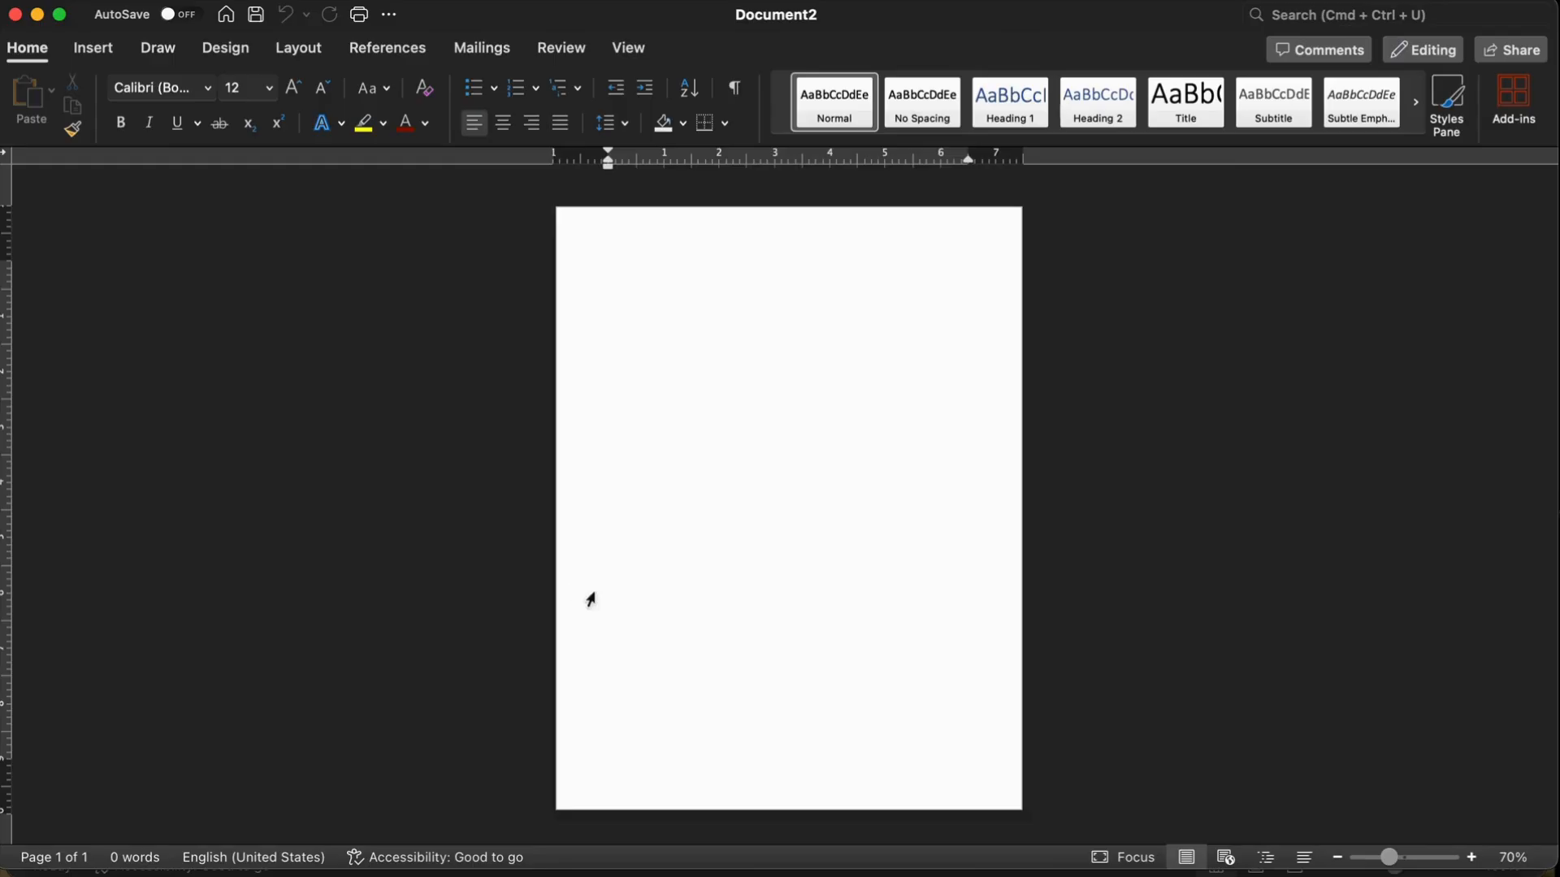
# Step: Open the custom paper size manager from the document's Page Setup
pyautogui.click(107, 3)
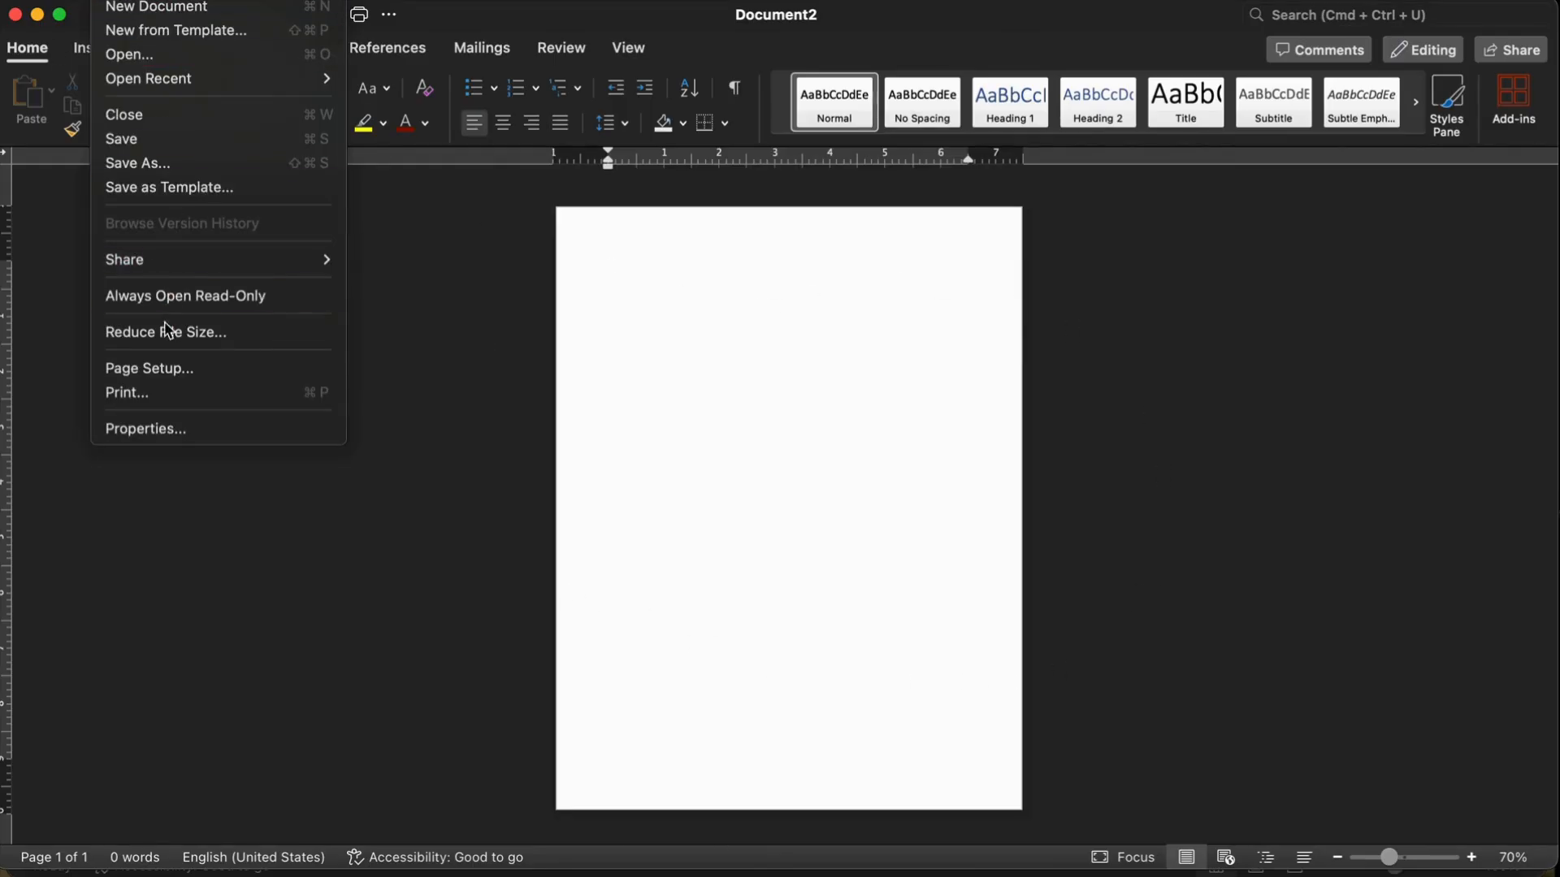
pyautogui.click(156, 371)
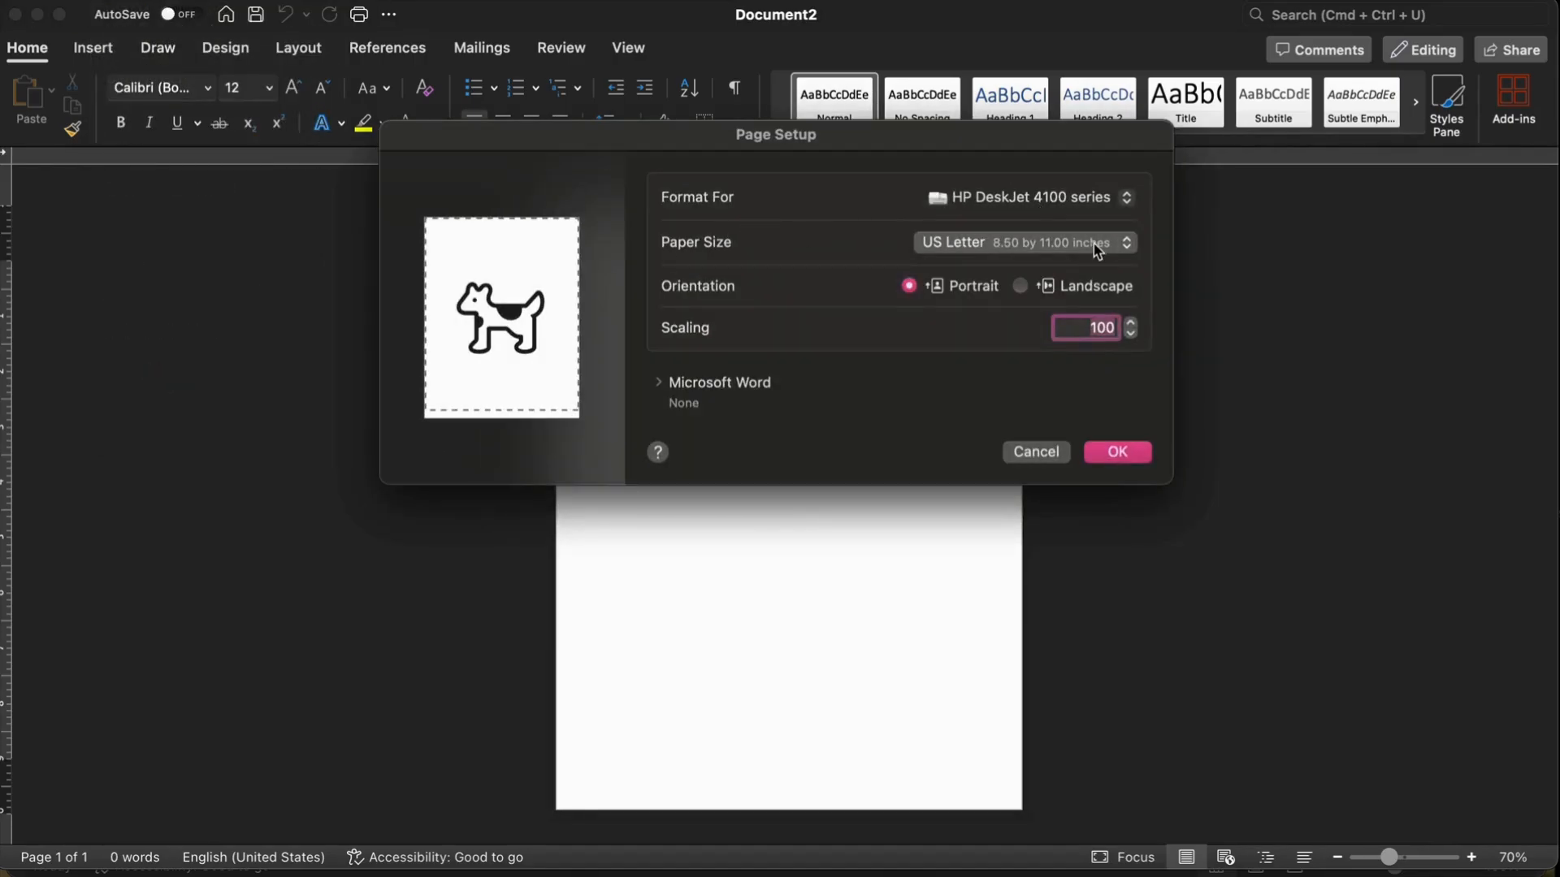
pyautogui.click(1081, 250)
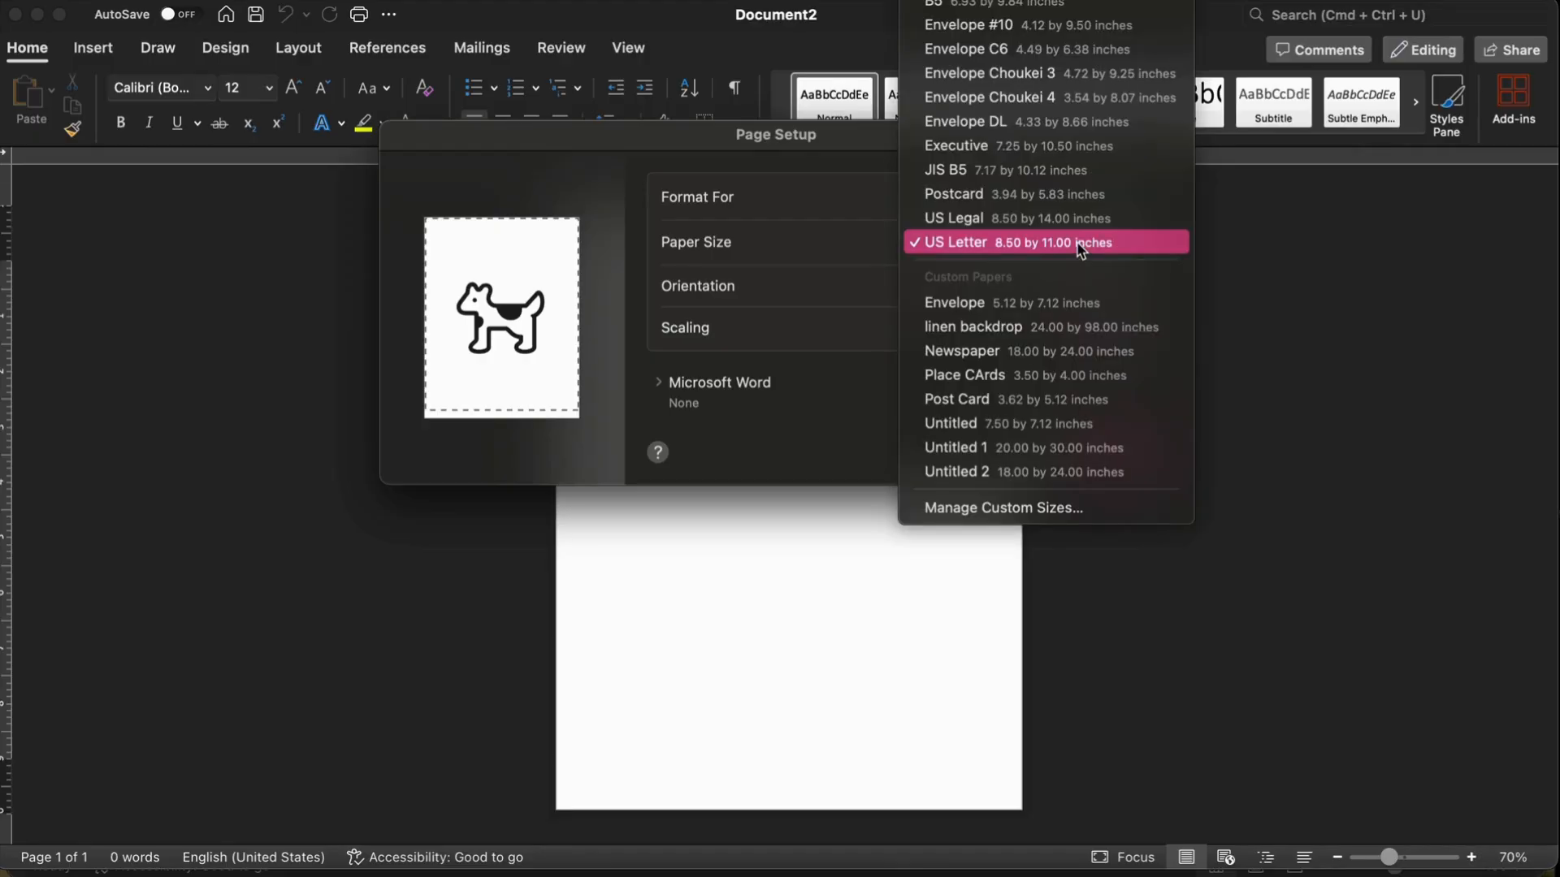
pyautogui.scroll(5, 1081, 250)
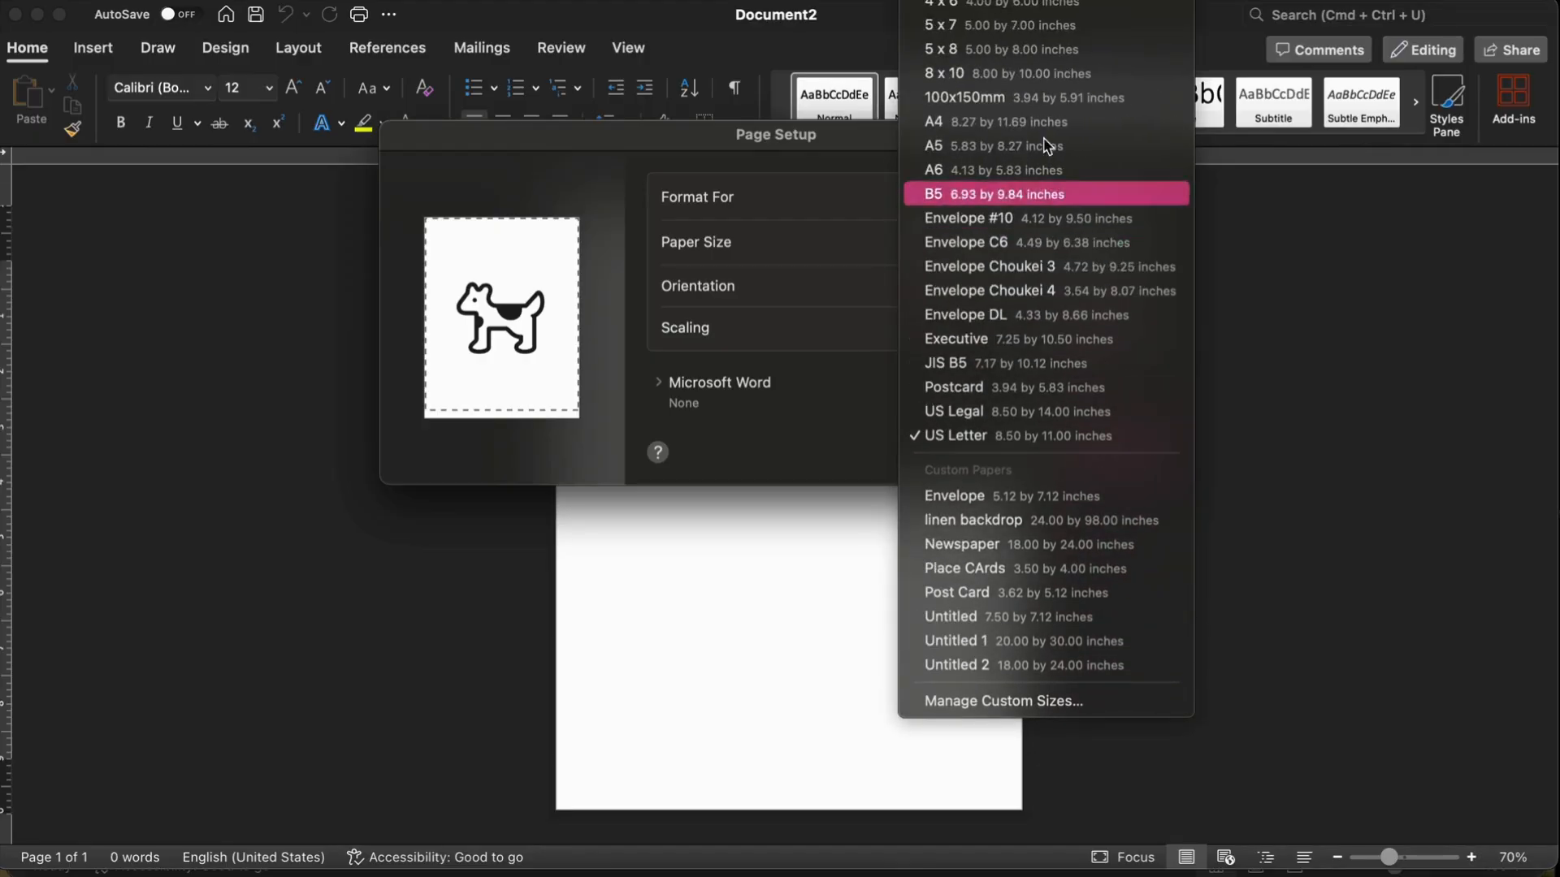
pyautogui.scroll(2, 1025, 225)
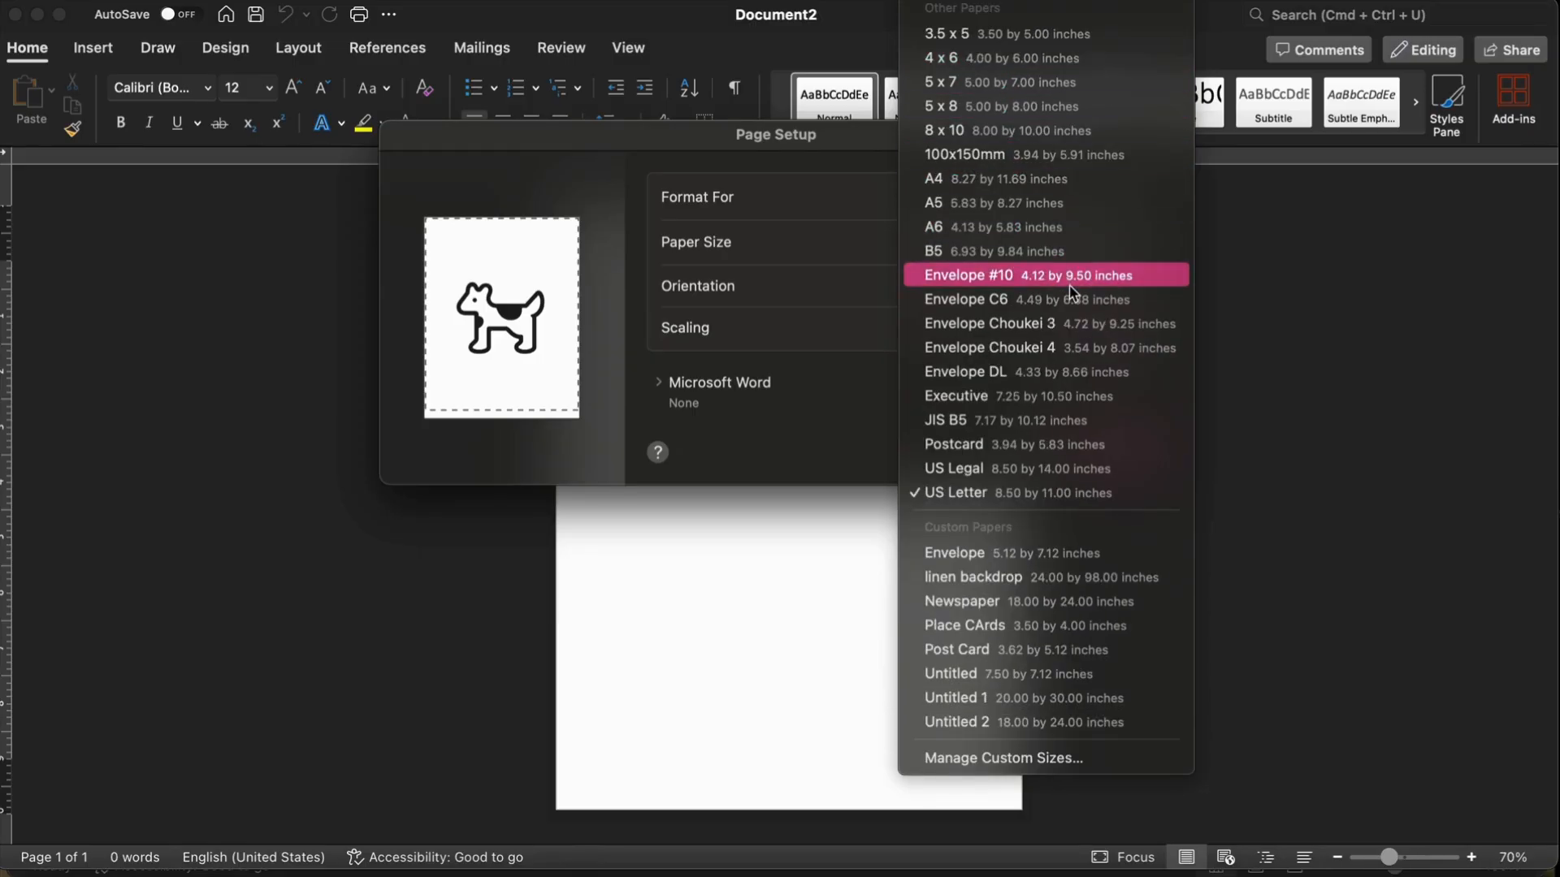
pyautogui.click(1001, 759)
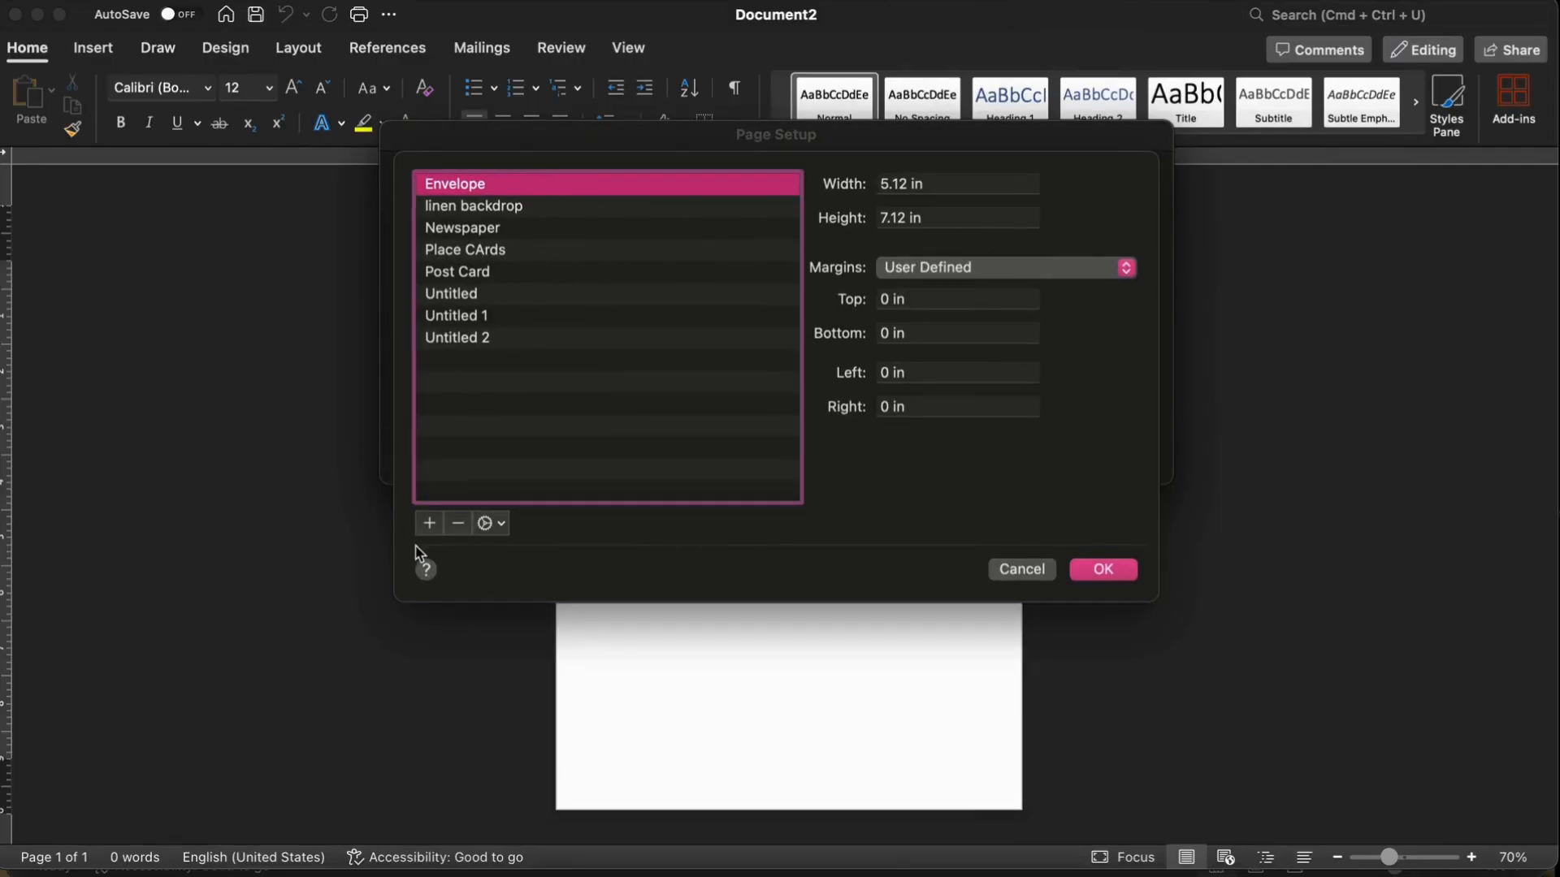
# Step: Add a custom paper size, and delete it along with the sizes Untitled 2 and Untitled 1
pyautogui.click(430, 524)
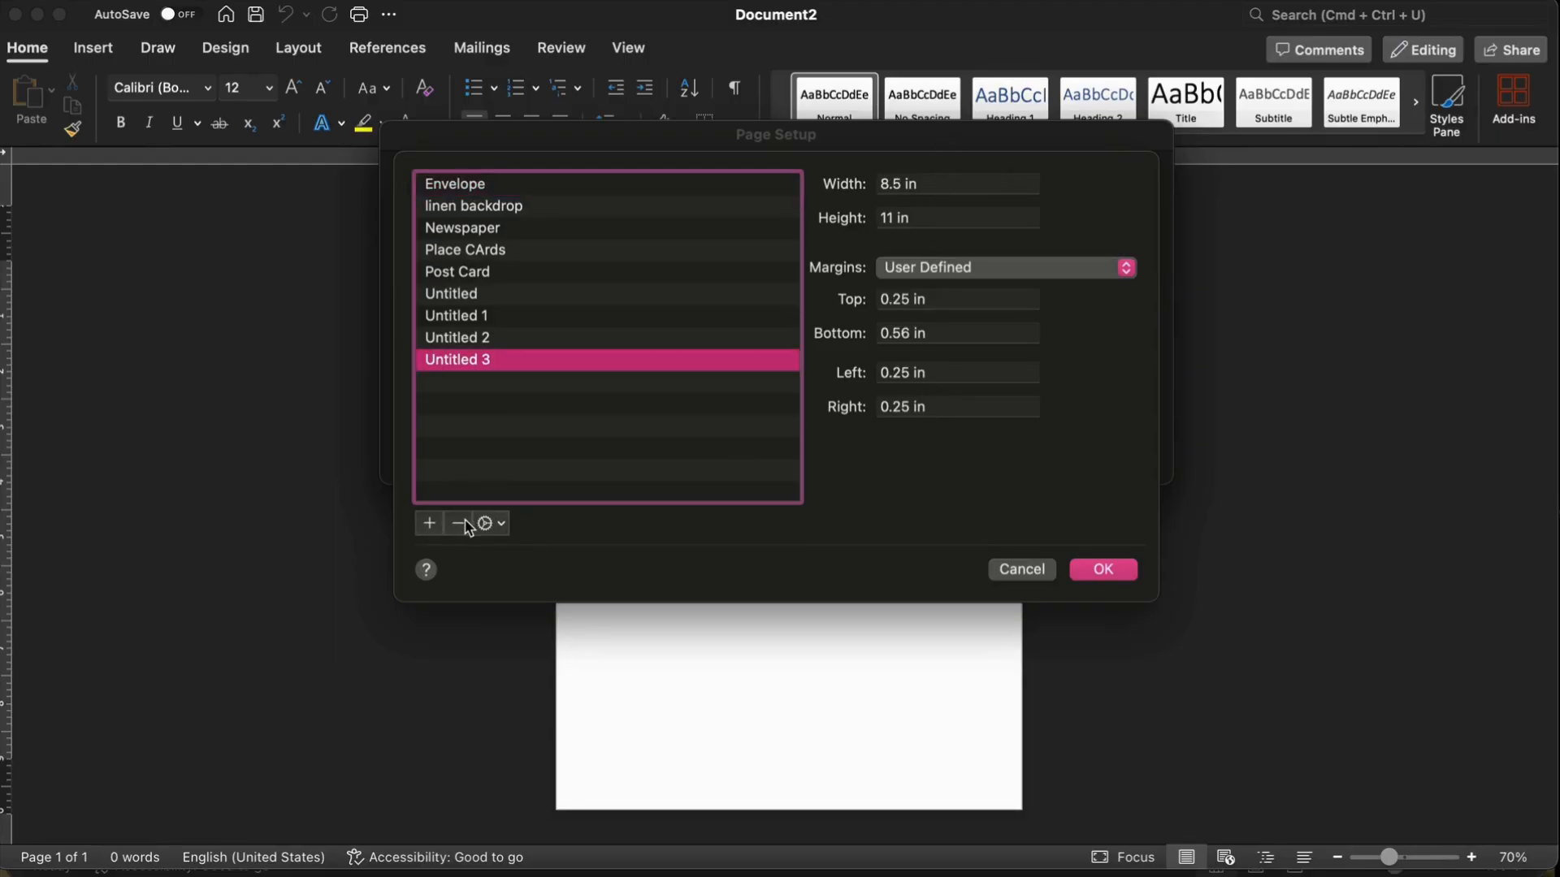
pyautogui.click(460, 524)
pyautogui.click(460, 524)
pyautogui.click(460, 524)
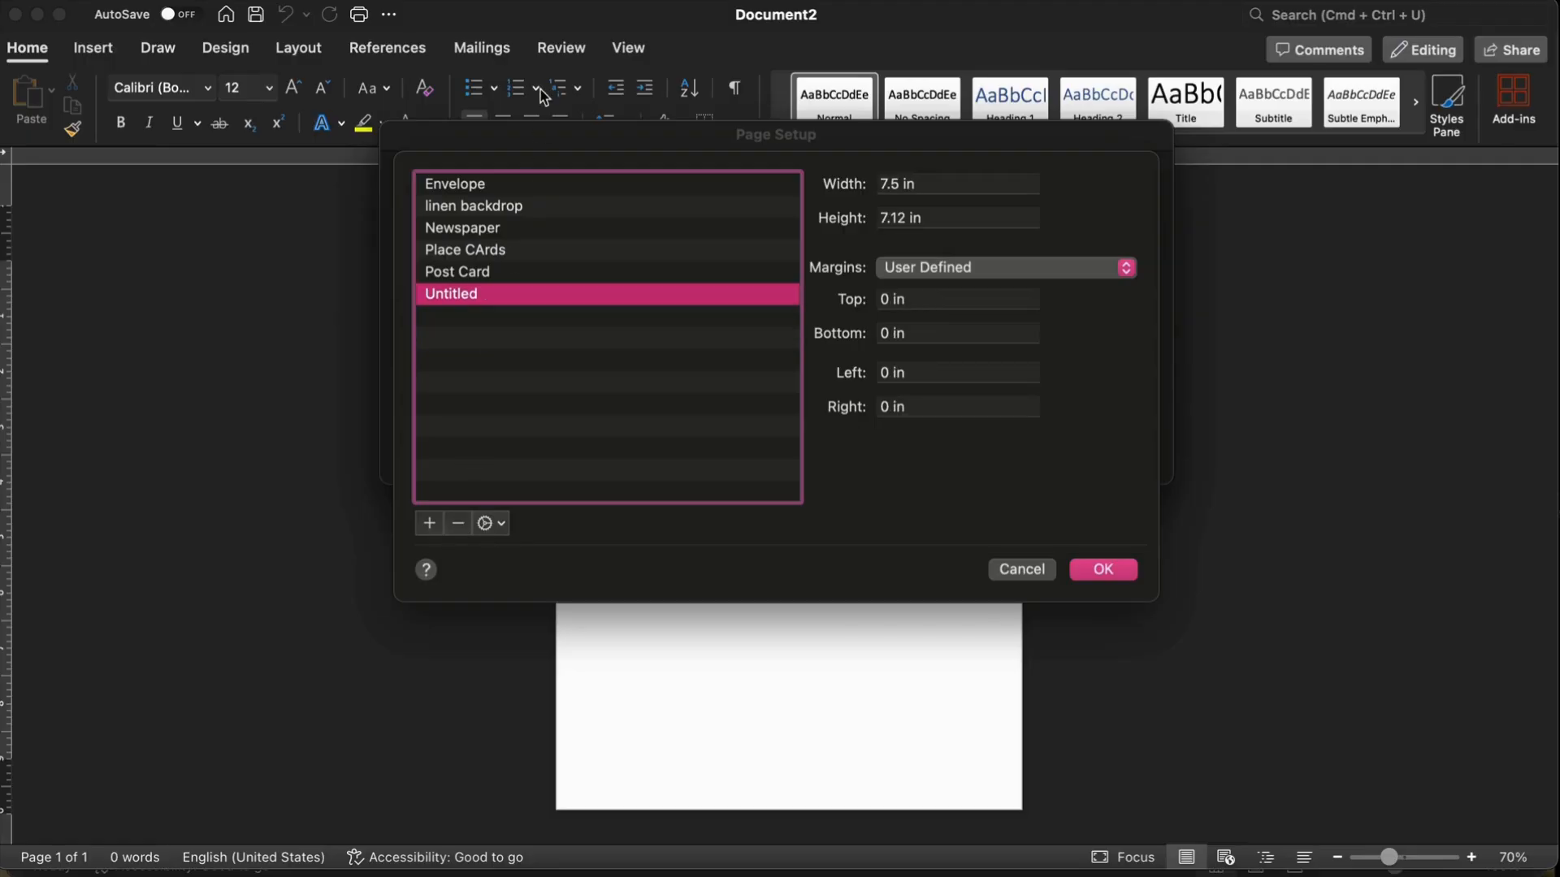
# Step: Apply the custom Envelope paper size, 5.12 by 7.12 inches, in landscape orientation
pyautogui.click(485, 187)
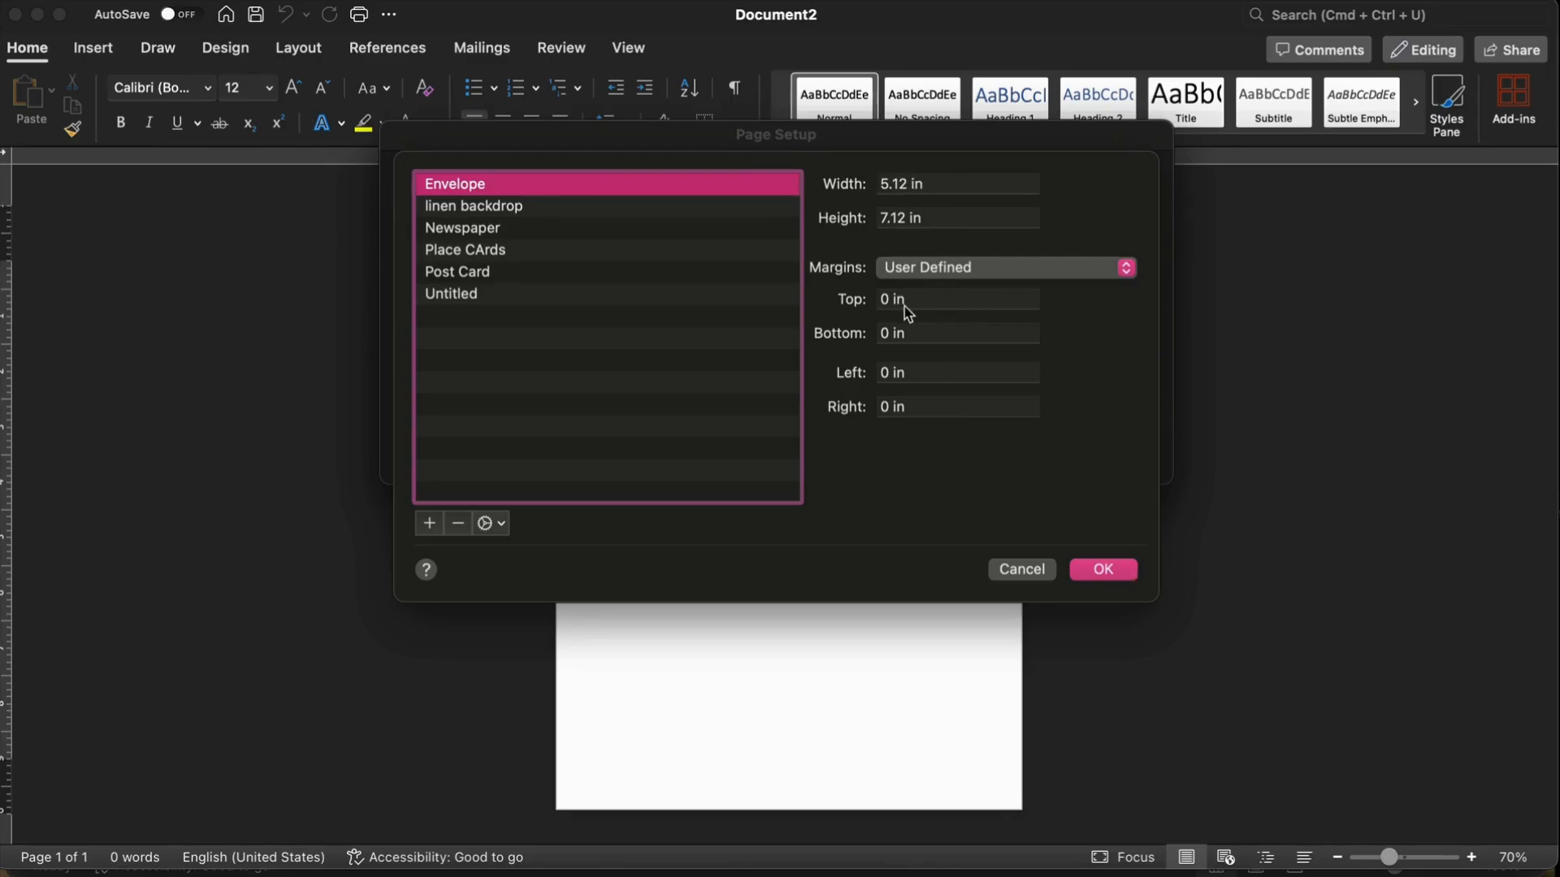
pyautogui.click(1103, 569)
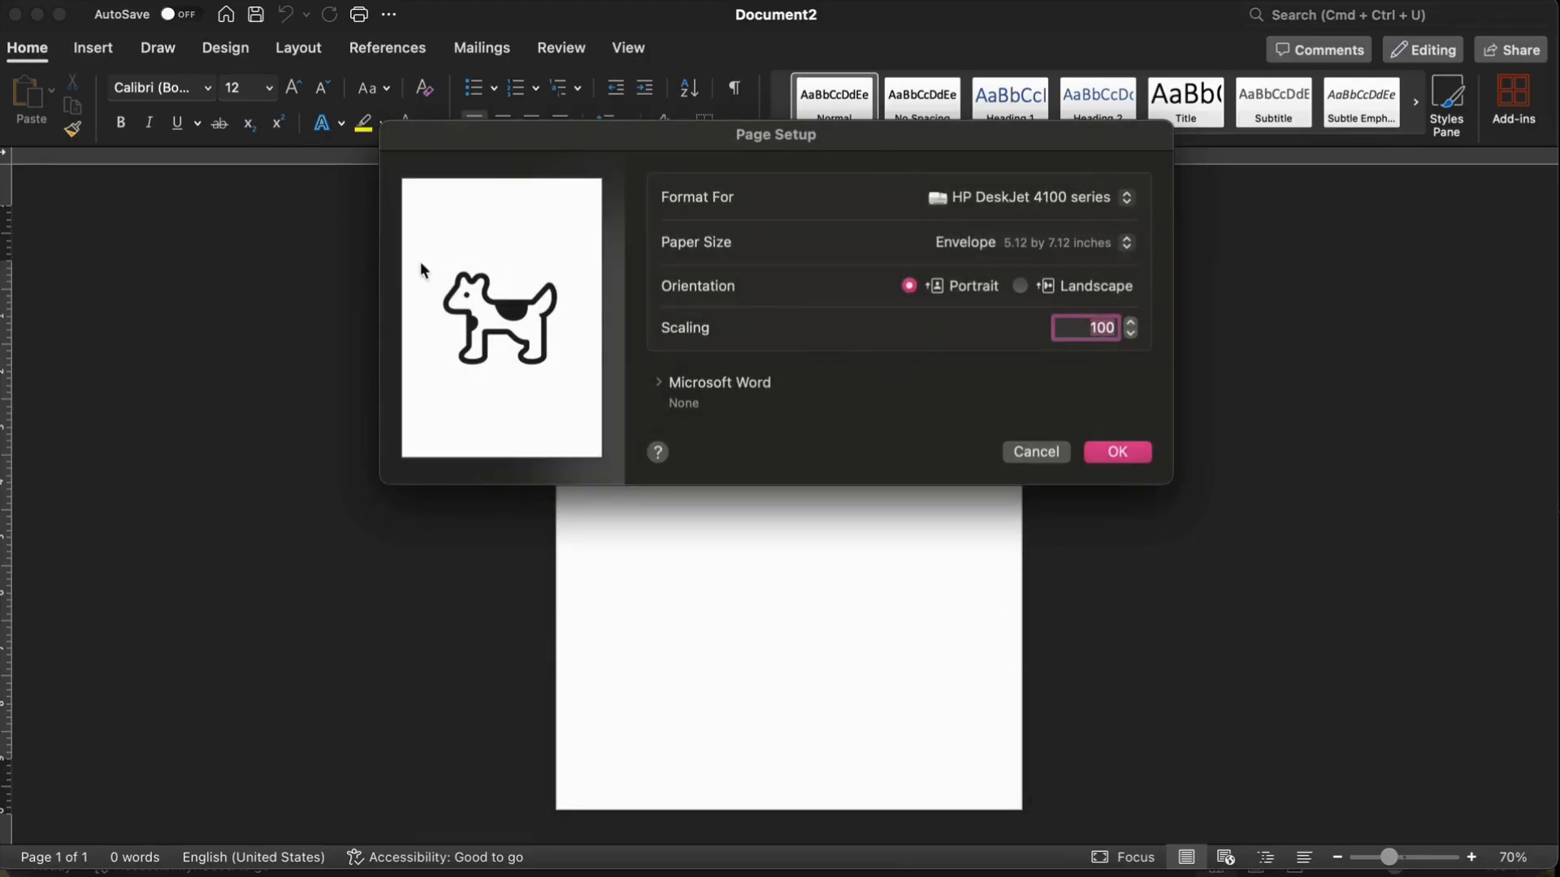
pyautogui.click(1020, 287)
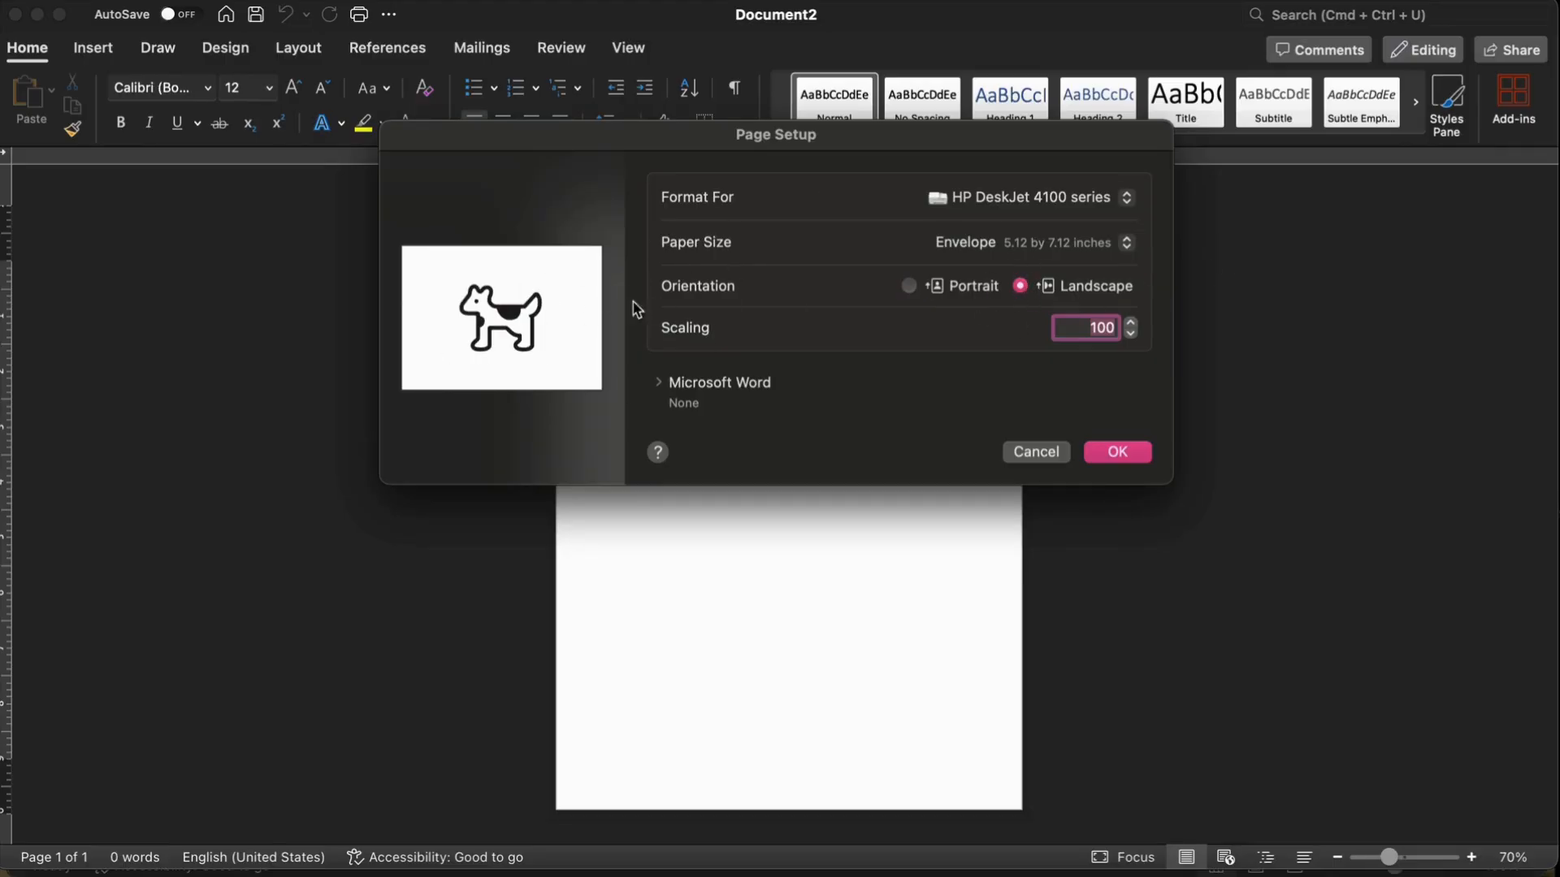
pyautogui.click(1117, 453)
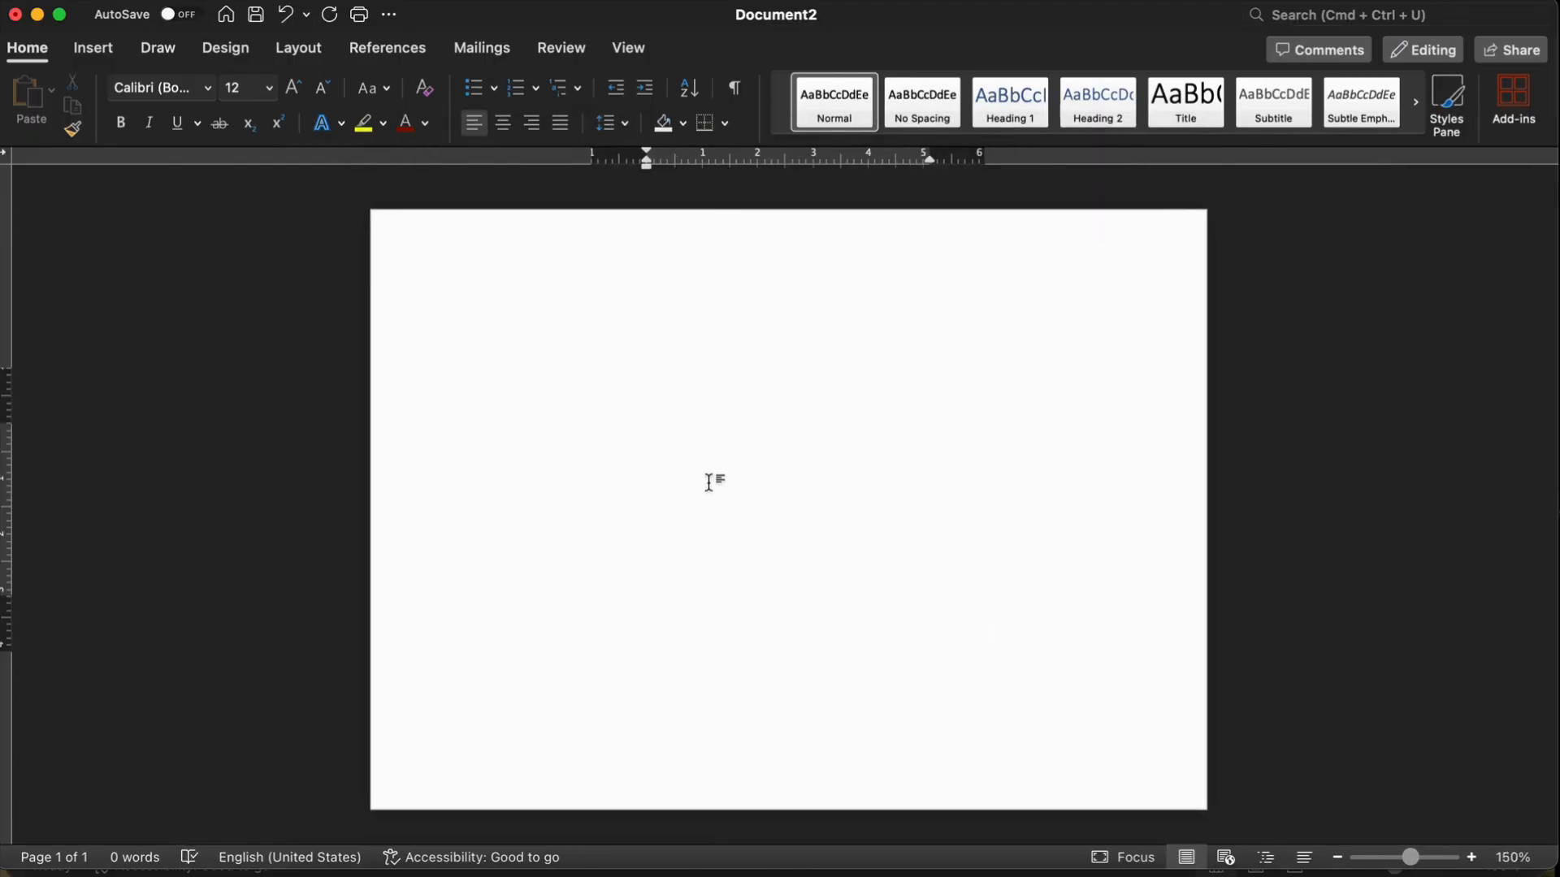
# Step: Draw a text box about 2.63" wide and 1.02" high in the envelope's upper-left corner and enter the sender's surname
pyautogui.click(89, 53)
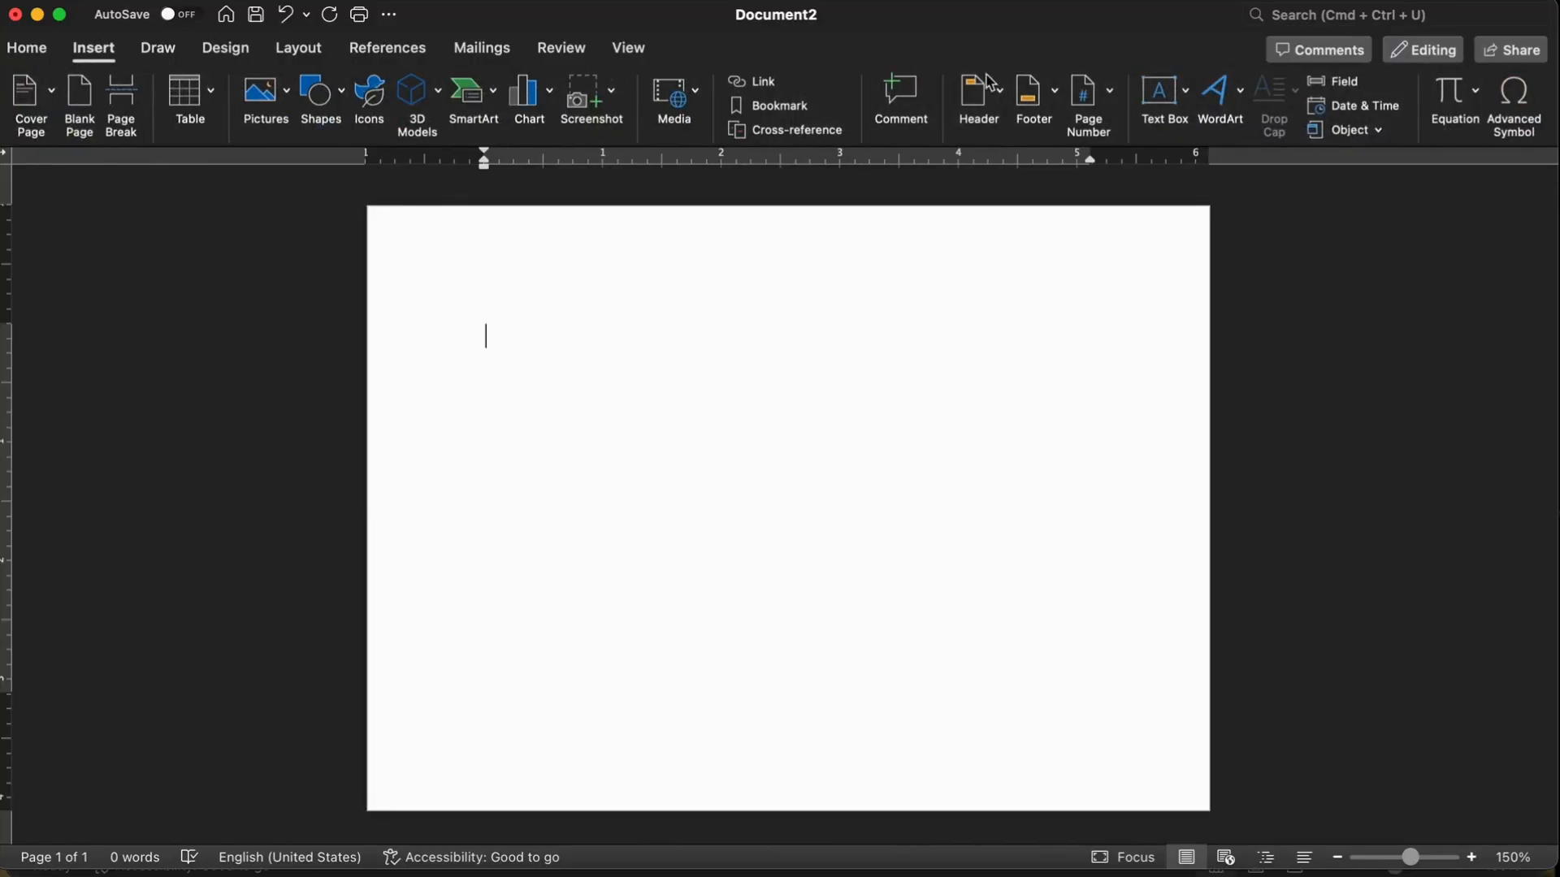
pyautogui.click(1191, 99)
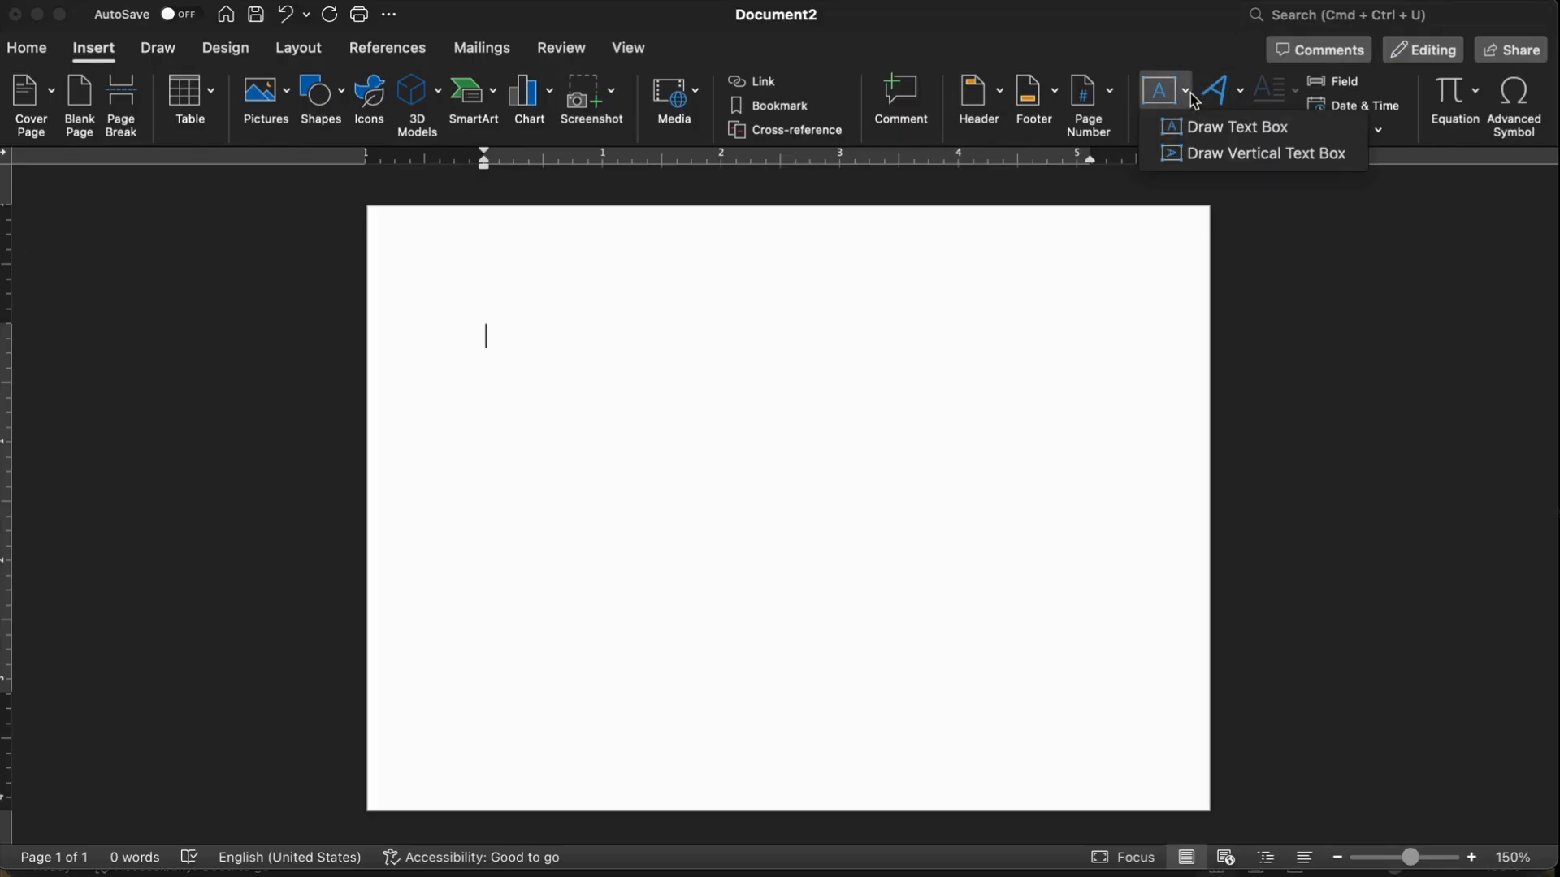
pyautogui.click(1225, 125)
pyautogui.moveTo(386, 236); pyautogui.dragTo(697, 359)
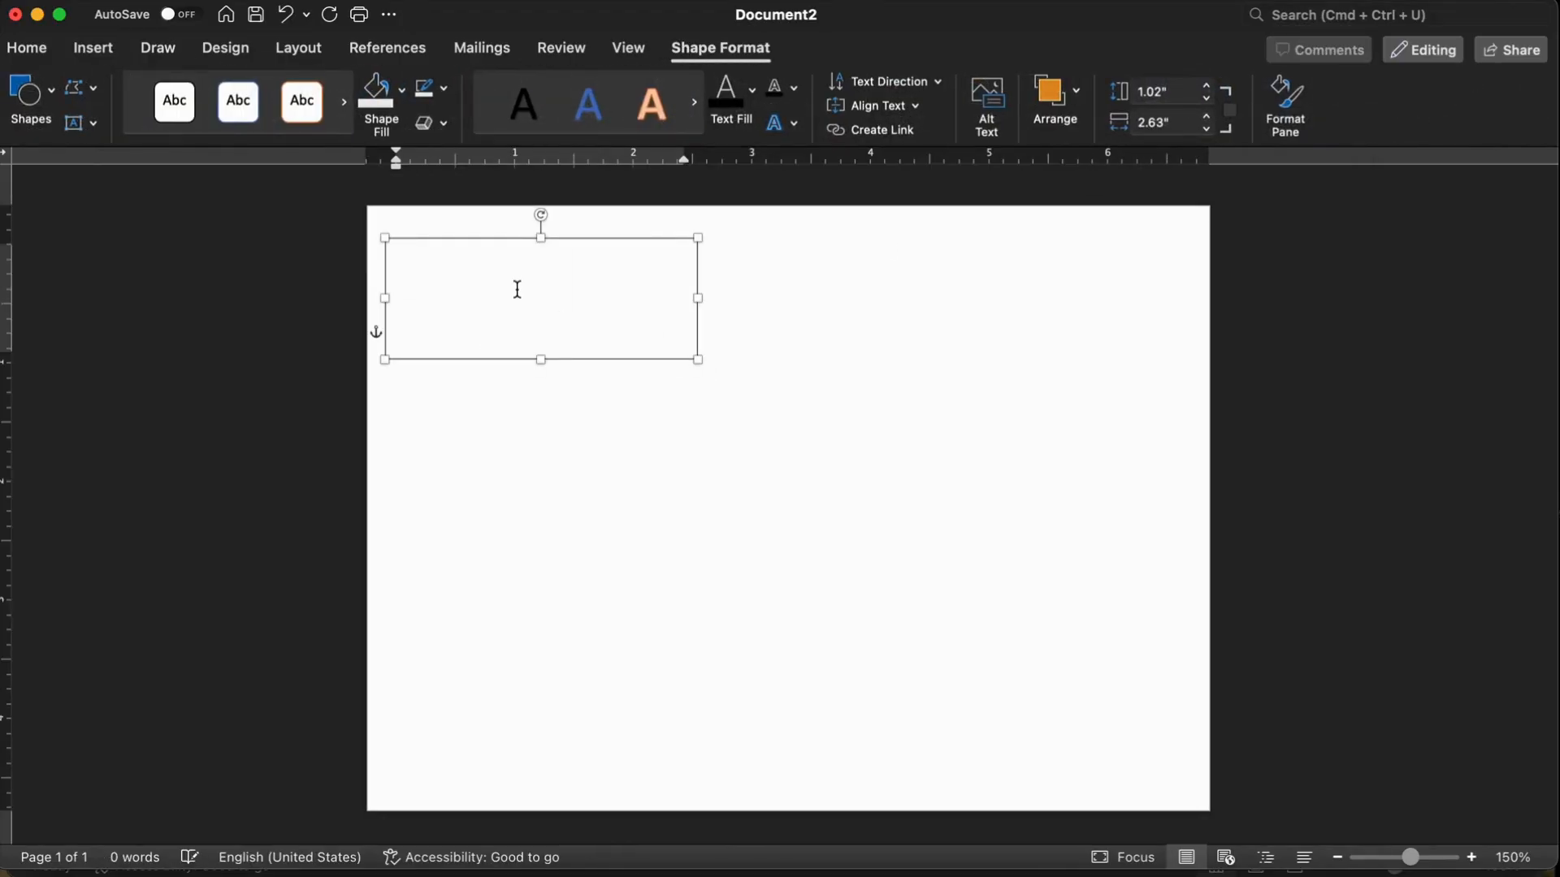
pyautogui.write('Smith')
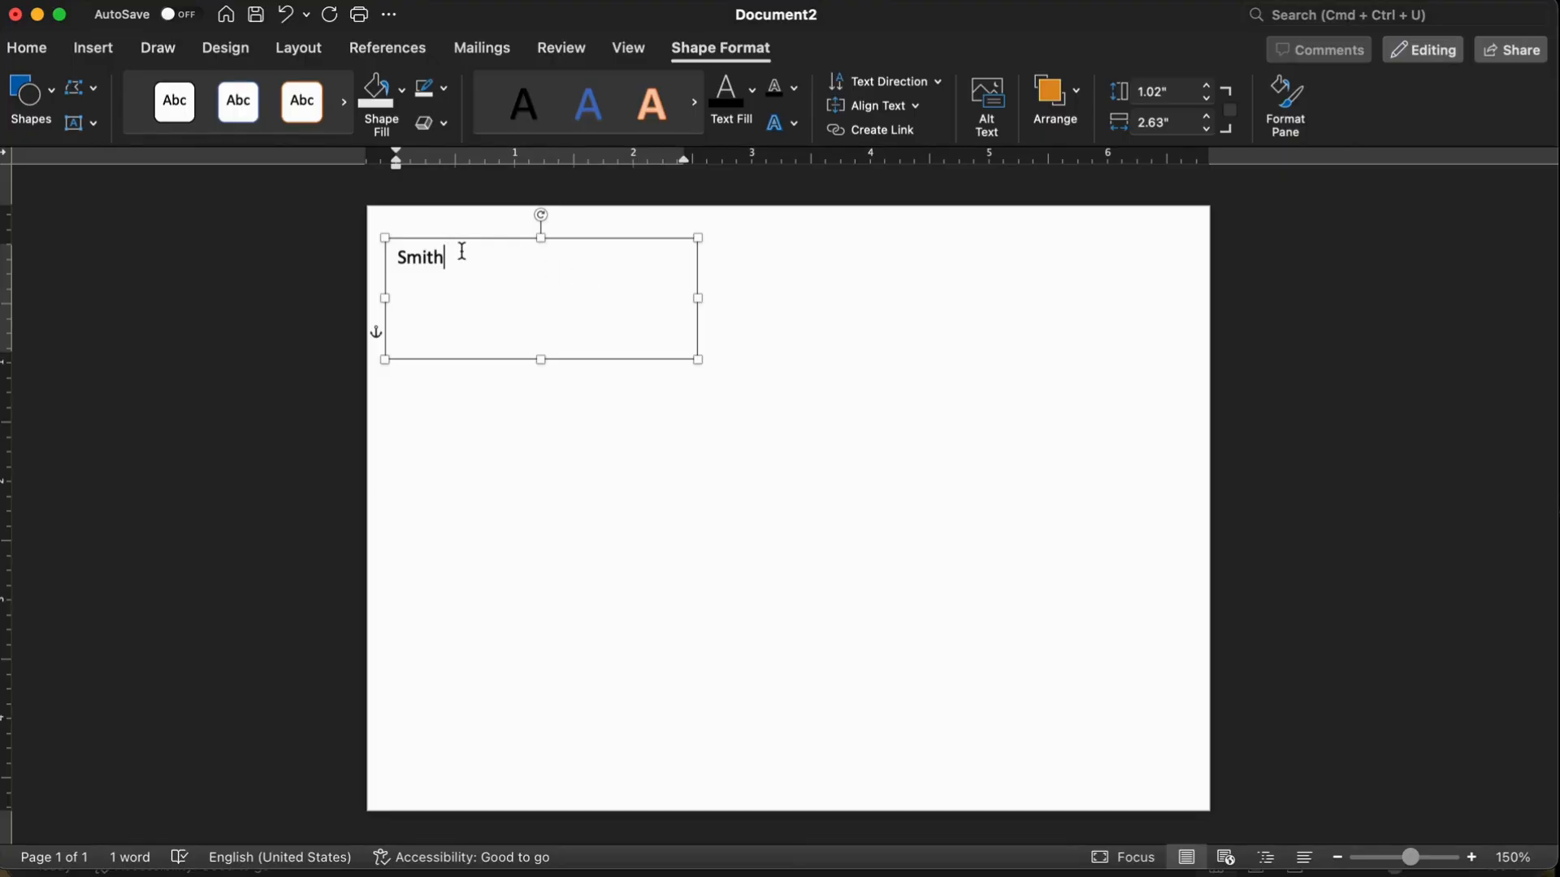
# Step: Format the surname in the Bauble ornament font at size 22
pyautogui.press('super+a')
pyautogui.click(27, 48)
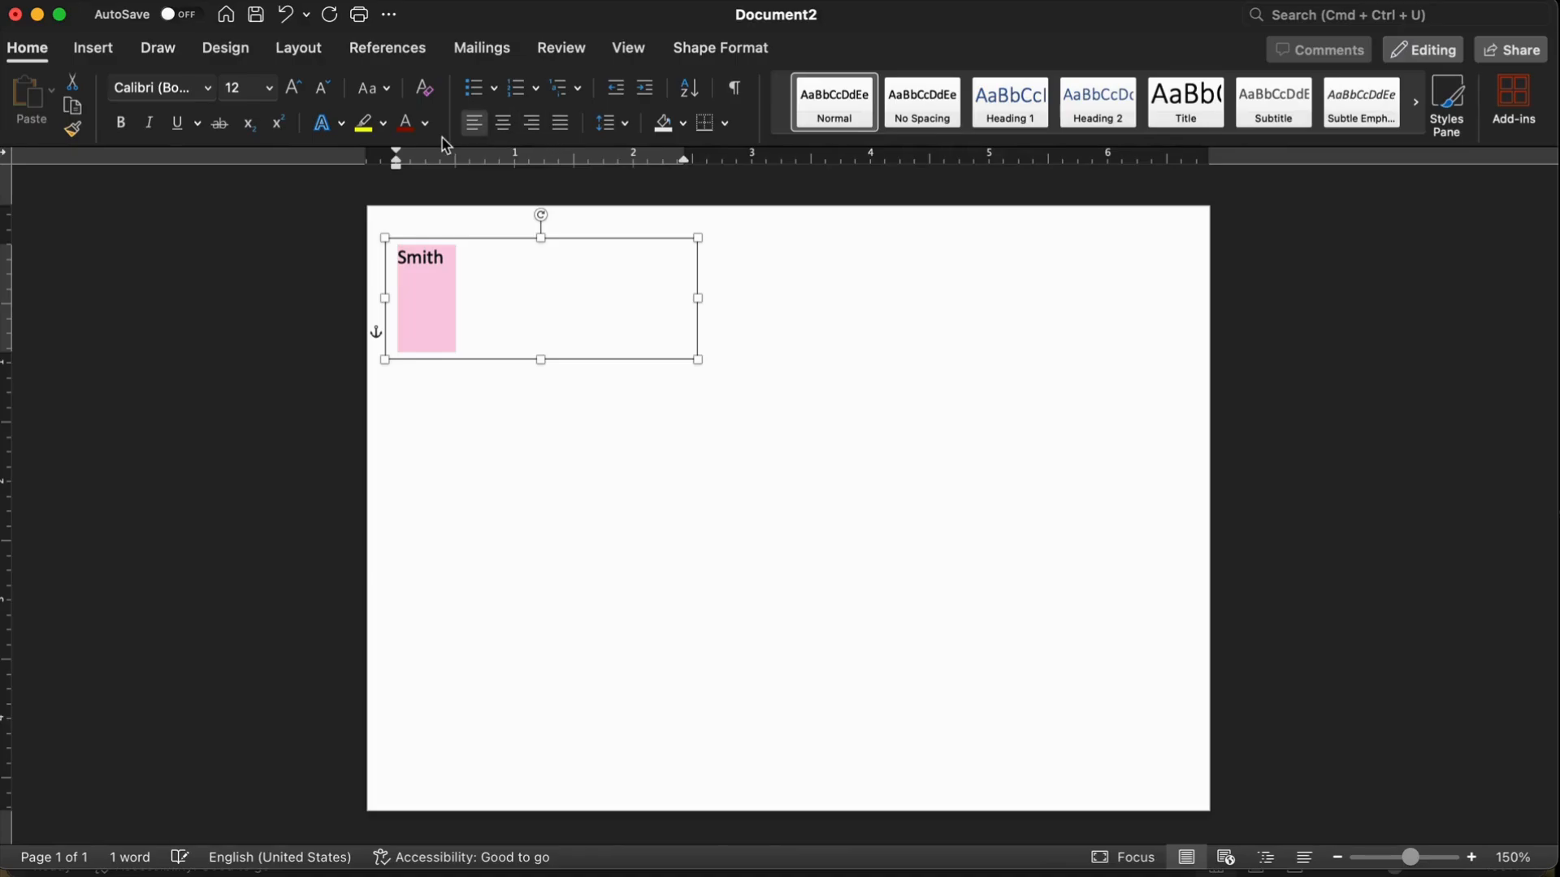
pyautogui.click(208, 88)
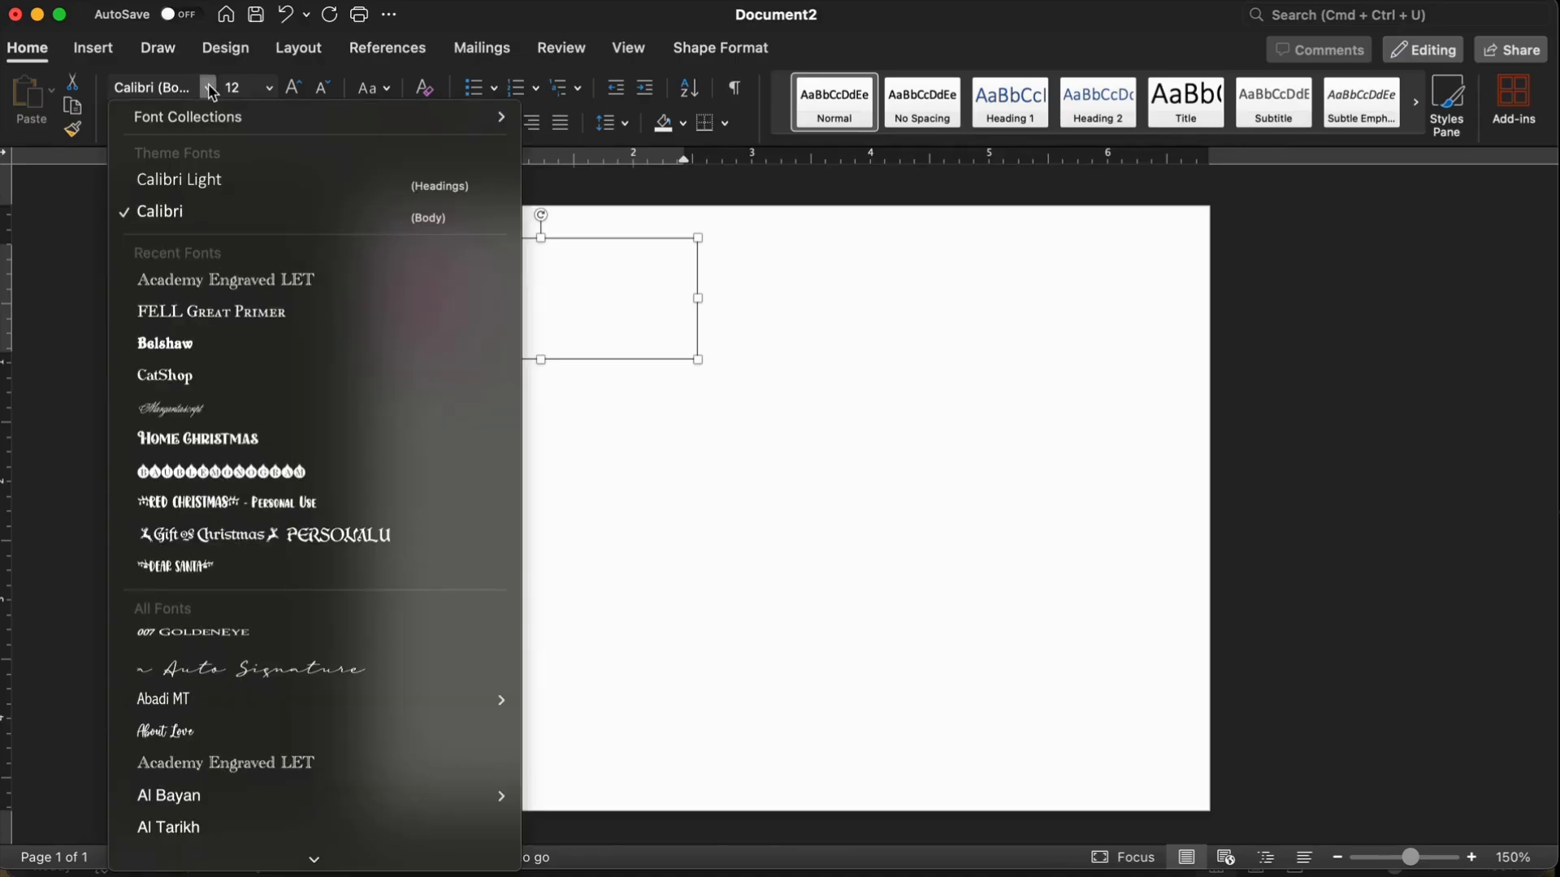
pyautogui.click(280, 473)
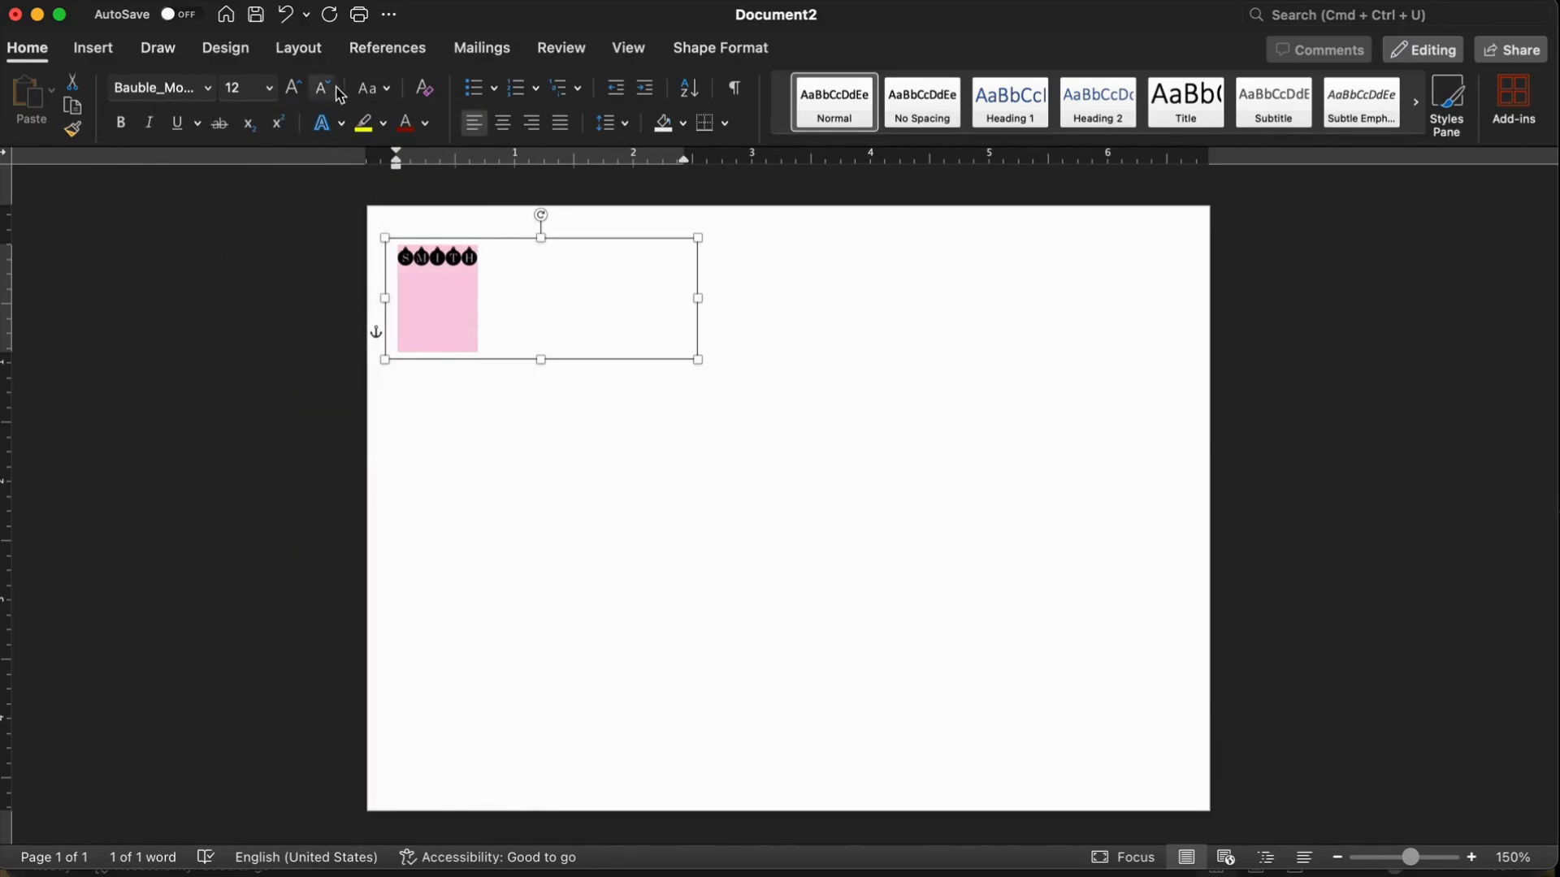
pyautogui.click(297, 89)
pyautogui.click(297, 89)
pyautogui.click(298, 90)
pyautogui.click(298, 89)
pyautogui.click(297, 89)
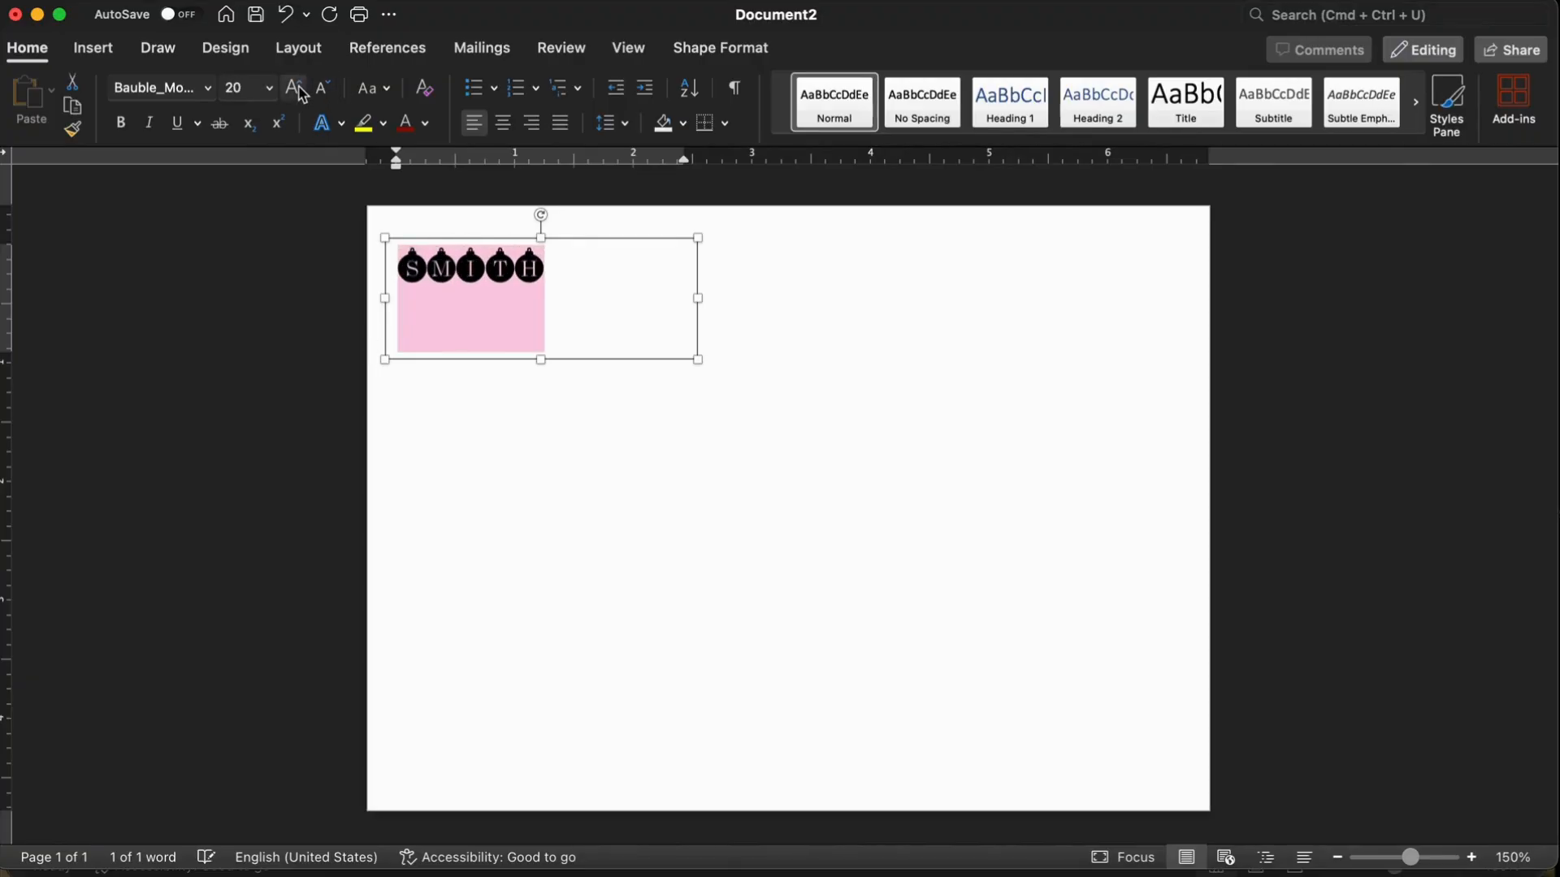
# Step: Center the surname in its text box and color it dark red
pyautogui.click(503, 122)
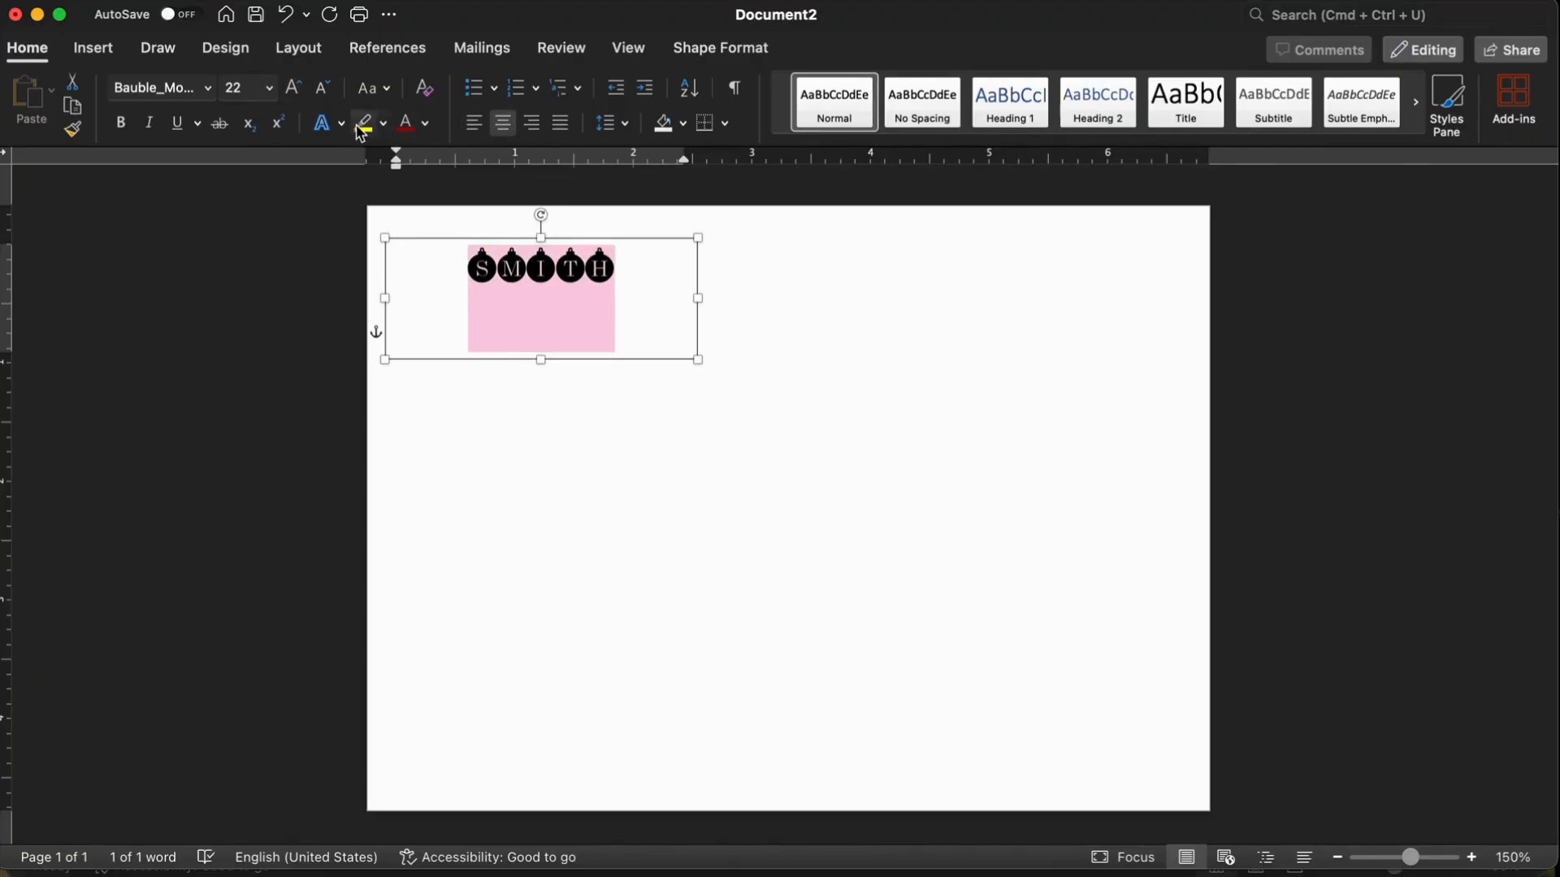
pyautogui.click(404, 123)
pyautogui.click(636, 282)
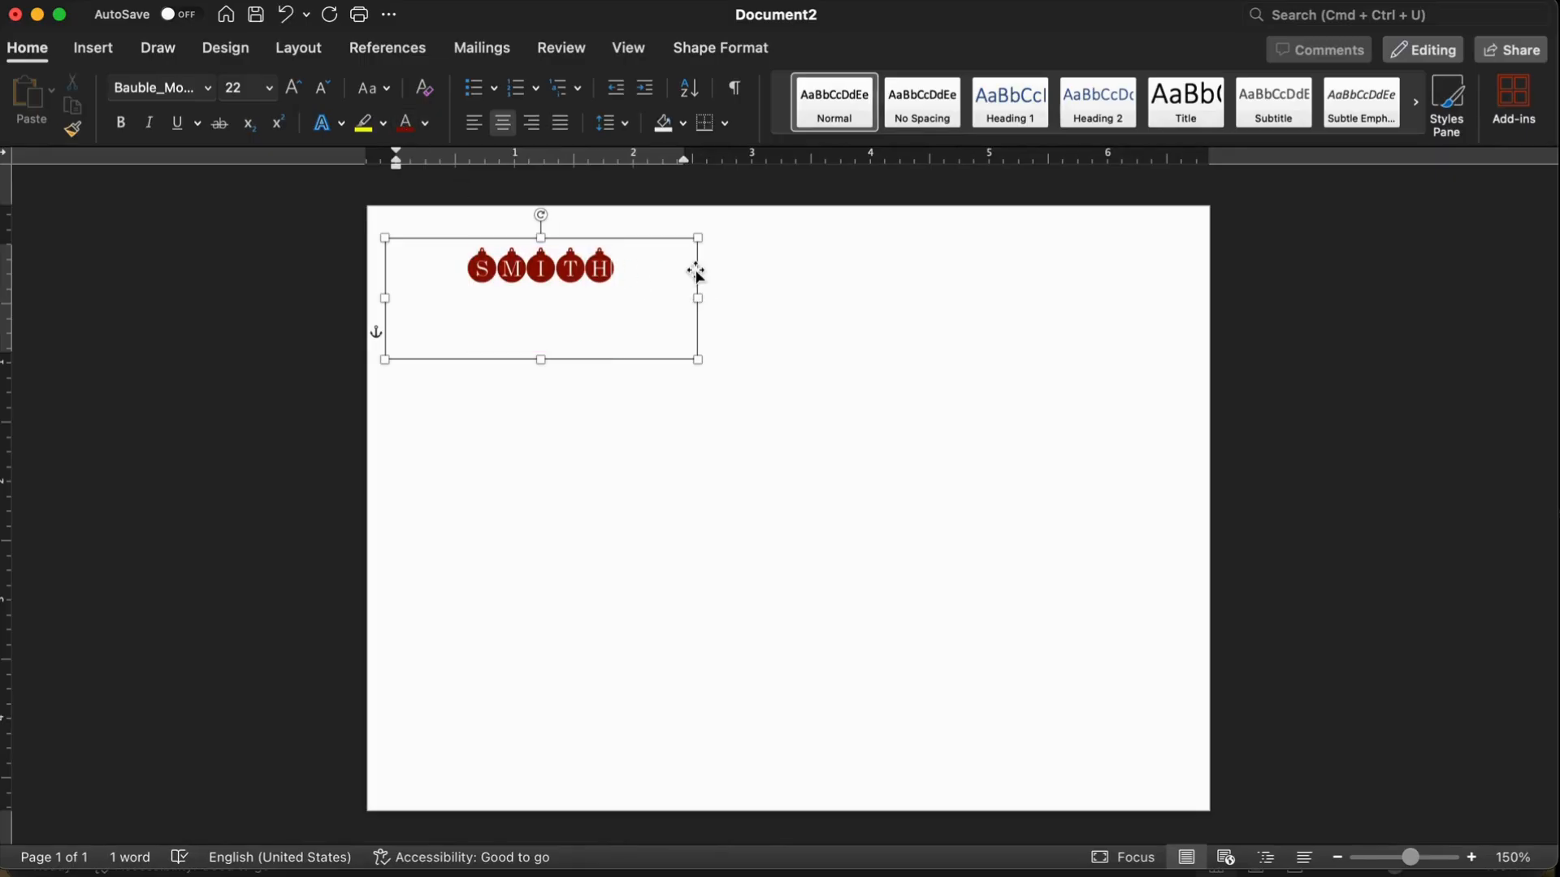
# Step: Shorten the surname text box to about 0.52" high and move it slightly closer to the page's top edge
pyautogui.moveTo(541, 360); pyautogui.dragTo(541, 299)
pyautogui.click(581, 312)
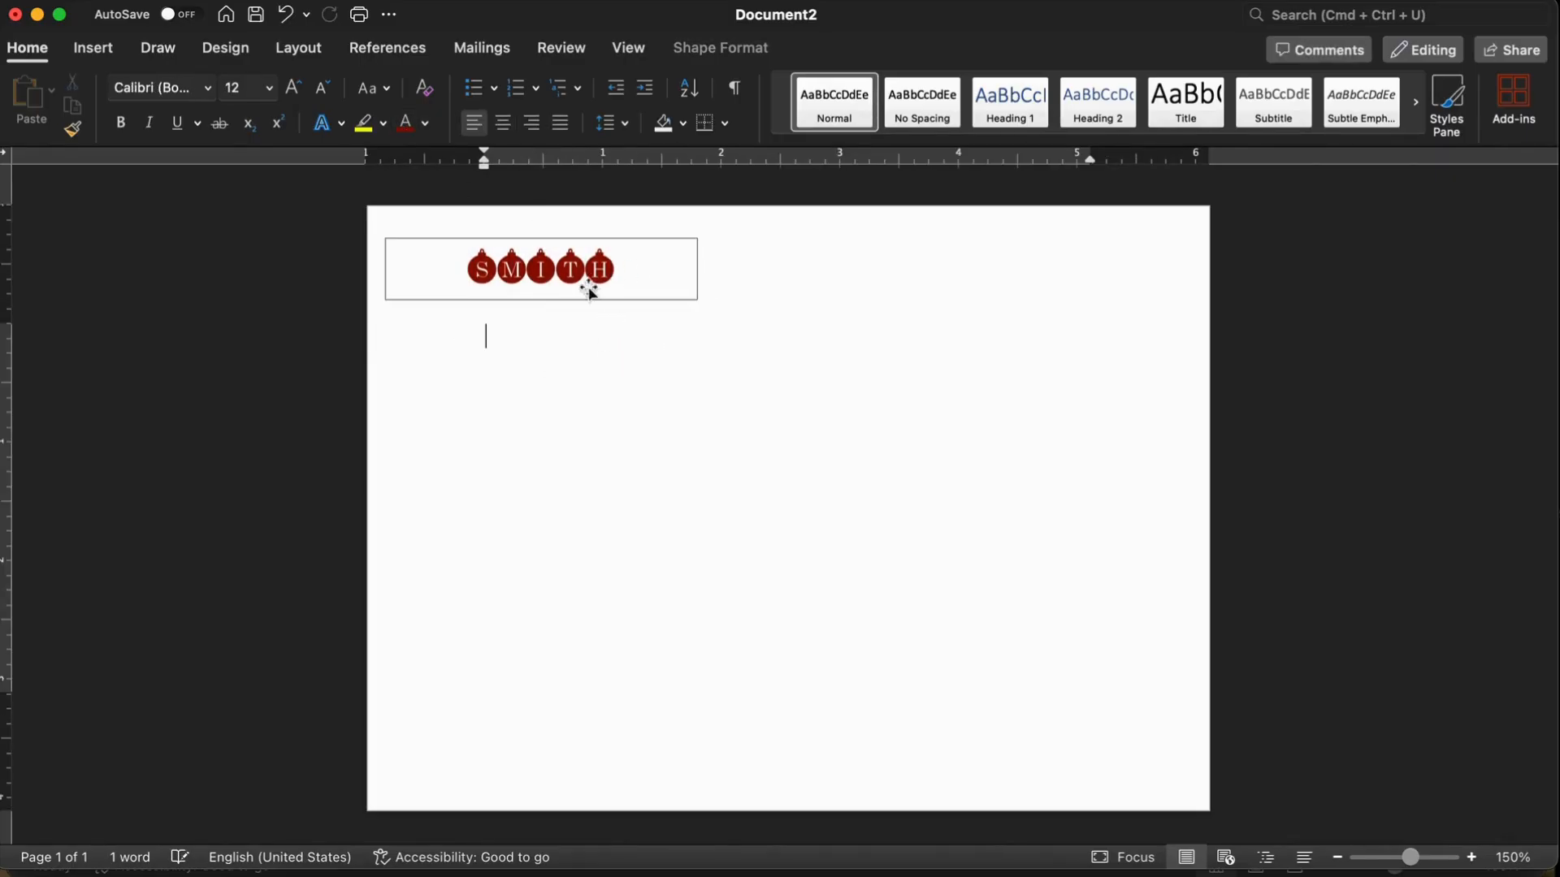
pyautogui.click(571, 272)
pyautogui.click(720, 49)
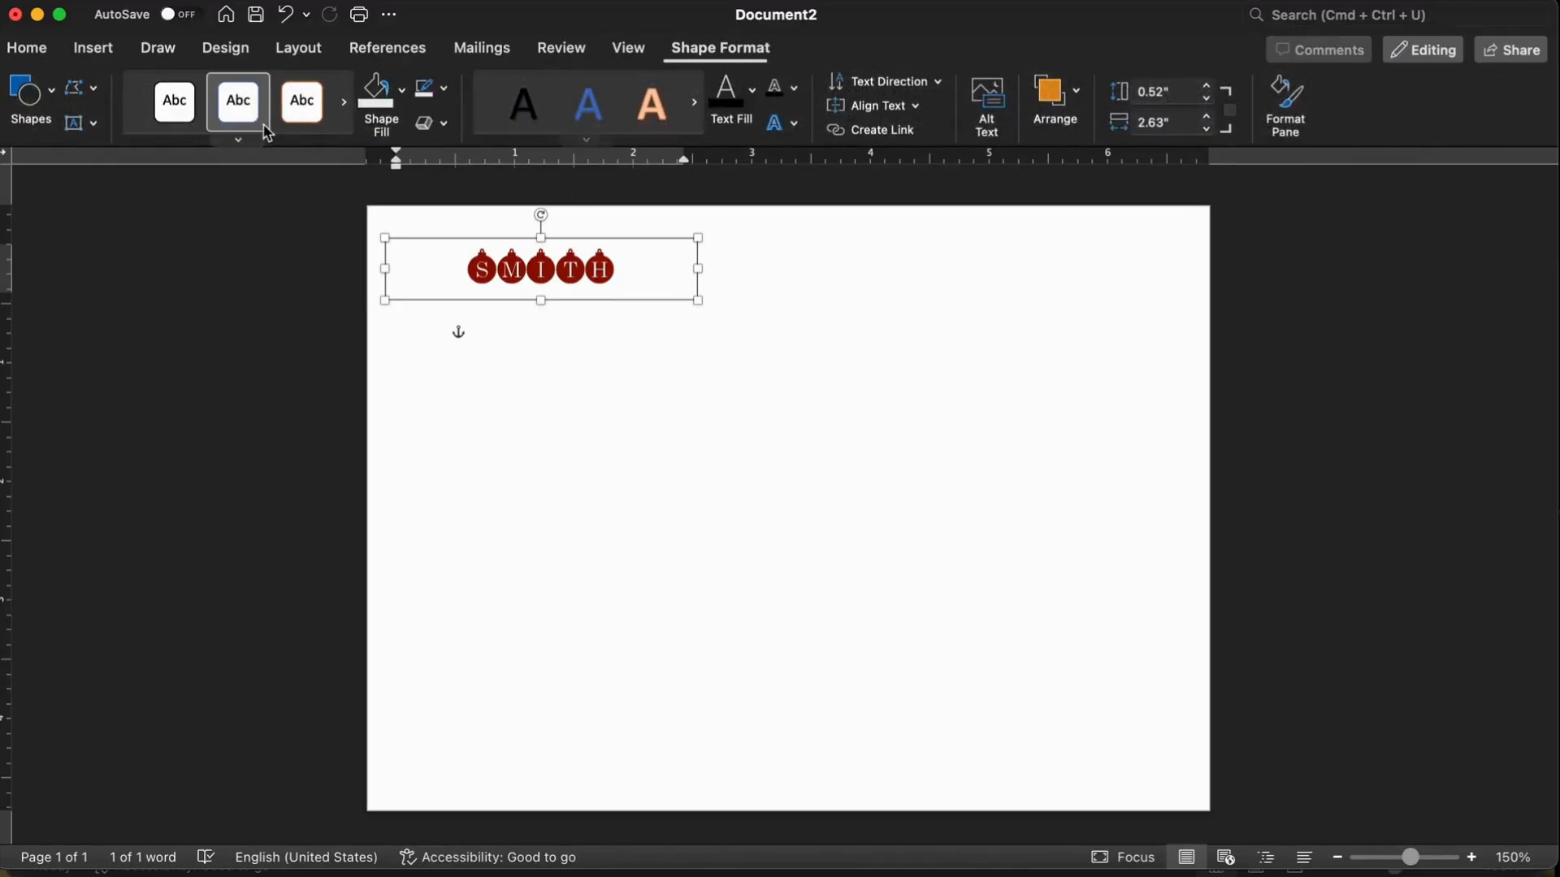
pyautogui.moveTo(442, 275)
pyautogui.mouseDown()
pyautogui.moveTo(495, 349)
pyautogui.moveTo(445, 267)
pyautogui.mouseUp()
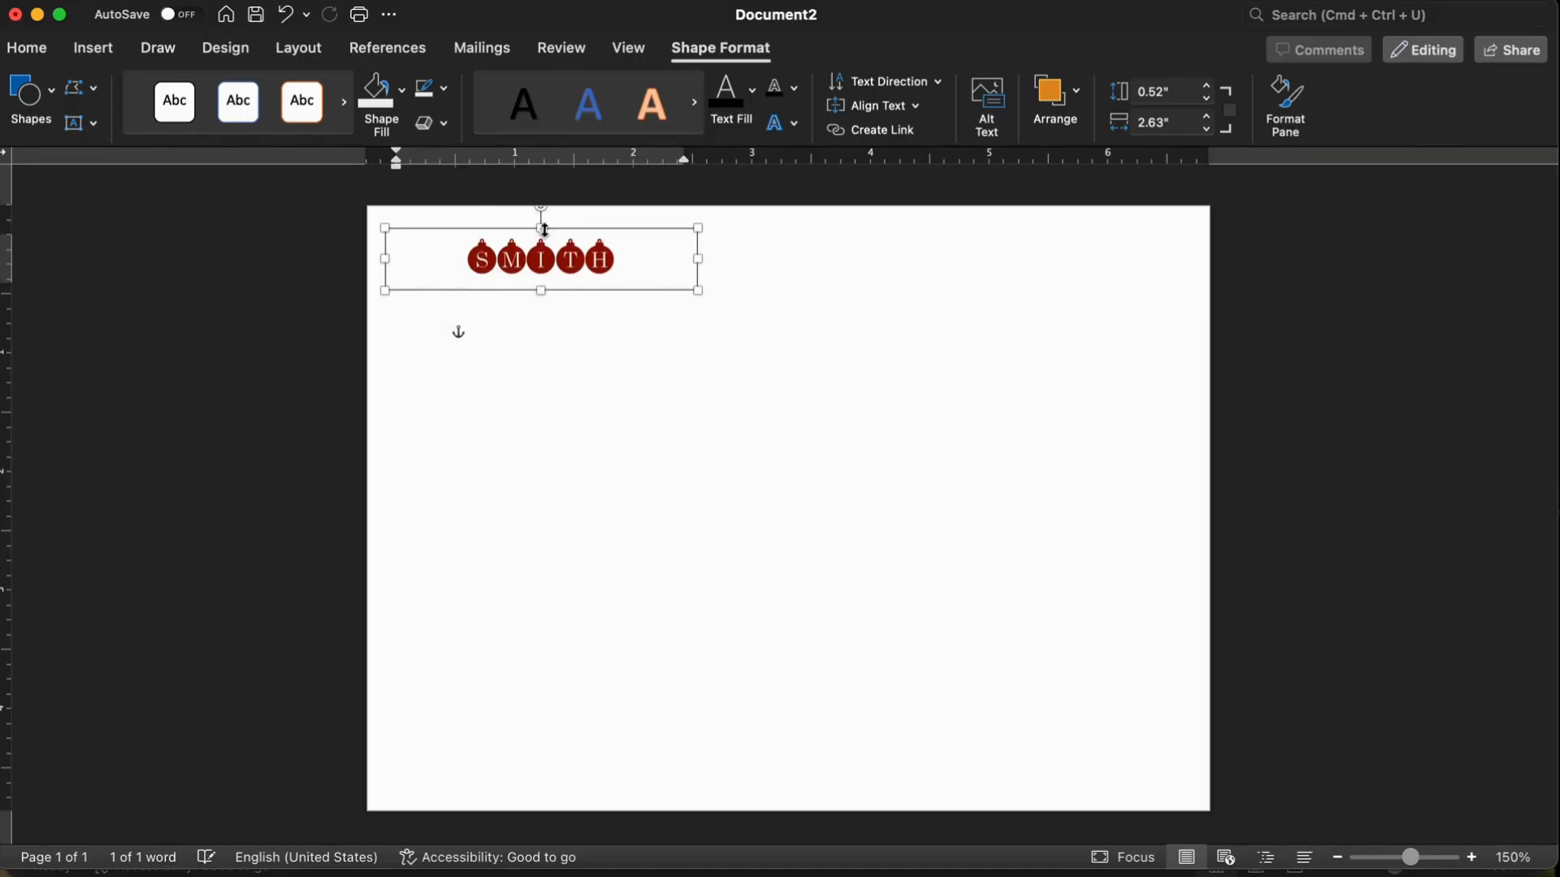
# Step: Remove the fill and outline from the surname text box
pyautogui.click(402, 91)
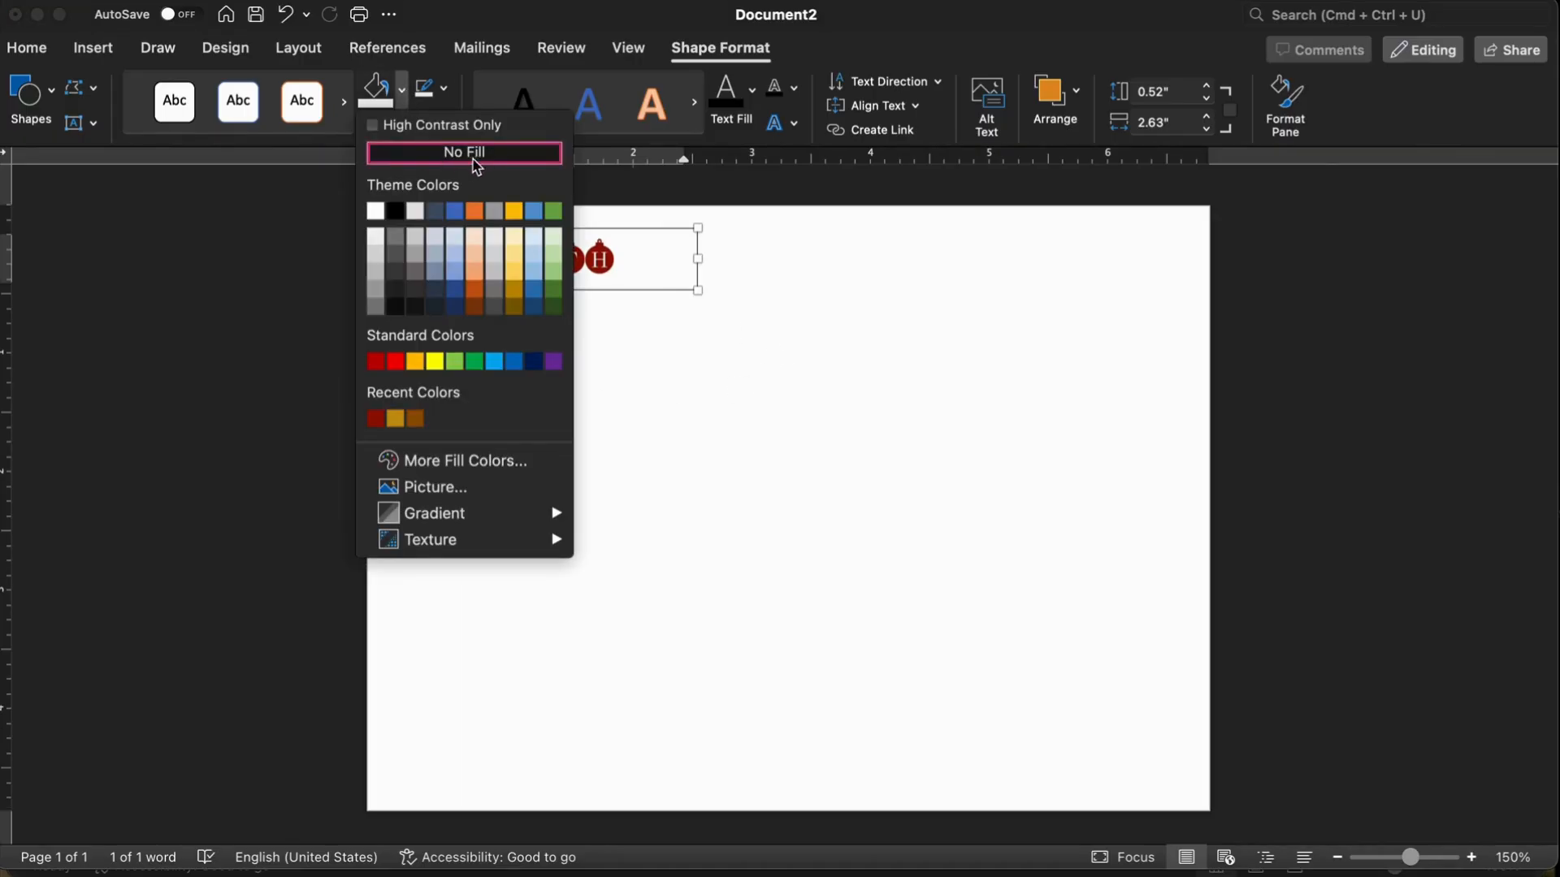
pyautogui.click(443, 154)
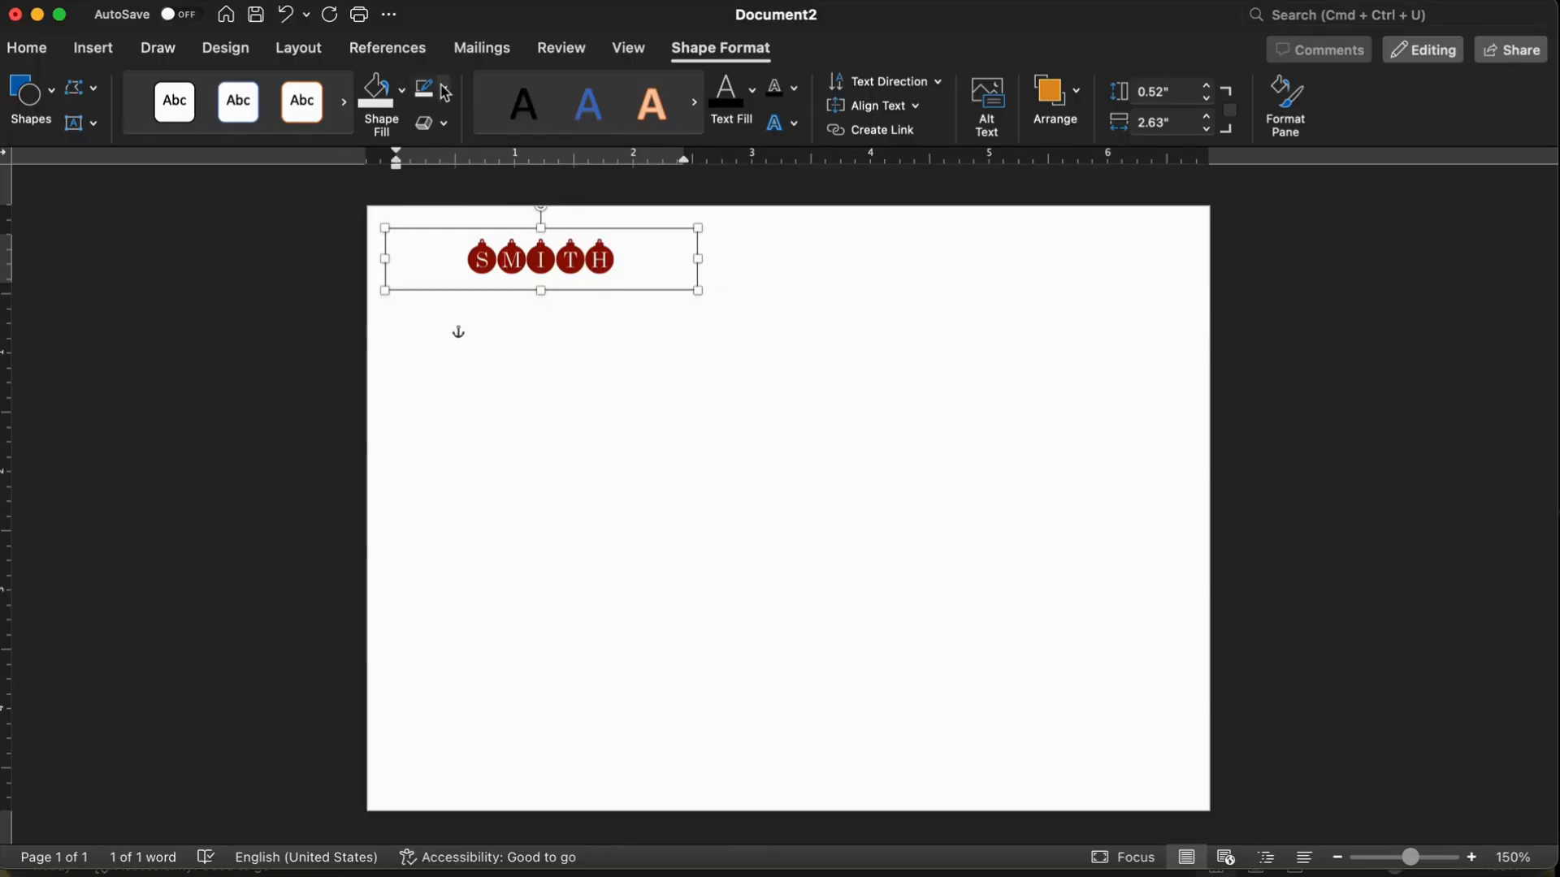
pyautogui.click(439, 416)
pyautogui.click(594, 378)
pyautogui.click(577, 271)
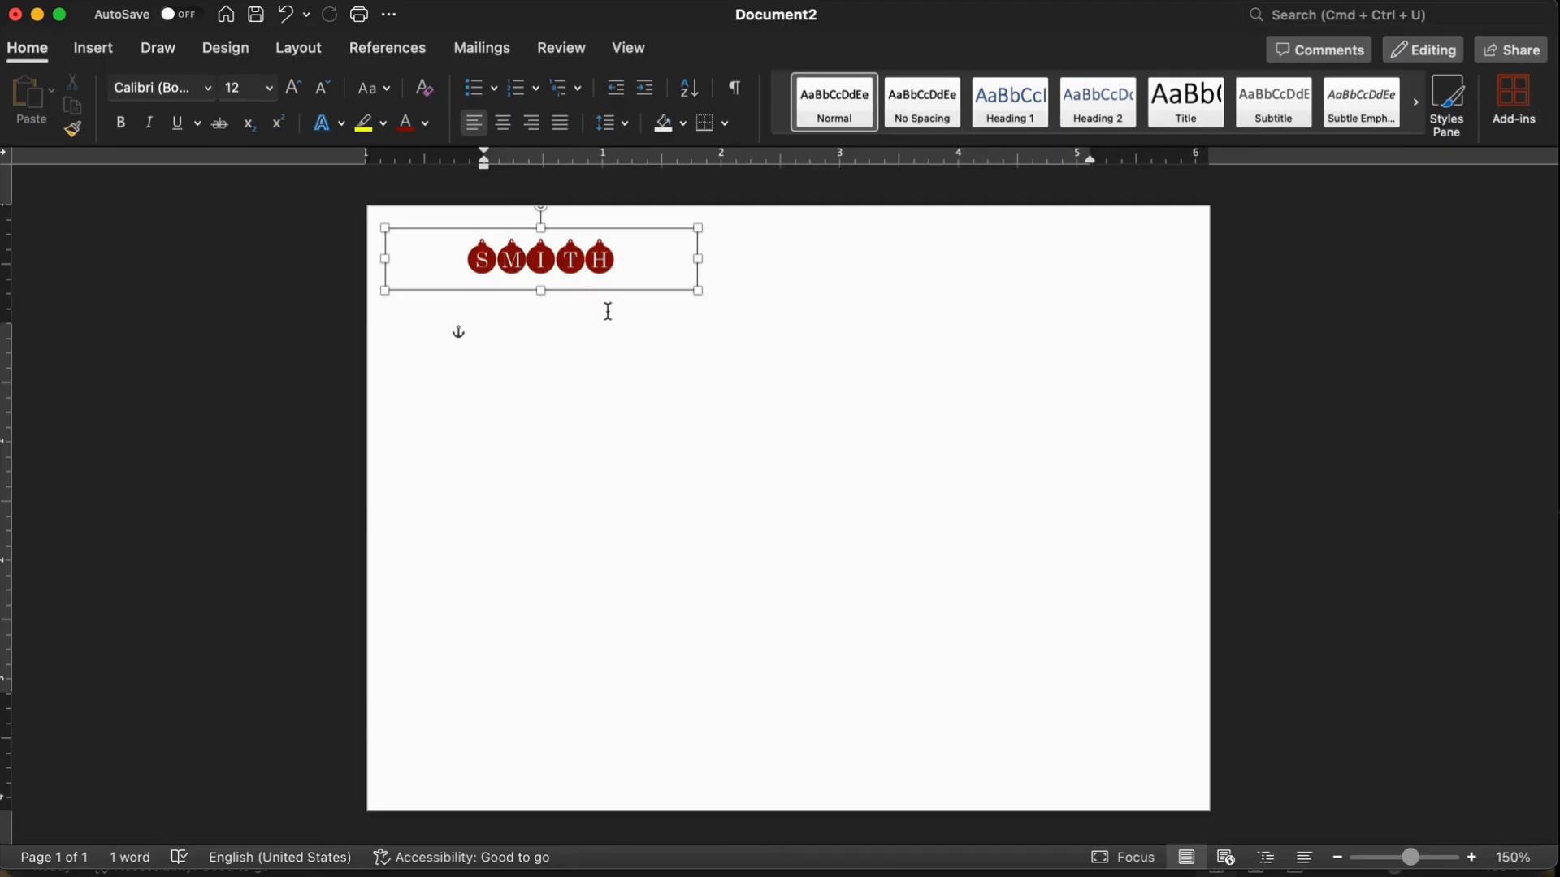
pyautogui.click(717, 50)
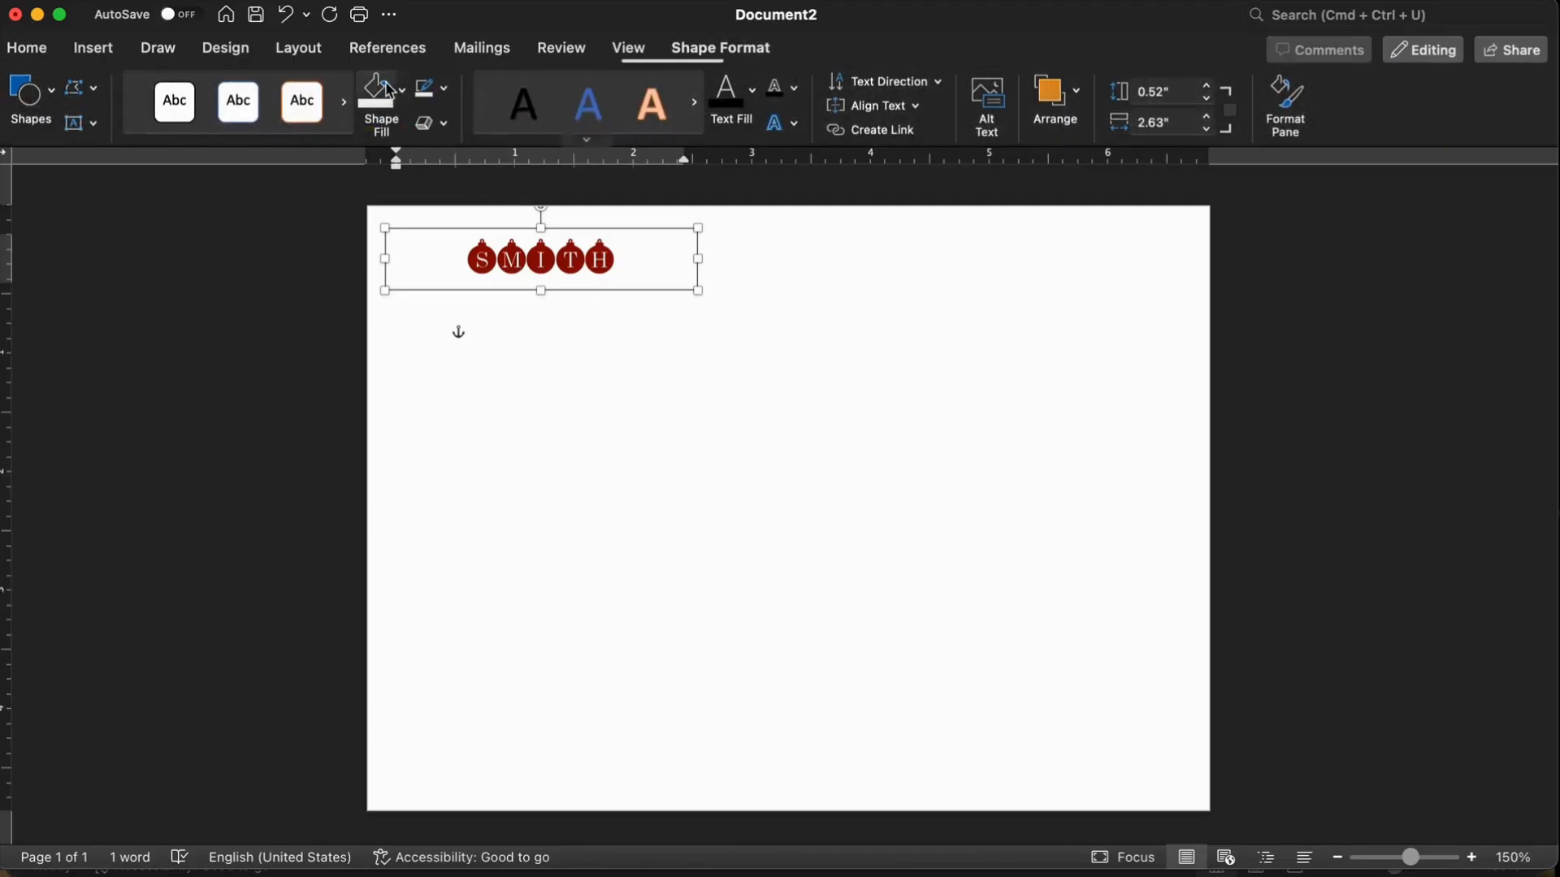
pyautogui.click(446, 89)
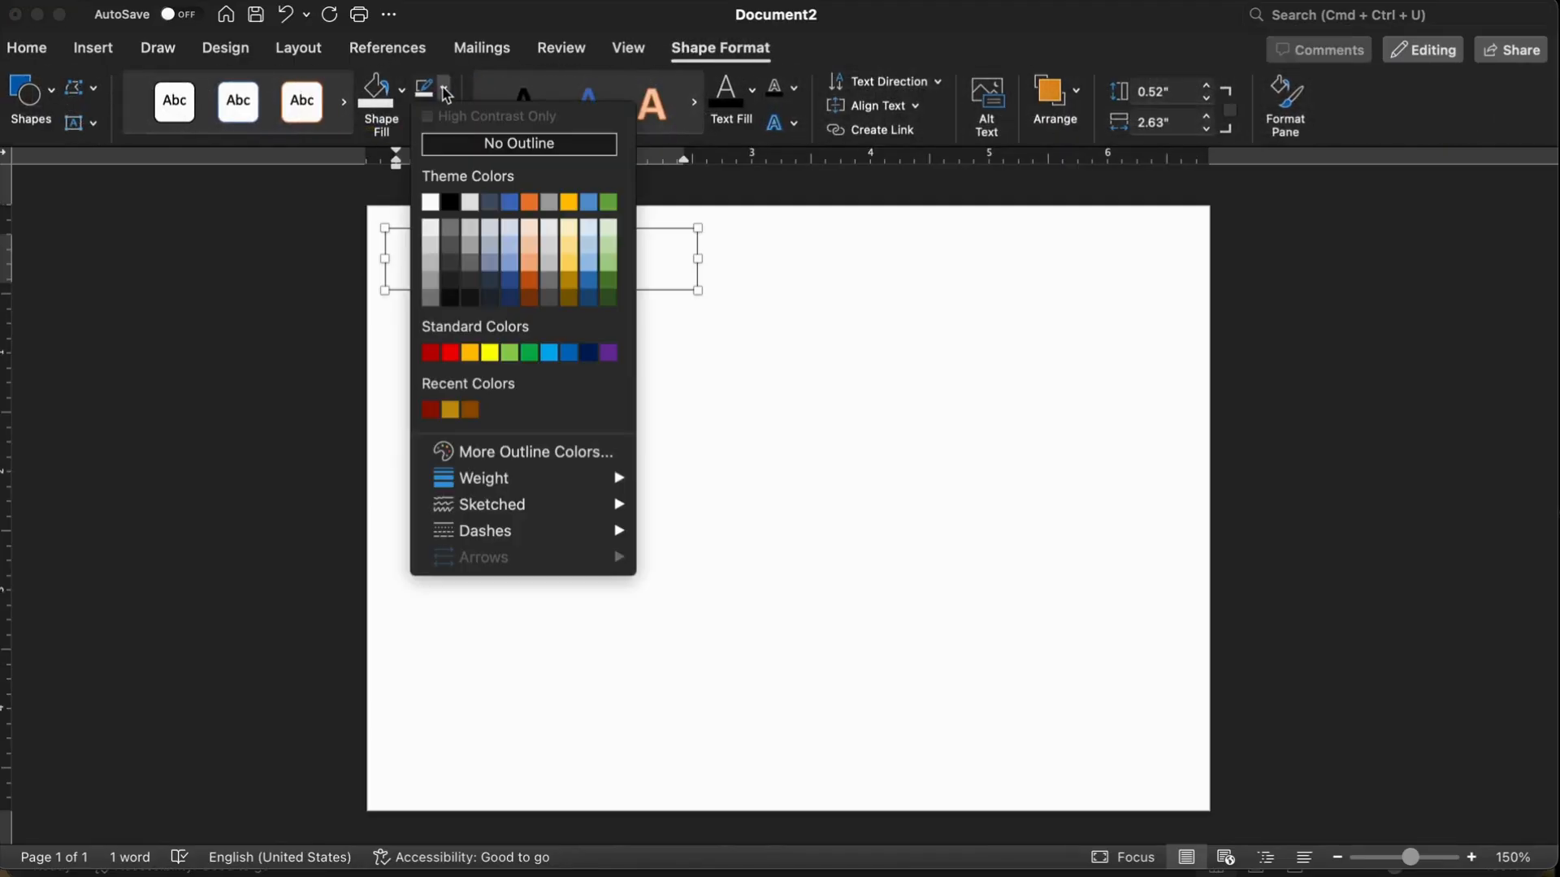
pyautogui.click(468, 144)
pyautogui.click(666, 438)
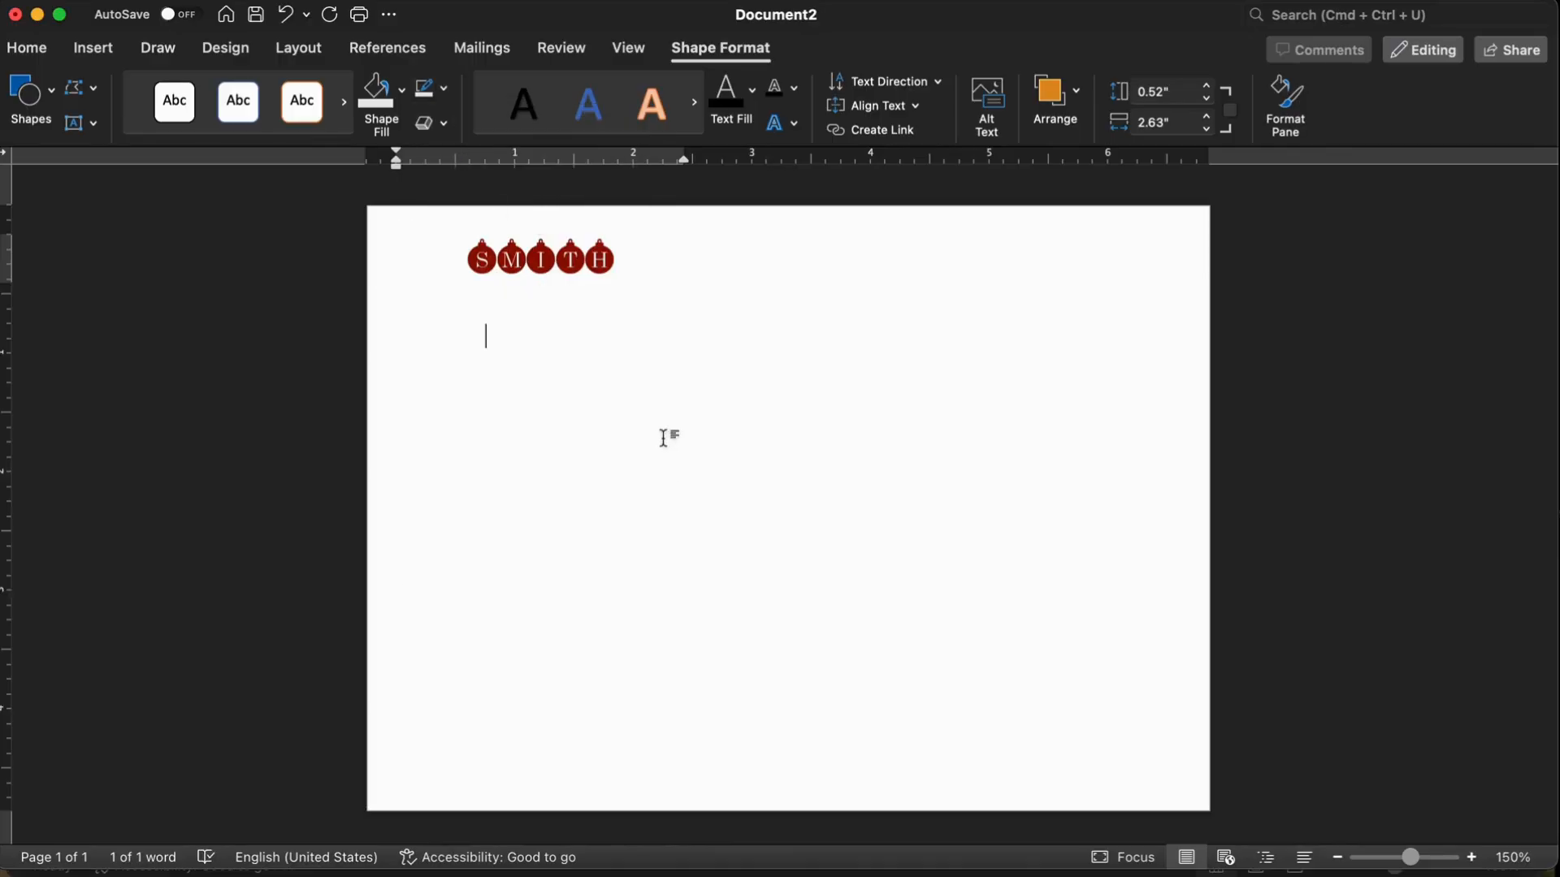
# Step: Narrow the surname text box to about 1.77" wide, keeping its left edge in place
pyautogui.click(577, 260)
pyautogui.moveTo(690, 263); pyautogui.dragTo(598, 260)
pyautogui.click(603, 358)
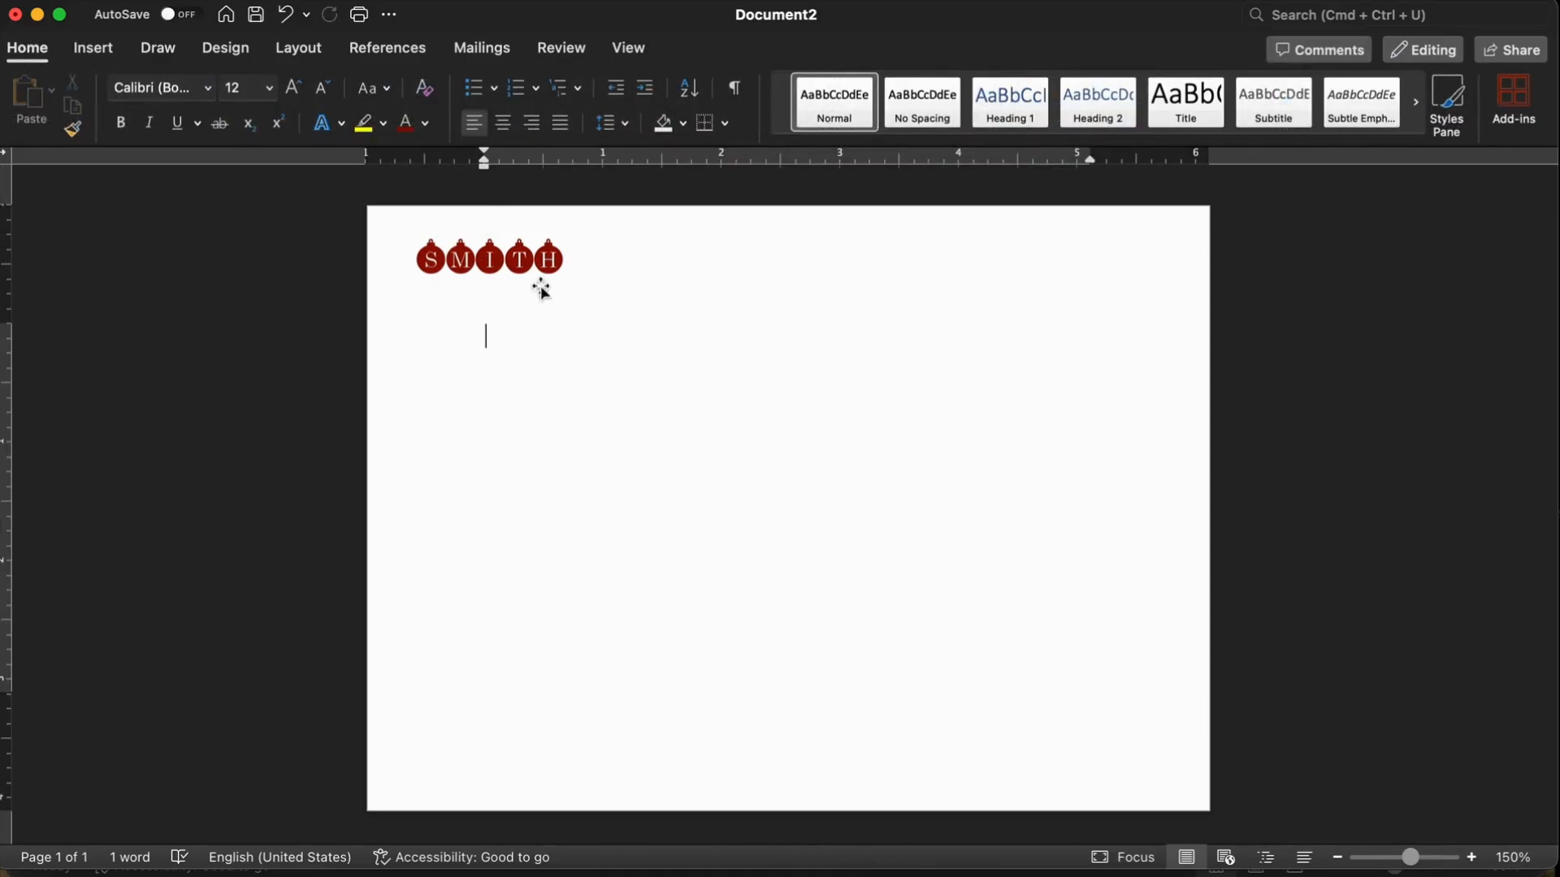
# Step: Duplicate the surname text box and place the copy directly beneath the original
pyautogui.click(475, 259)
pyautogui.rightClick(477, 259)
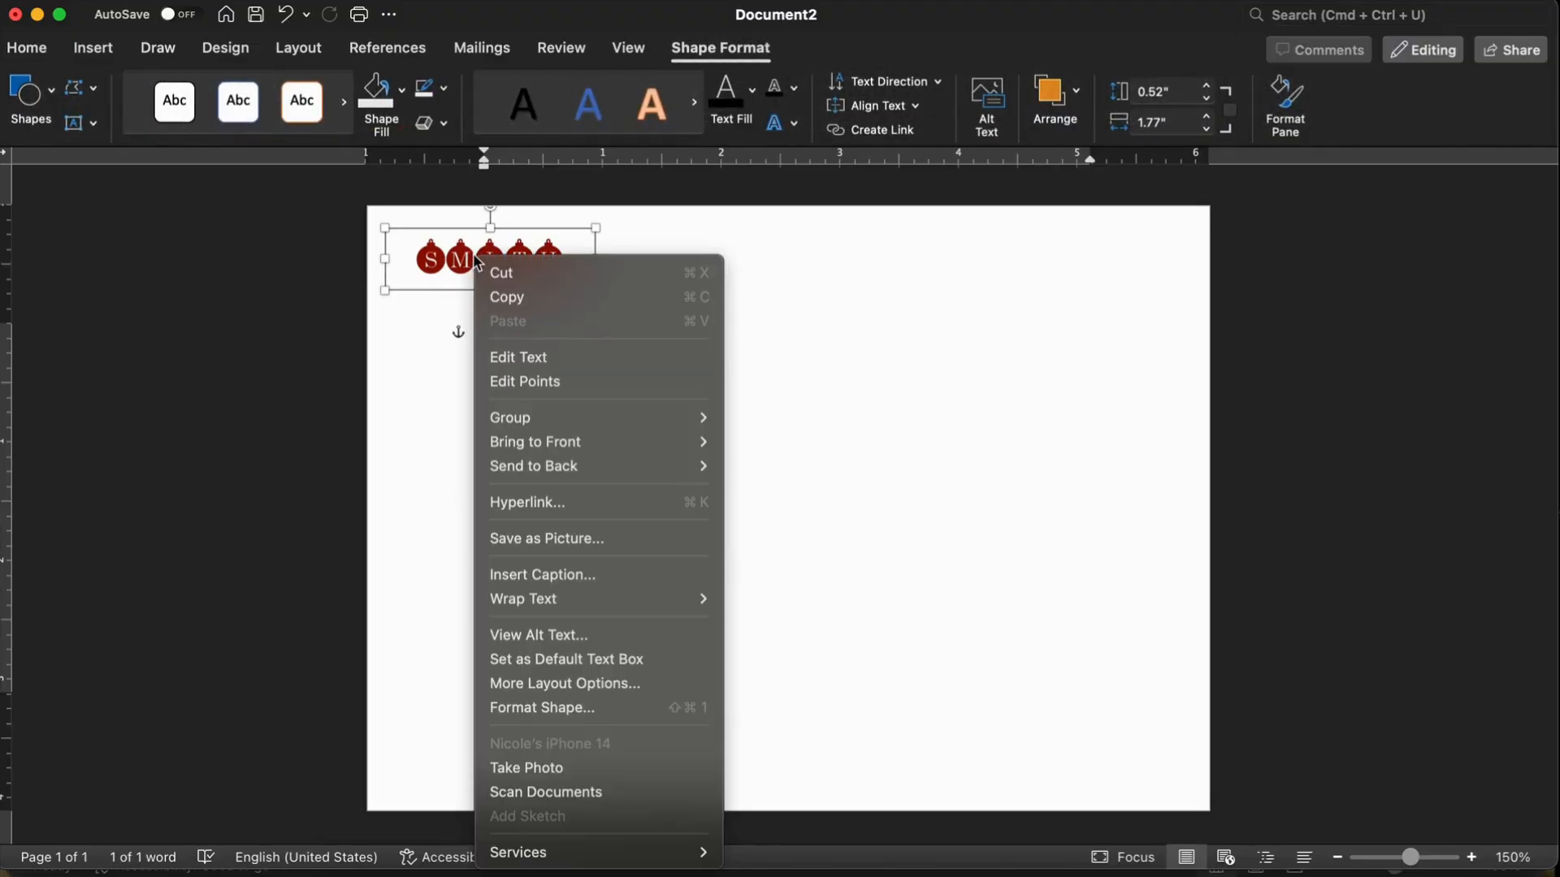
pyautogui.click(531, 307)
pyautogui.click(515, 345)
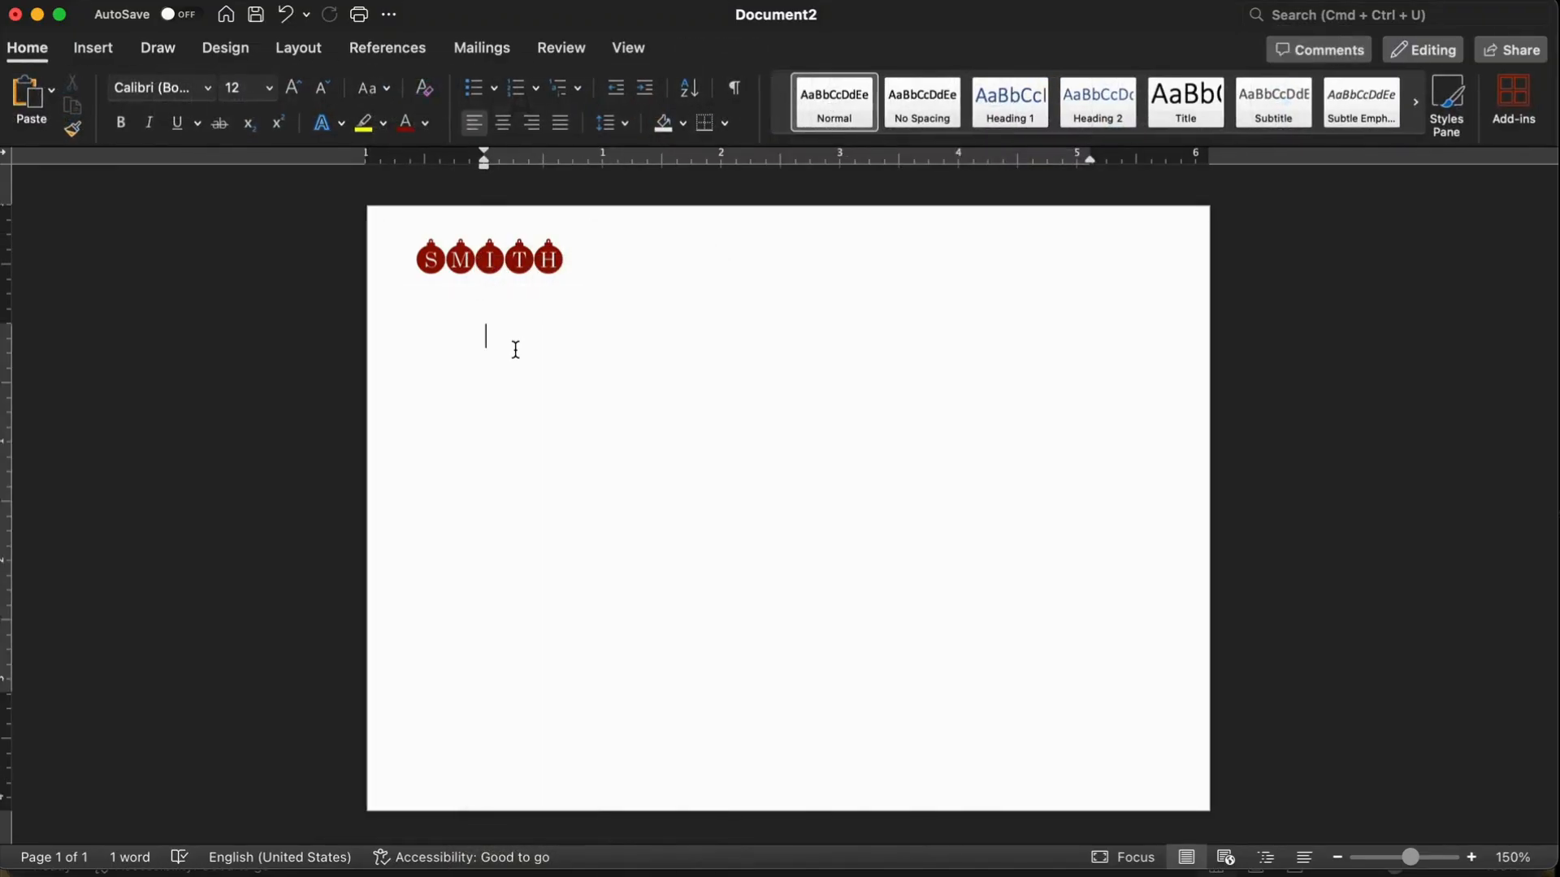
pyautogui.press('super+v')
pyautogui.moveTo(615, 353); pyautogui.dragTo(517, 327)
# Step: Replace the duplicated box's text with the sender's street address and city line, and enlarge the box to about 2.7" wide and 0.9" high
pyautogui.doubleClick(517, 327)
pyautogui.write('123 M')
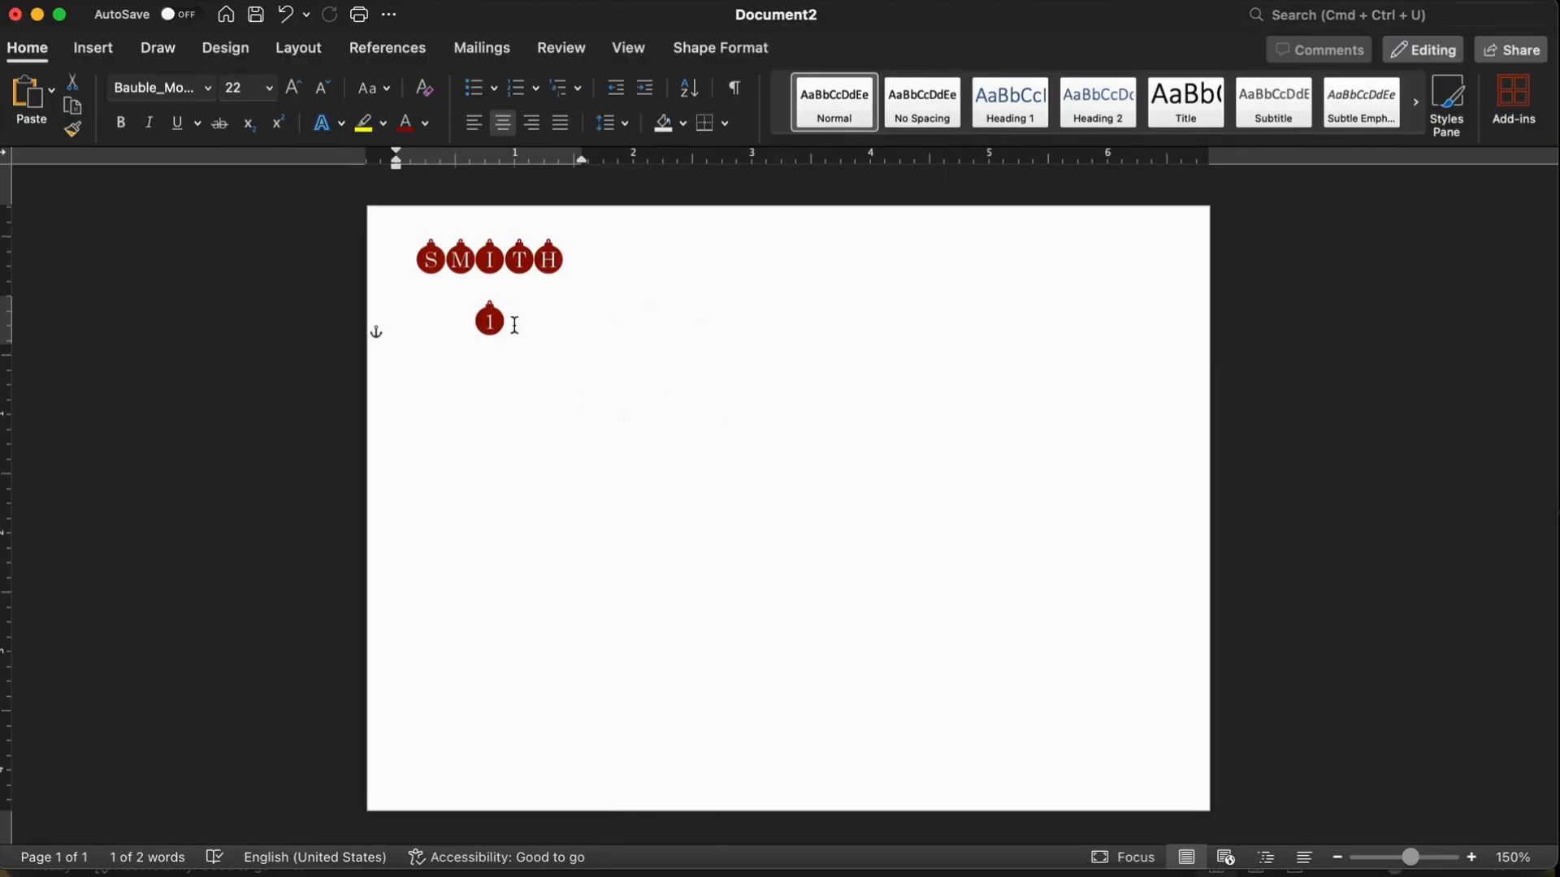
pyautogui.press('BackSpace')
pyautogui.press('BackSpace')
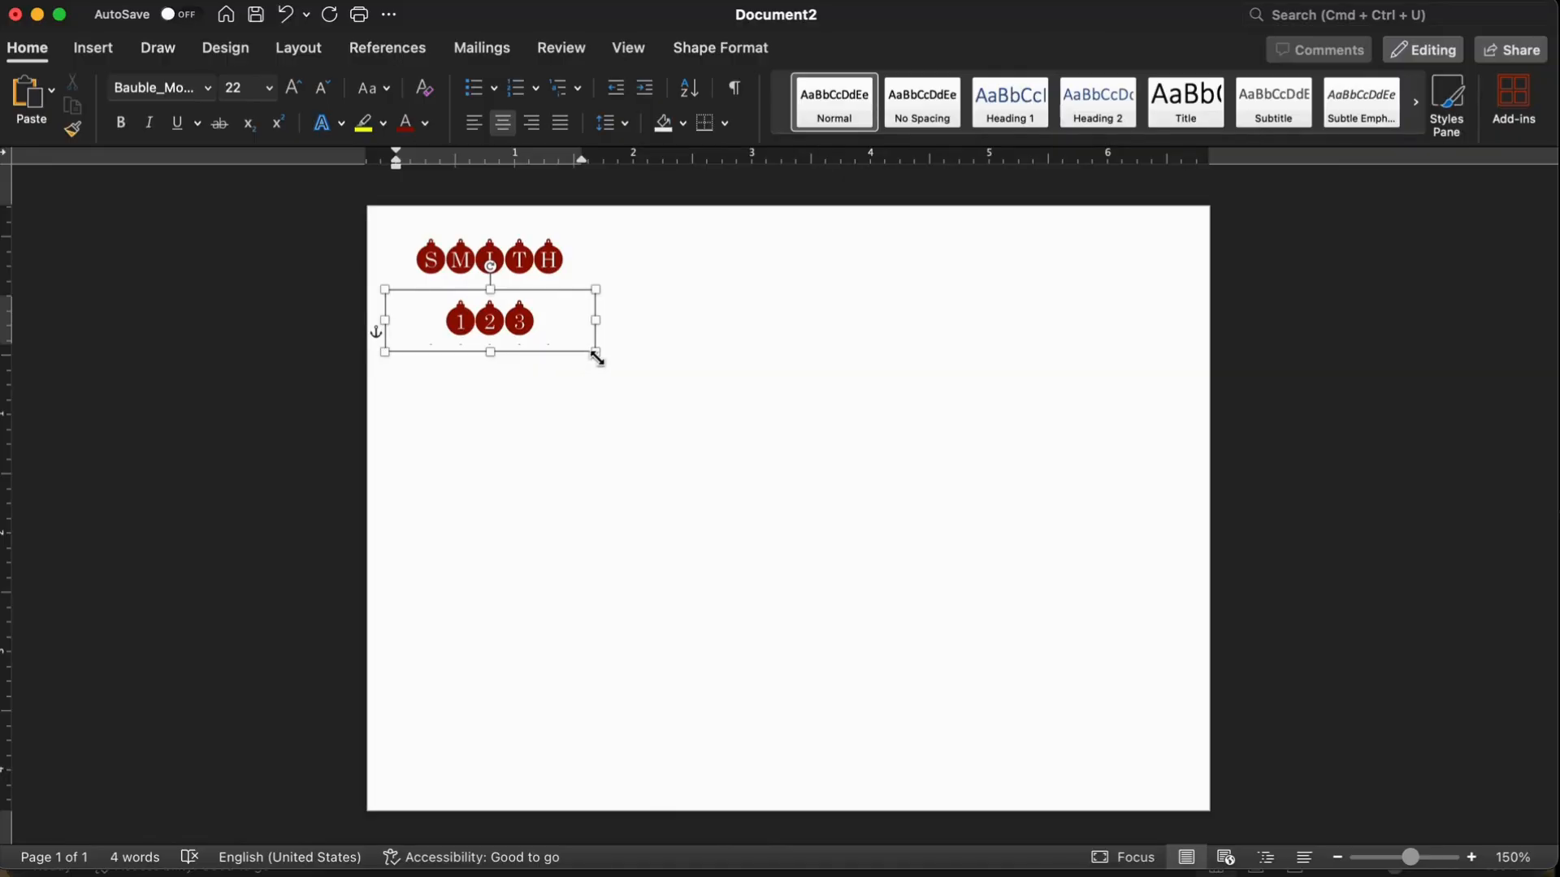
pyautogui.moveTo(596, 353); pyautogui.dragTo(704, 394)
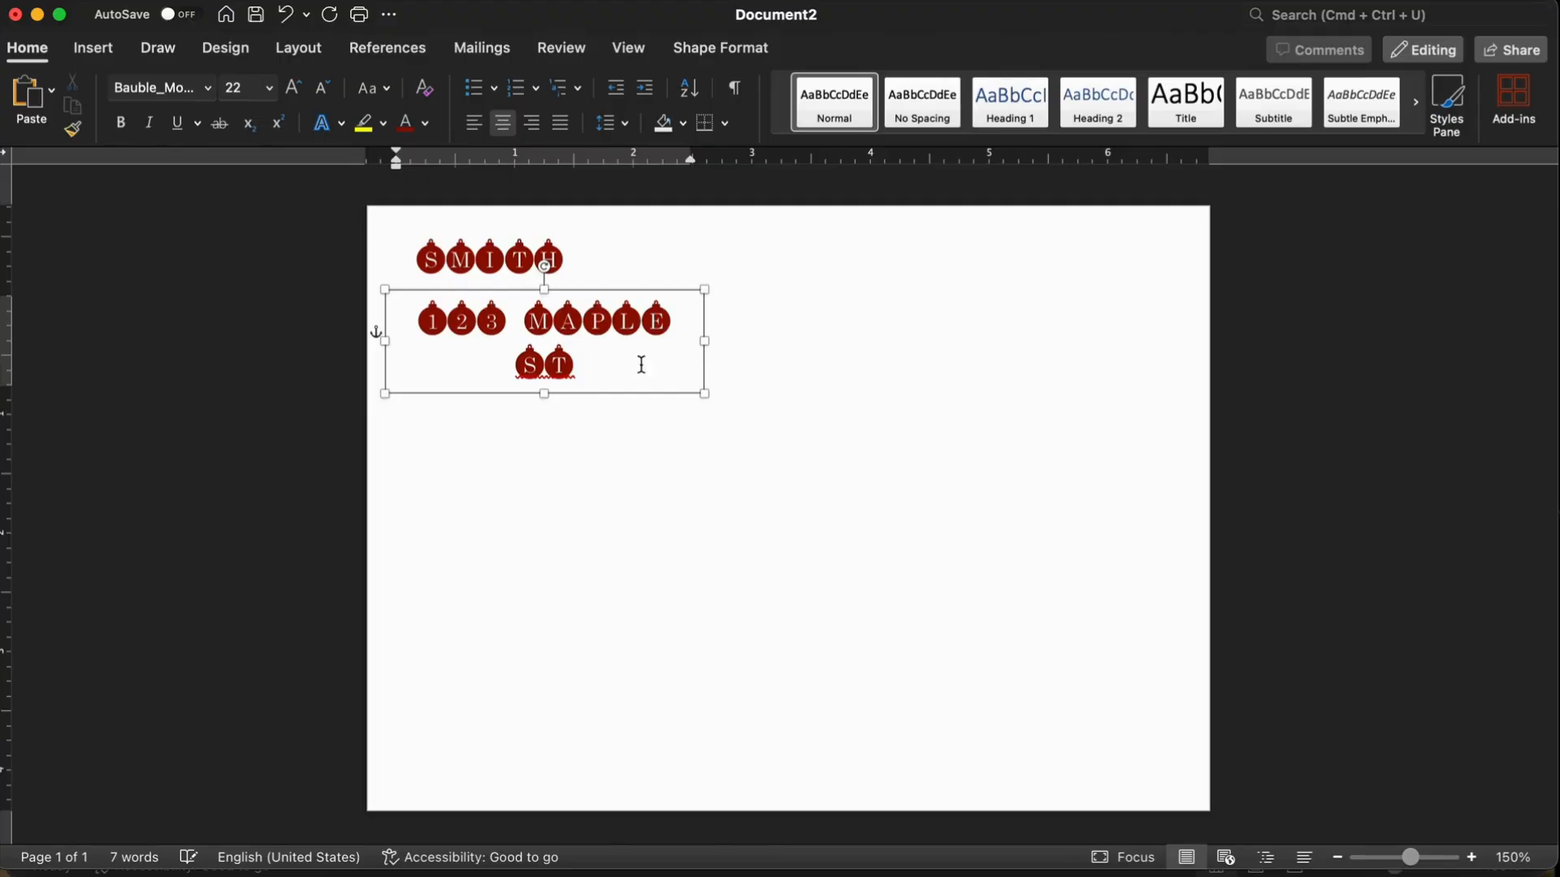
# Step: Set the return address text in the FELL Great Primer font at 16 pt
pyautogui.press('super+a')
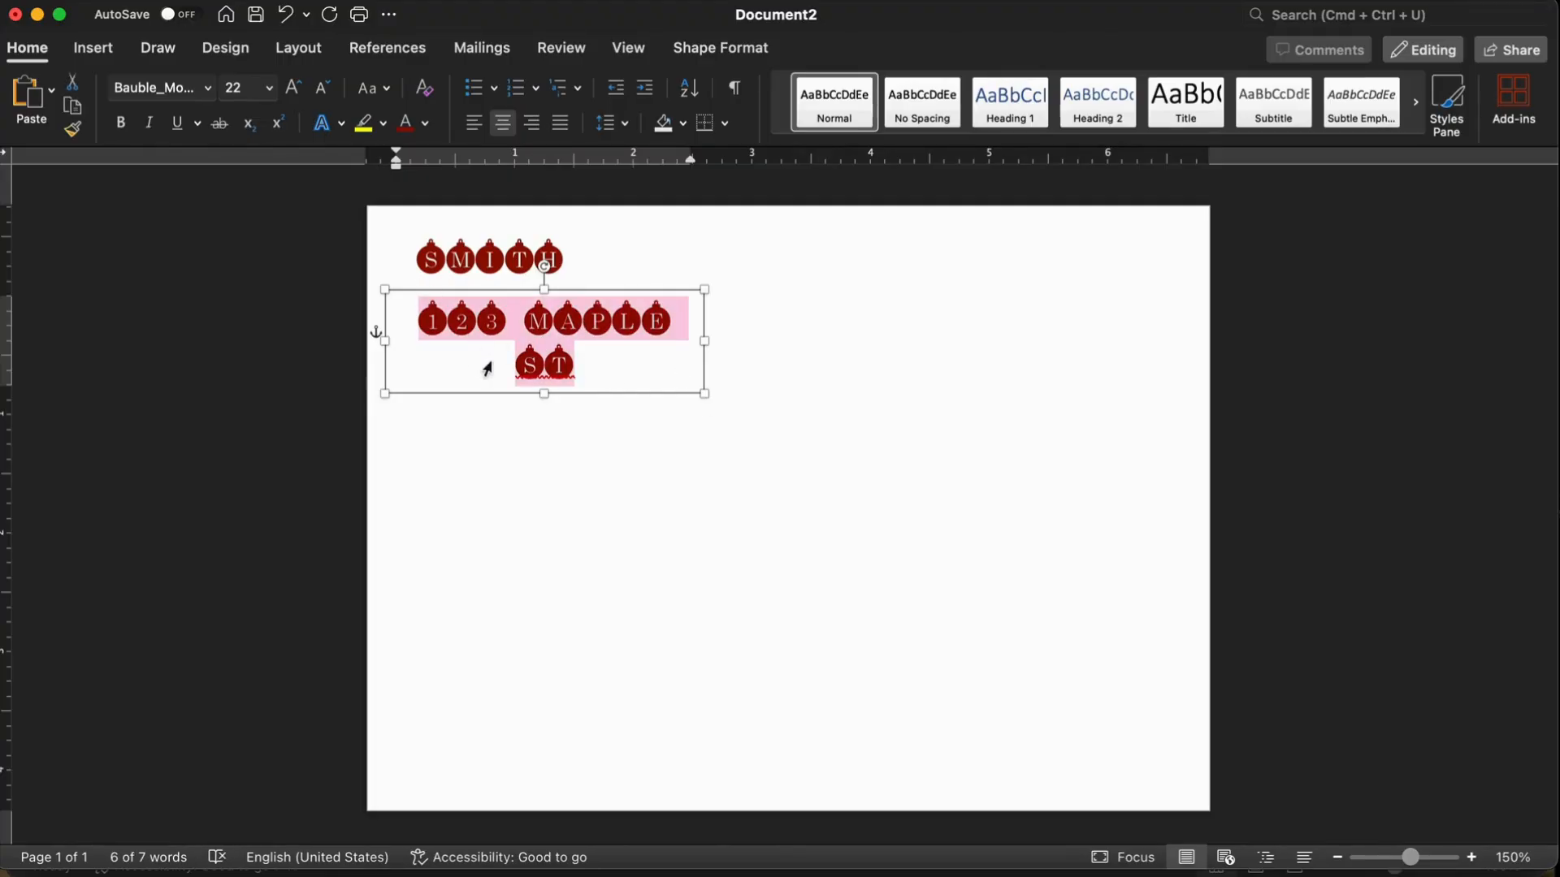
pyautogui.click(208, 86)
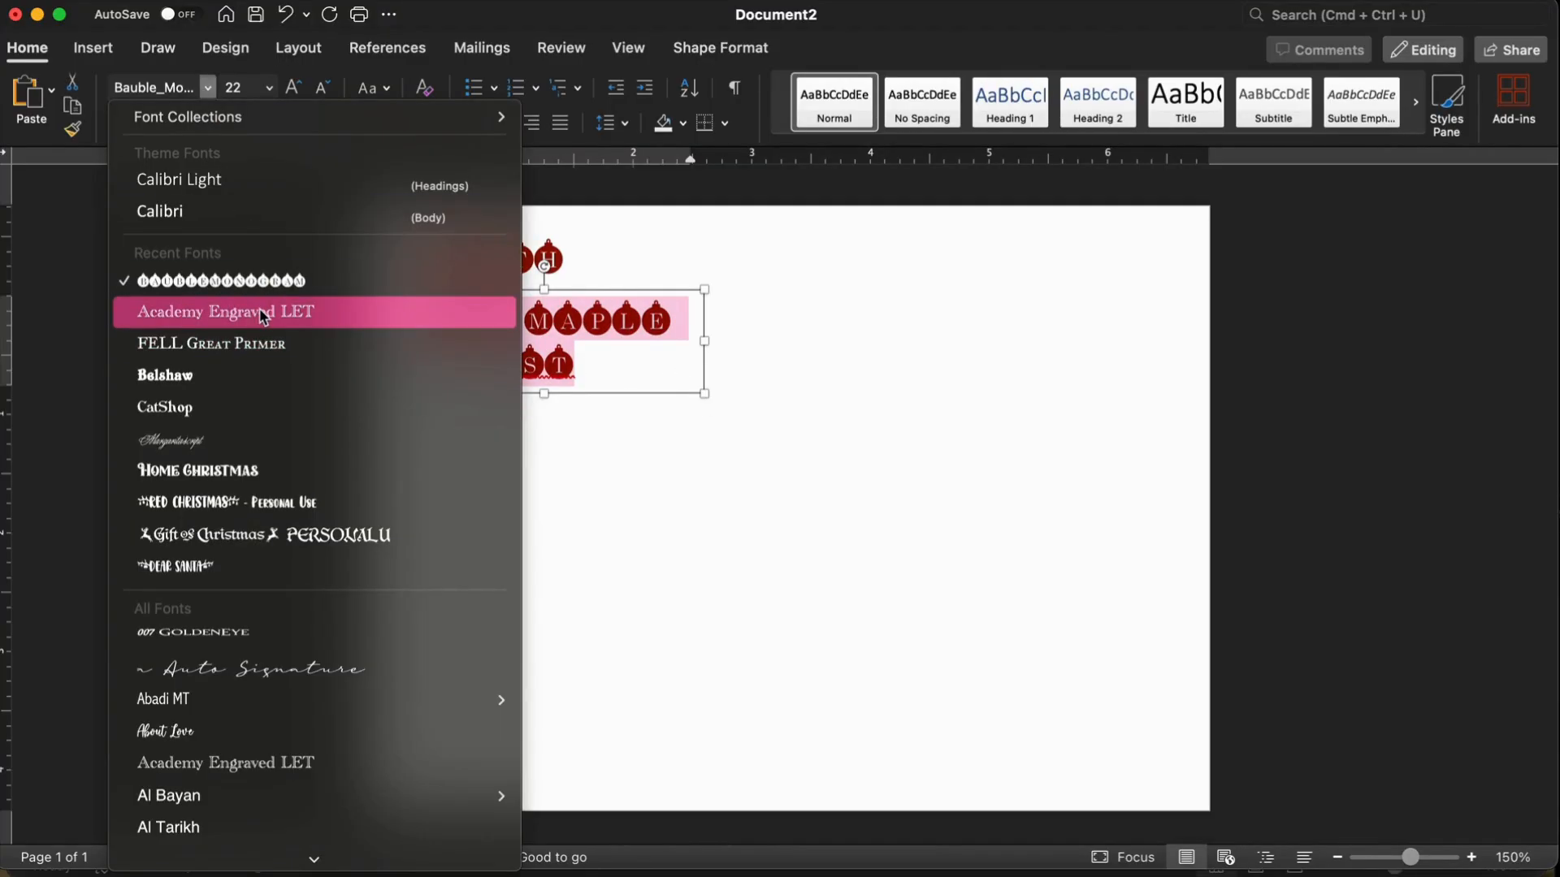
pyautogui.click(254, 342)
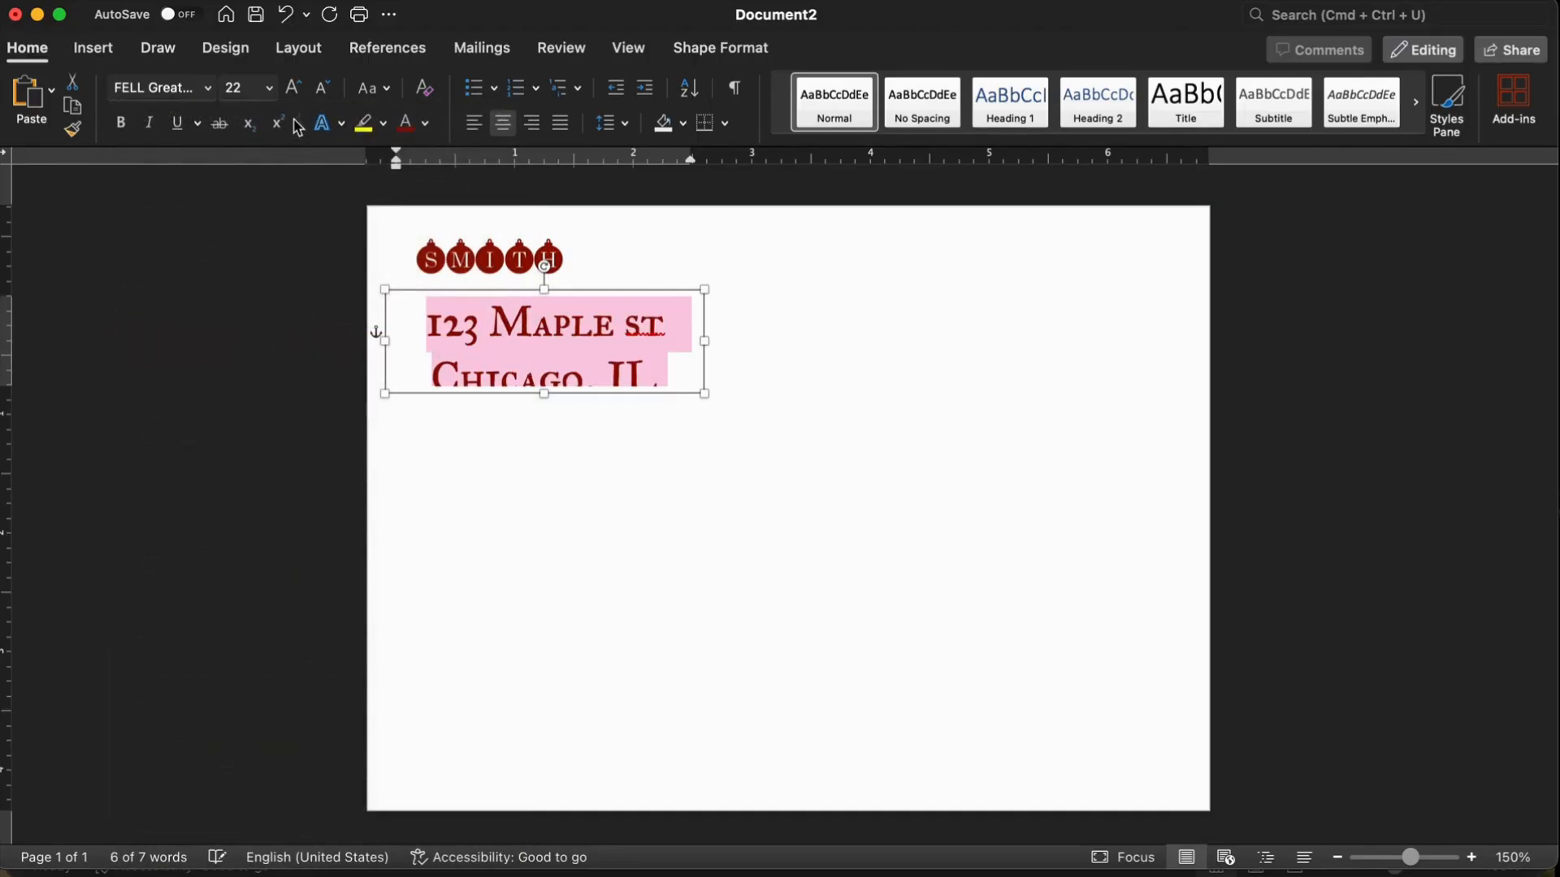
pyautogui.click(324, 88)
pyautogui.click(324, 89)
pyautogui.click(324, 89)
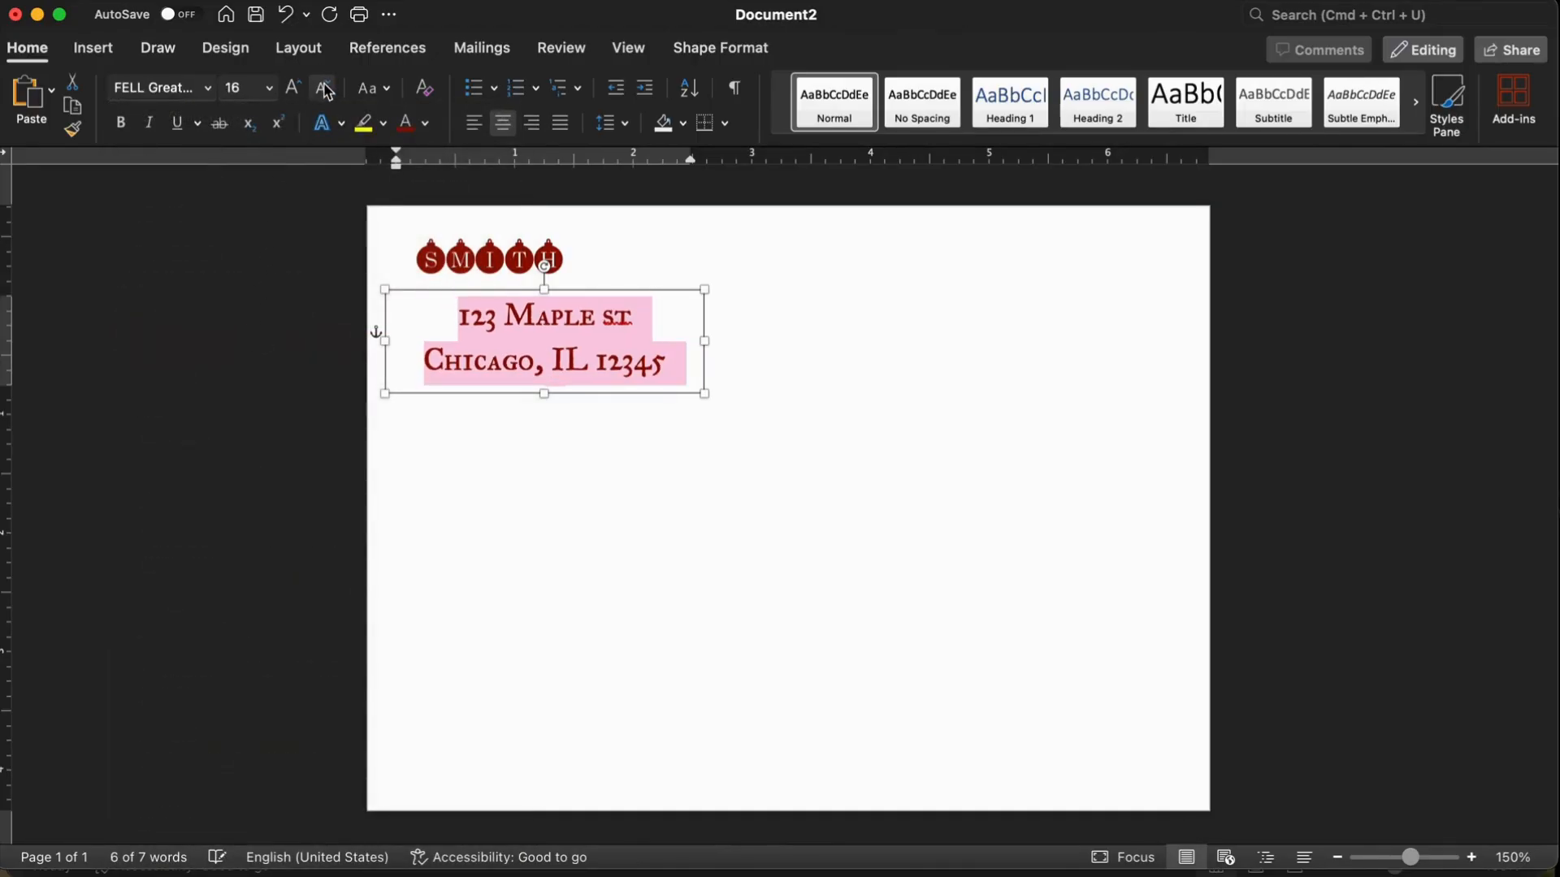
# Step: Reduce both lines of the return address to 11 pt
pyautogui.click(602, 355)
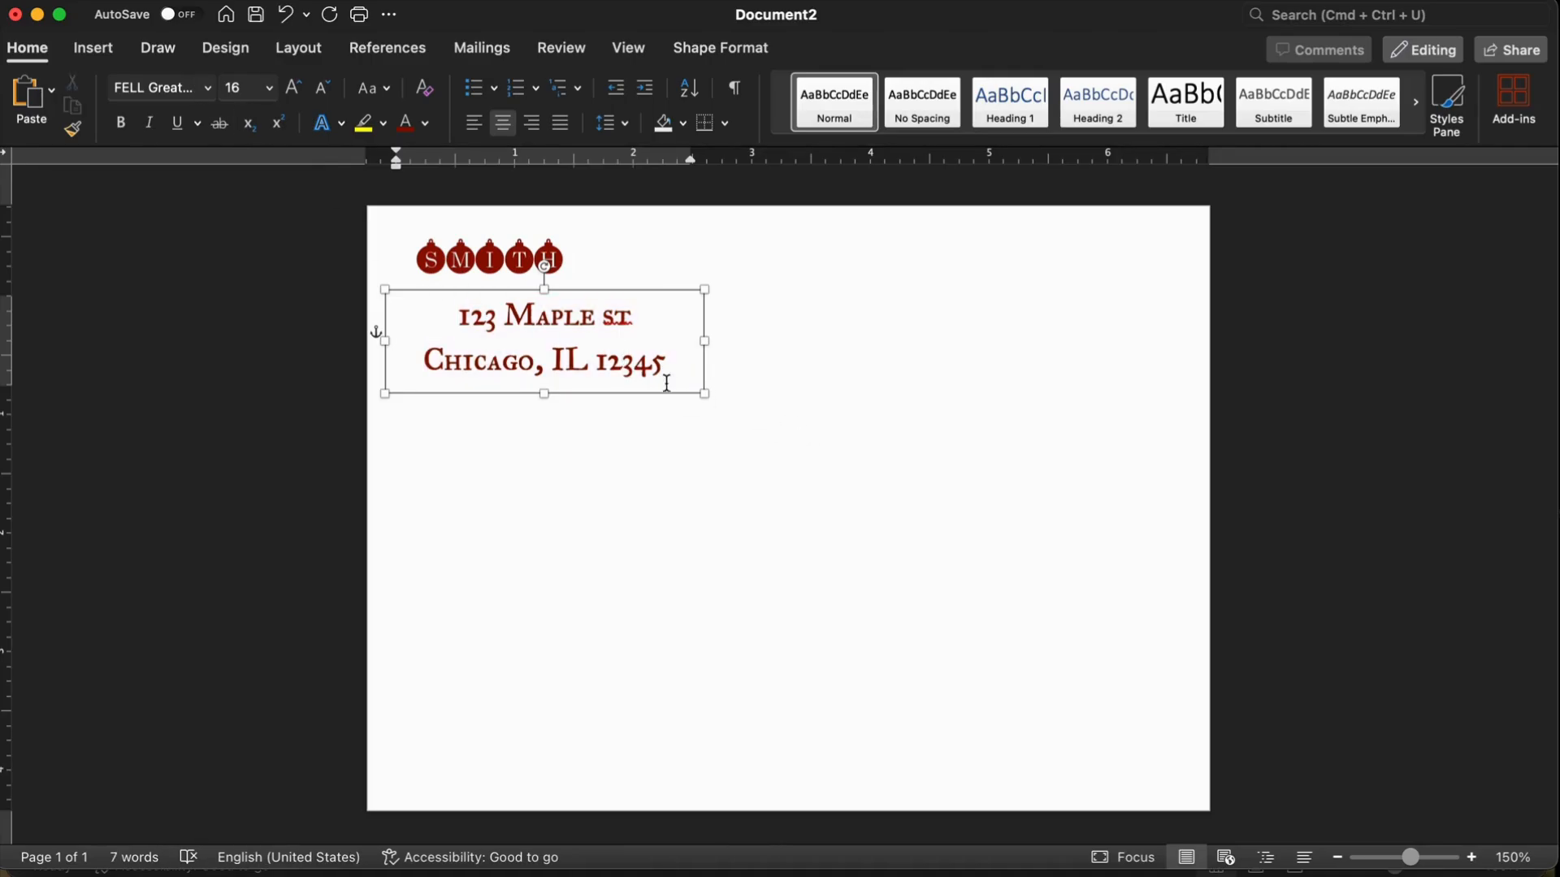
pyautogui.moveTo(675, 363); pyautogui.dragTo(456, 307)
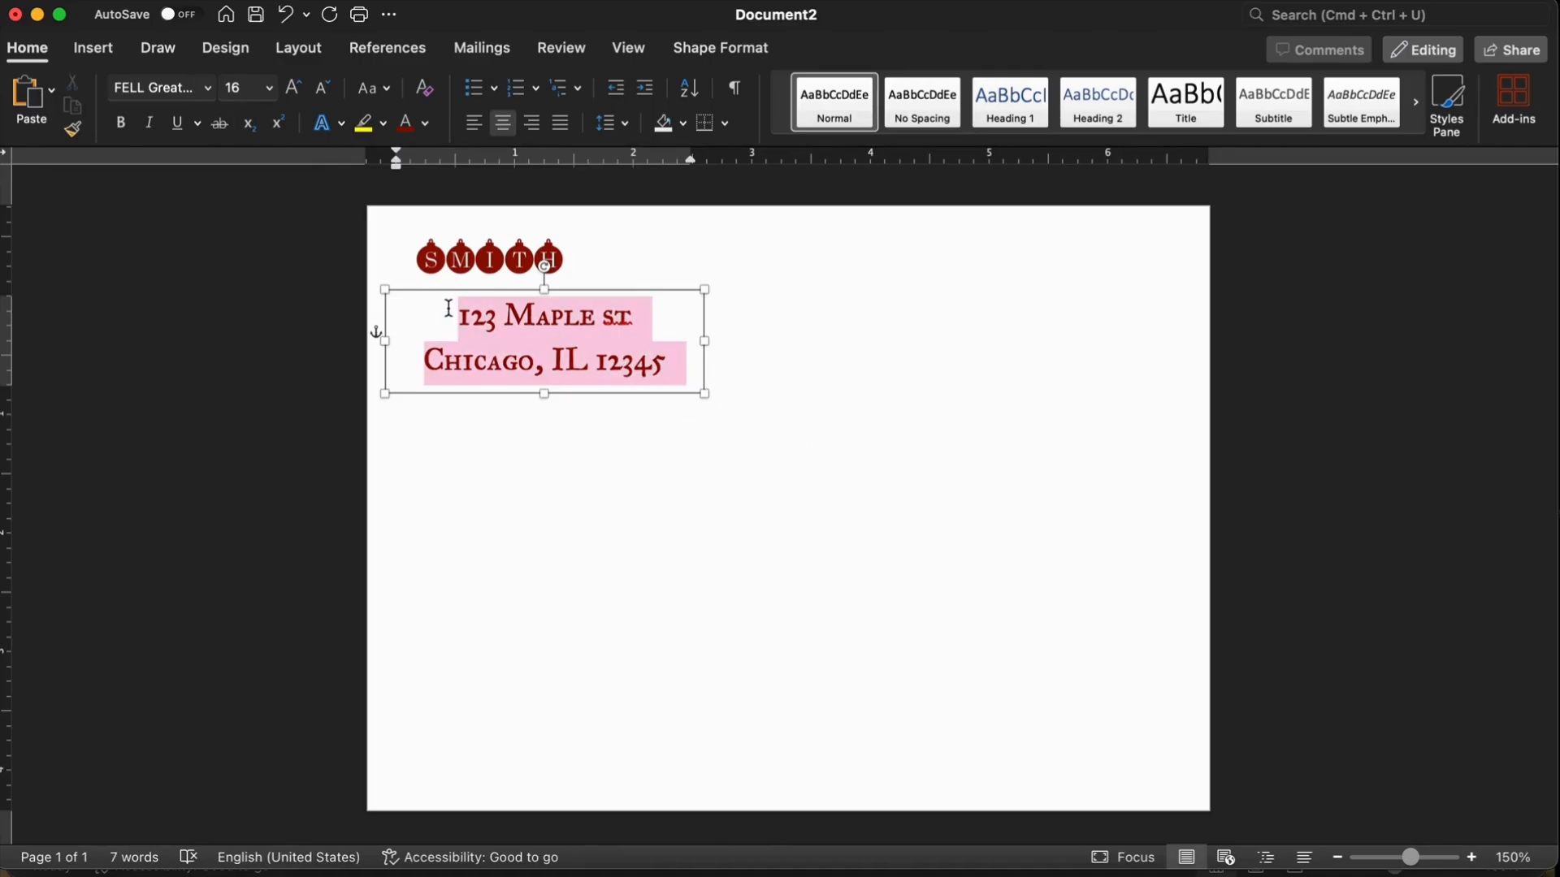
pyautogui.click(324, 89)
pyautogui.click(327, 89)
pyautogui.click(327, 89)
pyautogui.click(801, 351)
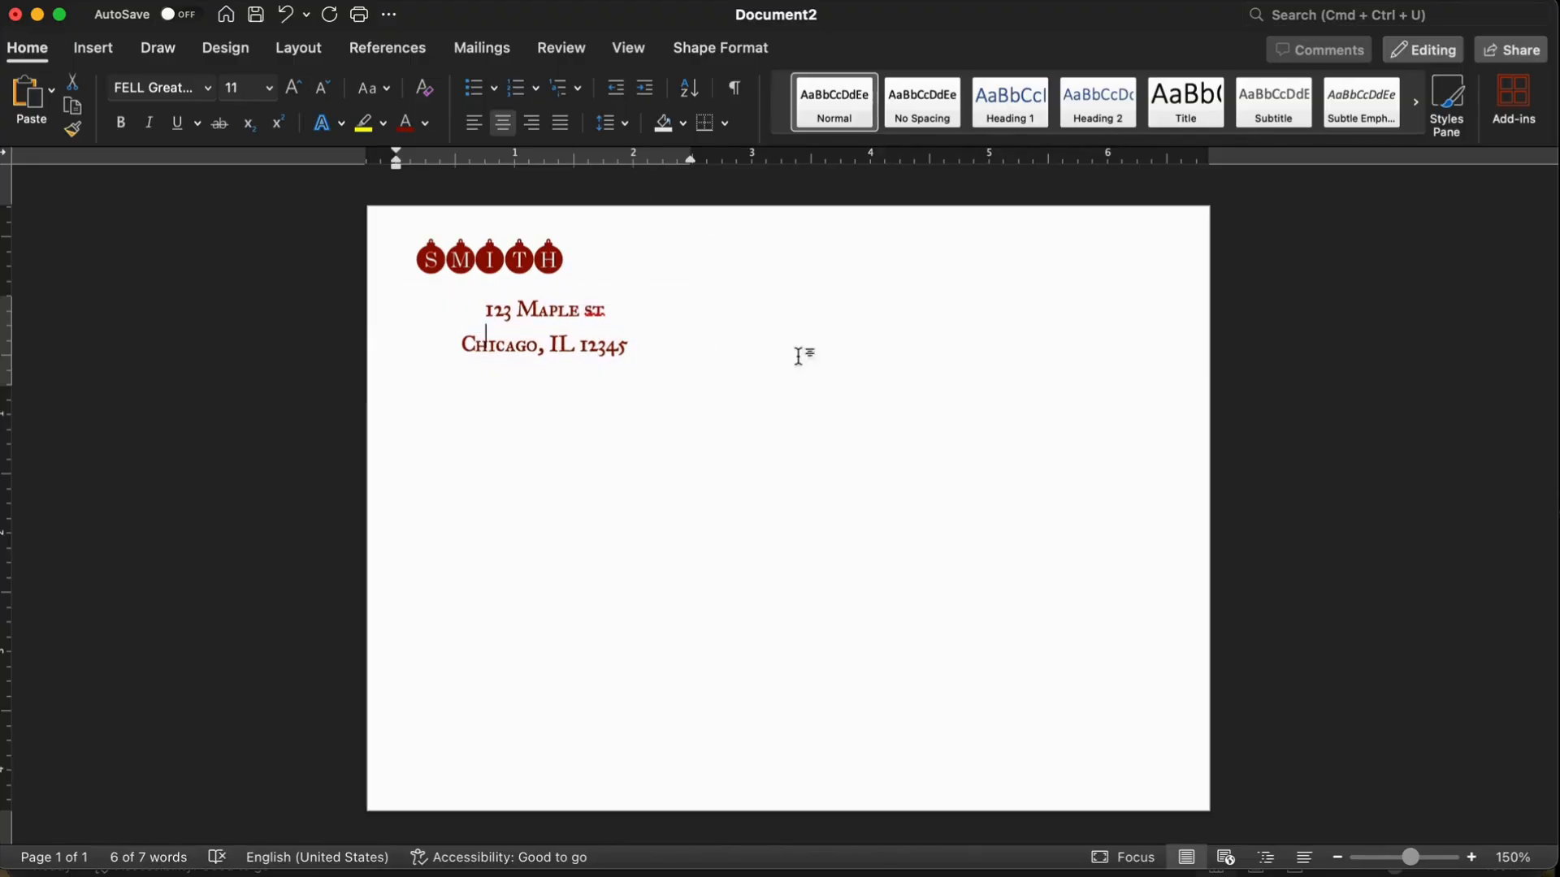
# Step: Center the return address box beneath the surname and remove the space after its paragraphs
pyautogui.click(548, 335)
pyautogui.moveTo(549, 335); pyautogui.dragTo(494, 328)
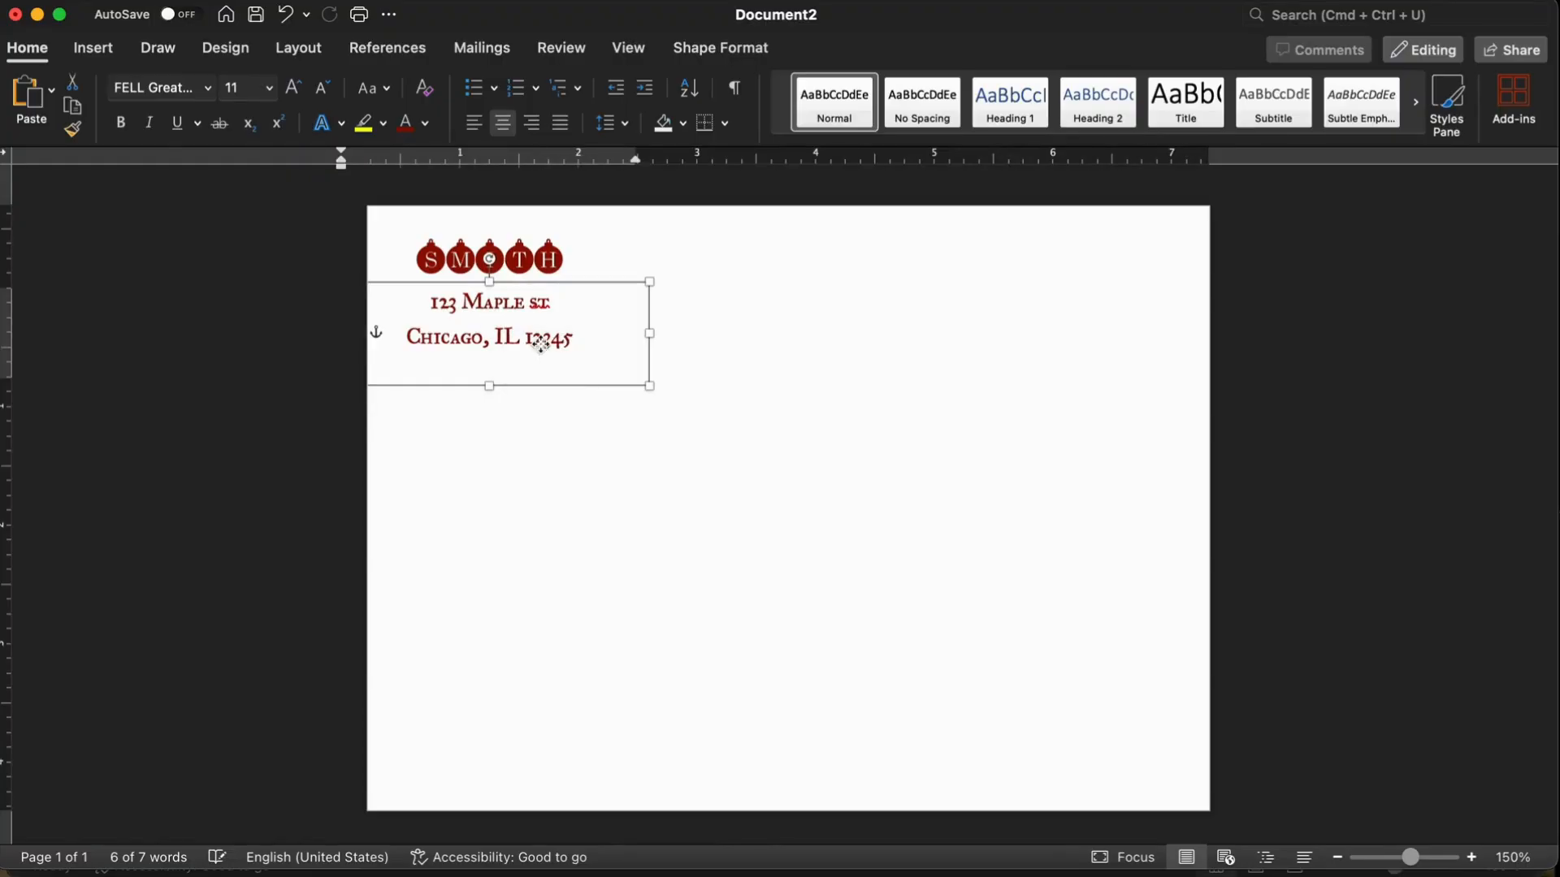
pyautogui.click(543, 336)
pyautogui.moveTo(586, 345); pyautogui.dragTo(425, 306)
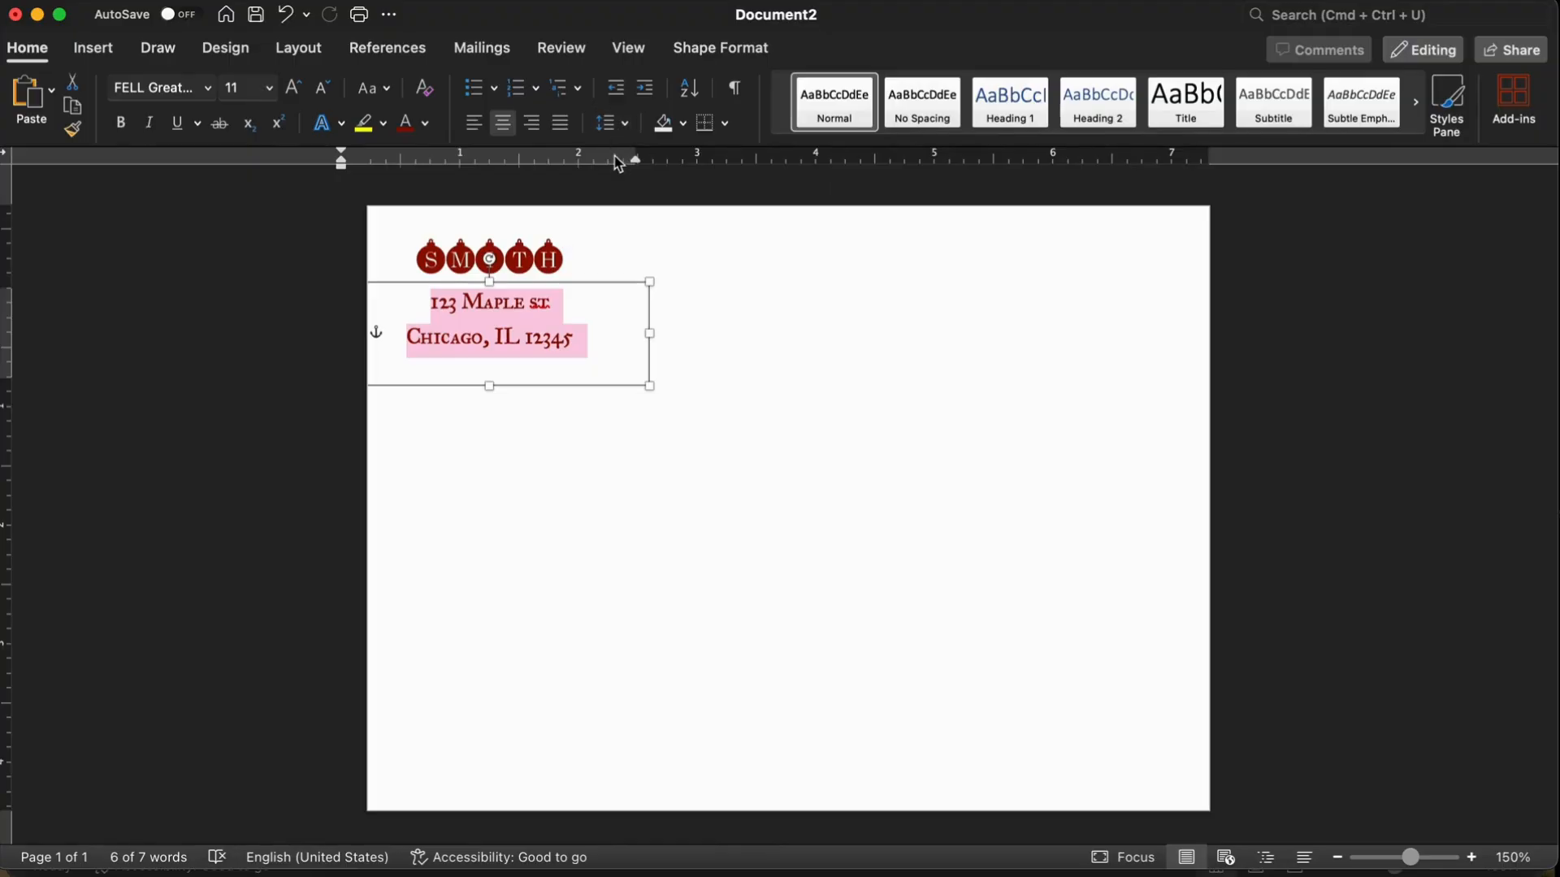
pyautogui.click(624, 123)
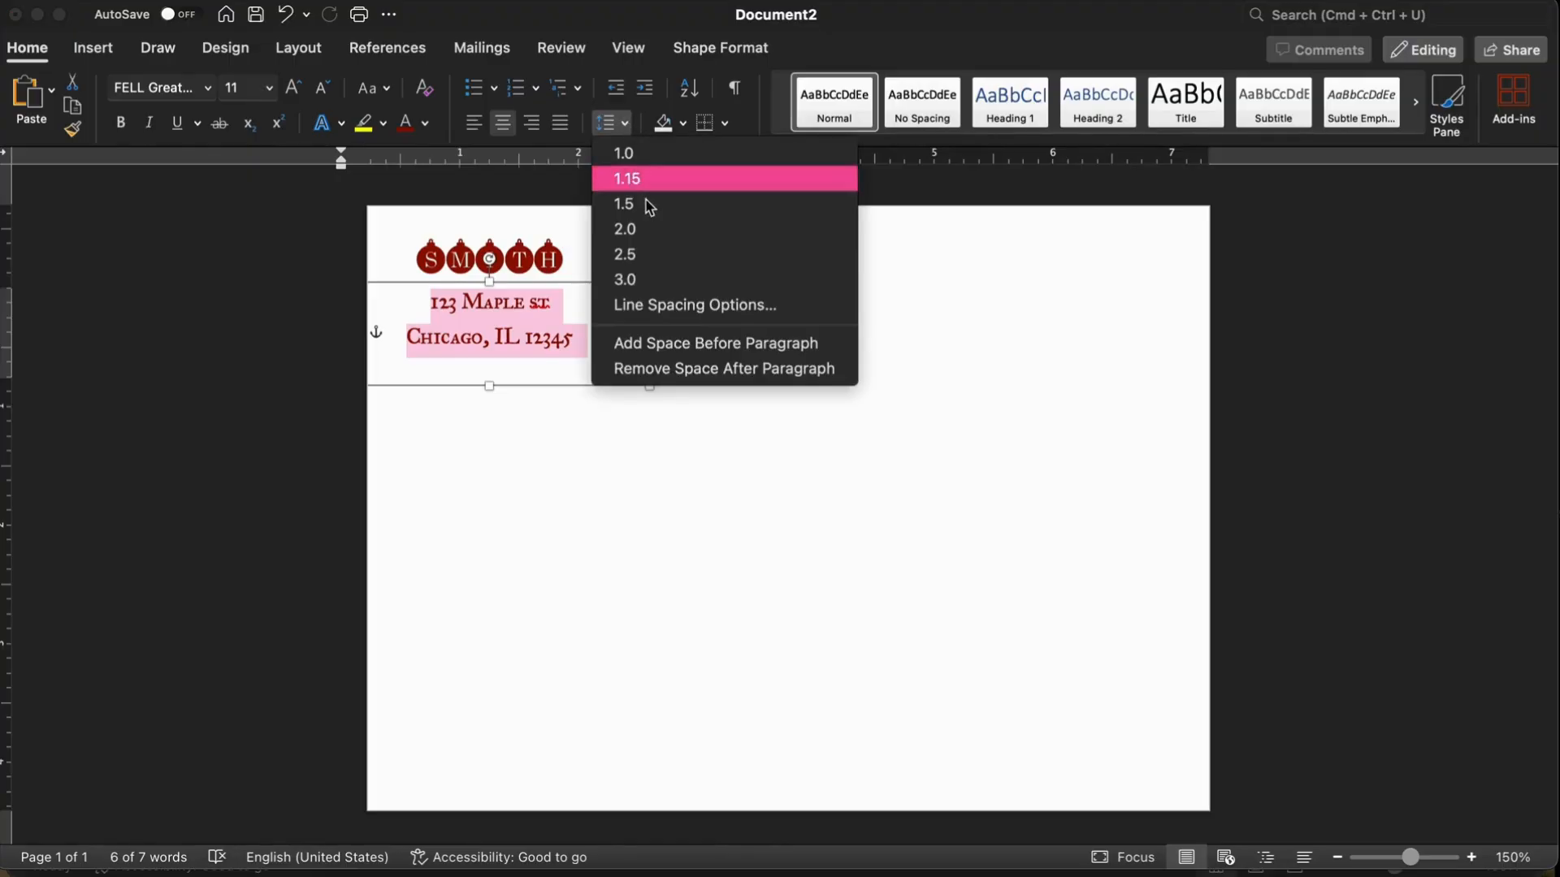
pyautogui.click(691, 375)
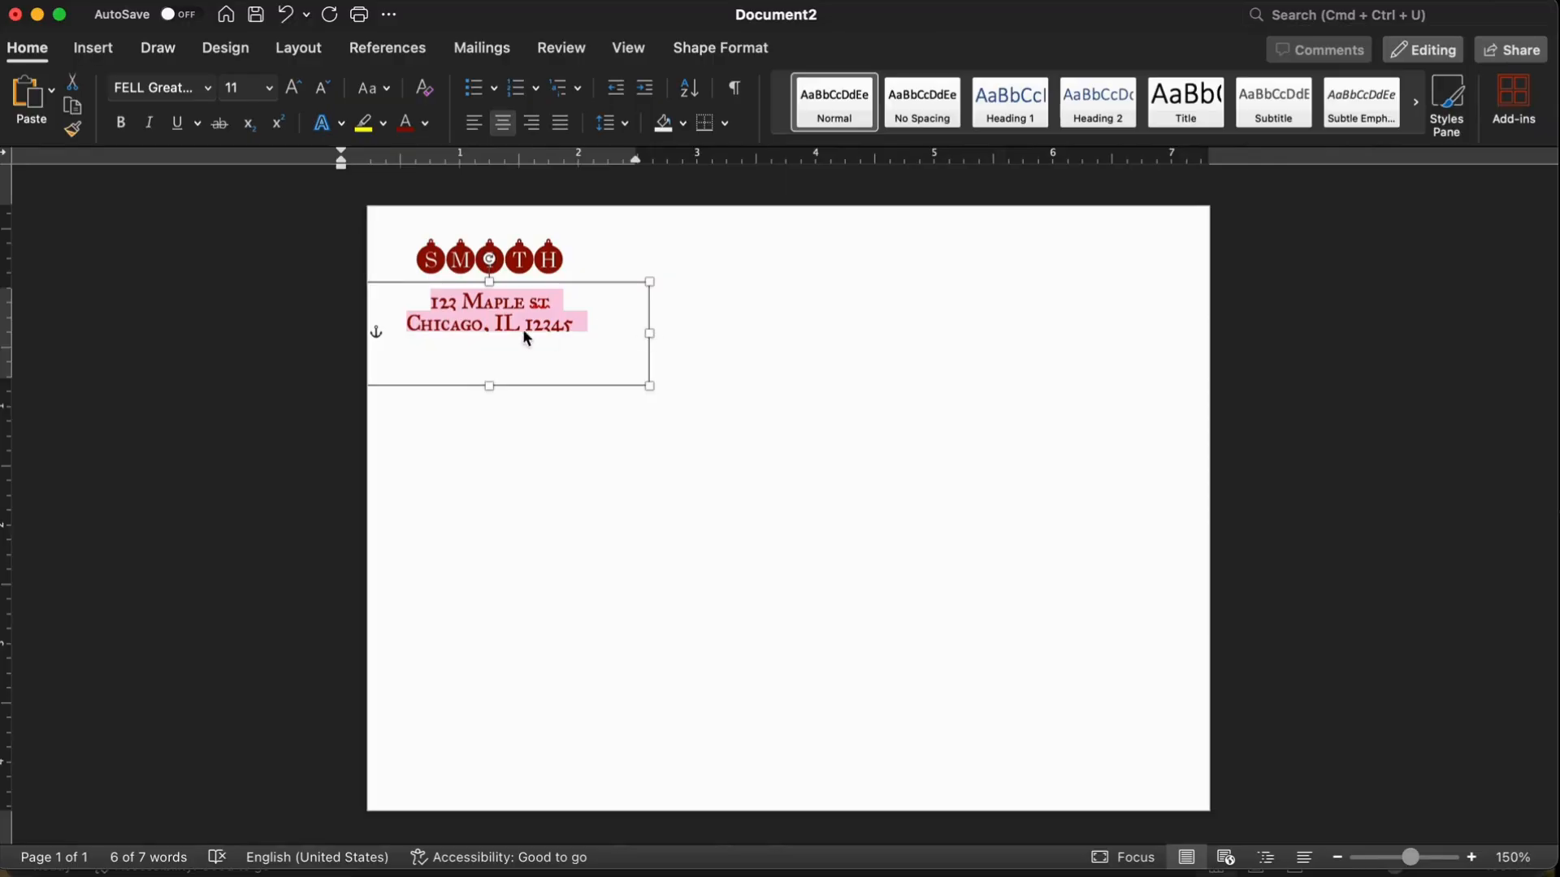
pyautogui.click(719, 363)
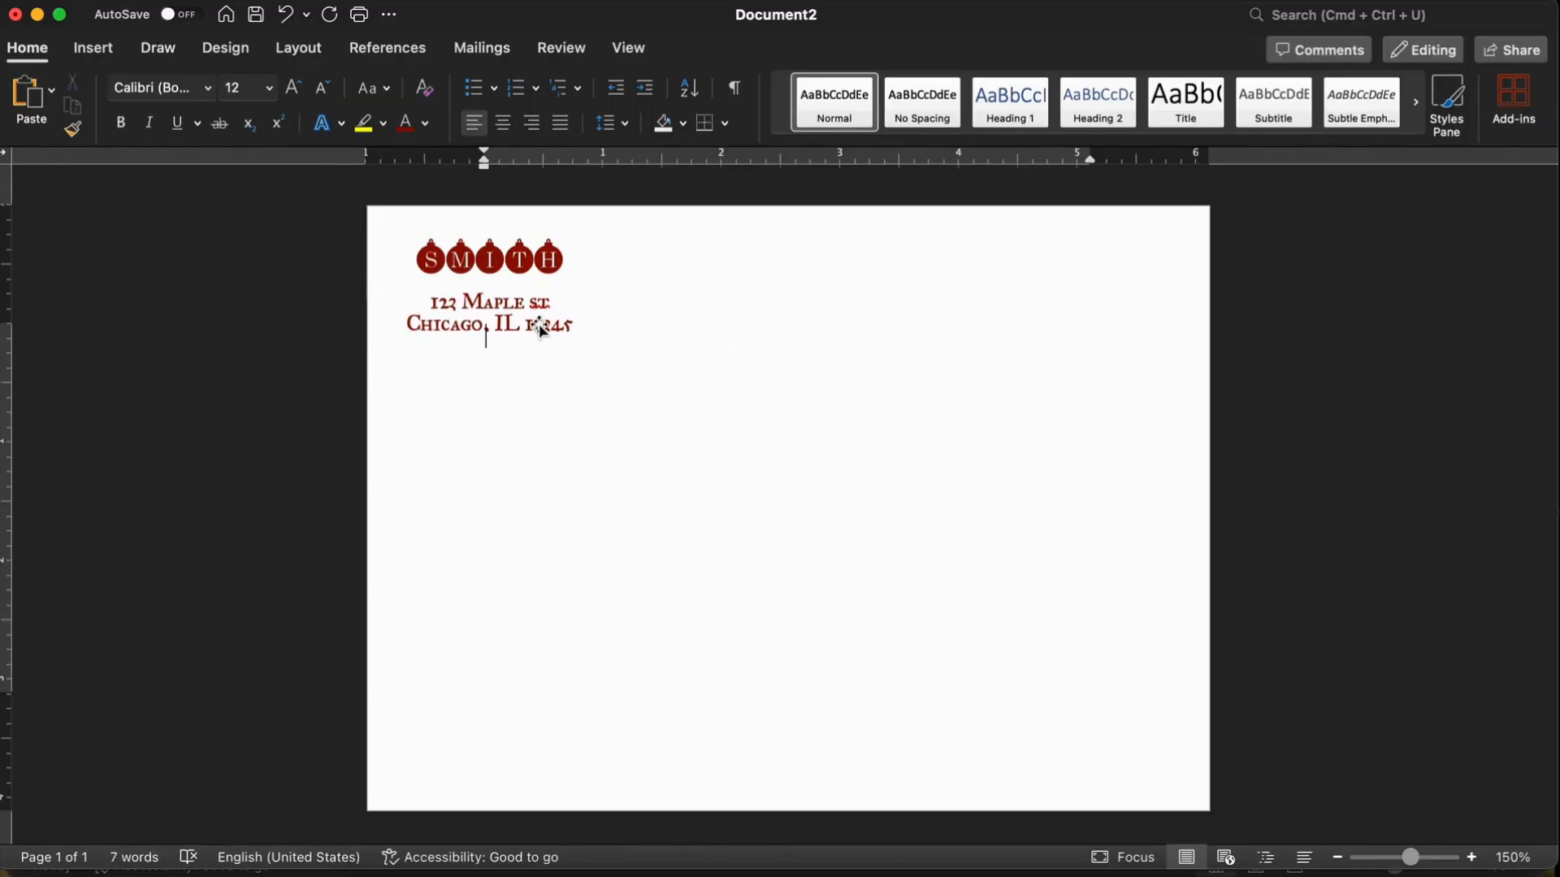
# Step: Move the return address box slightly closer to the surname and set its line spacing to exactly 18 pt
pyautogui.moveTo(529, 339); pyautogui.dragTo(423, 291)
pyautogui.click(545, 317)
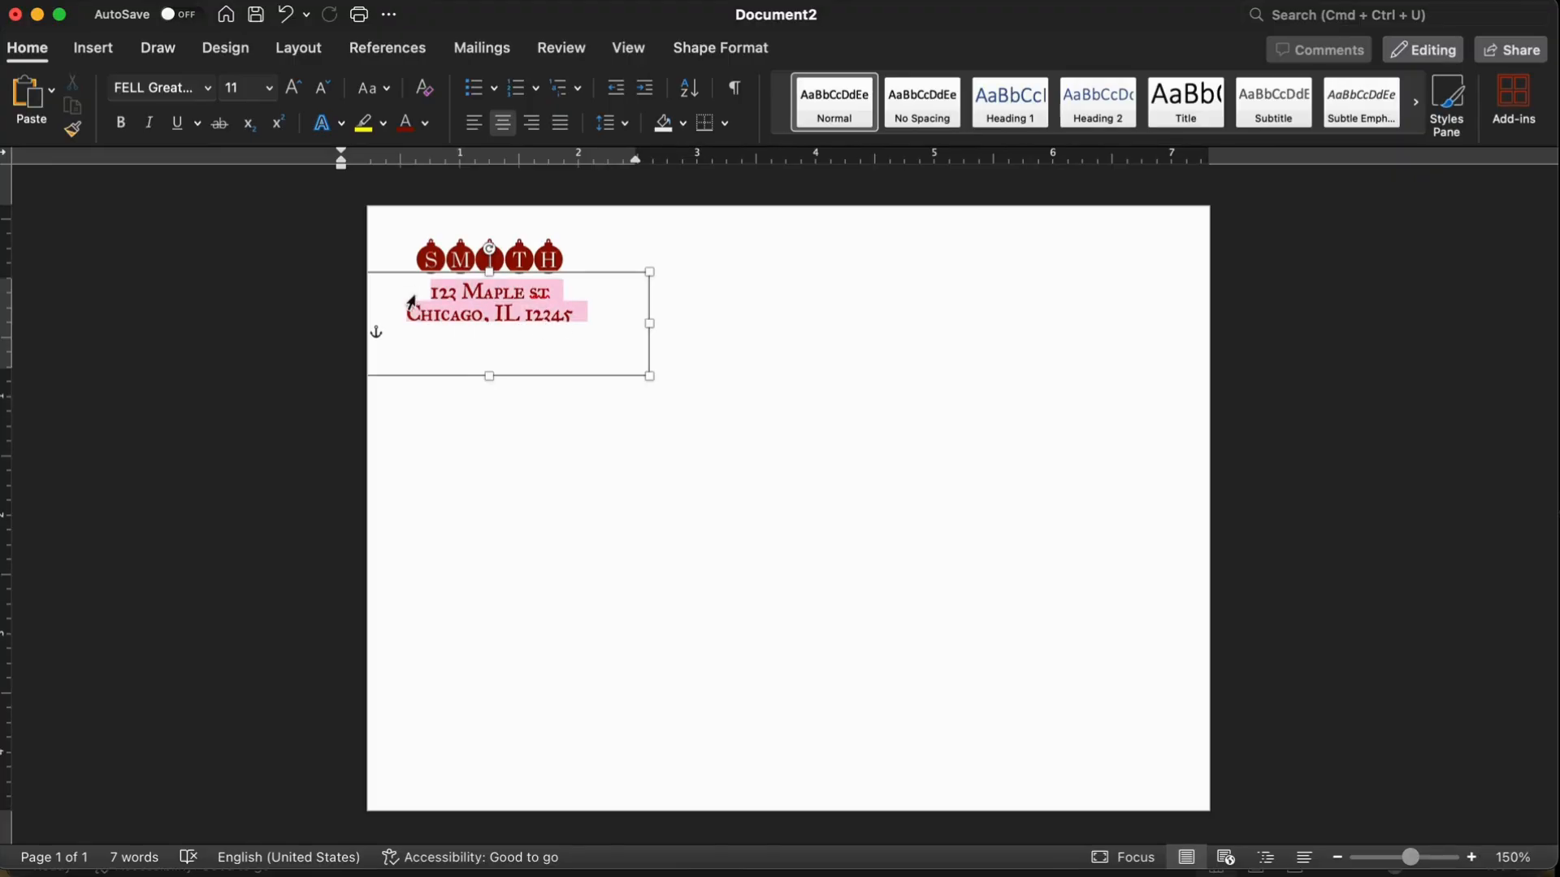
pyautogui.click(624, 124)
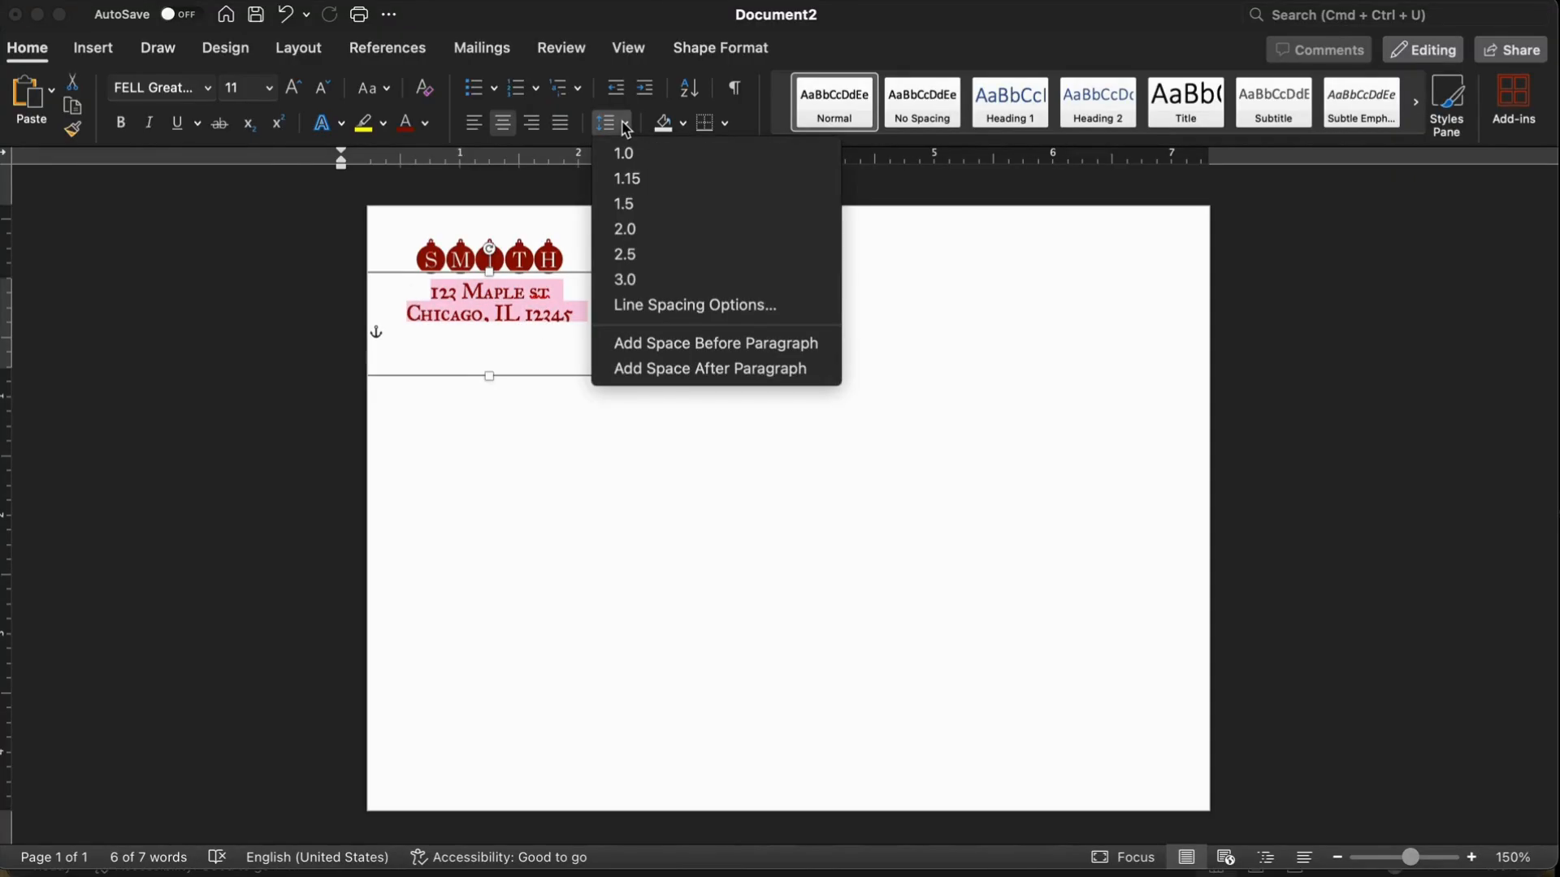
pyautogui.click(689, 307)
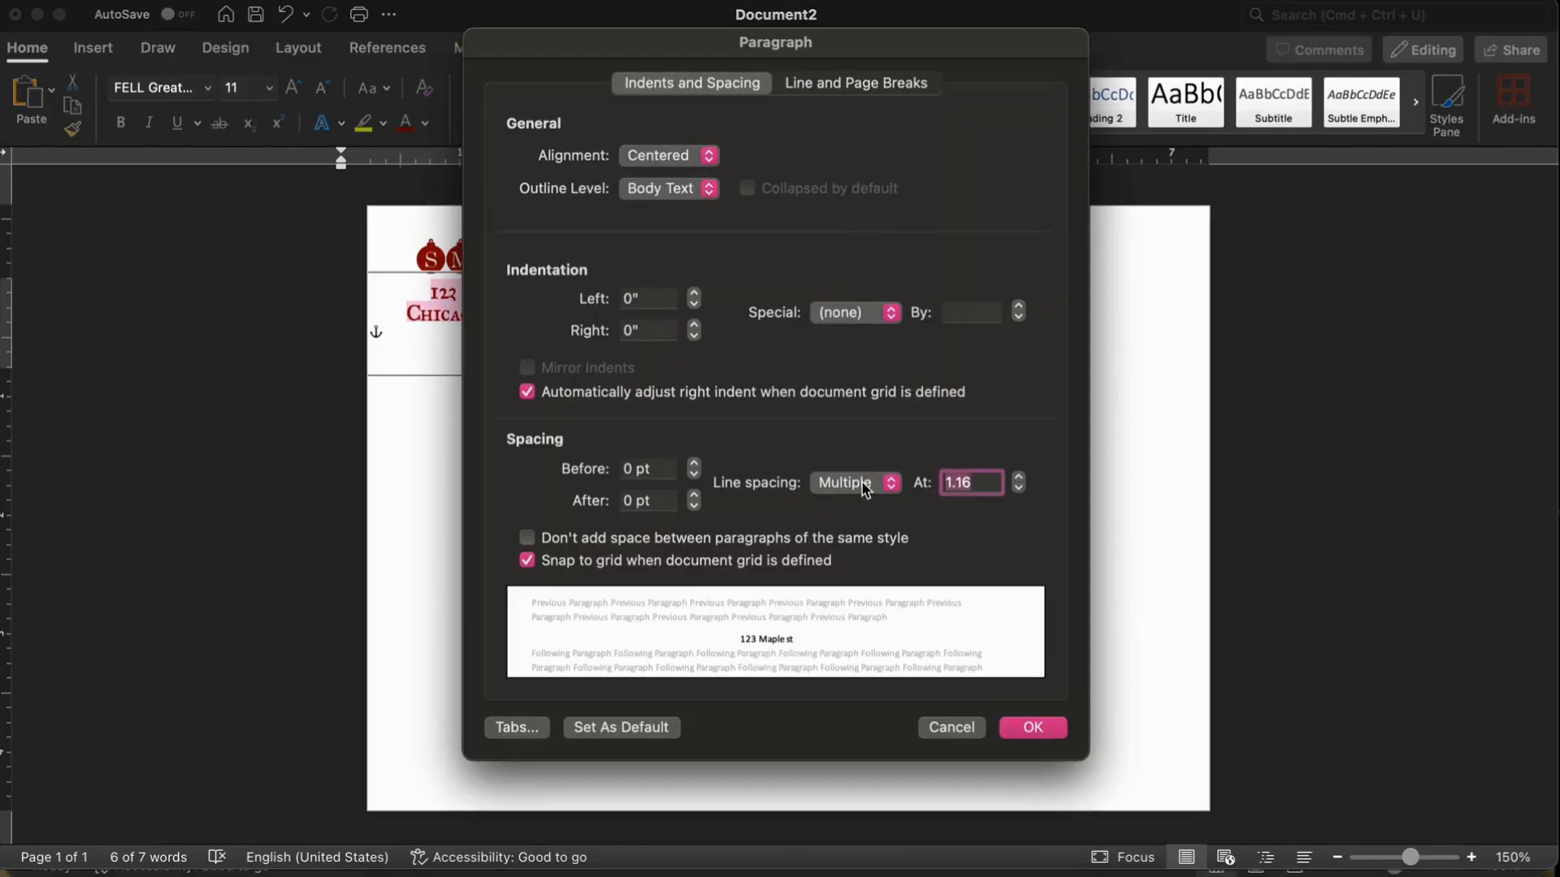
pyautogui.click(864, 485)
pyautogui.click(842, 458)
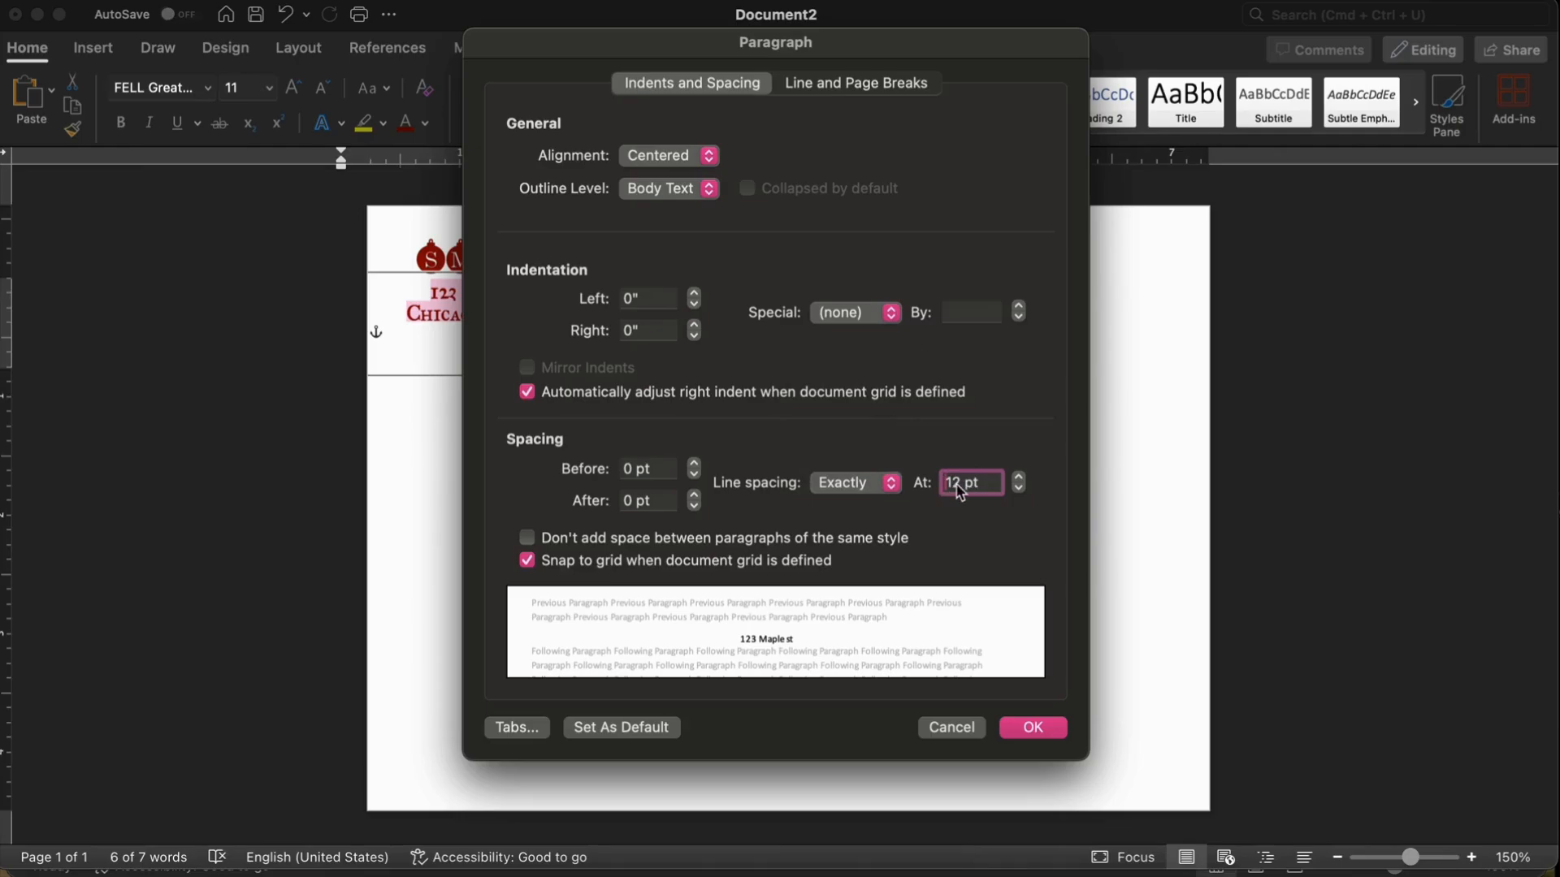
pyautogui.write('8')
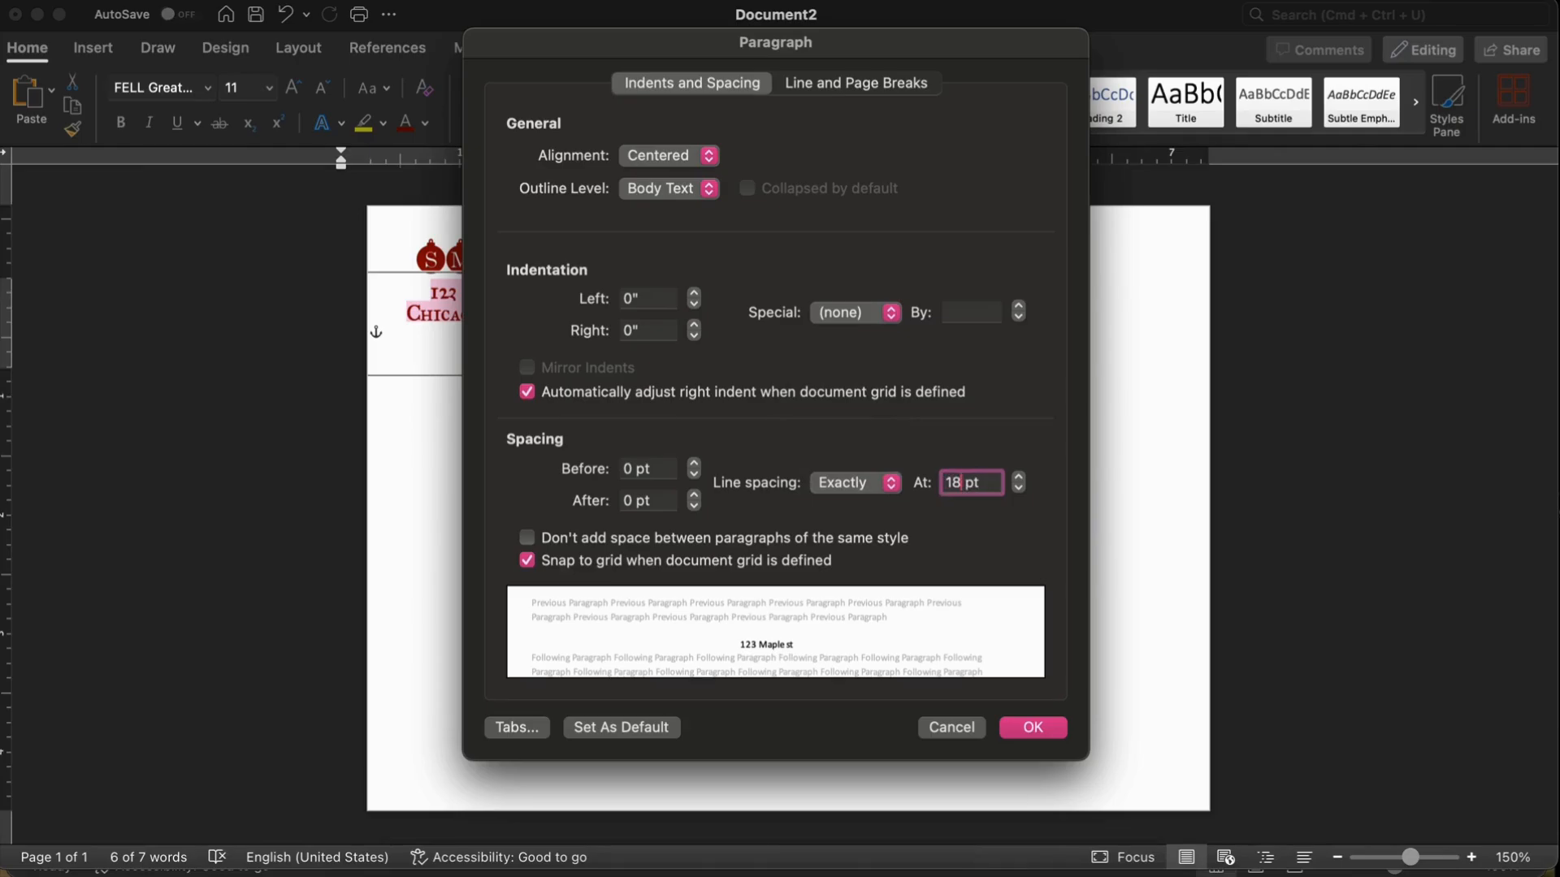
pyautogui.press('Tab')
pyautogui.click(1034, 728)
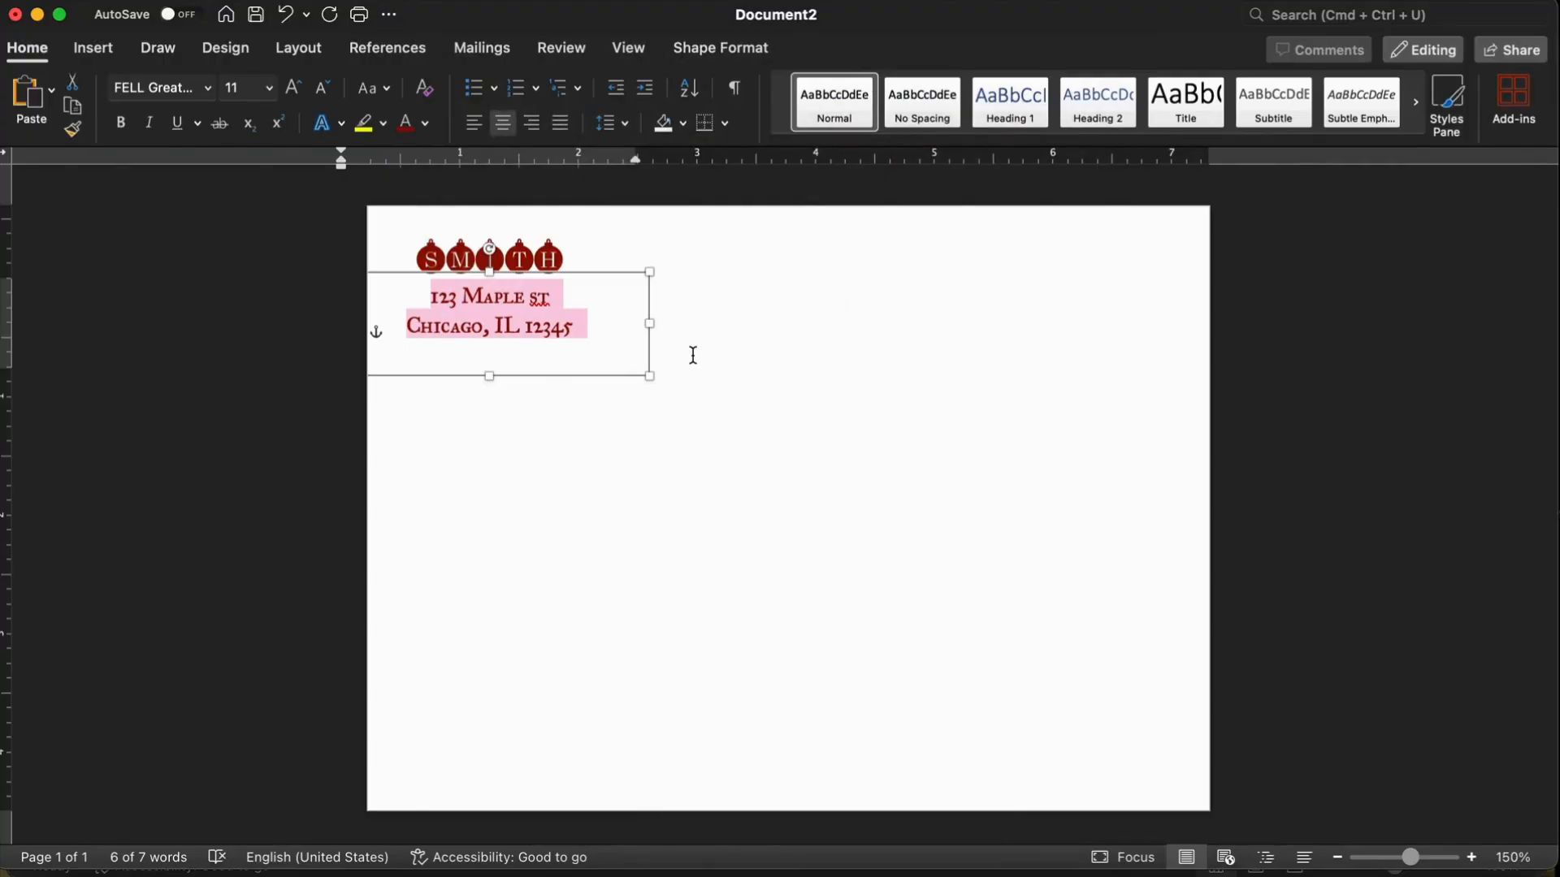
pyautogui.click(571, 415)
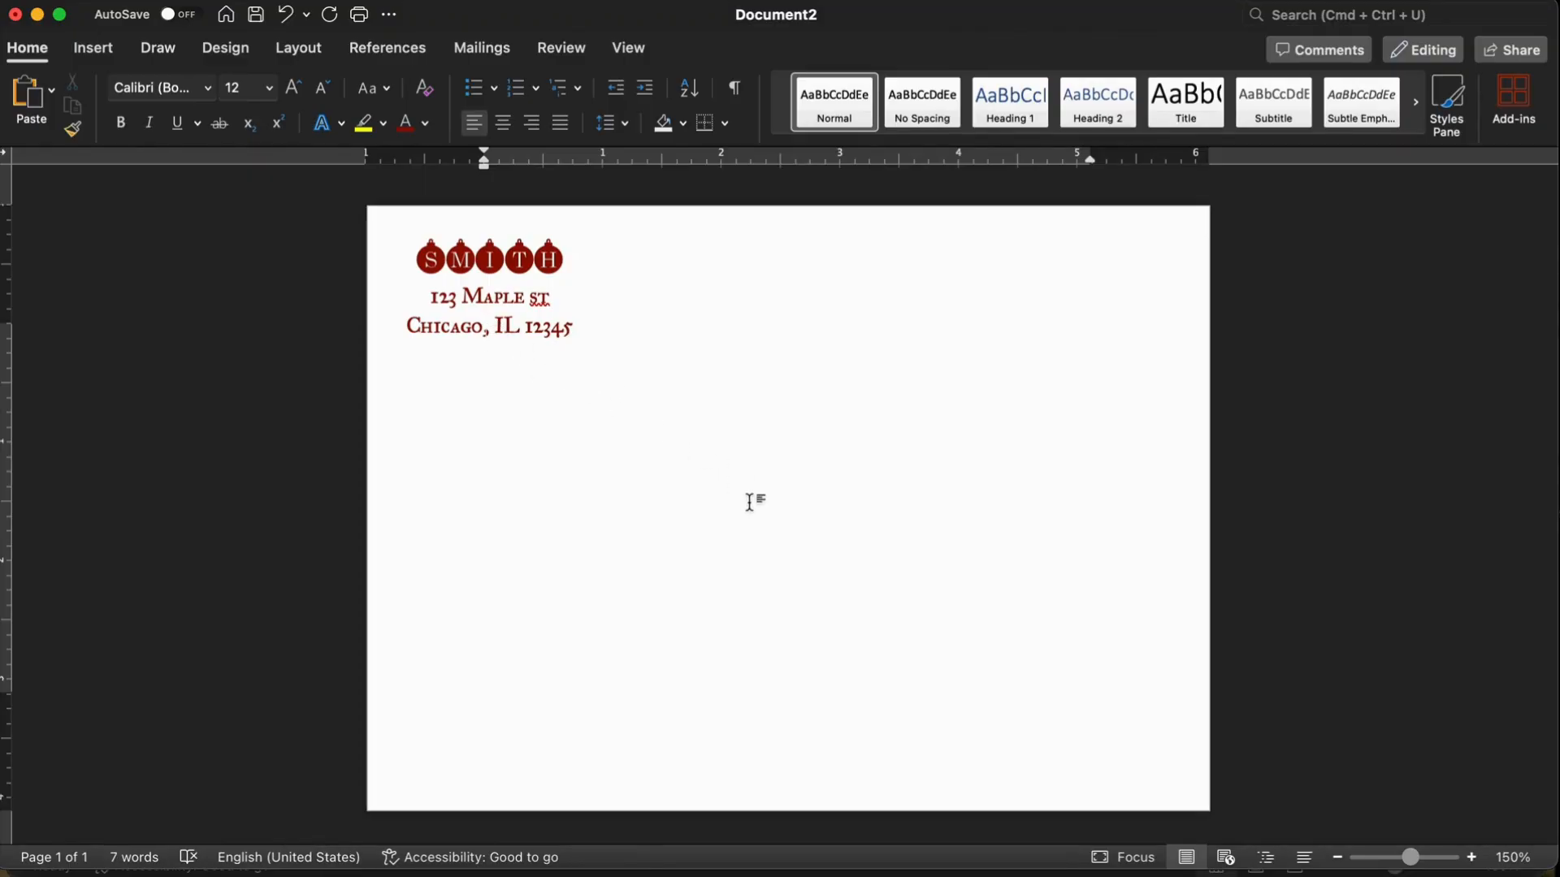
# Step: Paste a copy of the surname text box in the middle of the page and replace its text with the recipient family's name
pyautogui.press('super+v')
pyautogui.moveTo(619, 346); pyautogui.dragTo(819, 529)
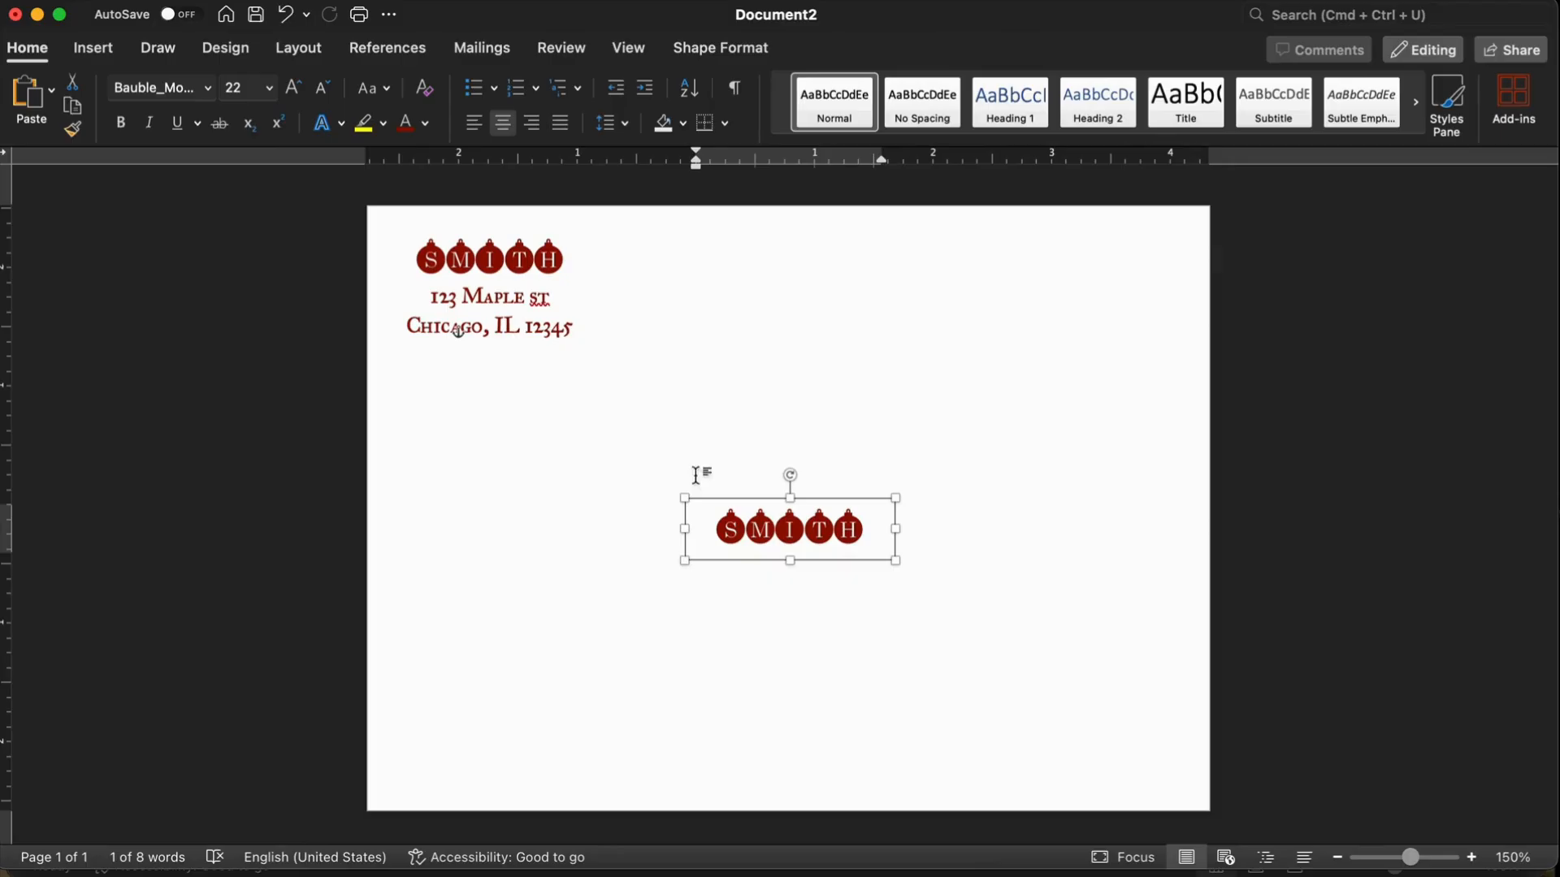
pyautogui.doubleClick(797, 533)
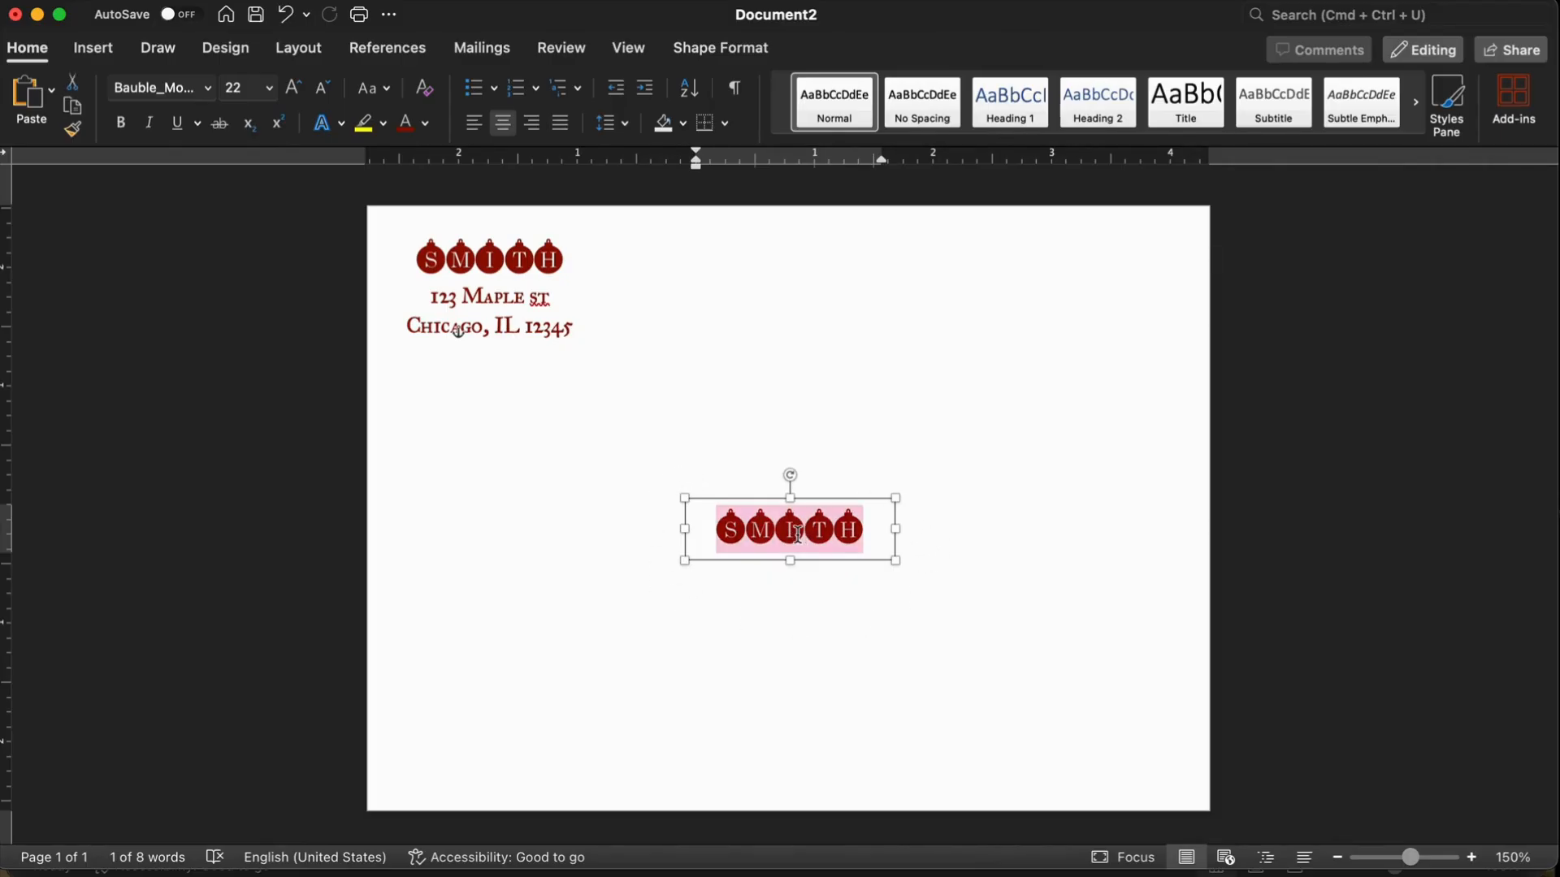
pyautogui.write('E')
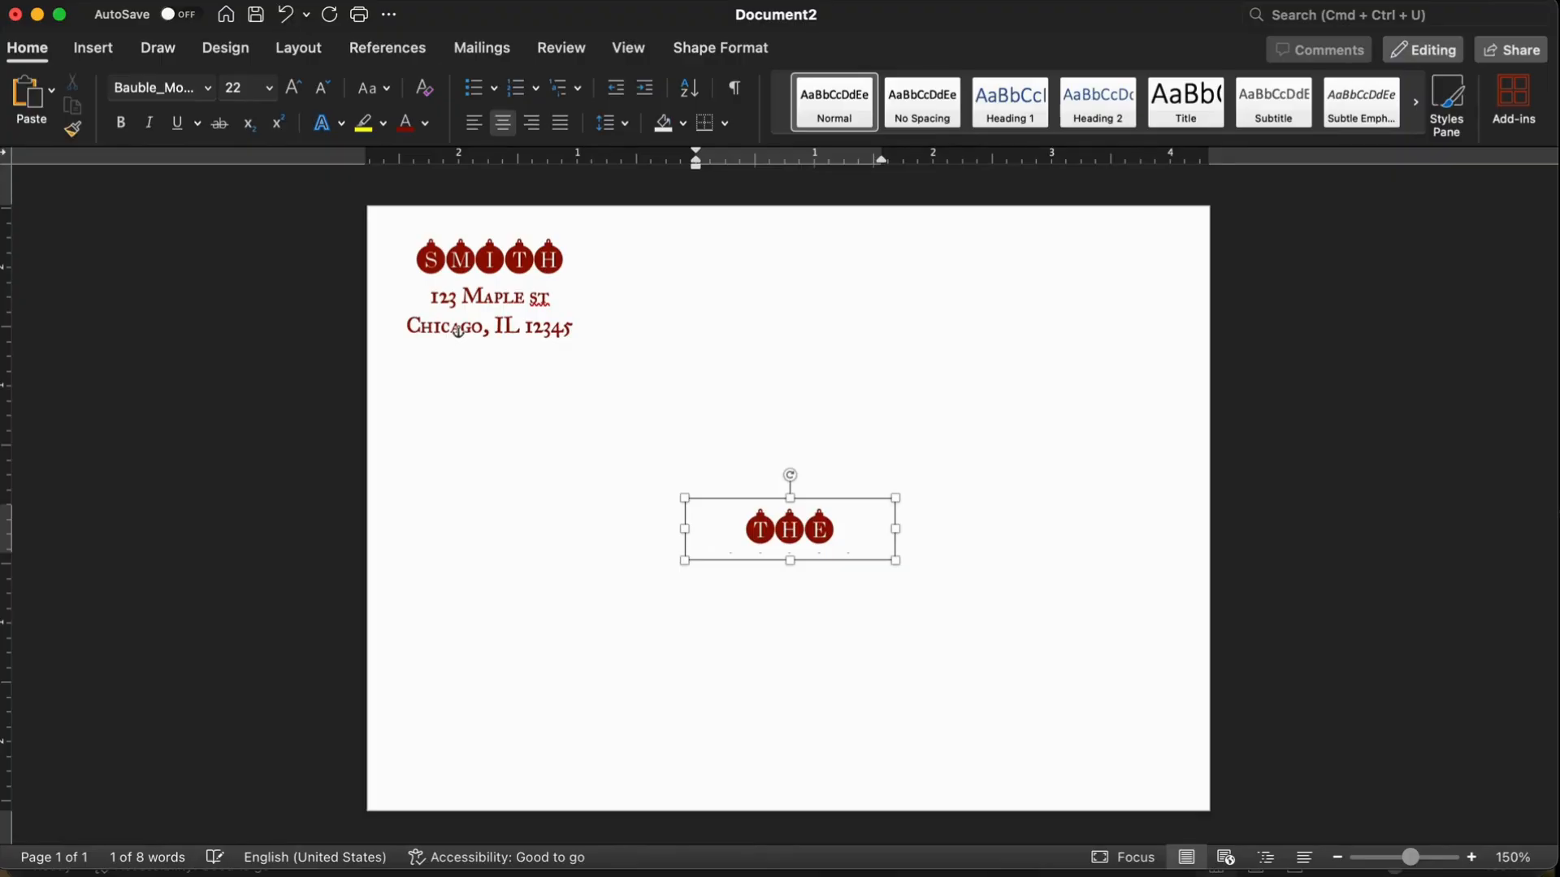
# Step: Widen the recipient text box to about 4.9" and set its text in the Margarita script font
pyautogui.moveTo(680, 532); pyautogui.dragTo(493, 529)
pyautogui.moveTo(917, 530); pyautogui.dragTo(559, 530)
pyautogui.click(208, 88)
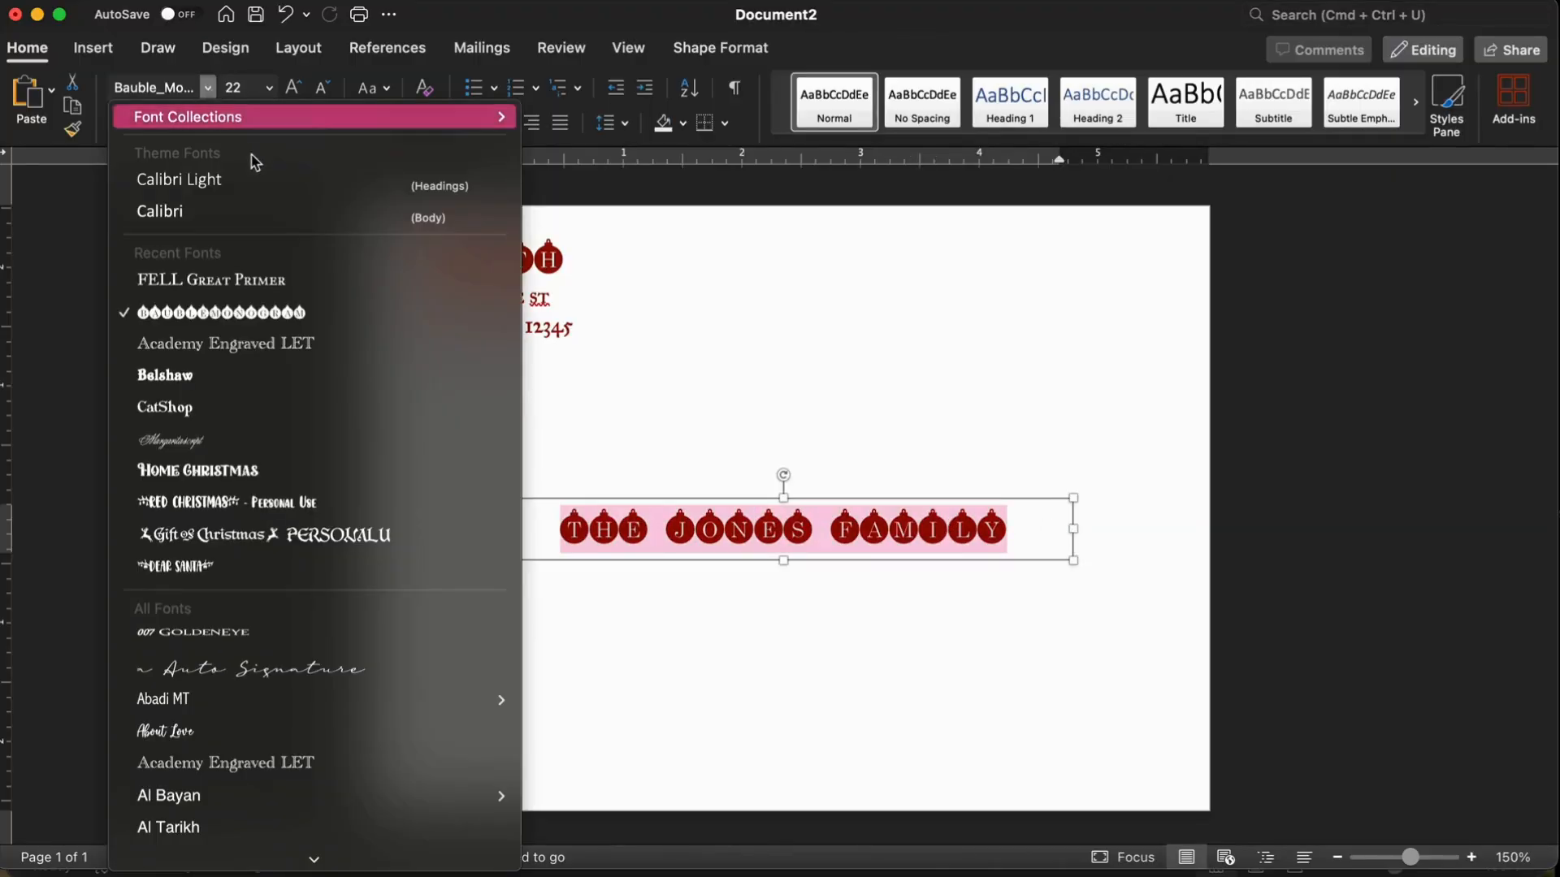
pyautogui.click(237, 440)
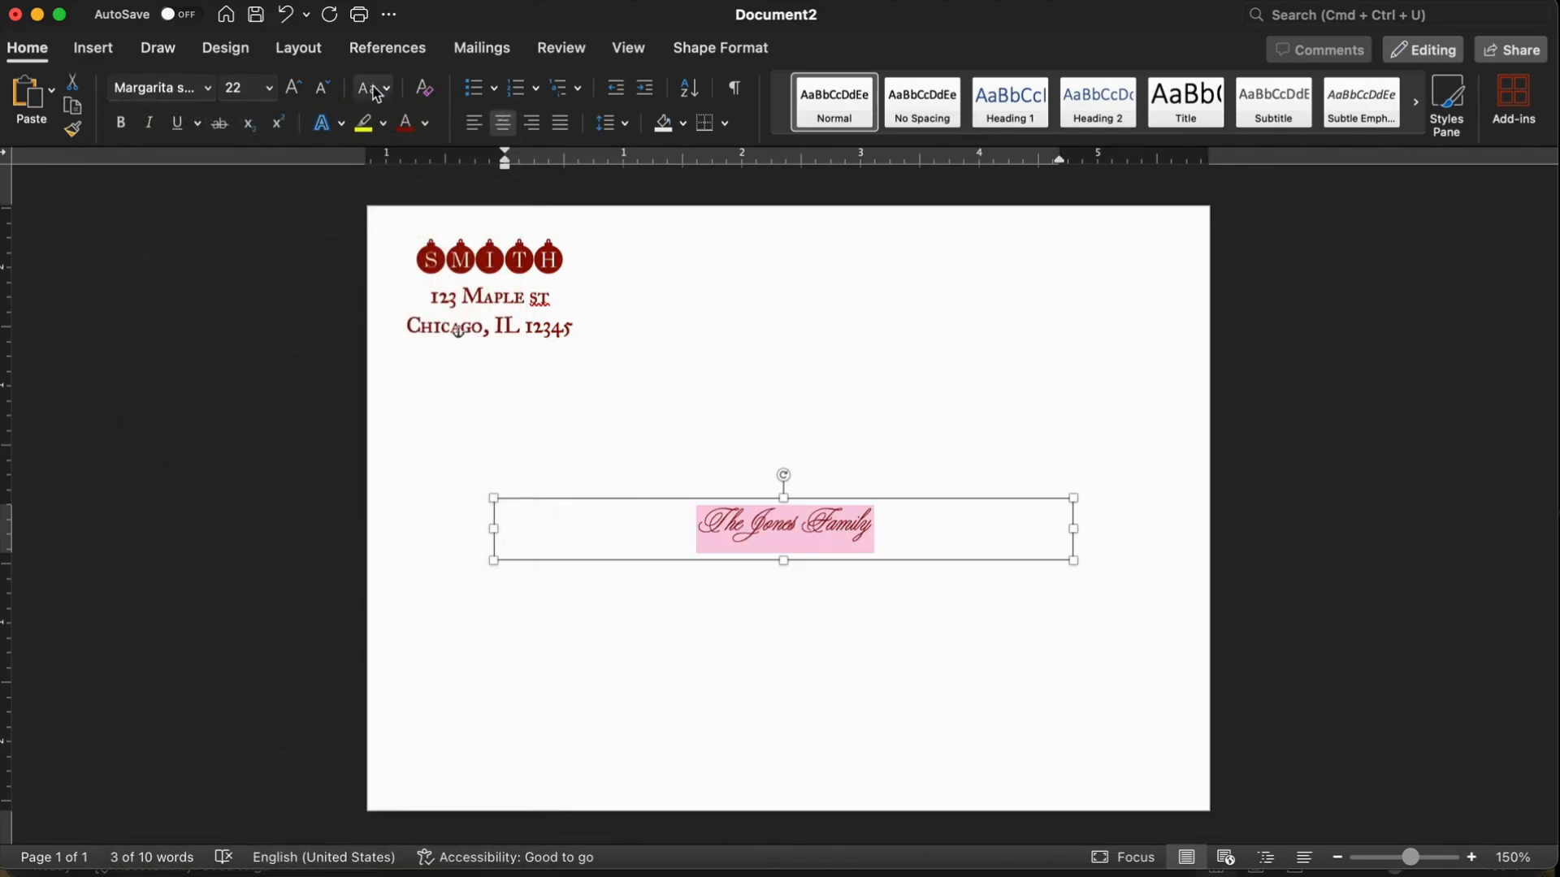
# Step: Increase the recipient name's font size to 72 pt
pyautogui.click(296, 88)
pyautogui.click(295, 88)
pyautogui.click(295, 89)
pyautogui.click(295, 89)
pyautogui.click(296, 89)
pyautogui.click(295, 89)
pyautogui.click(296, 89)
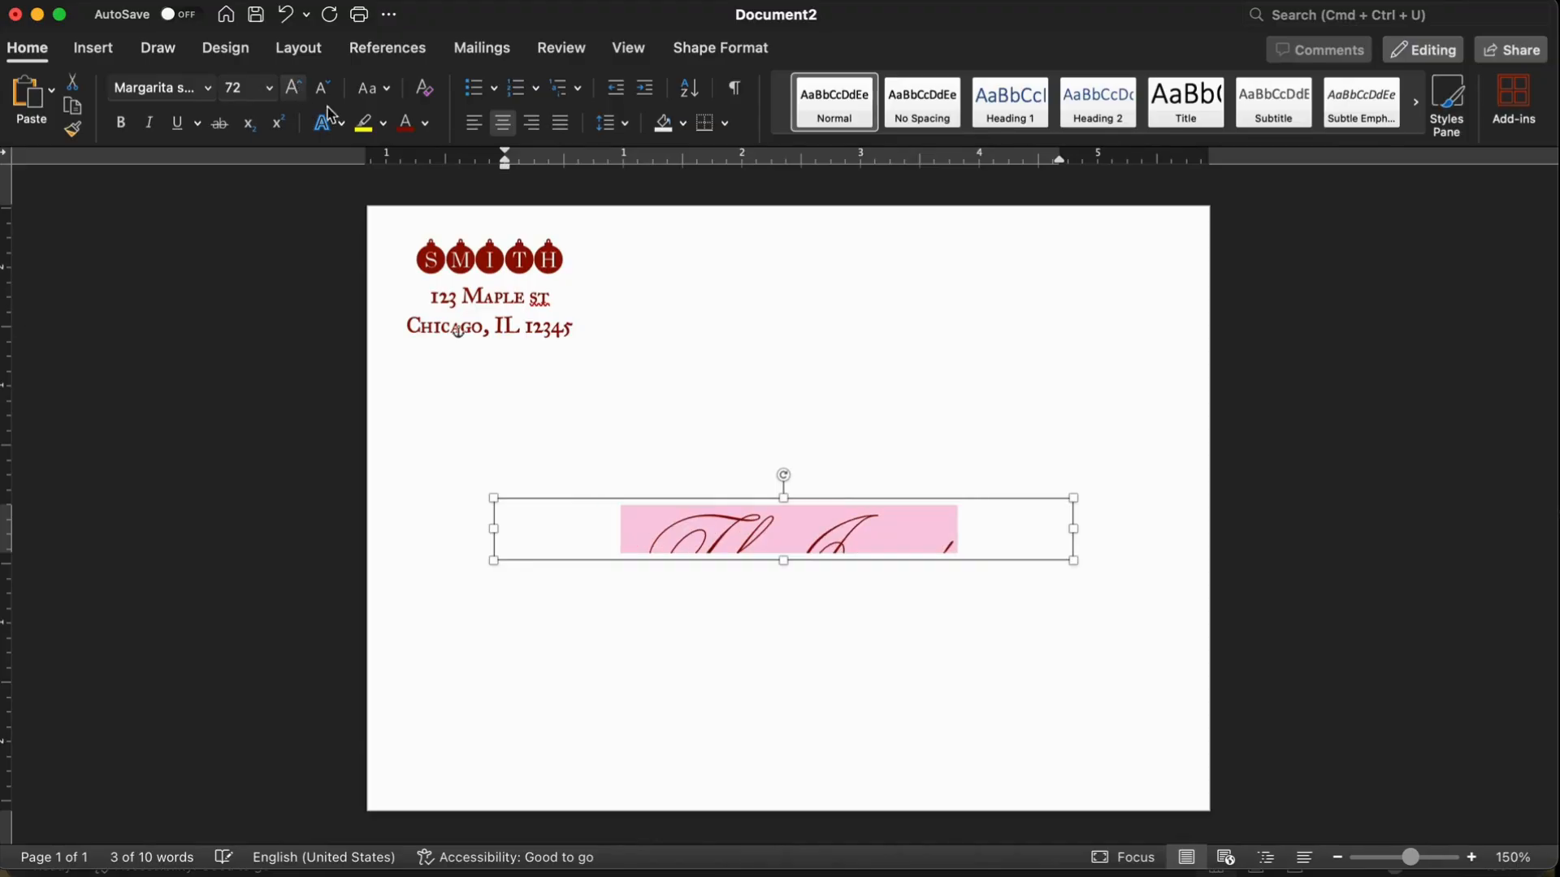
# Step: Enlarge the recipient text box to about 5.4" wide and 1.2" high, and center it on the envelope slightly lower
pyautogui.moveTo(785, 493); pyautogui.dragTo(784, 413)
pyautogui.moveTo(493, 484); pyautogui.dragTo(428, 487)
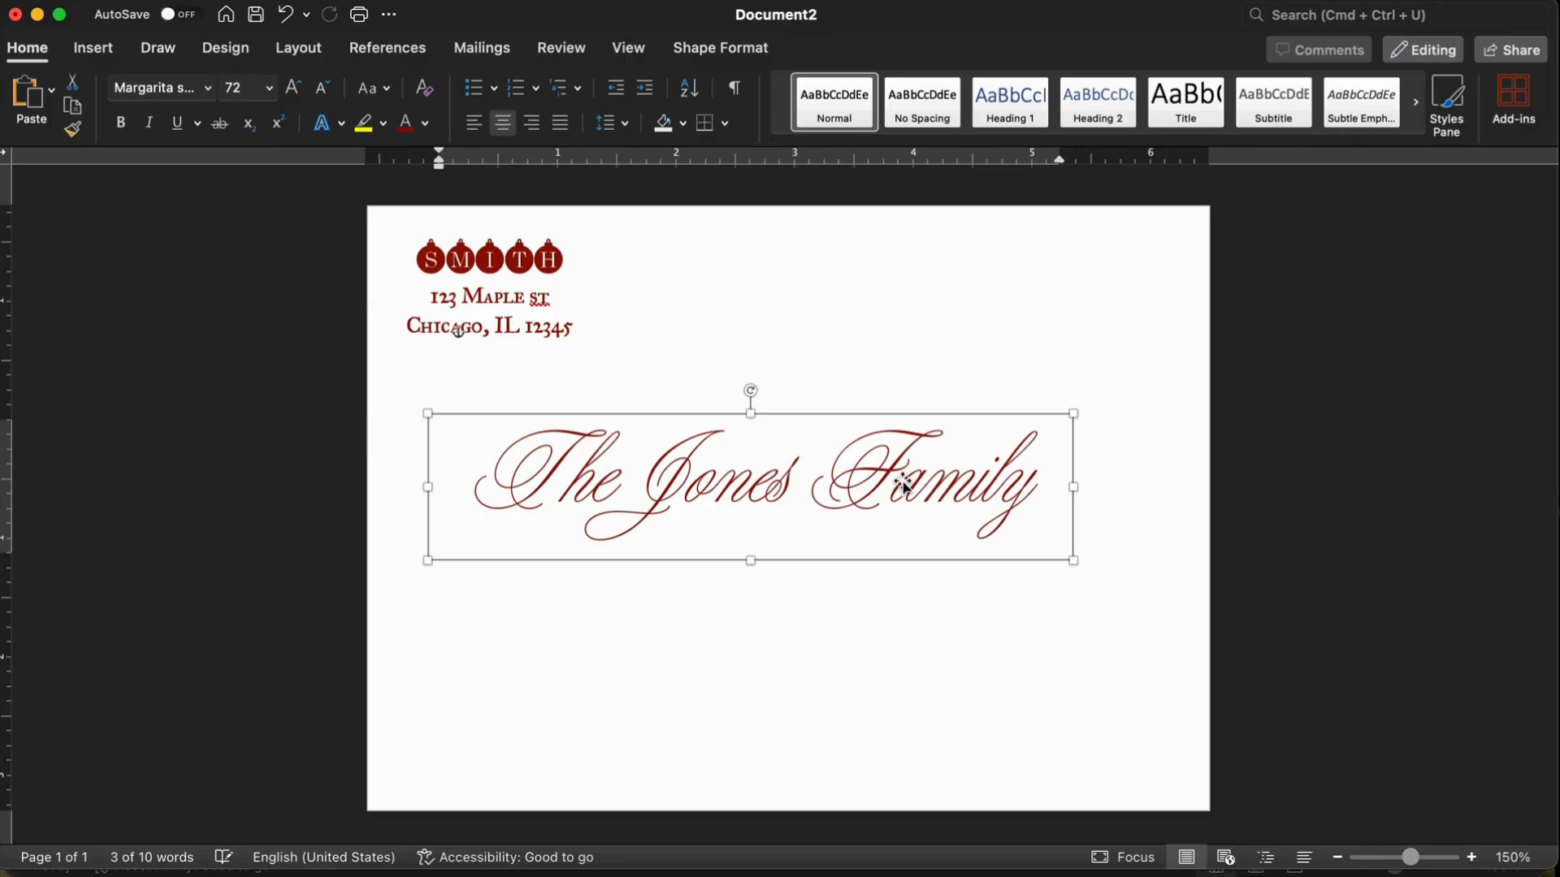
pyautogui.moveTo(903, 485); pyautogui.dragTo(942, 530)
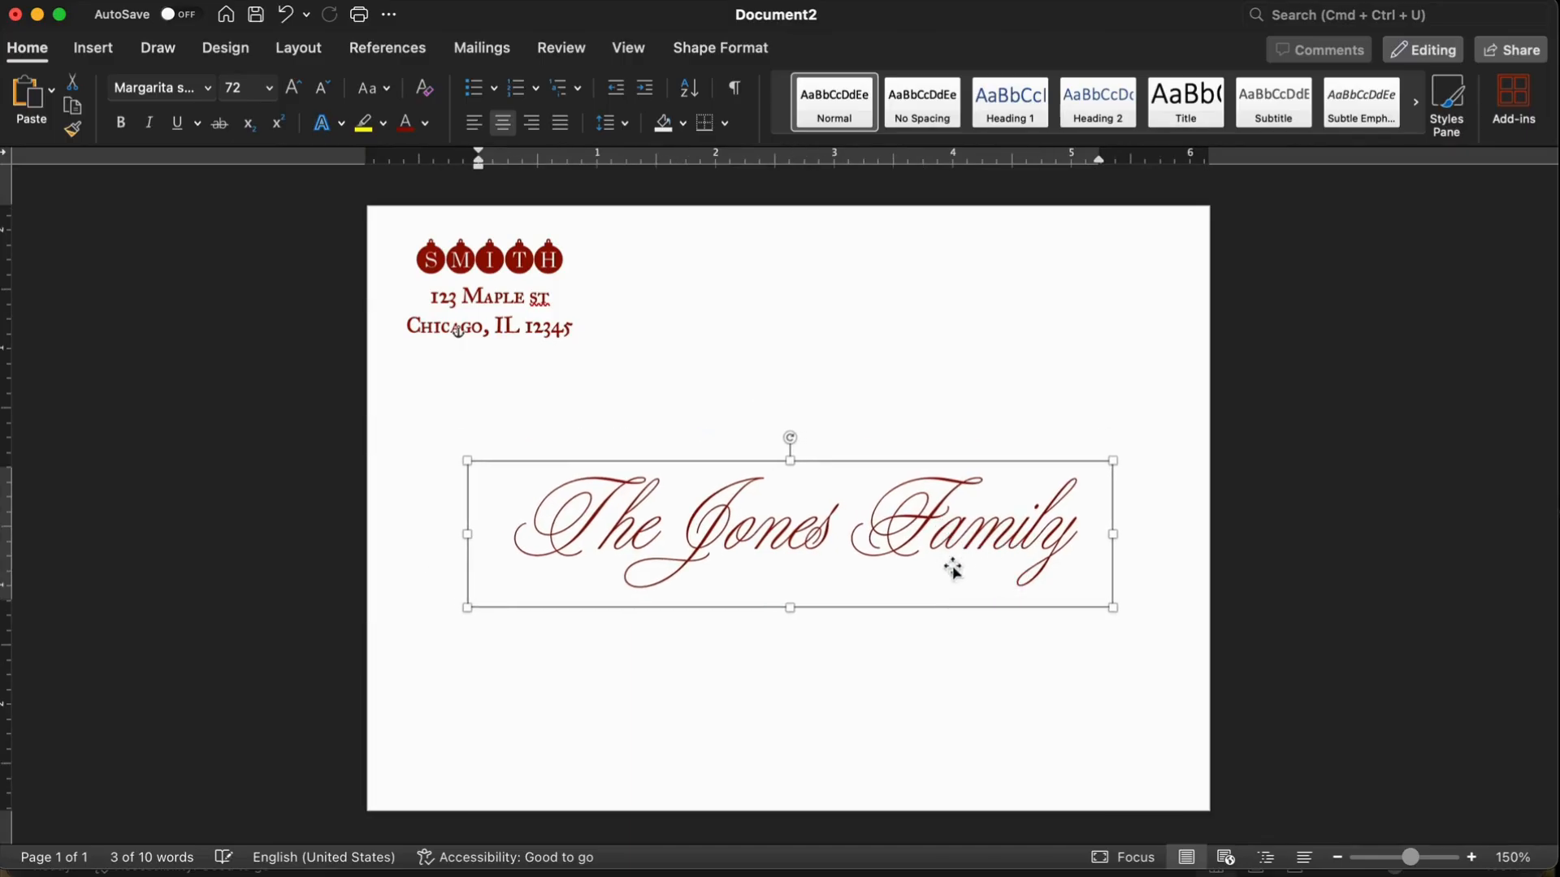
# Step: Reduce the recipient family name's font size to 60 pt
pyautogui.click(324, 90)
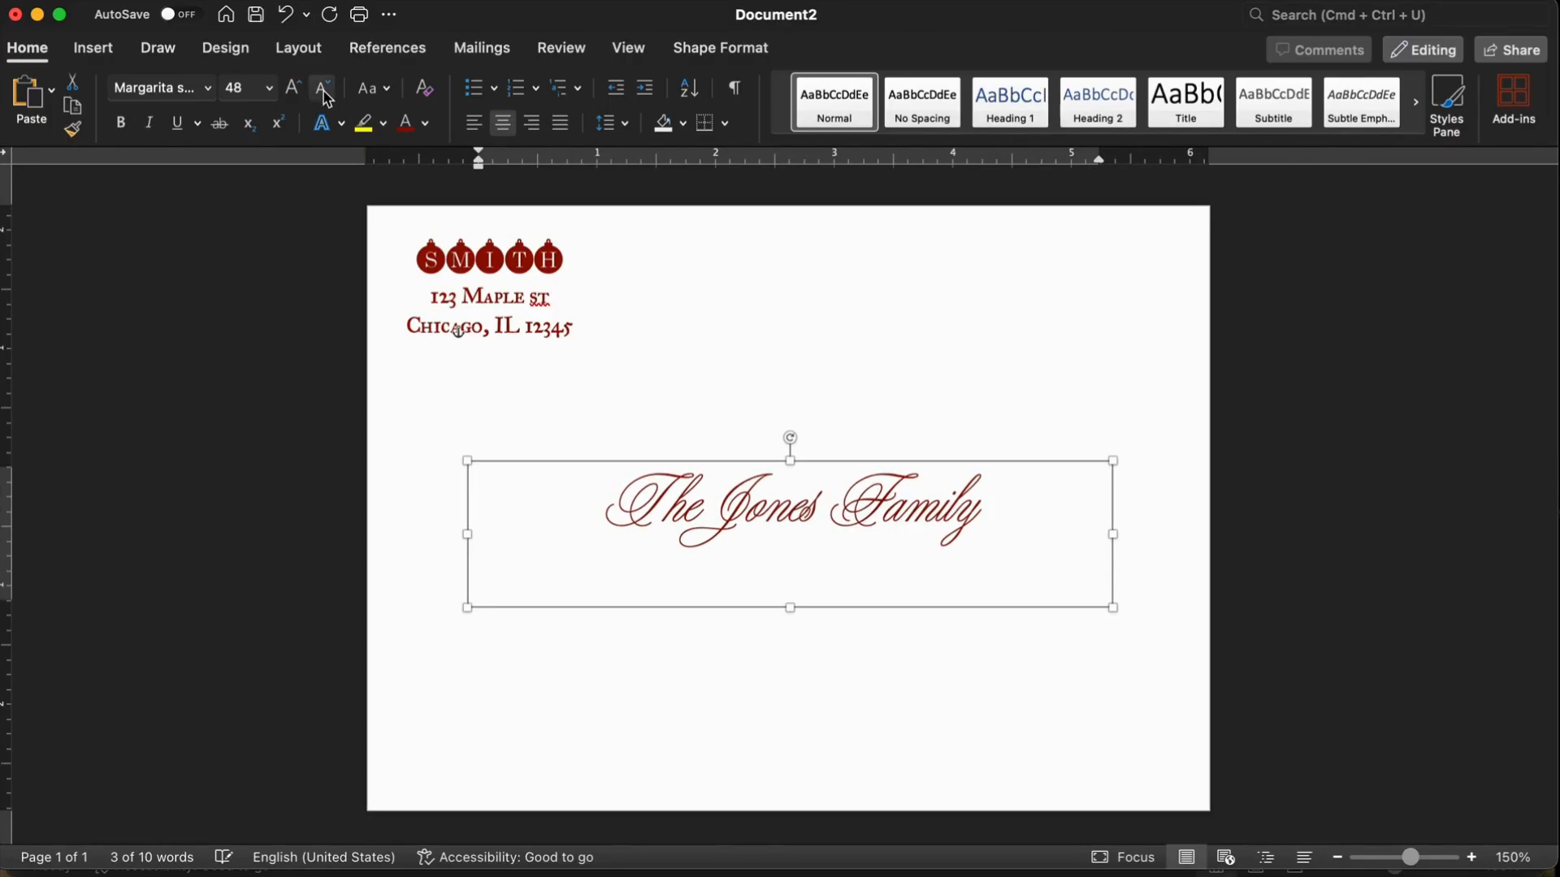
pyautogui.tripleClick(791, 493)
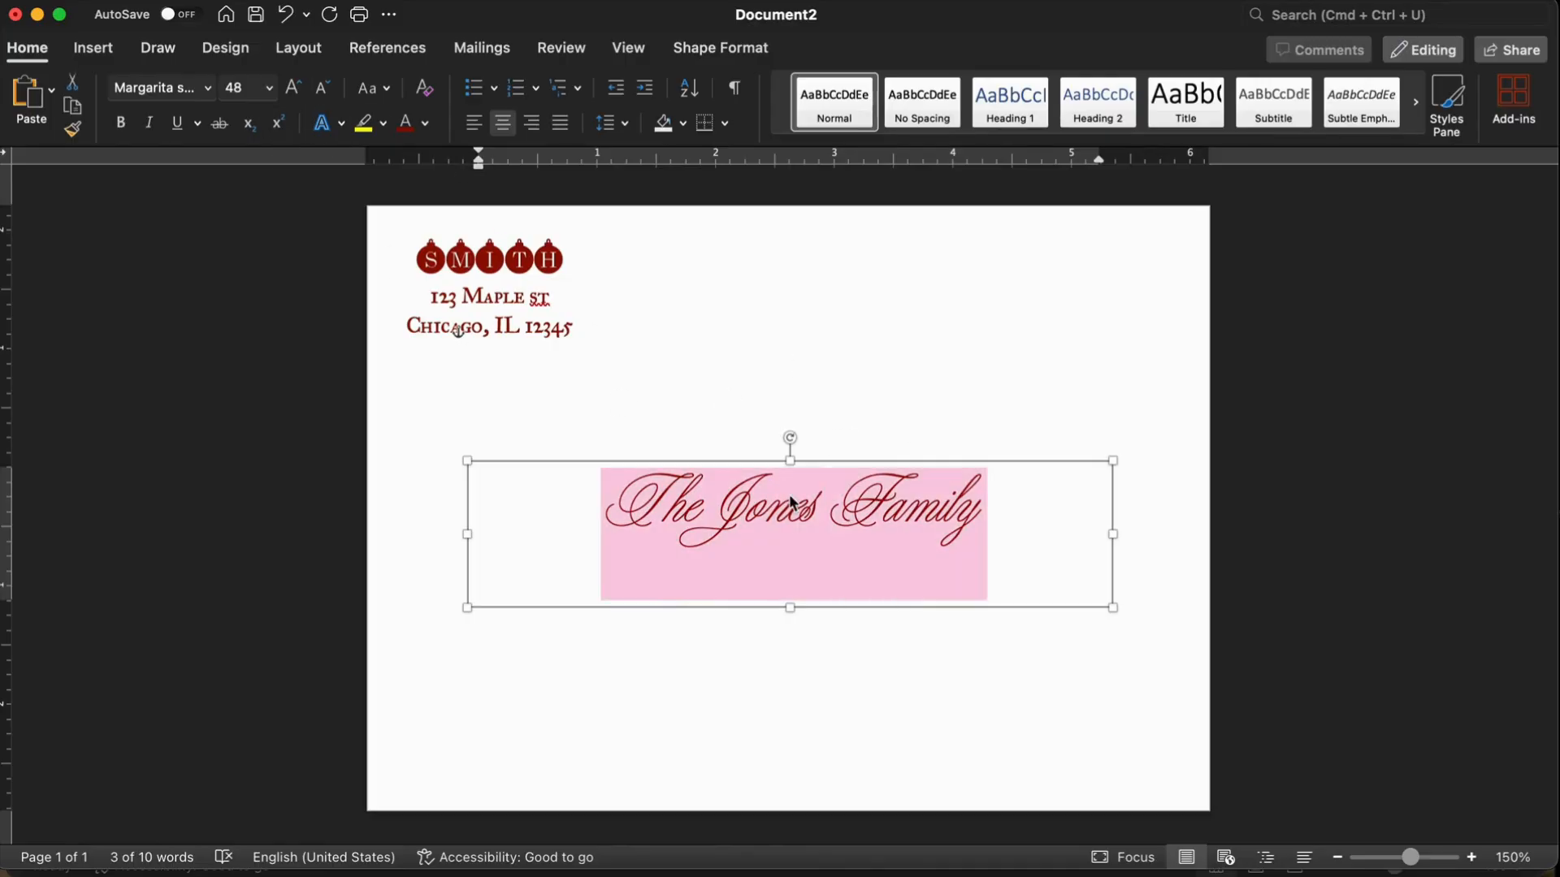
pyautogui.click(270, 89)
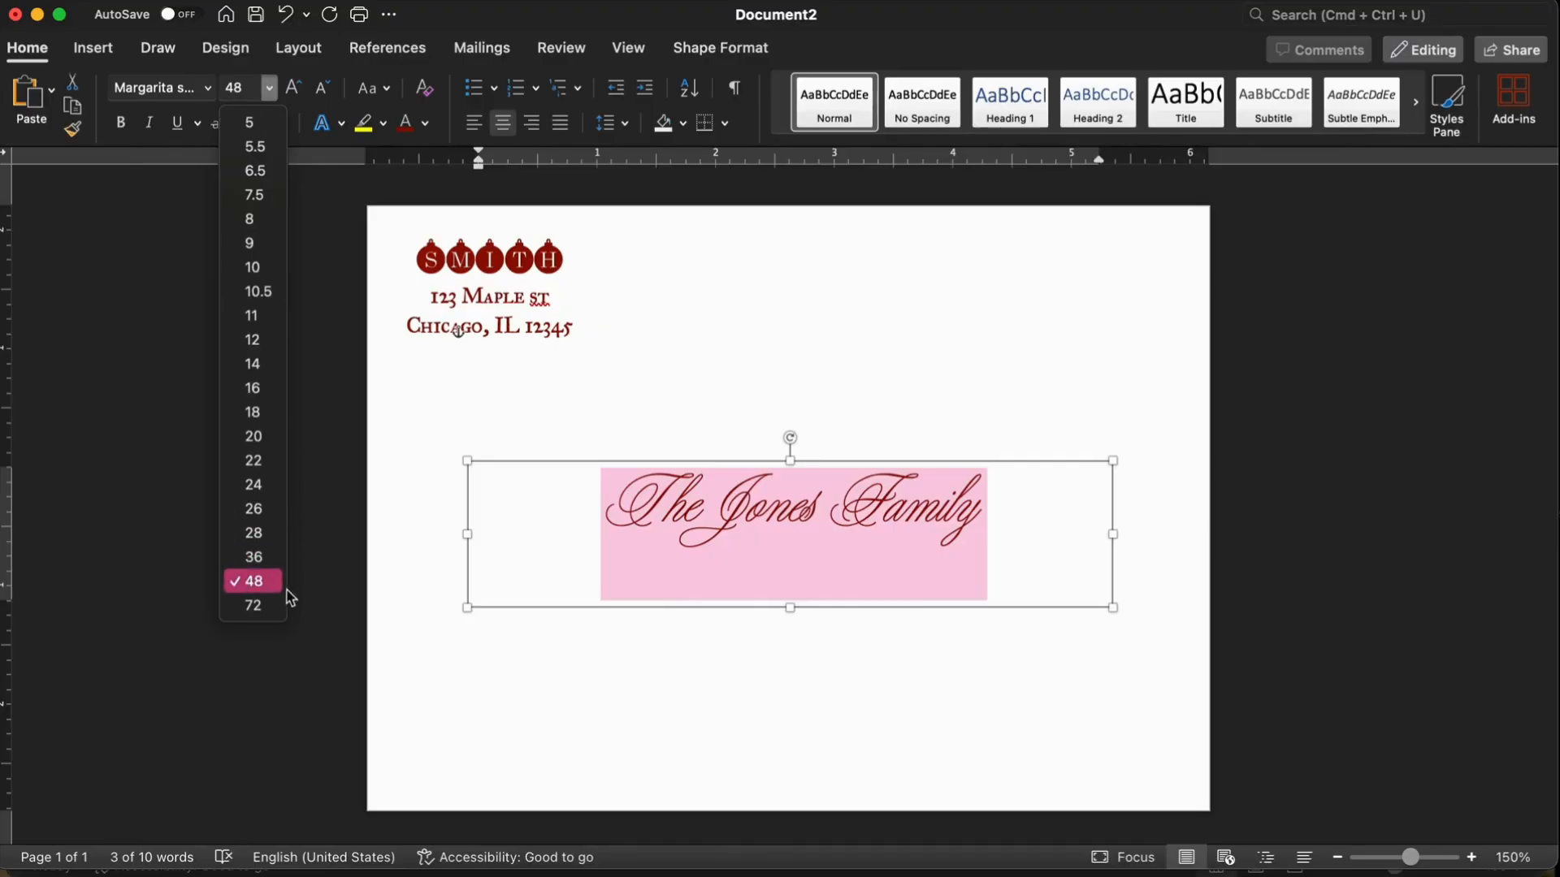
pyautogui.click(236, 90)
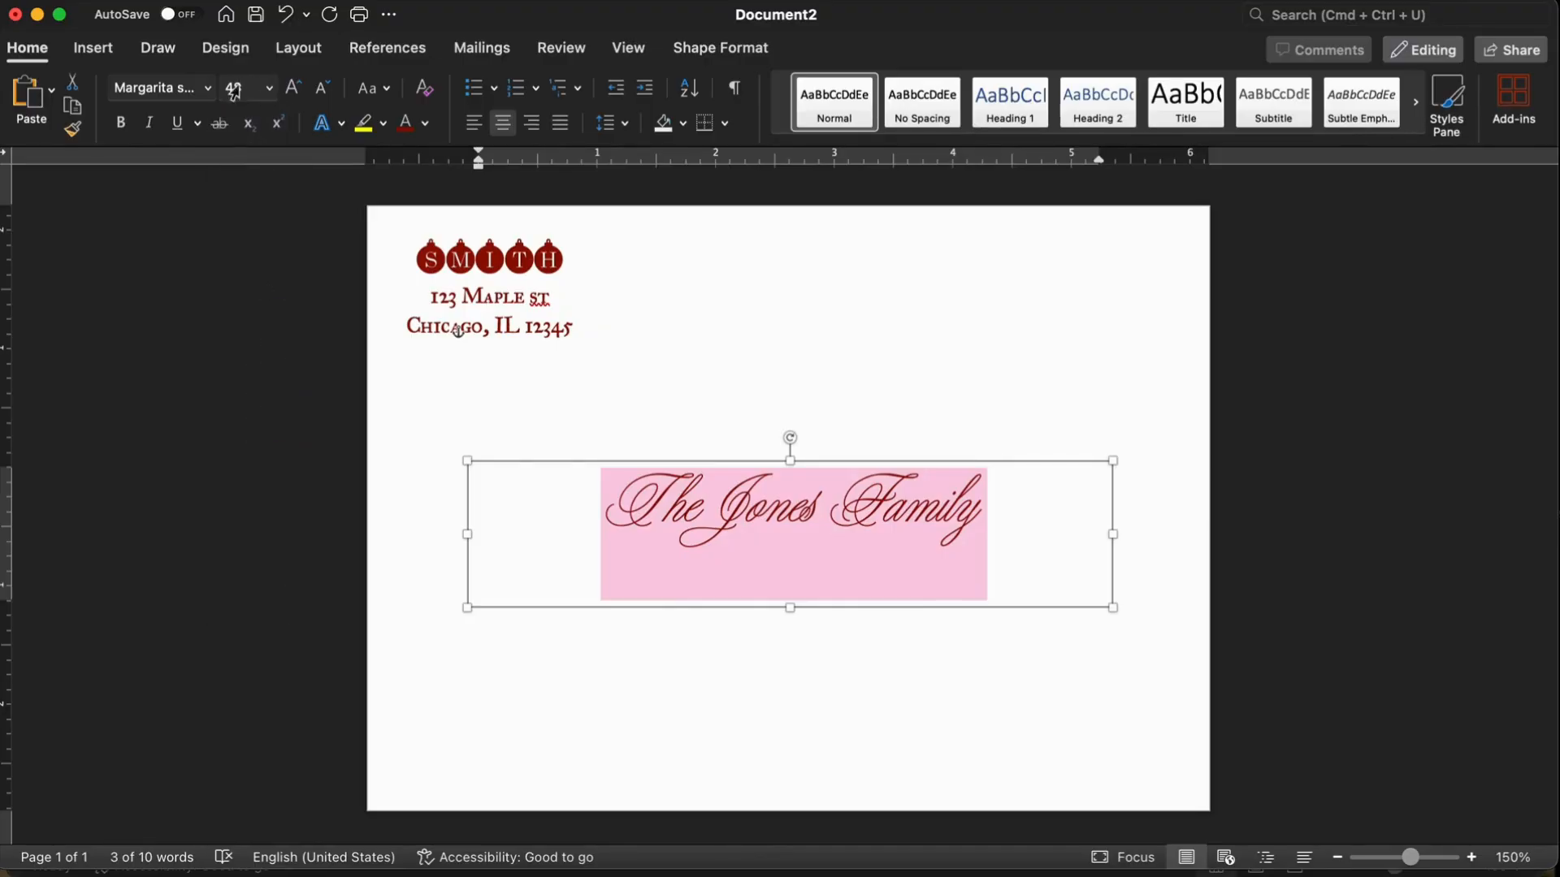
pyautogui.click(241, 93)
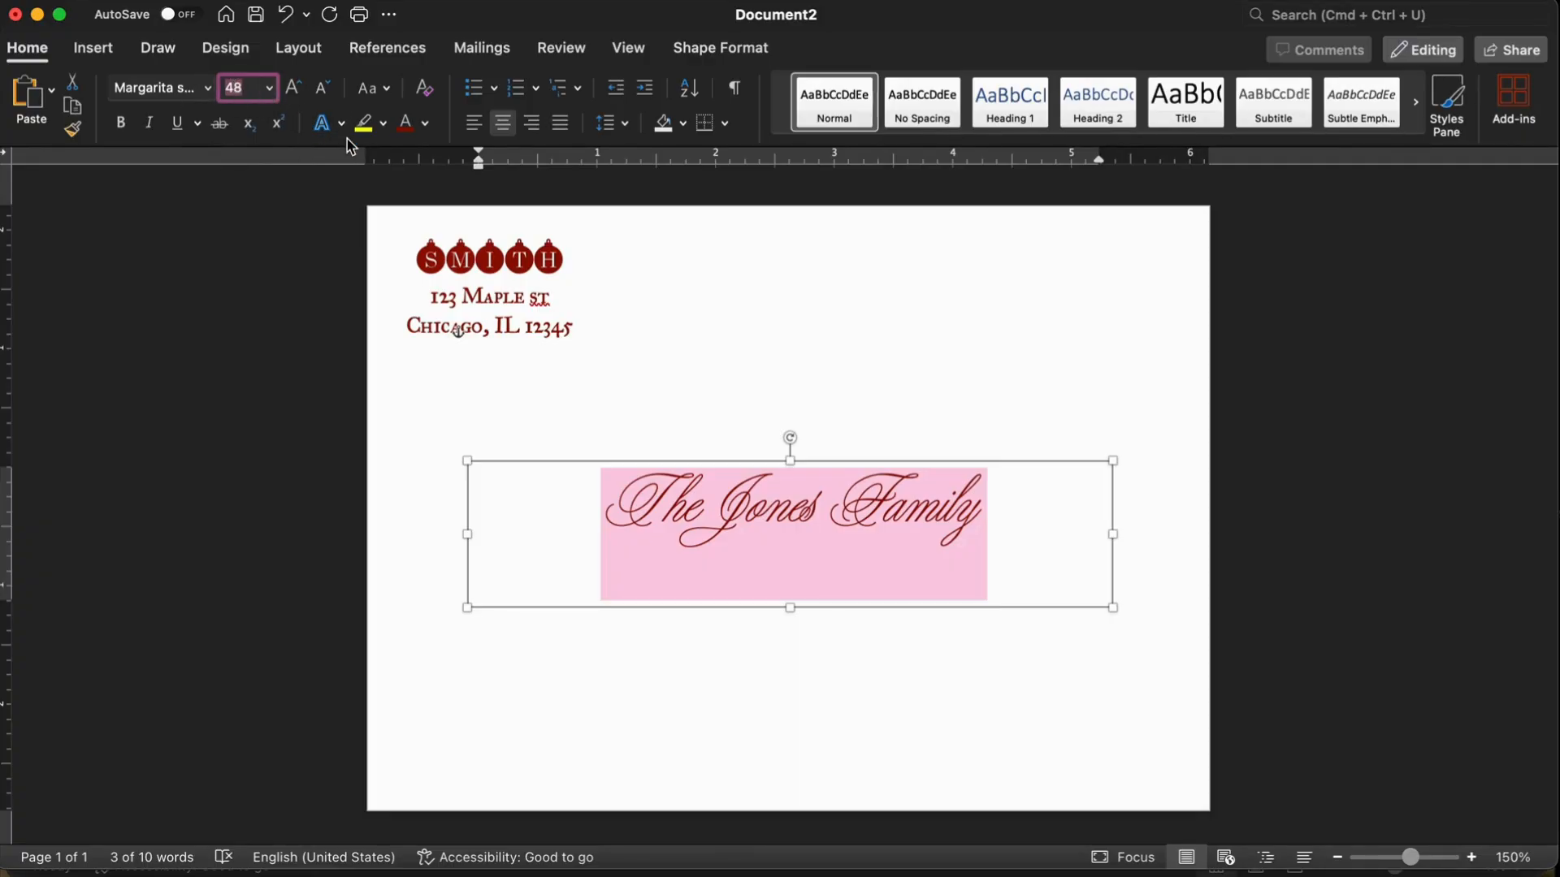
pyautogui.press('Return')
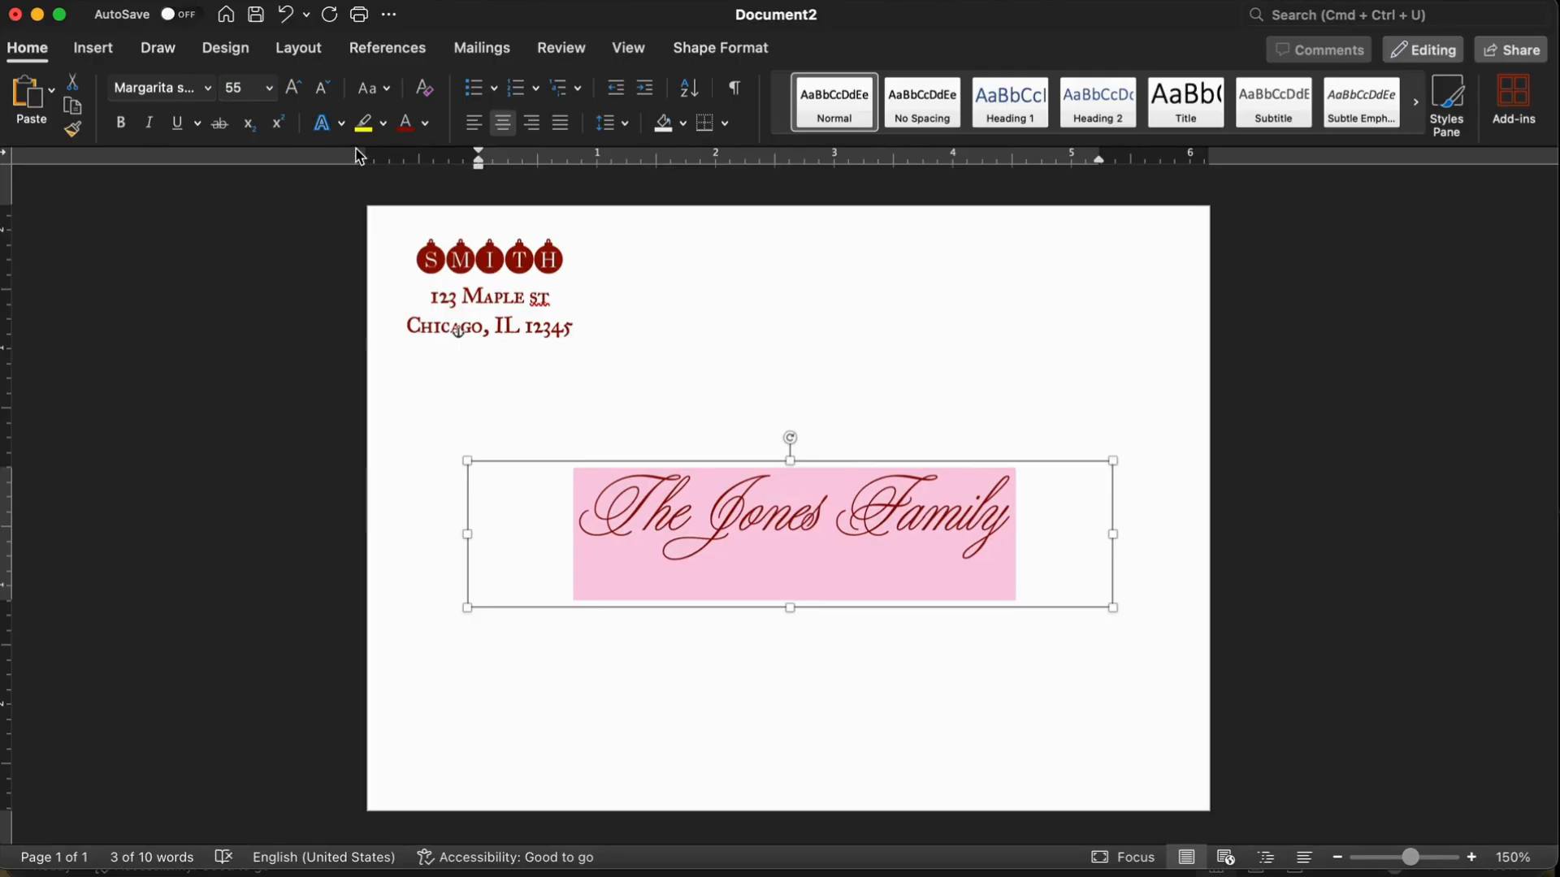
pyautogui.click(237, 91)
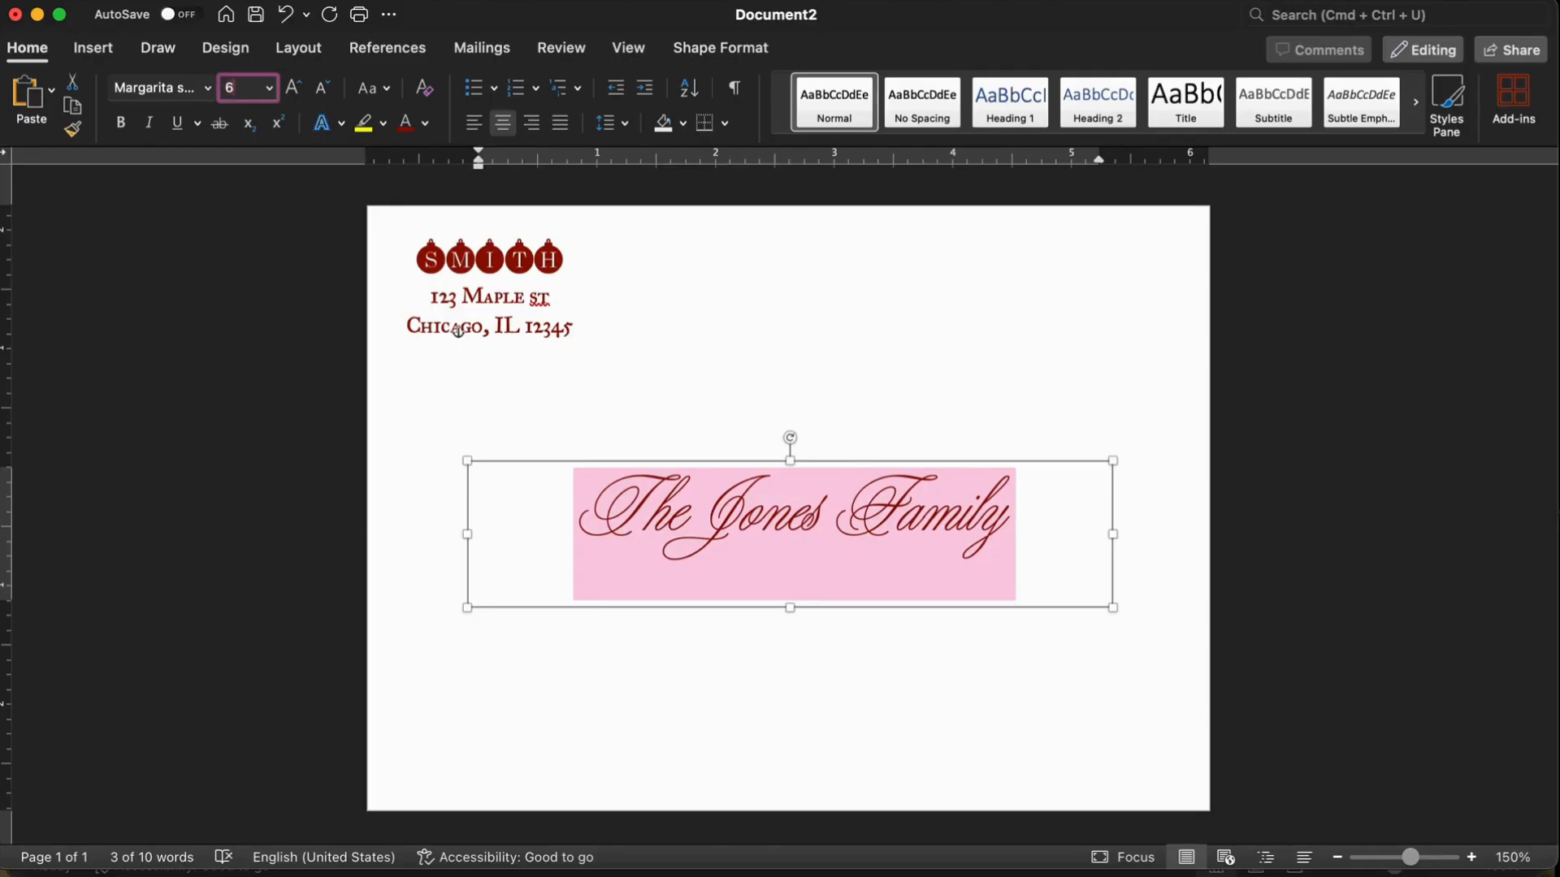
pyautogui.press('Return')
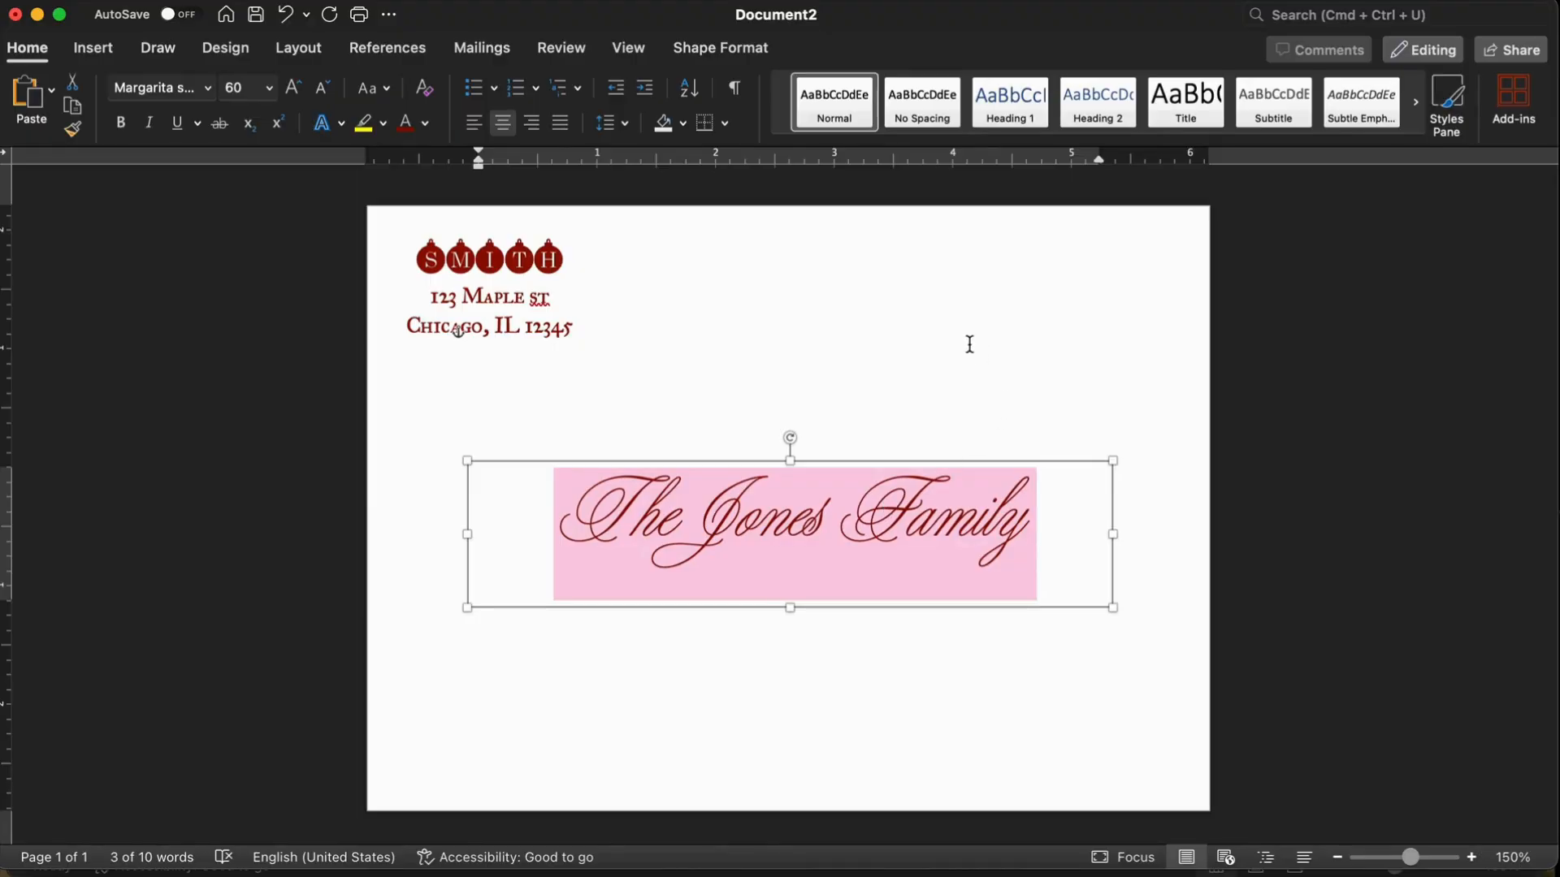
pyautogui.click(919, 446)
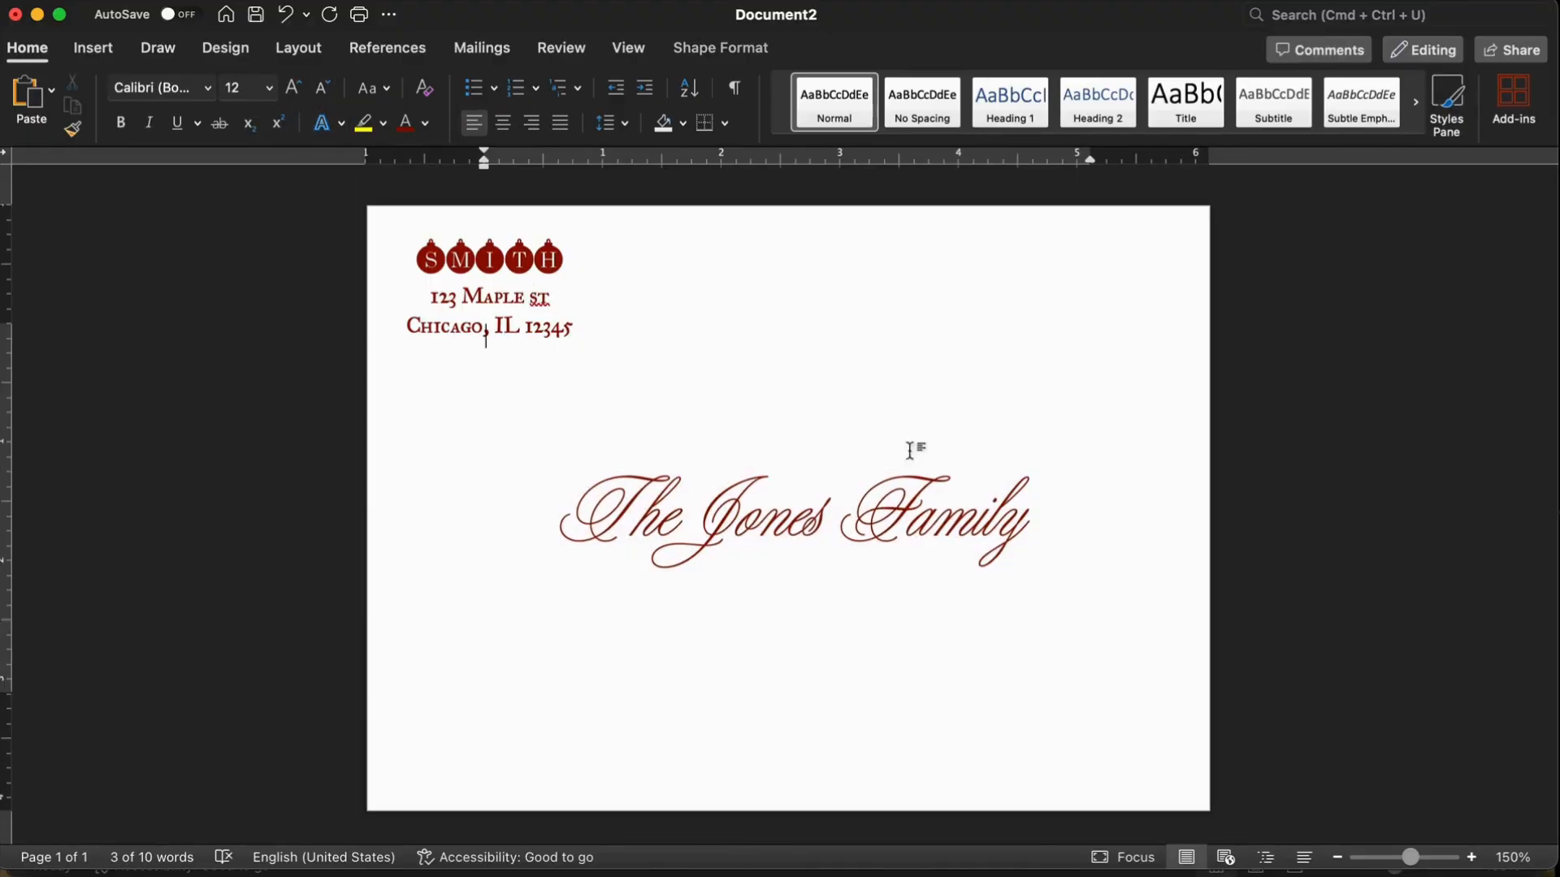
# Step: Move the recipient name's text box slightly lower and color its text with the darkest gold theme color
pyautogui.doubleClick(849, 530)
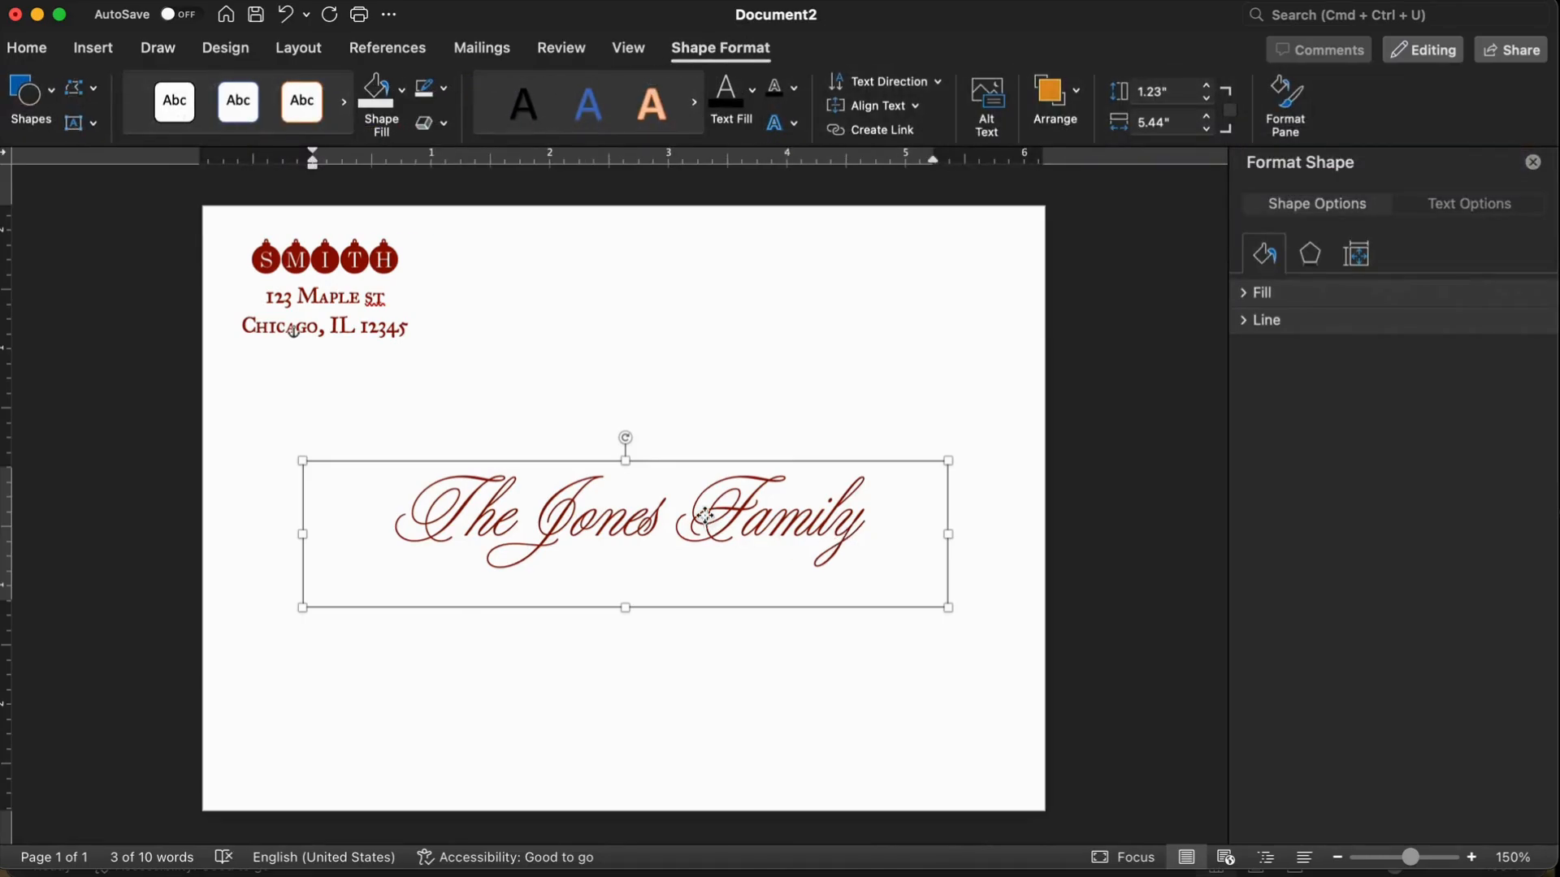
pyautogui.moveTo(705, 518); pyautogui.dragTo(705, 536)
pyautogui.click(27, 48)
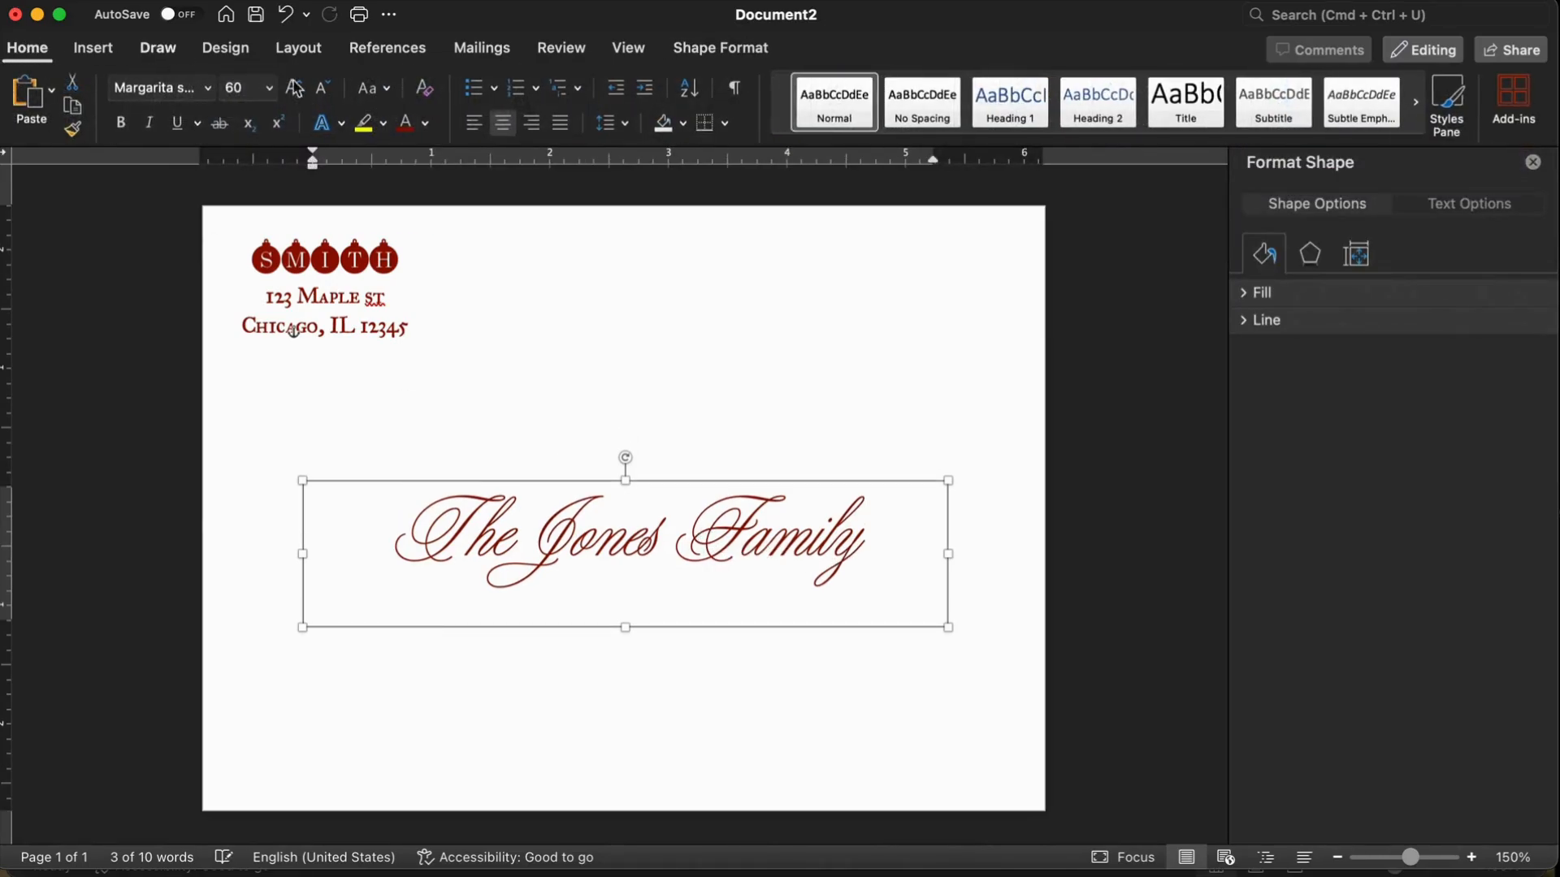
pyautogui.click(426, 124)
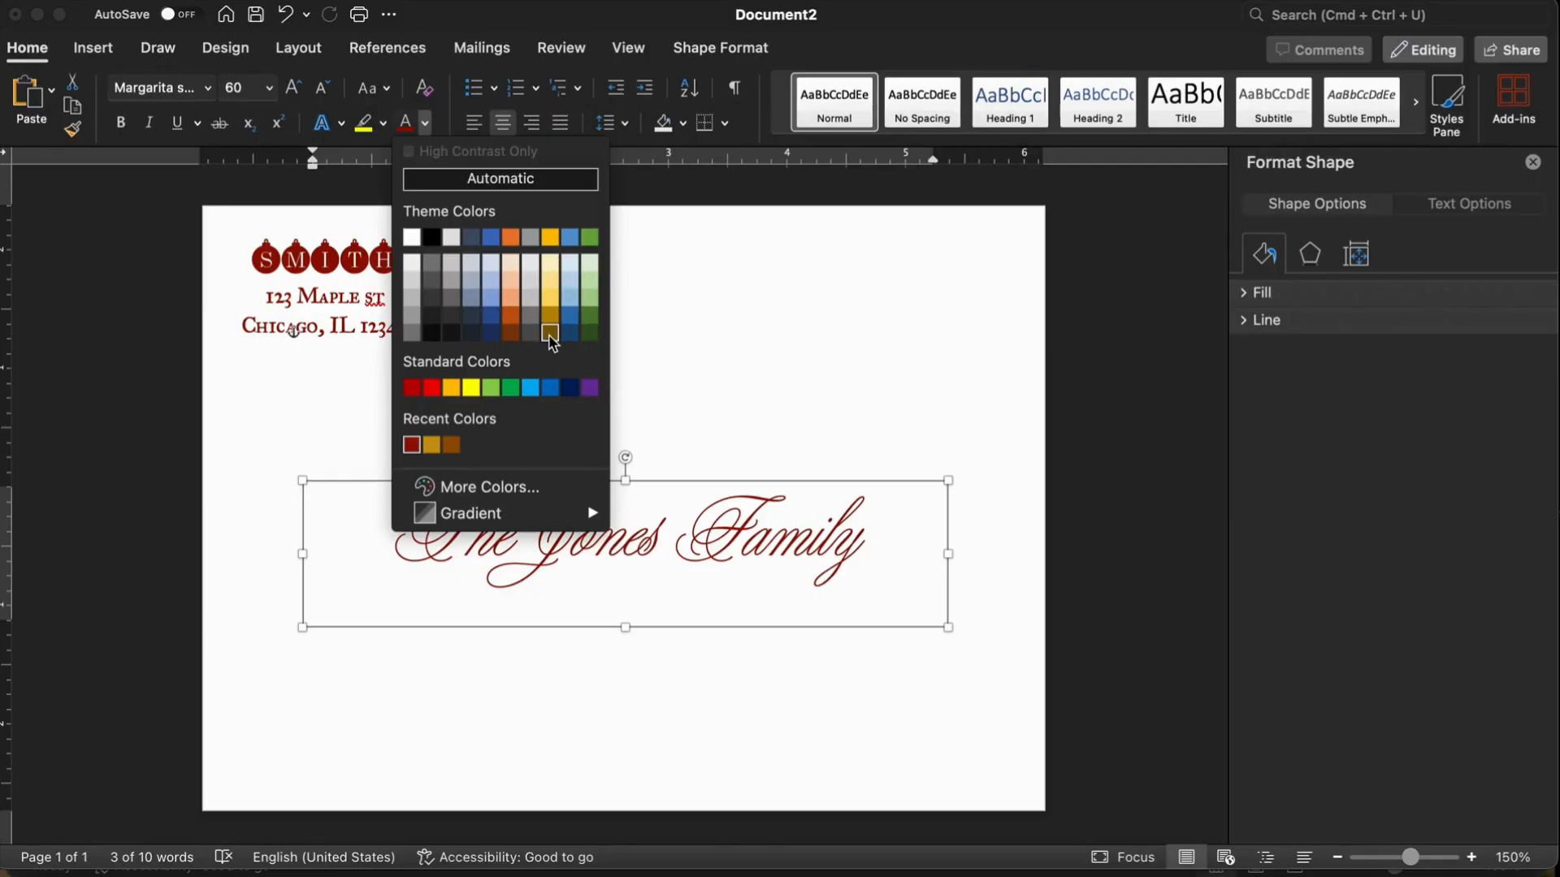
pyautogui.click(550, 332)
pyautogui.click(797, 338)
# Step: Duplicate the recipient name's text box and place the copy directly below the original
pyautogui.click(722, 550)
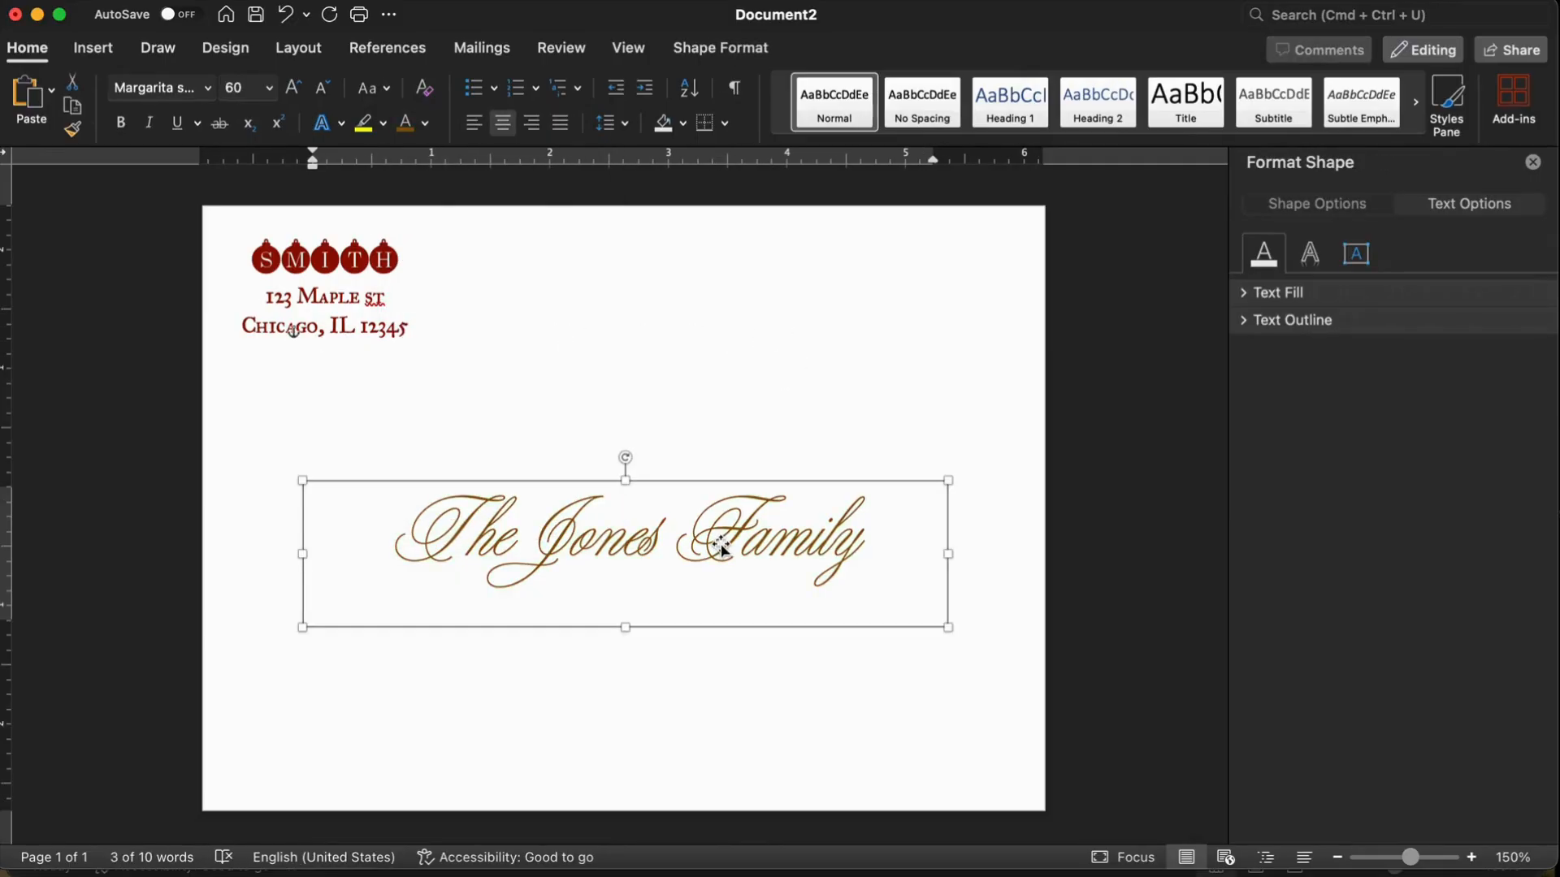
pyautogui.press('super+c')
pyautogui.press('super+v')
pyautogui.moveTo(722, 550); pyautogui.dragTo(717, 632)
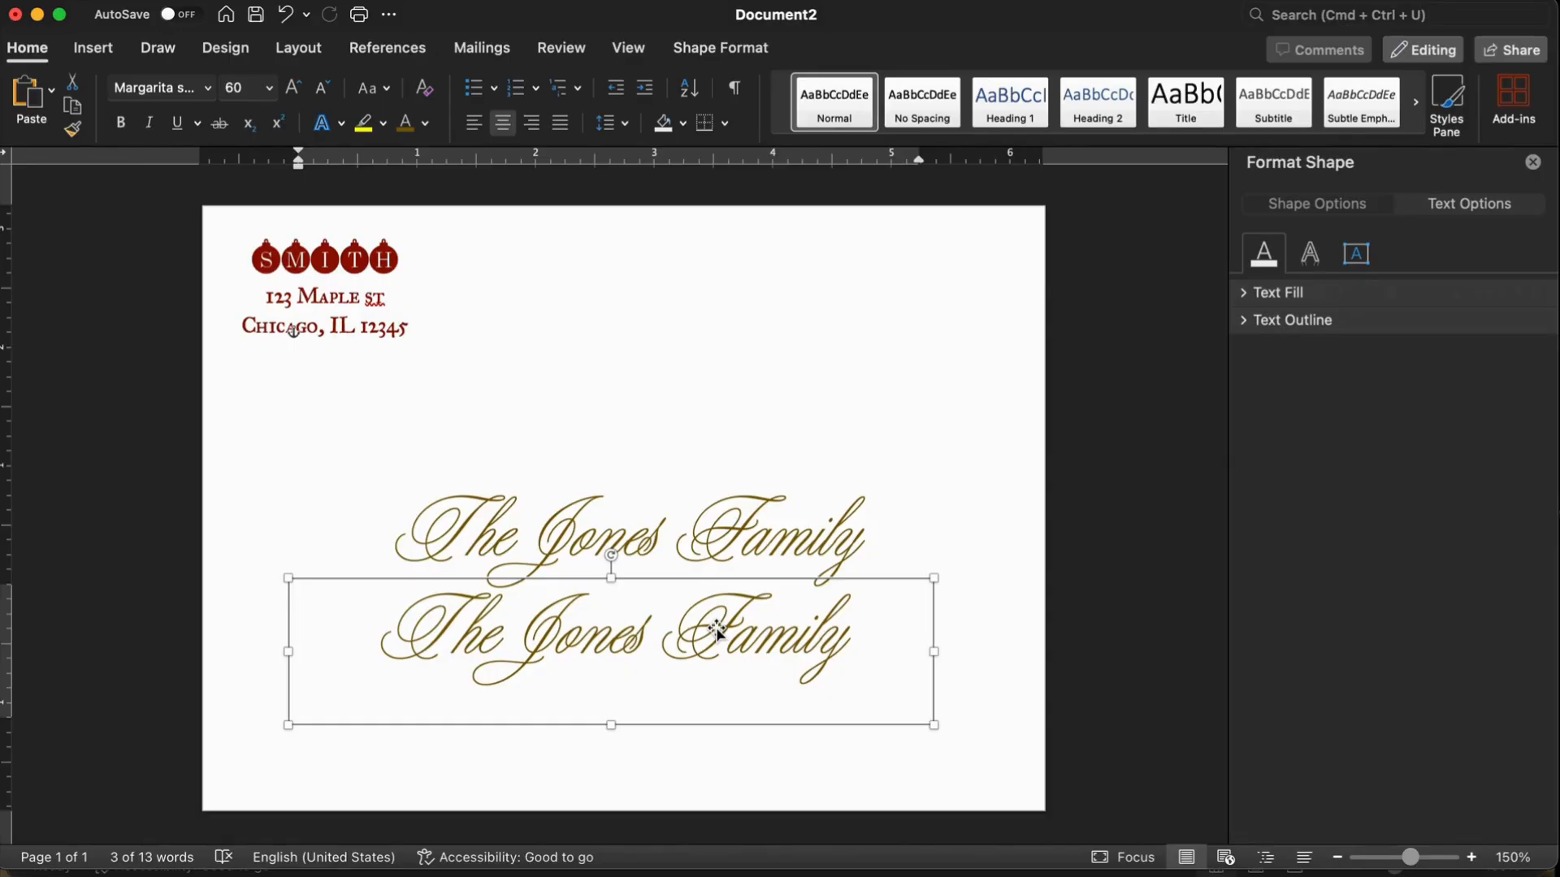
# Step: Replace the copied box's text with the recipient's street address and the city, state and ZIP code on two lines
pyautogui.click(724, 641)
pyautogui.press('super+a')
pyautogui.write('123')
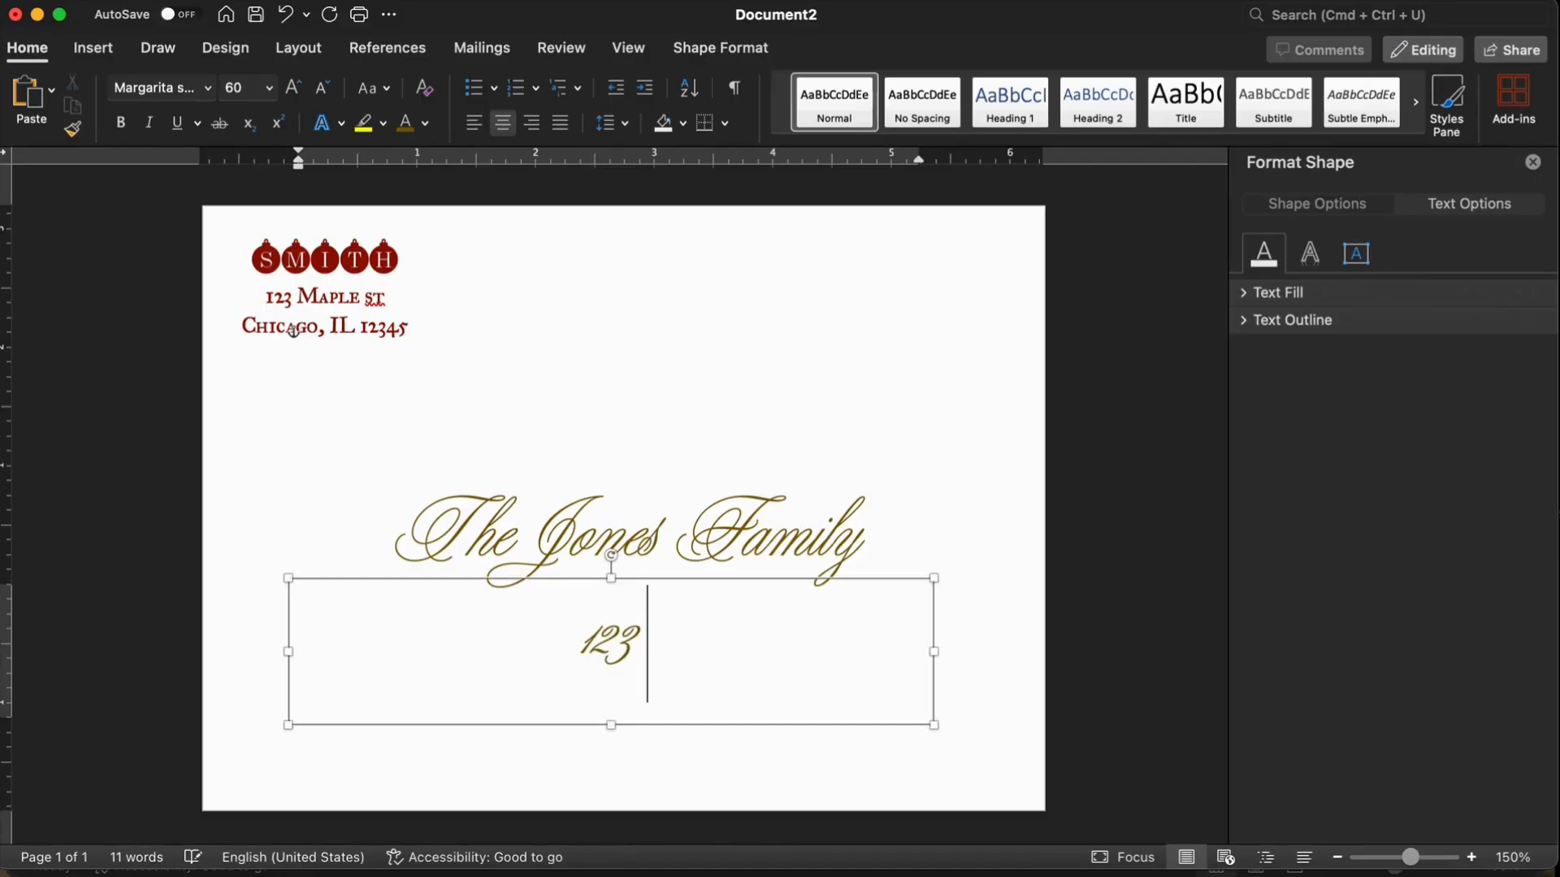
pyautogui.write(' Main Str')
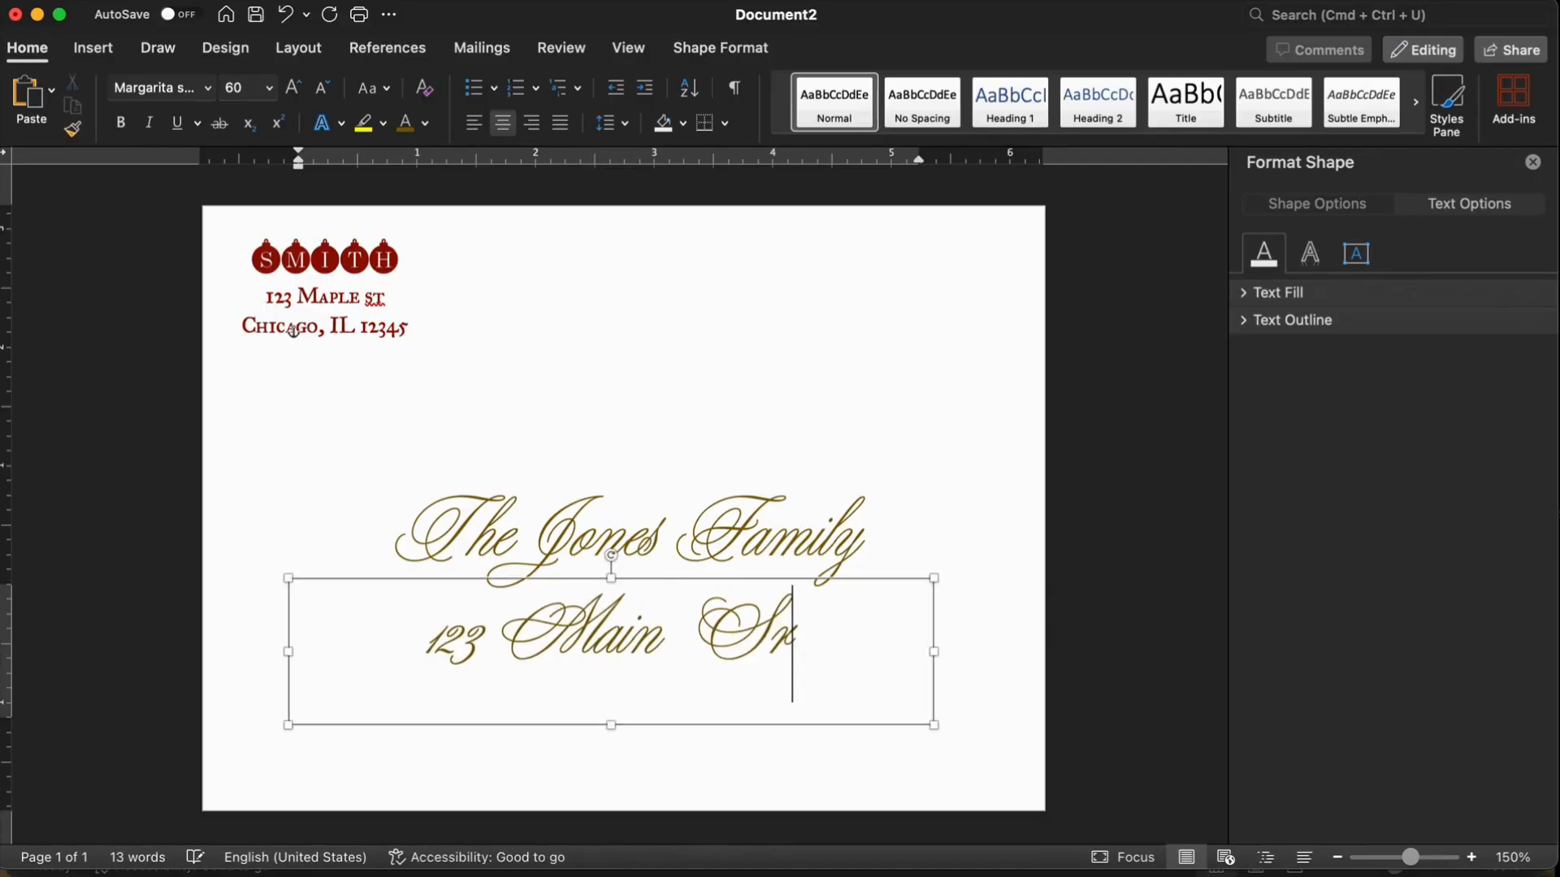
pyautogui.write('eet')
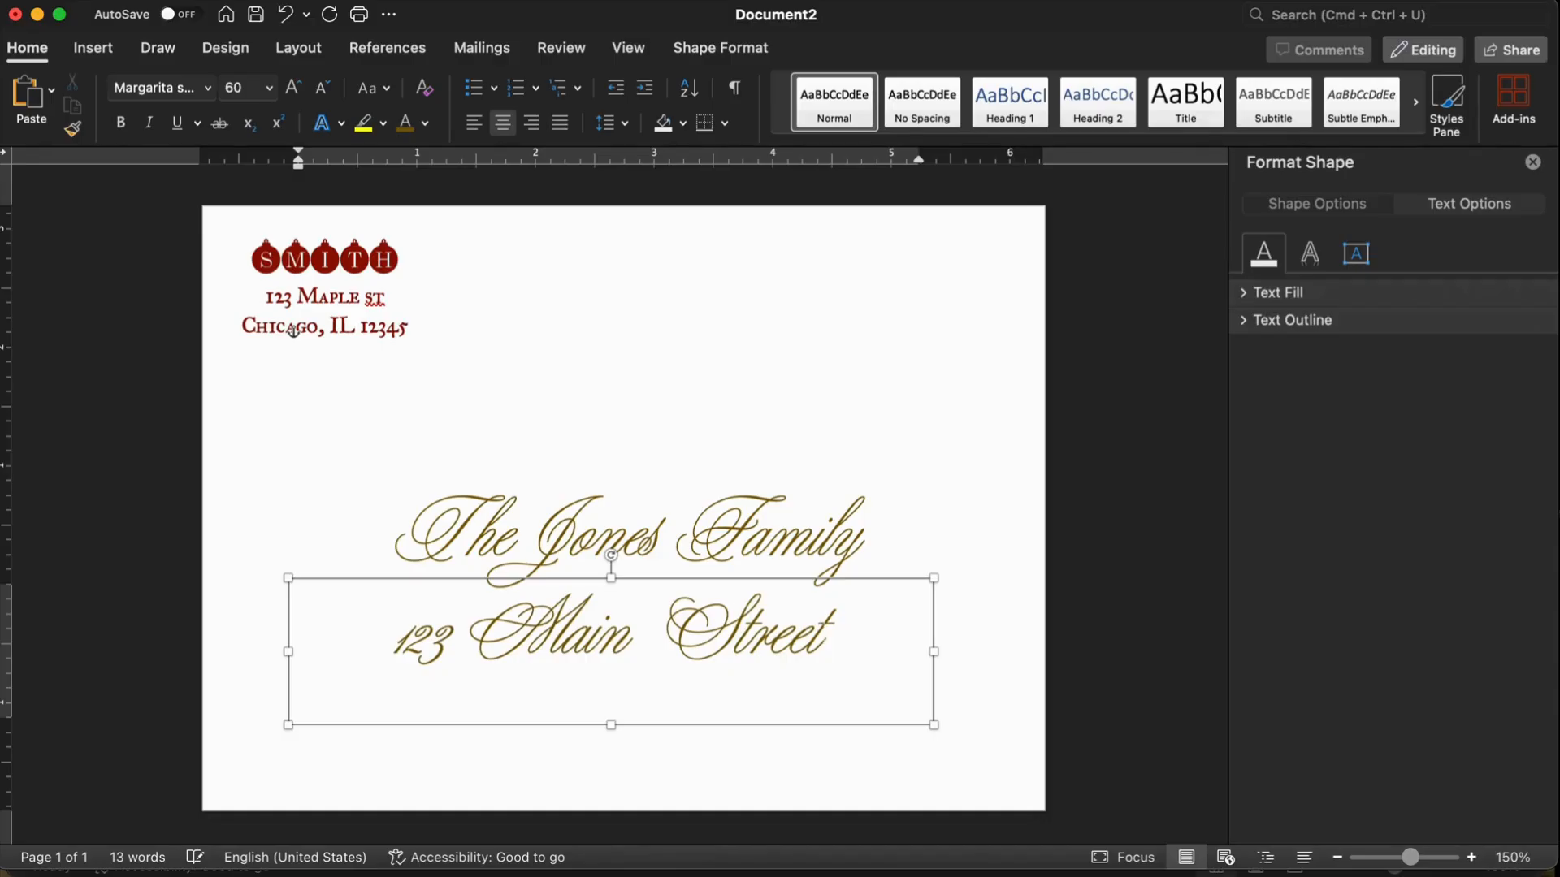
pyautogui.write(',')
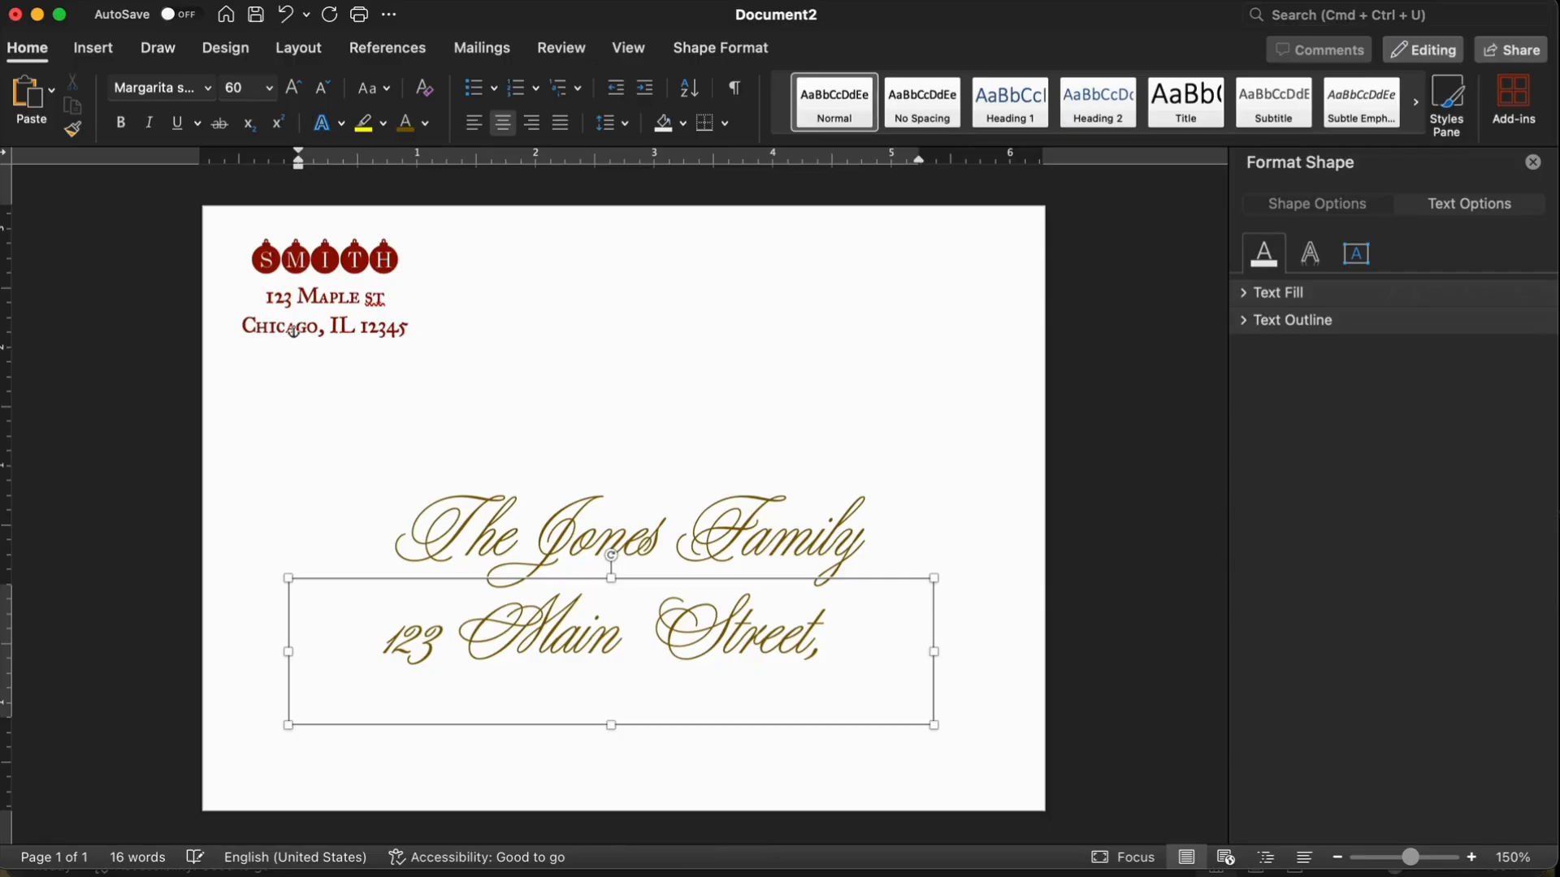
# Step: Set the recipient's address text to 28 pt in the FELL Great Primer font
pyautogui.press('super+a')
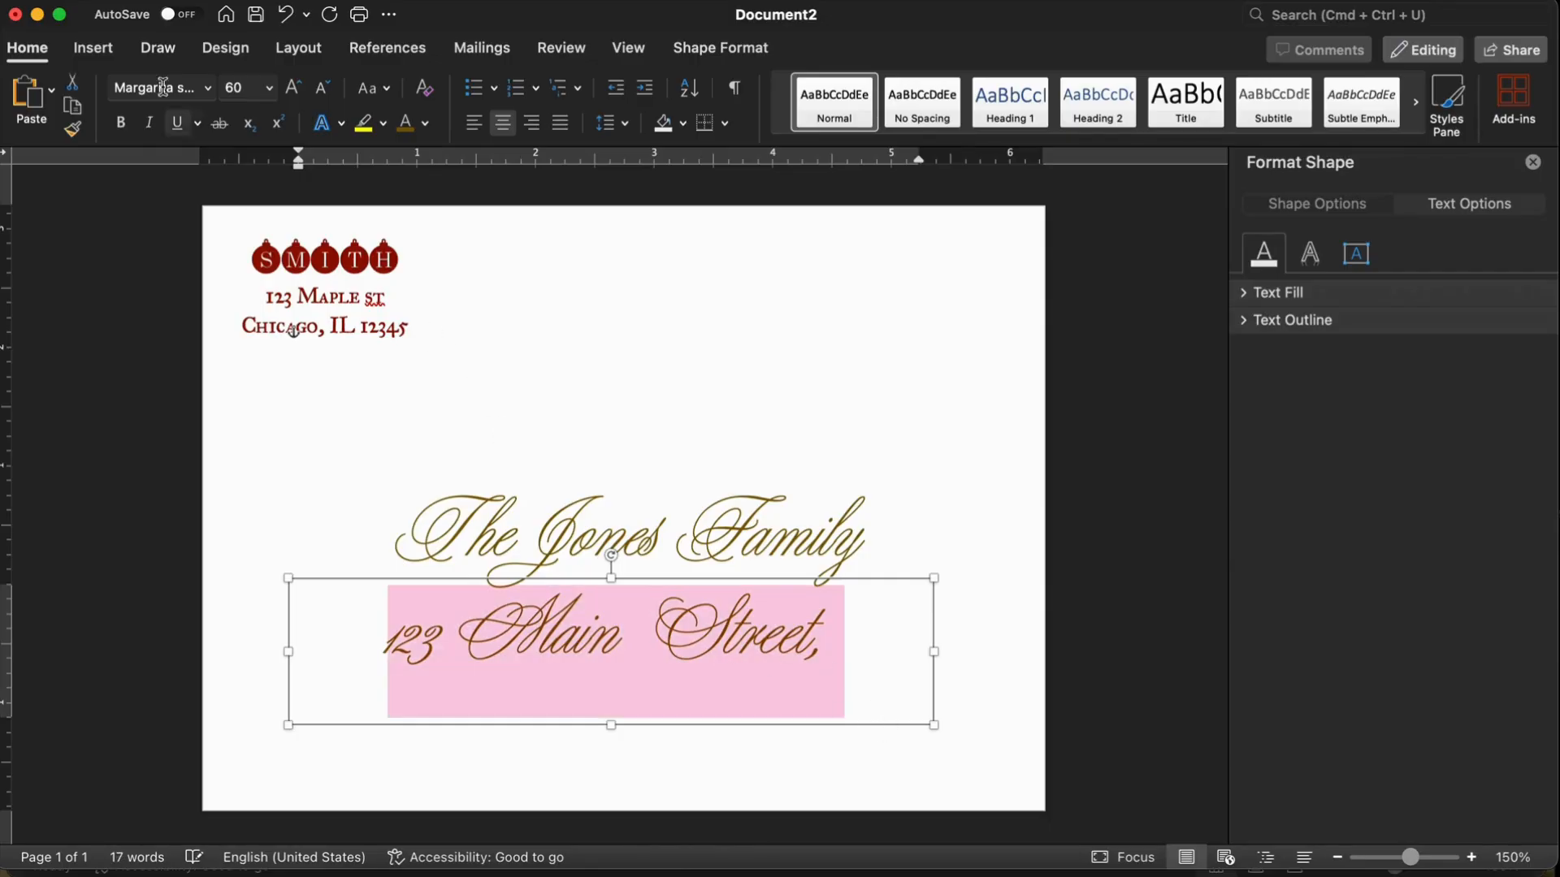
pyautogui.click(242, 87)
pyautogui.write('28')
pyautogui.press('Return')
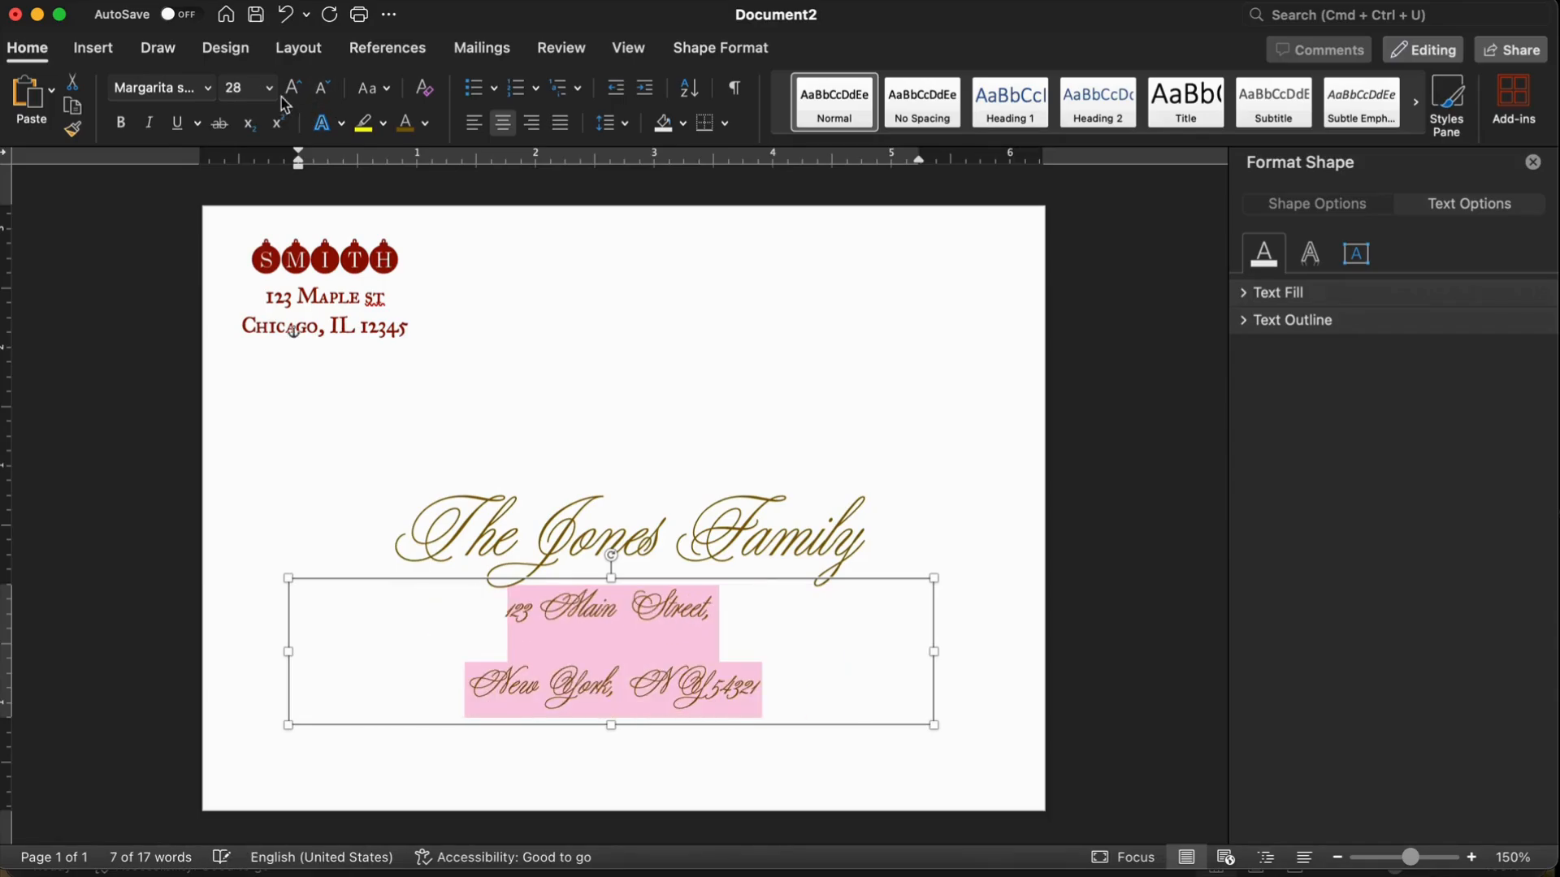
pyautogui.click(209, 88)
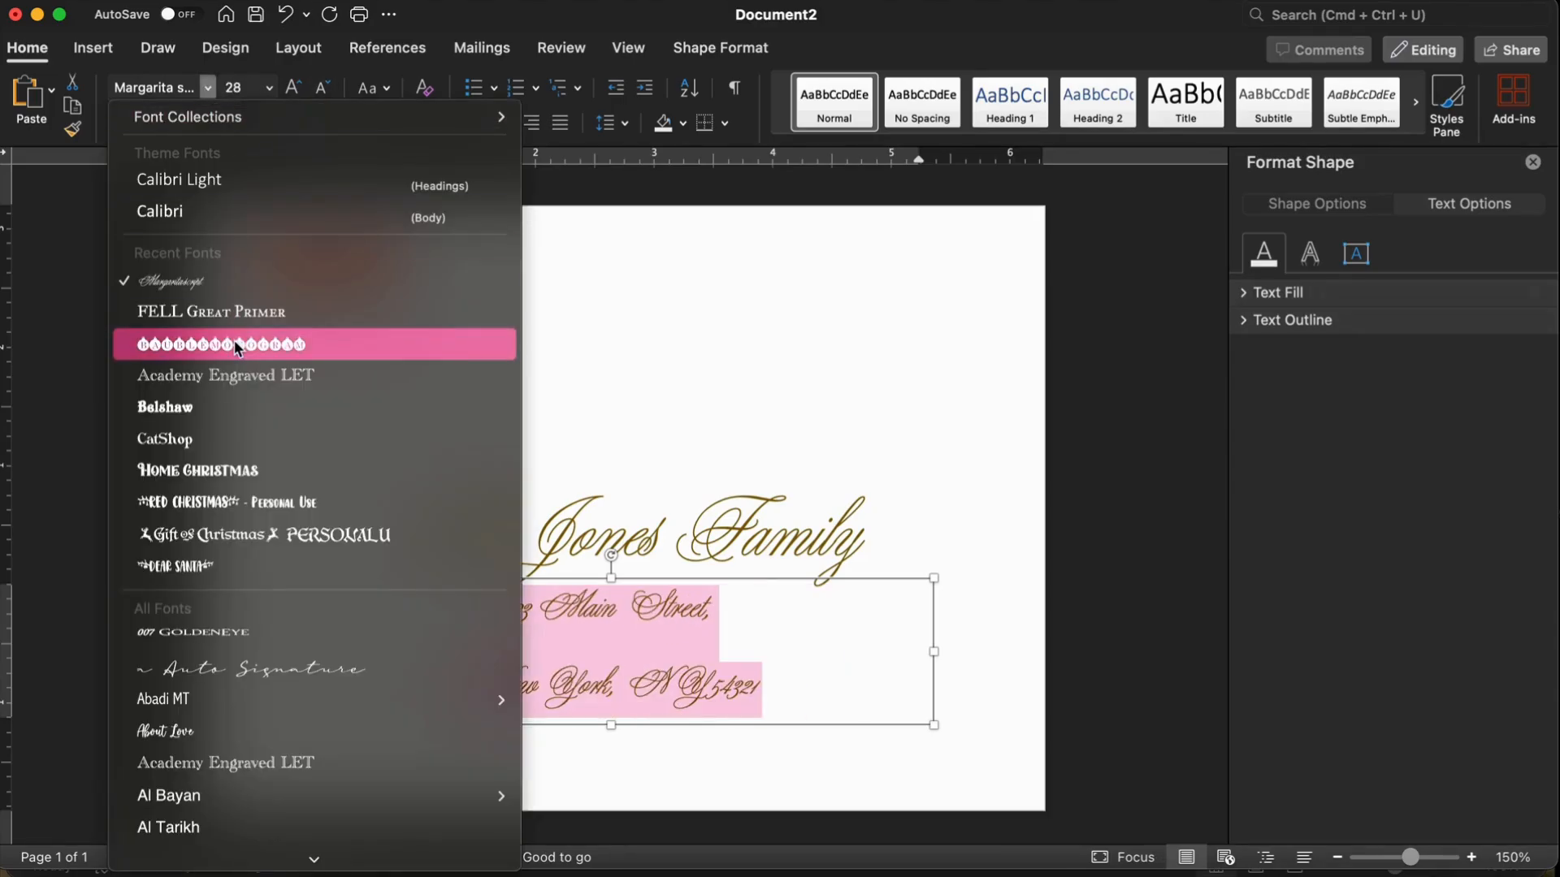
pyautogui.click(216, 321)
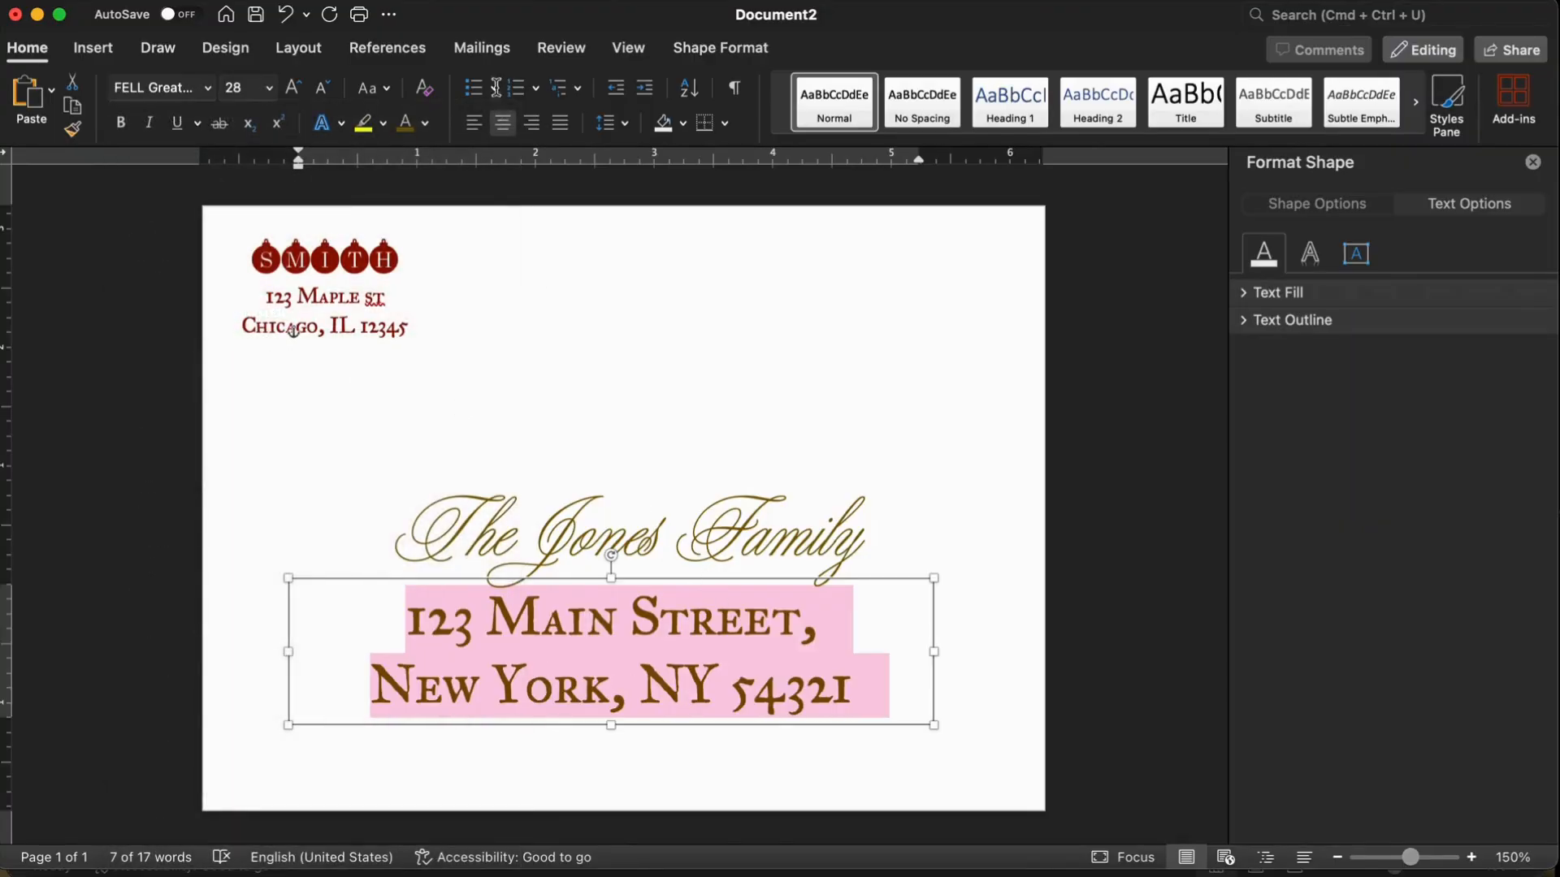
# Step: Reduce the recipient's address text to 18 pt and color it with the darkest green theme color
pyautogui.click(325, 90)
pyautogui.click(325, 89)
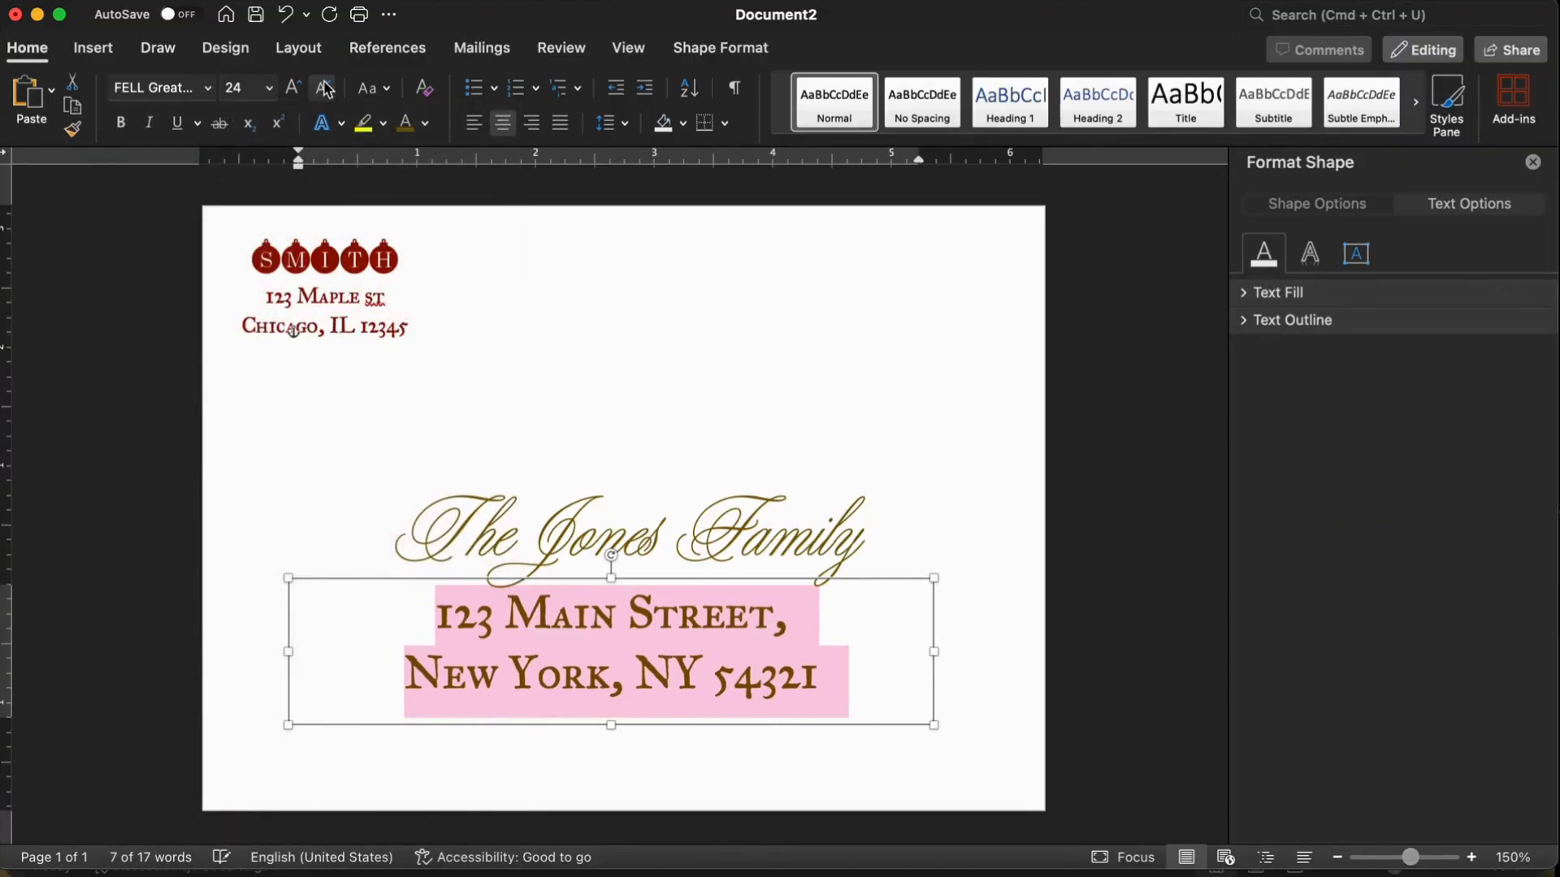
pyautogui.click(325, 89)
pyautogui.click(325, 89)
pyautogui.click(325, 89)
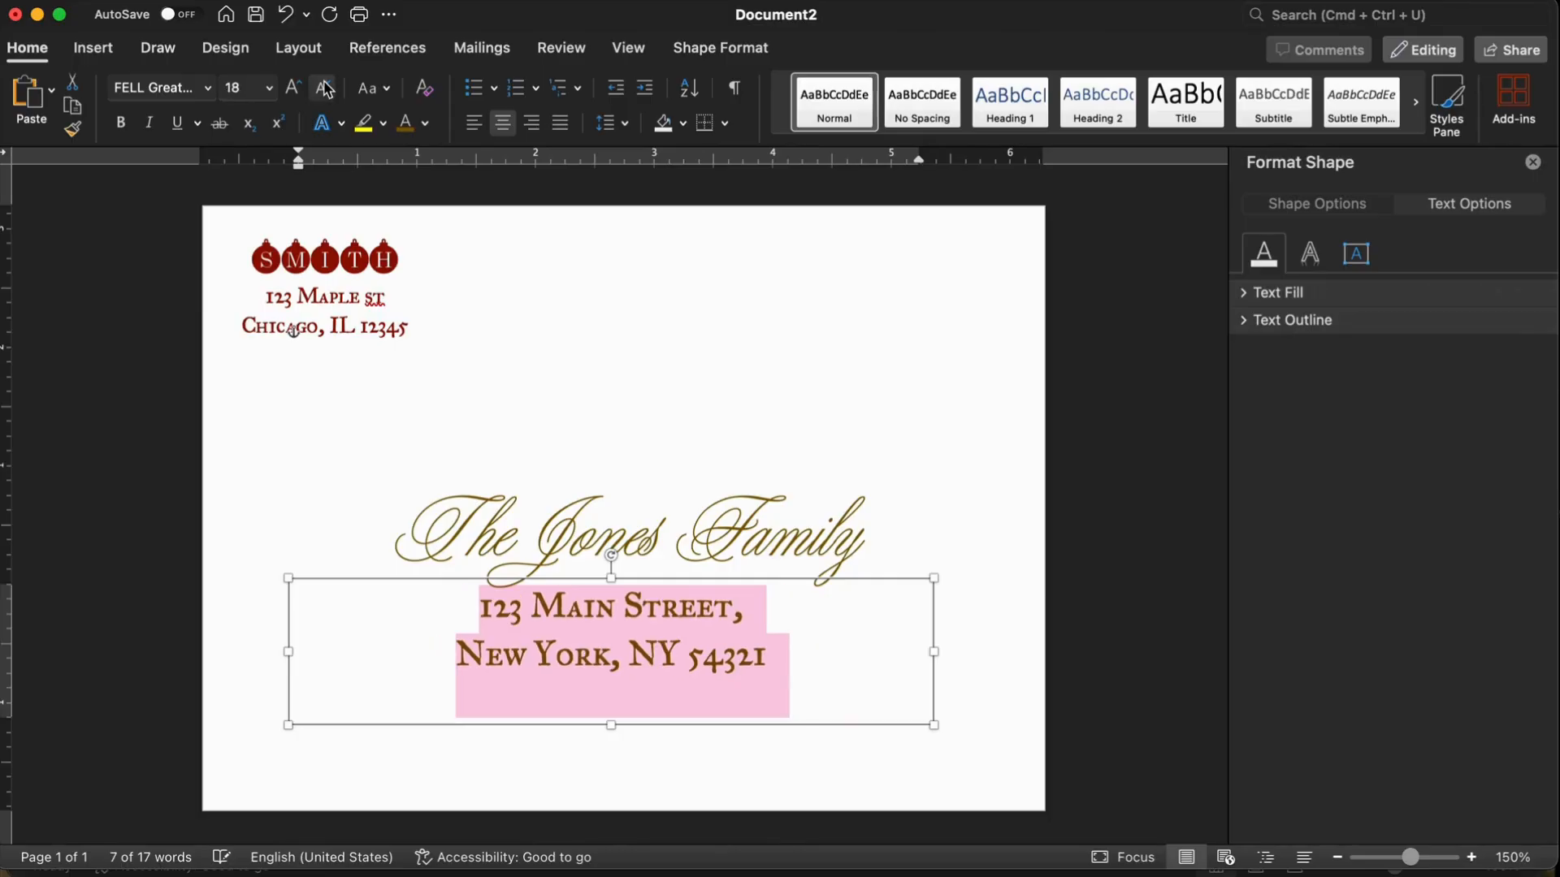
pyautogui.click(424, 123)
pyautogui.click(590, 337)
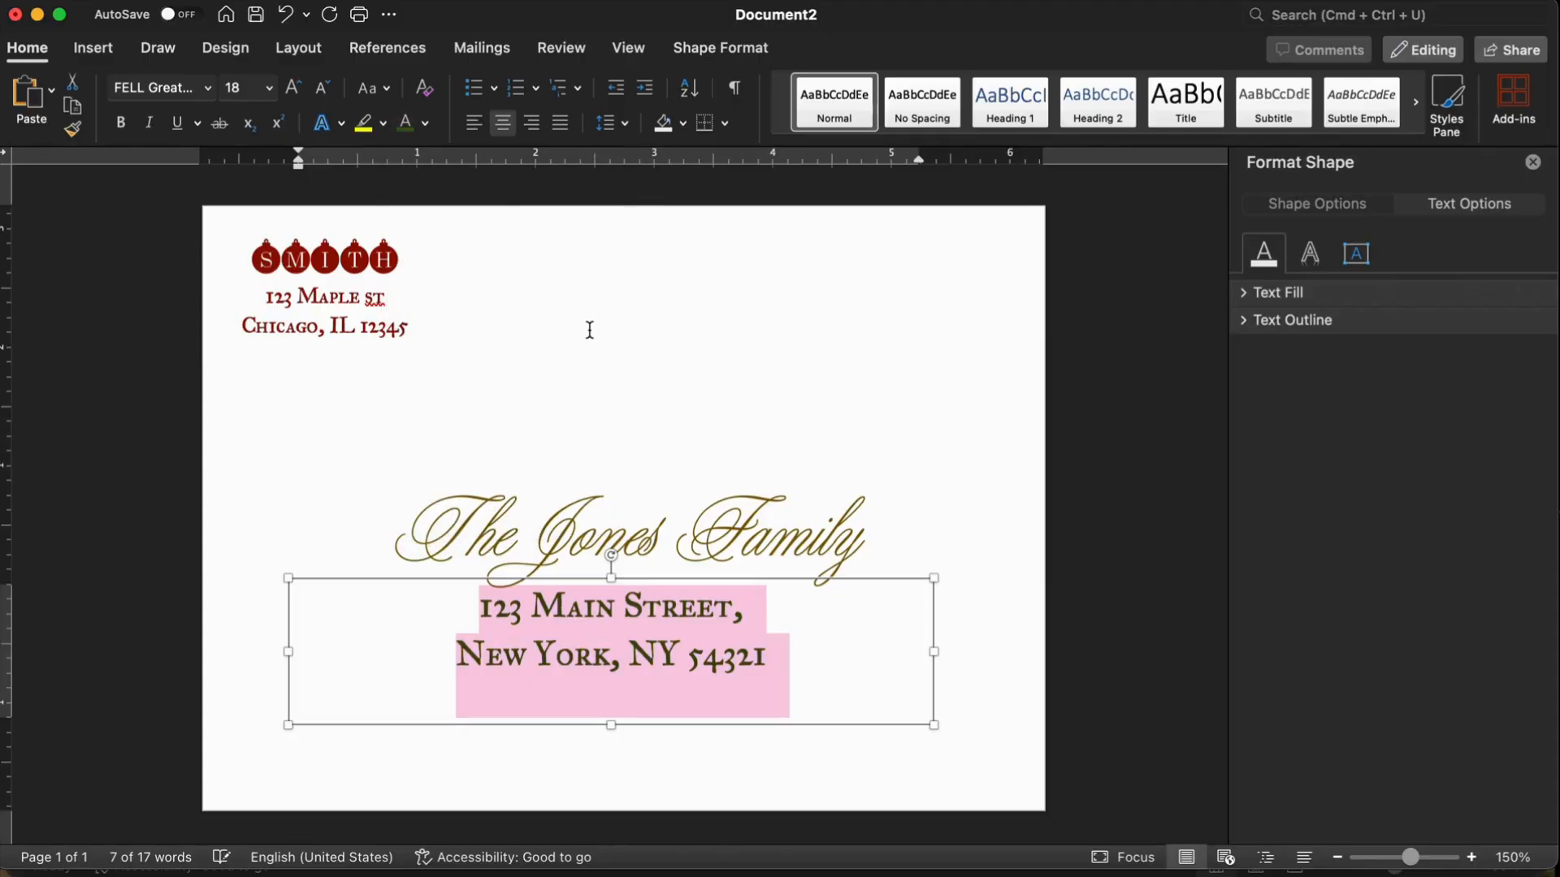
pyautogui.click(797, 336)
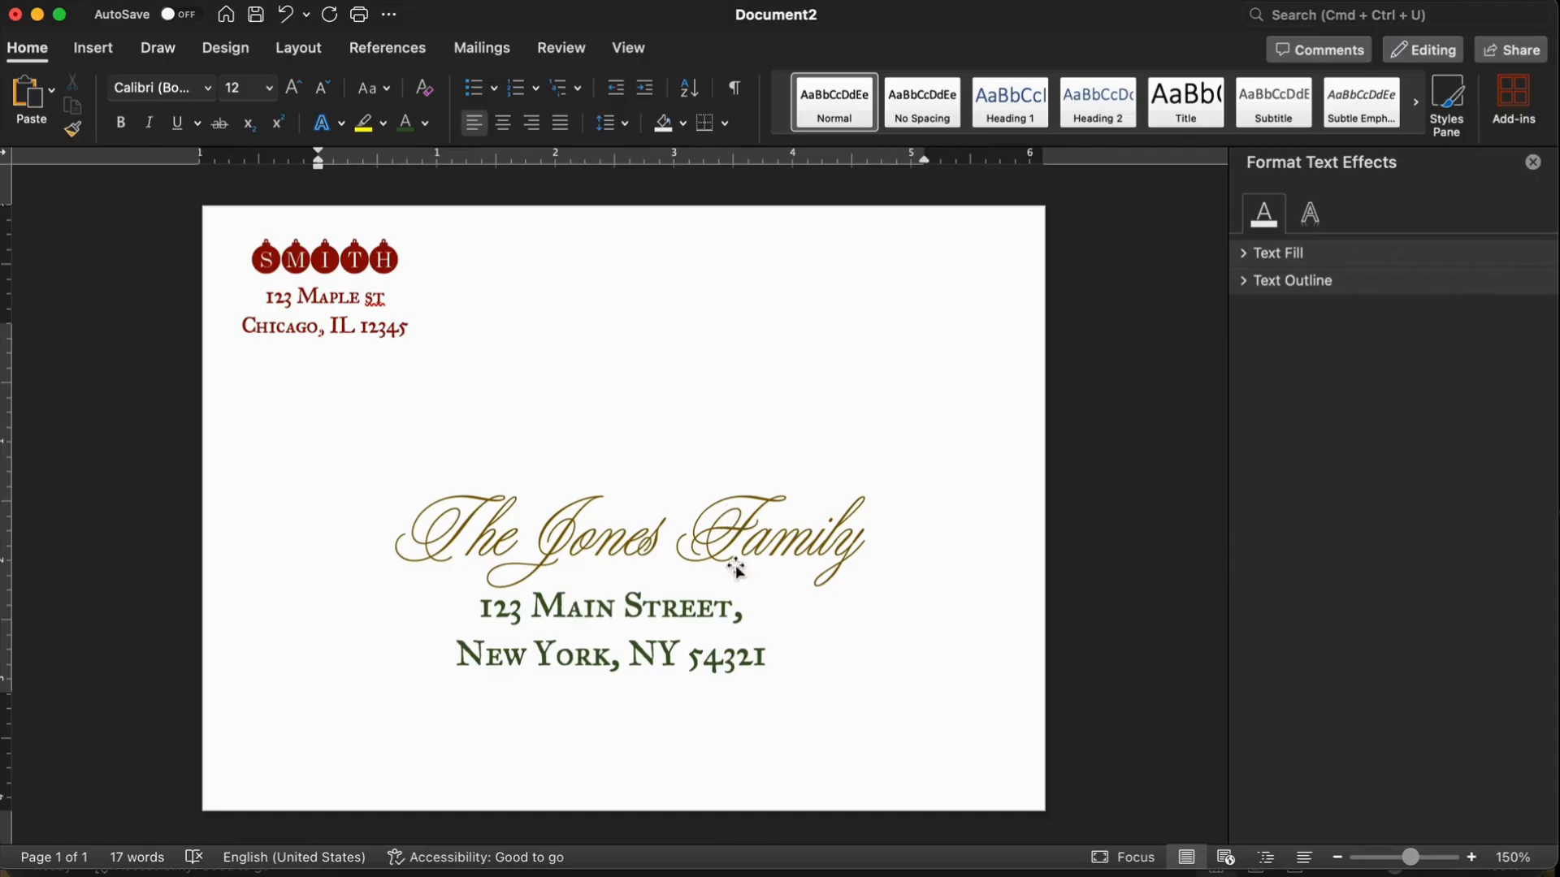
# Step: Delete the comma at the end of the recipient's street line
pyautogui.click(733, 619)
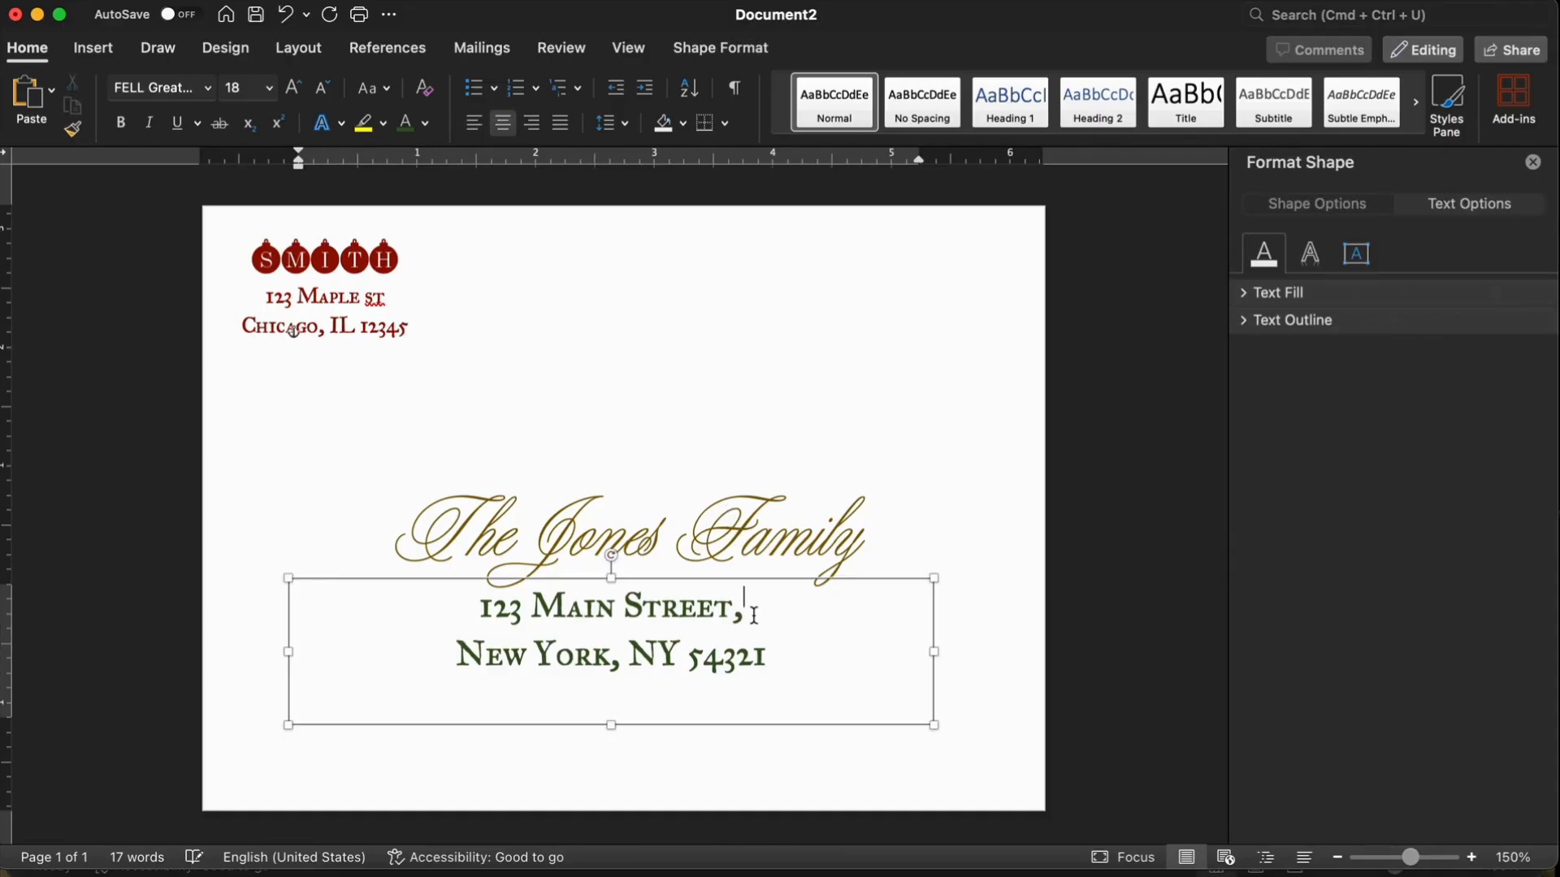
pyautogui.press('BackSpace')
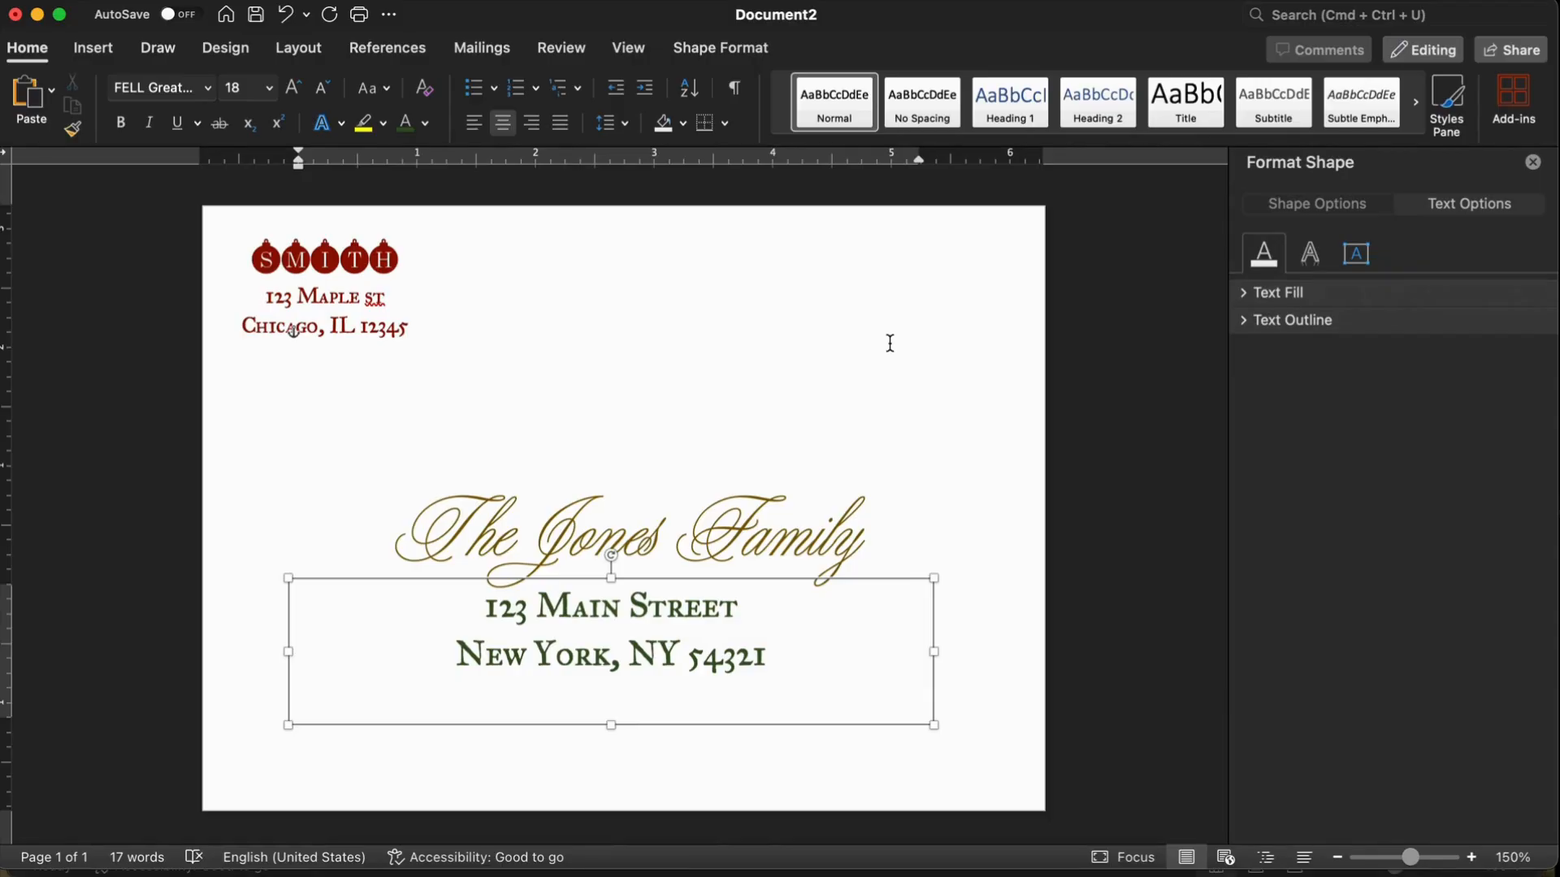
pyautogui.click(890, 343)
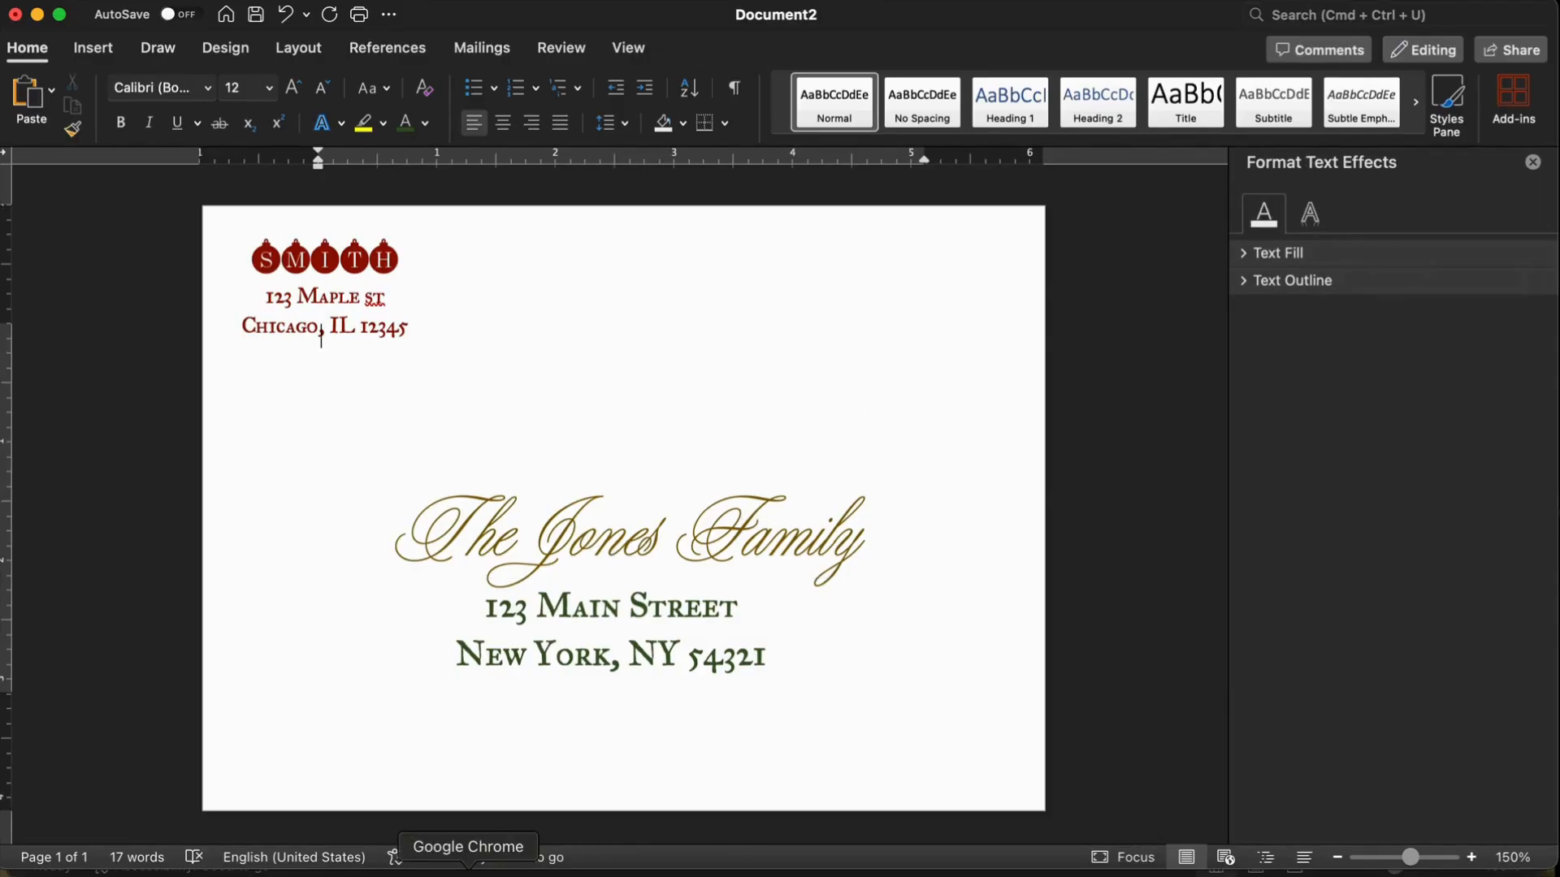
# Step: Switch to Google Chrome, search Google Images for Christmas bells, and look through the image results
pyautogui.click(468, 875)
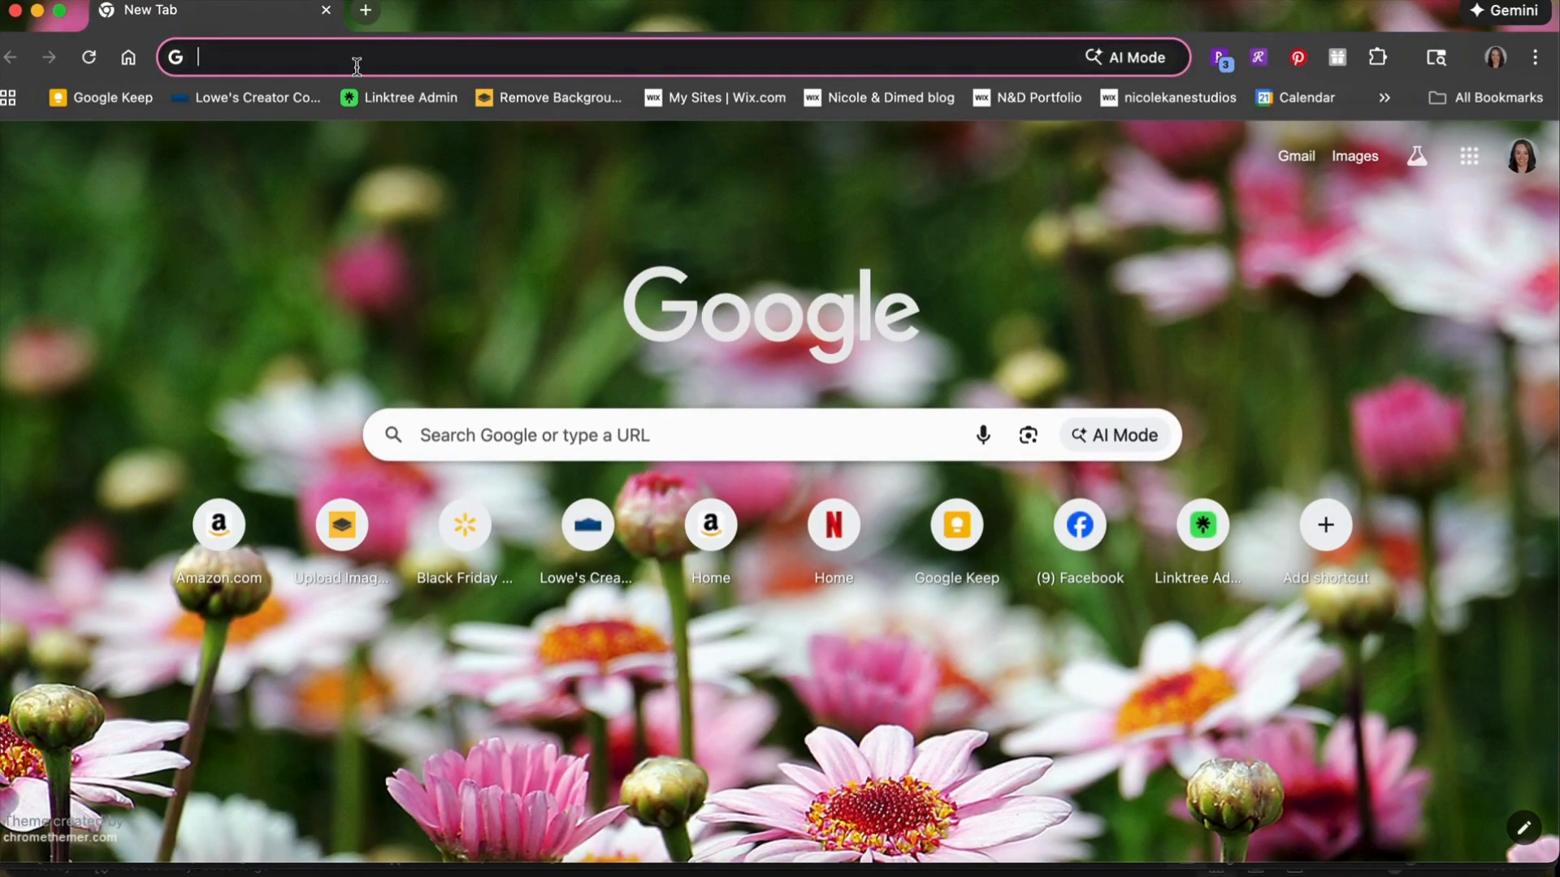
pyautogui.write('chrismta')
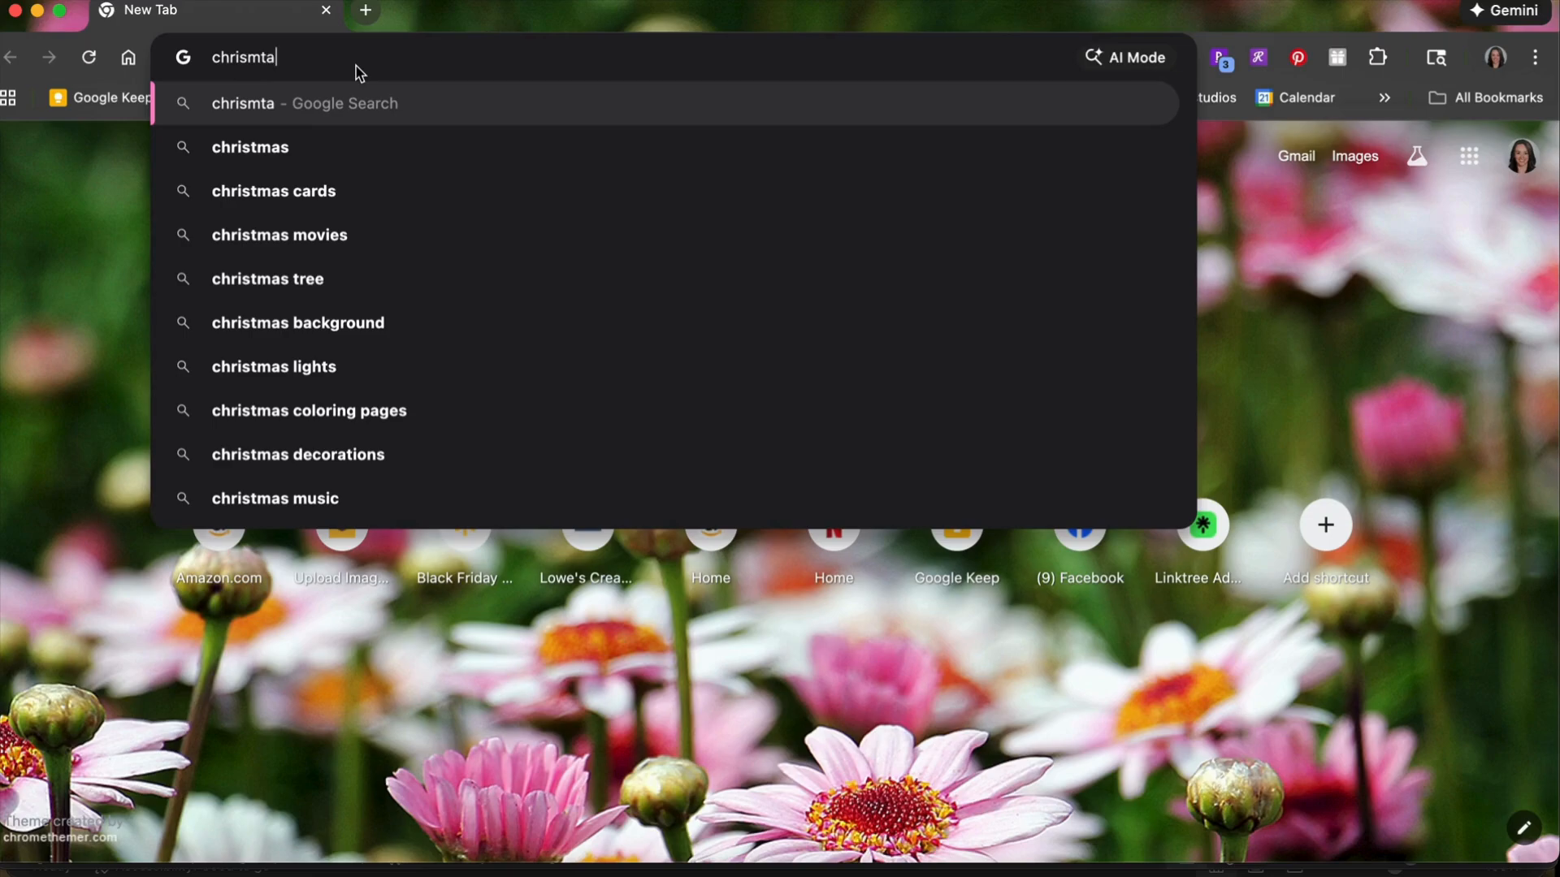
pyautogui.write('s bells')
pyautogui.press('Return')
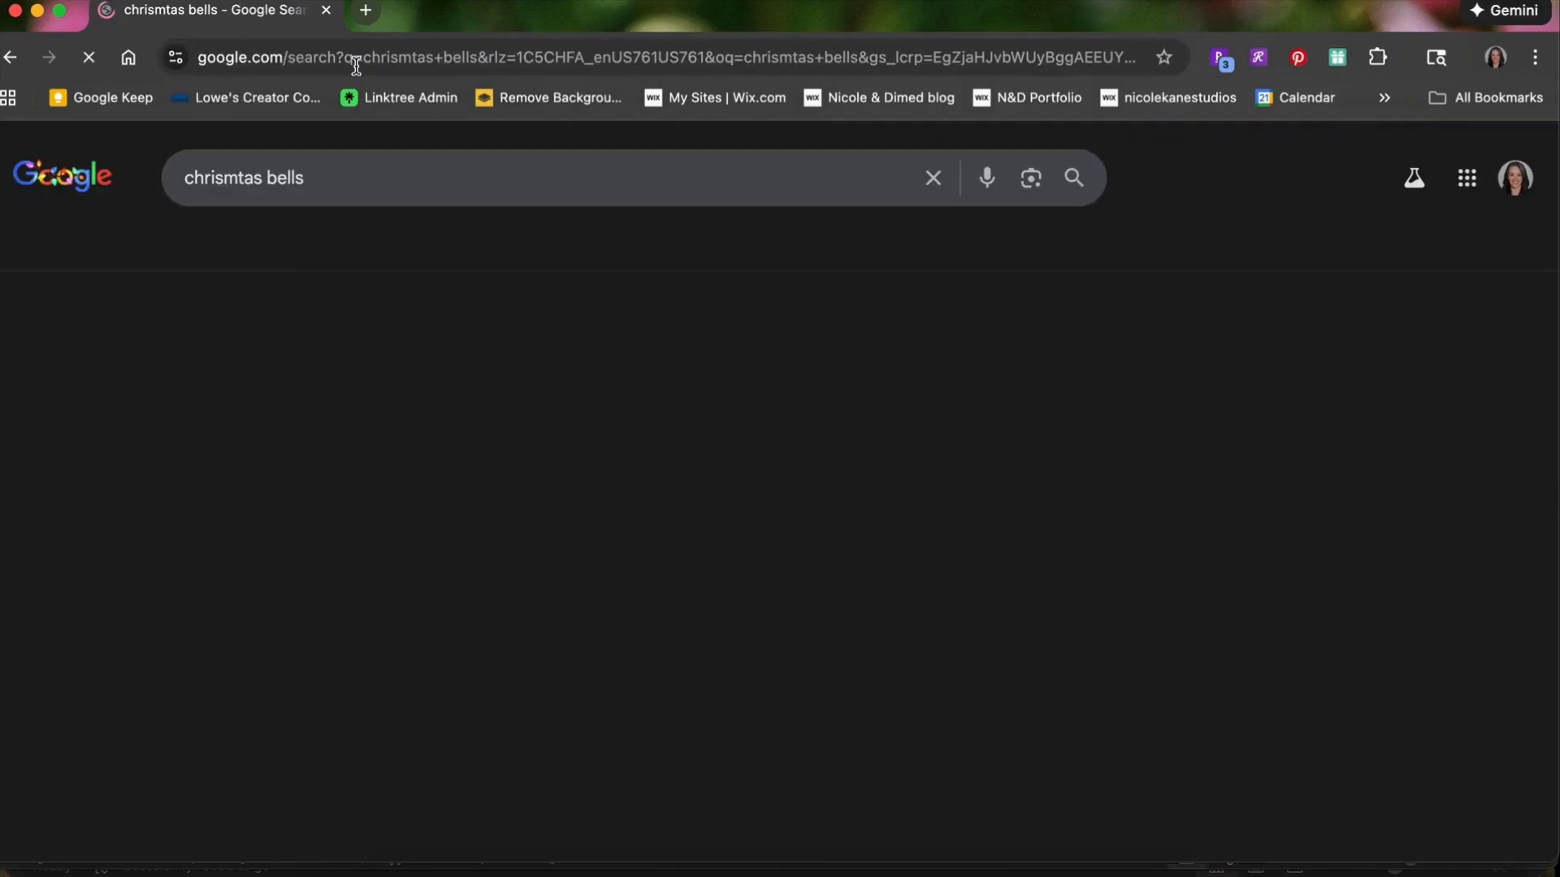
pyautogui.click(333, 252)
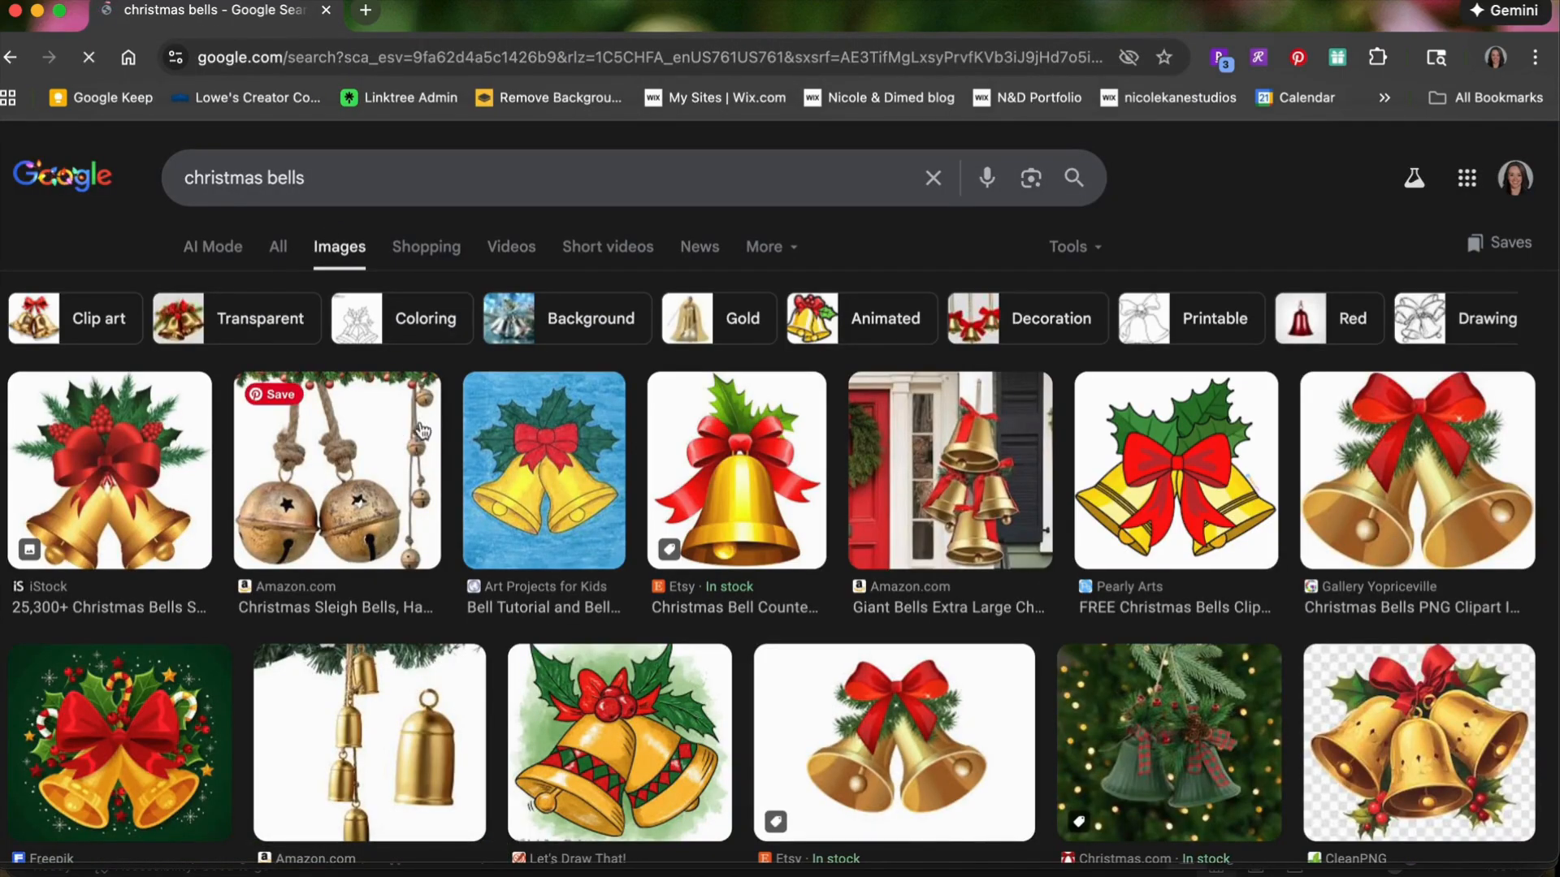
pyautogui.scroll(-15, 509, 610)
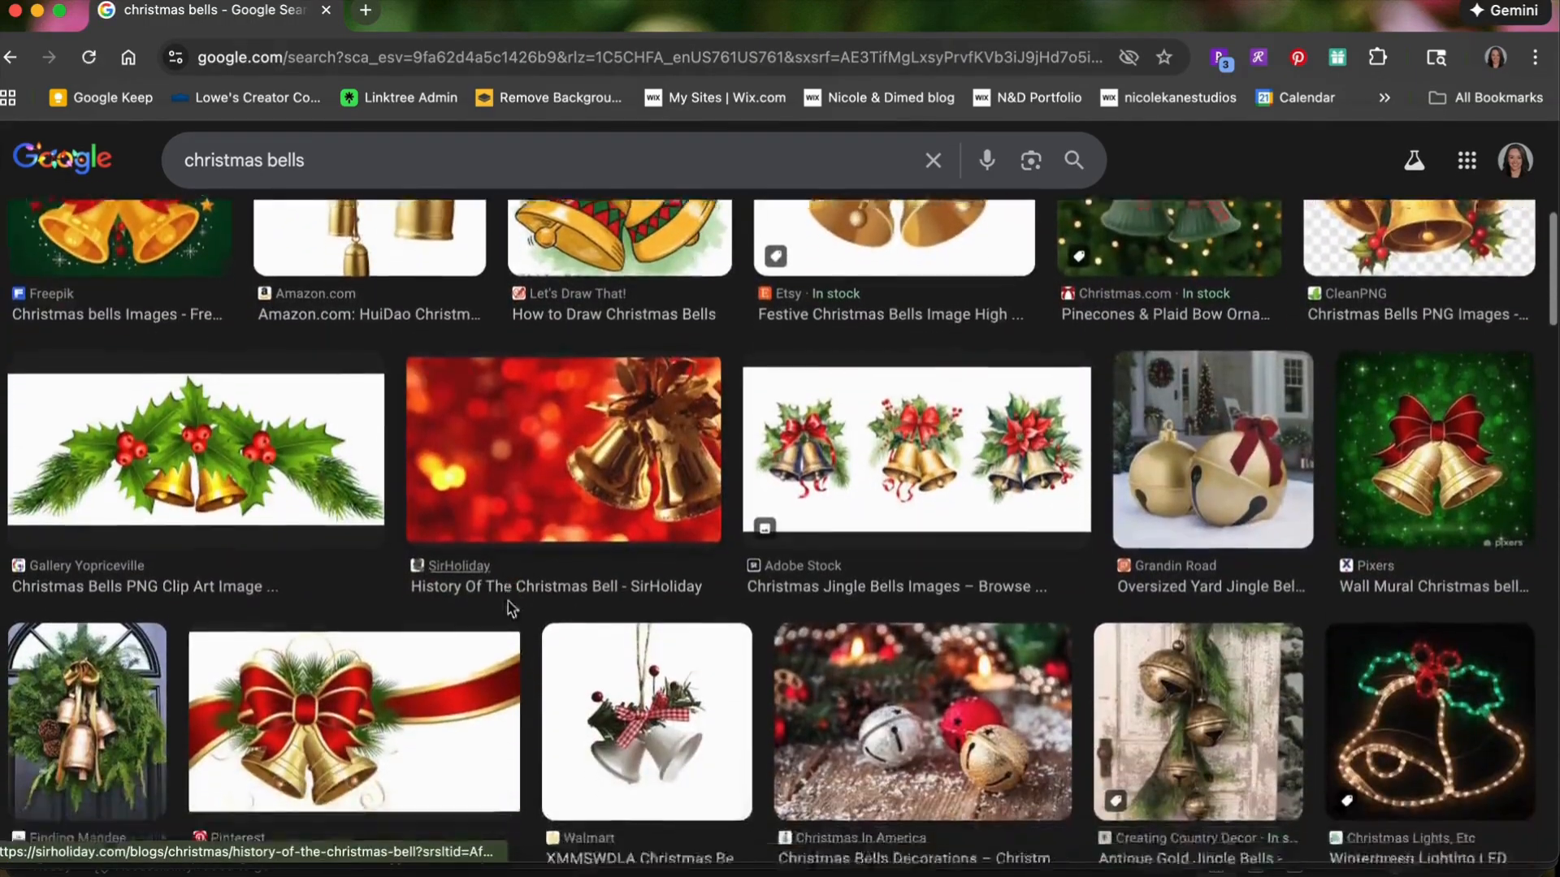
pyautogui.scroll(15, 509, 609)
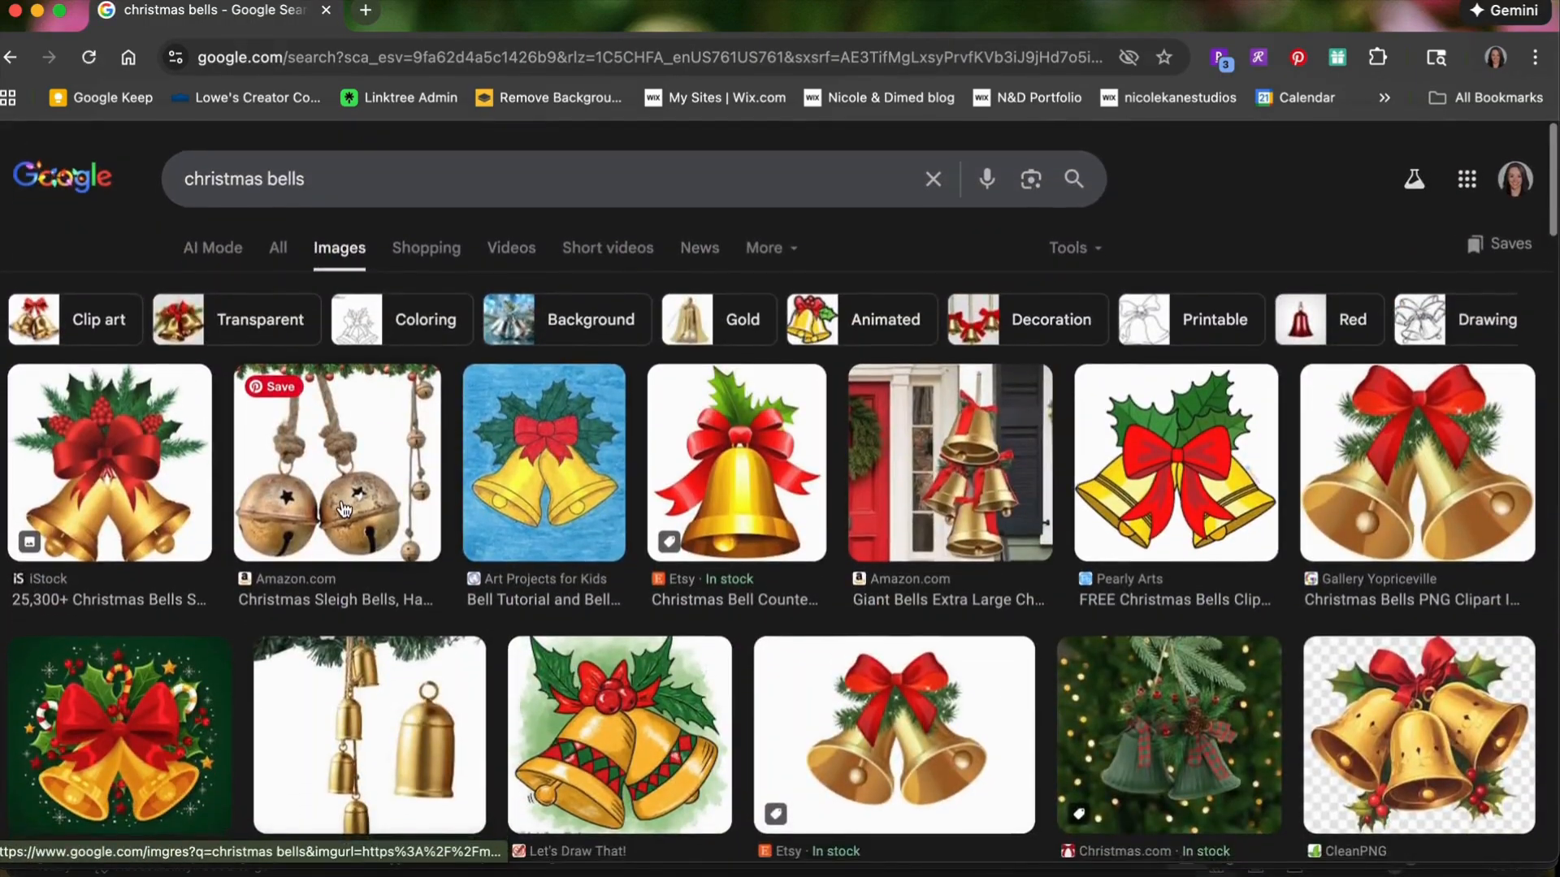
# Step: Refine the Google Images search to watercolor Christmas bells
pyautogui.scroll(-14, 344, 510)
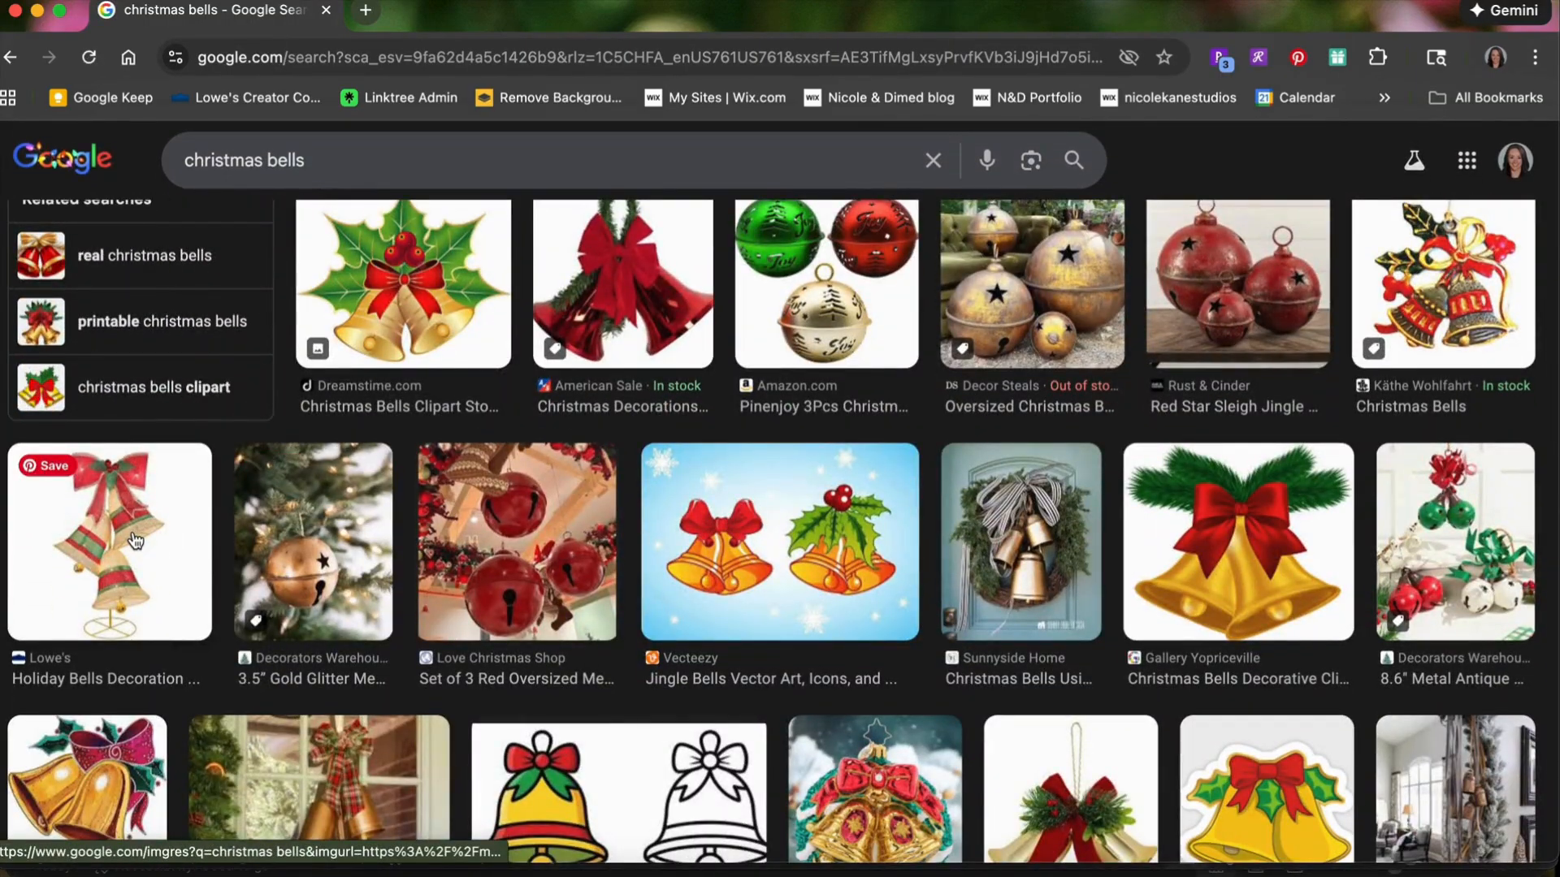
pyautogui.scroll(10, 135, 542)
pyautogui.scroll(-2, 737, 283)
pyautogui.scroll(2, 736, 284)
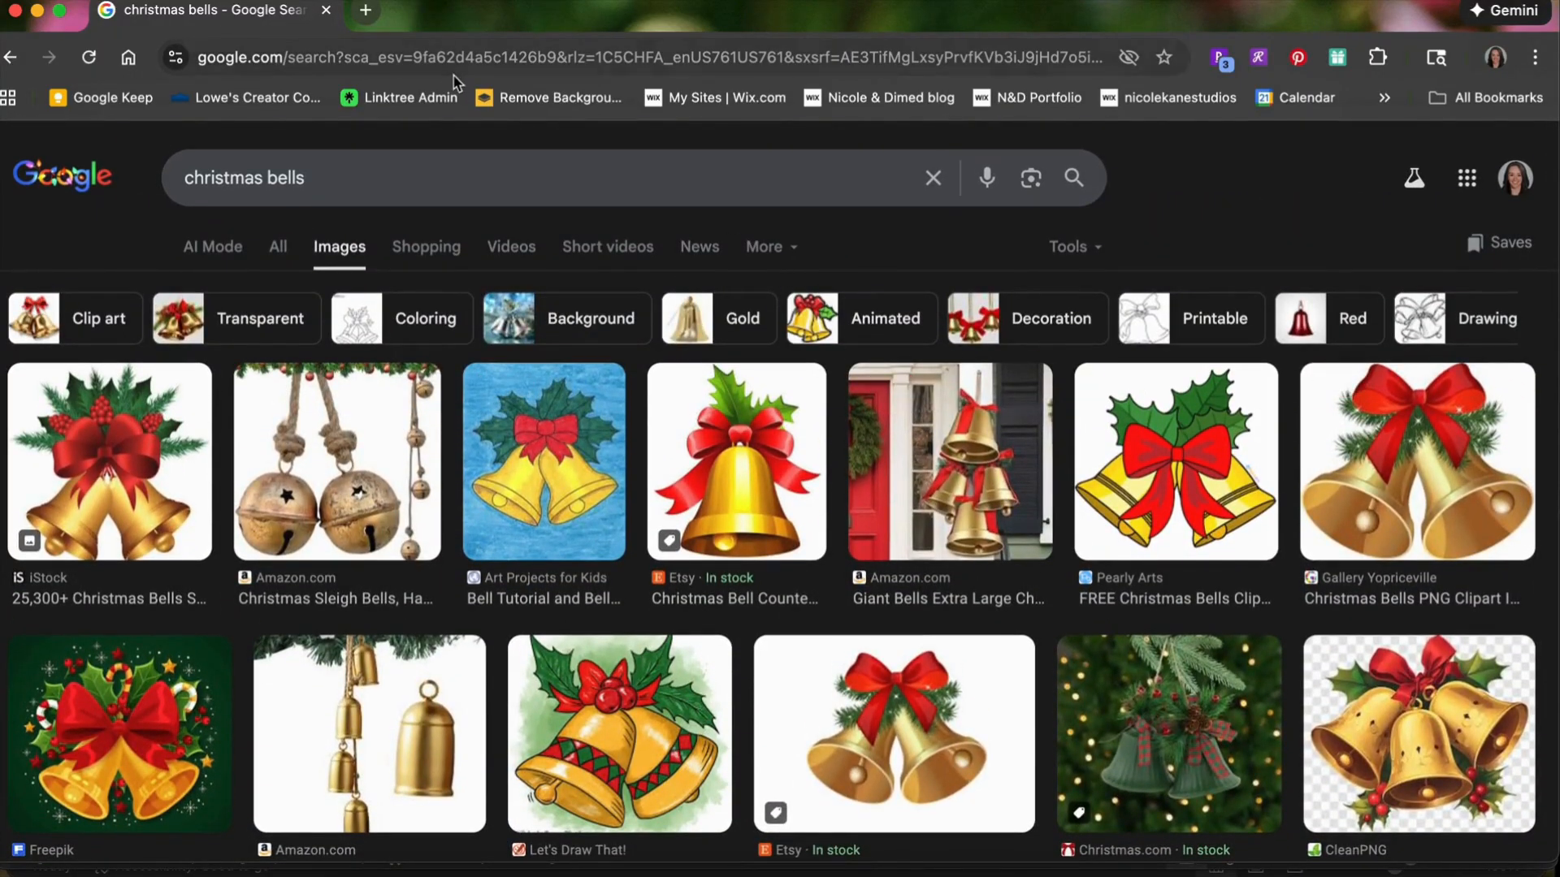
pyautogui.click(387, 198)
pyautogui.write('watrcolor')
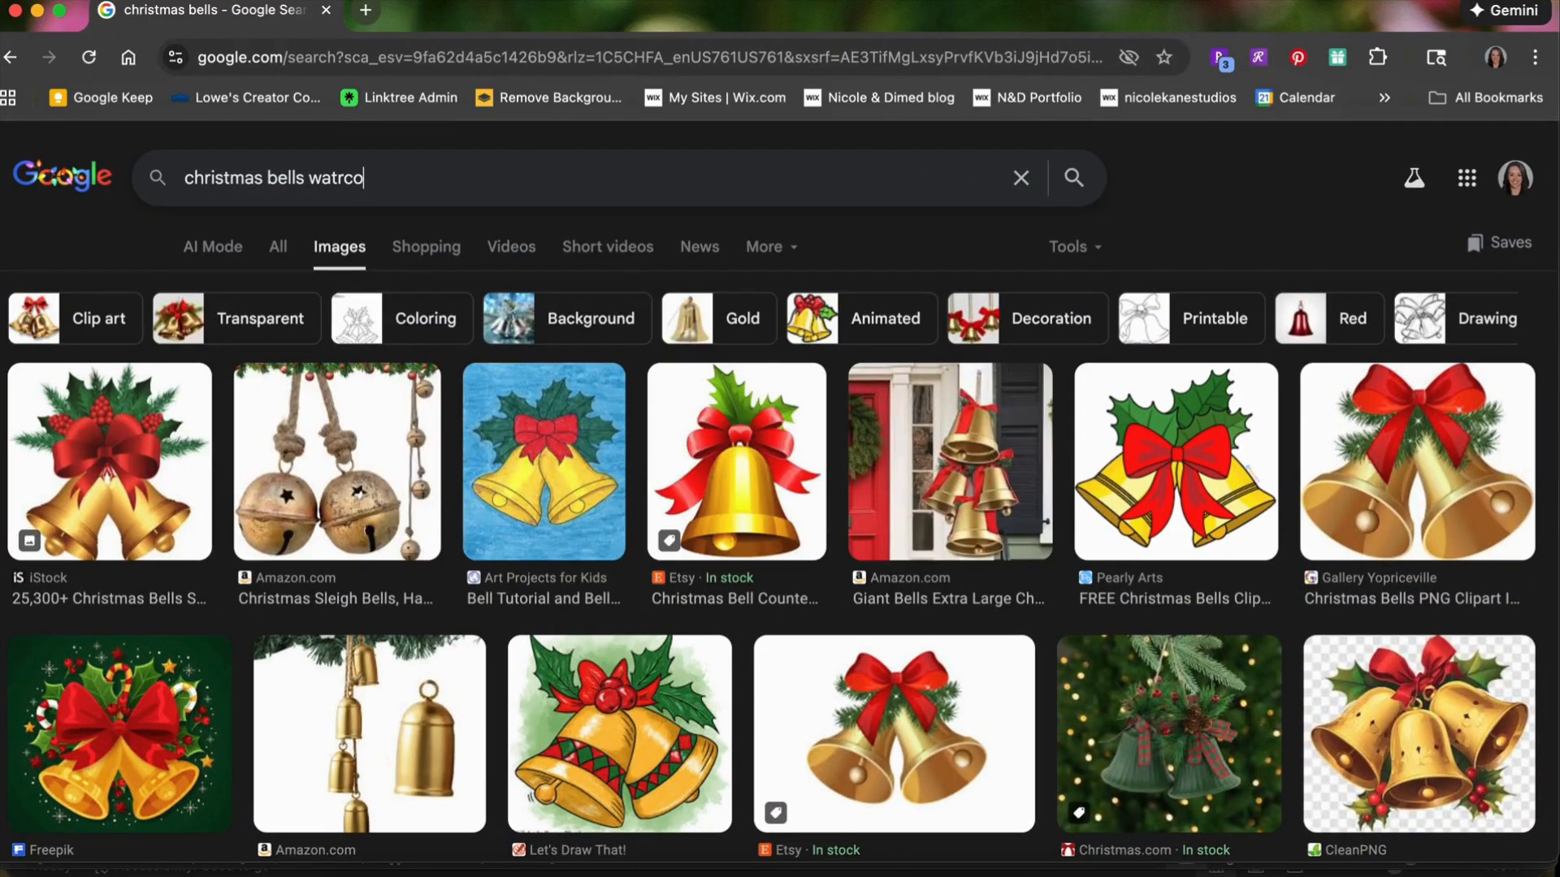
pyautogui.press('Return')
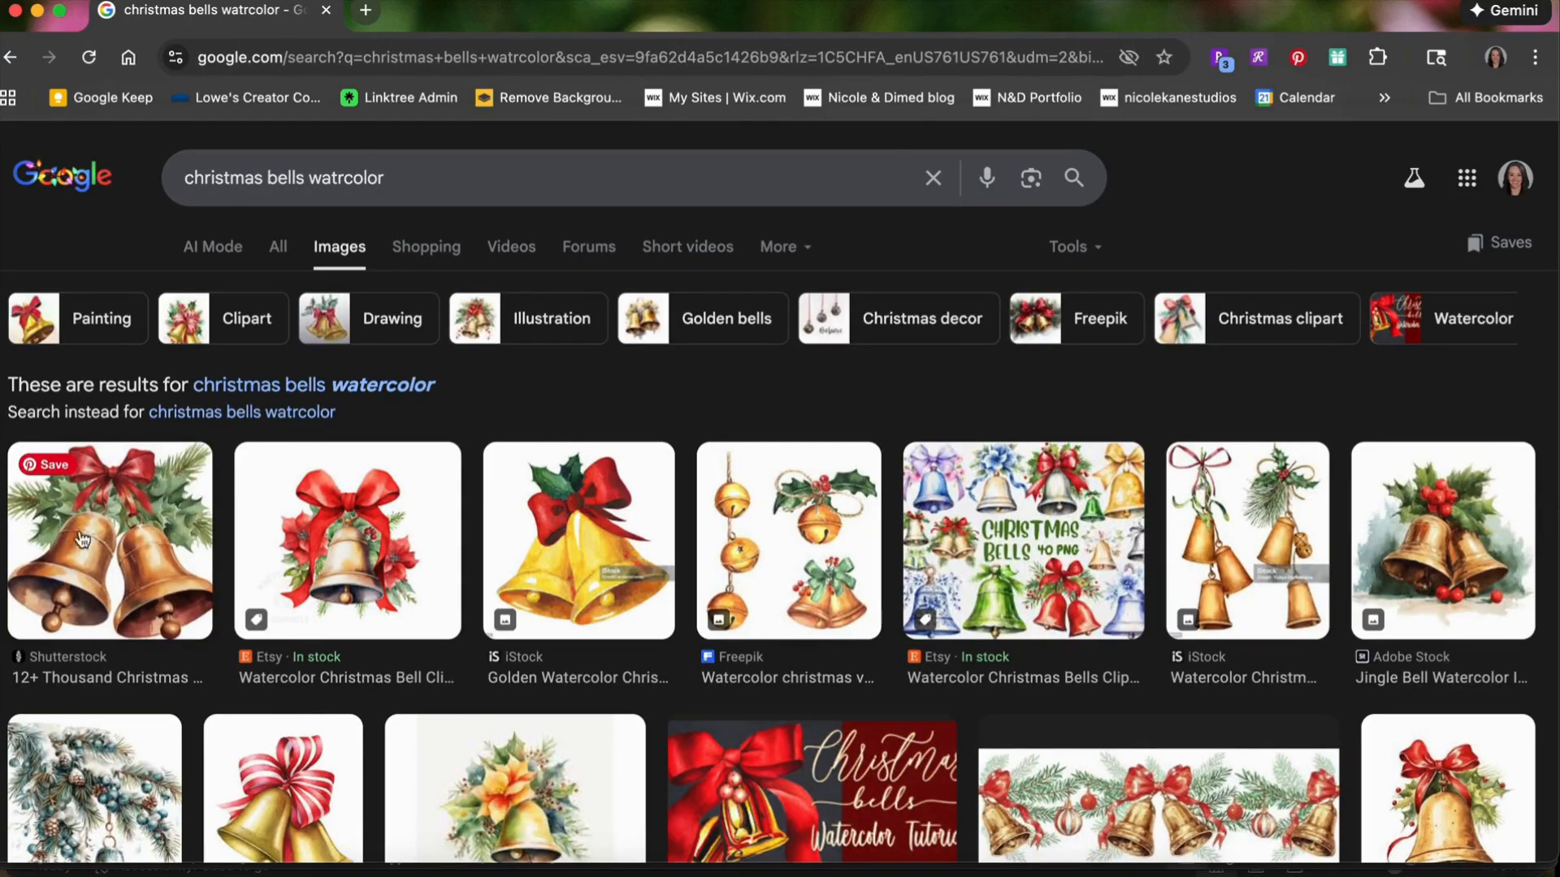
# Step: Open the first result, the Shutterstock watercolor of two bells with a red bow, and copy its image
pyautogui.click(104, 528)
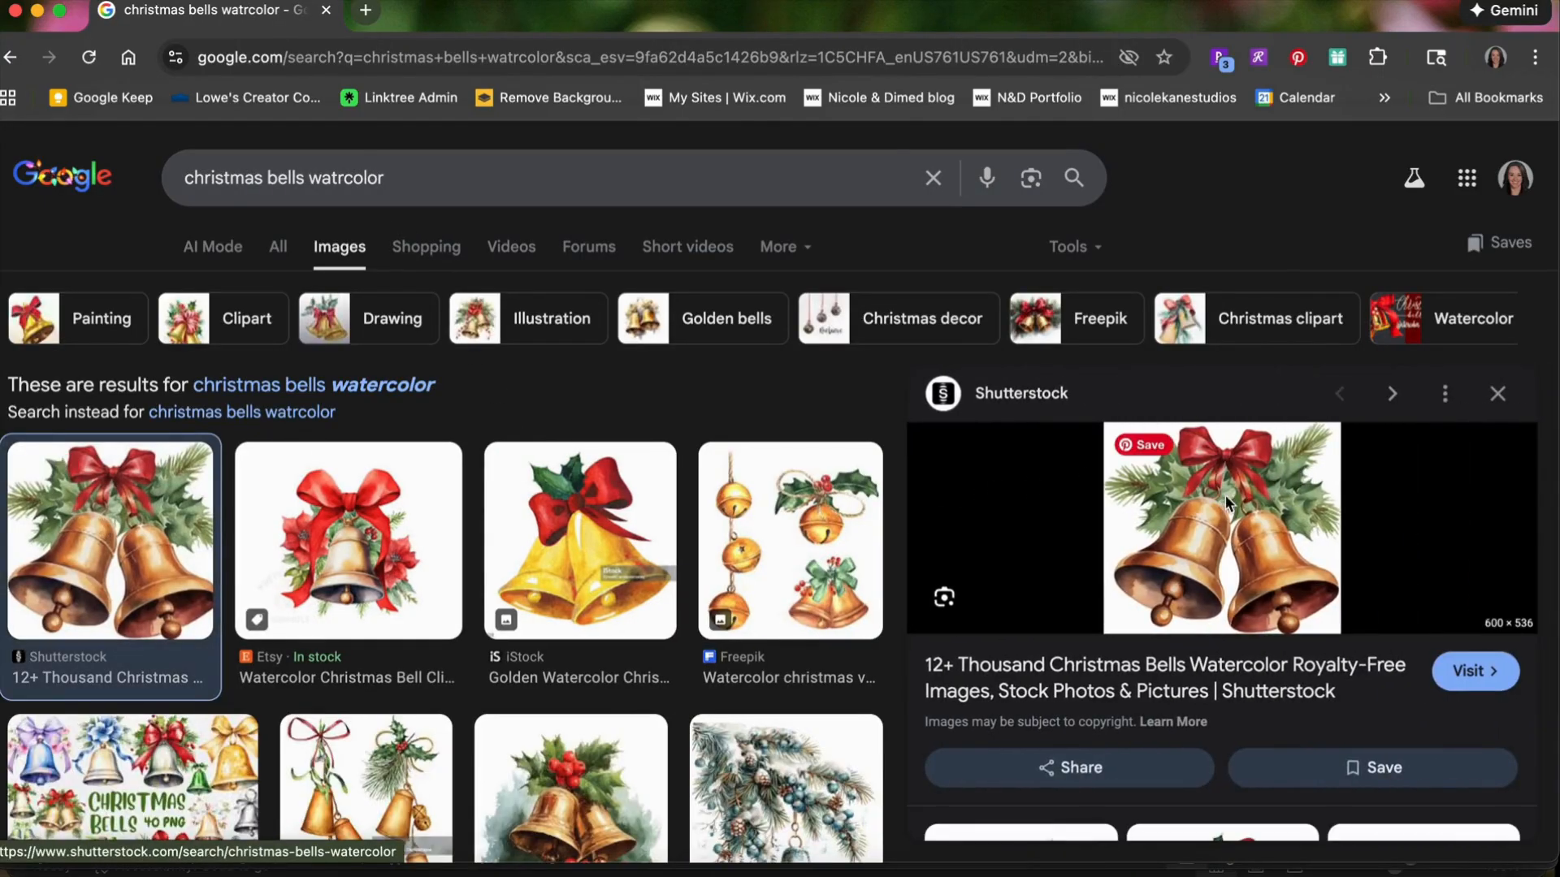
pyautogui.rightClick(1228, 504)
pyautogui.click(1373, 733)
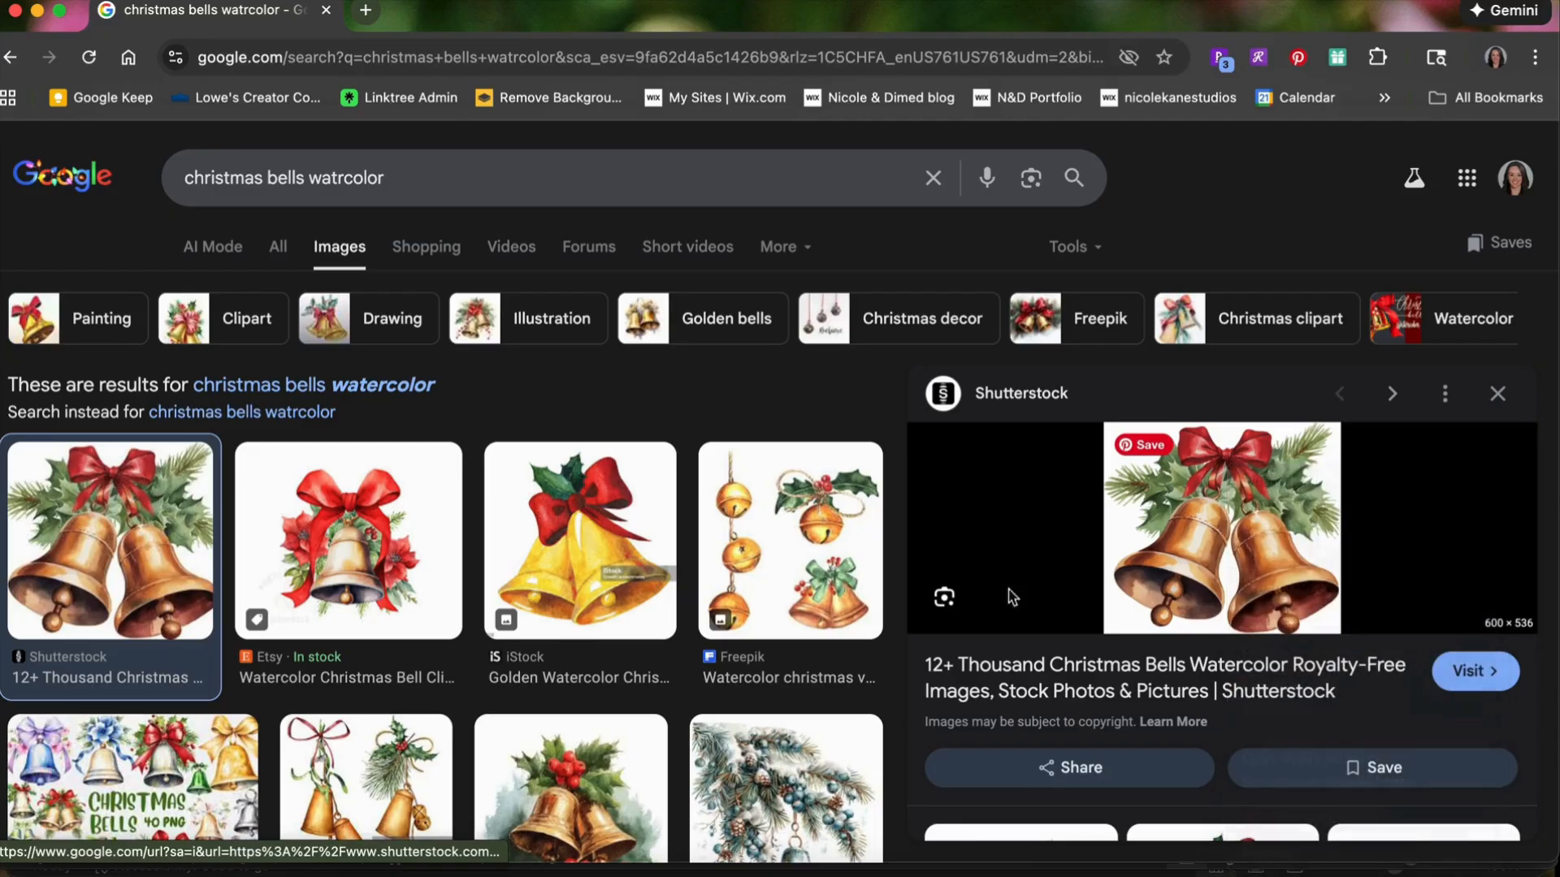
# Step: Open the remove.bg upload page in a new tab and paste the copied bells image to remove its background
pyautogui.click(367, 11)
pyautogui.click(557, 97)
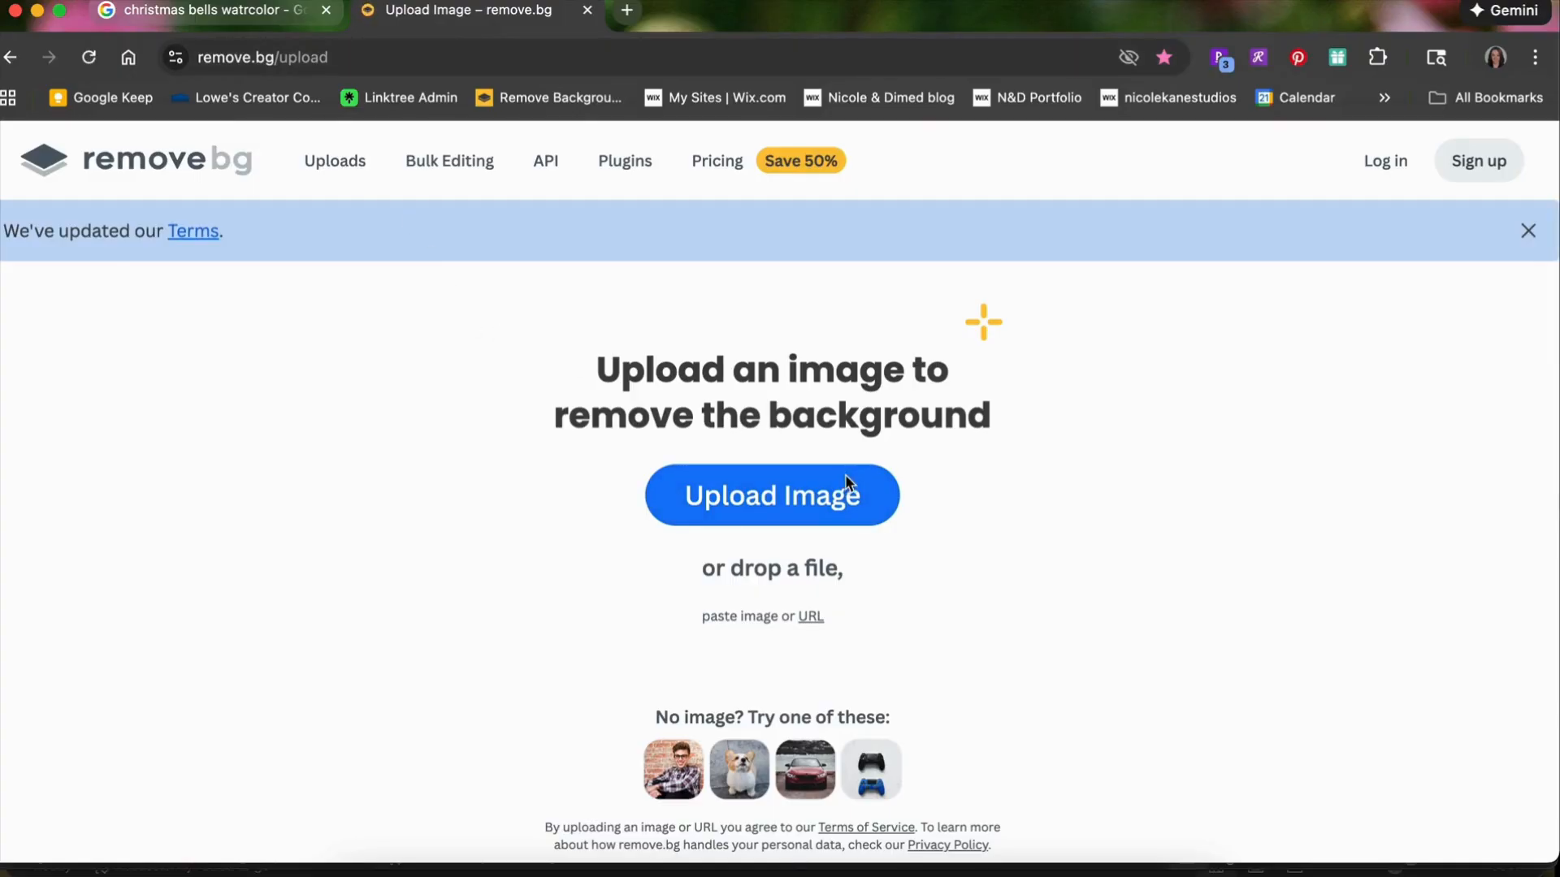
pyautogui.press('super+v')
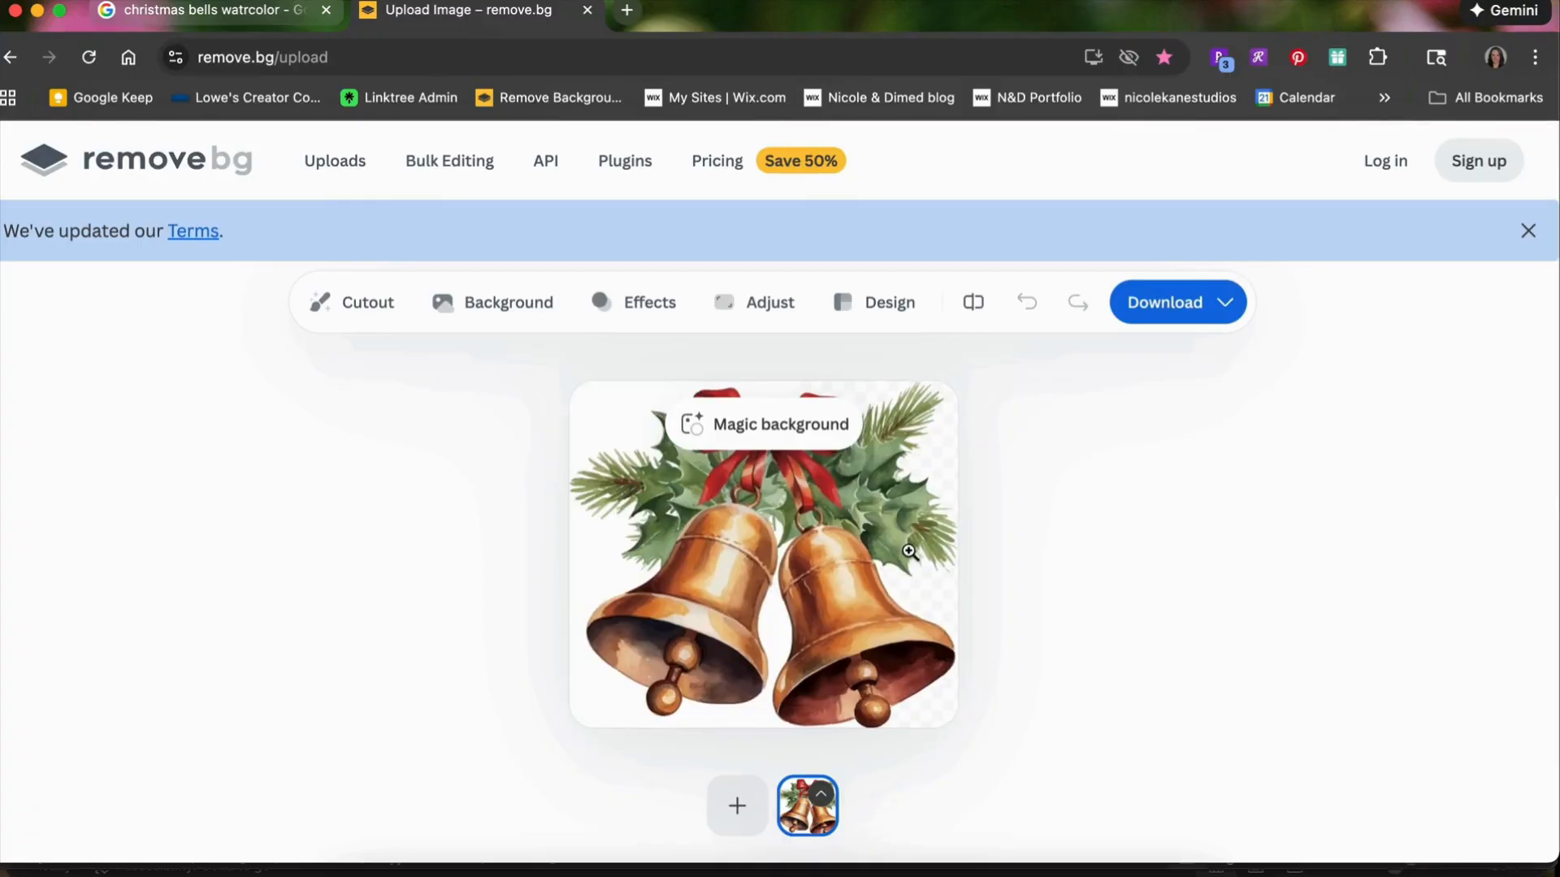
# Step: Copy the background-free bells image, switch to Word, and paste it into the envelope document
pyautogui.rightClick(798, 536)
pyautogui.click(841, 573)
pyautogui.click(916, 869)
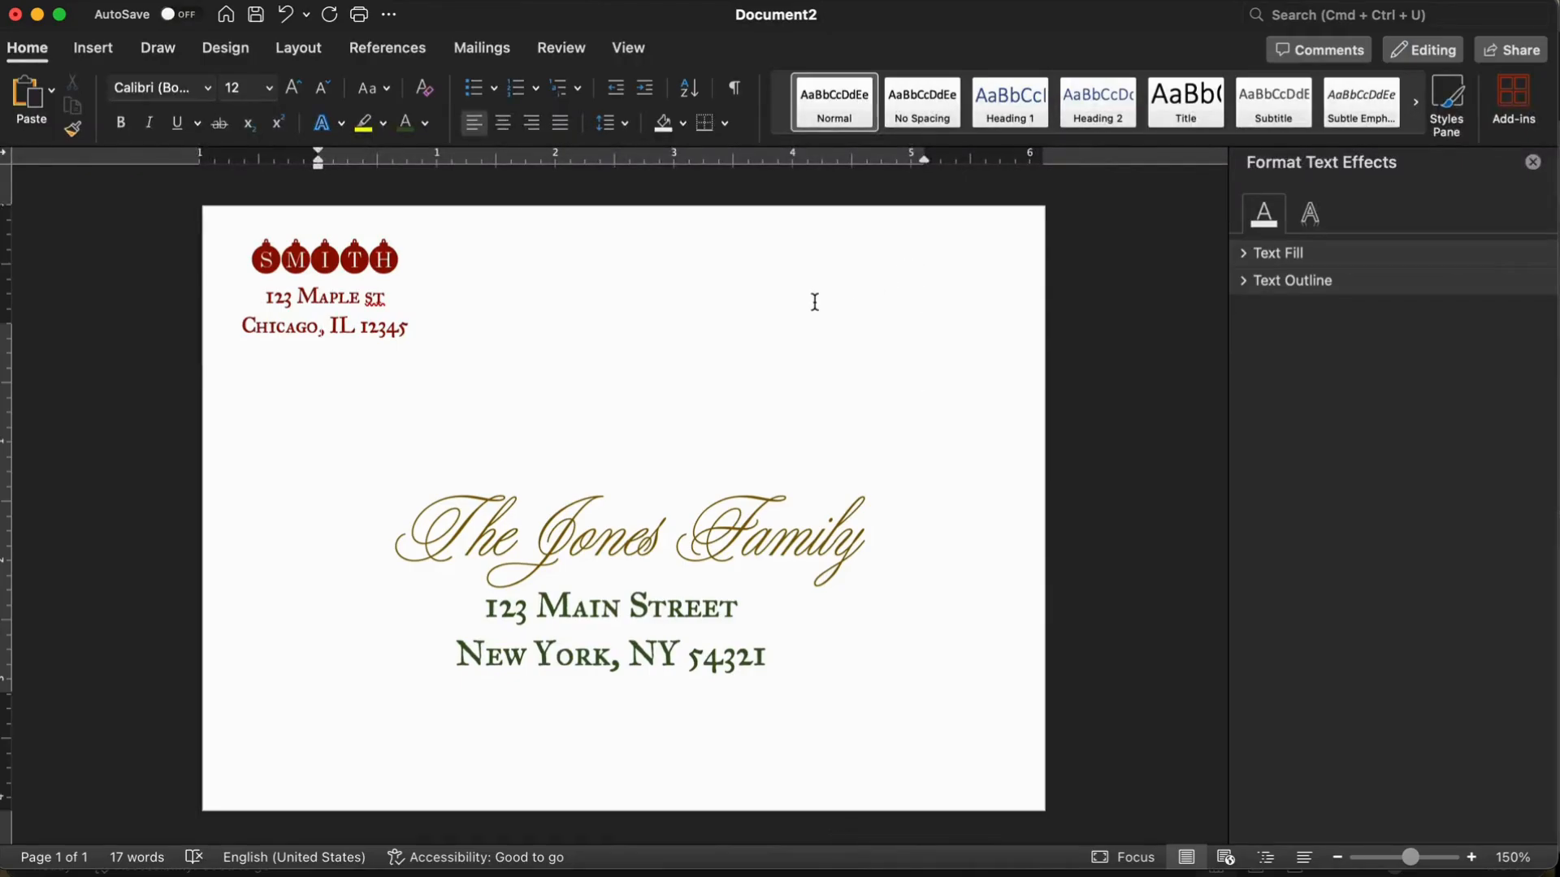
pyautogui.press('super+v')
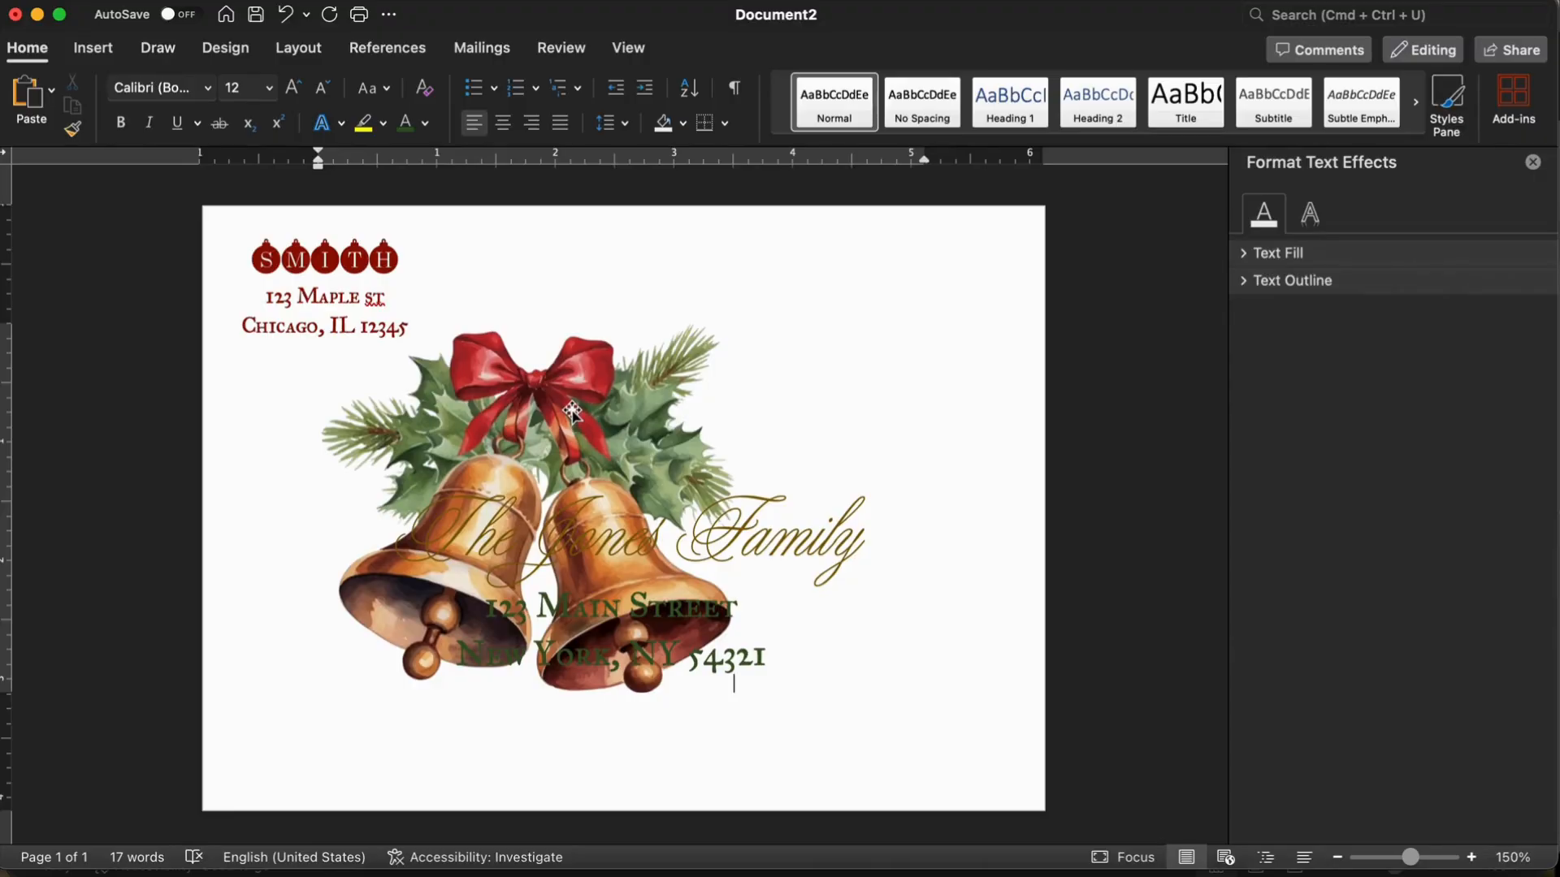
# Step: Try to move the pasted bells picture to the blank area at the envelope's upper right
pyautogui.click(609, 403)
pyautogui.moveTo(557, 409); pyautogui.dragTo(834, 352)
pyautogui.click(904, 346)
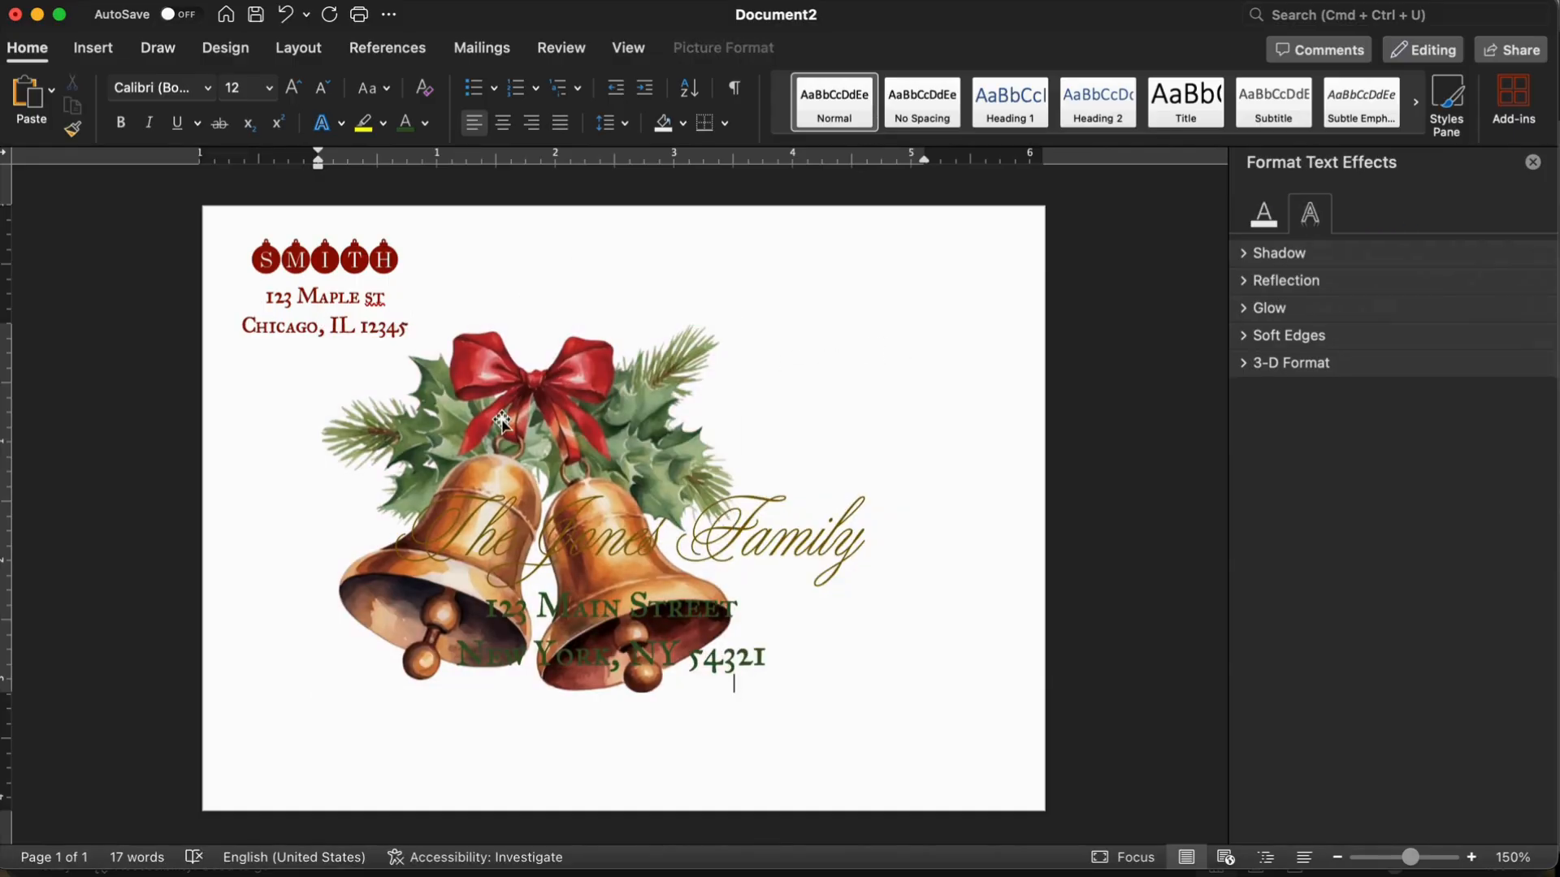
# Step: Set the bells picture's text wrapping to Behind Text
pyautogui.click(533, 416)
pyautogui.rightClick(576, 410)
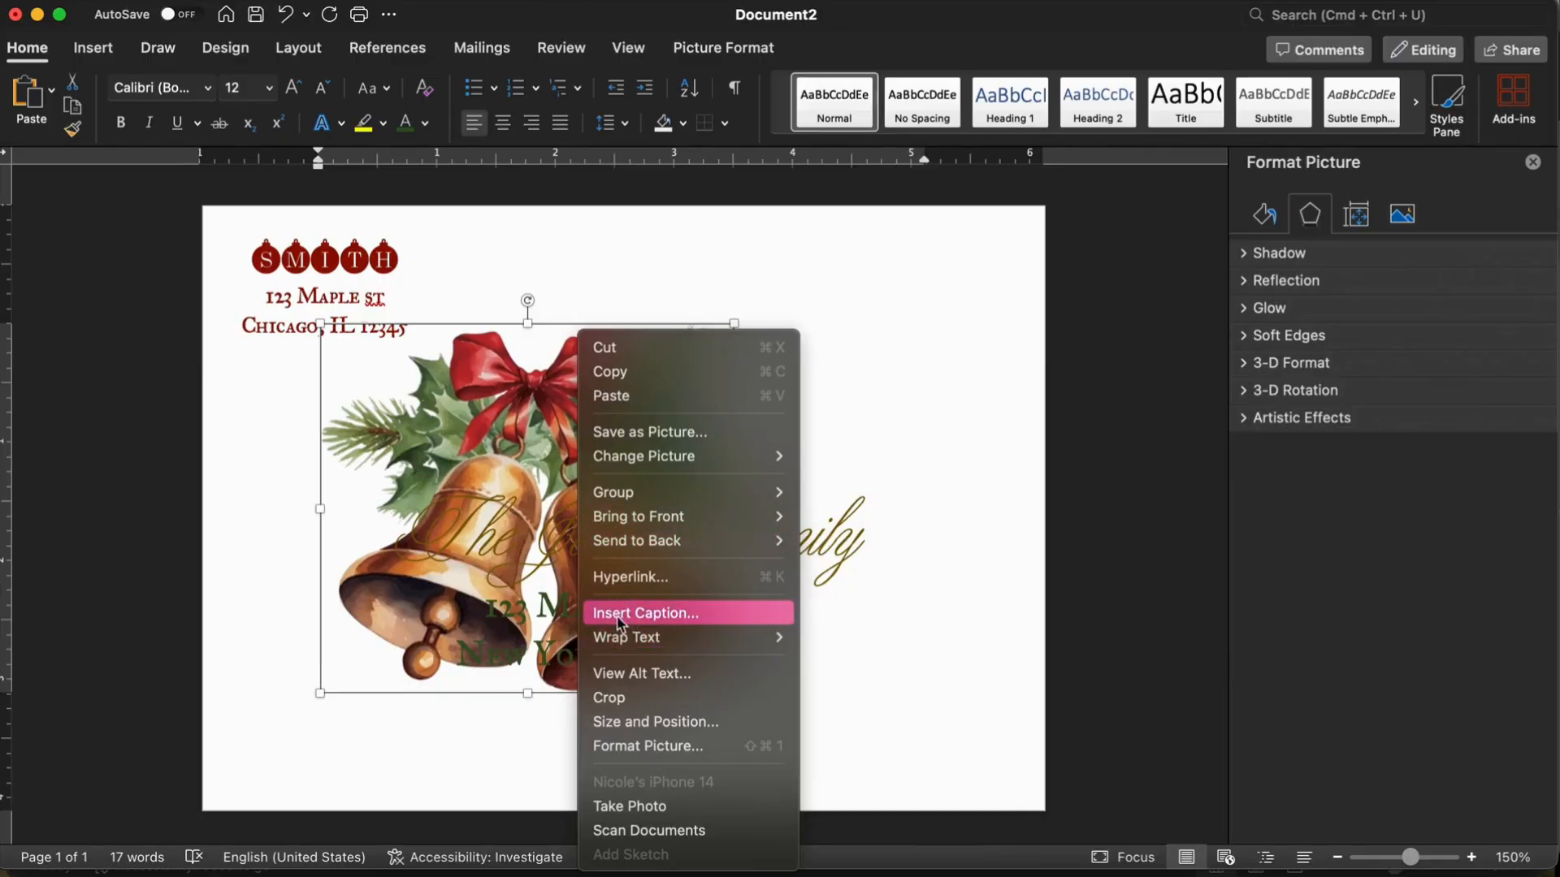
pyautogui.moveTo(682, 637)
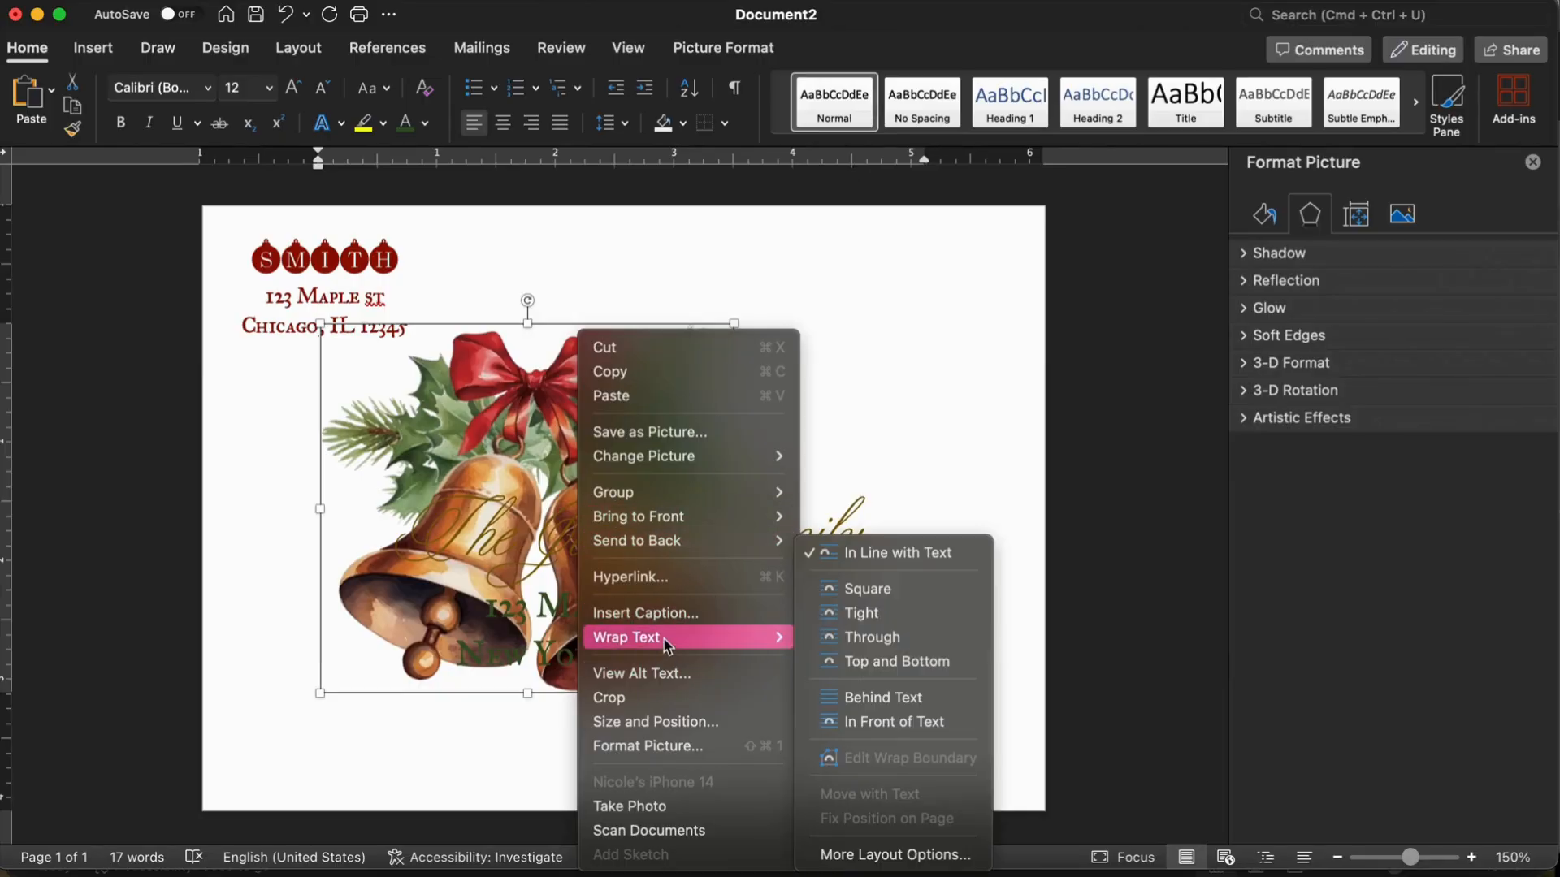
pyautogui.click(882, 697)
# Step: Shrink the bells picture to about 1.84" high by 2.06" wide and place it upright above the recipient's name
pyautogui.moveTo(533, 331); pyautogui.dragTo(820, 265)
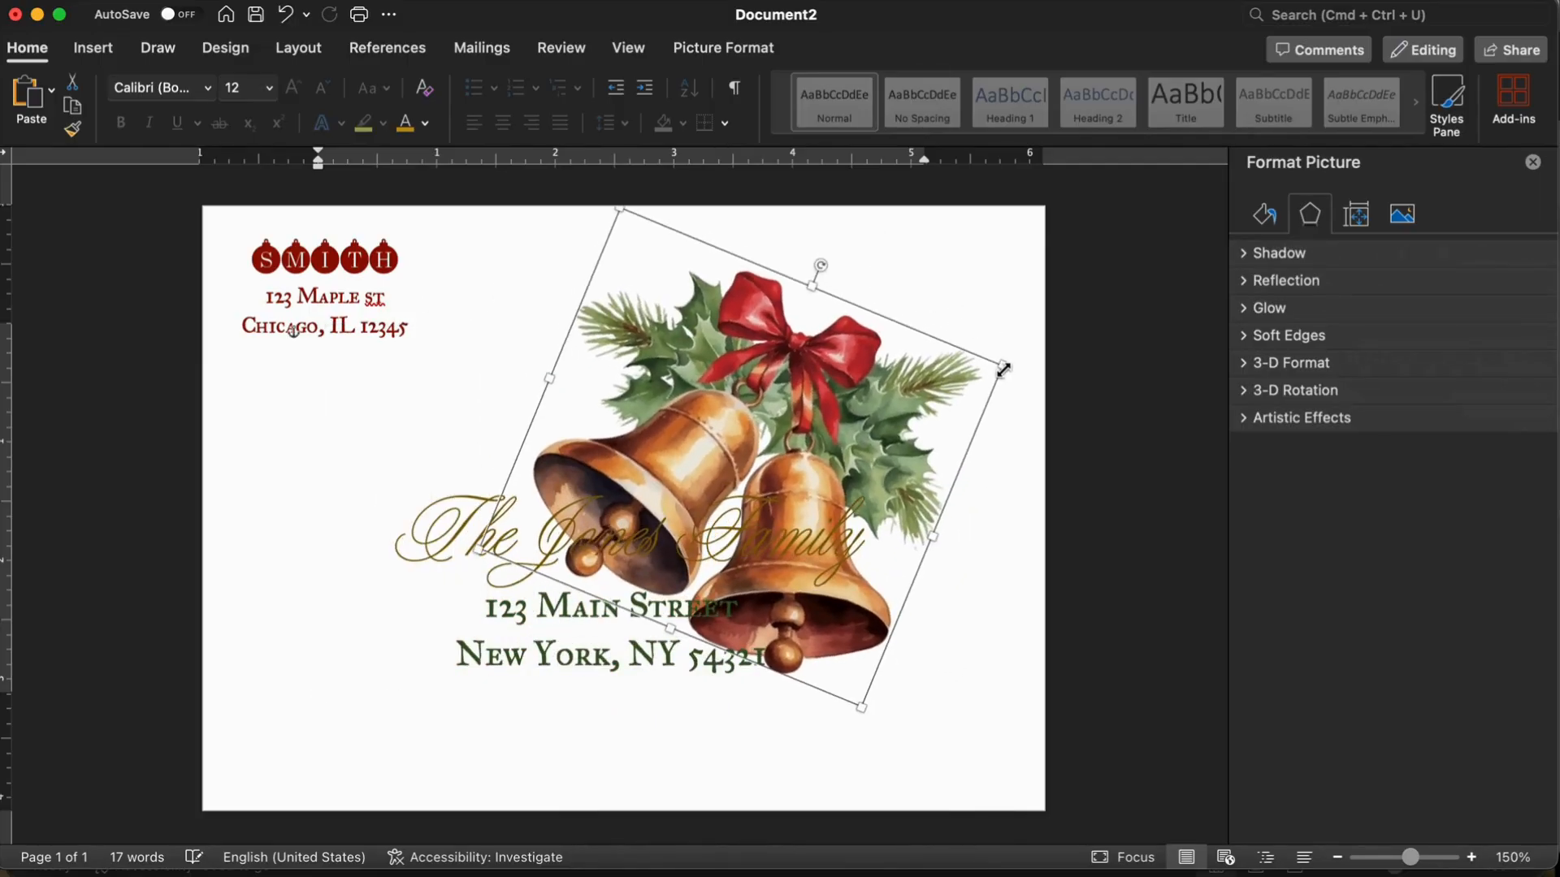
pyautogui.moveTo(1003, 368); pyautogui.dragTo(831, 417)
pyautogui.moveTo(646, 428); pyautogui.dragTo(662, 326)
pyautogui.moveTo(597, 217); pyautogui.dragTo(623, 269)
pyautogui.moveTo(743, 325); pyautogui.dragTo(651, 247)
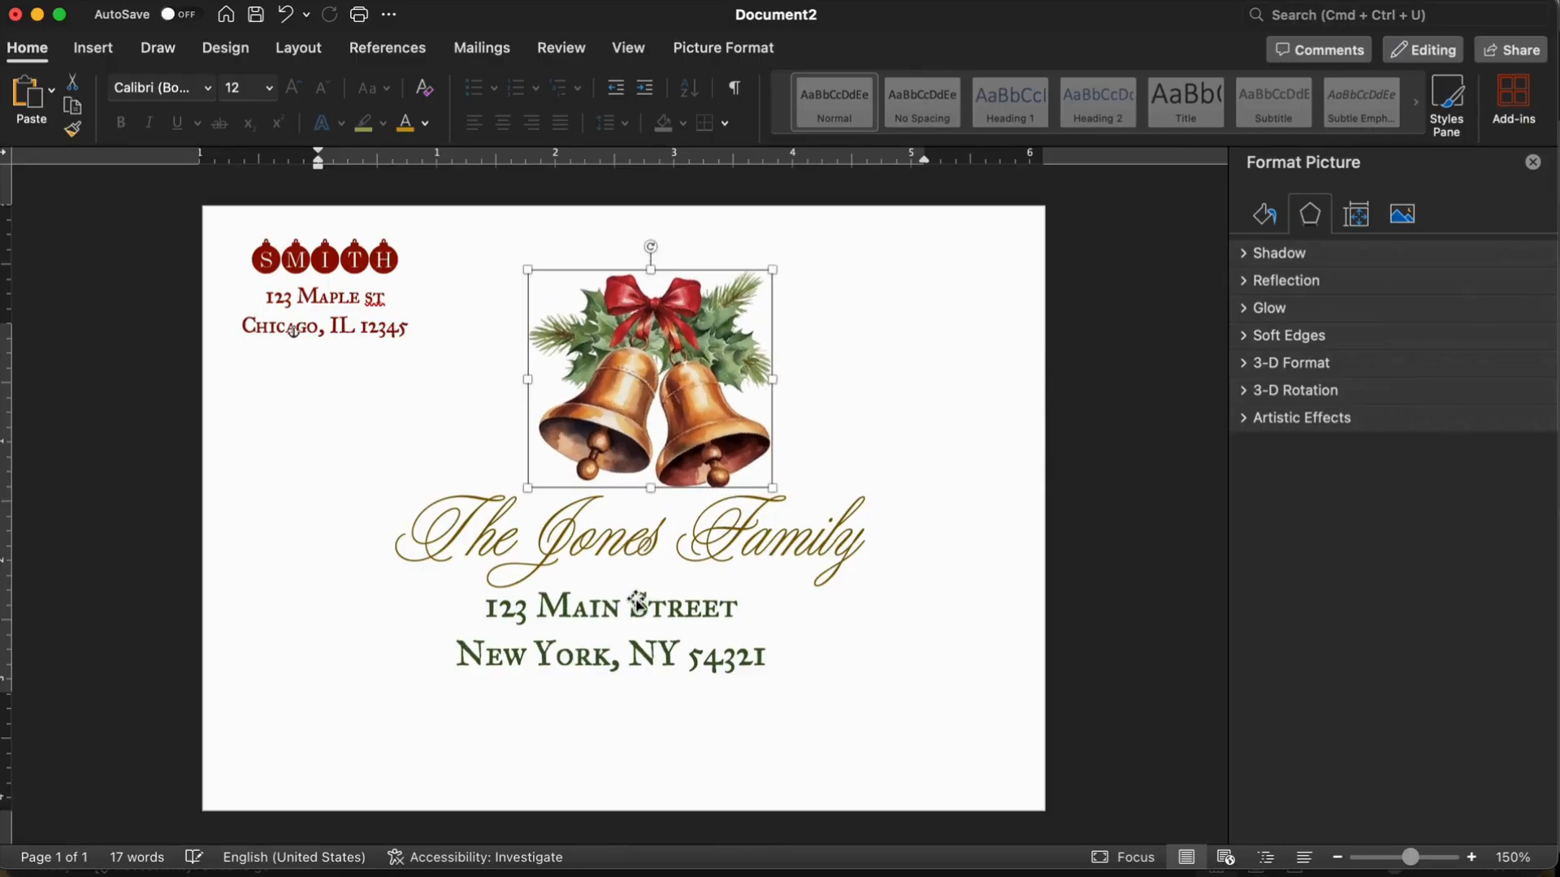
# Step: Shift the recipient's address slightly right beneath the name, and nudge the bells picture slightly left to center it above
pyautogui.moveTo(639, 605); pyautogui.dragTo(662, 606)
pyautogui.click(642, 389)
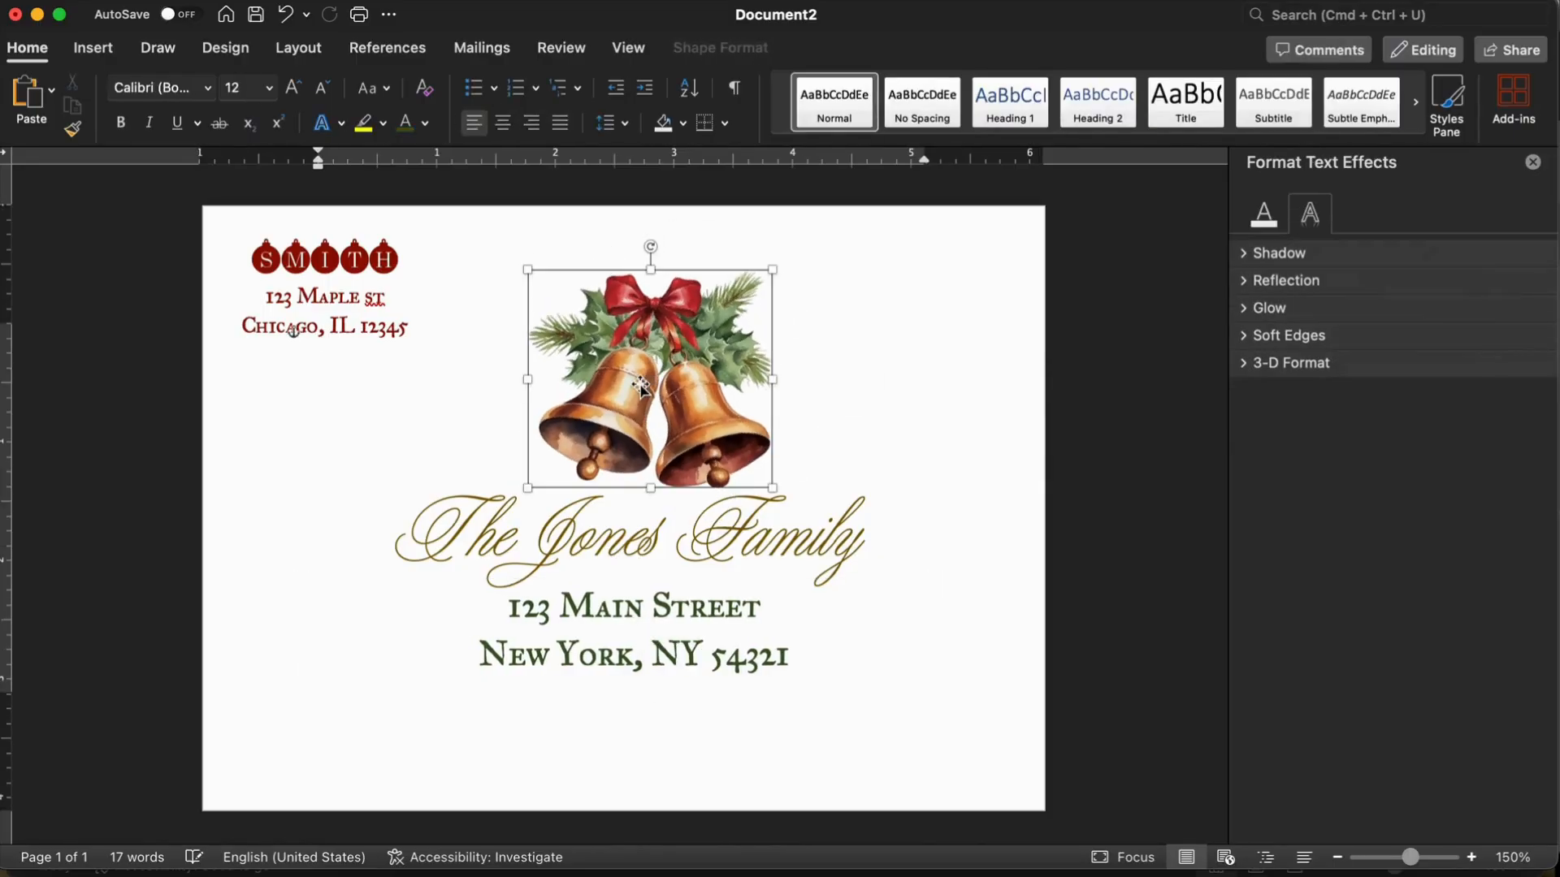
pyautogui.moveTo(642, 388); pyautogui.dragTo(625, 388)
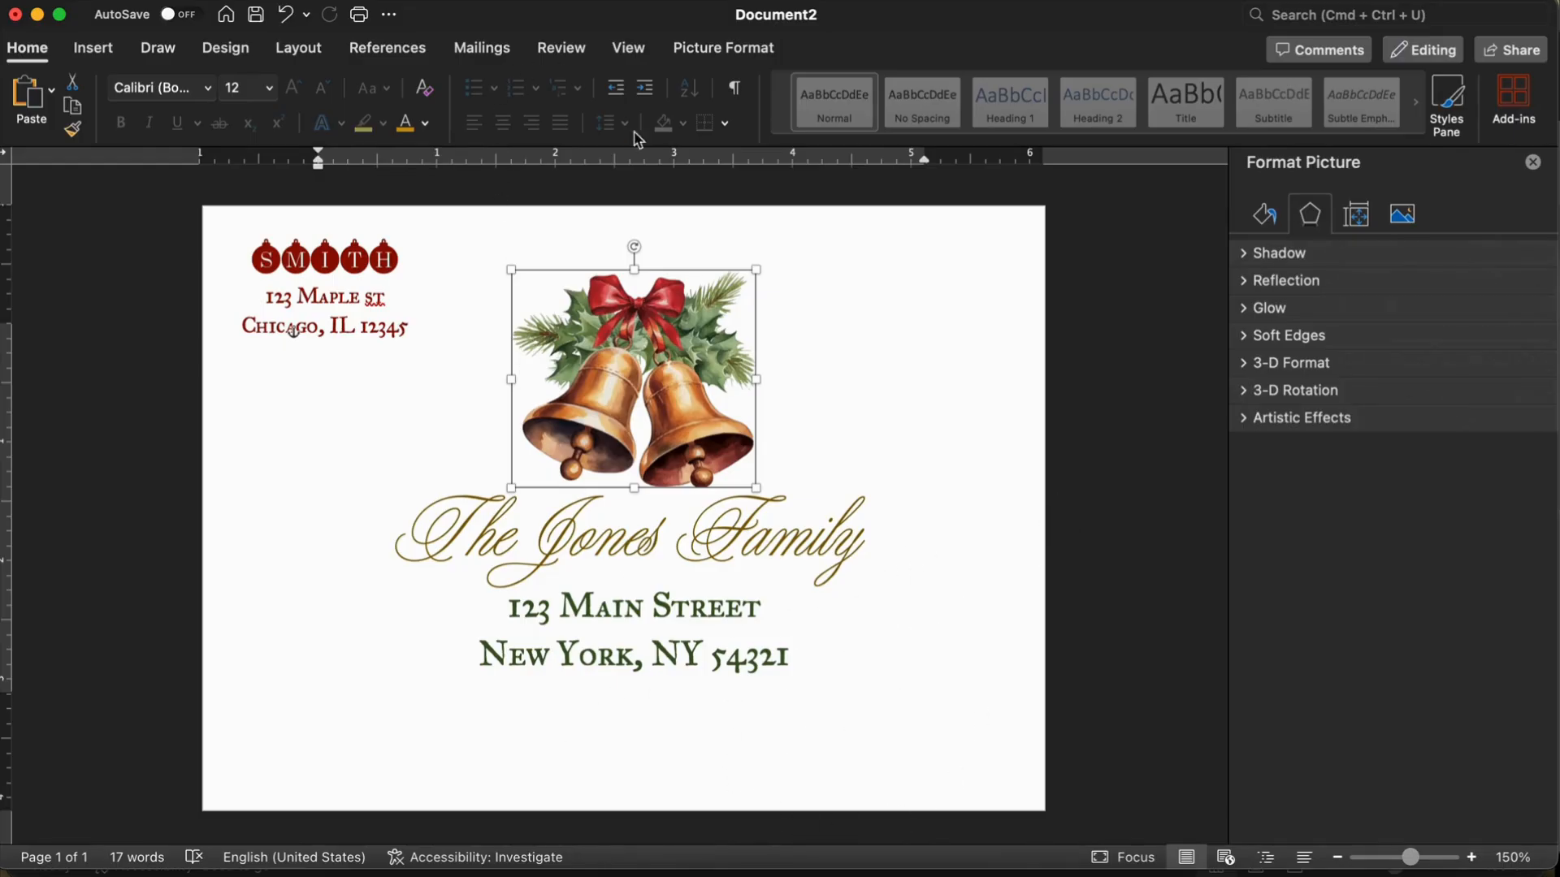
# Step: Try the dark orange recolor variation on the bells picture and undo it
pyautogui.click(715, 49)
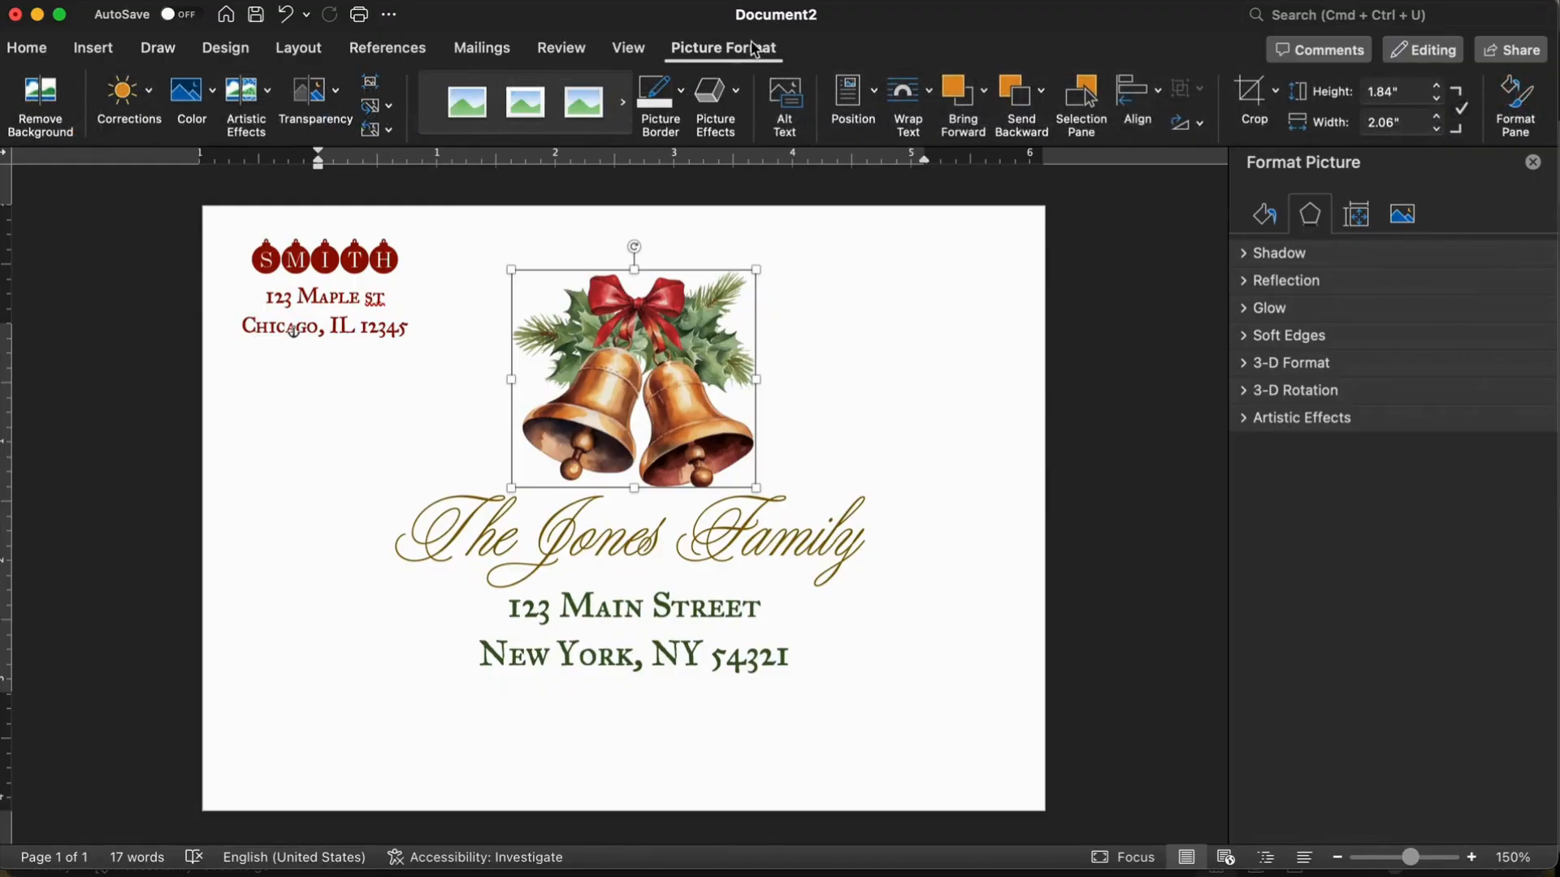
pyautogui.click(187, 91)
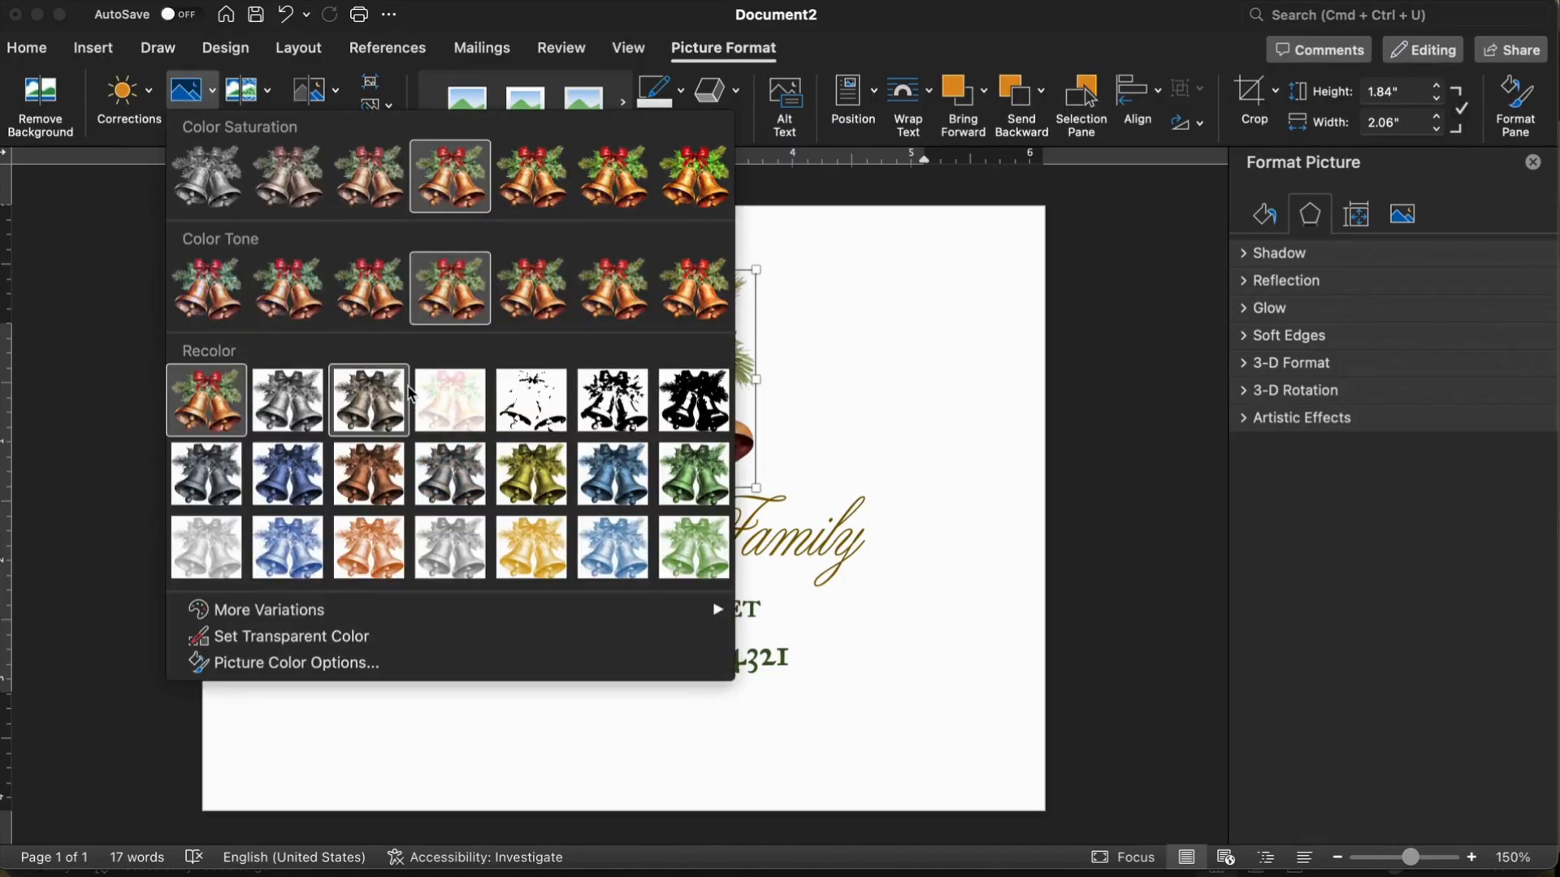
pyautogui.click(376, 489)
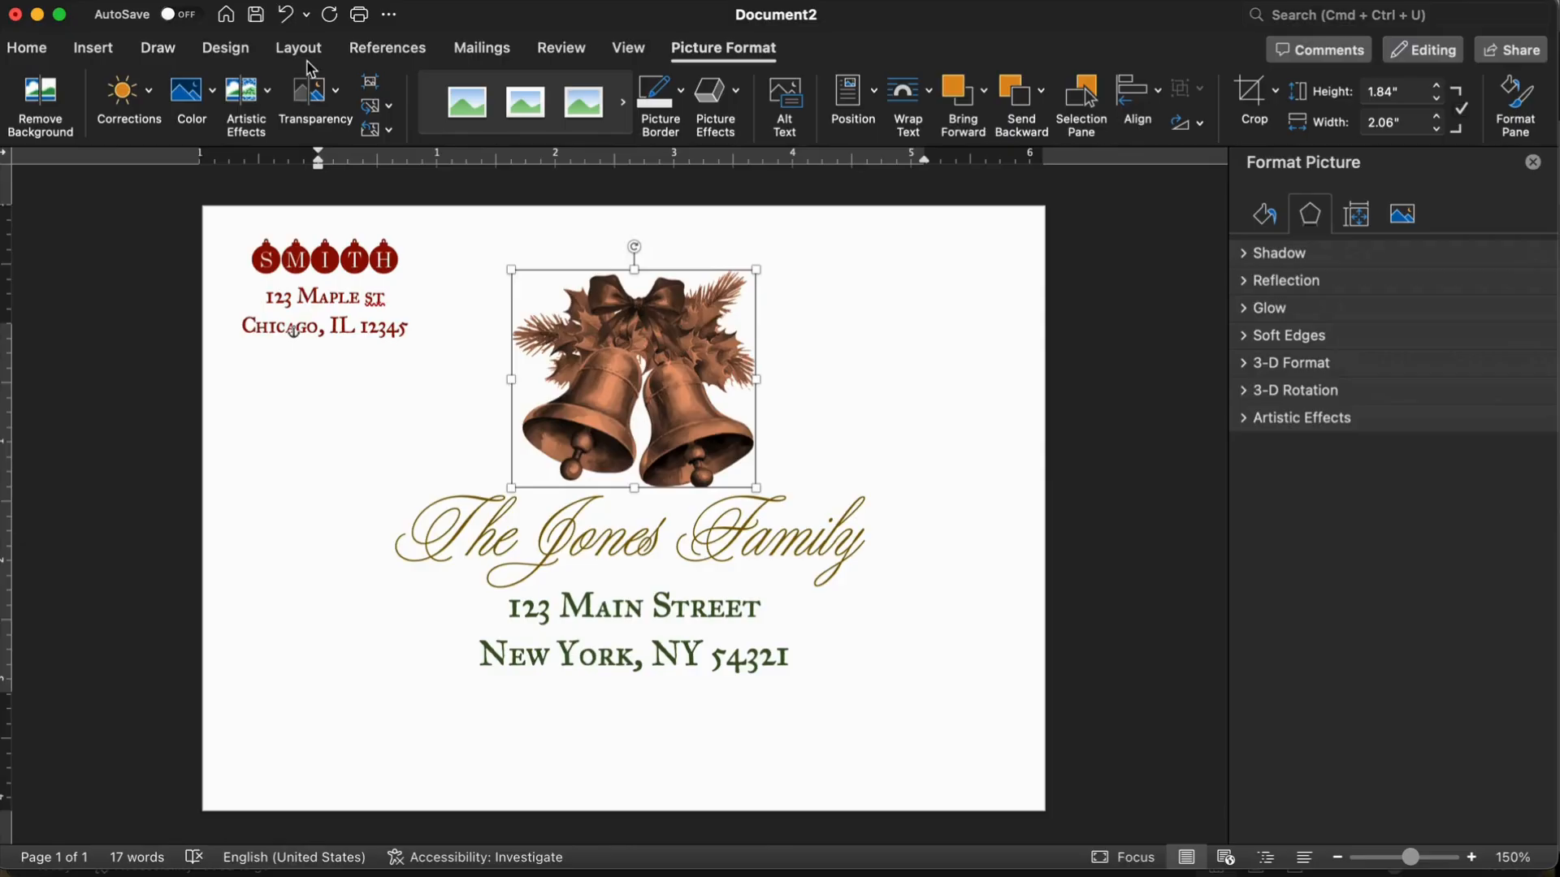
pyautogui.press('super+z')
# Step: Apply the second artistic effect in the third row of the effects gallery to the bells picture
pyautogui.click(129, 108)
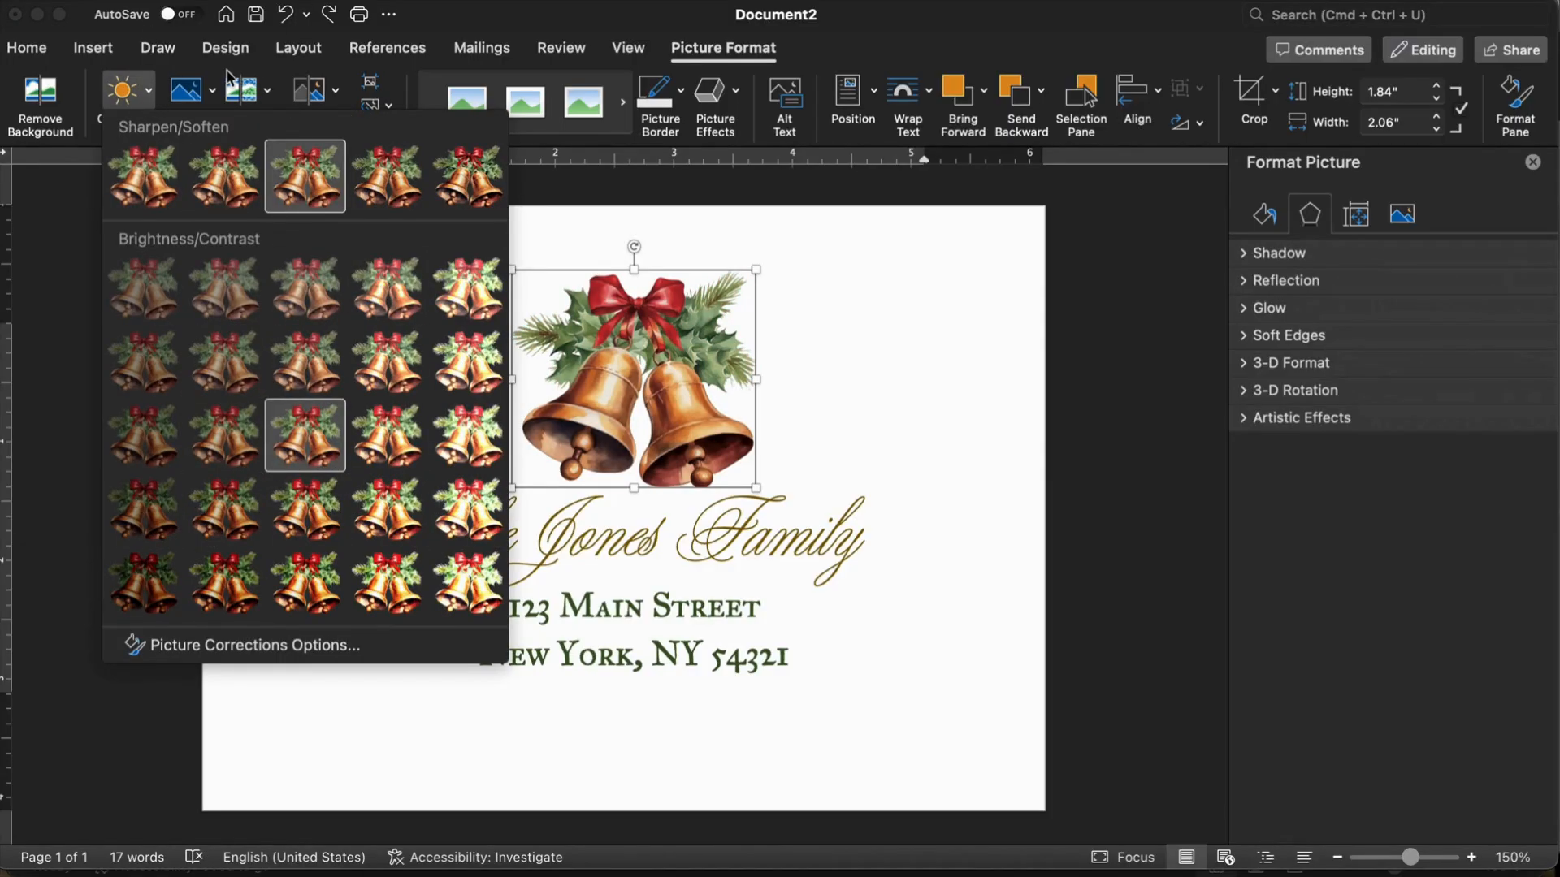
pyautogui.click(240, 88)
pyautogui.click(241, 88)
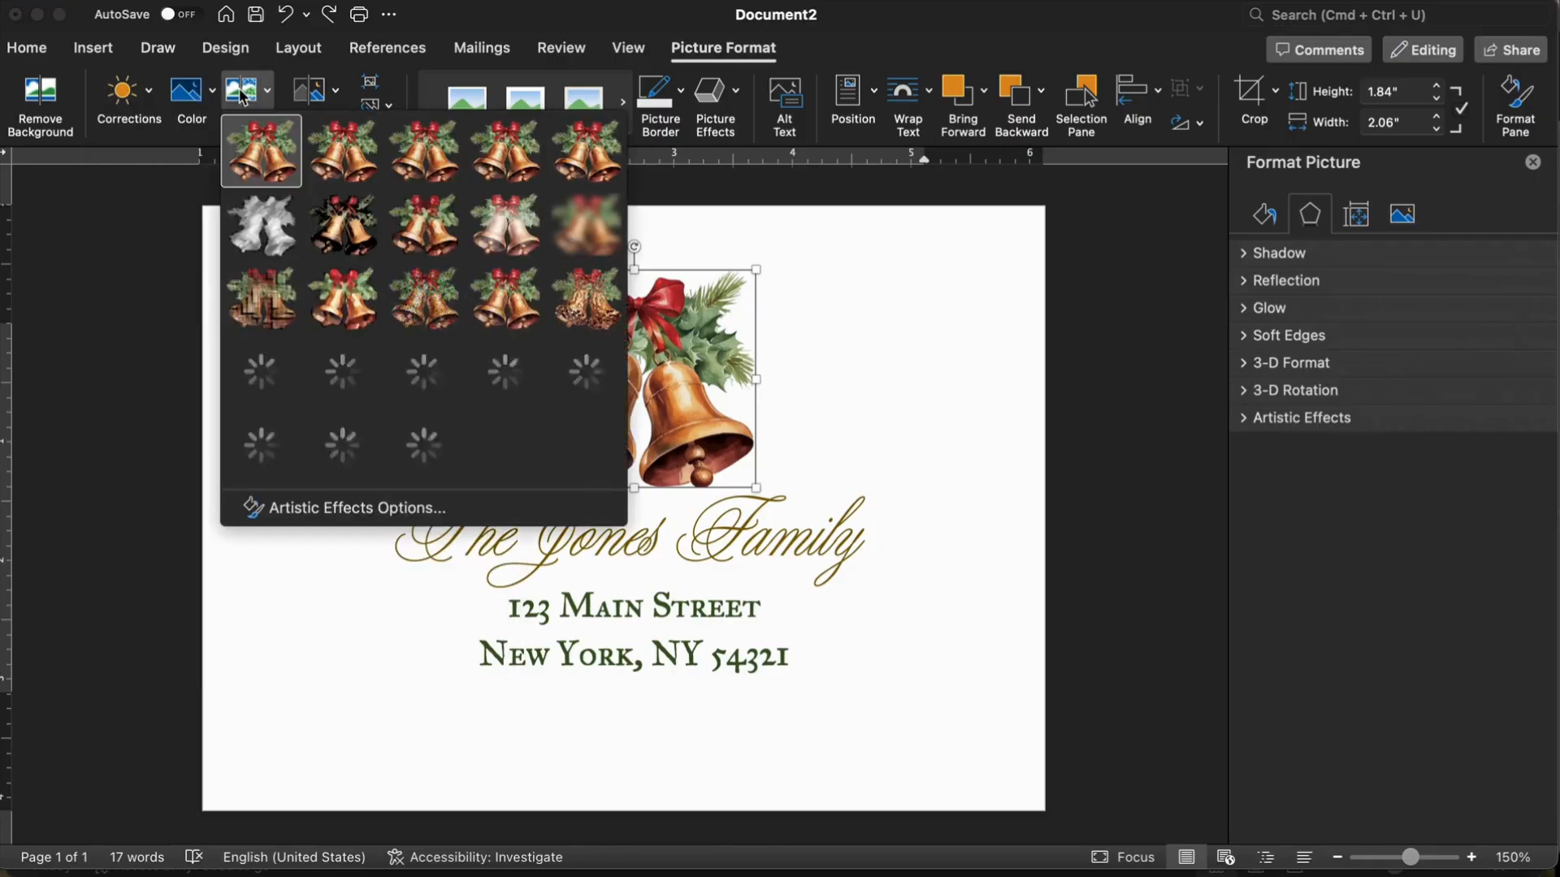
pyautogui.click(359, 290)
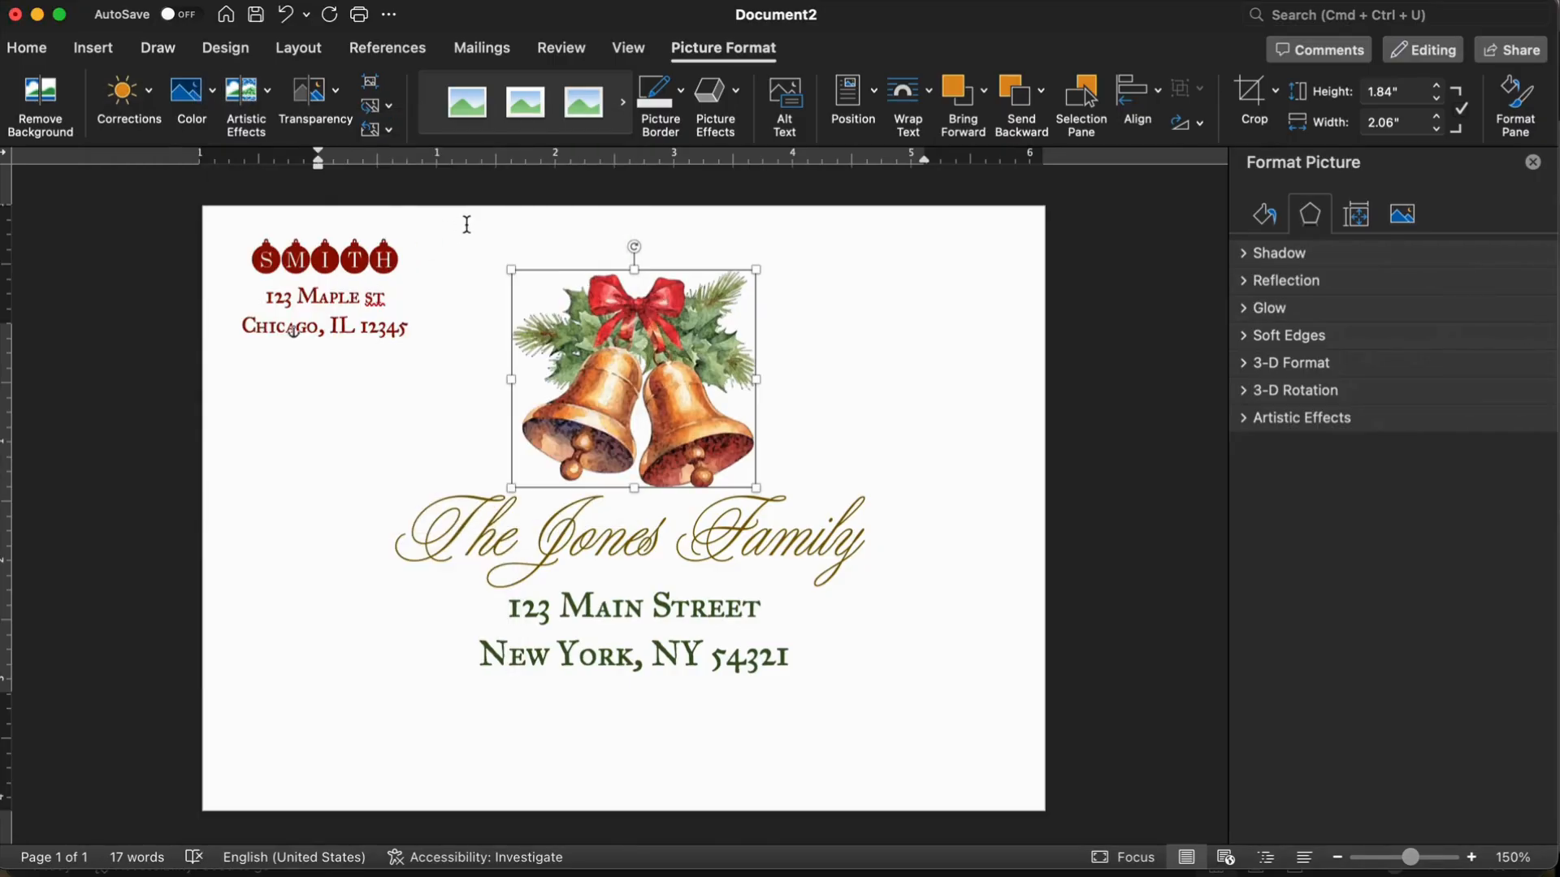
# Step: Make the bells picture semi-transparent with the fourth transparency preset, and deselect it
pyautogui.click(321, 93)
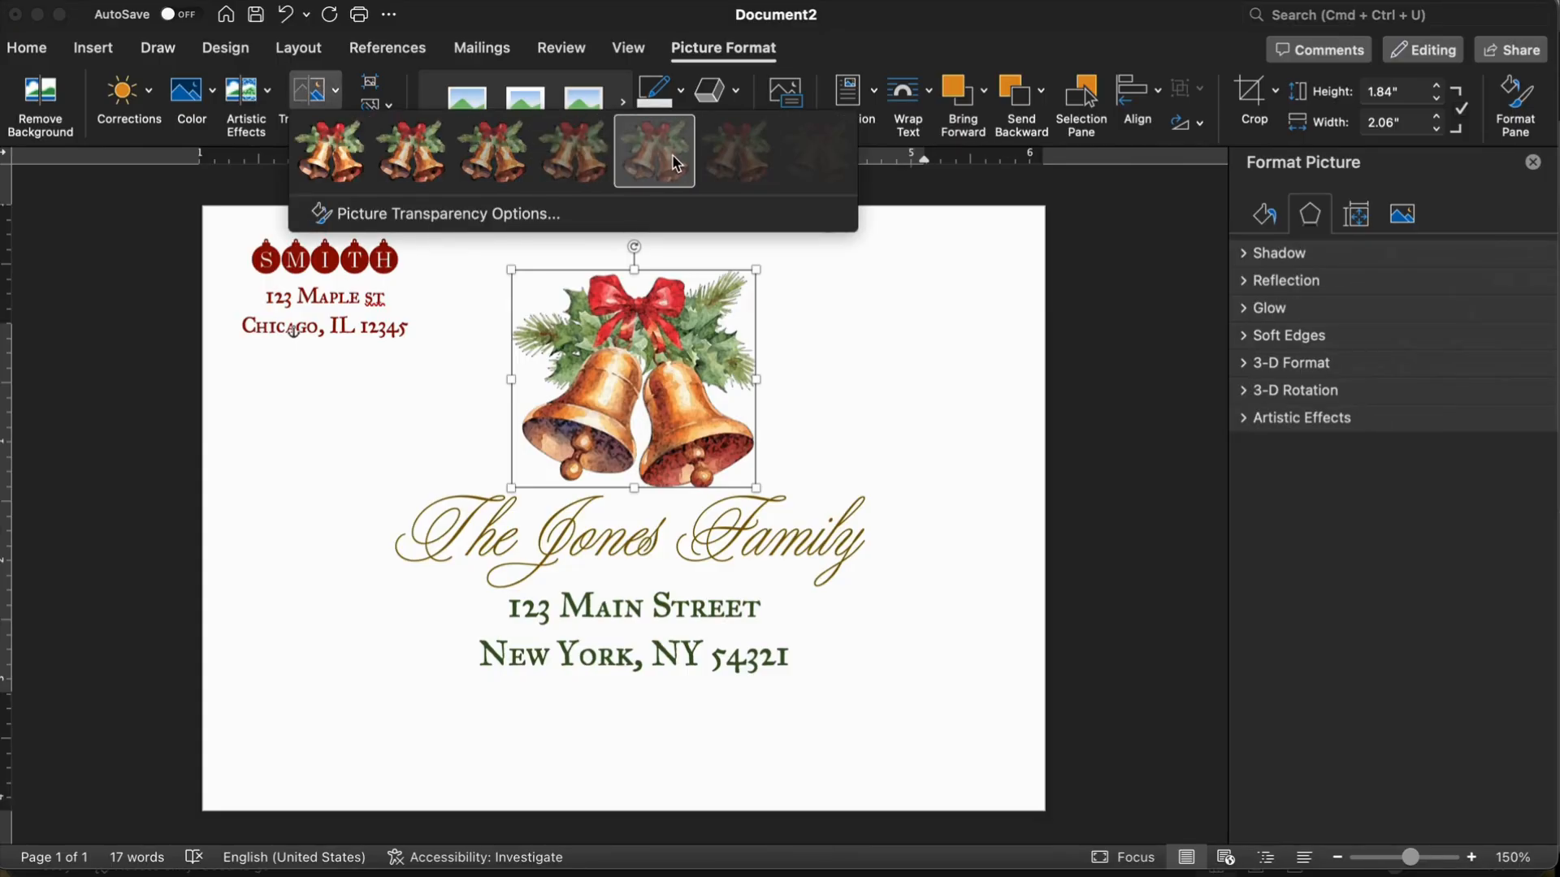
pyautogui.click(654, 159)
pyautogui.click(326, 109)
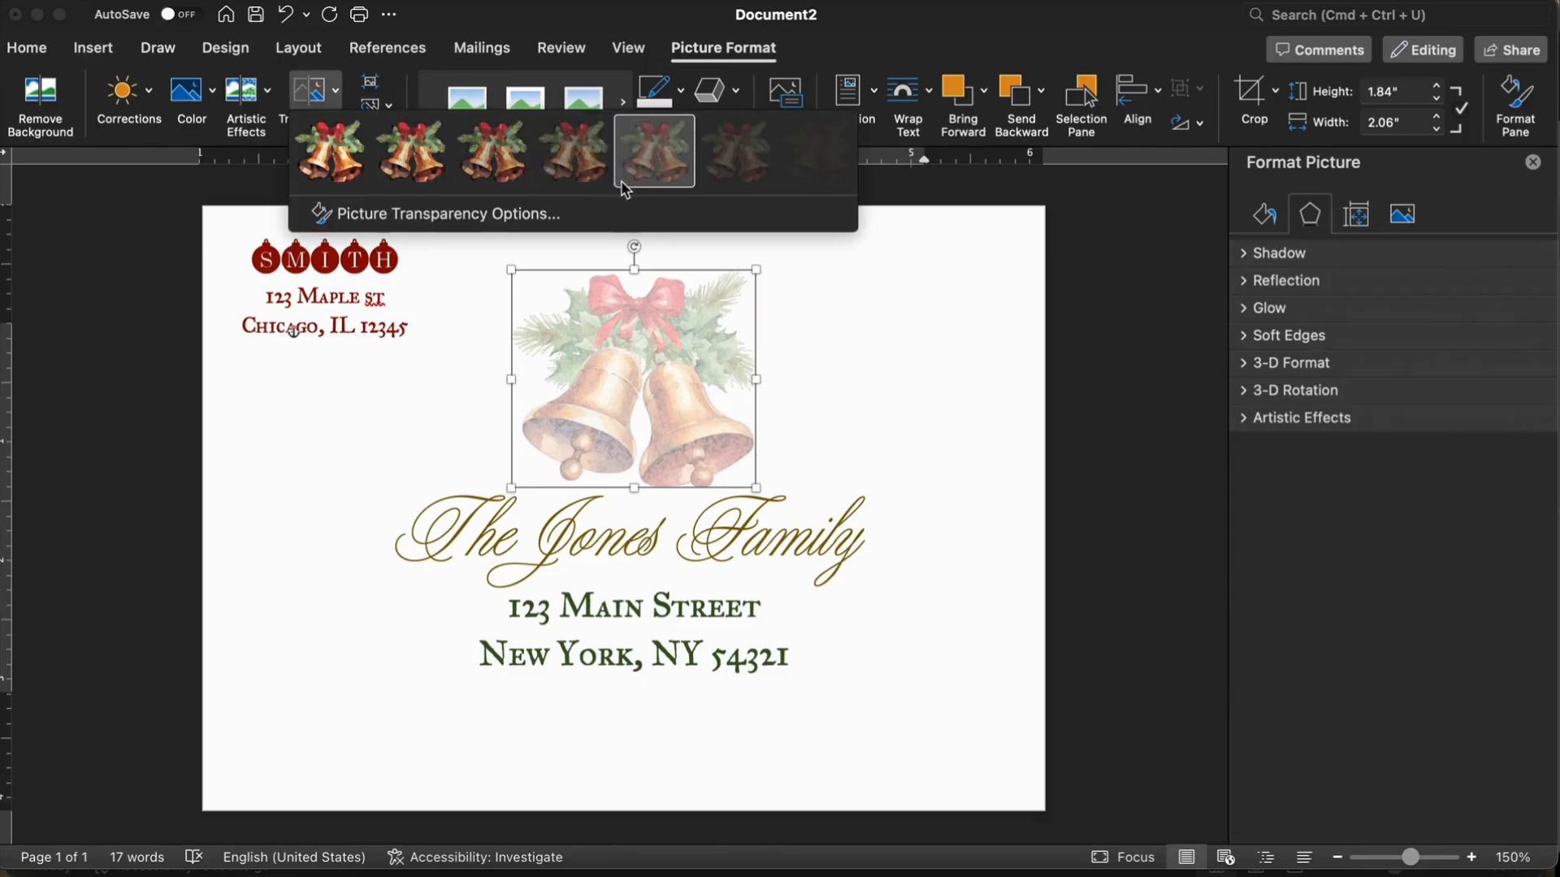
pyautogui.click(589, 161)
pyautogui.click(859, 323)
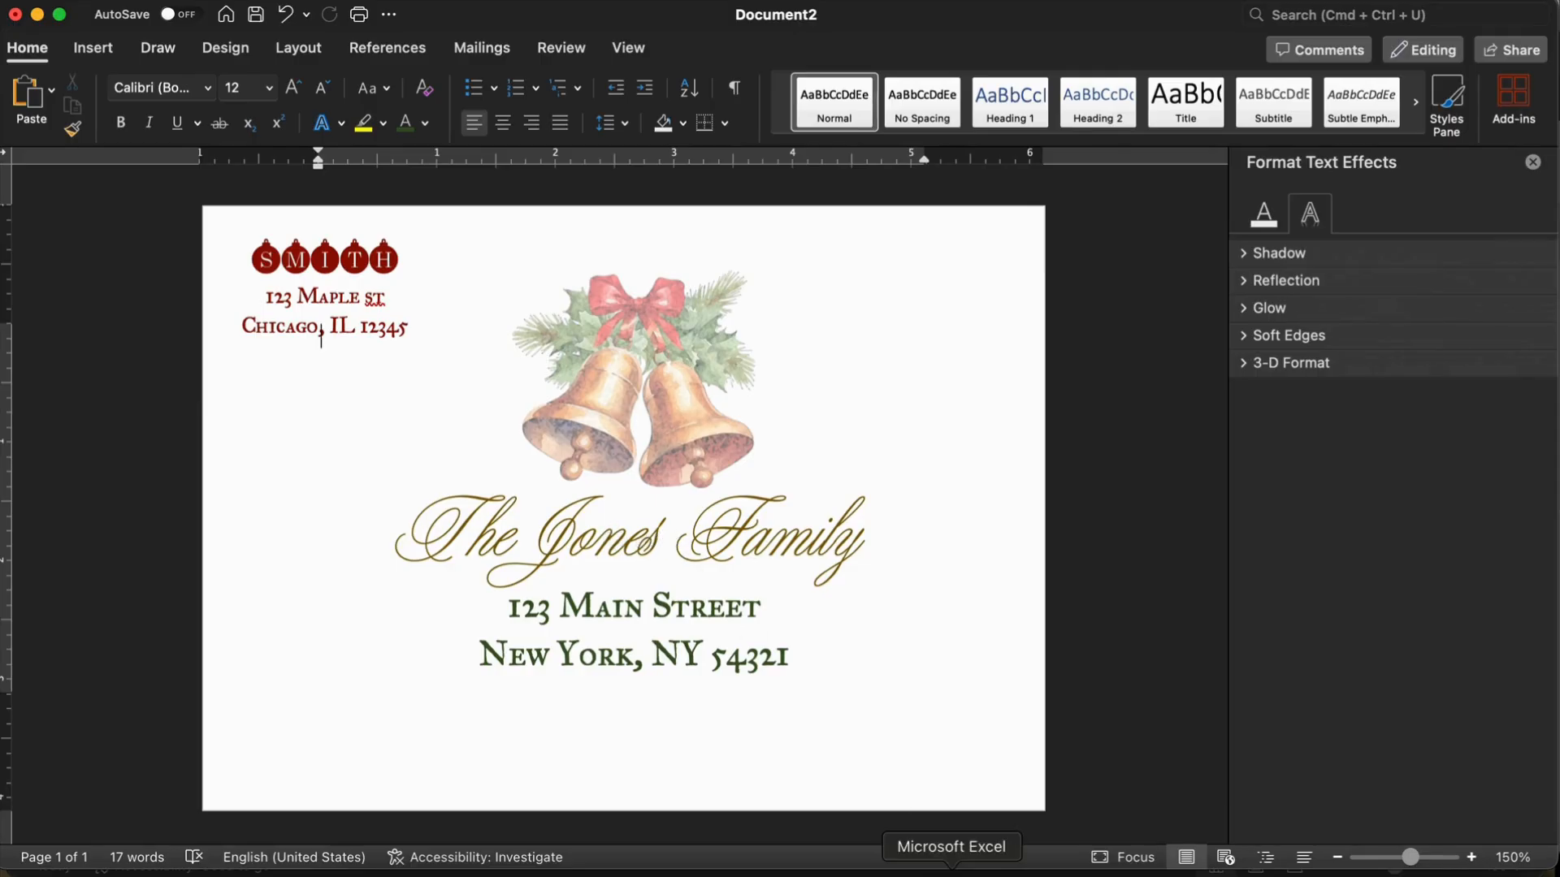
# Step: Switch to Excel, widen the first columns of the blank sheet, and enter the headers Name in A1 and Address in B1
pyautogui.click(951, 868)
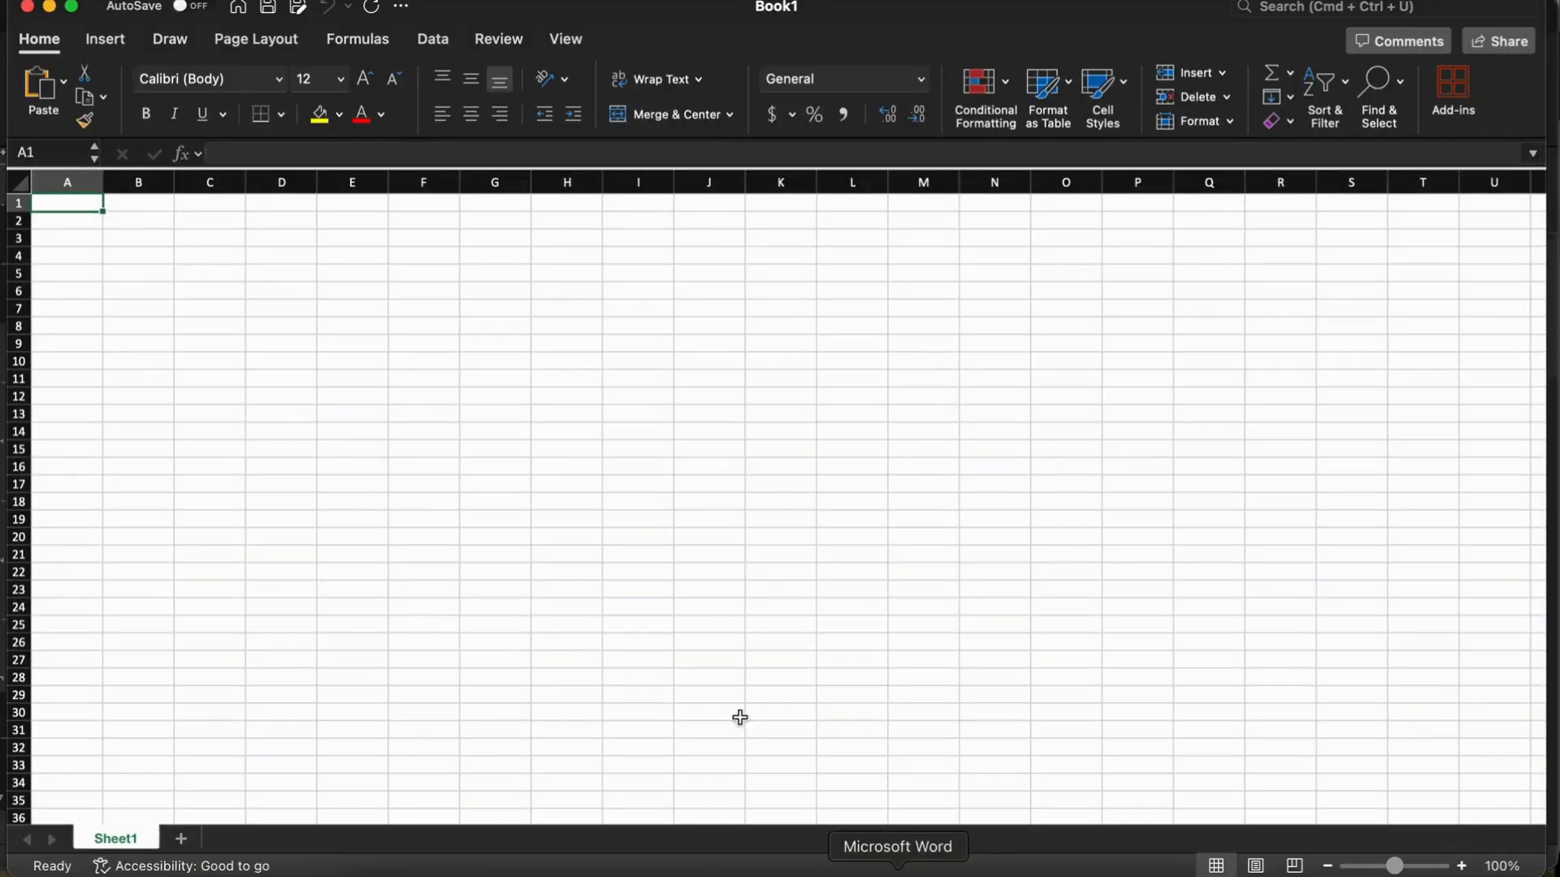
pyautogui.moveTo(103, 189); pyautogui.dragTo(507, 182)
pyautogui.write('Name')
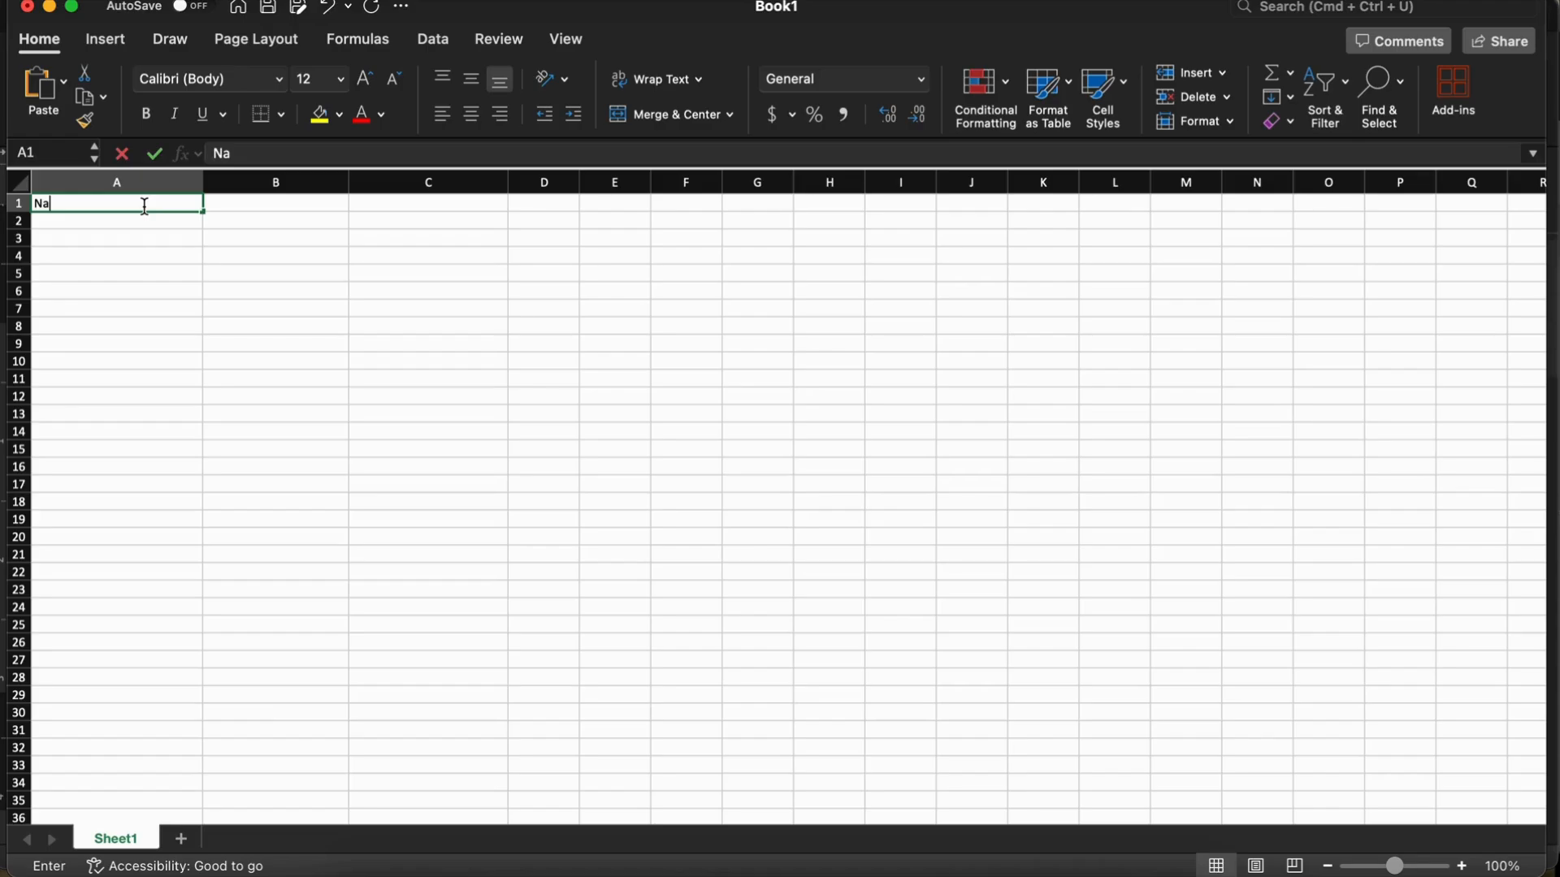
pyautogui.click(302, 203)
pyautogui.write('Addr')
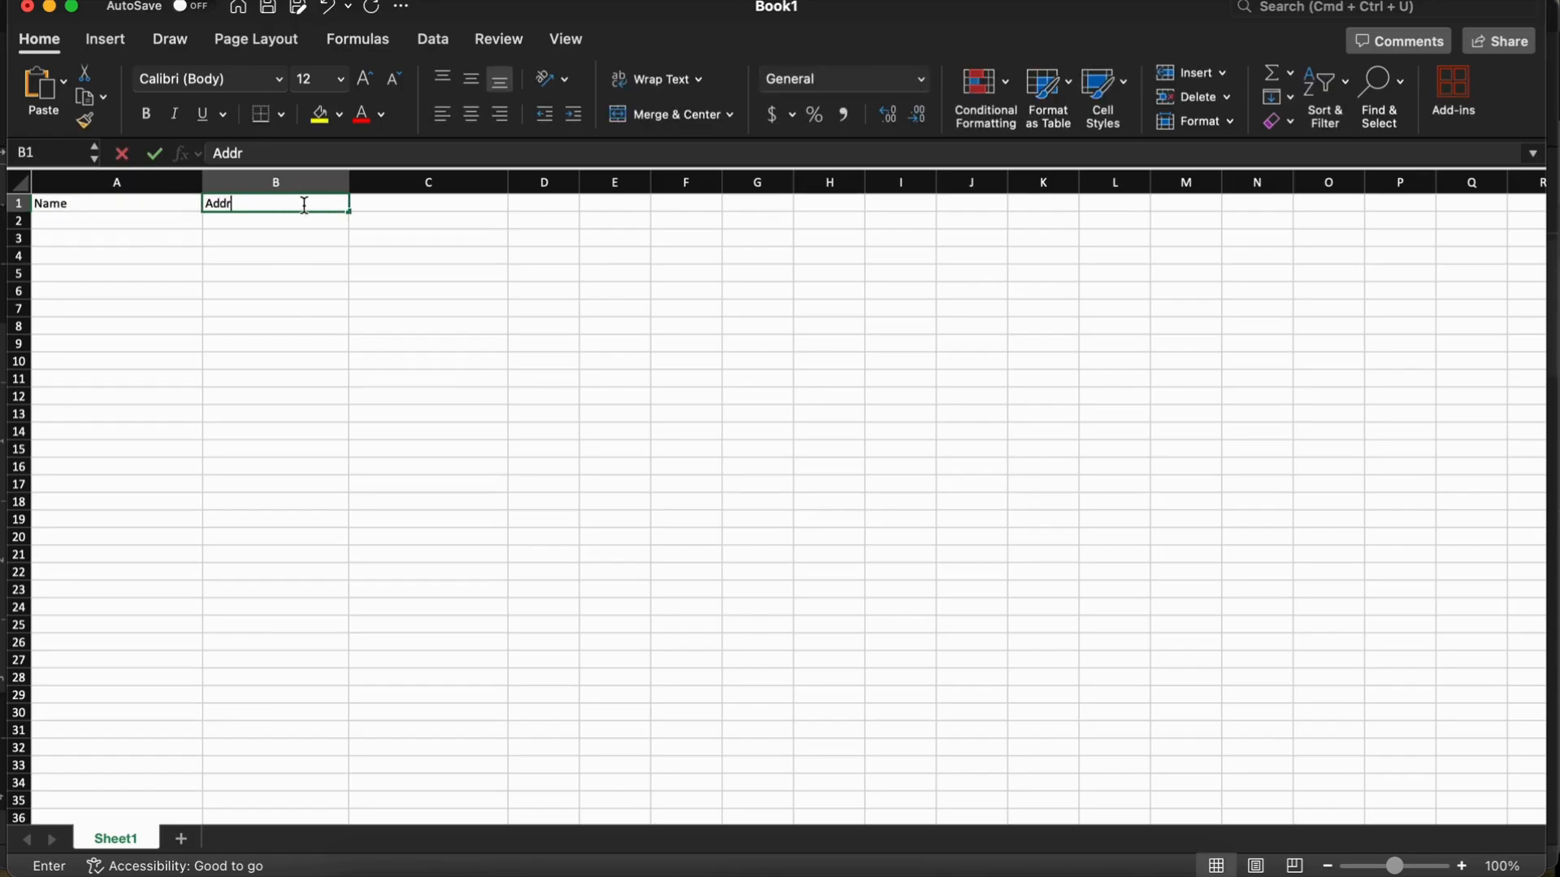
pyautogui.write('ess')
pyautogui.click(271, 289)
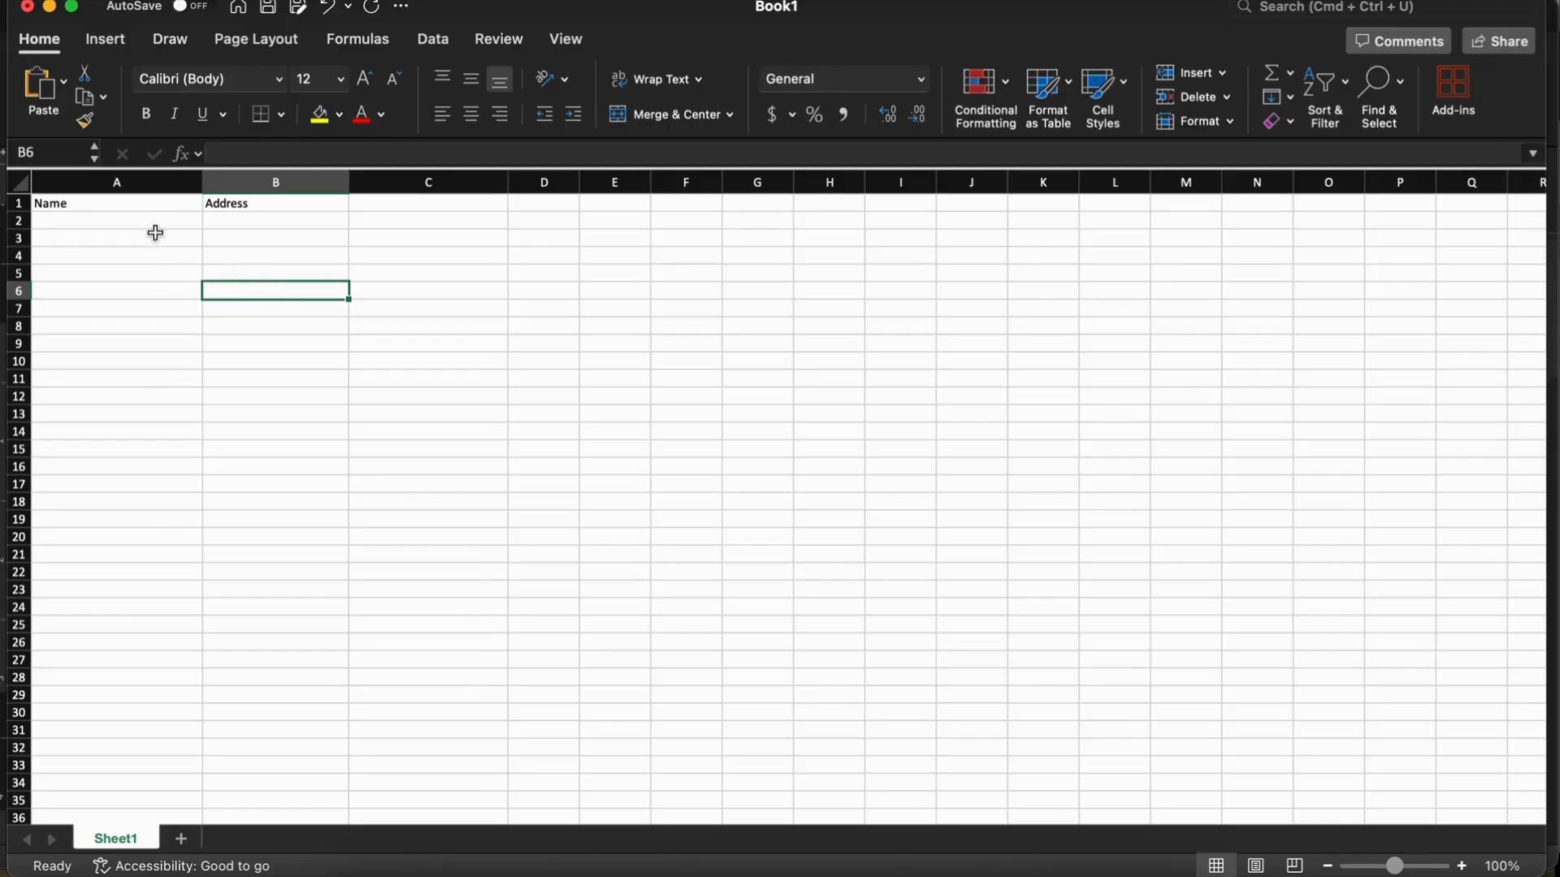
# Step: Make row 2 taller, then enter The Grinch in A2 and the recipient's street address in B2
pyautogui.click(199, 221)
pyautogui.moveTo(18, 229); pyautogui.dragTo(18, 262)
pyautogui.write('The ')
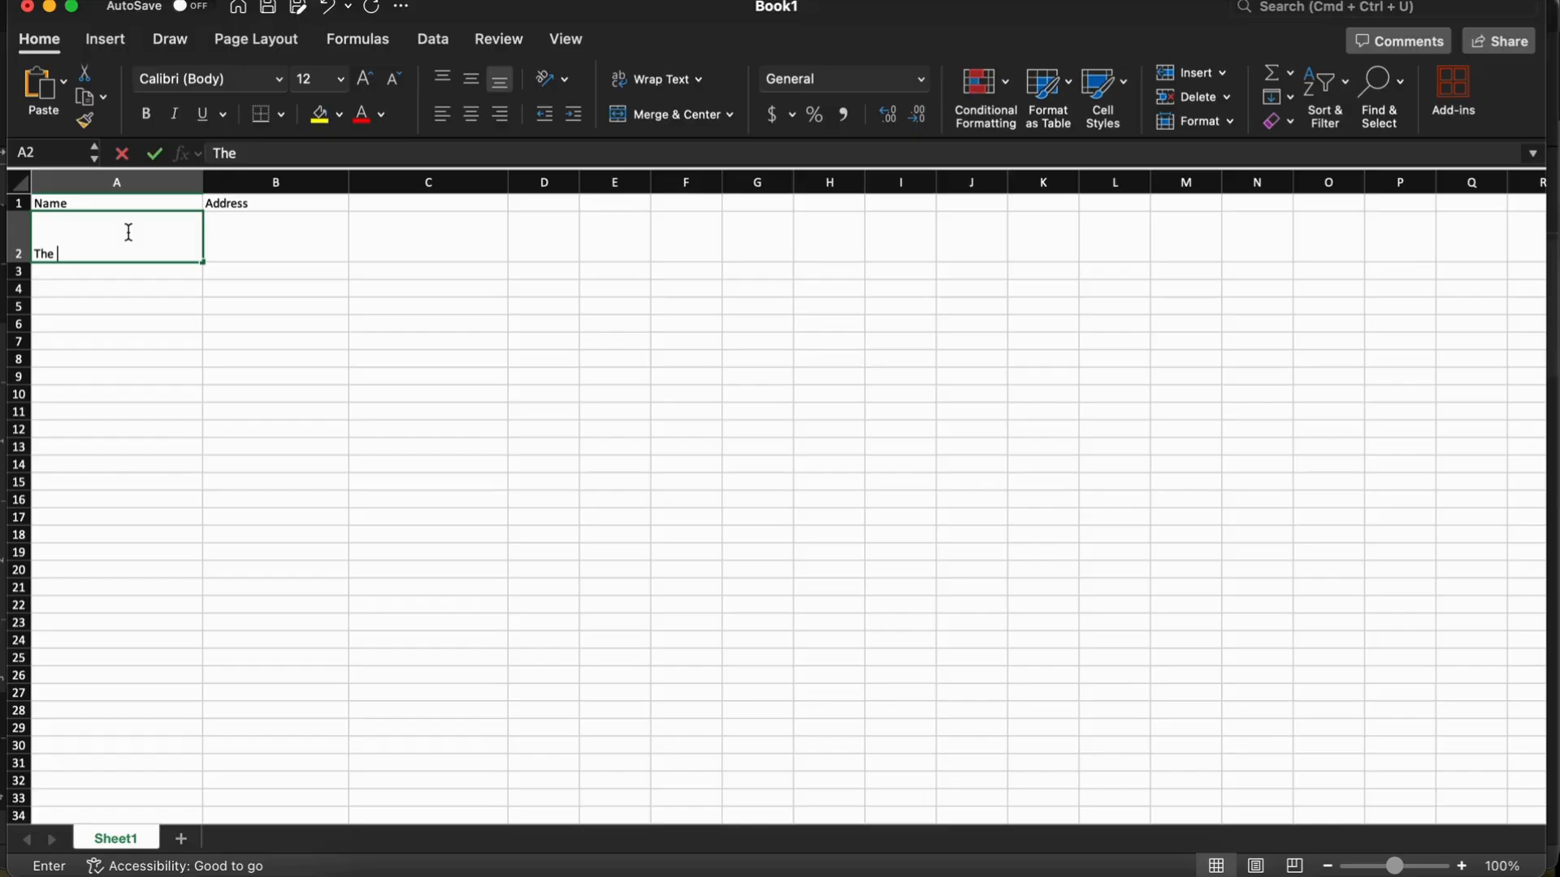
pyautogui.write('Grinch')
pyautogui.press('Tab')
pyautogui.write('4')
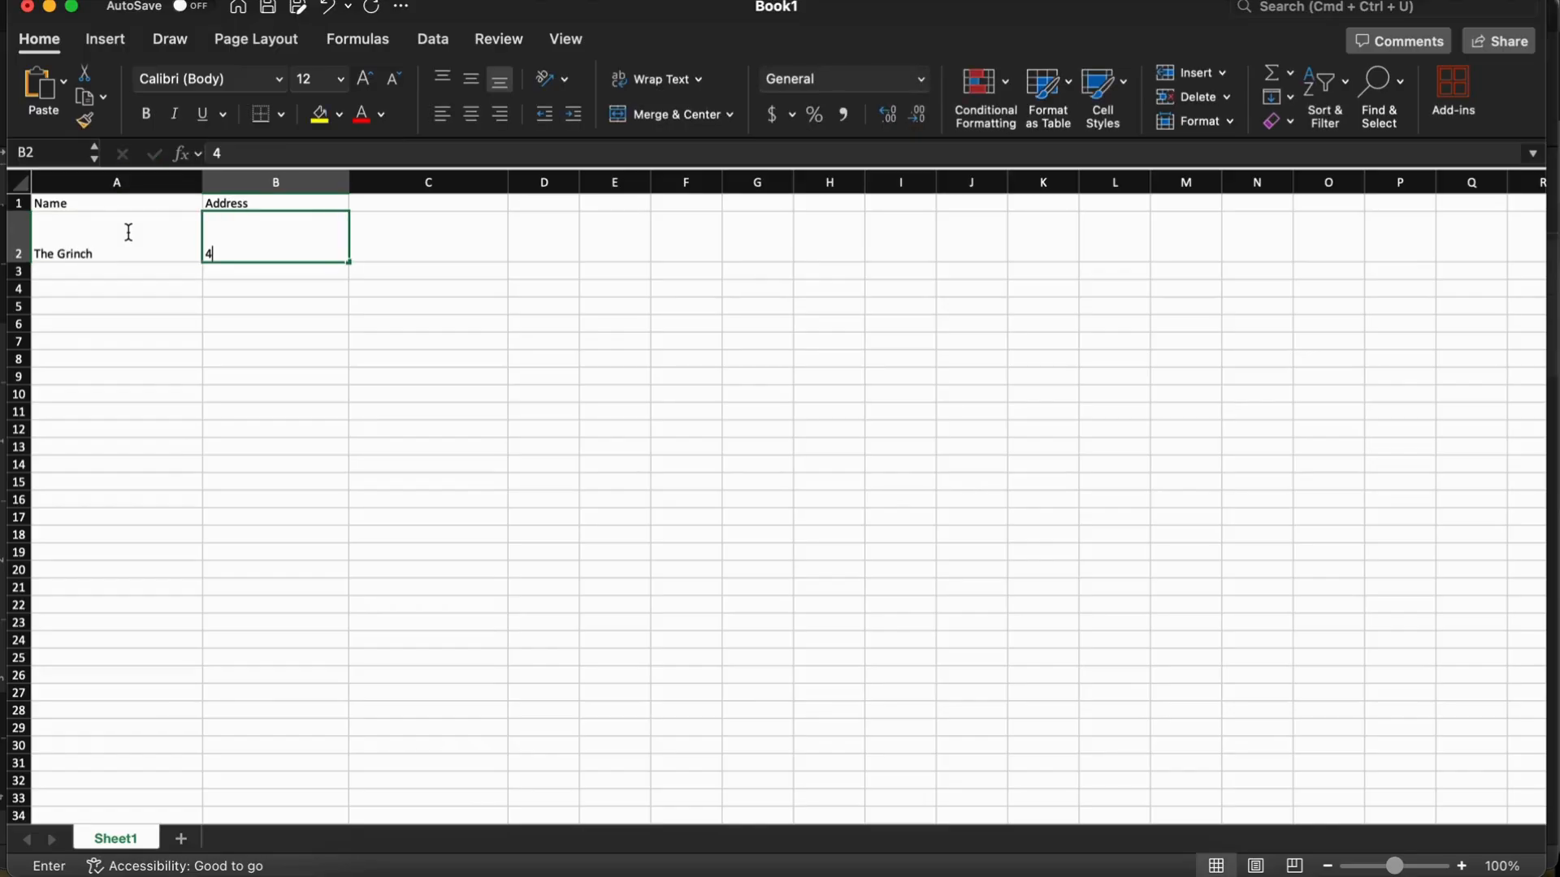
pyautogui.write('7n Maple ave')
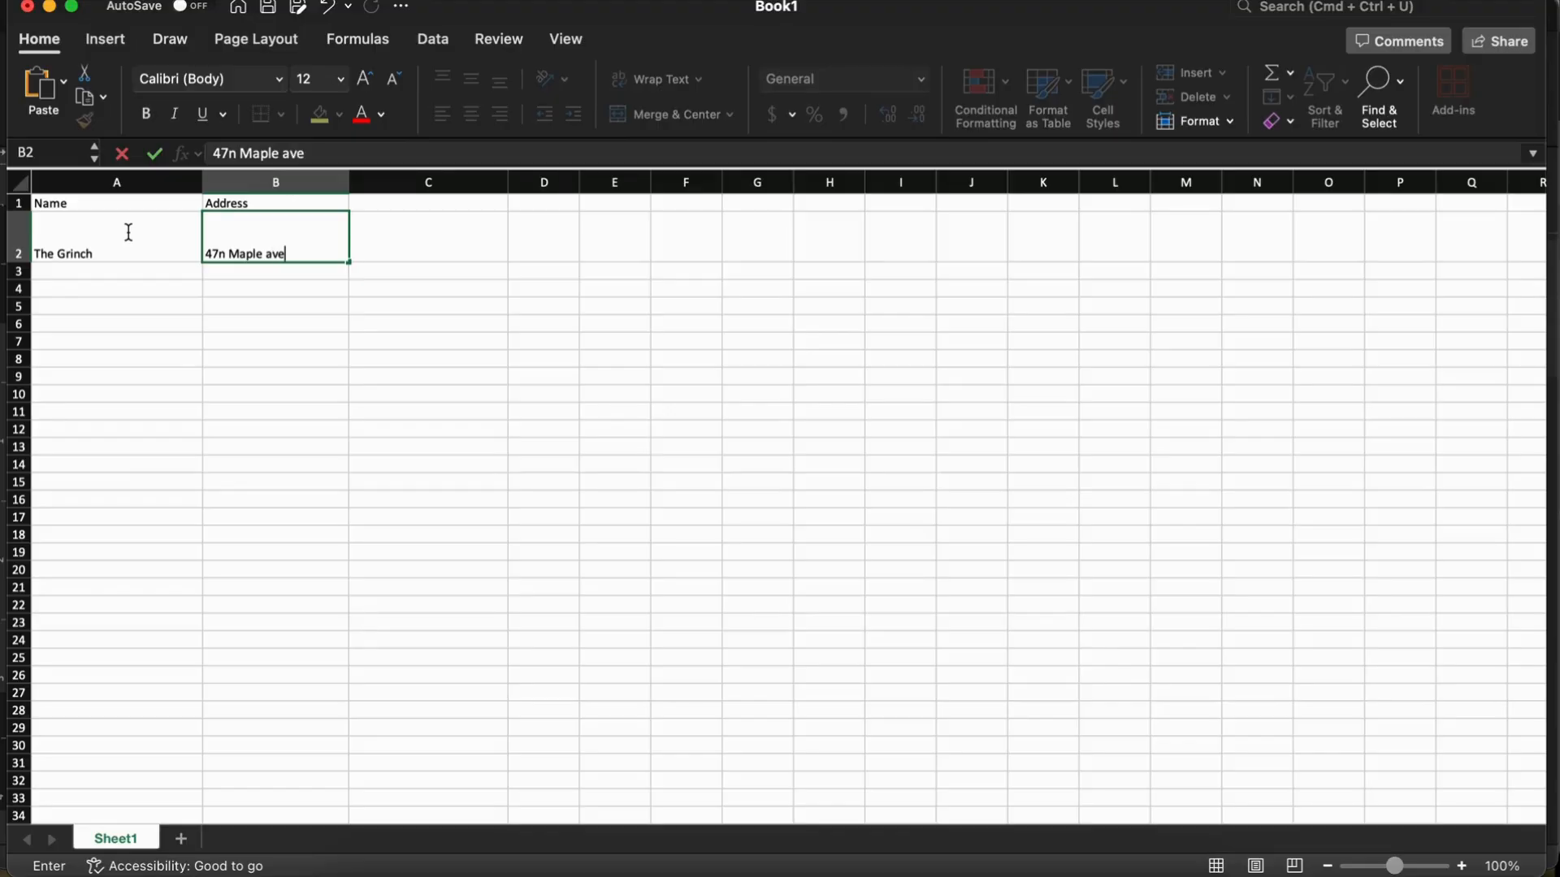
pyautogui.press('Return')
# Step: Remove the stray letter after the house number in the street address in B2
pyautogui.click(221, 251)
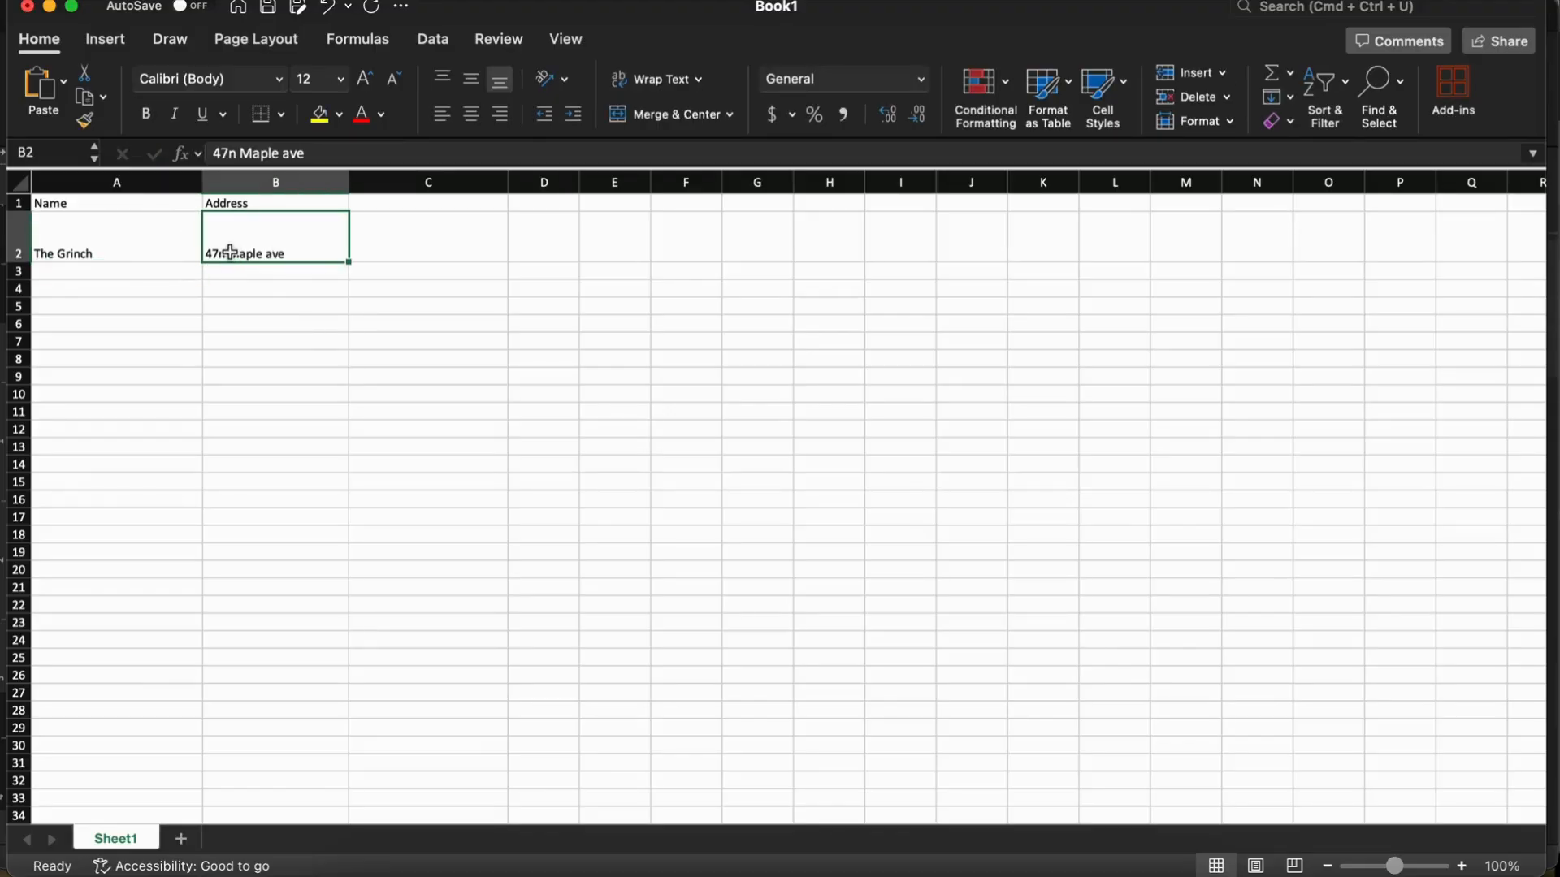
pyautogui.doubleClick(231, 255)
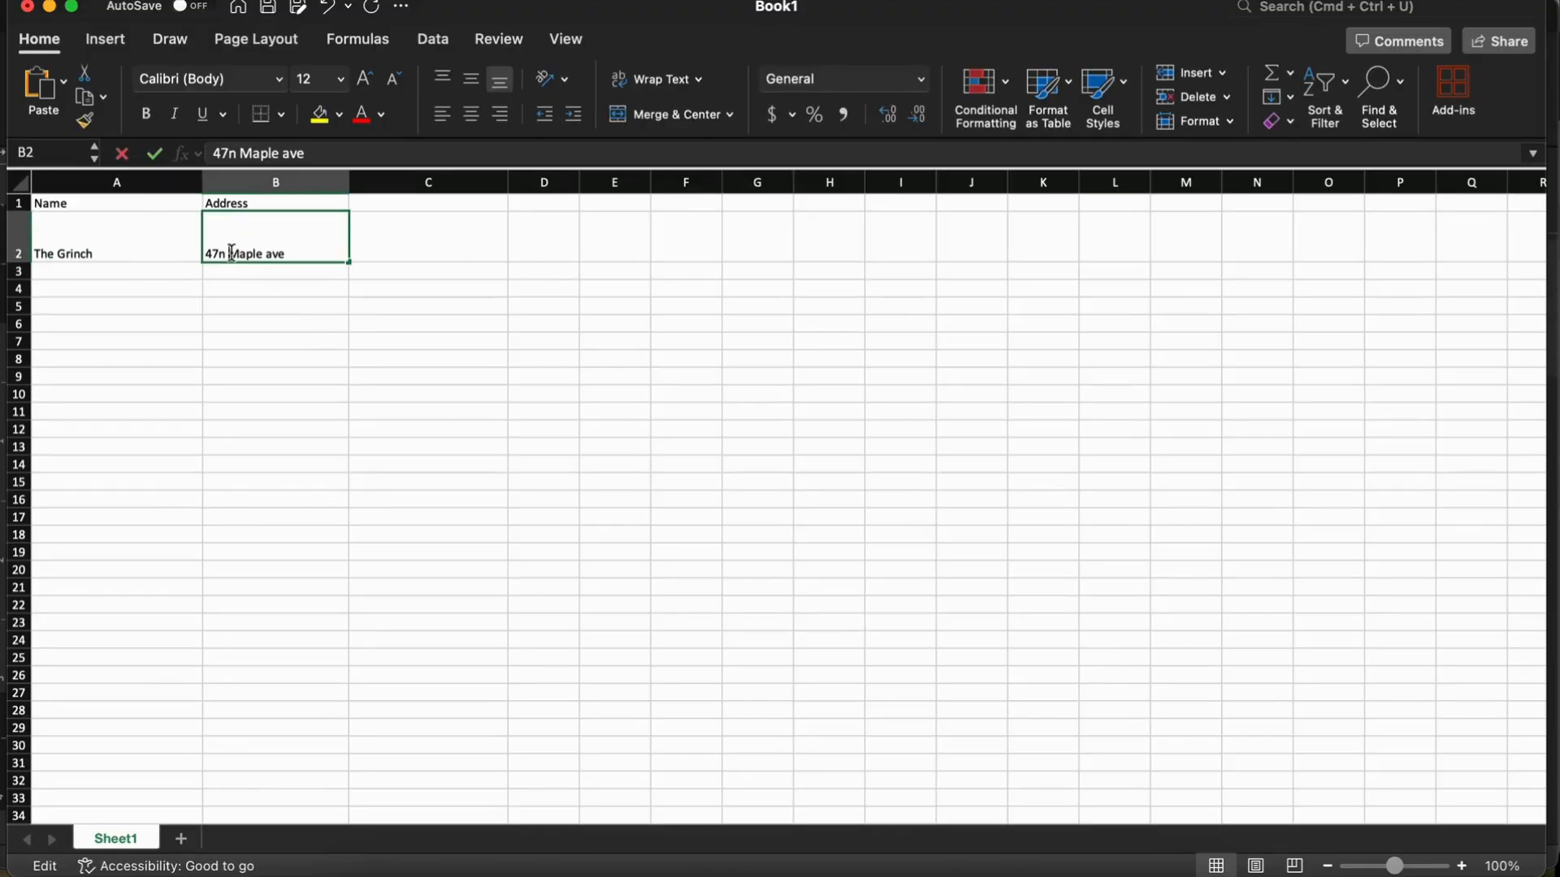
pyautogui.press('BackSpace')
pyautogui.press('BackSpace')
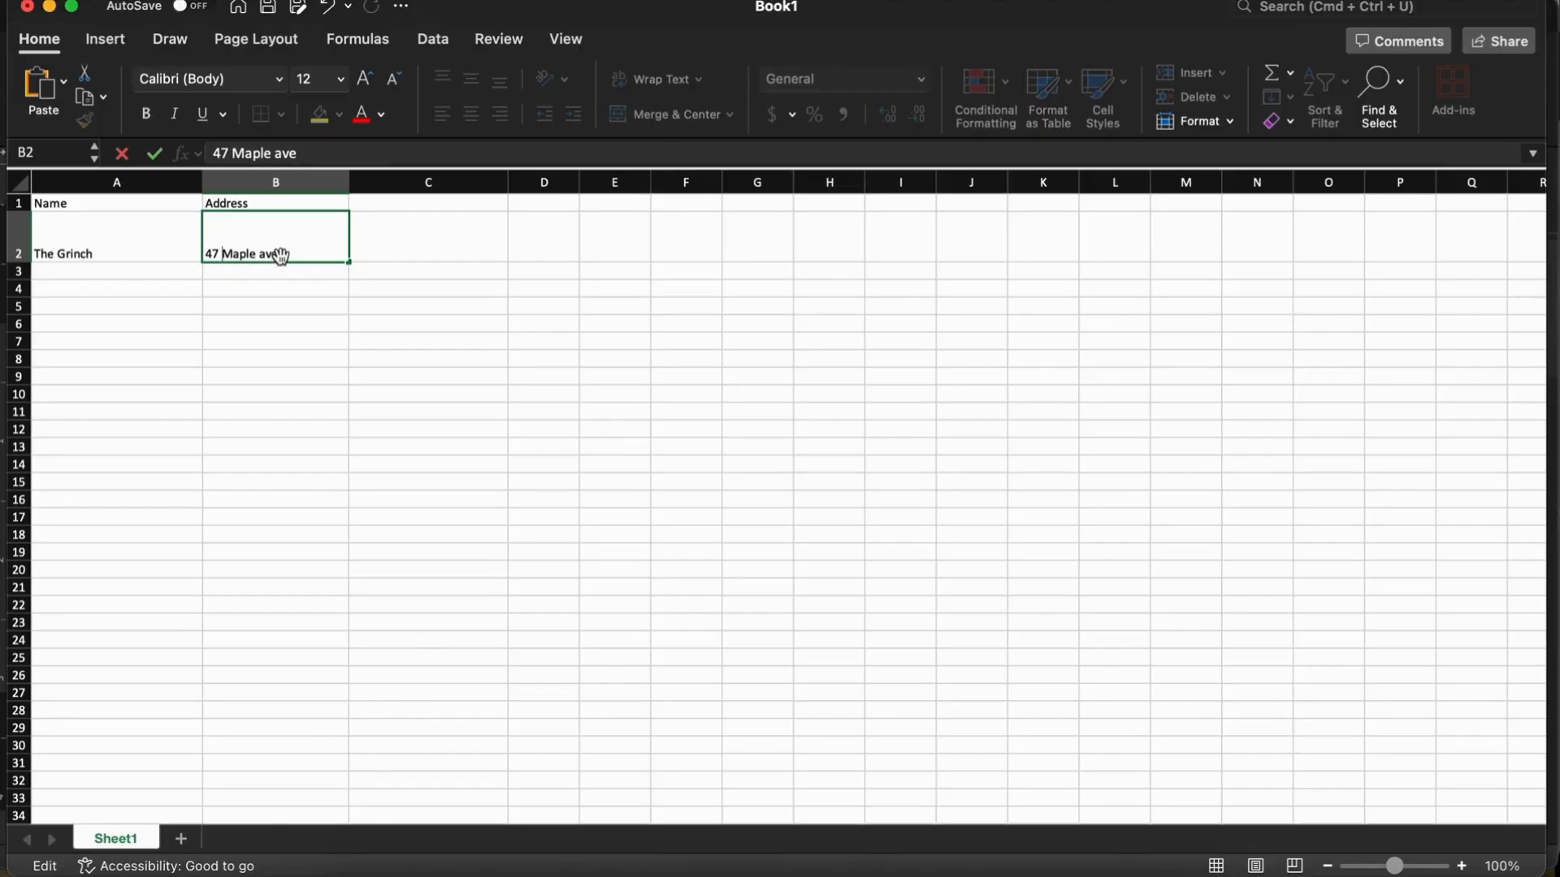
# Step: Add a second line with the city, state and ZIP code to the address inside cell B2
pyautogui.doubleClick(281, 251)
pyautogui.click(295, 250)
pyautogui.hotkey('ctrl', 'alt', 'Return')
pyautogui.press('Return')
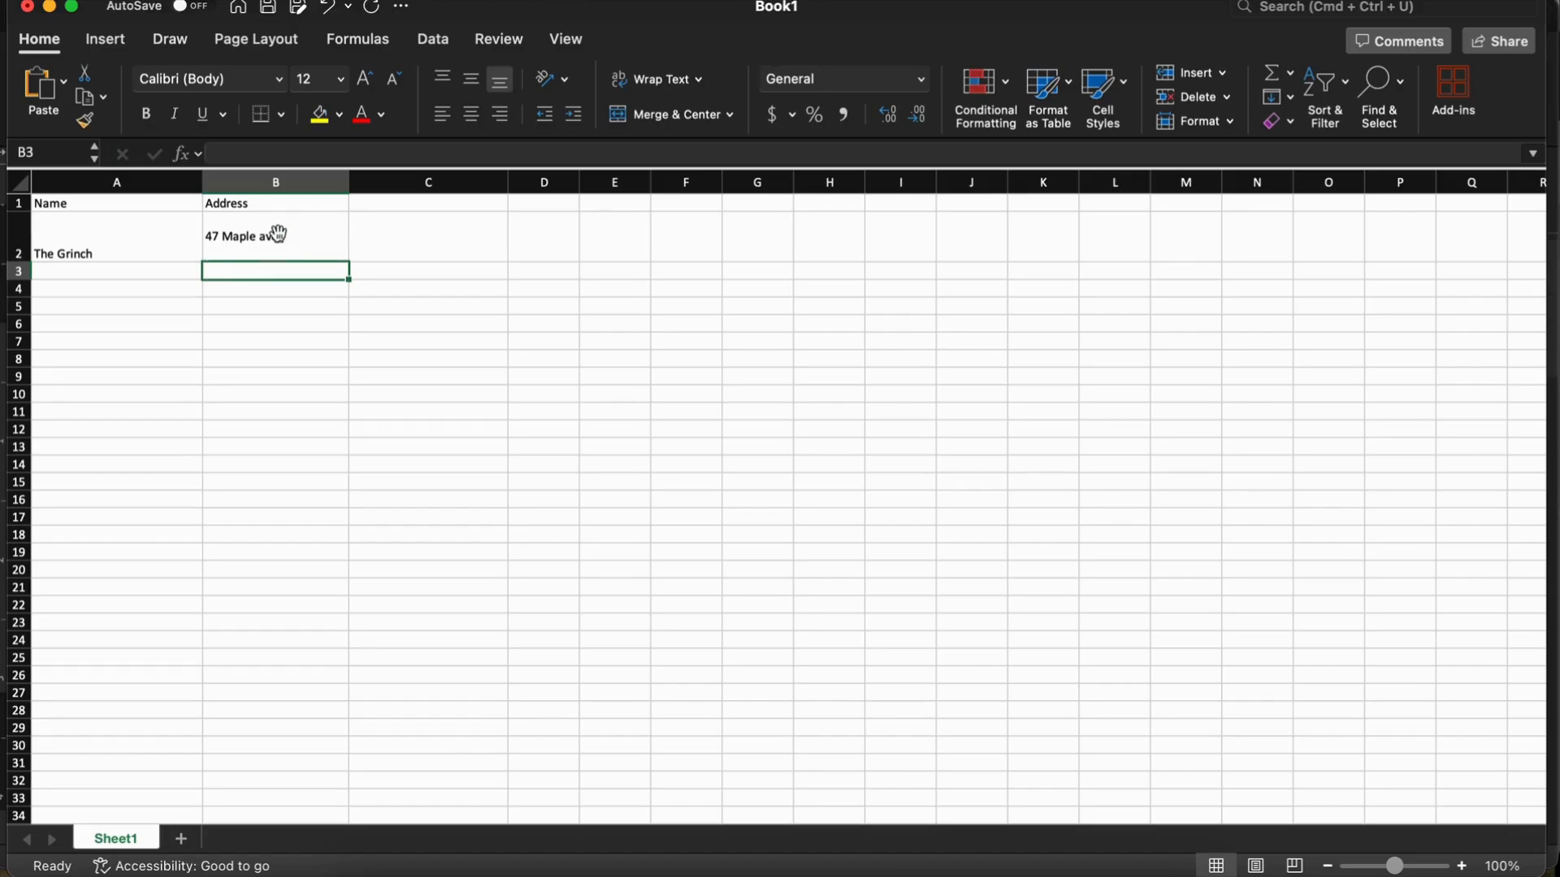
pyautogui.doubleClick(280, 237)
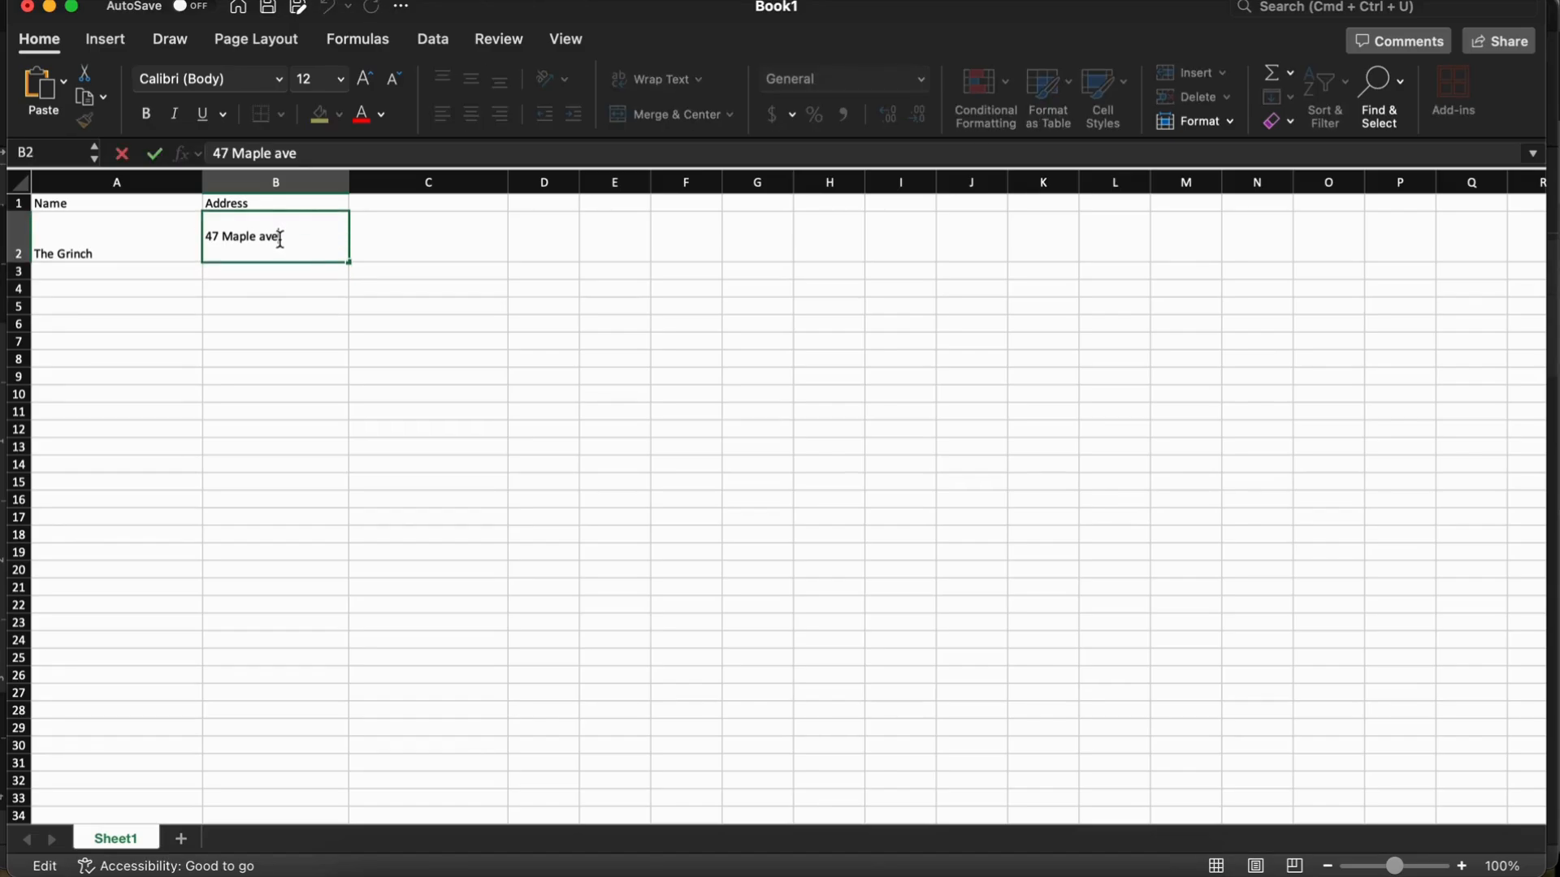
pyautogui.hotkey('alt', 'Return')
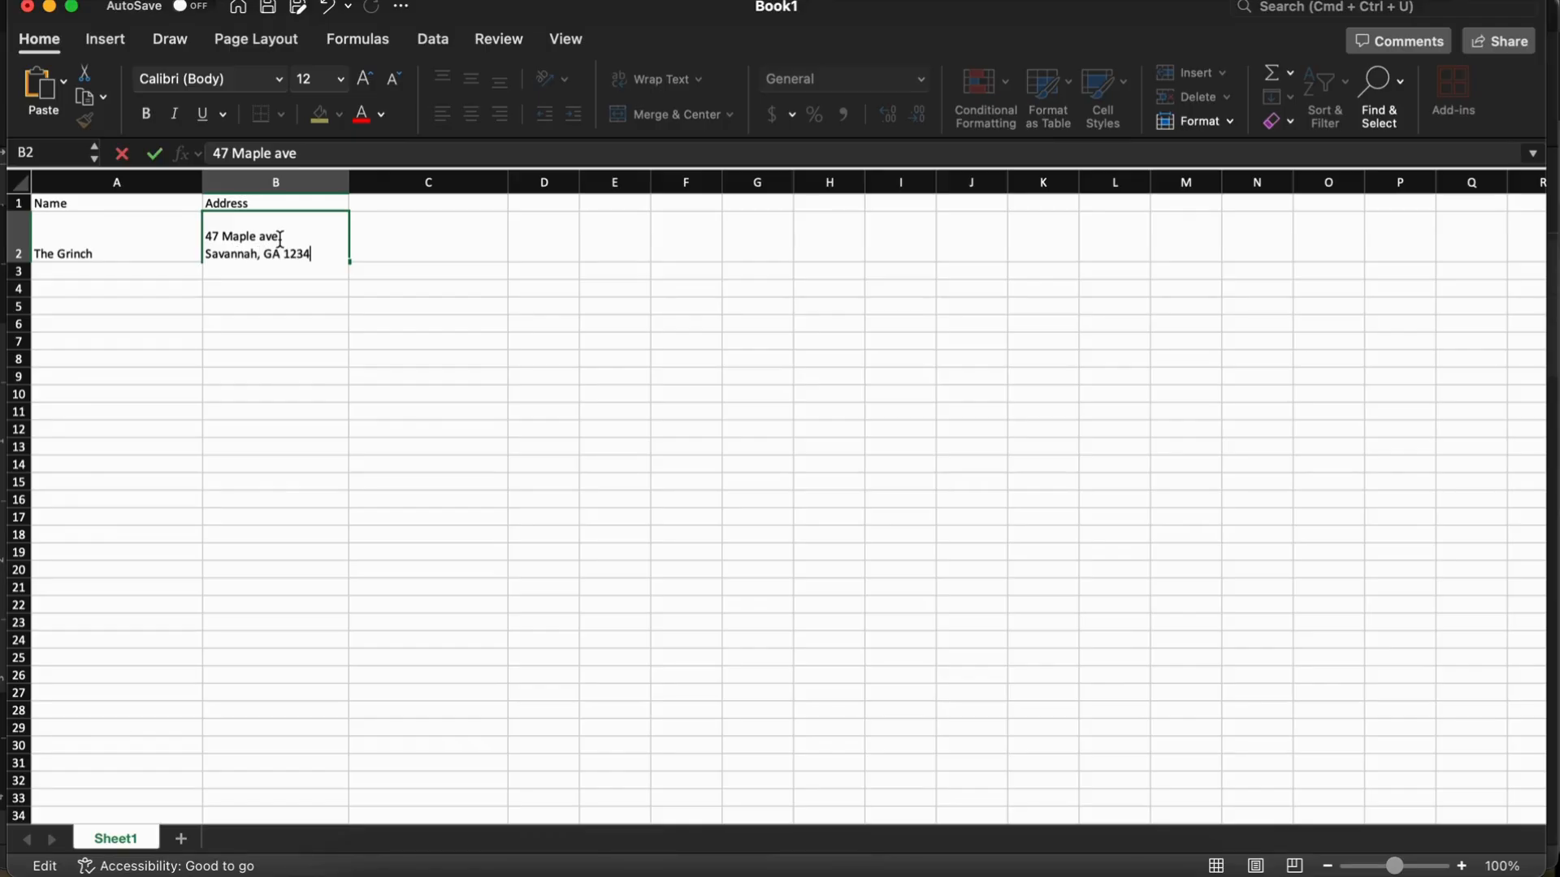
pyautogui.click(273, 340)
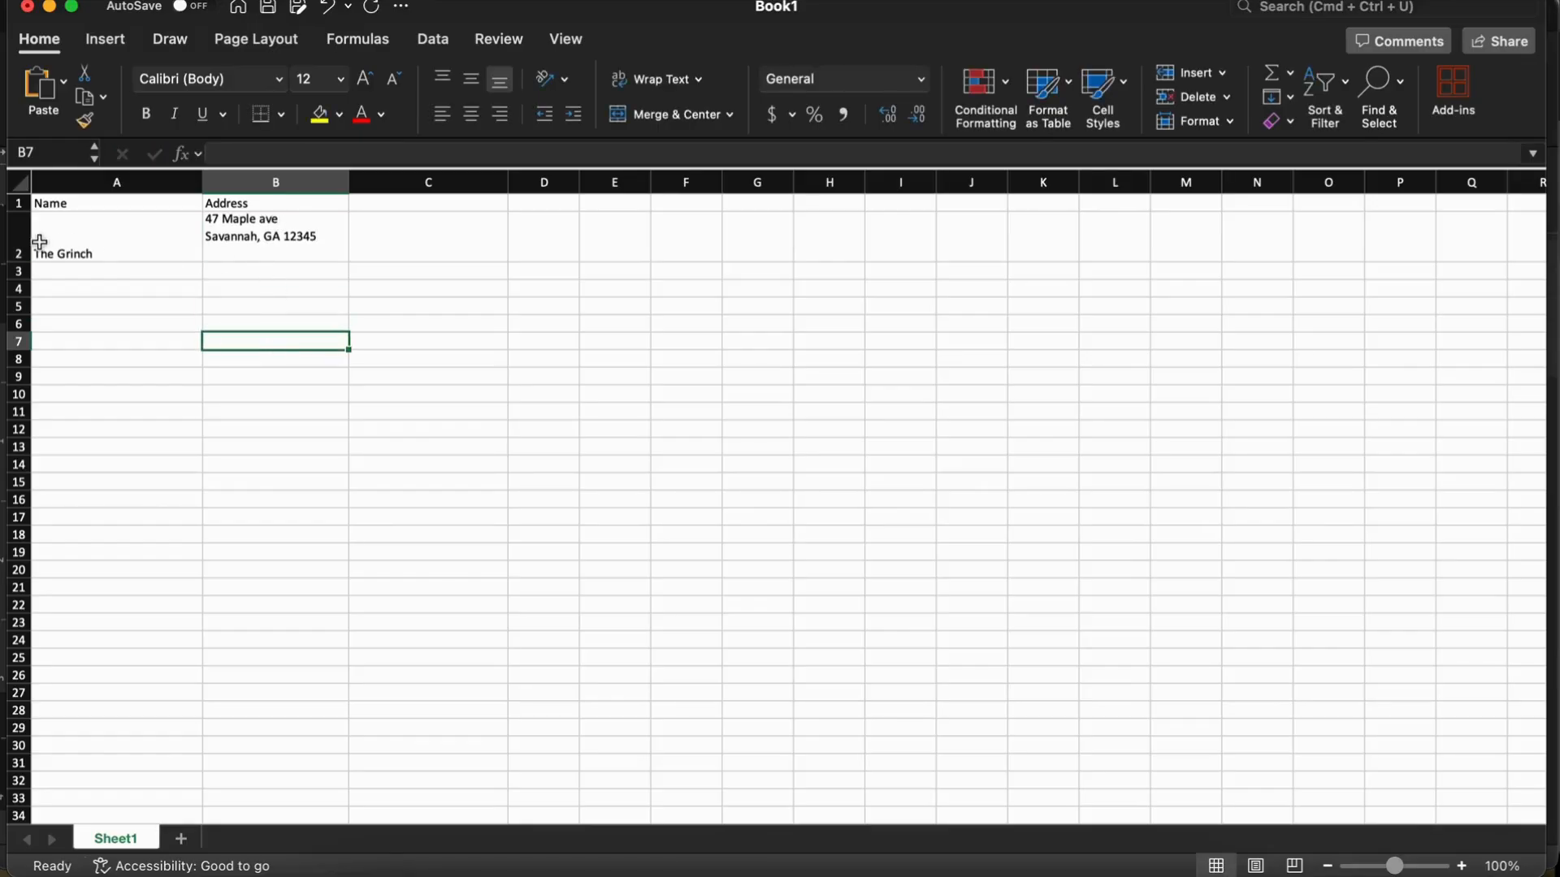
# Step: Enter the second recipient's full name in A3
pyautogui.click(62, 274)
pyautogui.write('Kevin ')
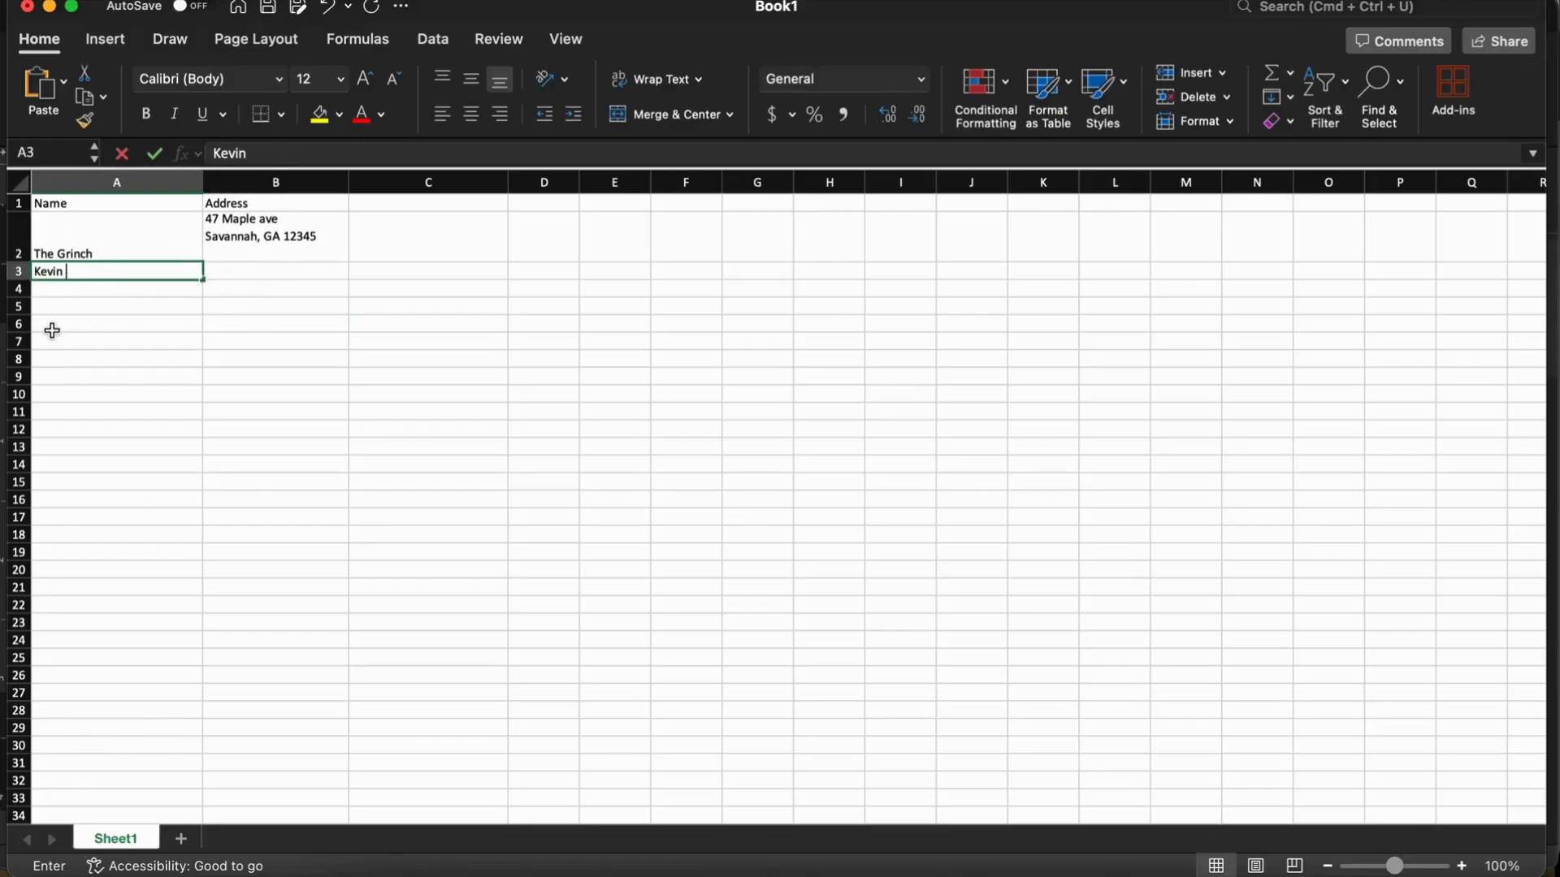
pyautogui.write('McCalli')
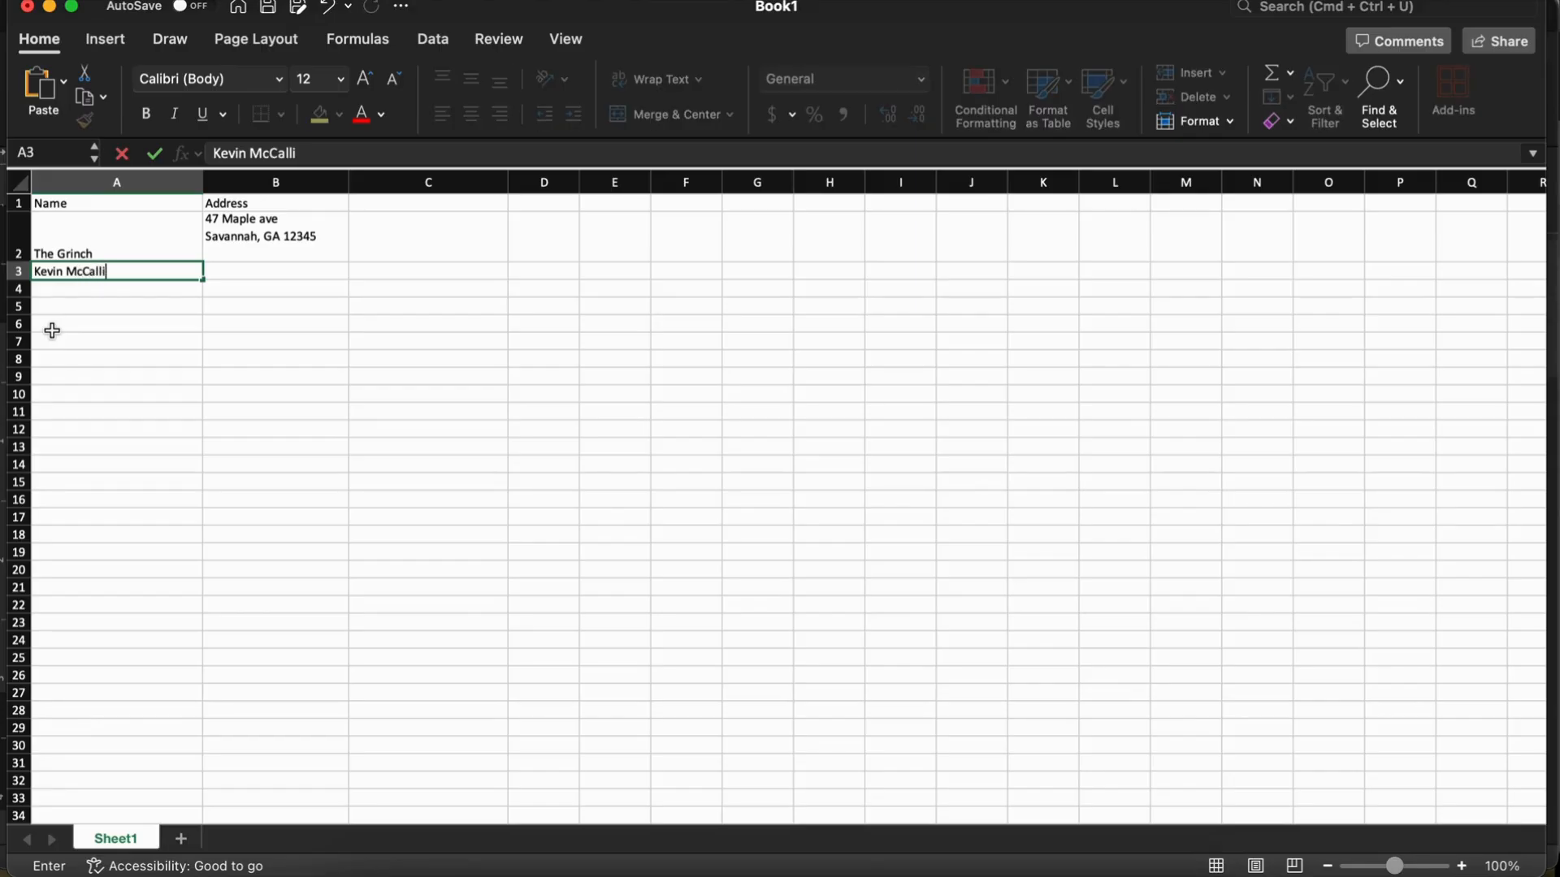
pyautogui.write('ster')
# Step: Enter the second recipient's address in B3 on three lines: street, city with state, and ZIP code
pyautogui.click(234, 269)
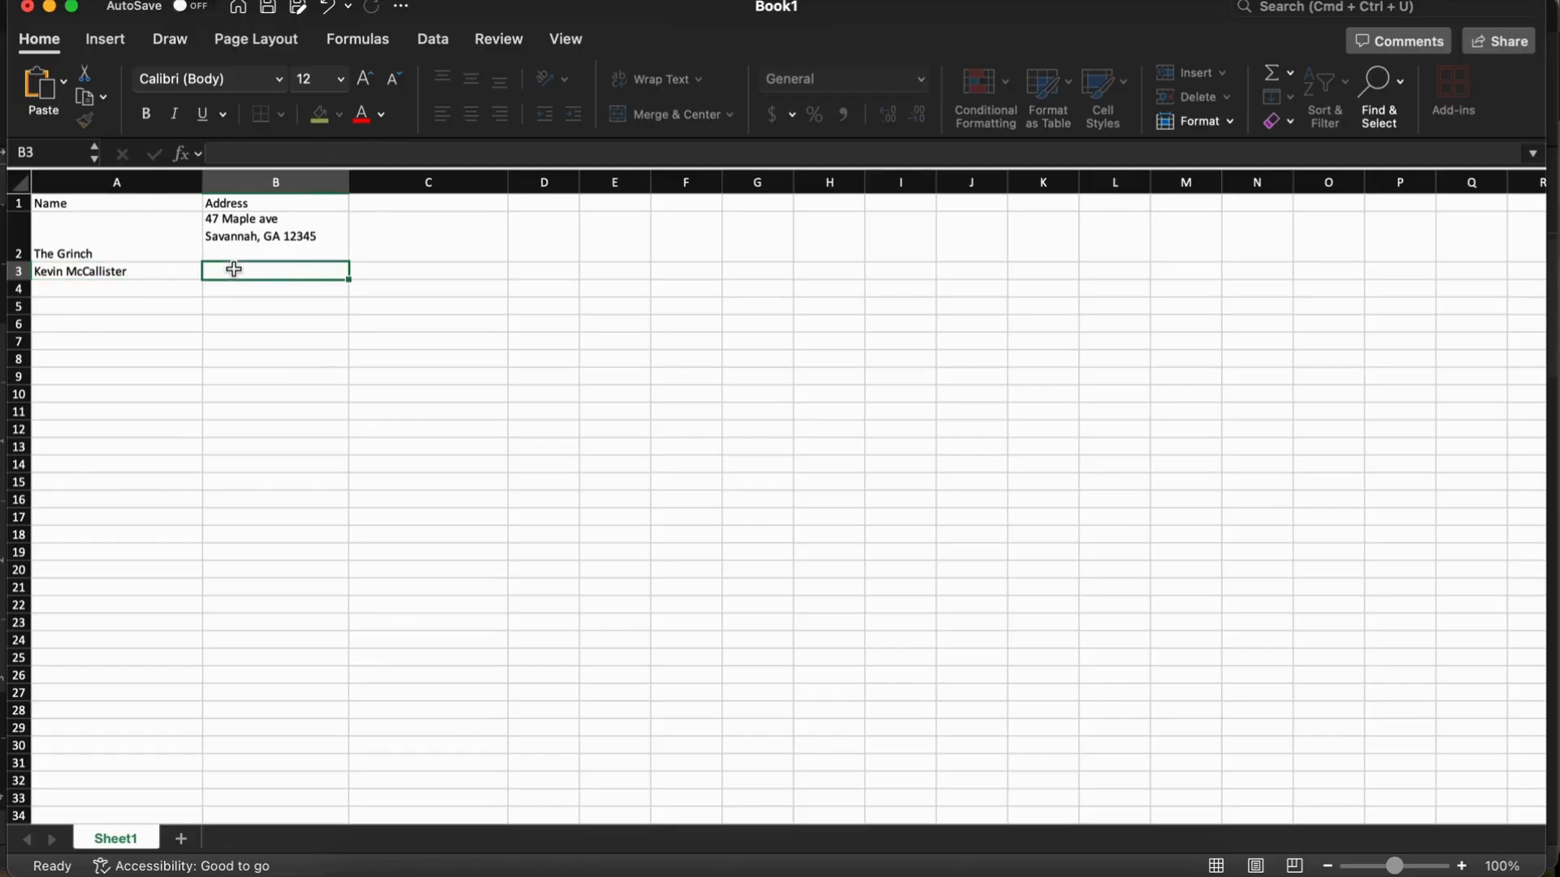
pyautogui.write('6723')
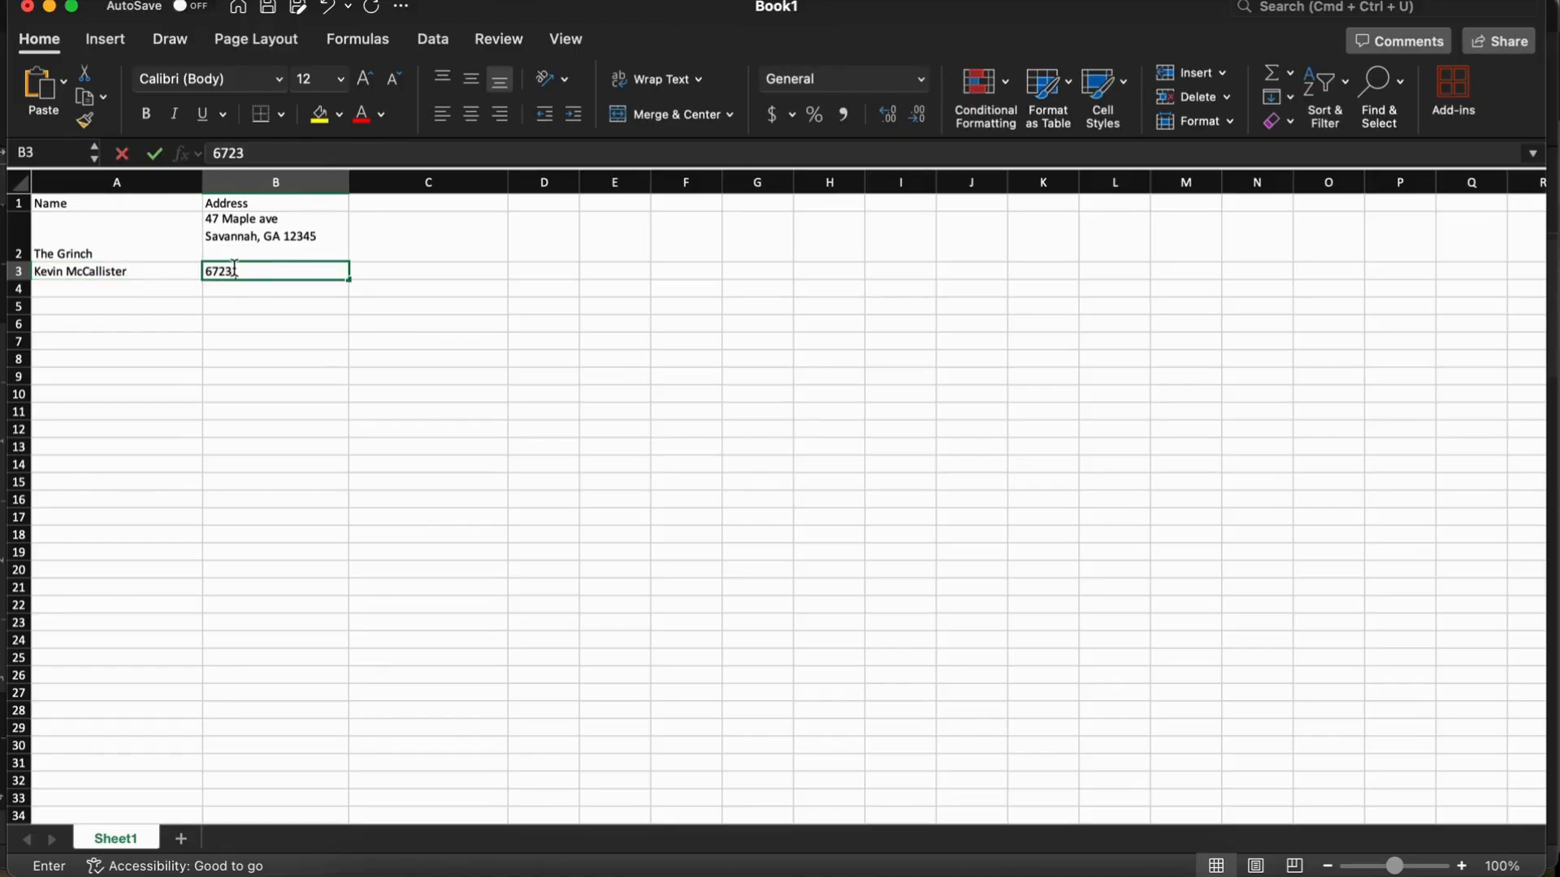
pyautogui.write(' Lincol')
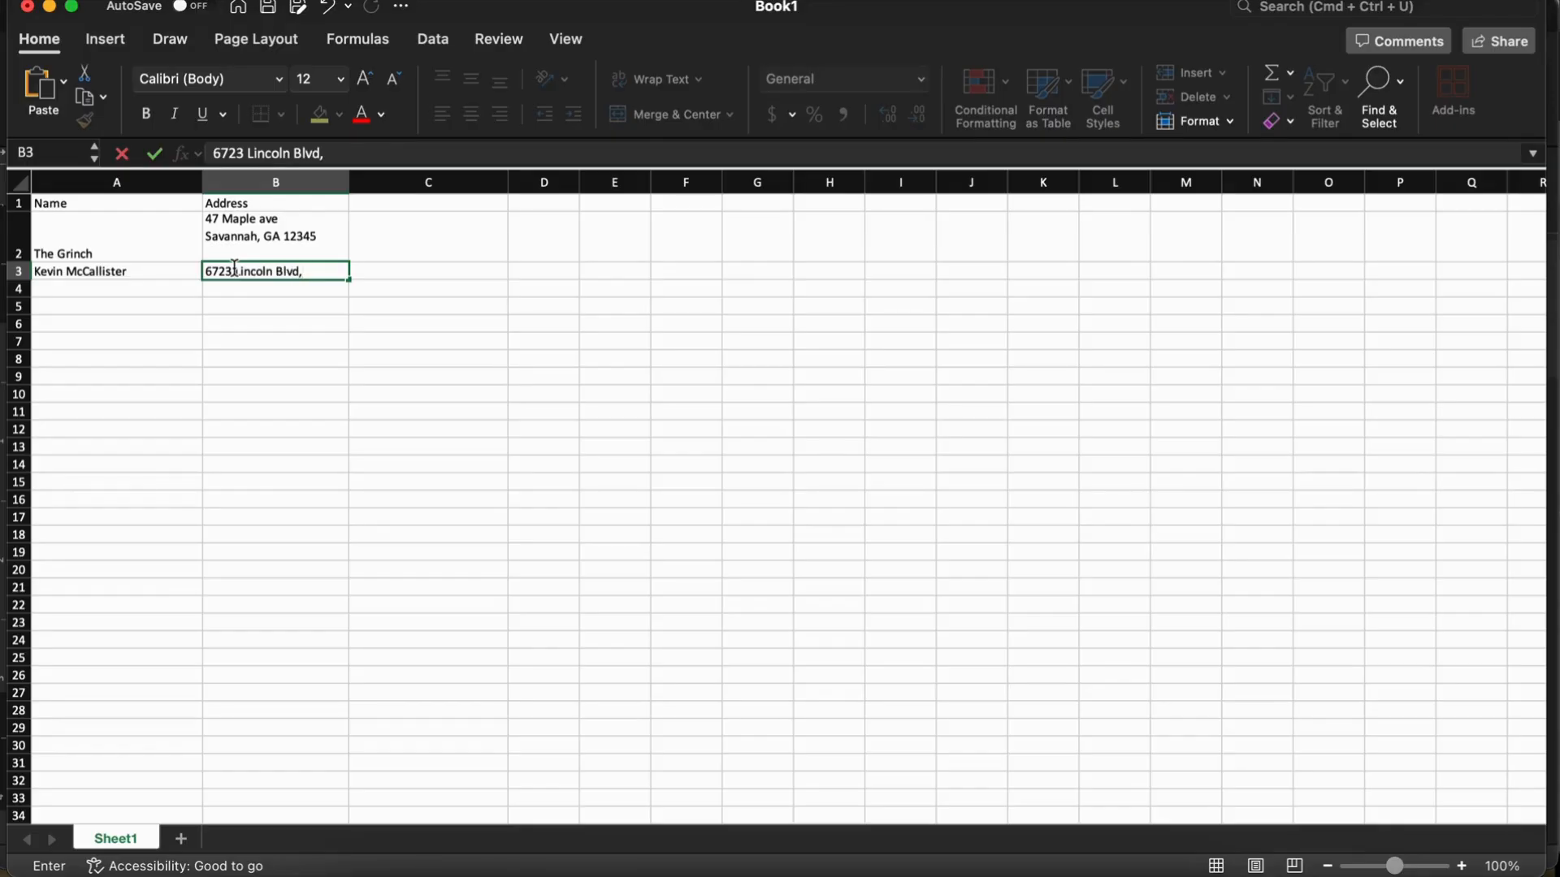
pyautogui.write('n Blvd,')
pyautogui.hotkey('alt', 'Return')
pyautogui.write('Chicago, ')
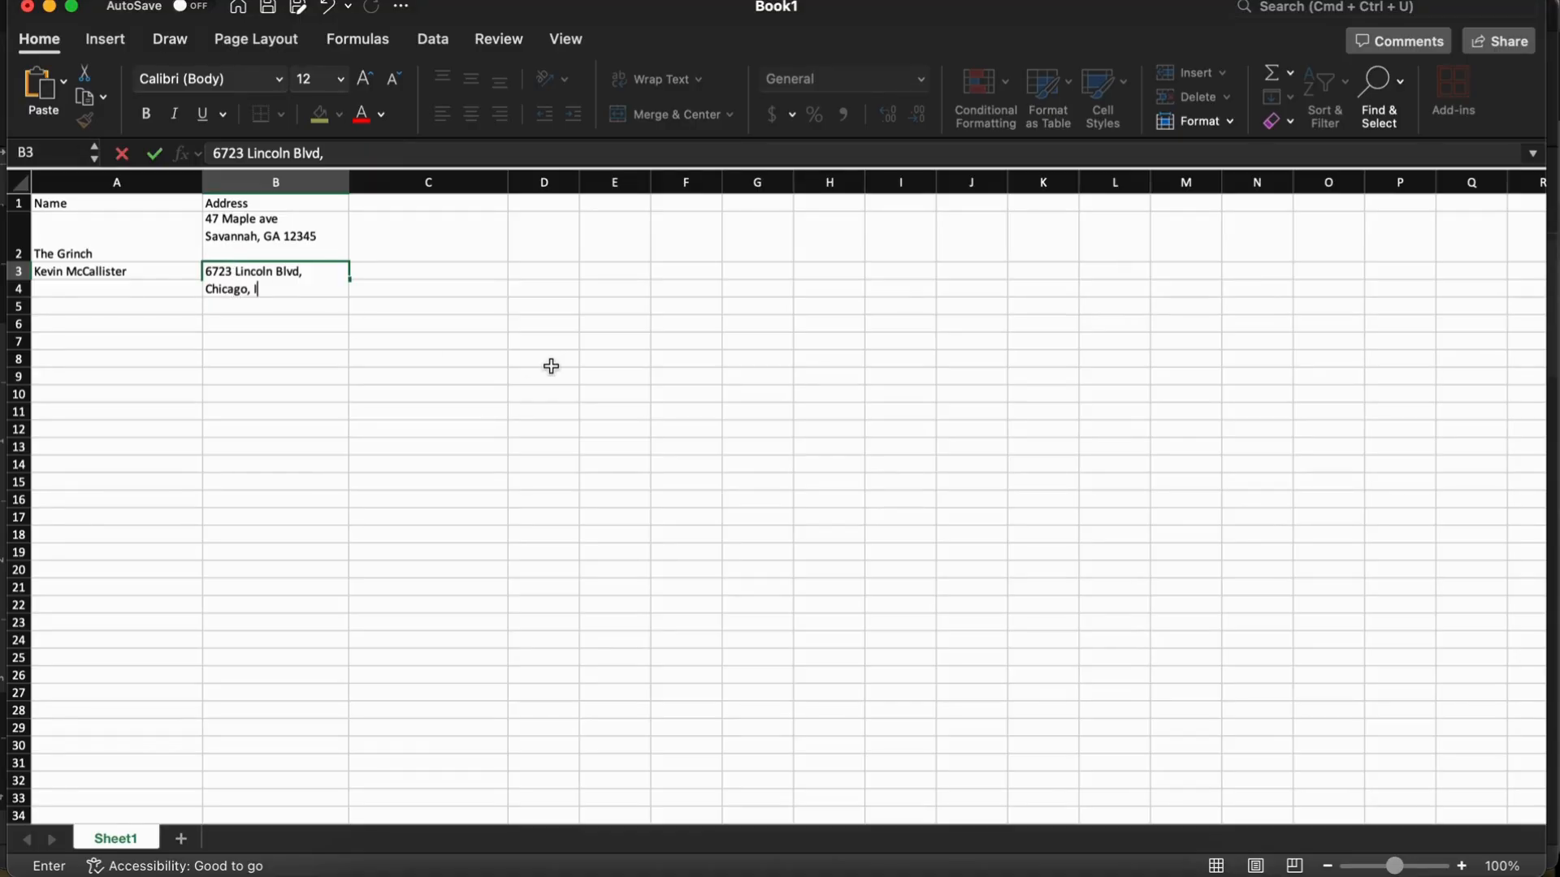
pyautogui.write('IL')
pyautogui.hotkey('alt', 'Return')
pyautogui.click(320, 359)
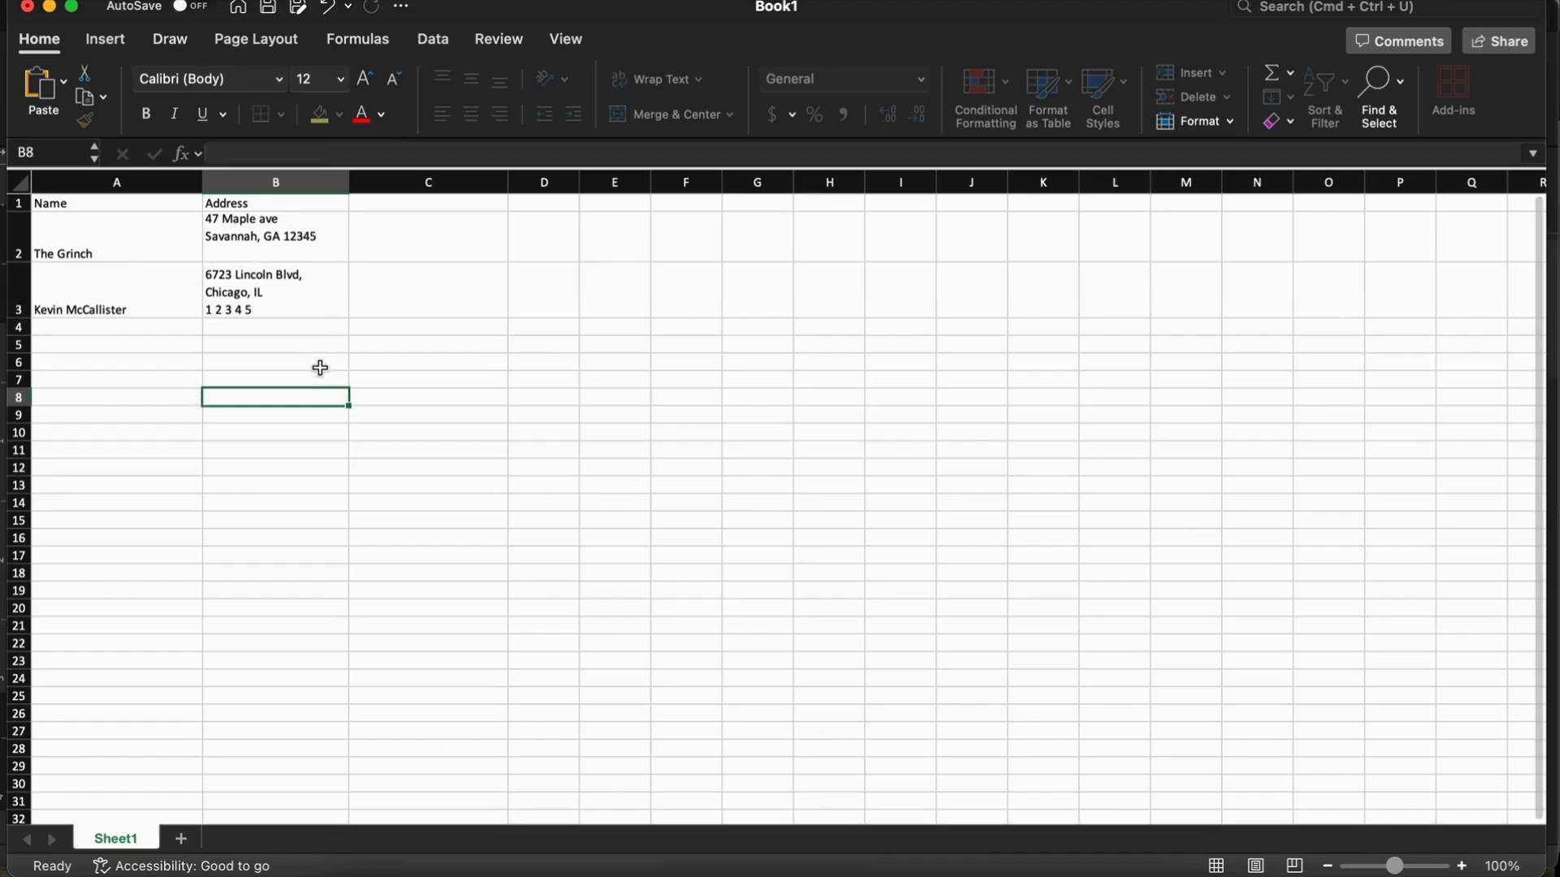
# Step: Enter the third recipient's full name in A4
pyautogui.click(98, 330)
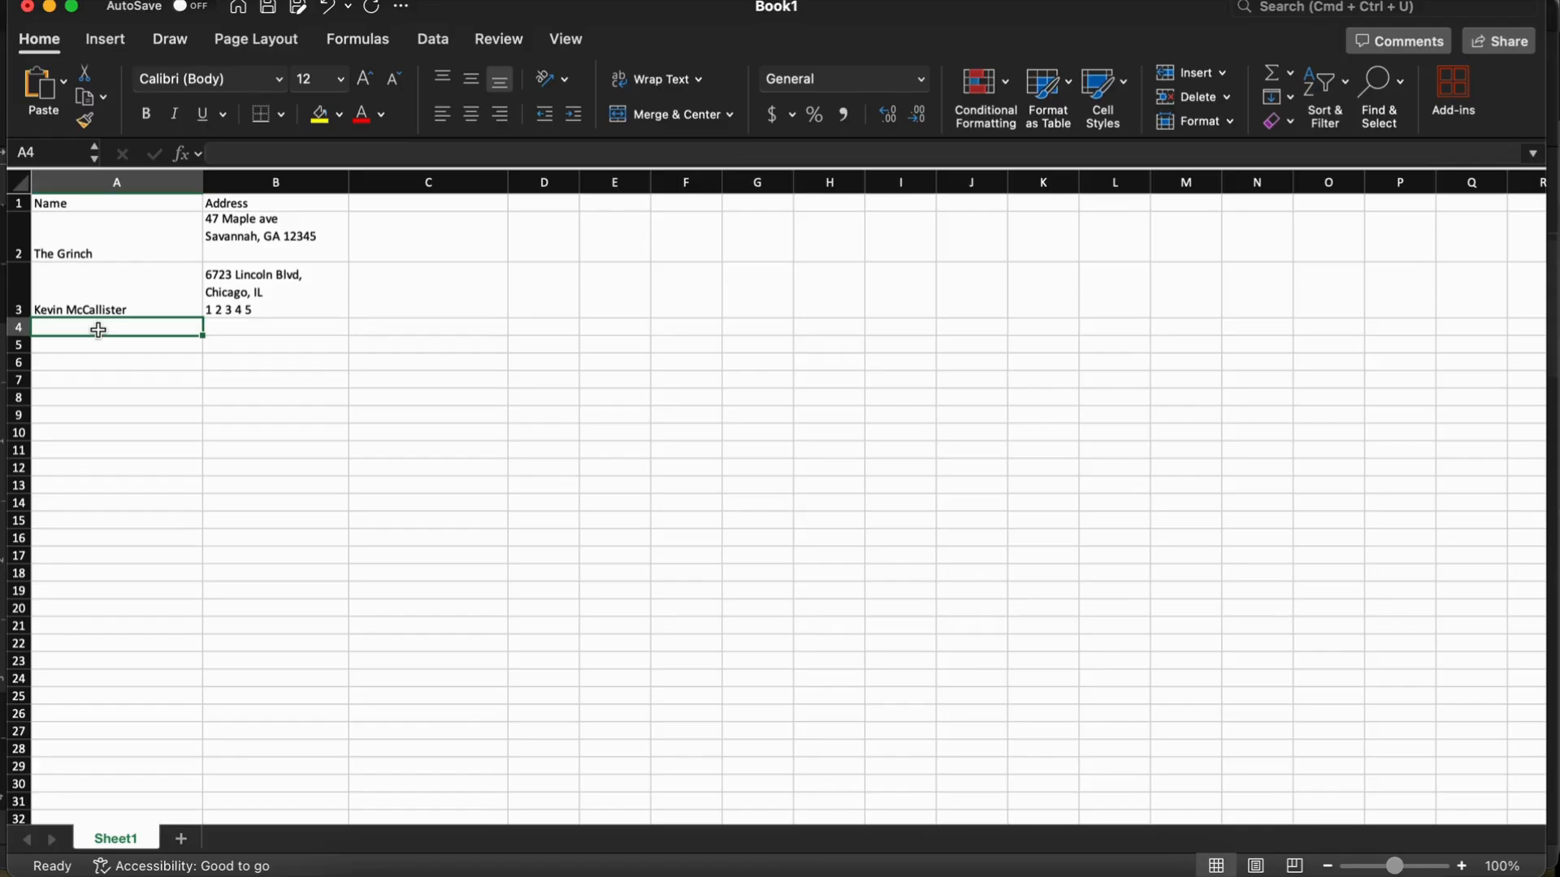
pyautogui.write('Scoott')
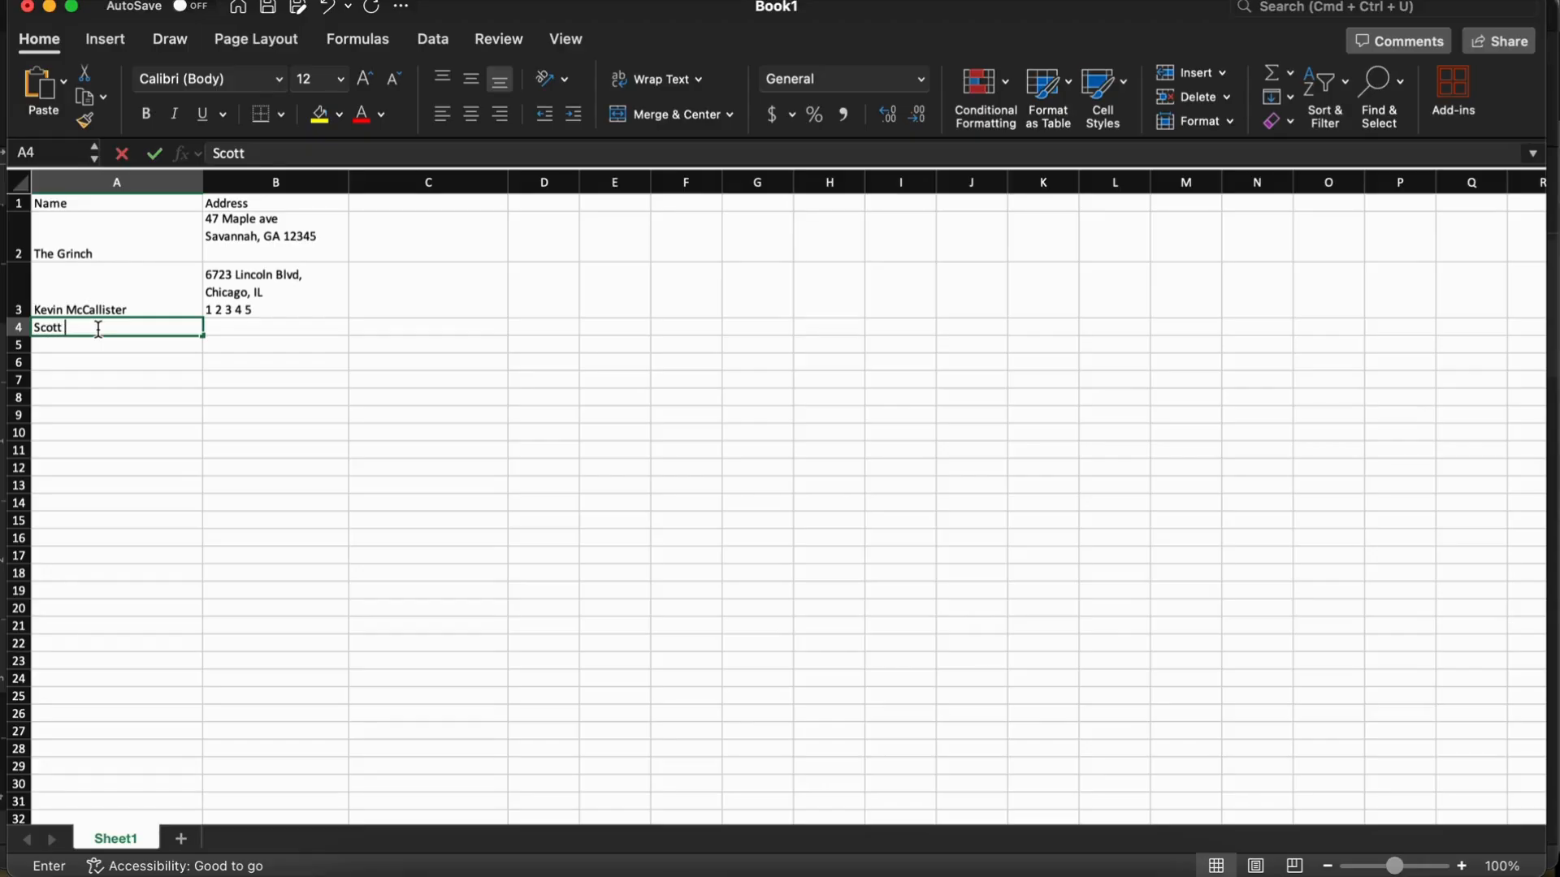
pyautogui.write(' Calvin')
pyautogui.press('Tab')
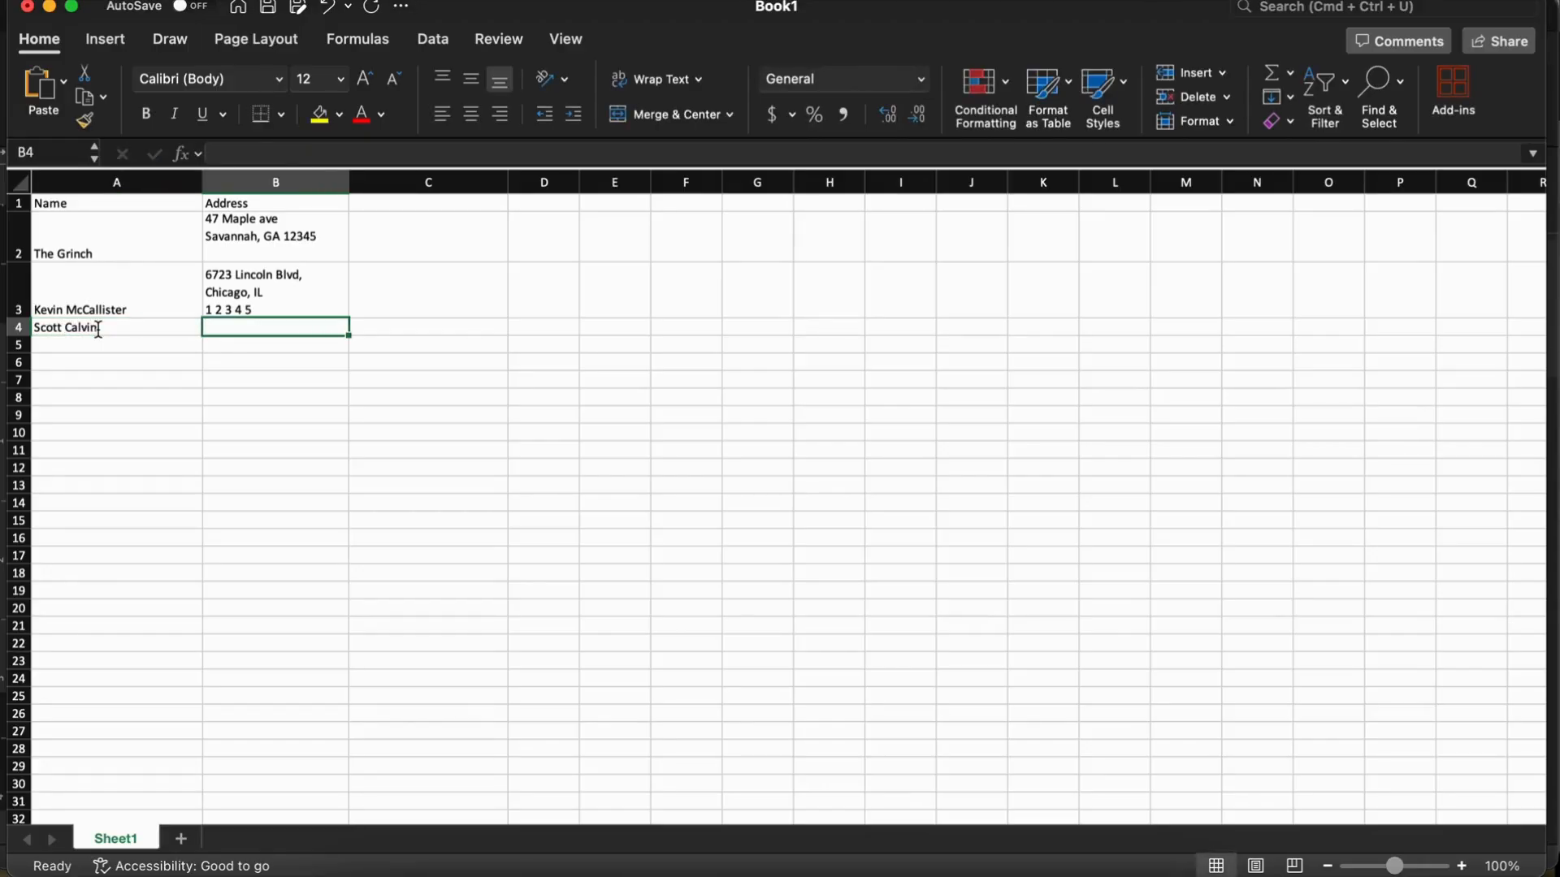
# Step: Enter the third recipient's address in B4 on three lines: street, city with state, and ZIP code
pyautogui.write('12 ')
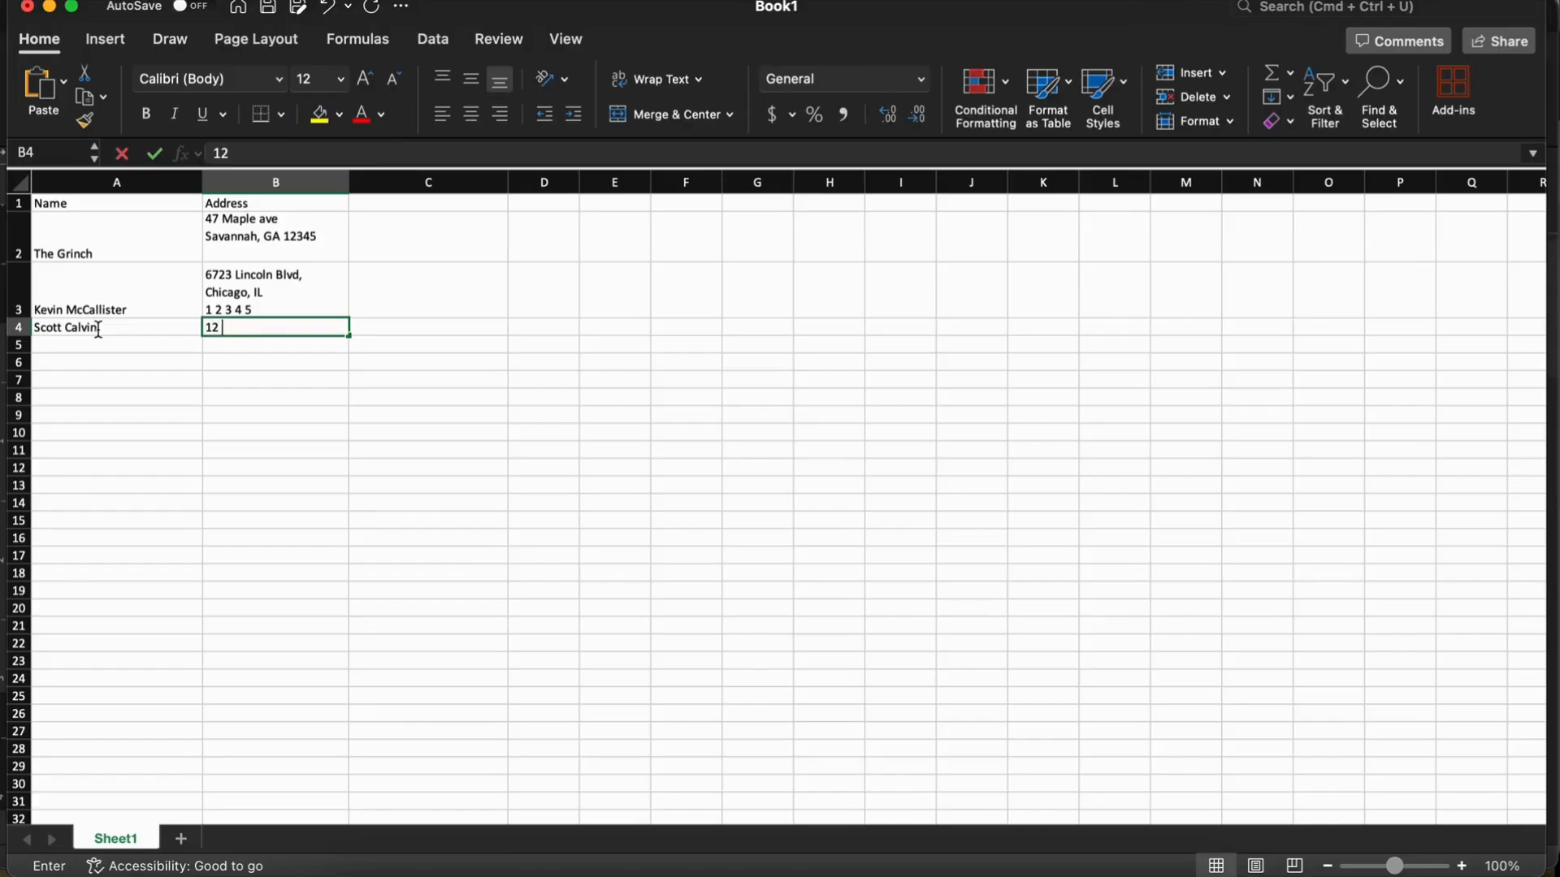
pyautogui.write('Orchard Lan')
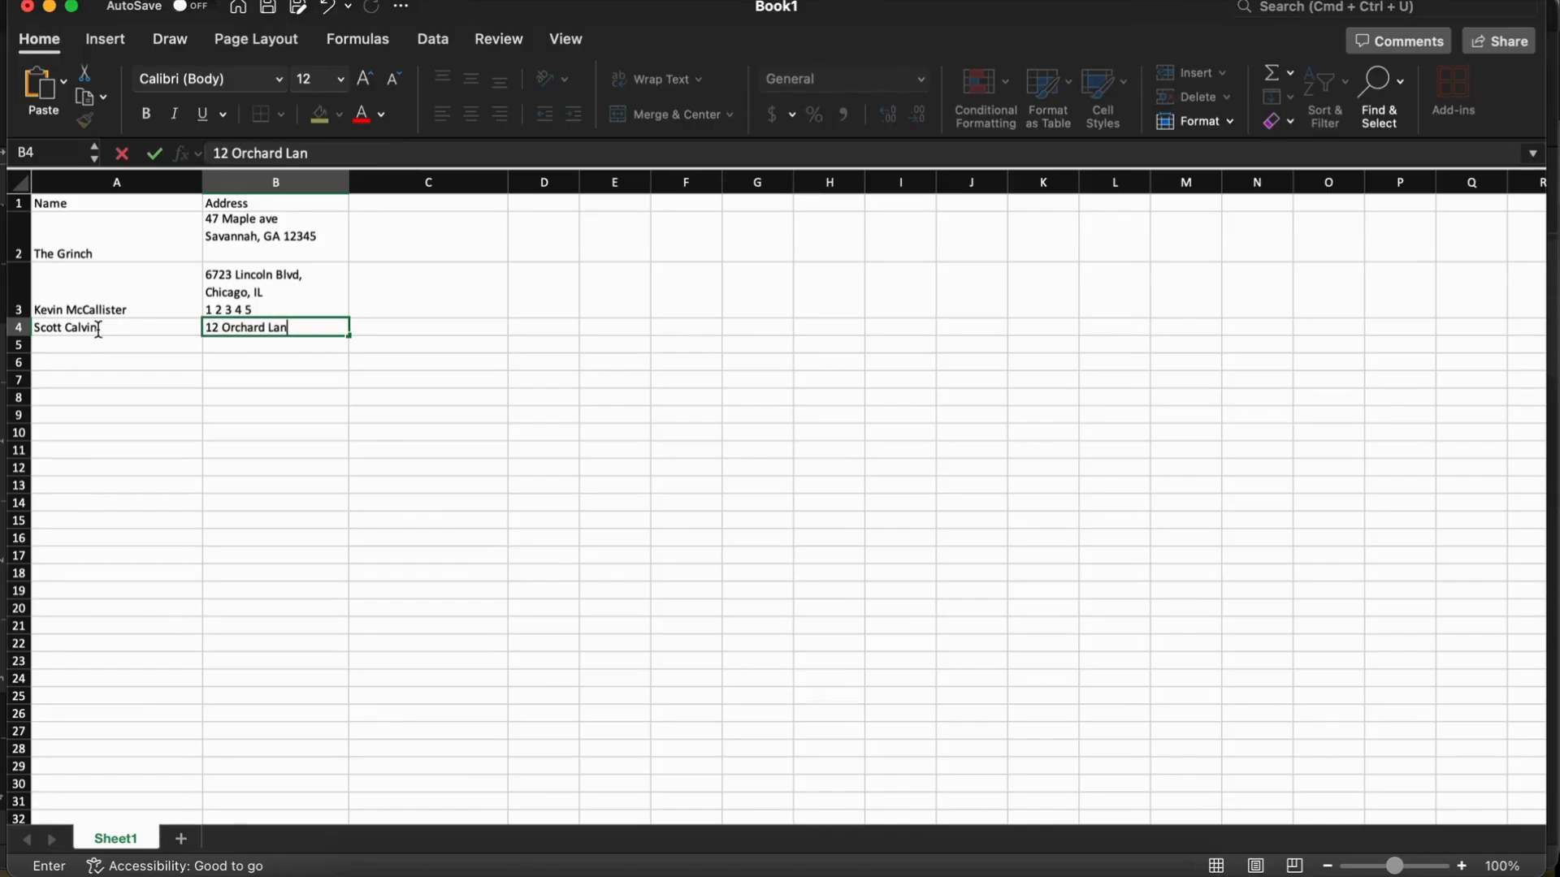
pyautogui.write('e')
pyautogui.hotkey('alt', 'Return')
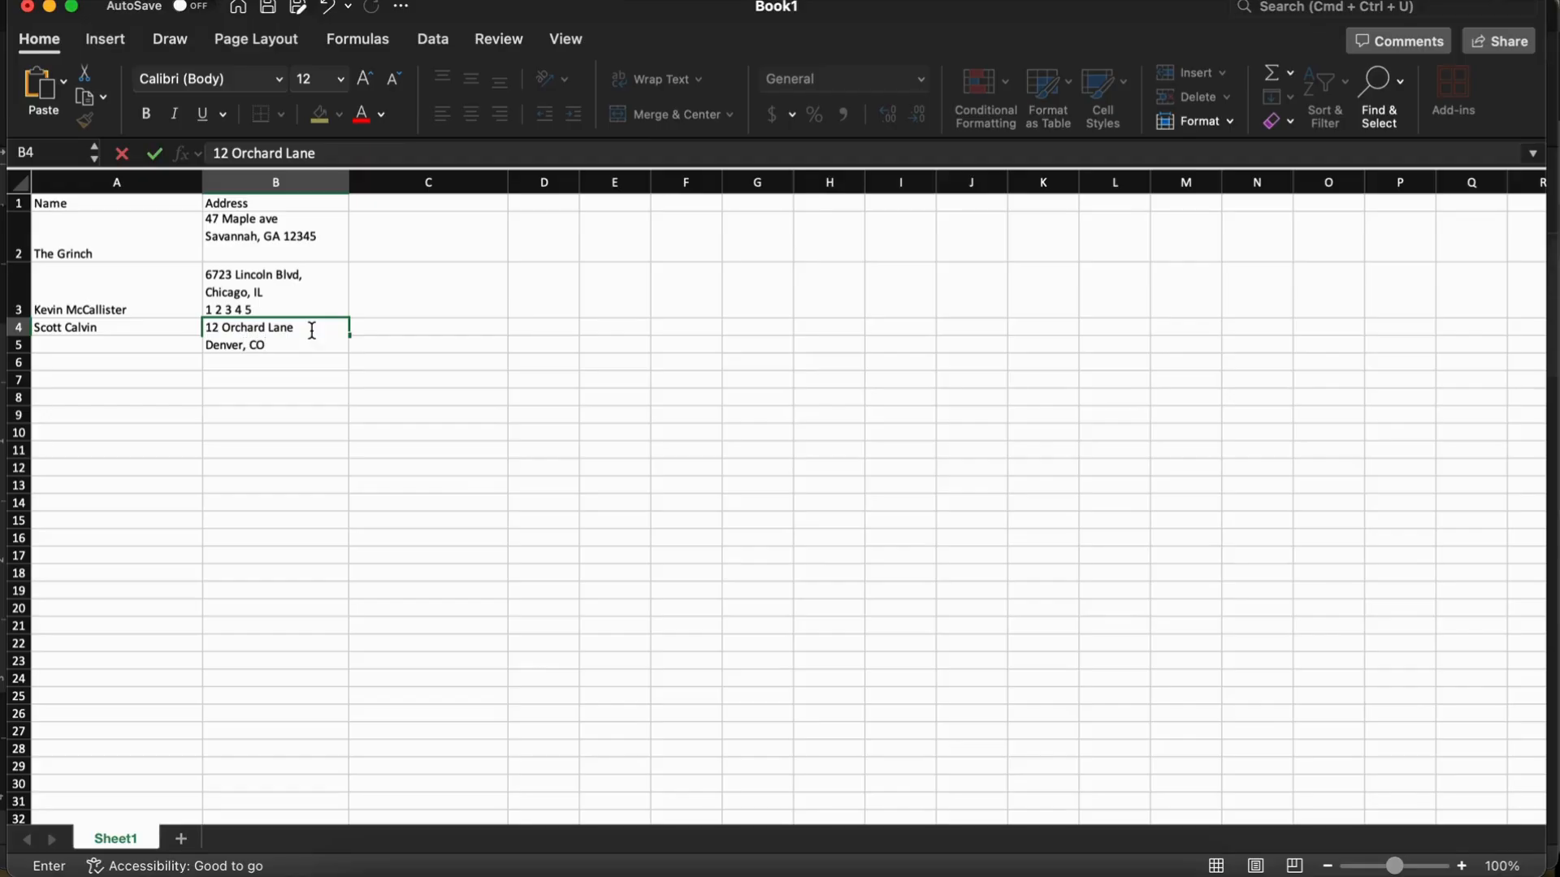
pyautogui.hotkey('alt', 'Return')
pyautogui.write('98238')
pyautogui.click(421, 501)
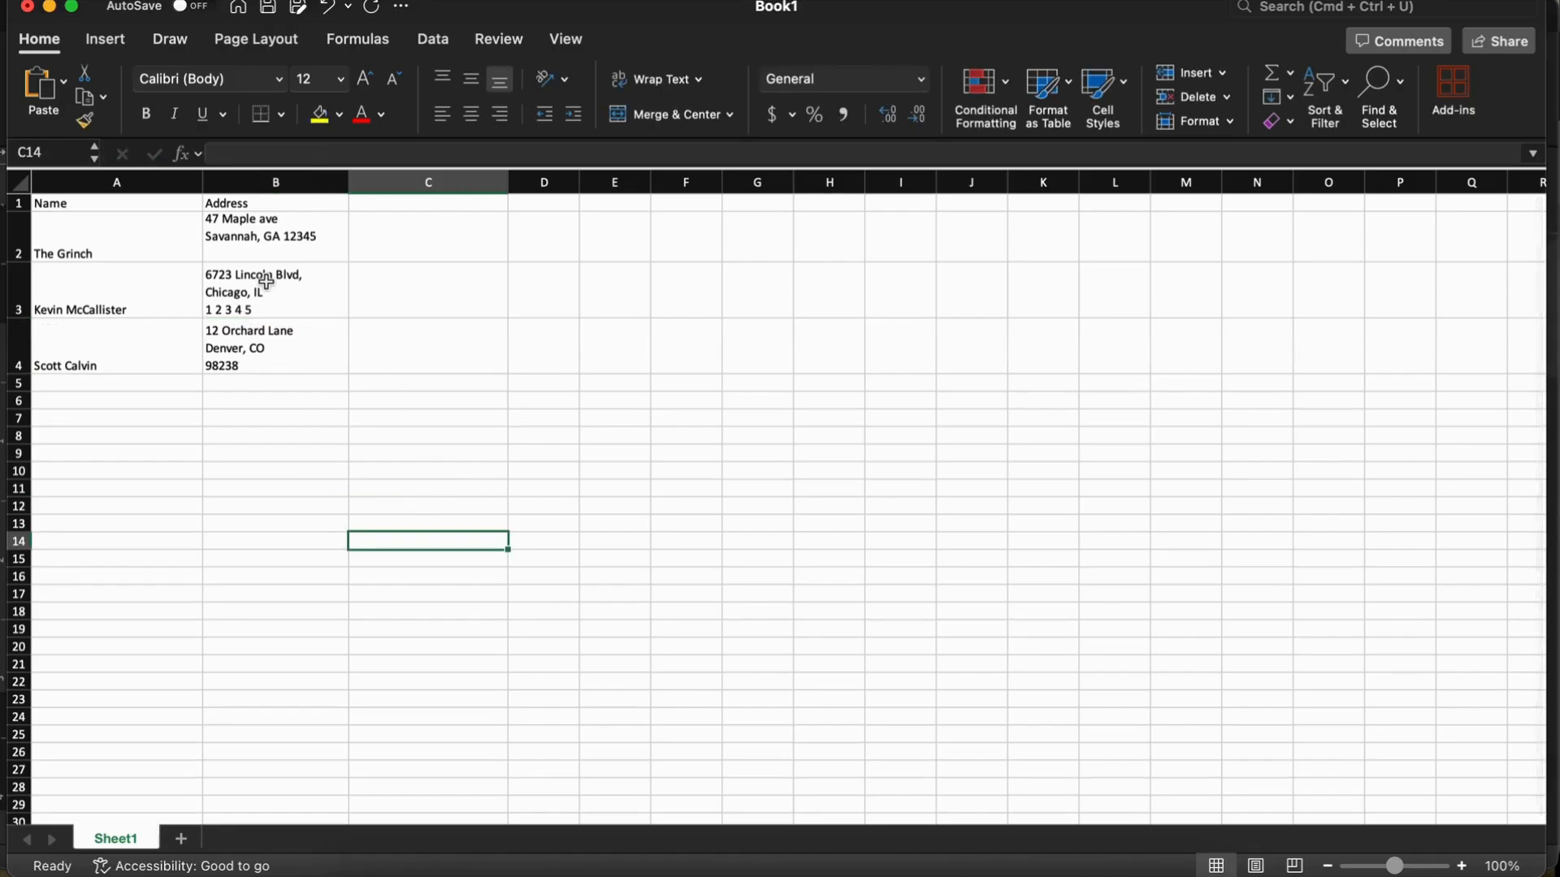
pyautogui.click(266, 252)
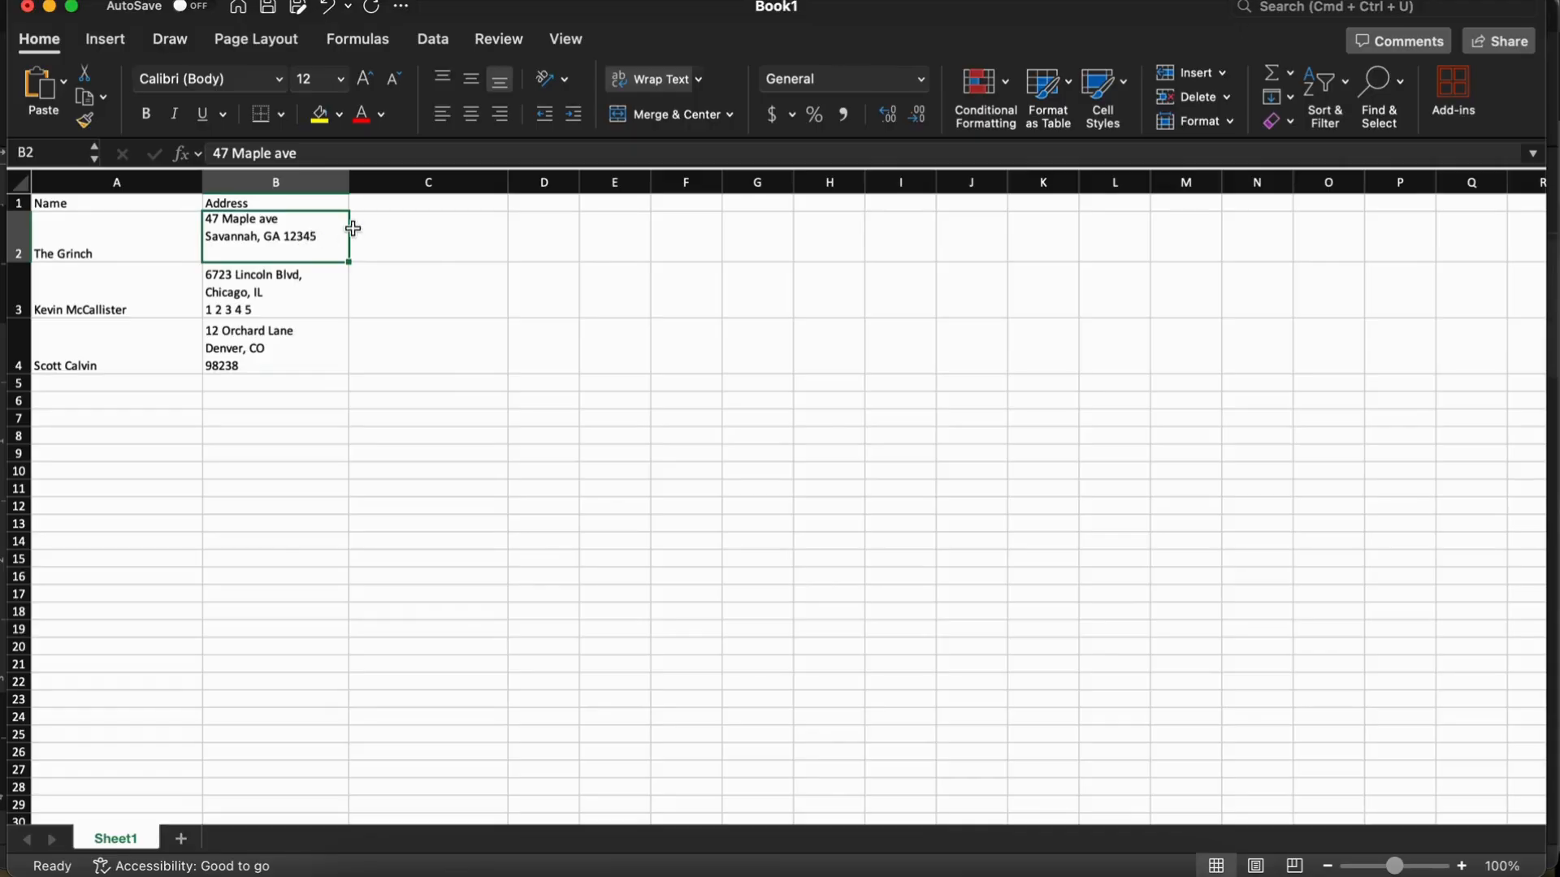
pyautogui.click(293, 422)
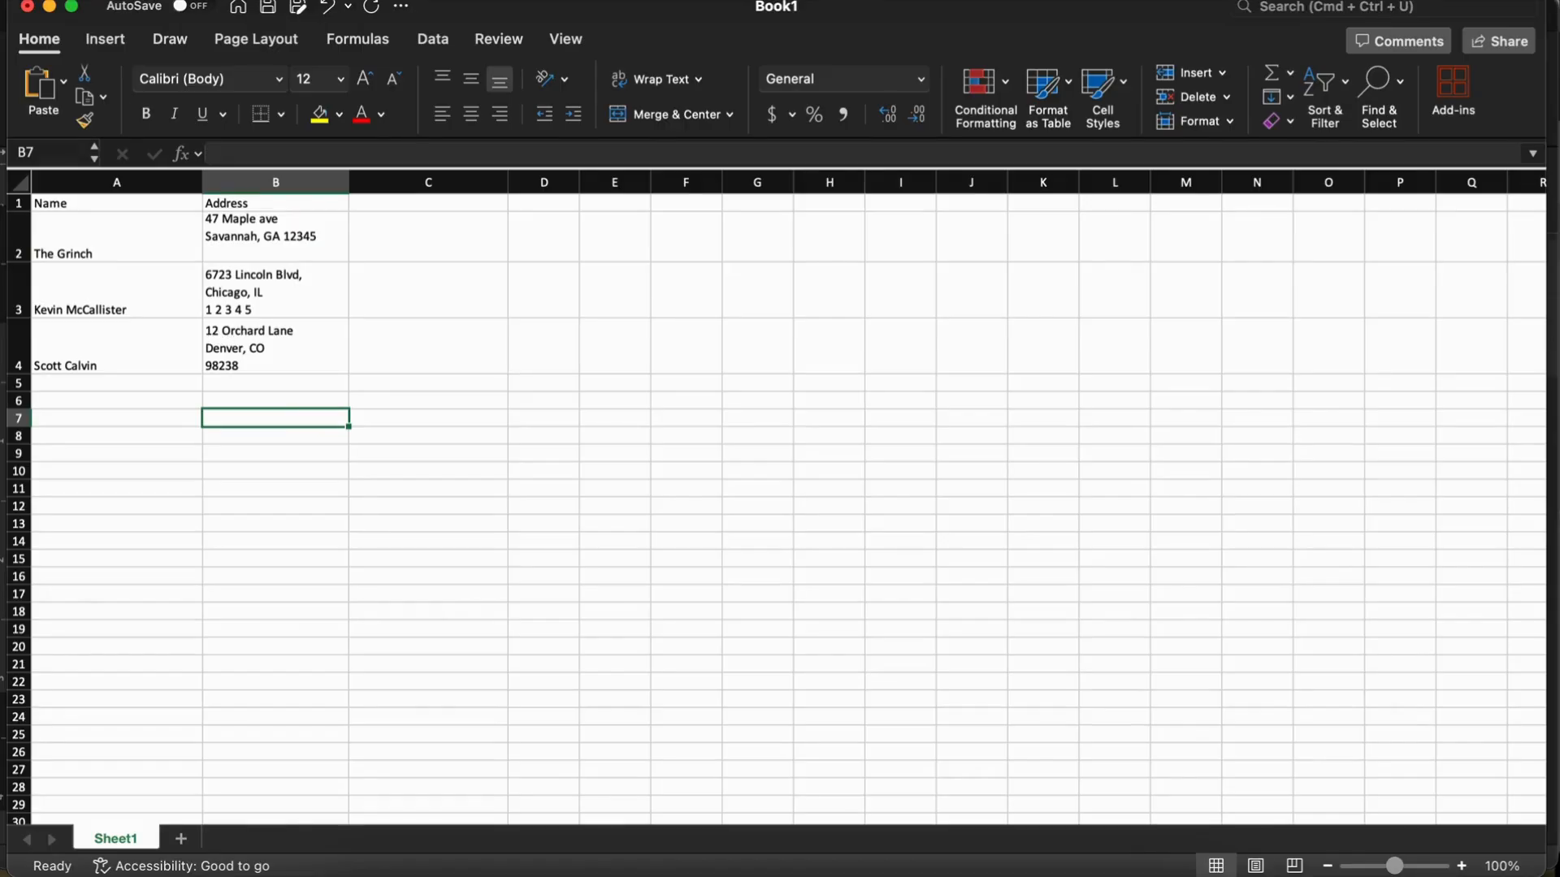
# Step: Save the address list as Book1 in Excel Workbook (.xlsx) format in the Downloads folder
pyautogui.click(107, 0)
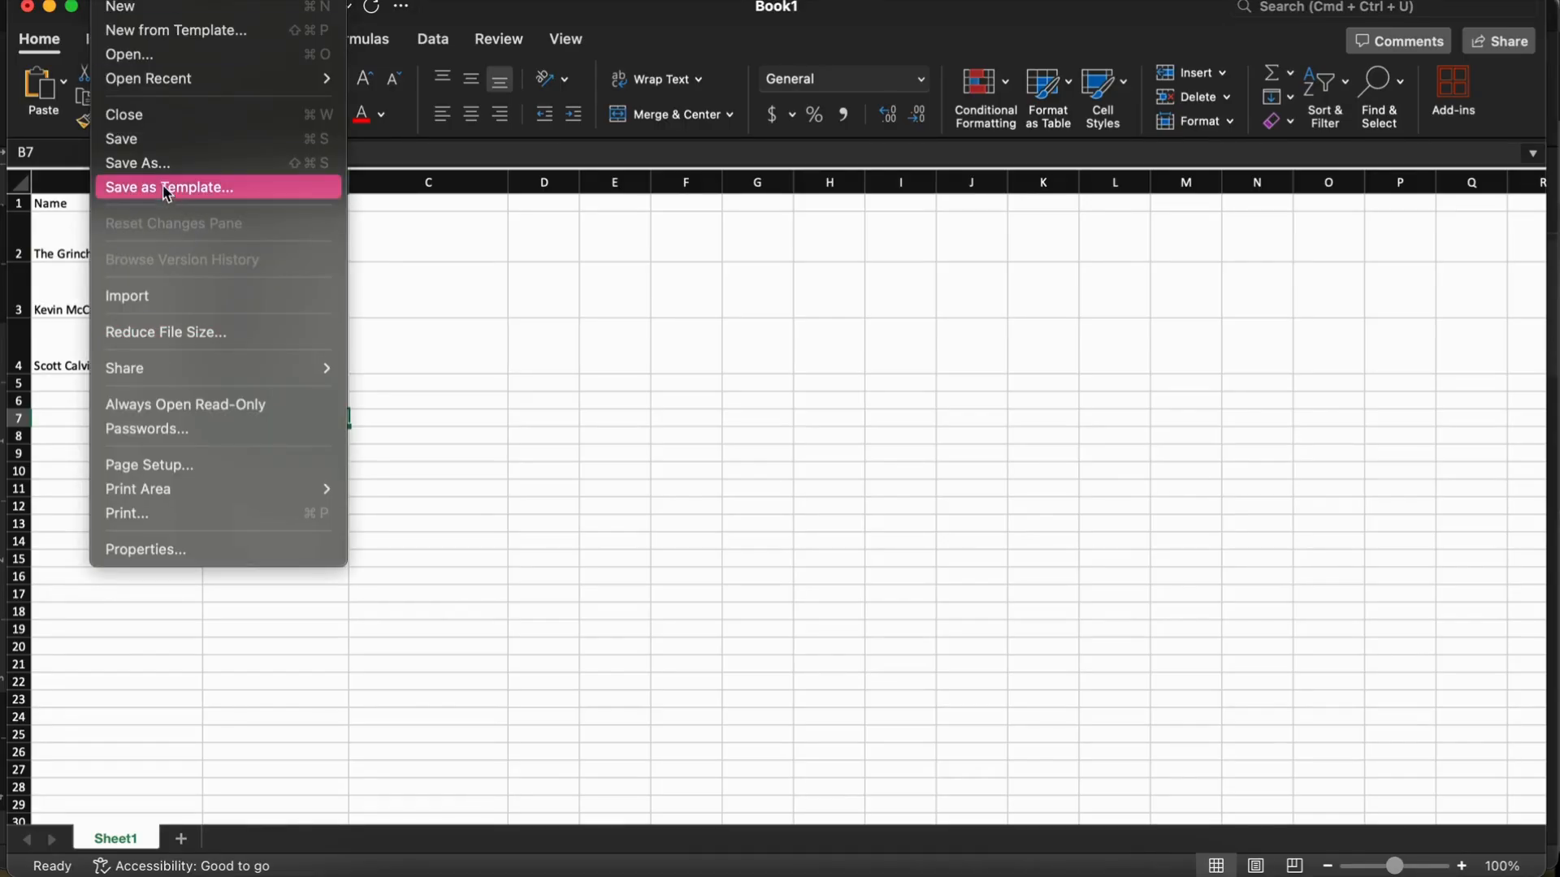
pyautogui.click(153, 162)
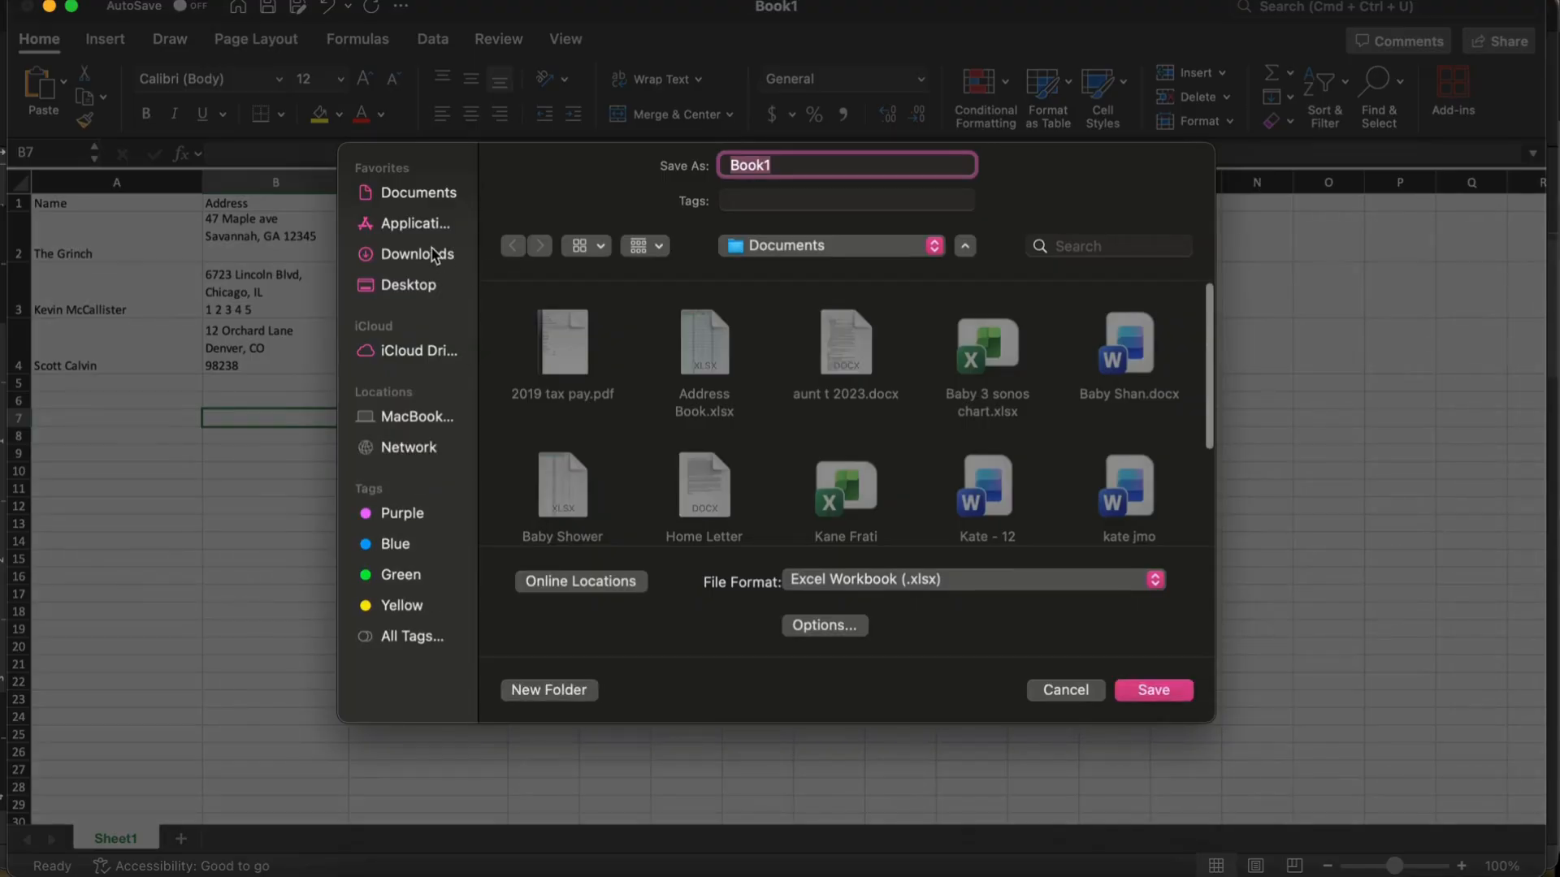
pyautogui.click(426, 254)
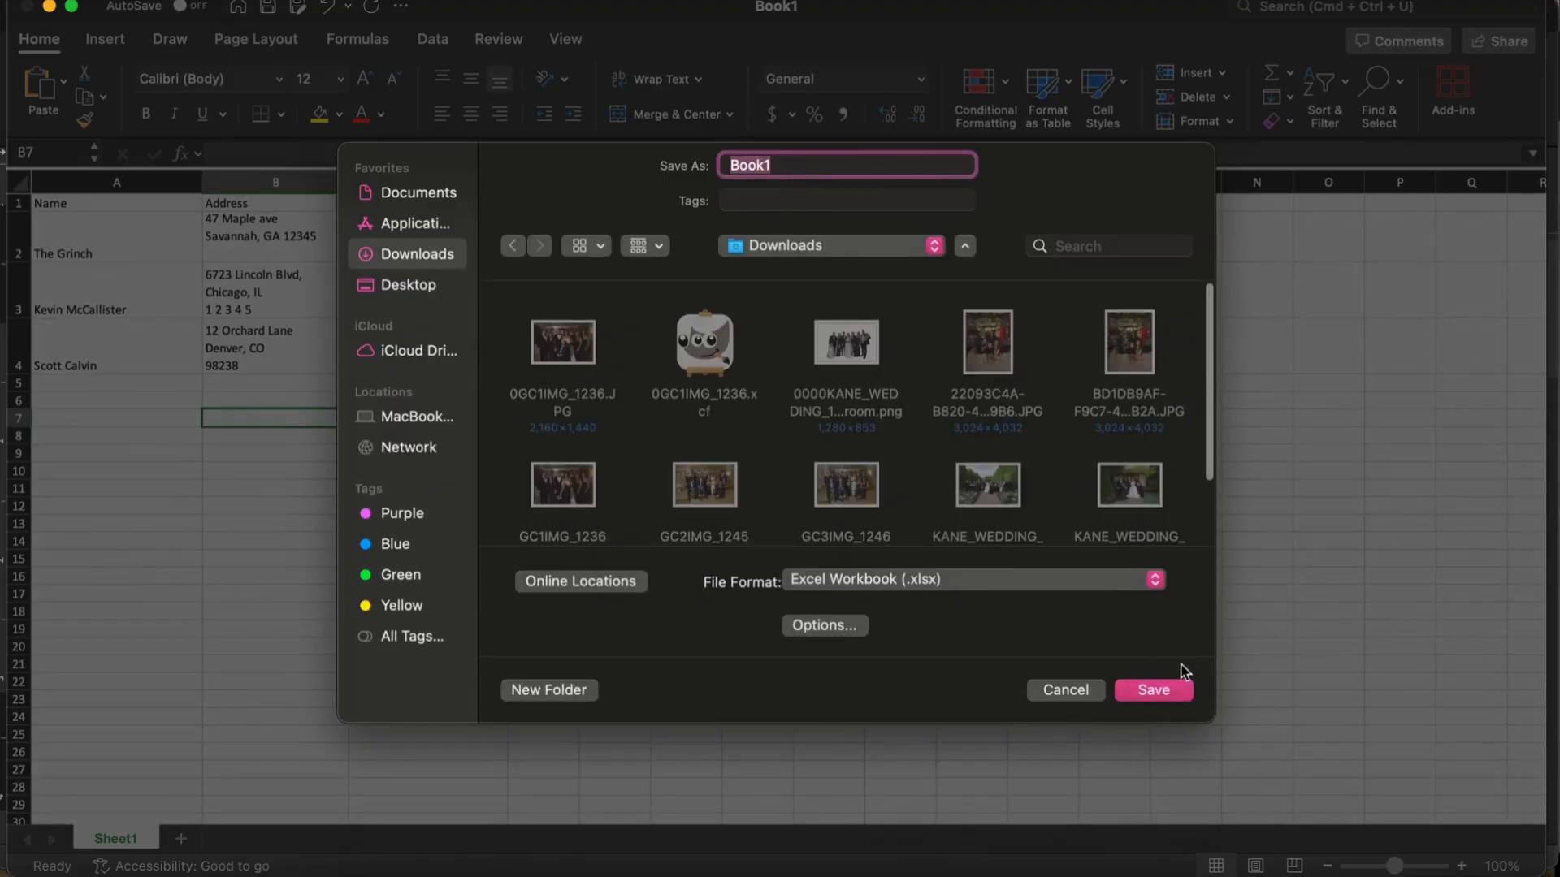
pyautogui.click(1171, 690)
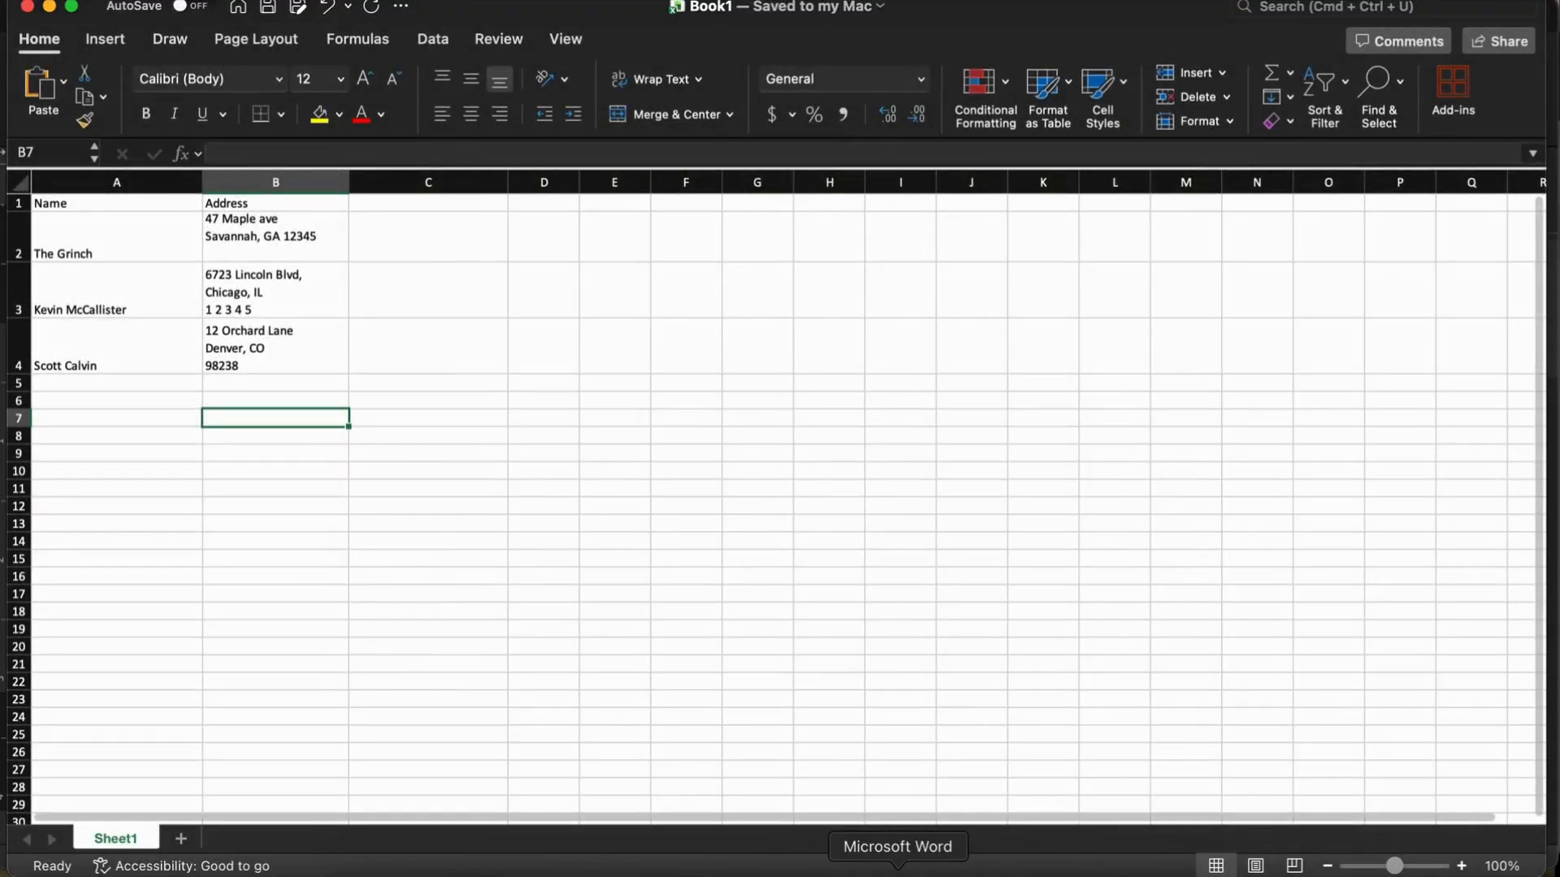
# Step: Switch to Word and select the recipient family name line in the envelope's central text box
pyautogui.click(898, 871)
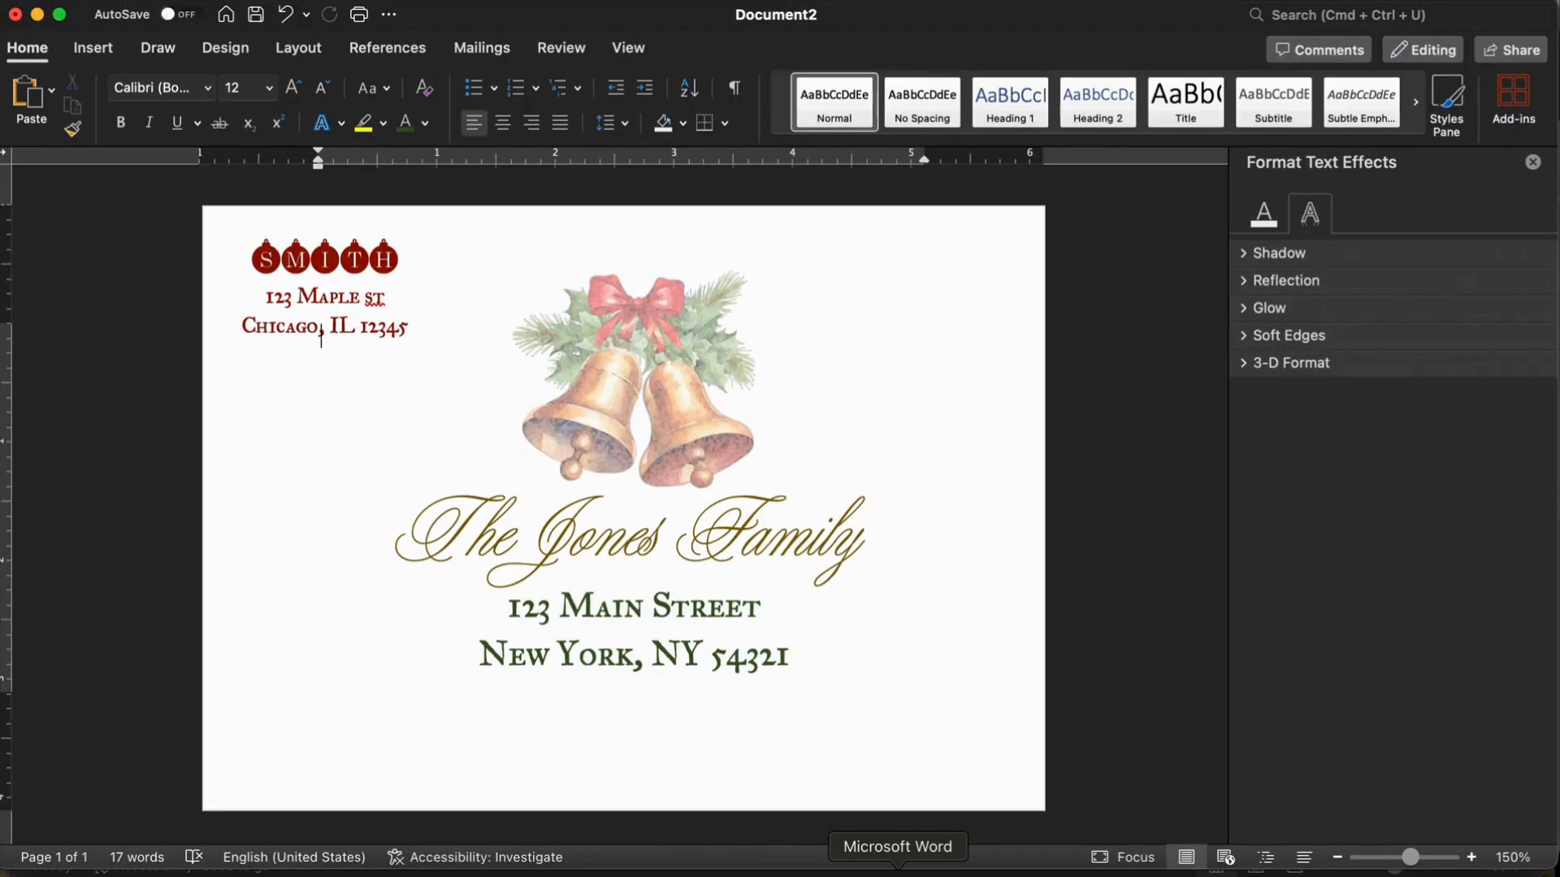
pyautogui.click(628, 532)
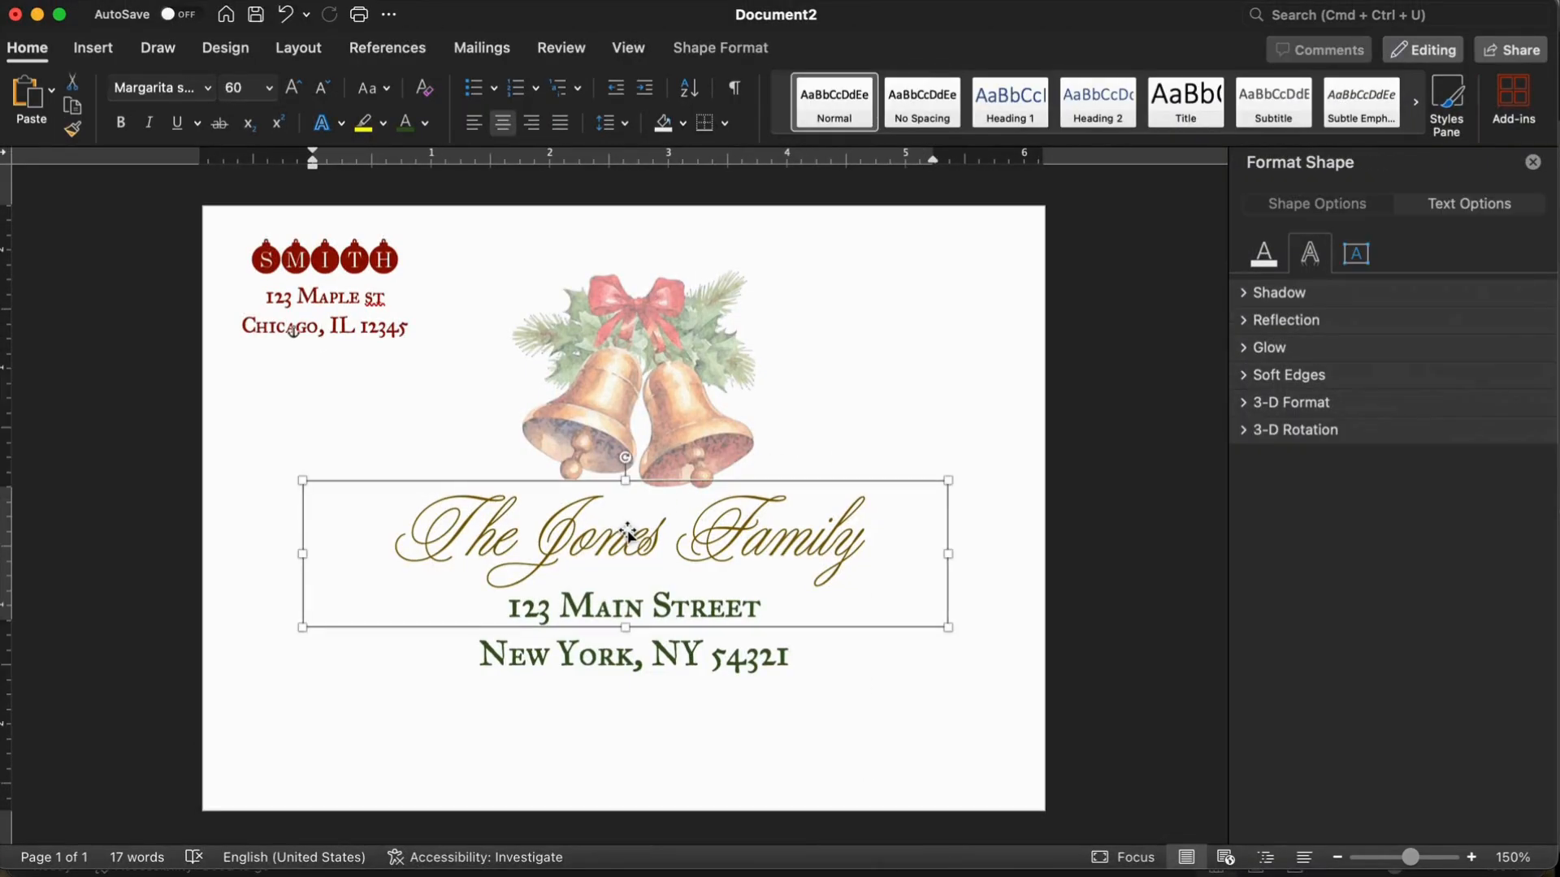
pyautogui.tripleClick(585, 538)
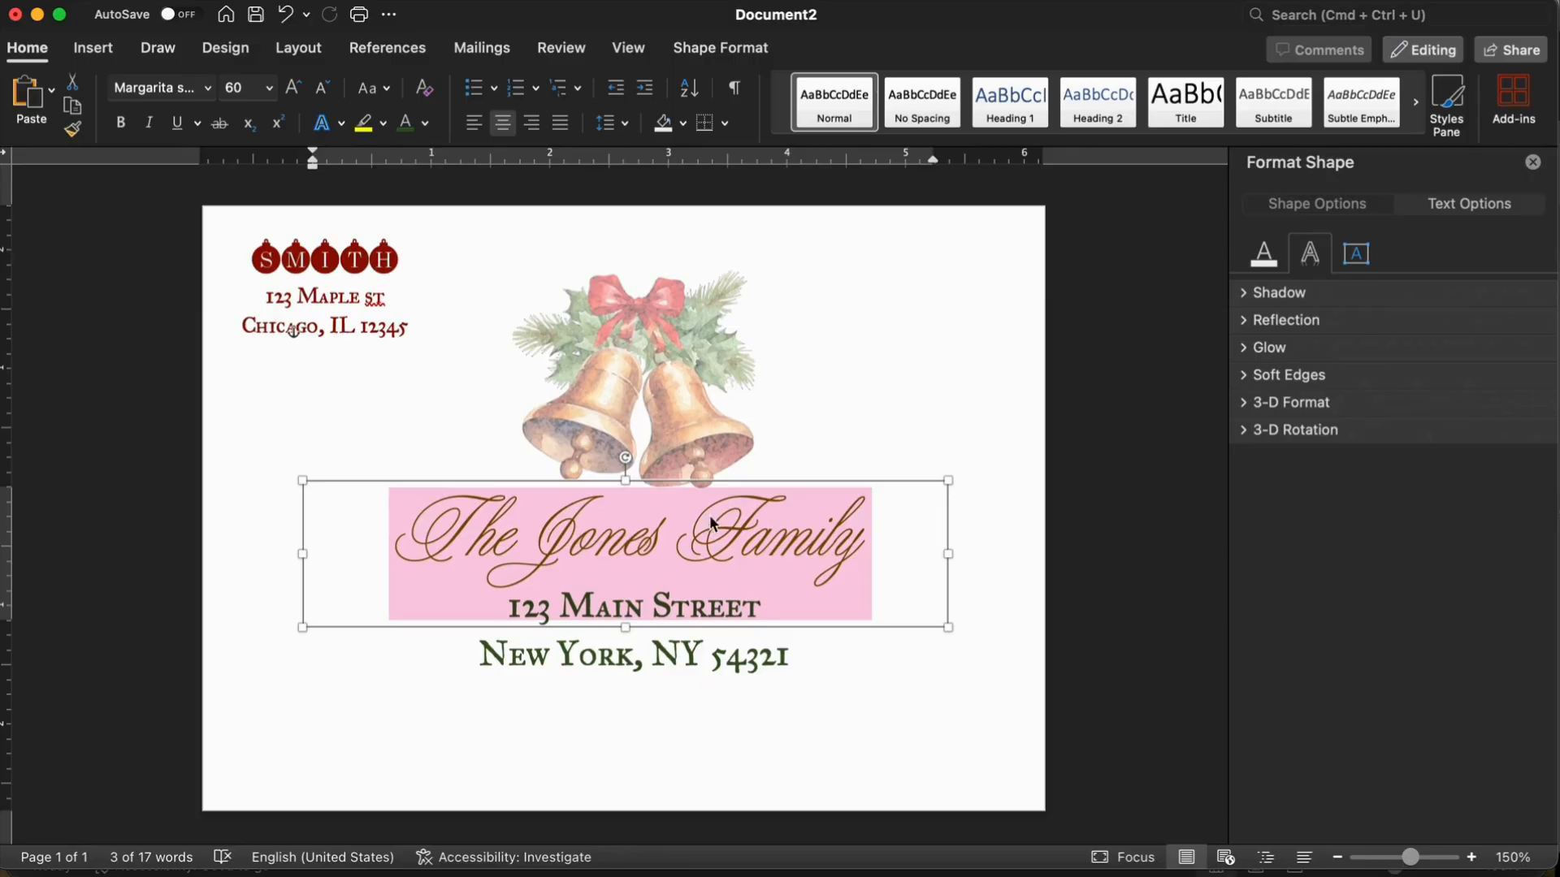
# Step: Choose Book1.xlsx from the Downloads folder as the existing recipient list for the mail merge
pyautogui.click(481, 49)
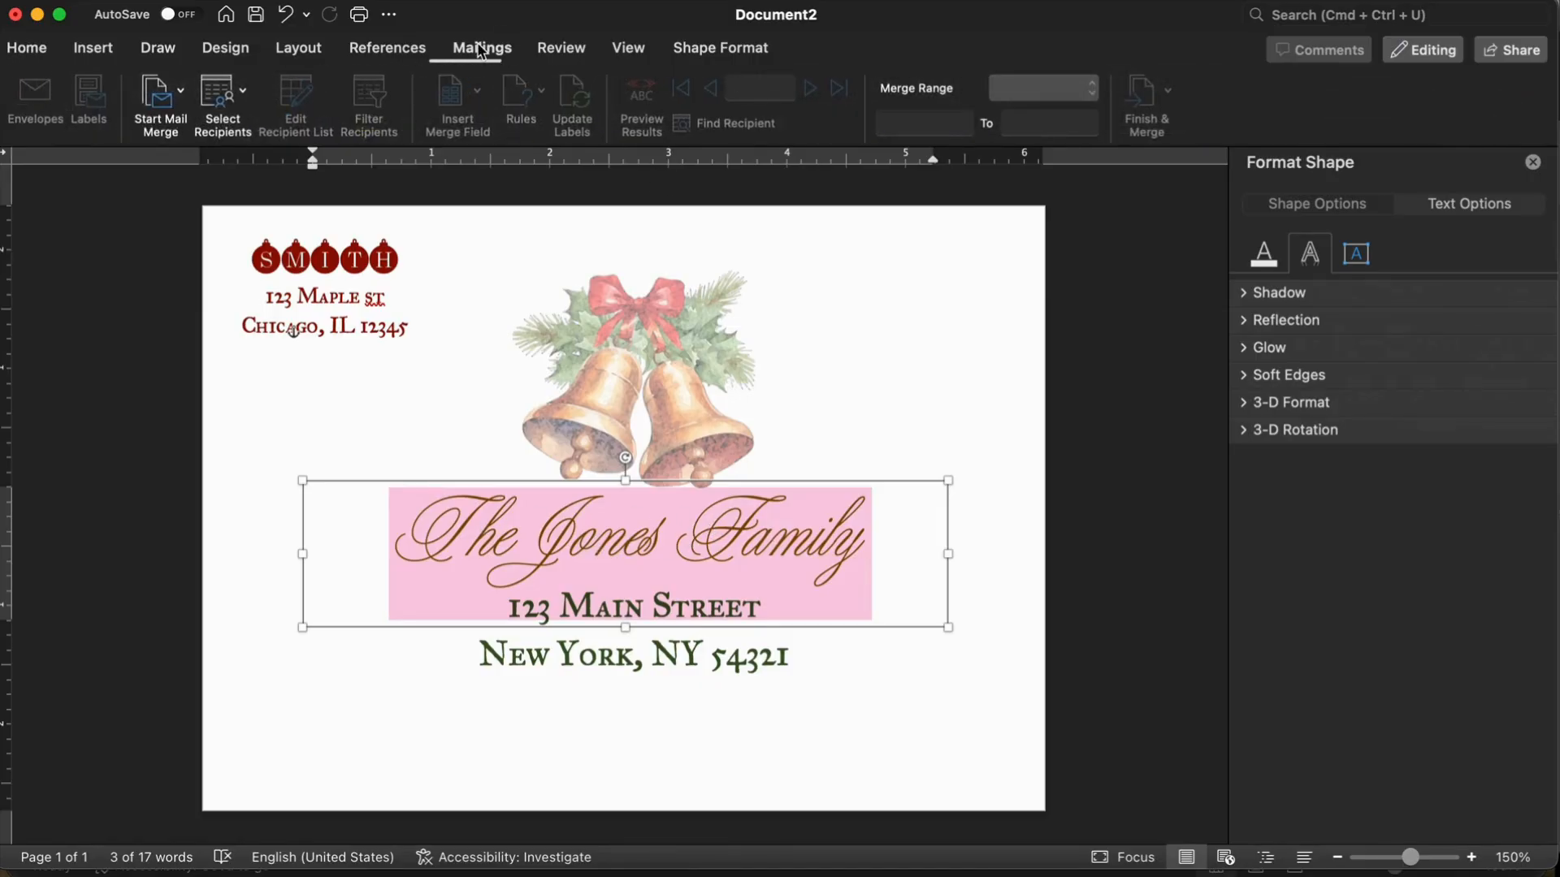
pyautogui.click(239, 92)
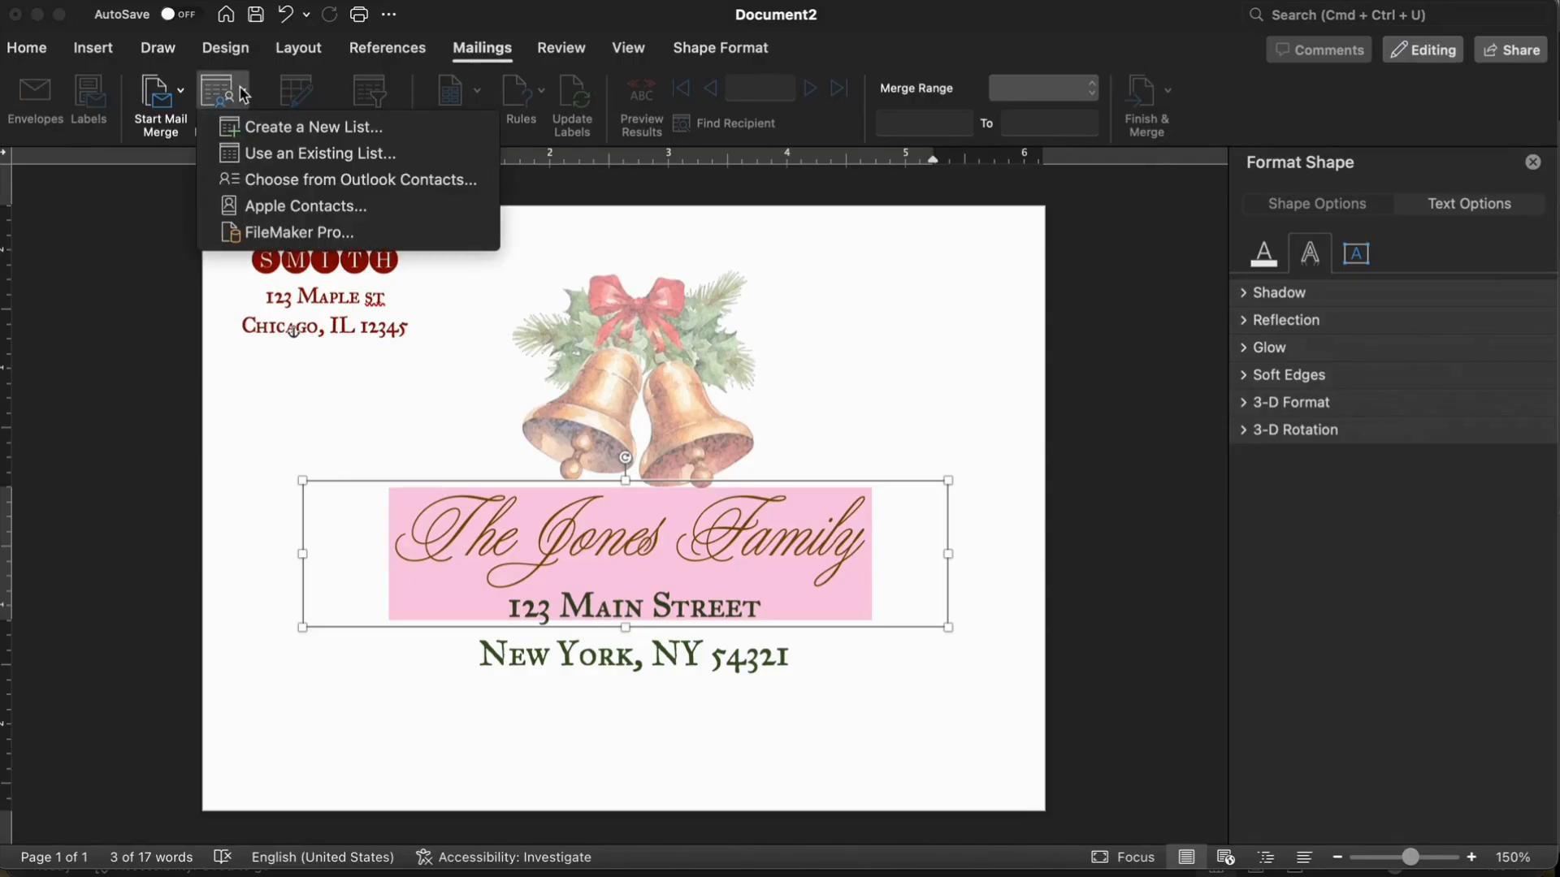
pyautogui.click(288, 160)
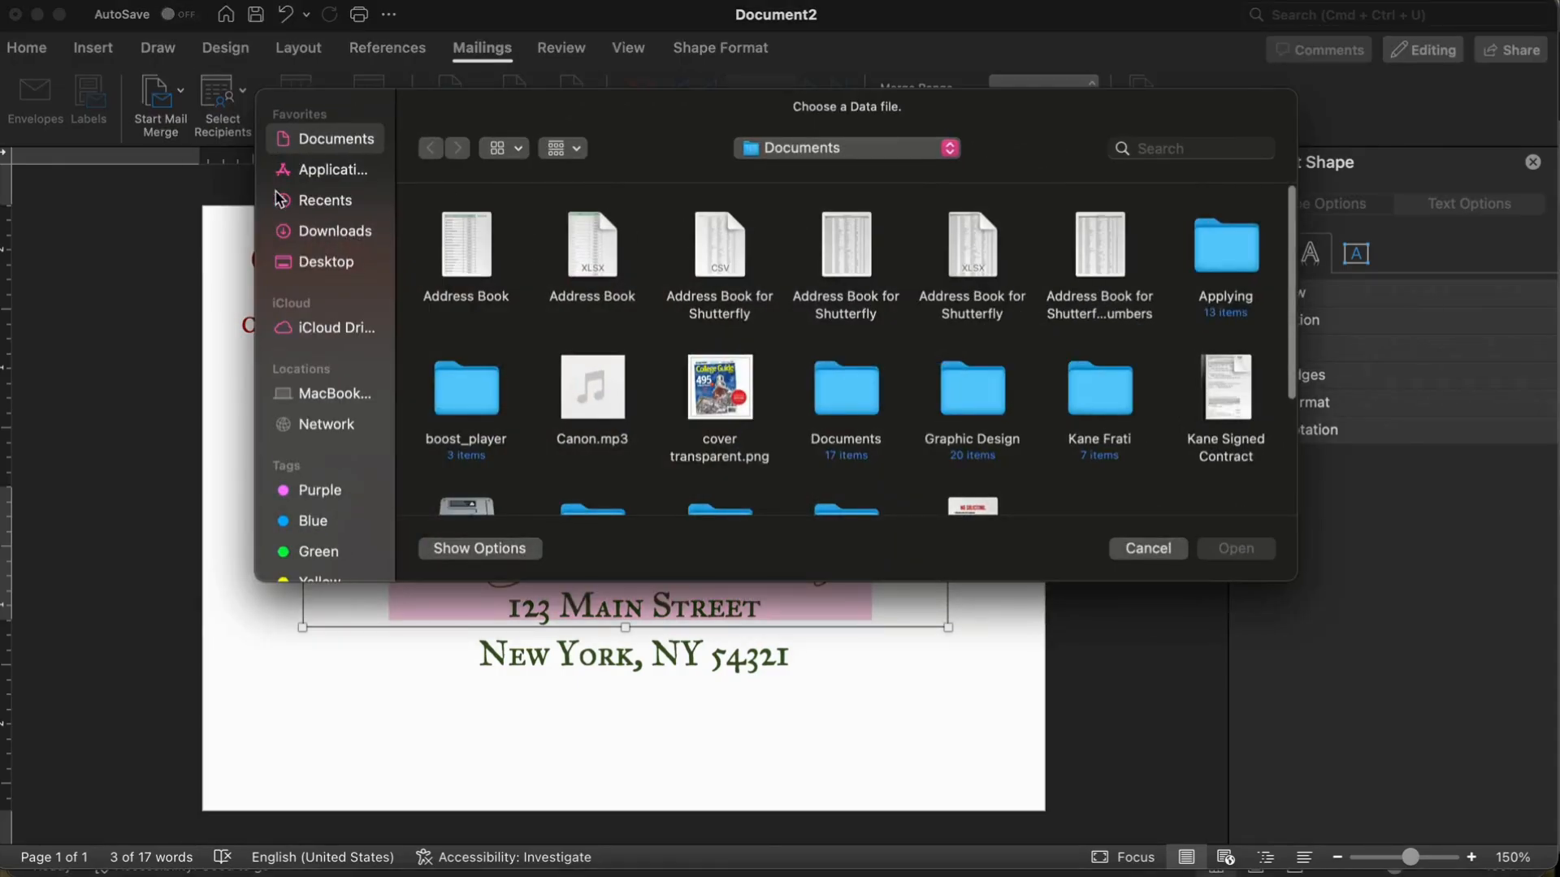
pyautogui.click(333, 236)
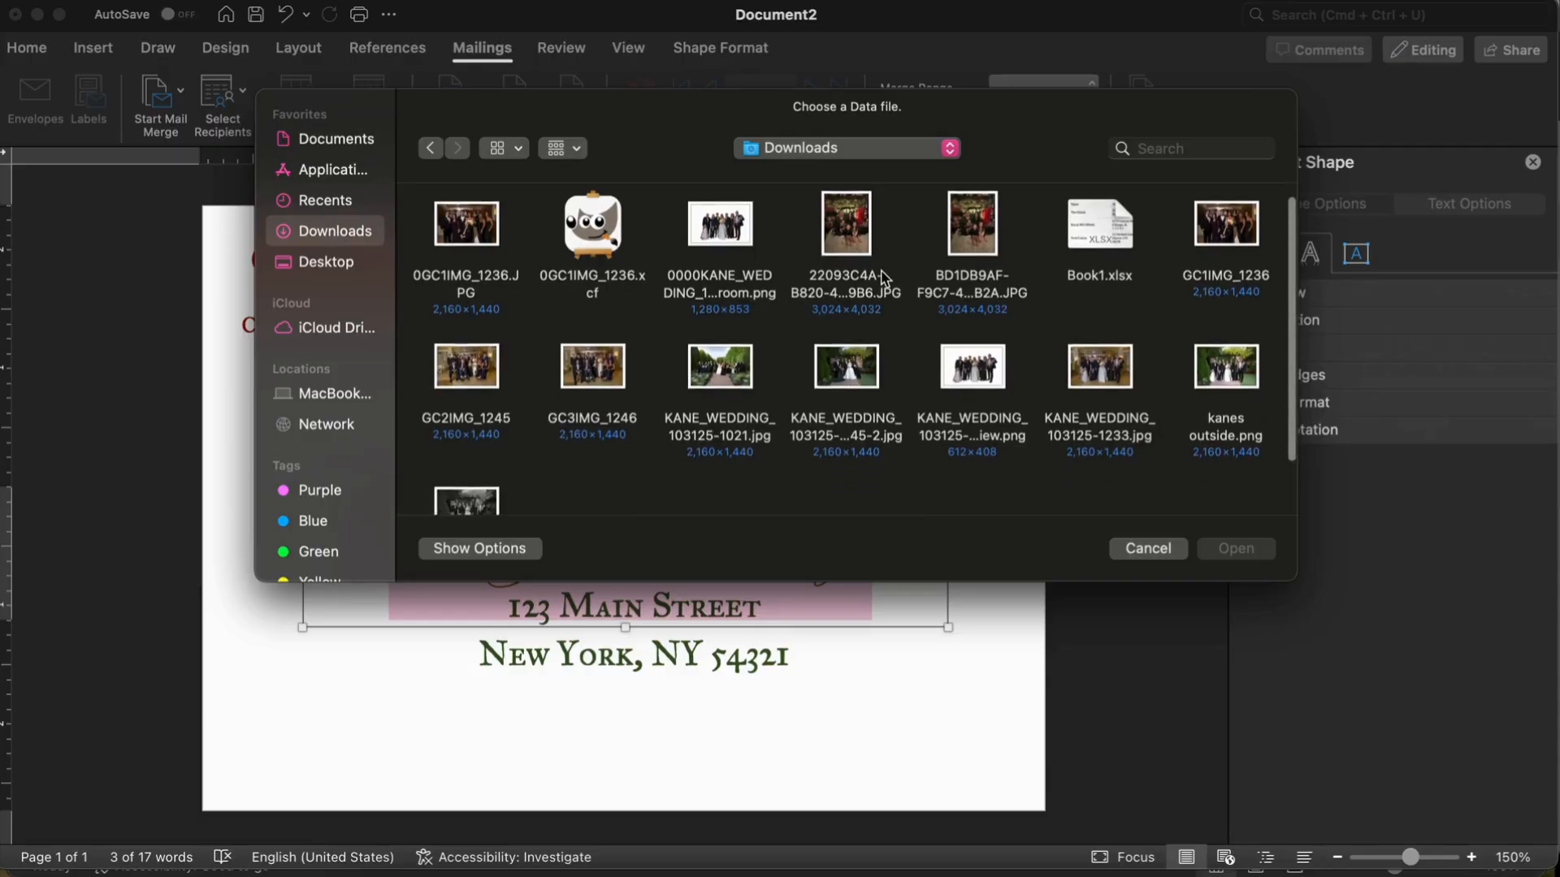
pyautogui.scroll(-3, 883, 278)
pyautogui.scroll(3, 883, 278)
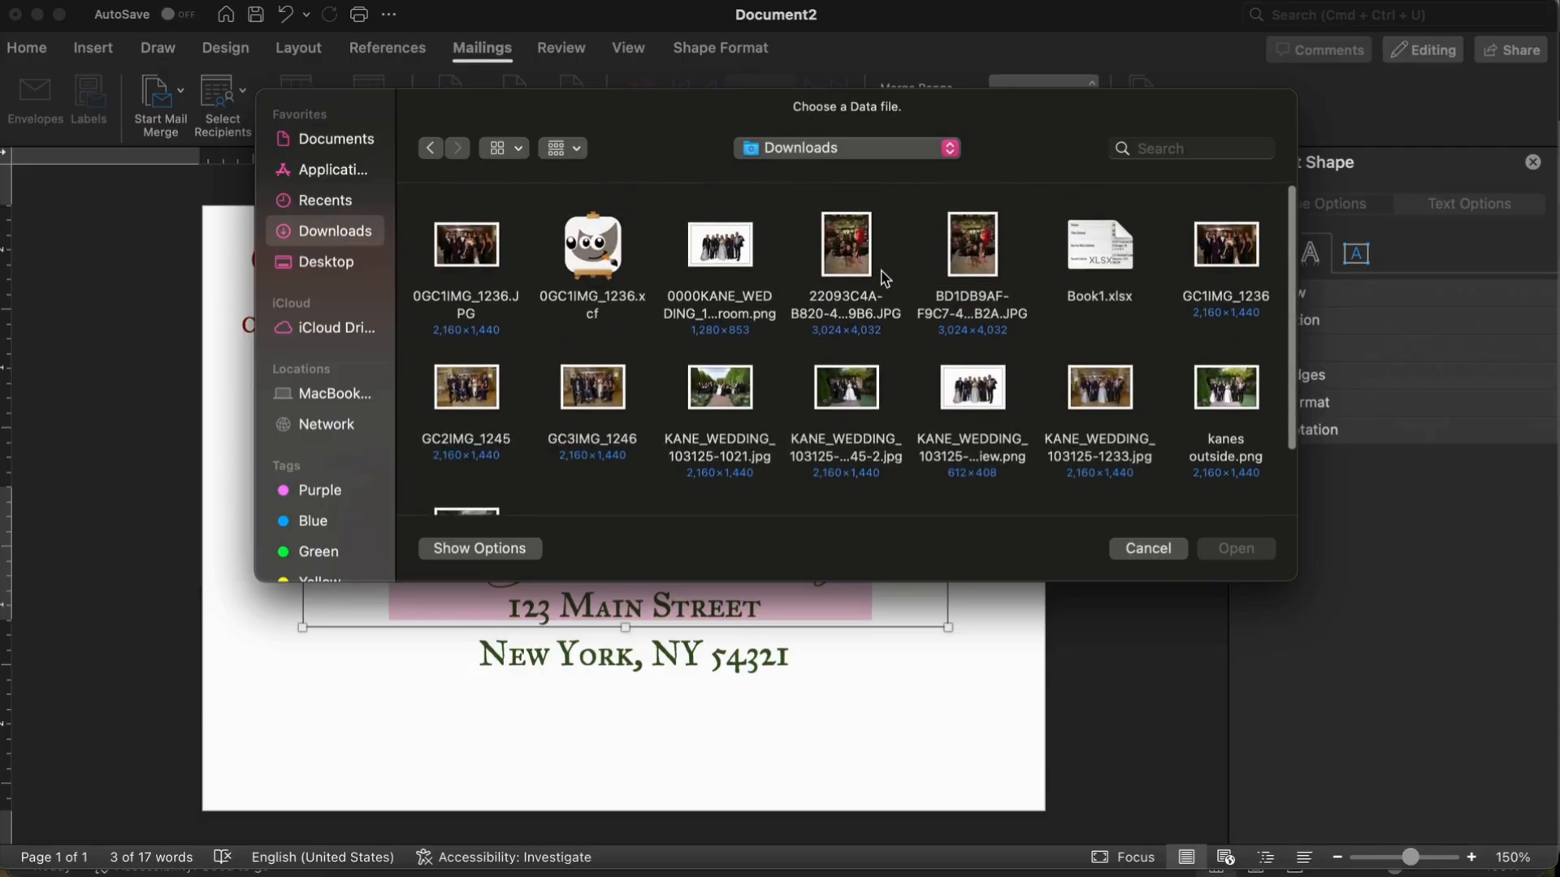
pyautogui.click(1105, 242)
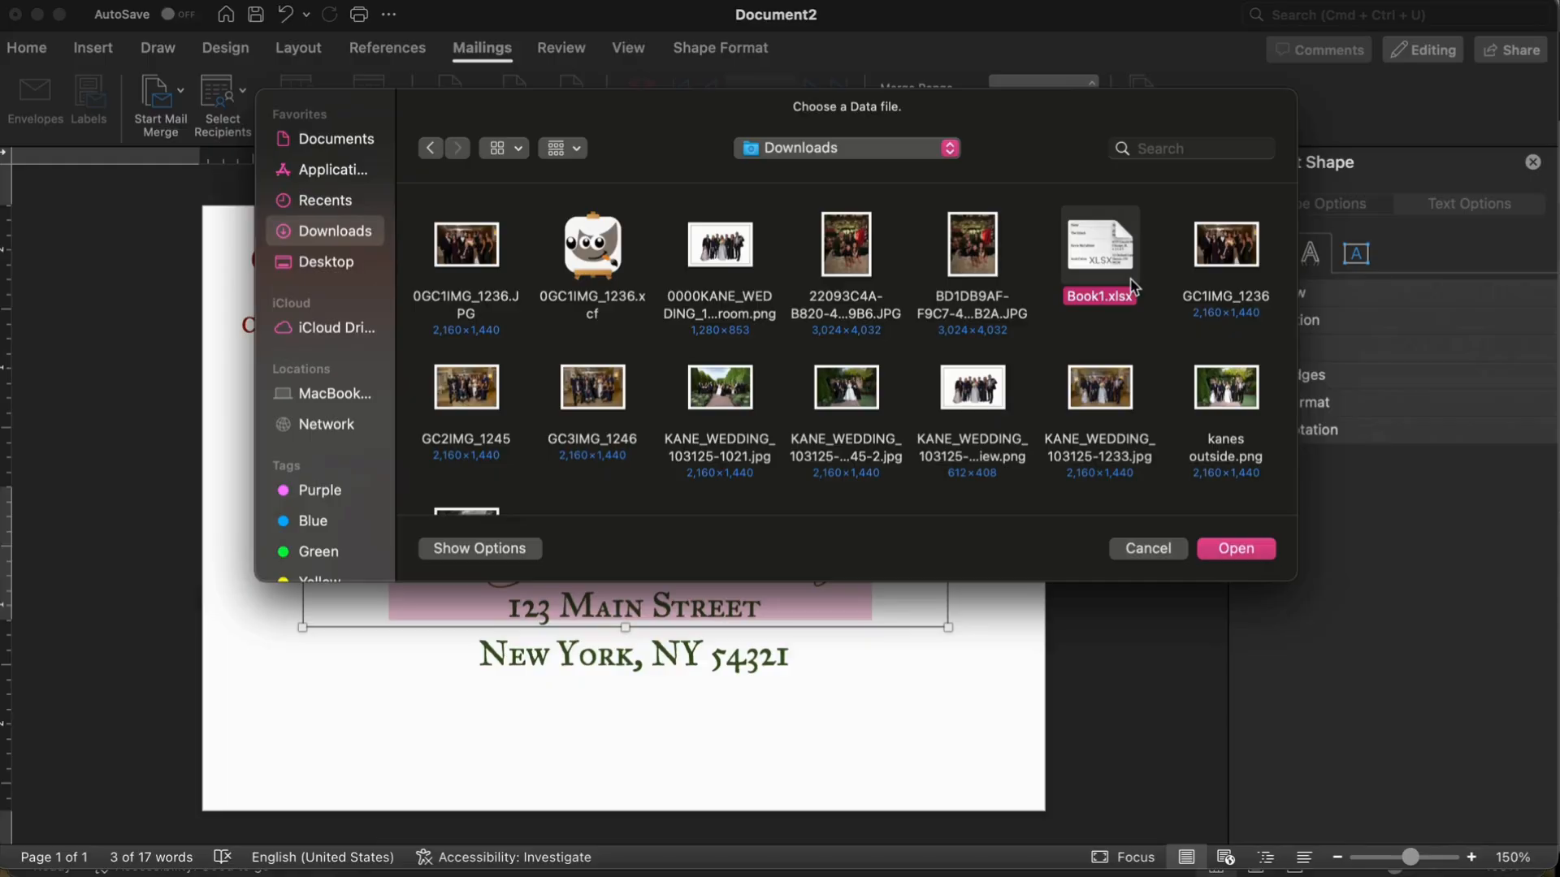
pyautogui.click(1237, 549)
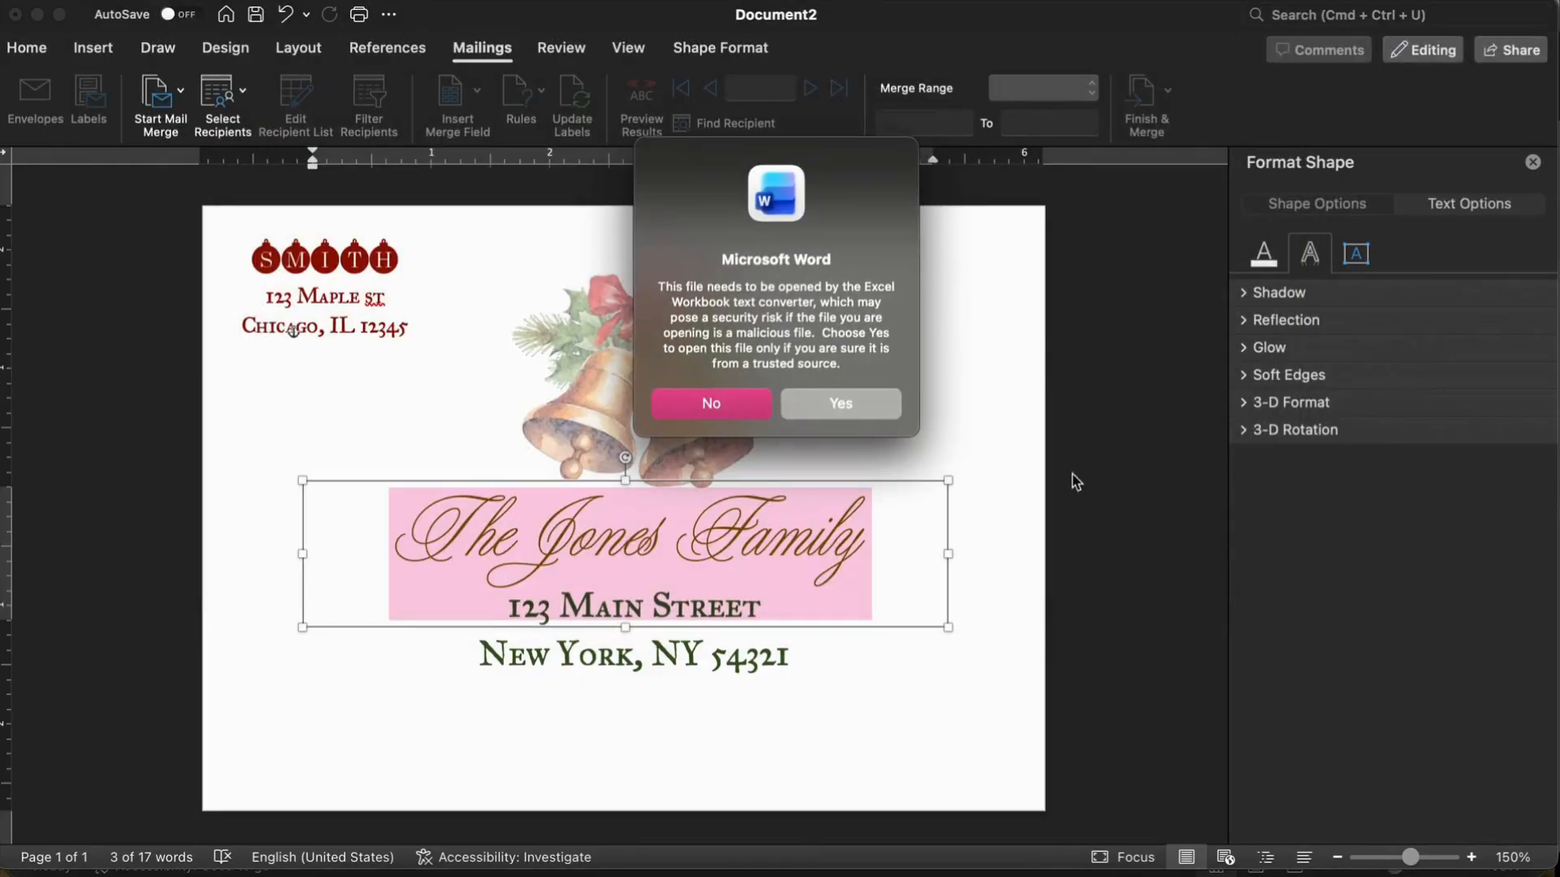
# Step: Allow the Excel Workbook text converter and load the Entire Workbook as the merge data source
pyautogui.click(831, 412)
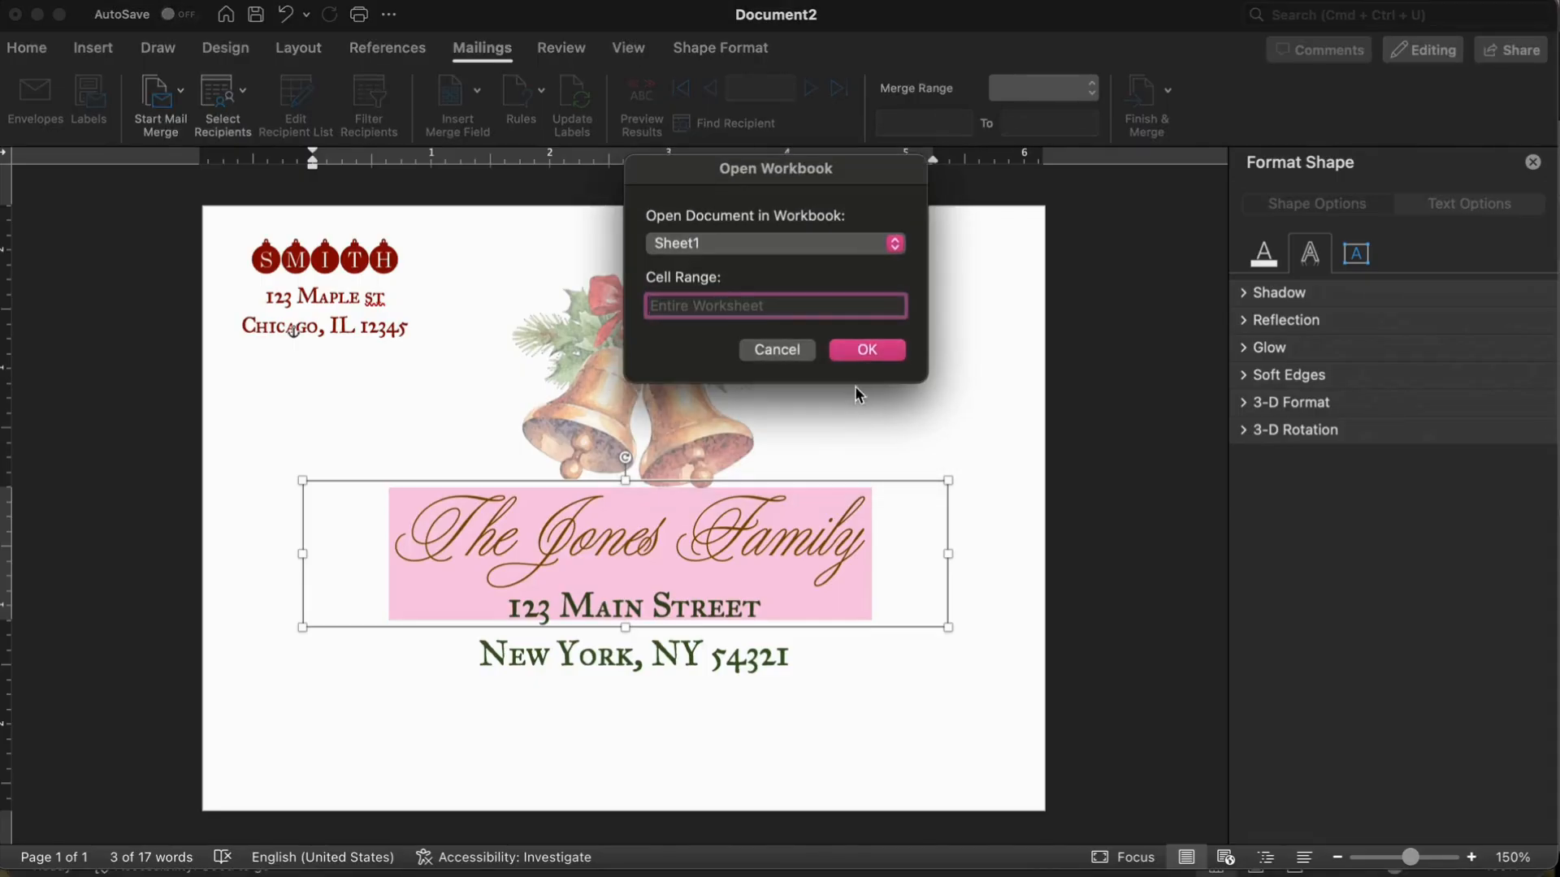
pyautogui.click(786, 244)
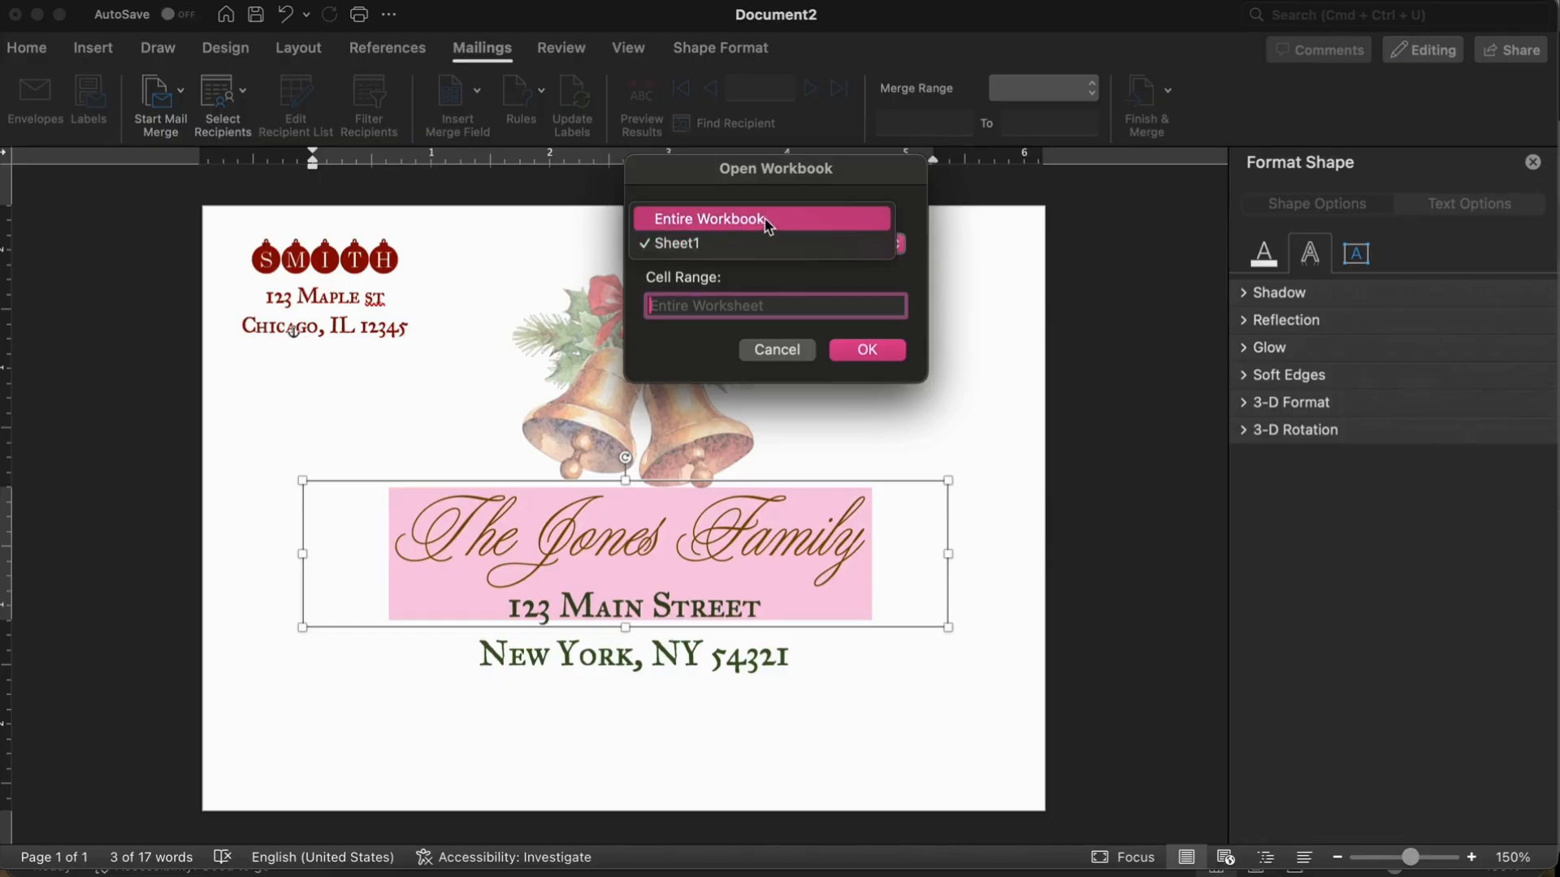
pyautogui.click(768, 220)
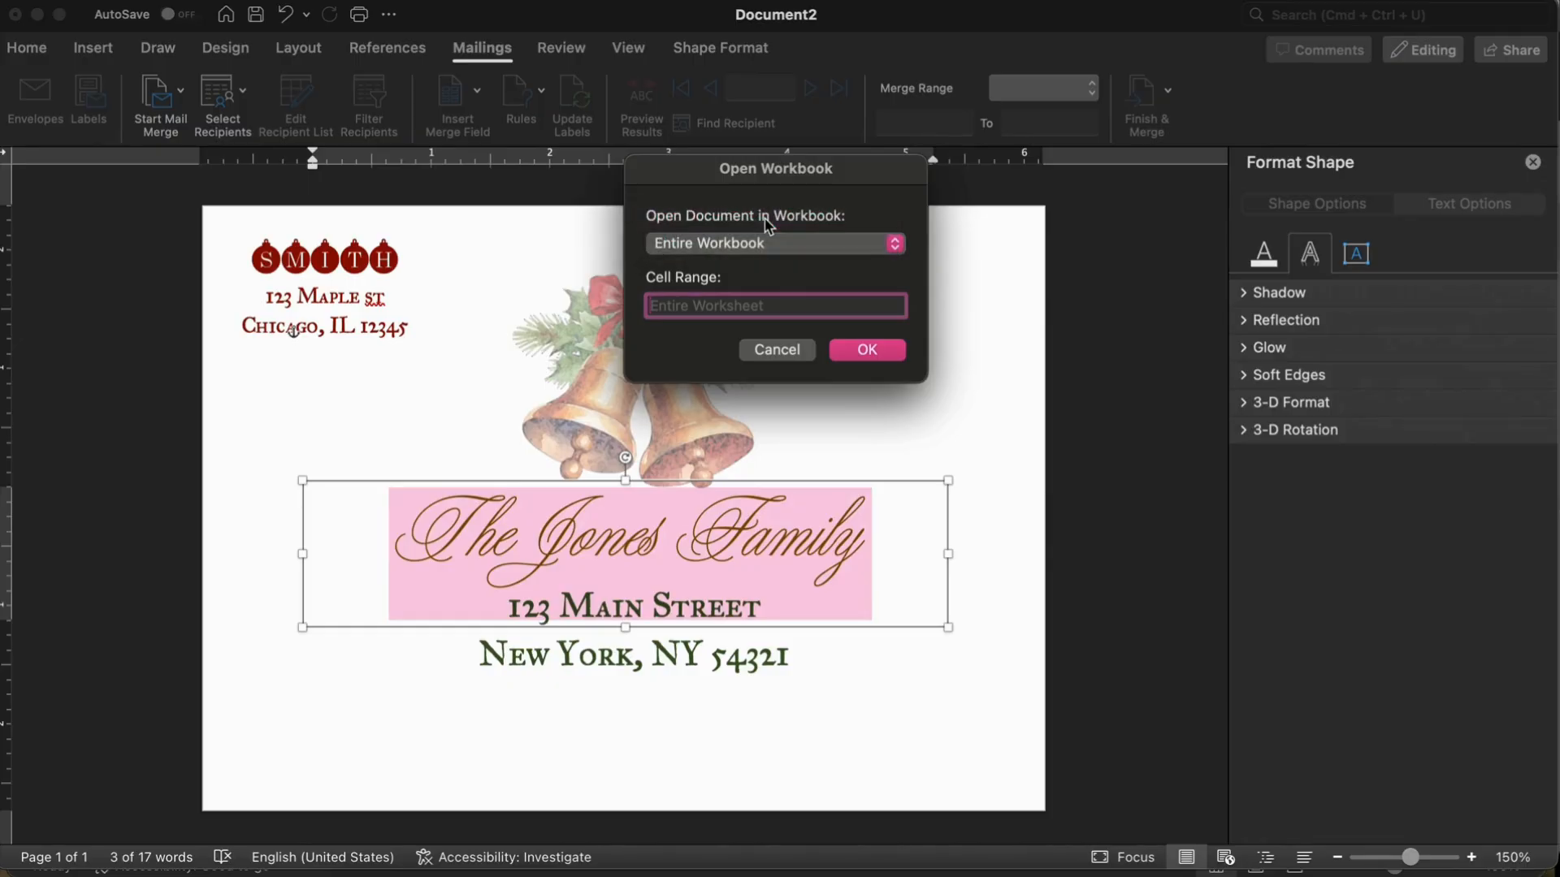
pyautogui.click(868, 351)
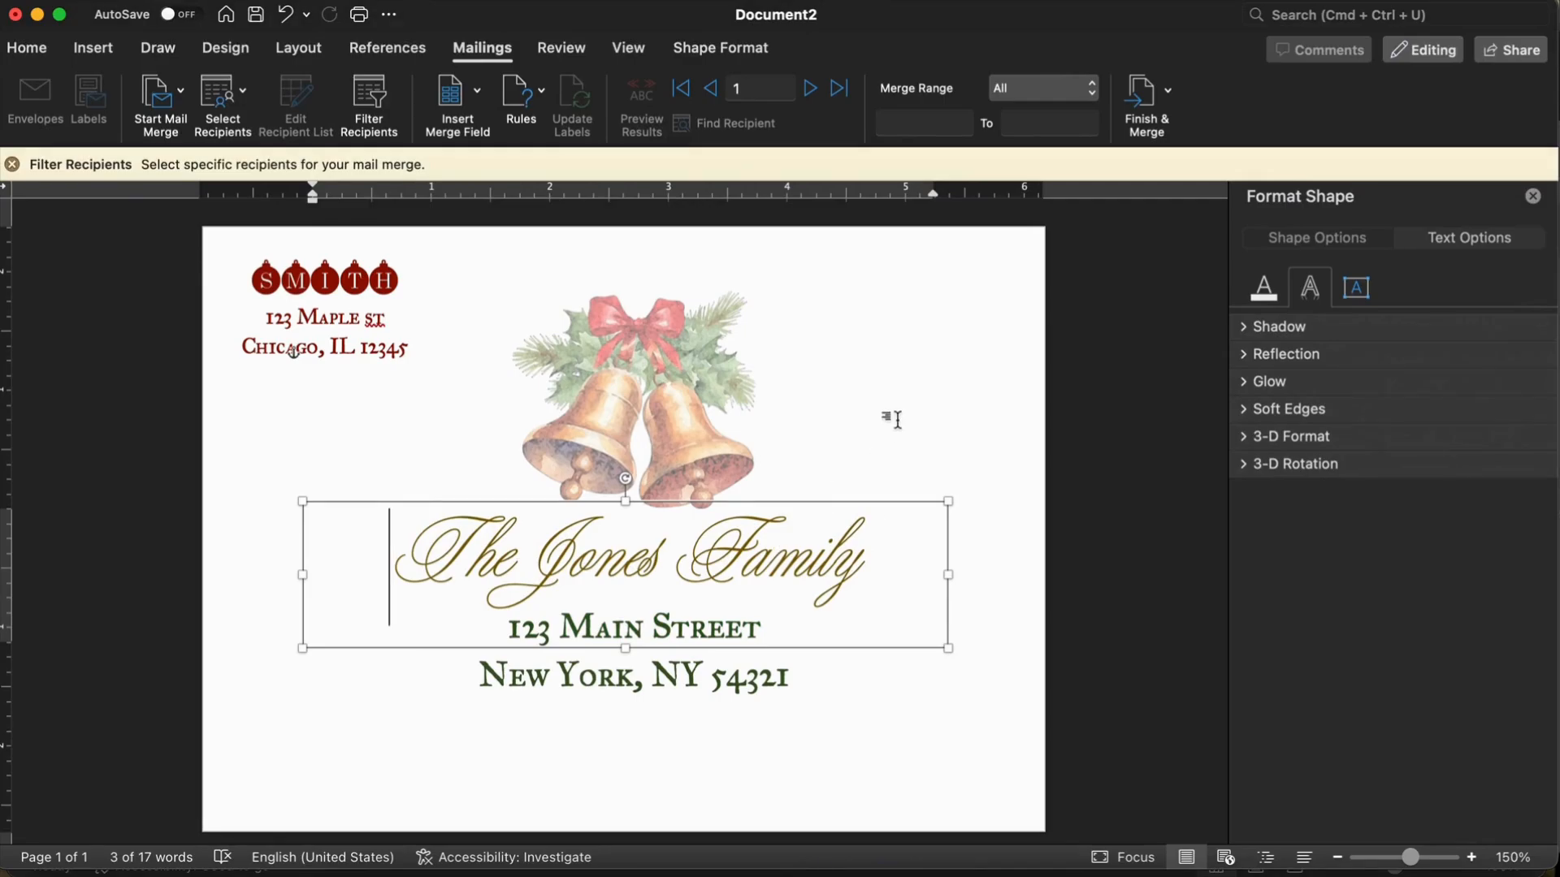
# Step: Replace the recipient family name line on the envelope with the Name merge field
pyautogui.click(888, 417)
pyautogui.click(703, 559)
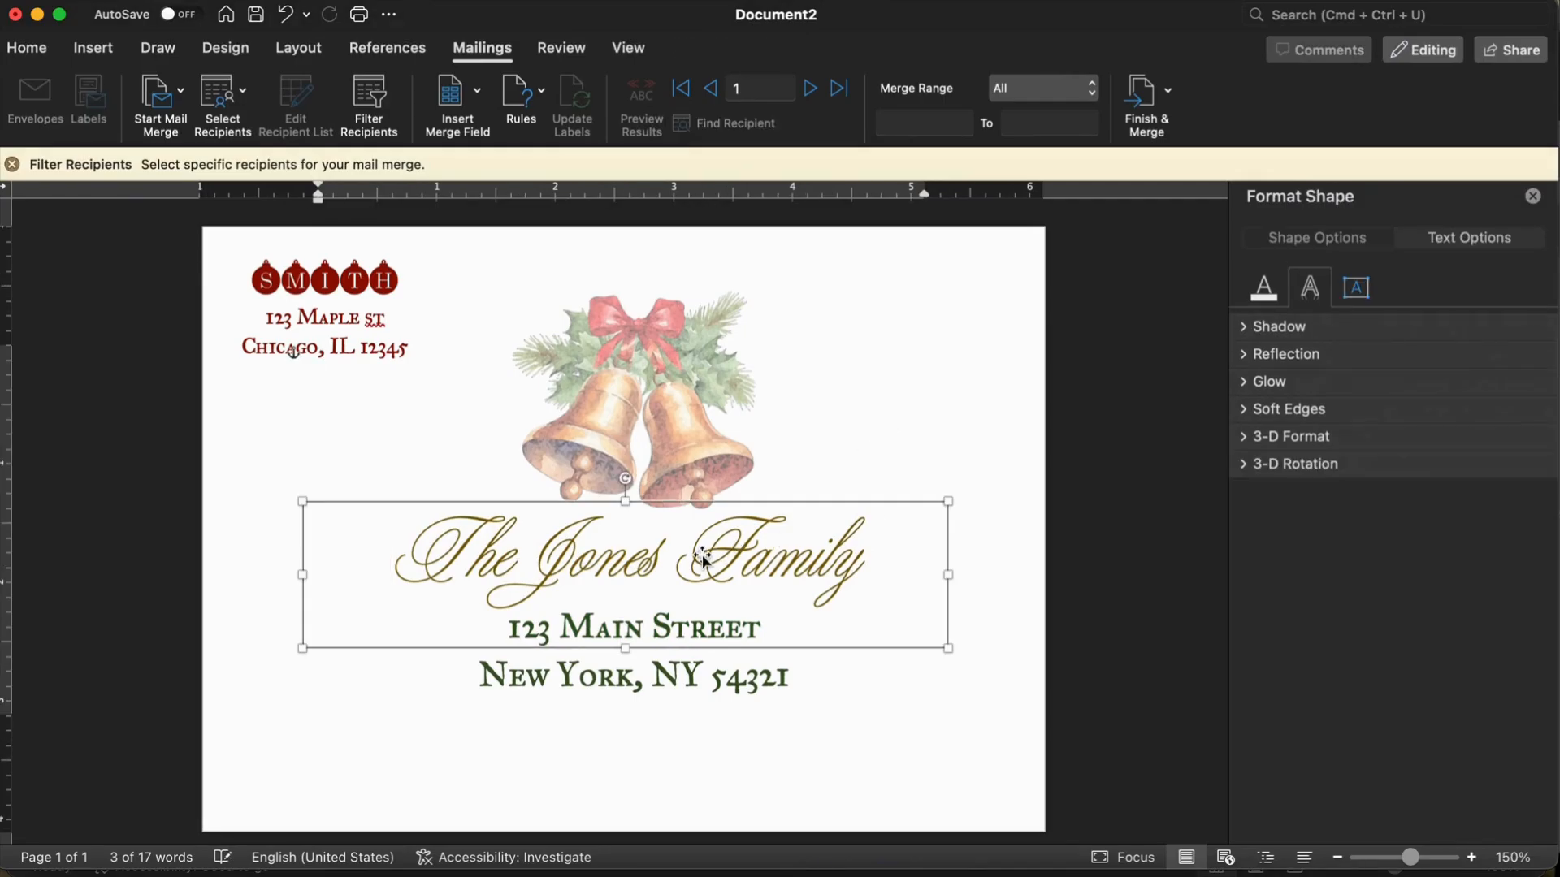
pyautogui.doubleClick(629, 563)
pyautogui.click(629, 563)
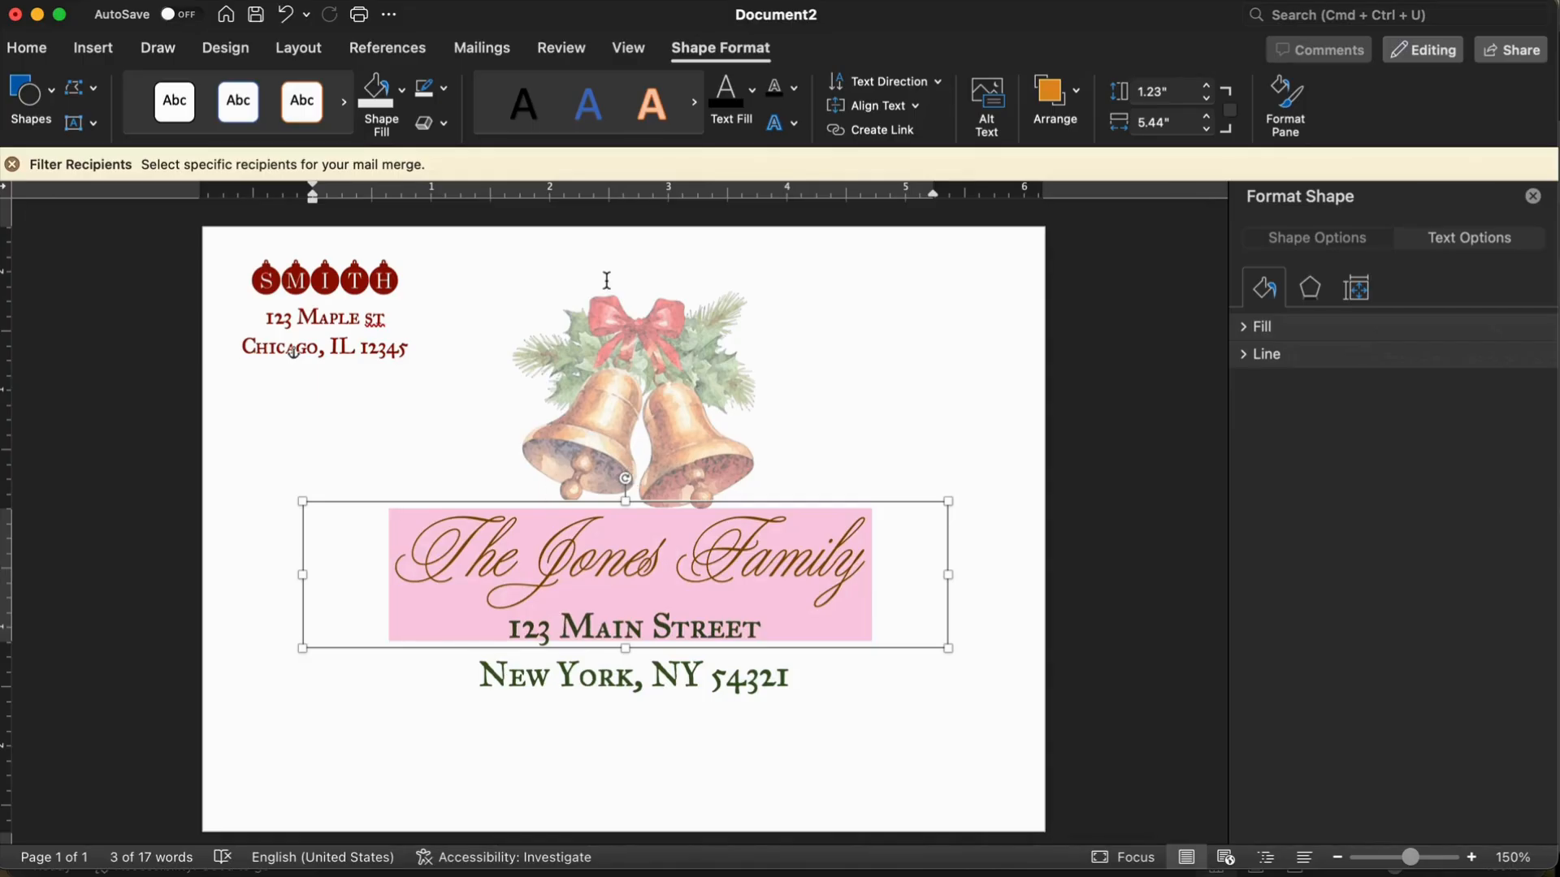
pyautogui.click(482, 49)
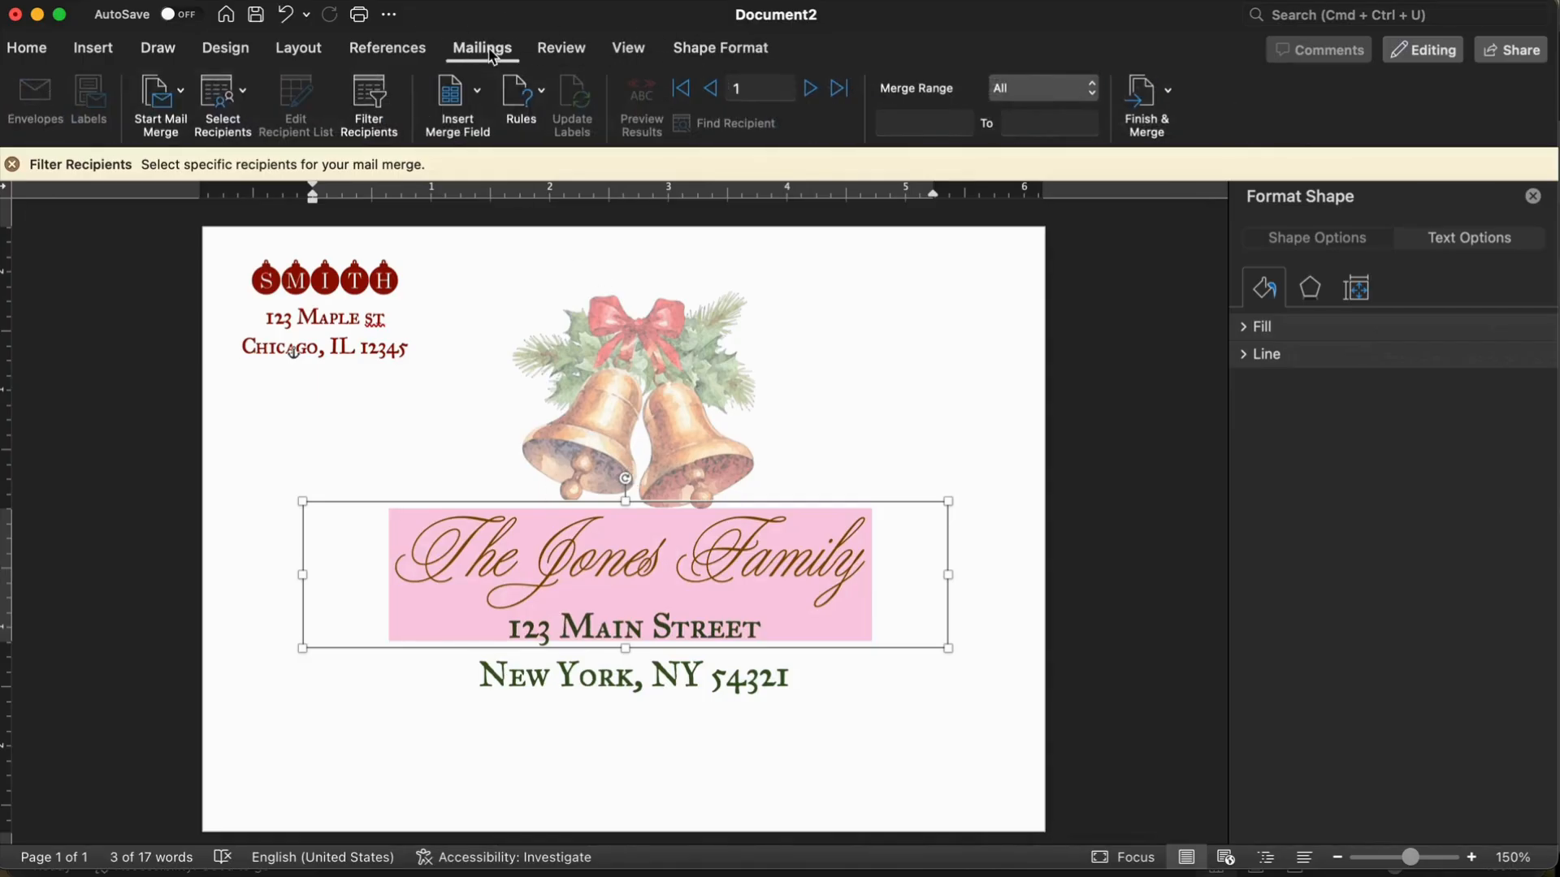
pyautogui.click(480, 94)
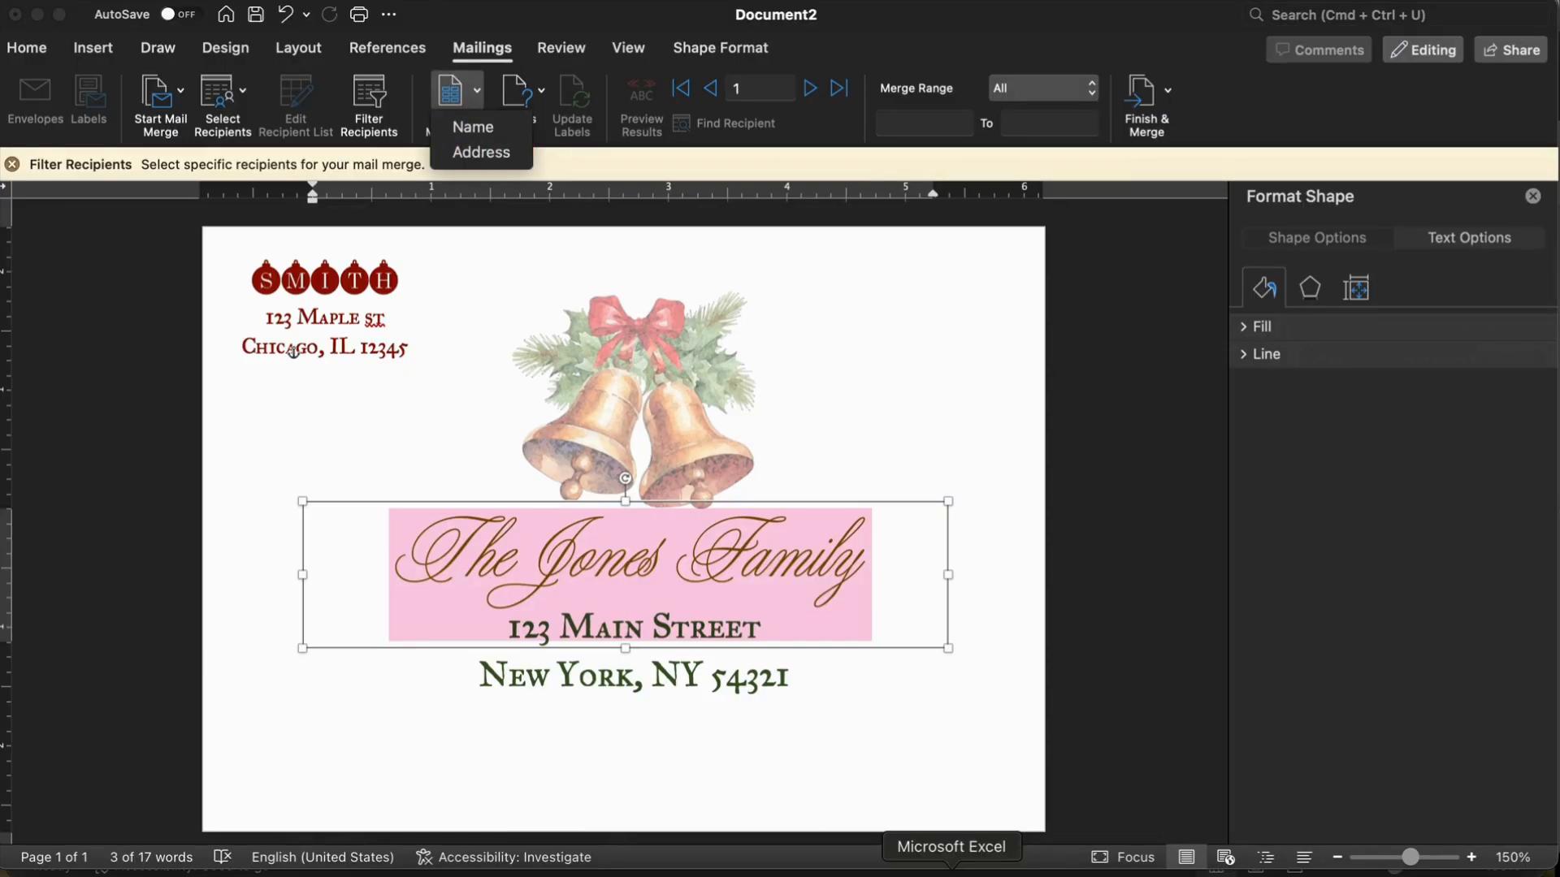
pyautogui.click(914, 806)
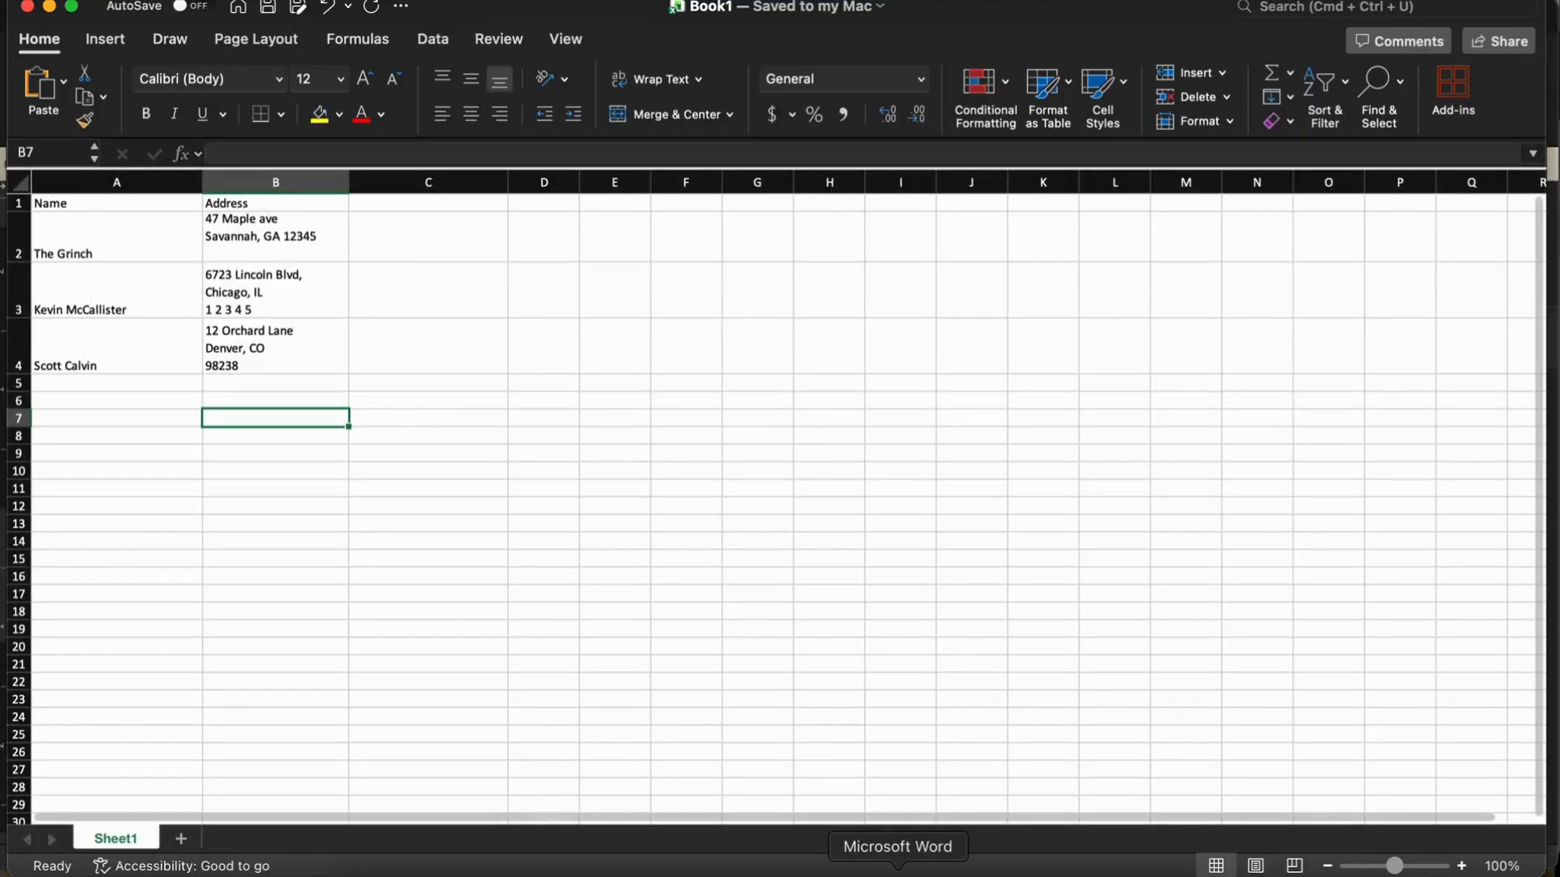
pyautogui.click(900, 863)
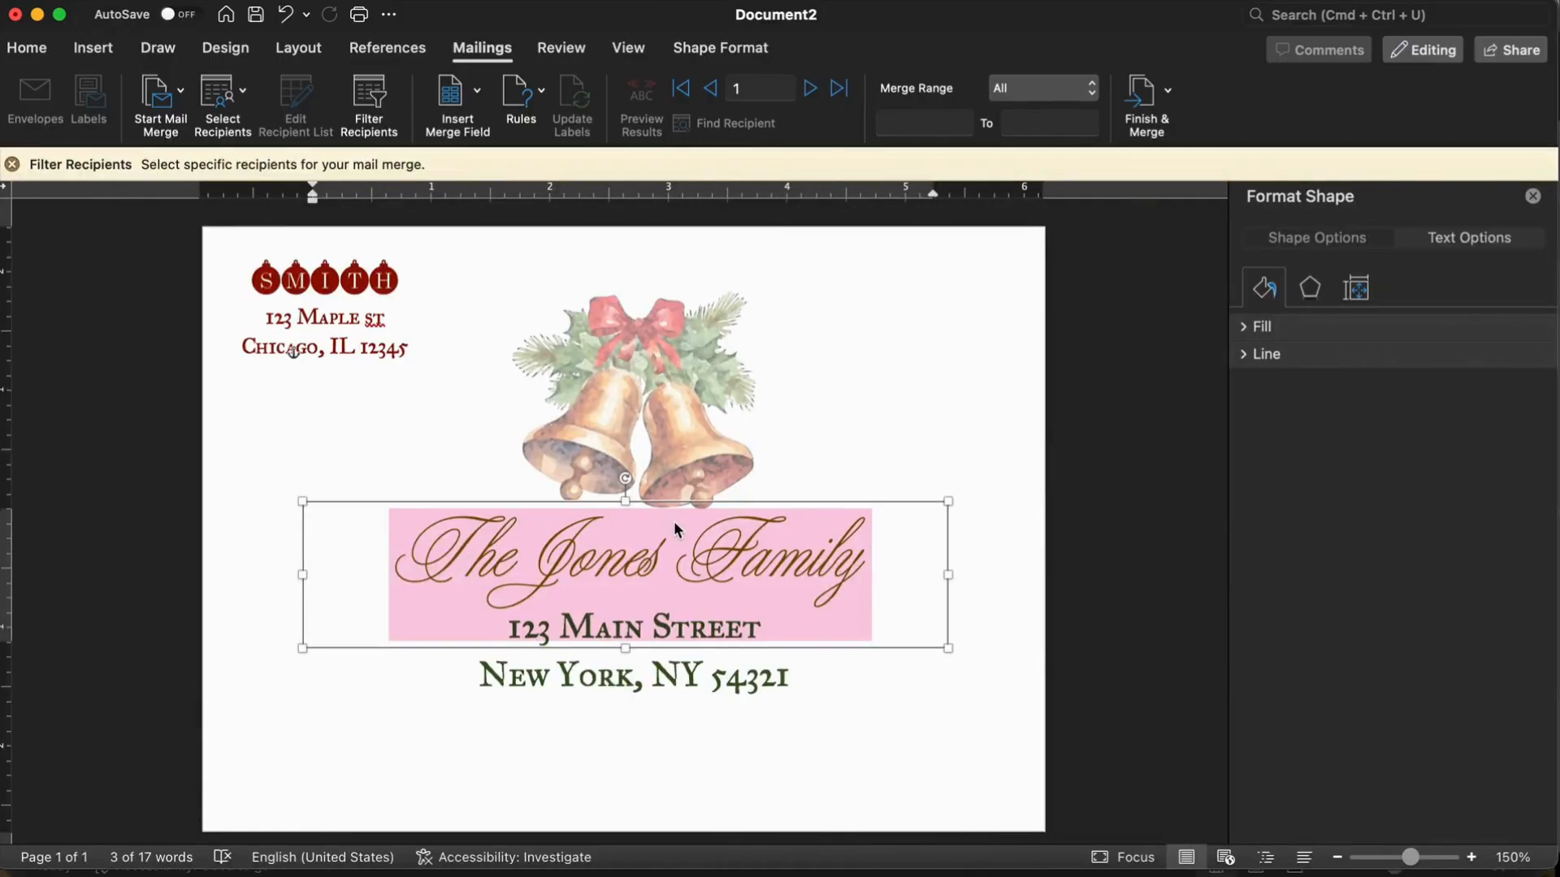
pyautogui.click(451, 93)
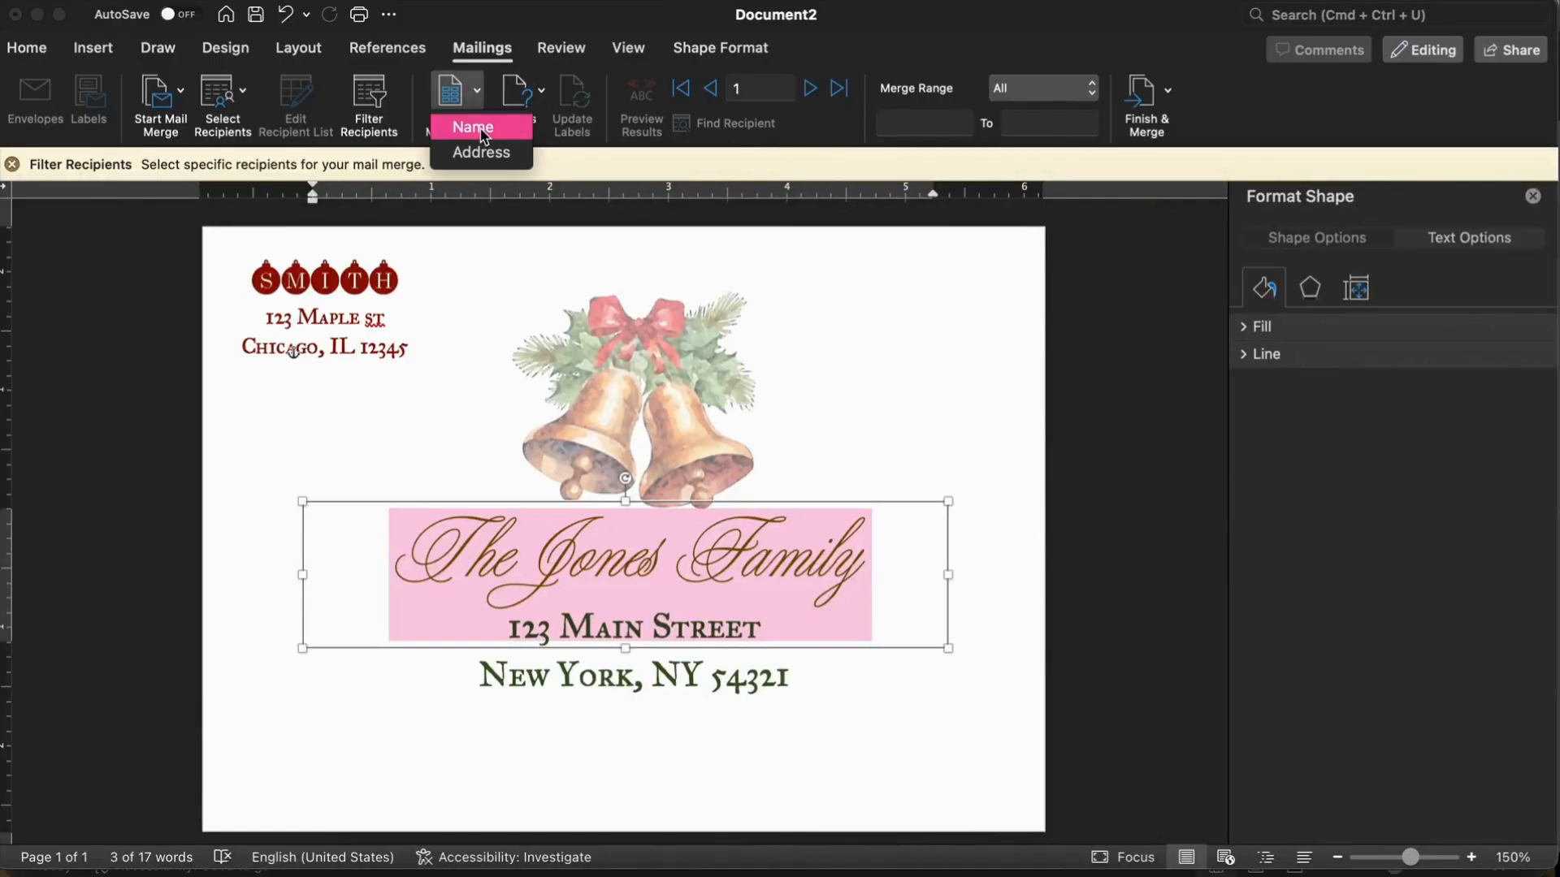
pyautogui.click(474, 127)
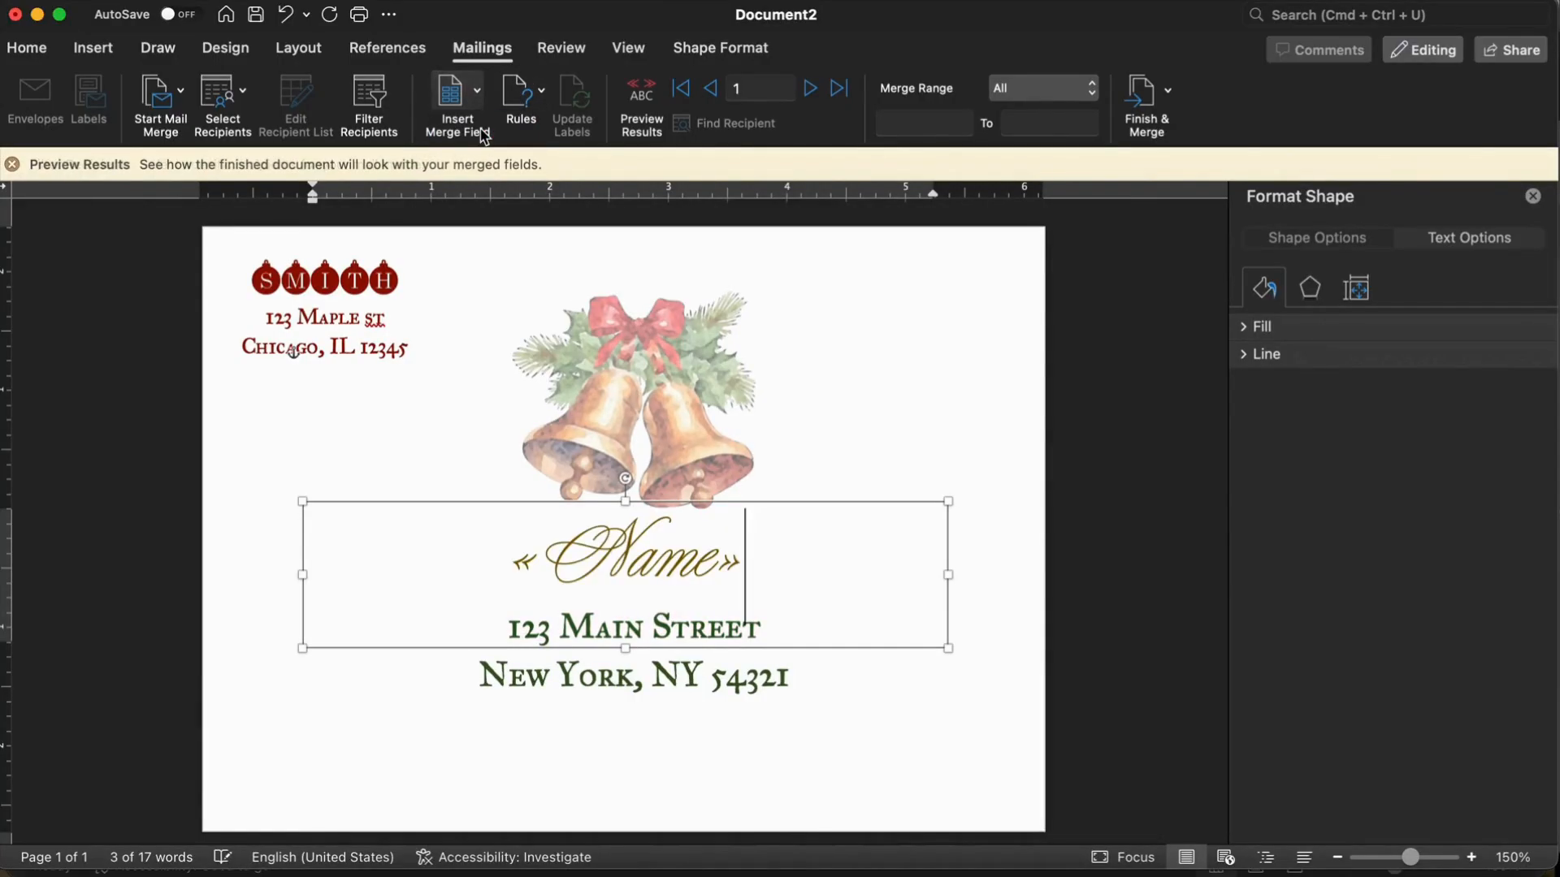
# Step: Replace the two-line recipient address below the name with the Address merge field
pyautogui.doubleClick(685, 681)
pyautogui.click(767, 687)
pyautogui.moveTo(807, 681); pyautogui.dragTo(507, 645)
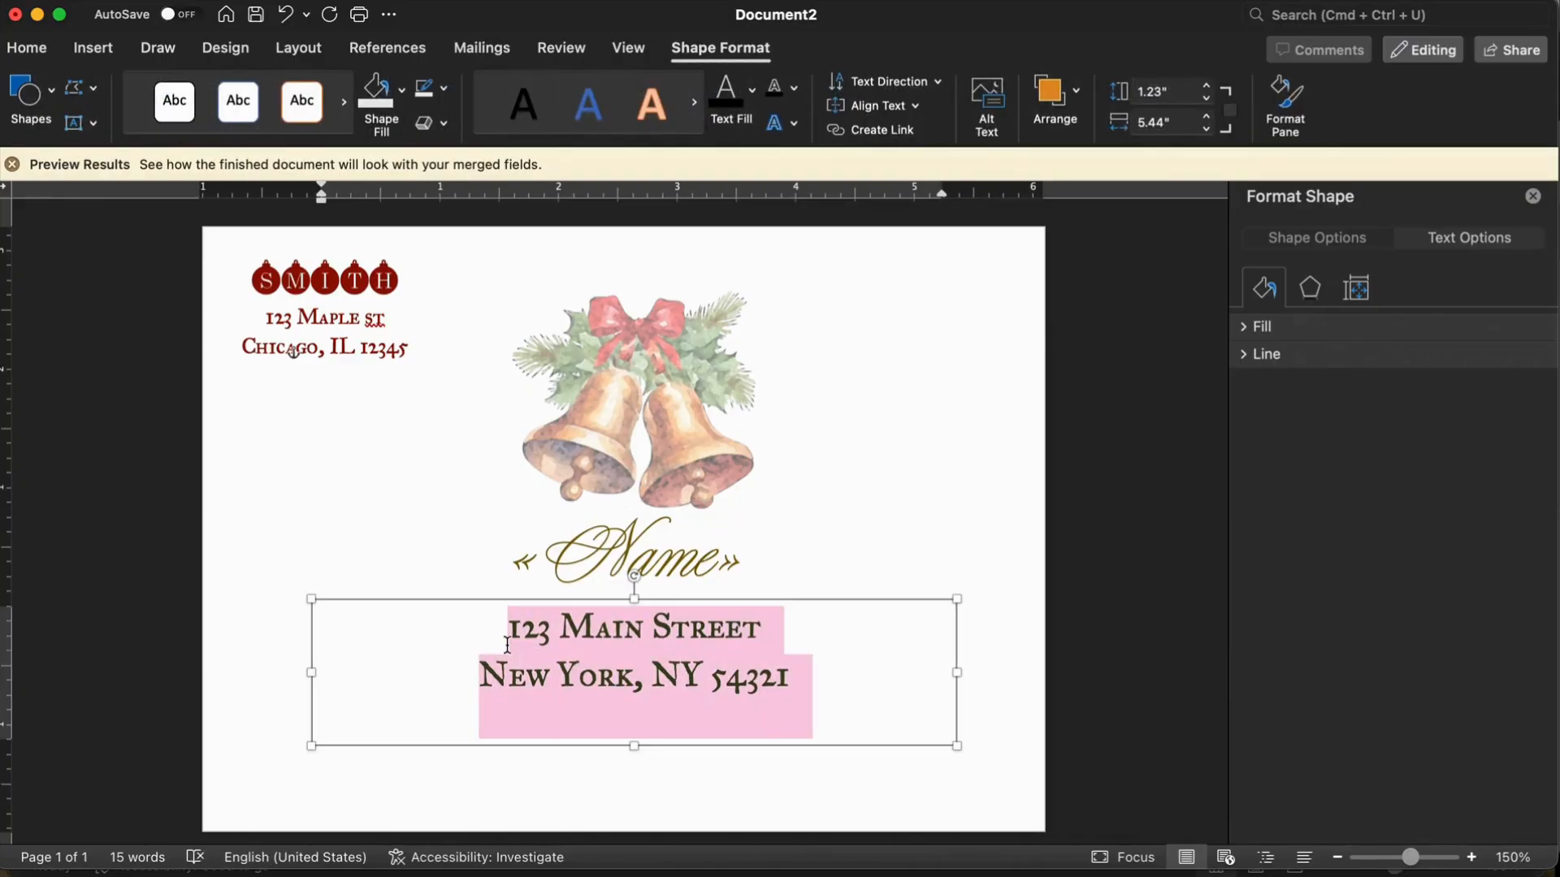
pyautogui.click(480, 48)
pyautogui.click(482, 94)
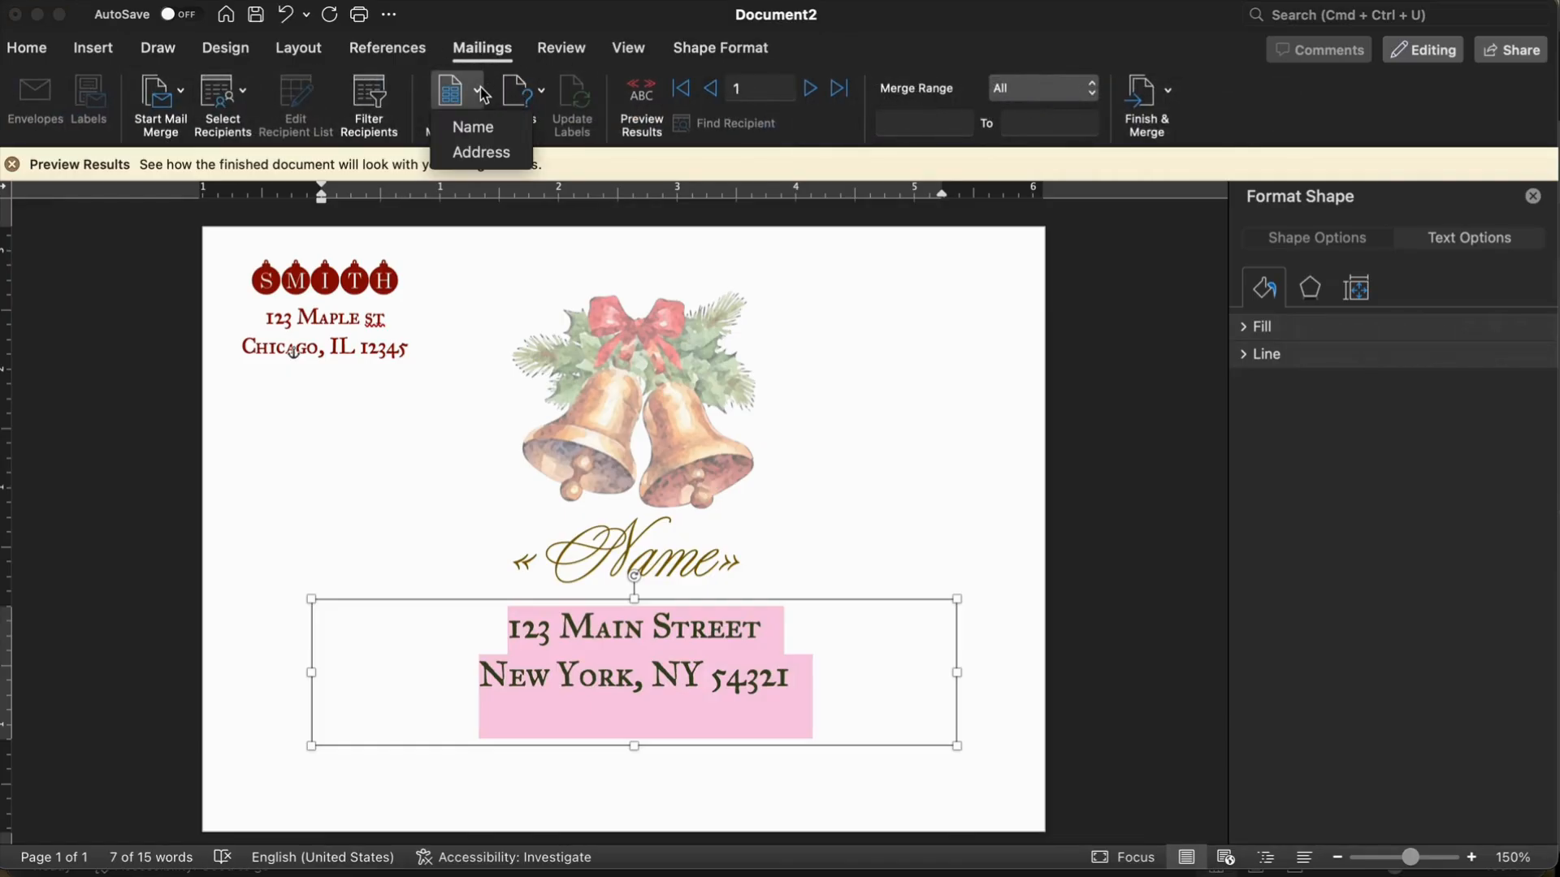
pyautogui.click(480, 154)
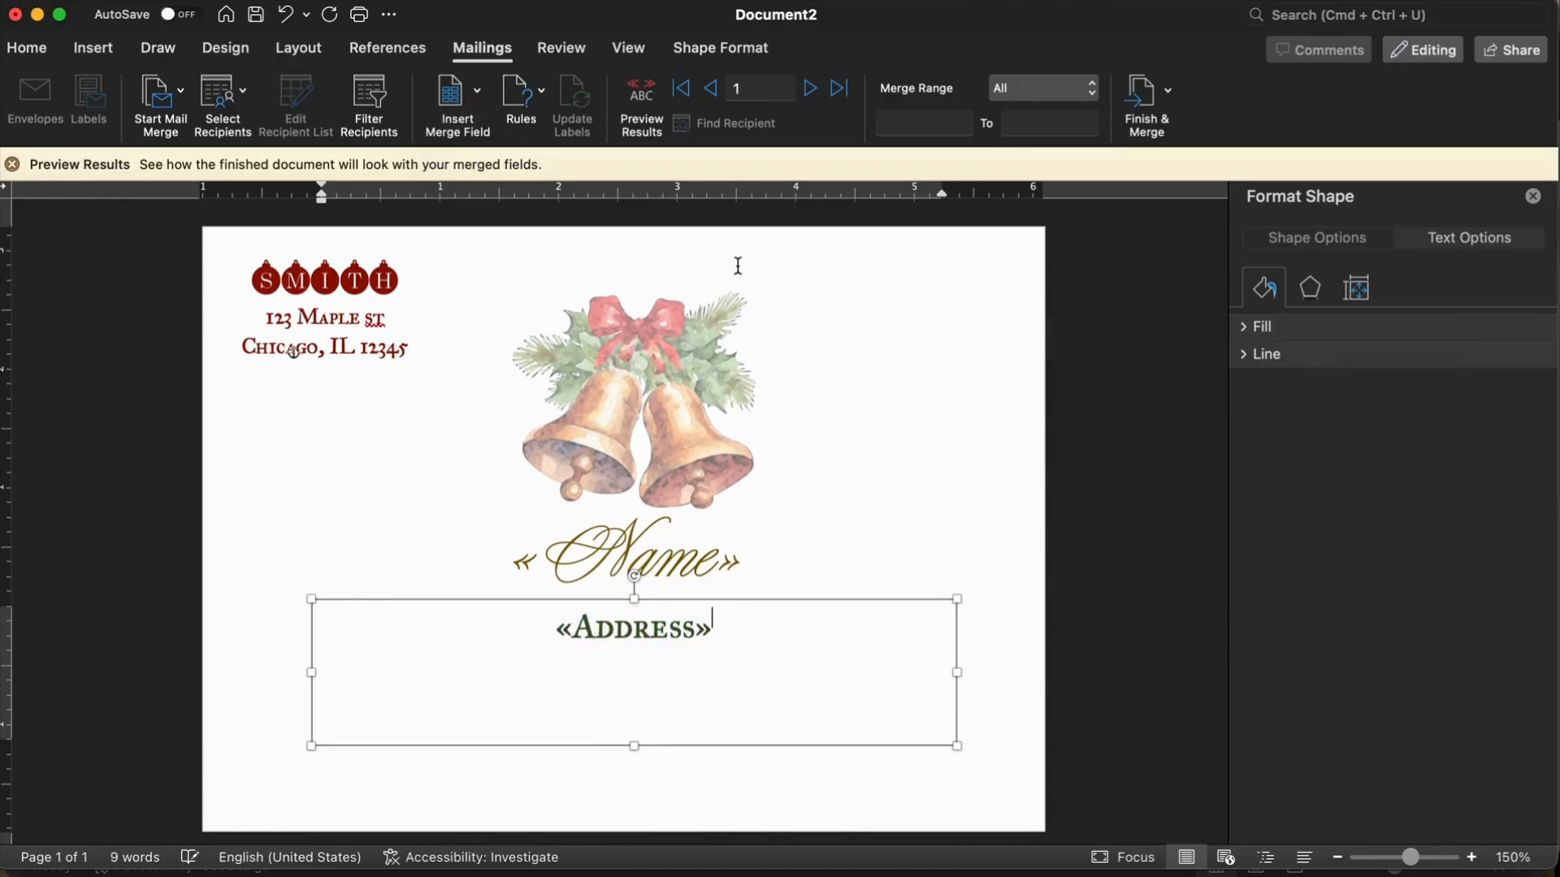
pyautogui.click(1071, 452)
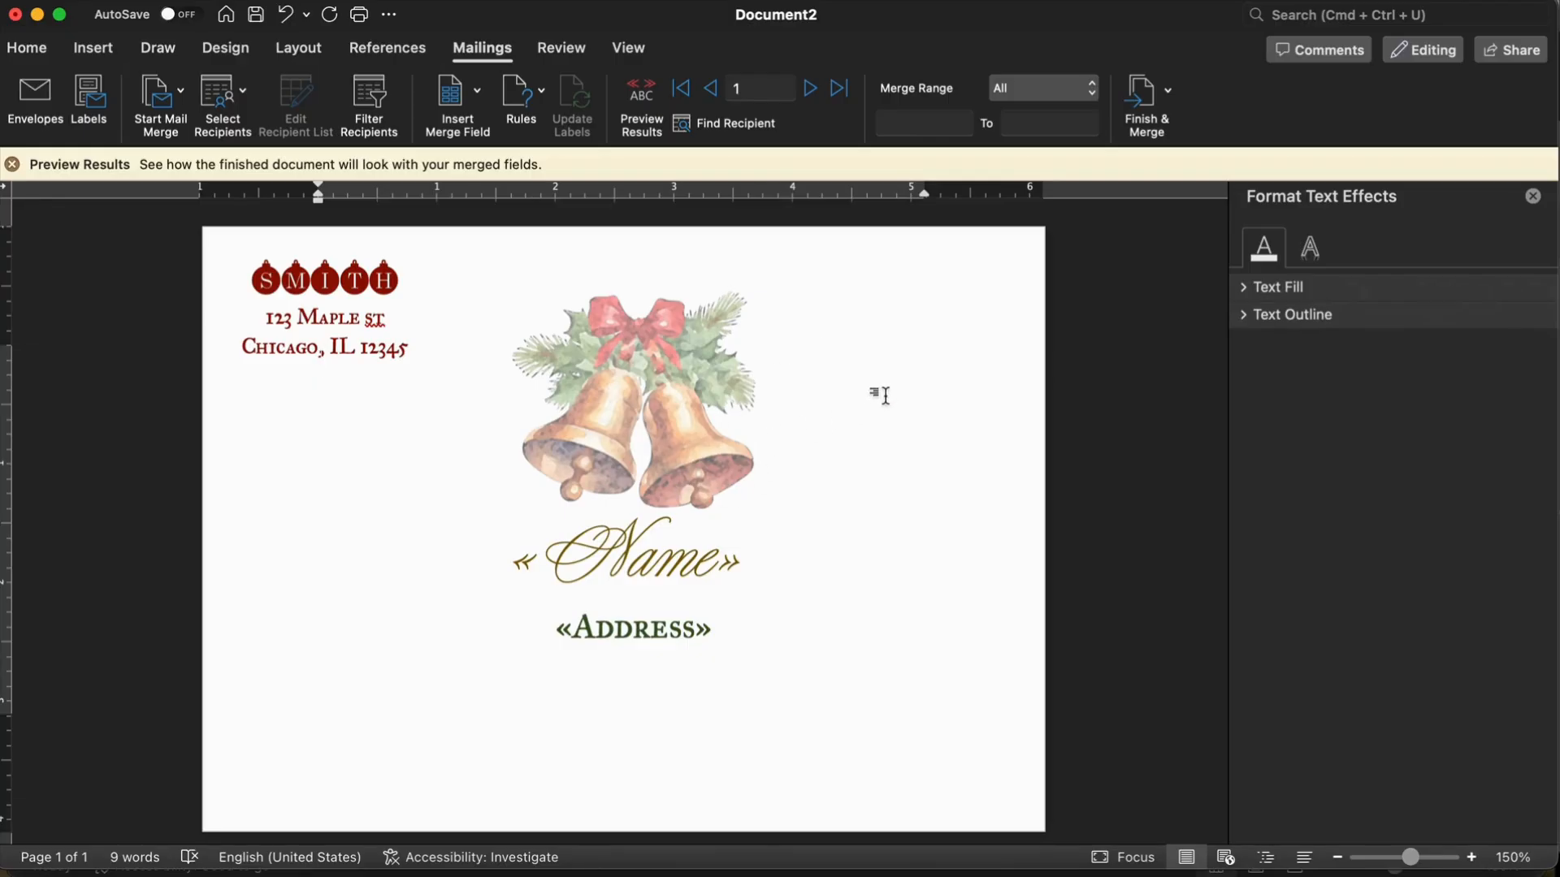
# Step: Merge all records into individual editable documents and look through the resulting envelopes
pyautogui.click(1169, 93)
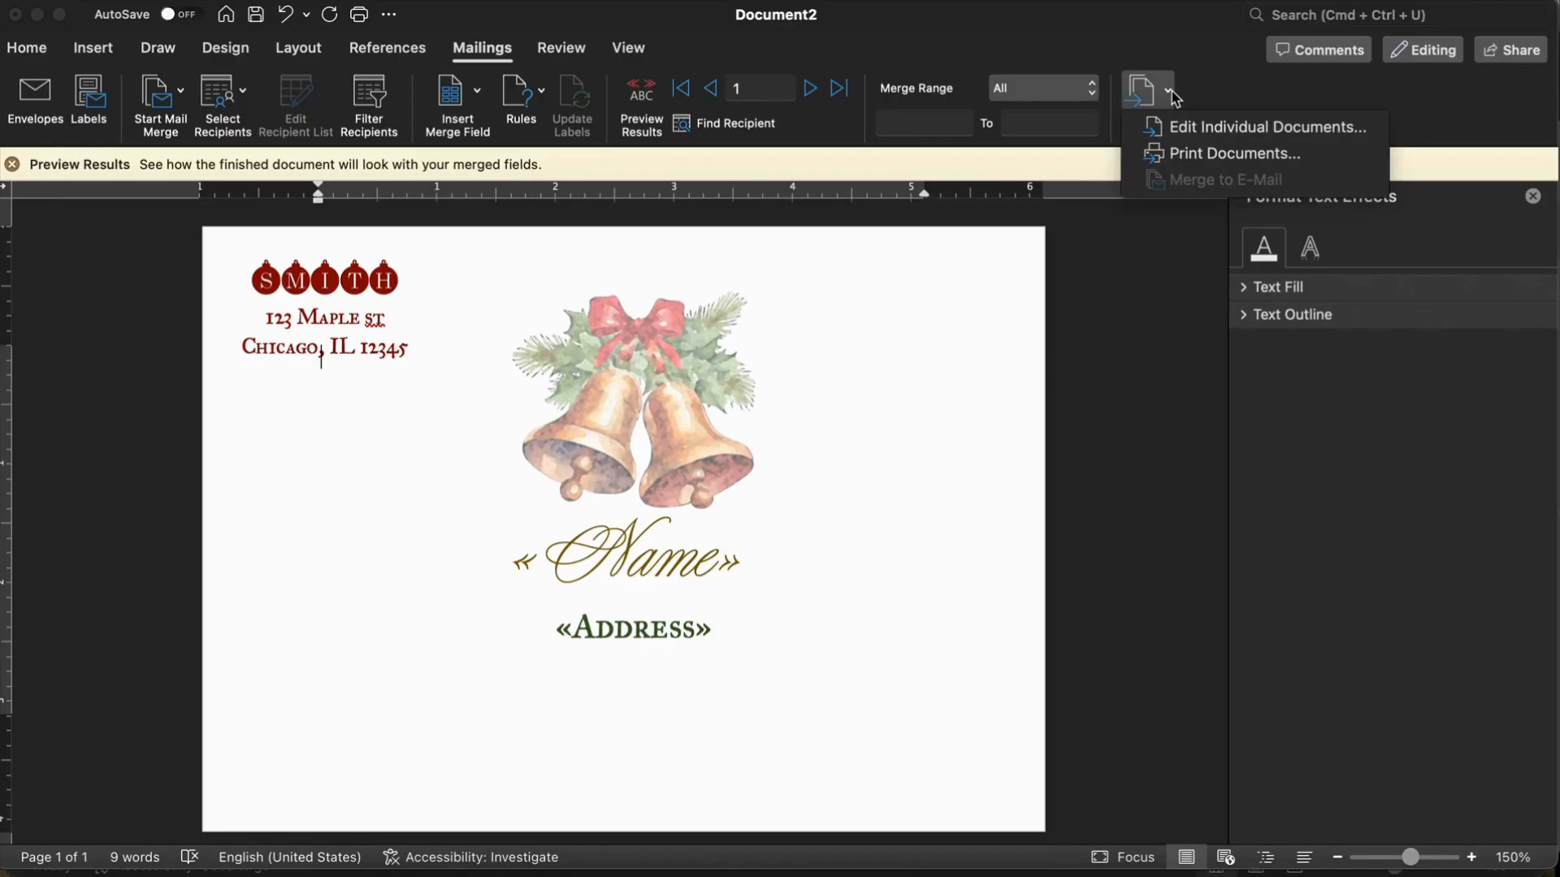
pyautogui.click(1199, 130)
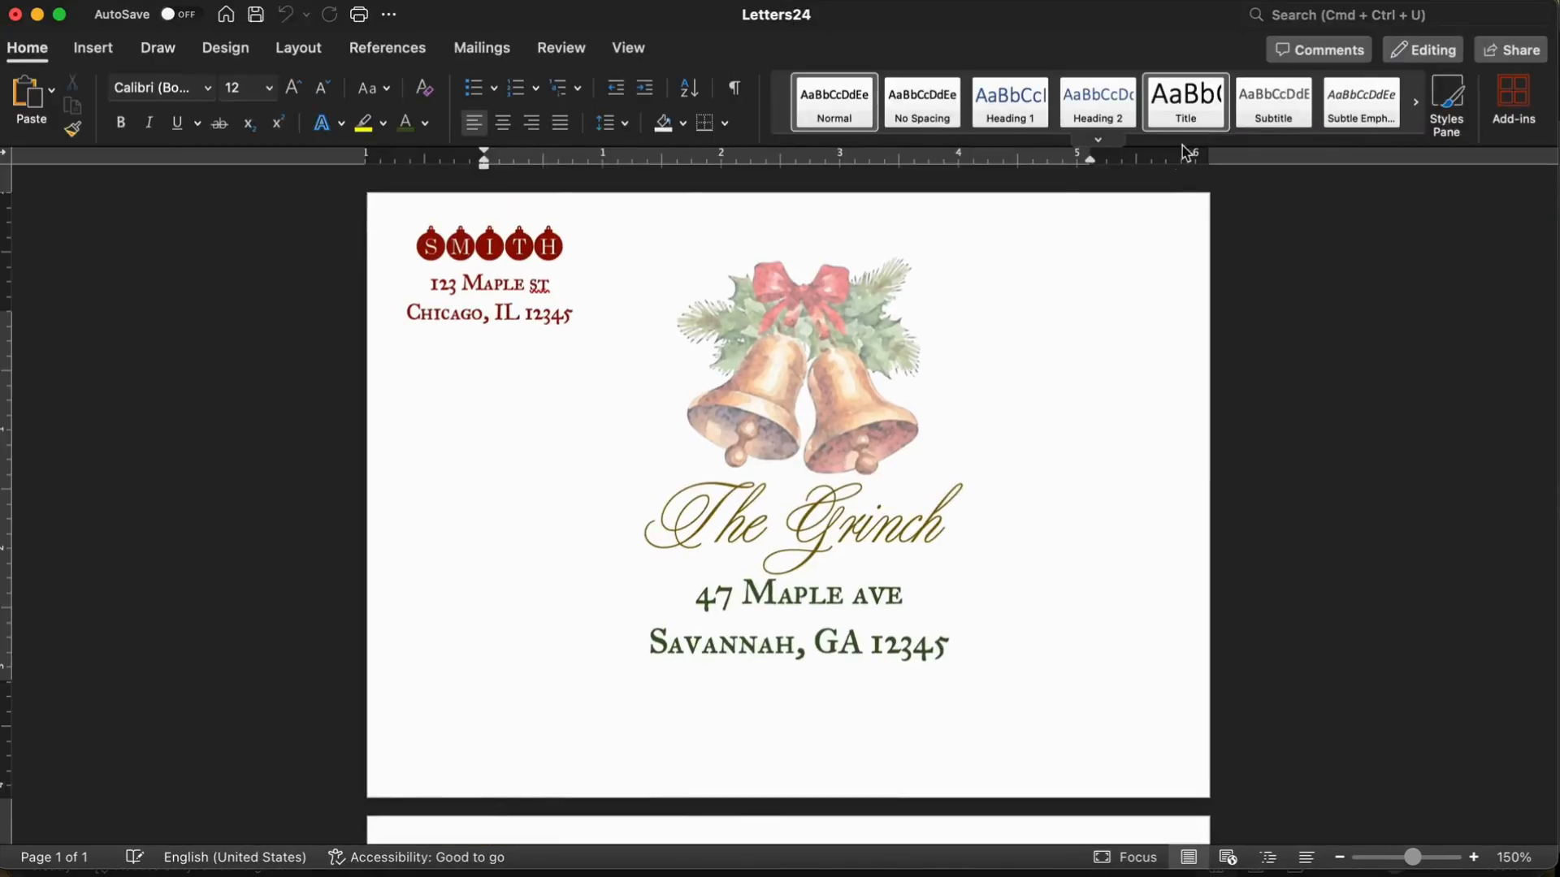
pyautogui.scroll(-1, 903, 317)
pyautogui.scroll(-15, 903, 317)
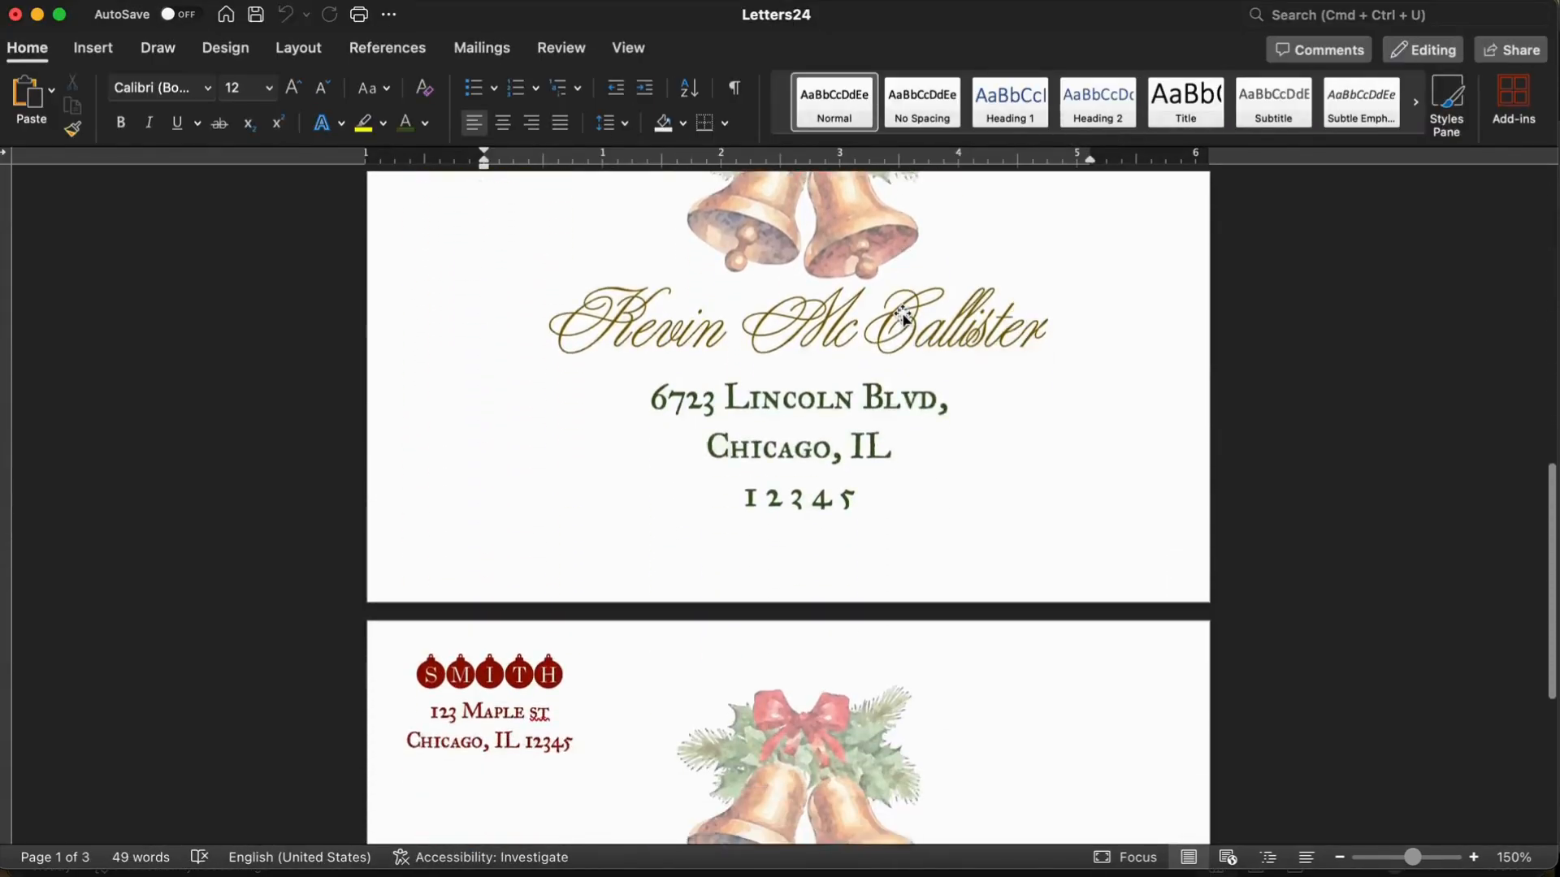
pyautogui.scroll(15, 903, 317)
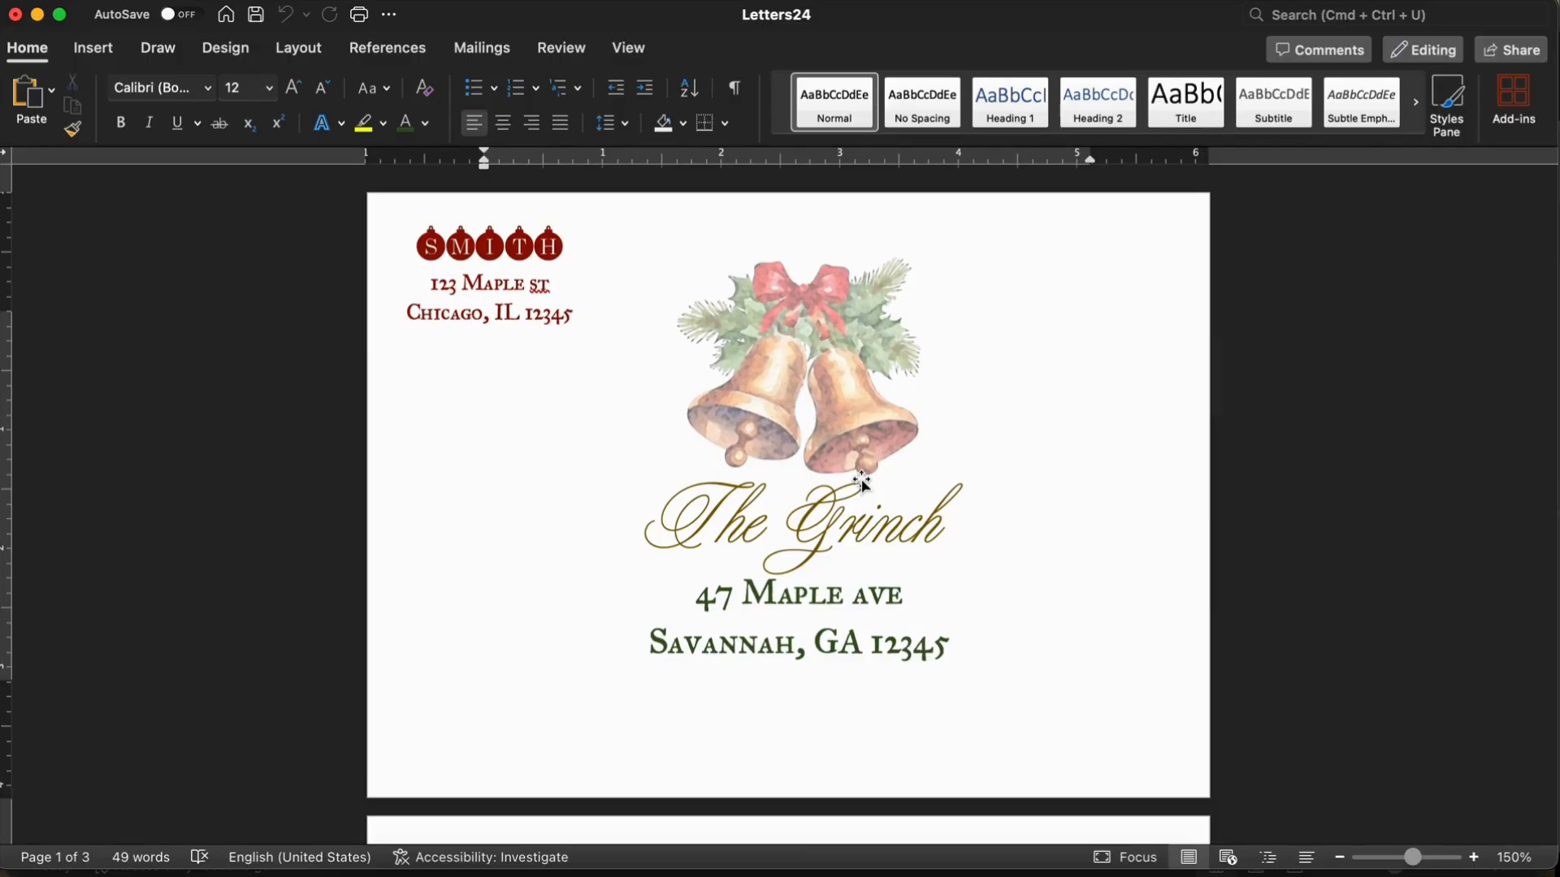
# Step: Extend the address text boxes downward on the third and second merged envelopes
pyautogui.scroll(-7, 862, 482)
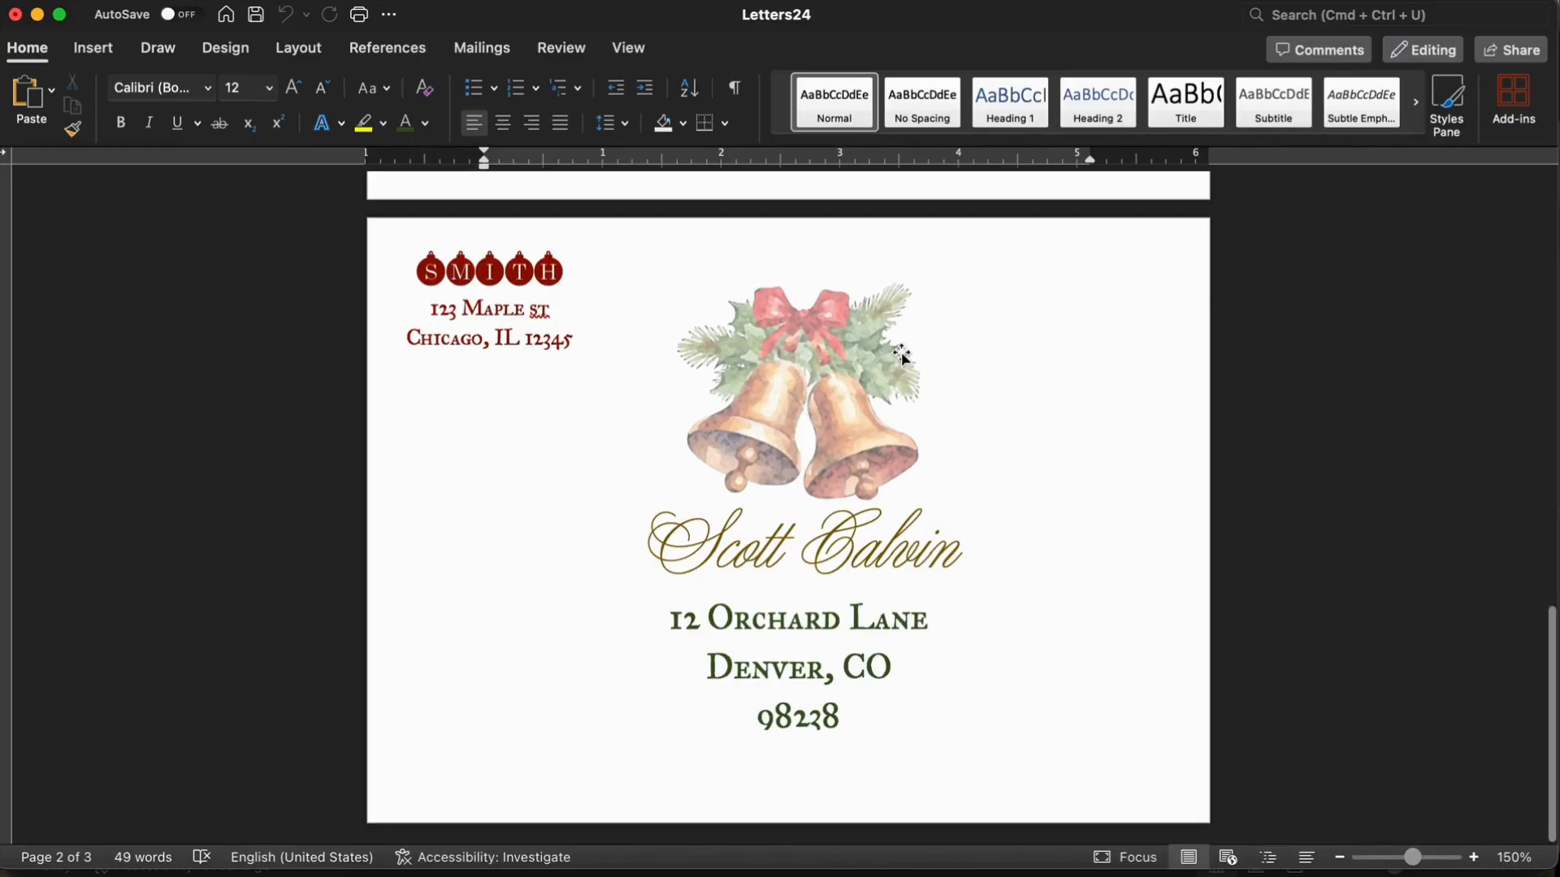
pyautogui.click(798, 711)
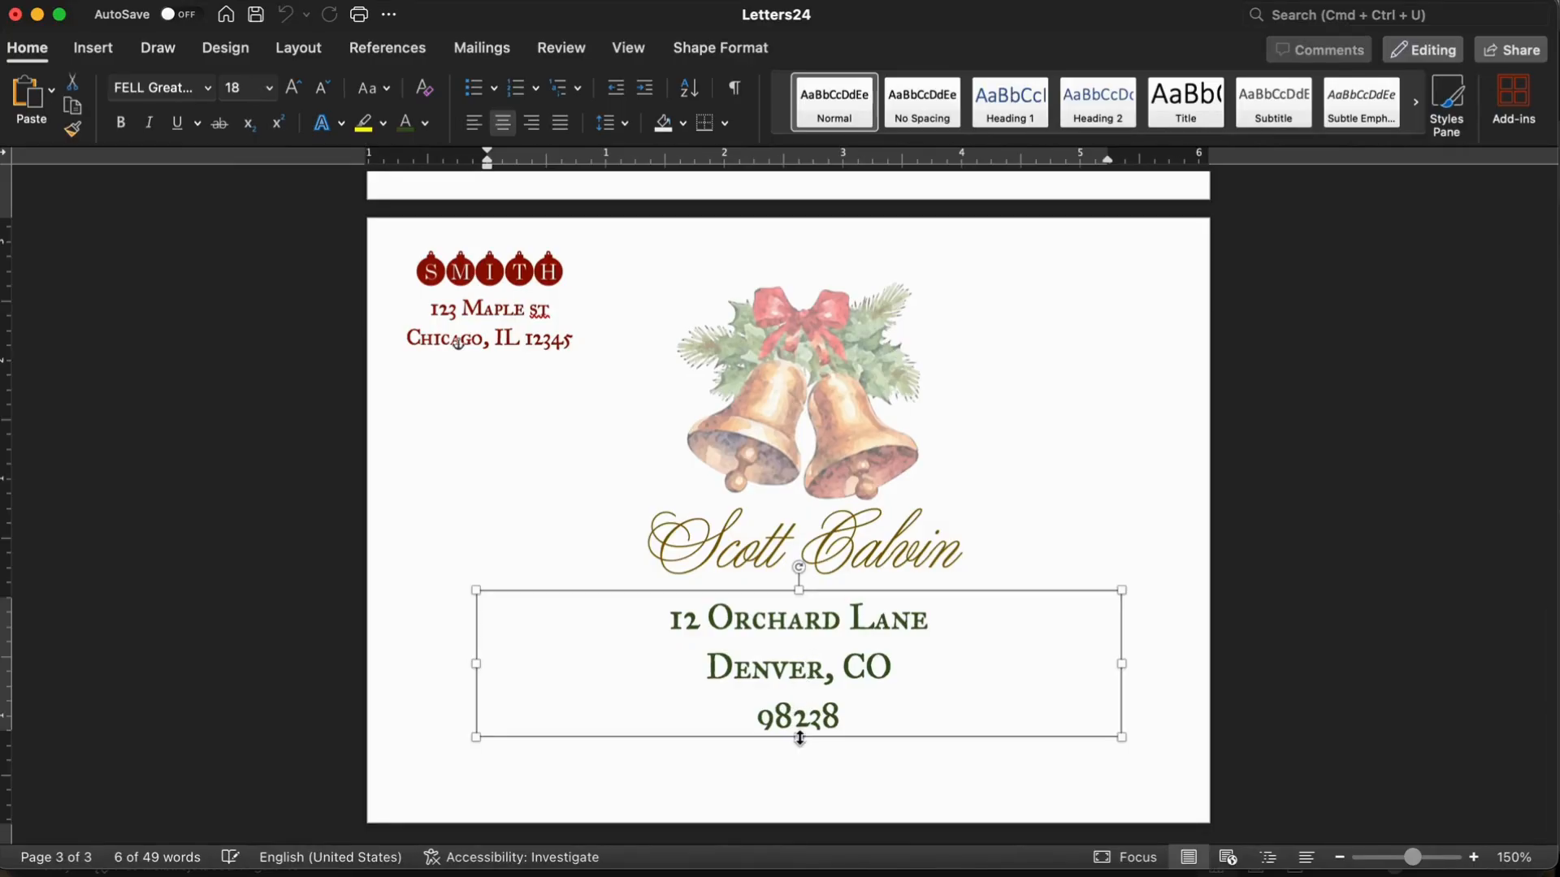
pyautogui.moveTo(799, 738); pyautogui.dragTo(802, 774)
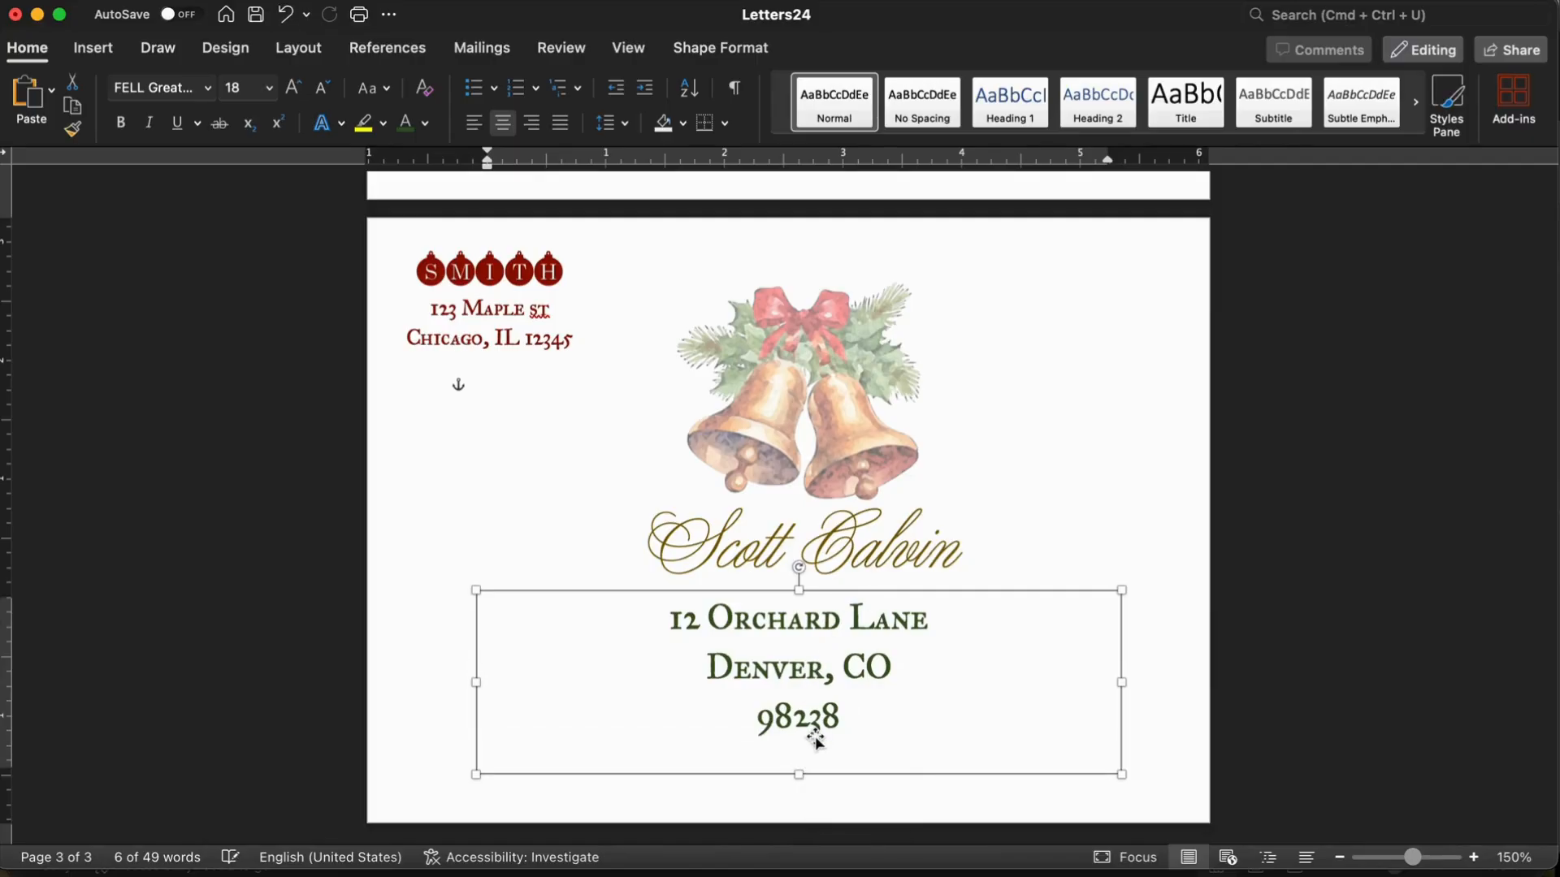
pyautogui.scroll(5, 812, 738)
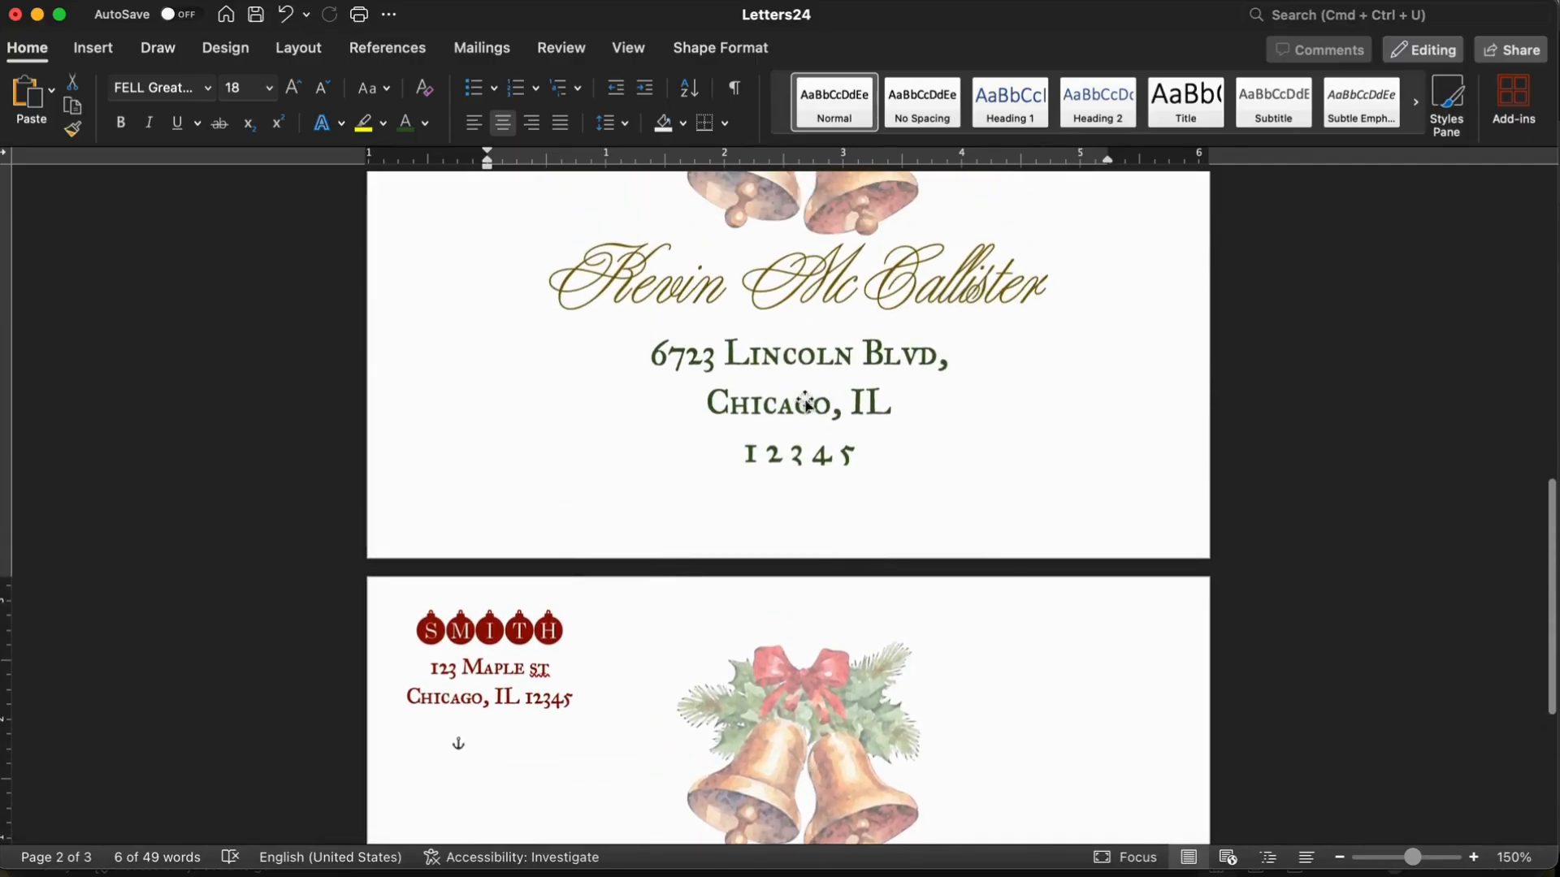
pyautogui.click(801, 454)
pyautogui.moveTo(799, 473); pyautogui.dragTo(798, 531)
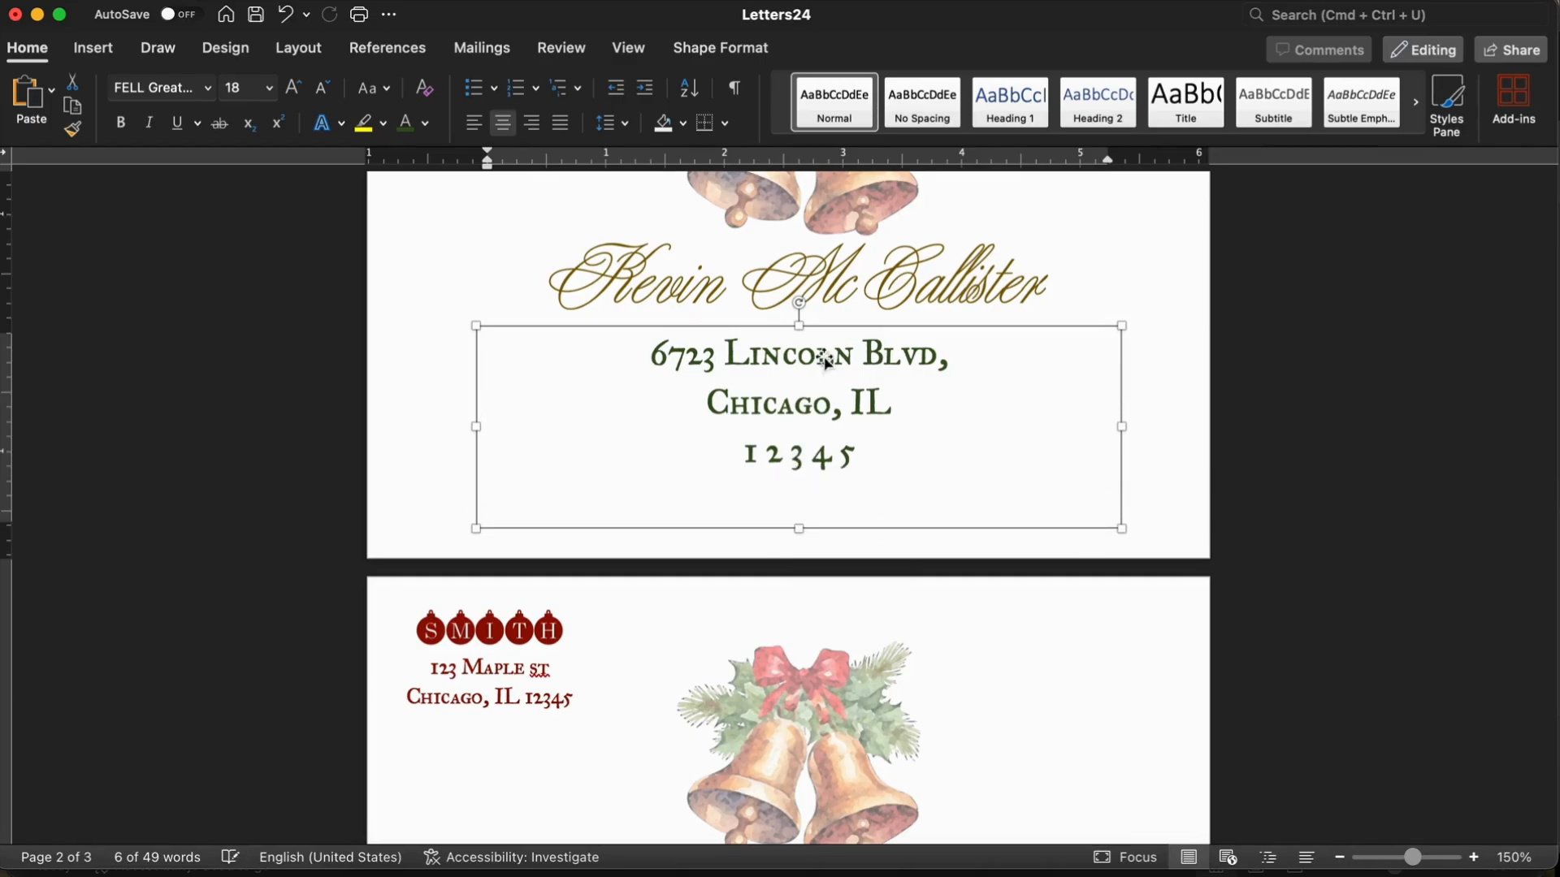
# Step: Widen the name text box on the first merged envelope to nearly the full page width, and close the merged document without saving
pyautogui.scroll(10, 817, 436)
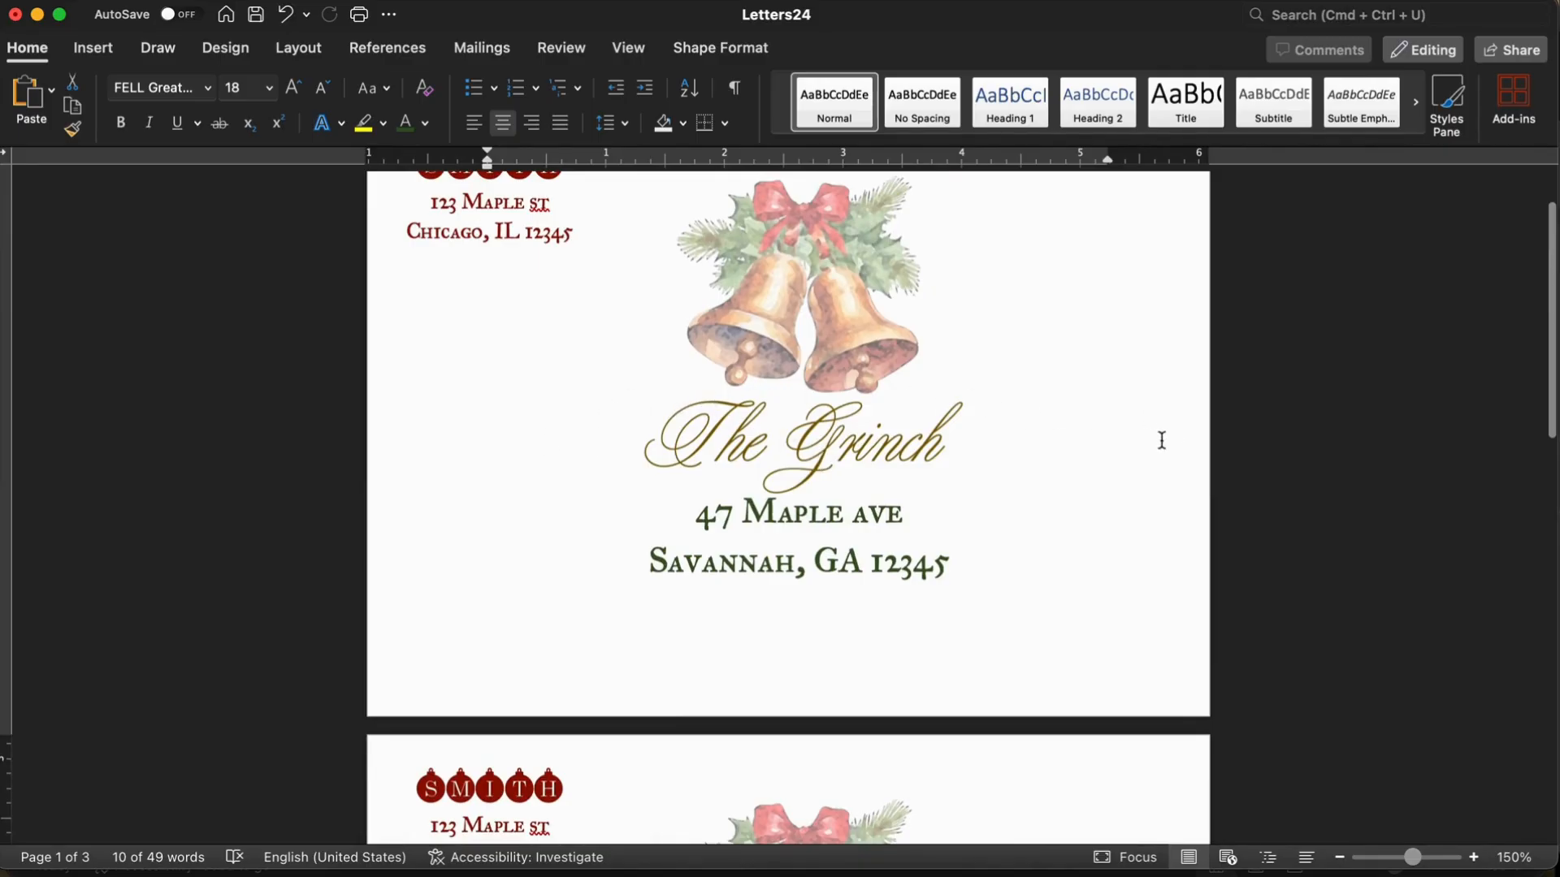
pyautogui.click(810, 451)
pyautogui.moveTo(1115, 458); pyautogui.dragTo(1204, 458)
pyautogui.moveTo(467, 459); pyautogui.dragTo(368, 461)
pyautogui.scroll(3, 1006, 498)
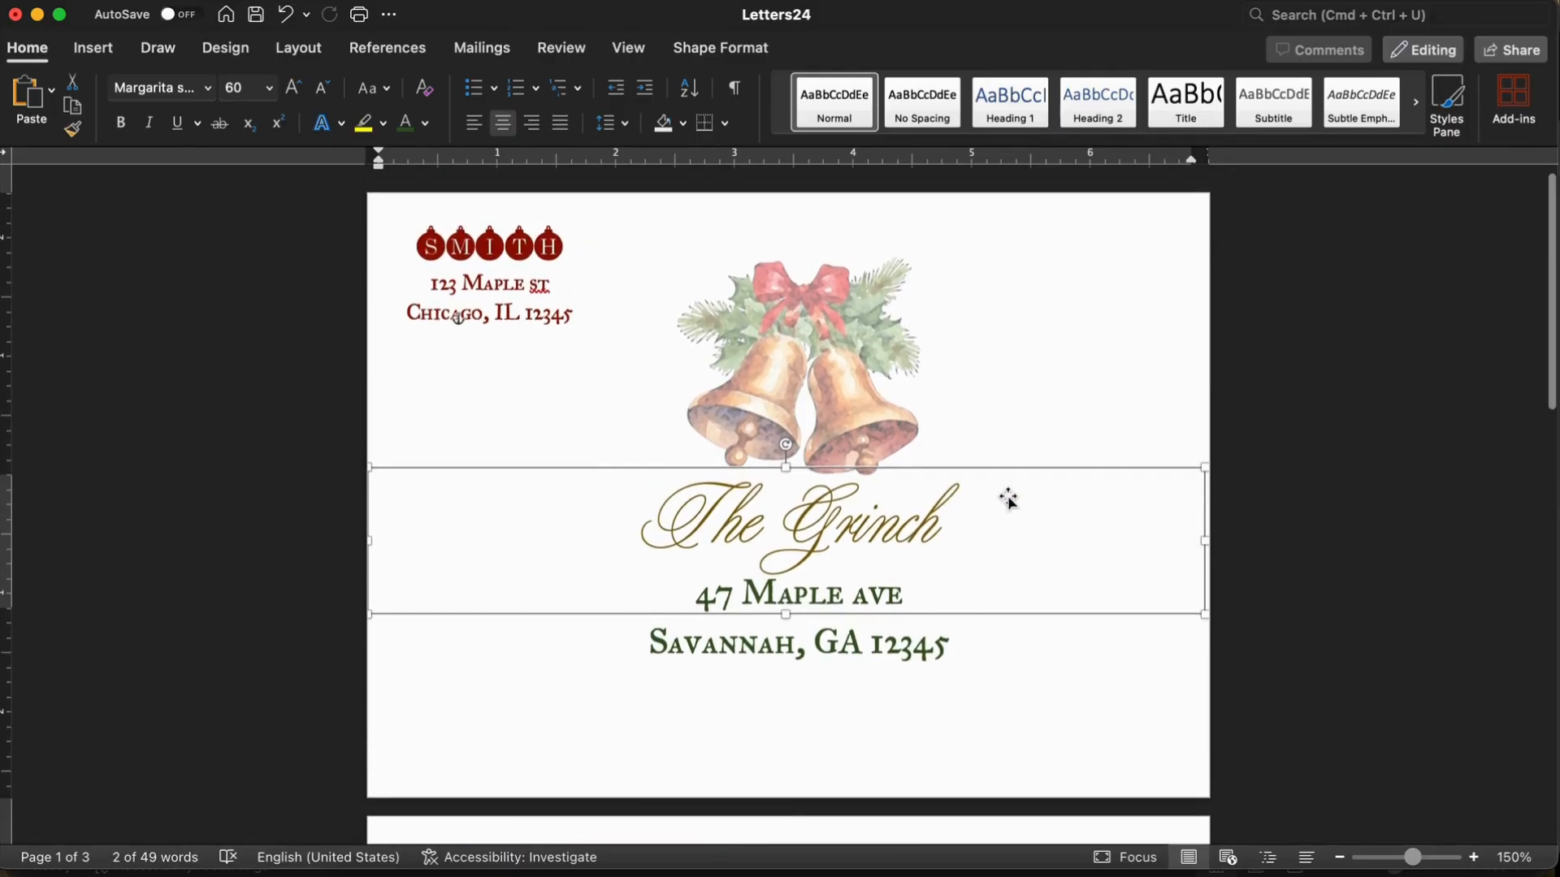
pyautogui.click(15, 15)
pyautogui.click(490, 600)
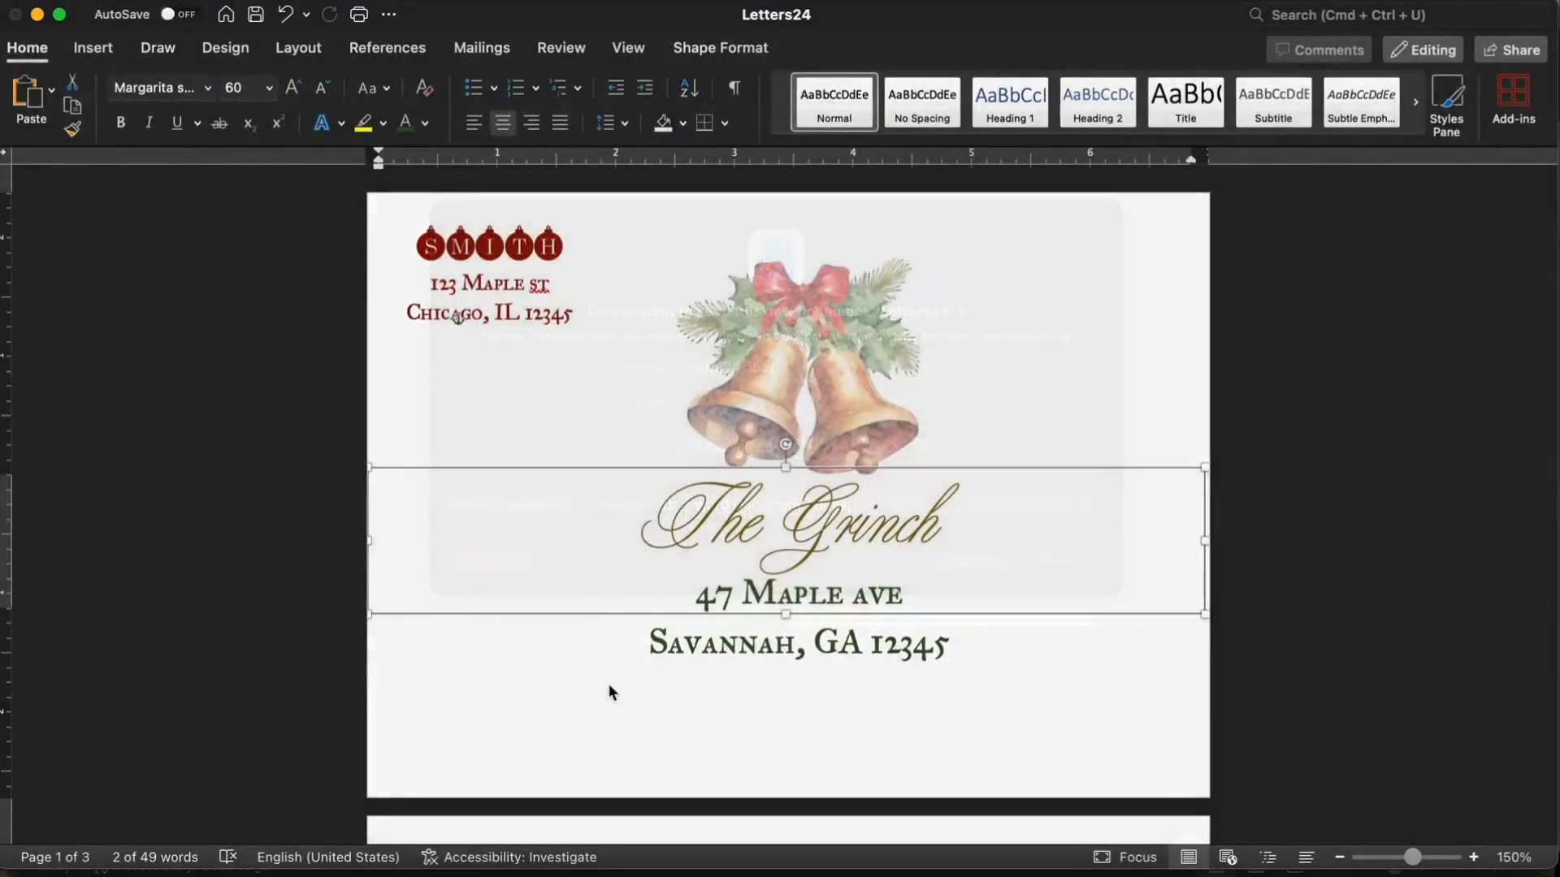
# Step: Switch to the Excel address list and set the headers in B1 to D1 as Street, "Town, State" and Zip
pyautogui.click(790, 559)
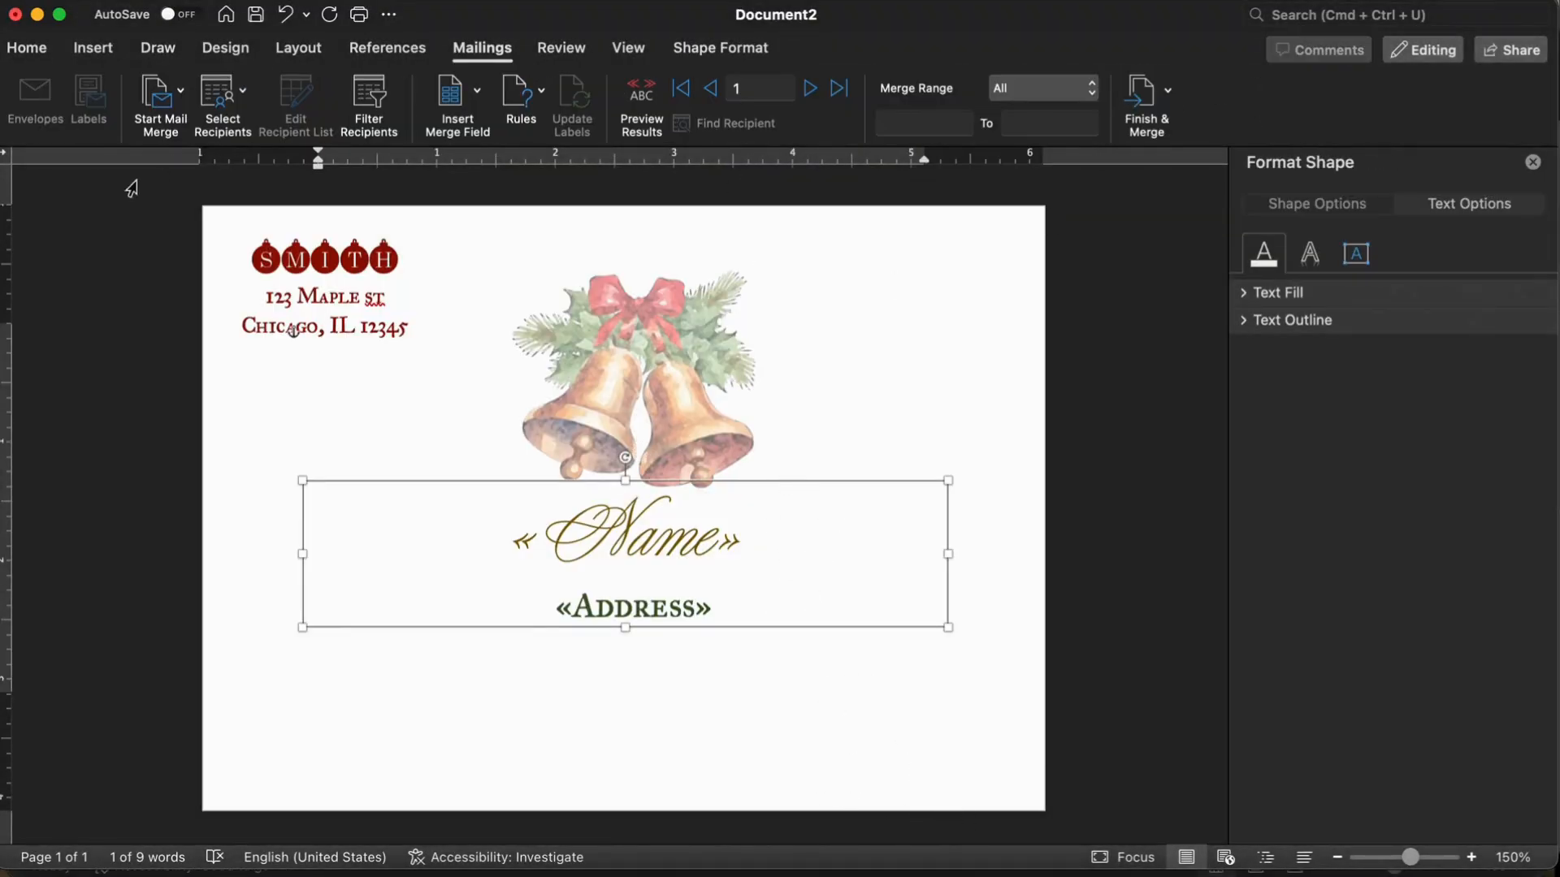
pyautogui.click(355, 320)
pyautogui.click(948, 866)
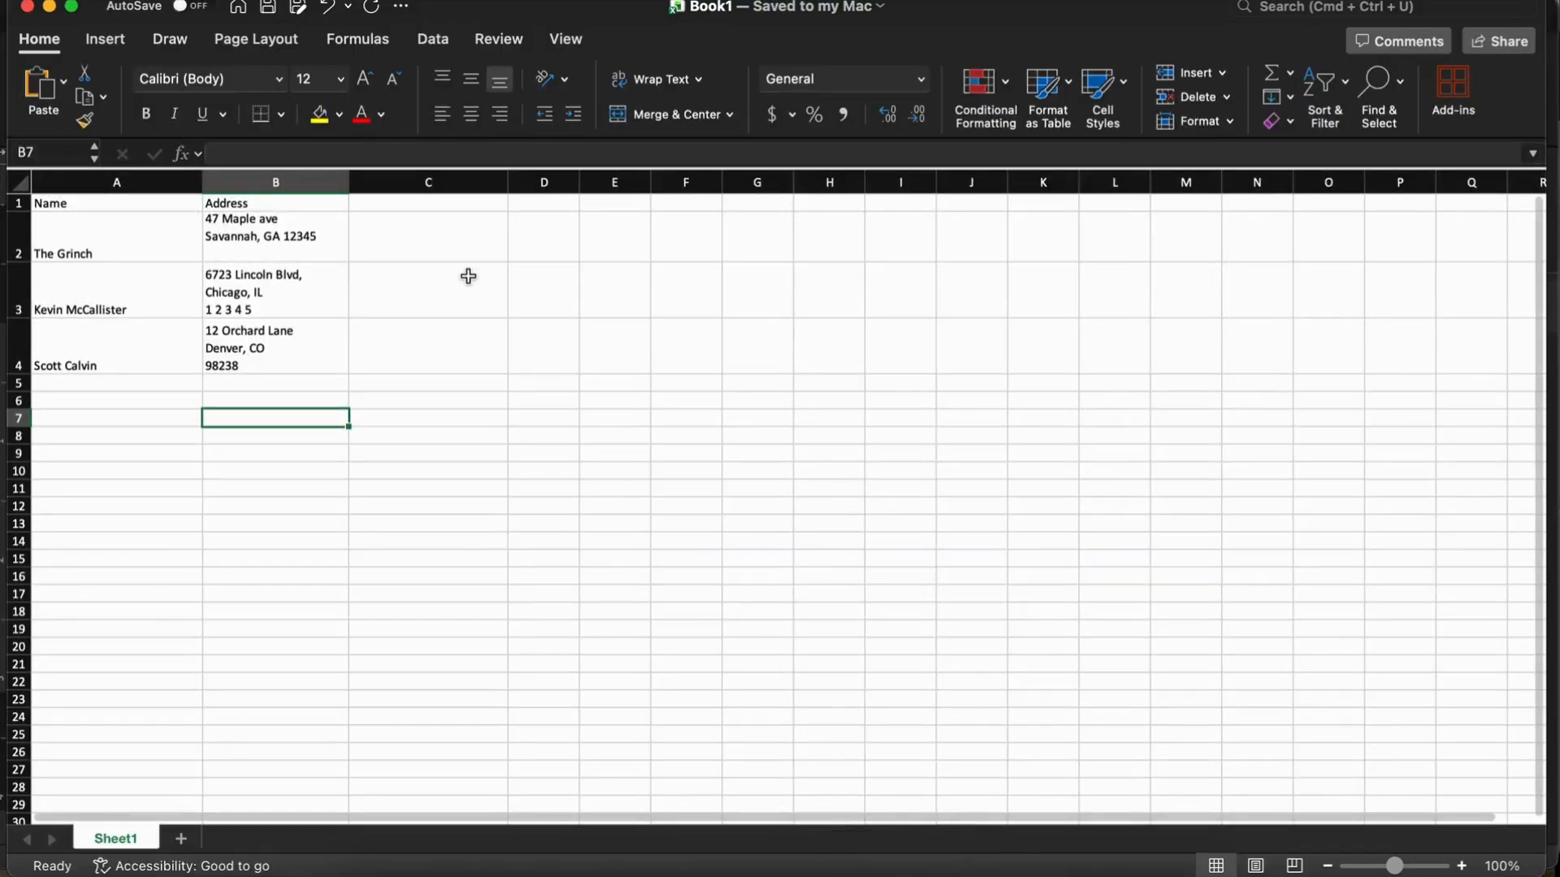
pyautogui.click(258, 202)
pyautogui.write('Str')
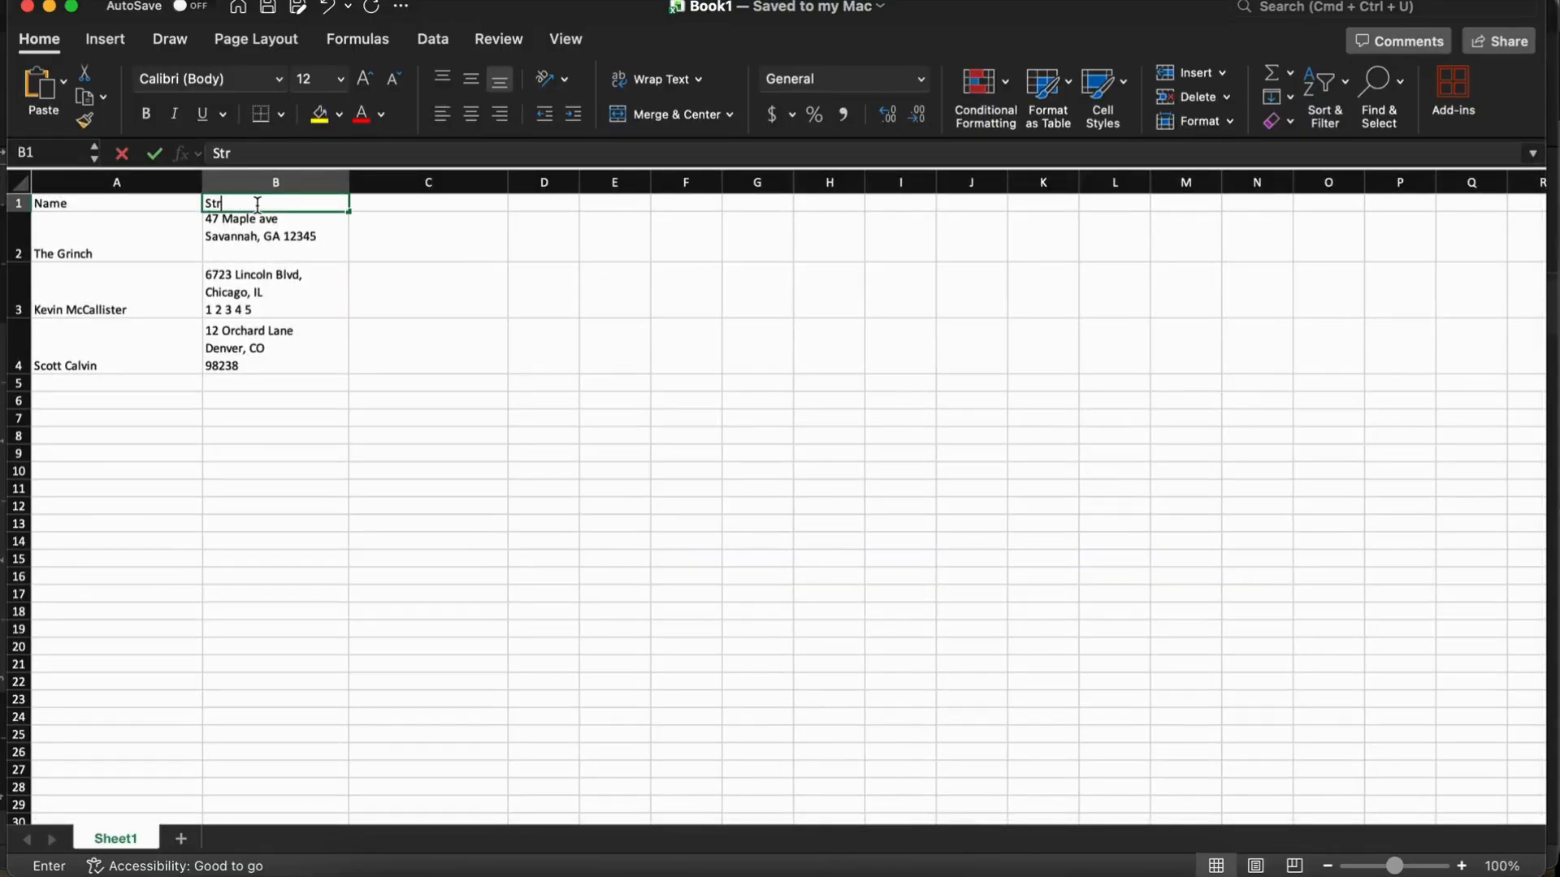
pyautogui.write('eet')
pyautogui.press('Tab')
pyautogui.write('To')
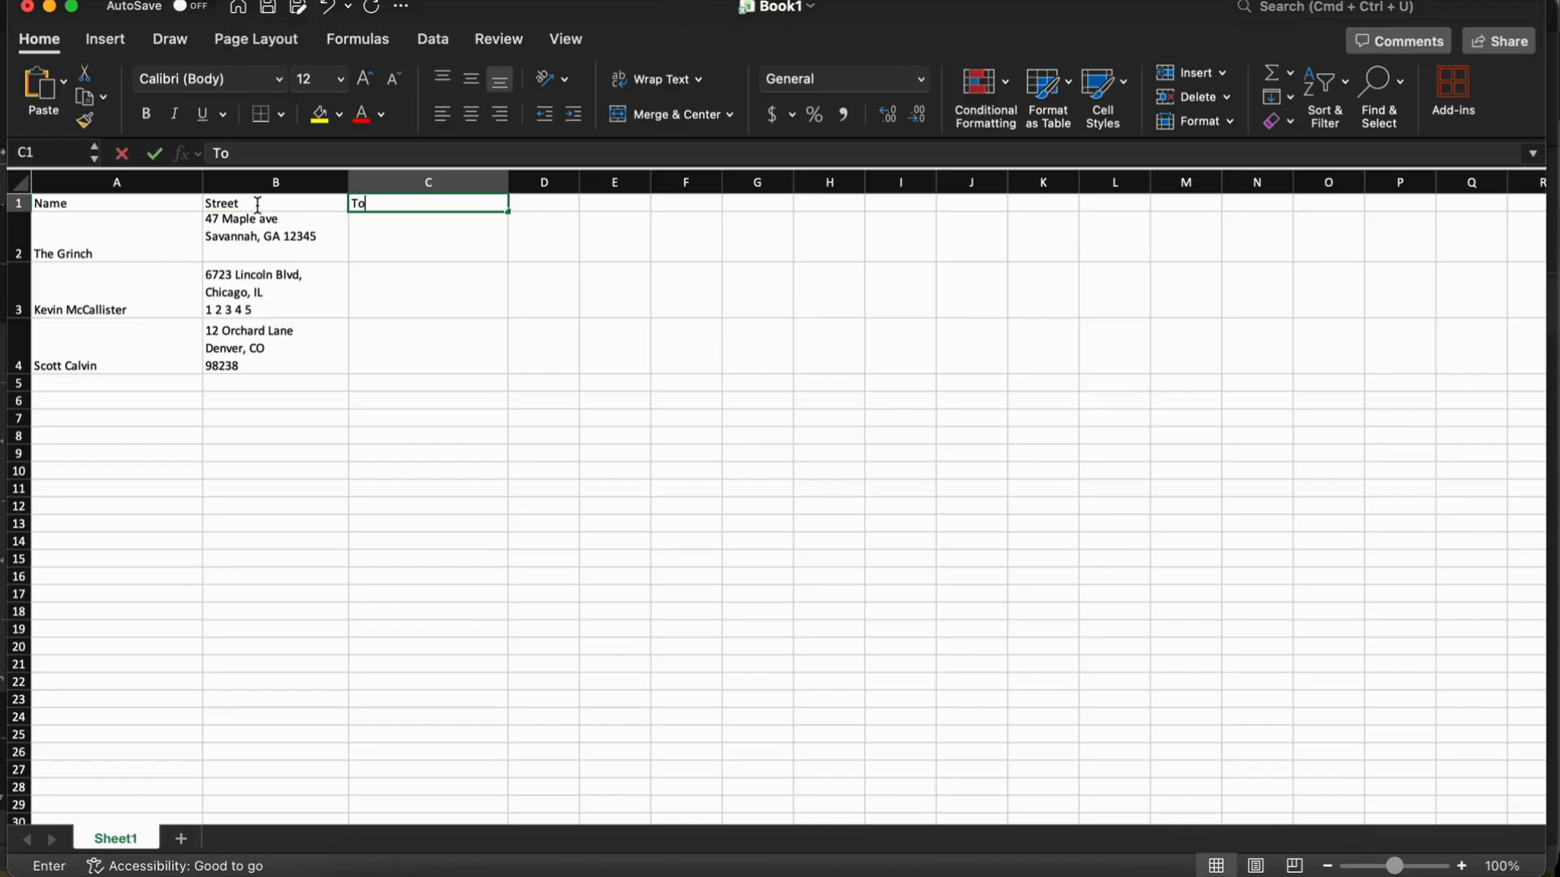
pyautogui.write('wn, State')
pyautogui.press('Tab')
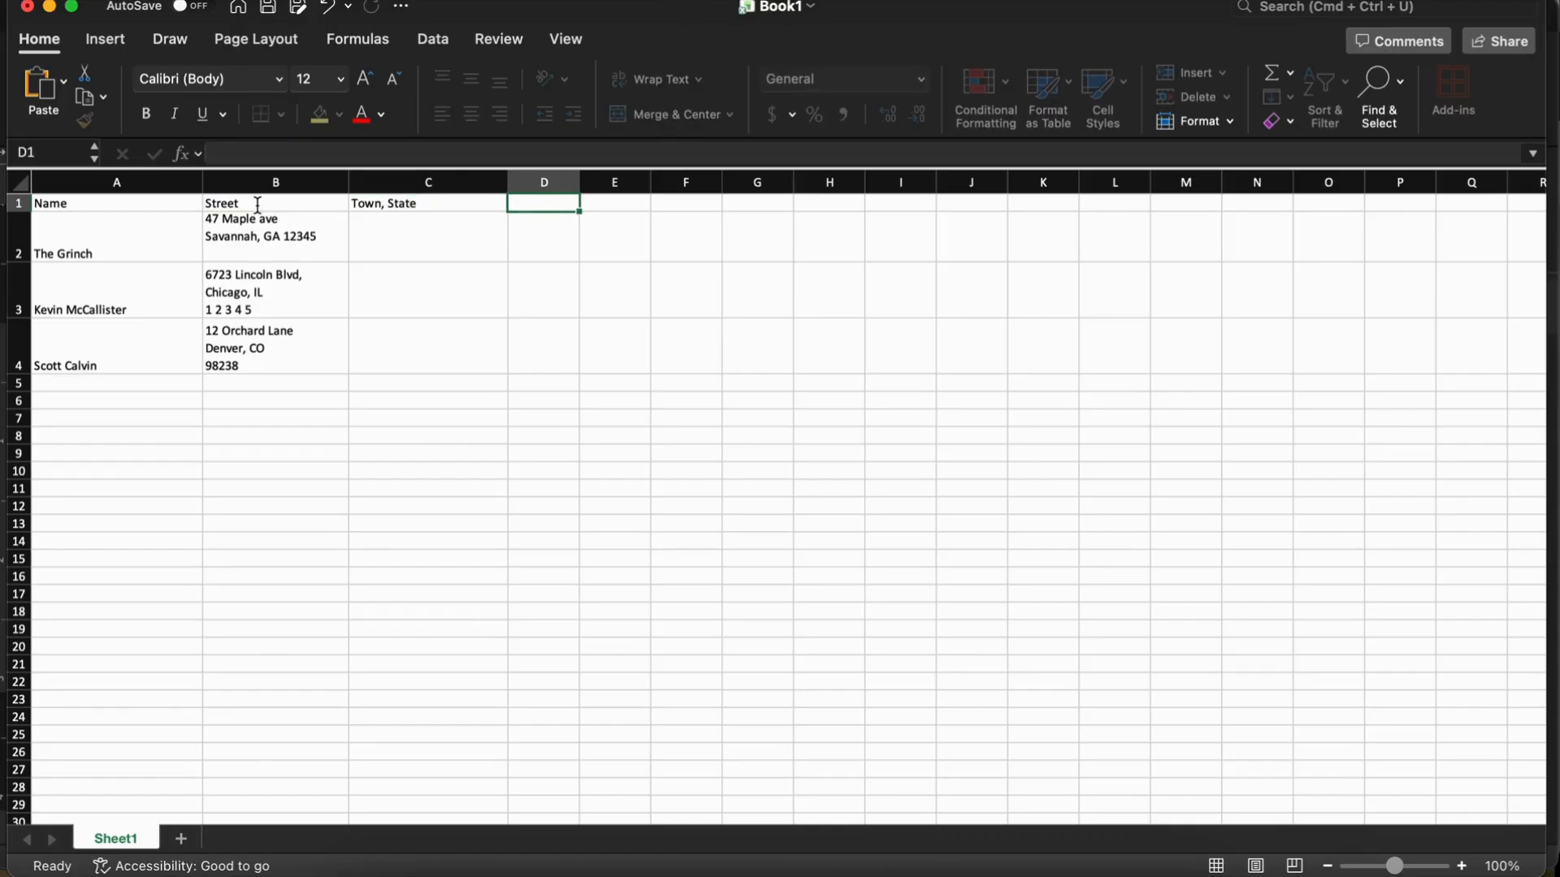
pyautogui.write('Zip')
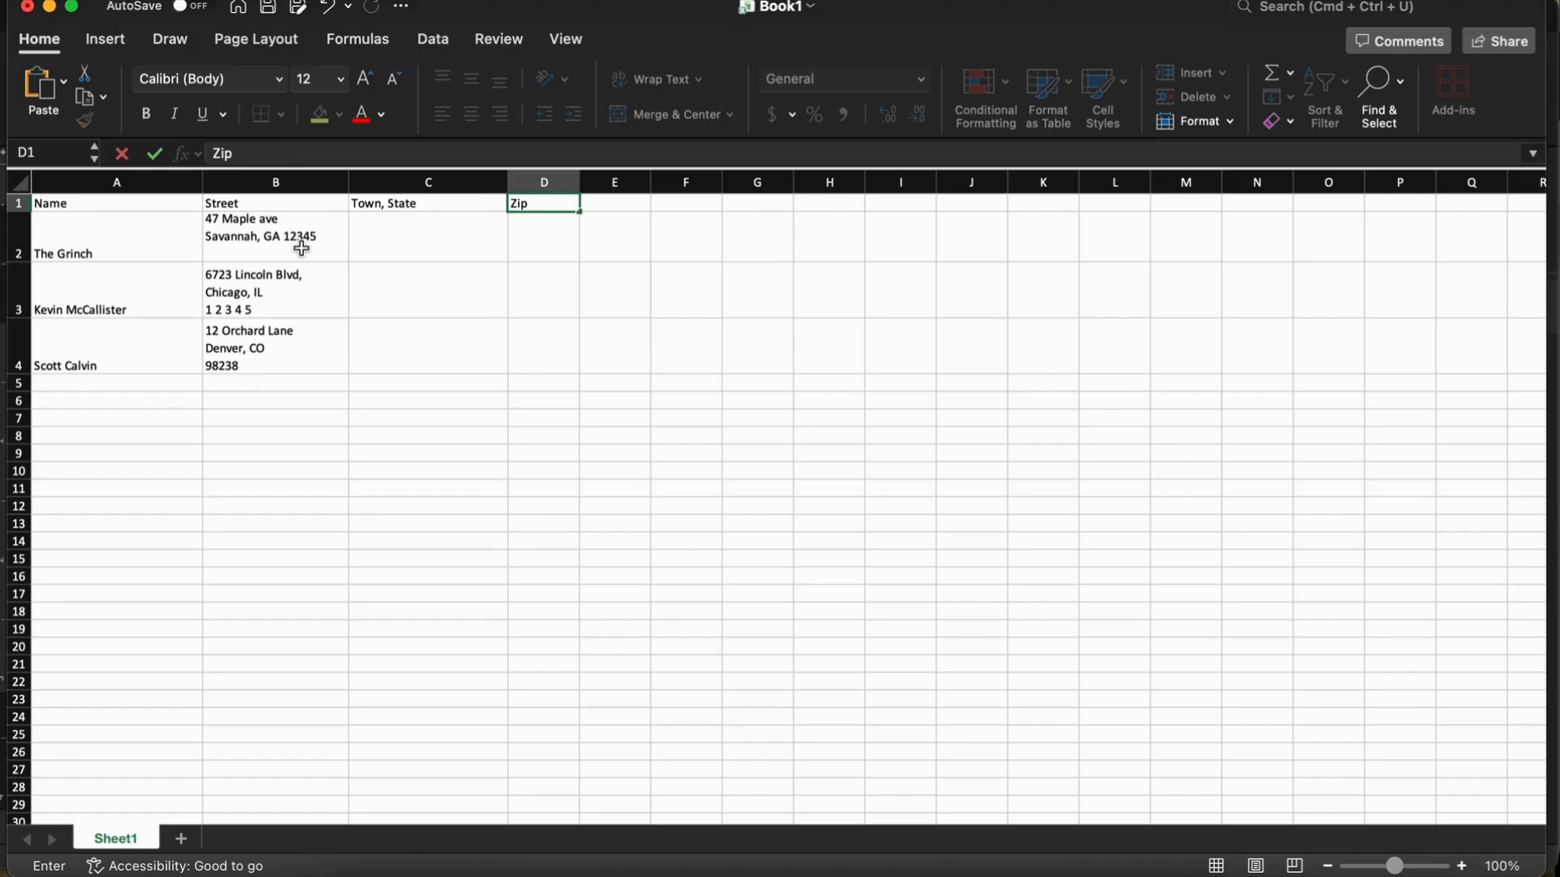
# Step: Replace the combined address in row 2 with the street only, and enter the town and state and the zip code in their own columns
pyautogui.click(302, 248)
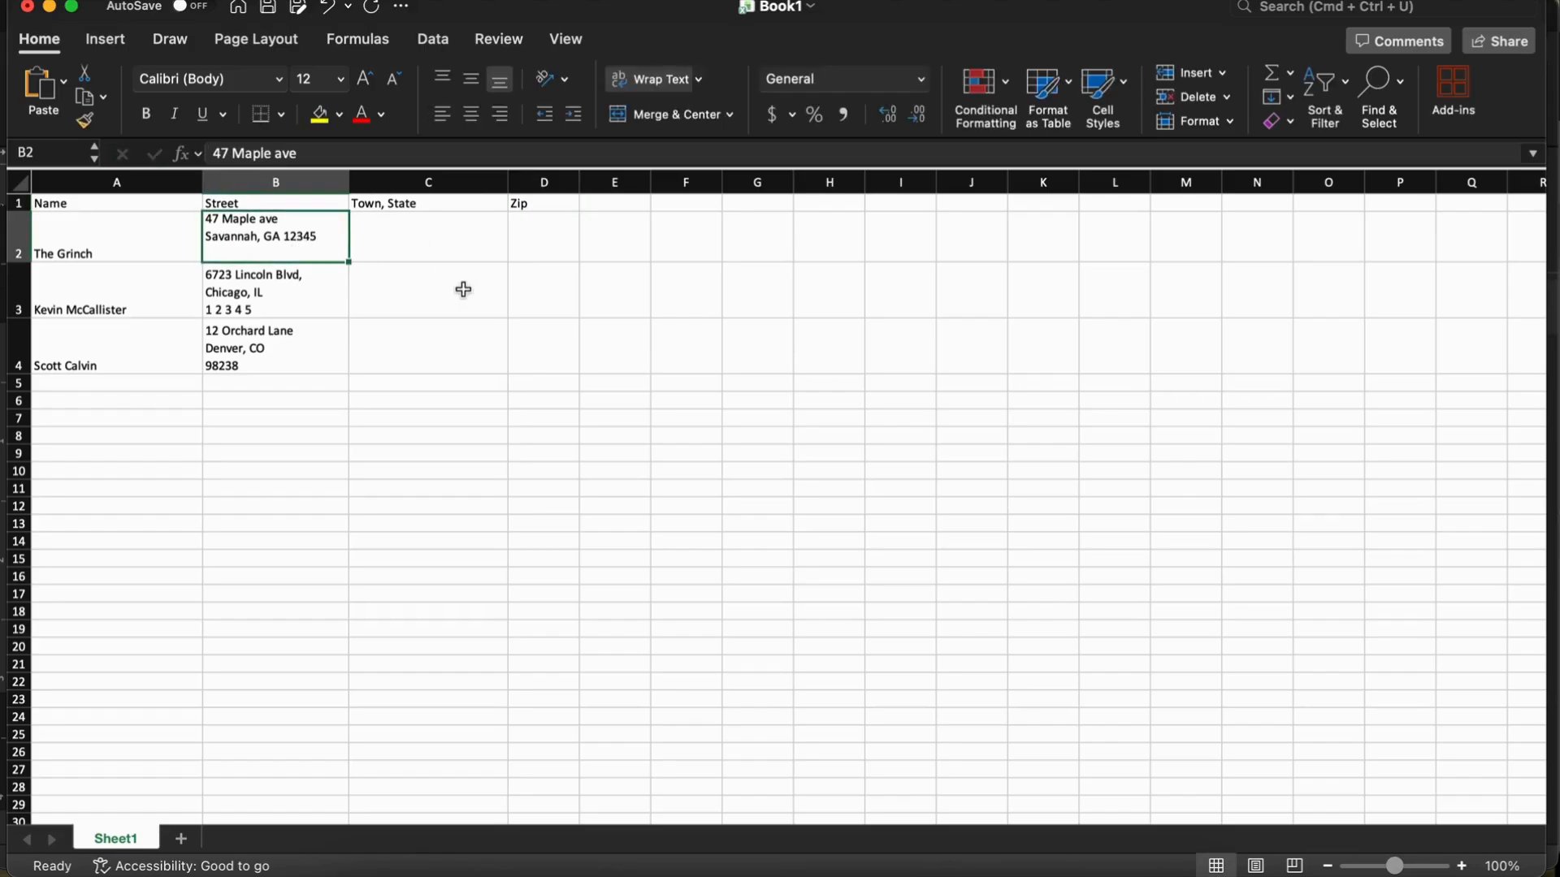
pyautogui.click(390, 232)
pyautogui.click(236, 231)
pyautogui.doubleClick(241, 233)
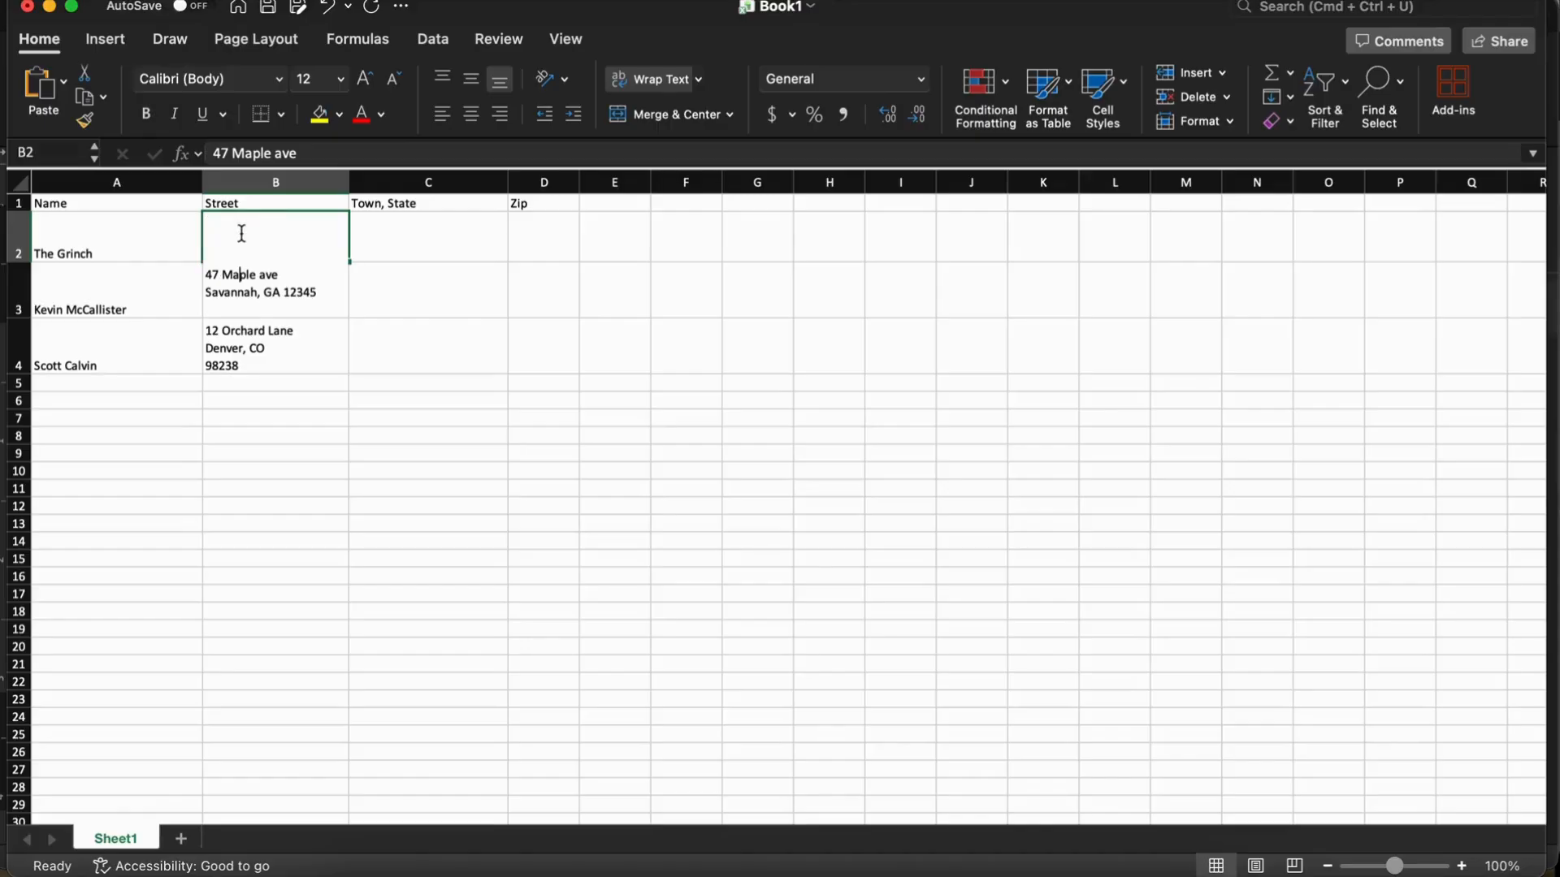
pyautogui.click(428, 351)
pyautogui.click(272, 234)
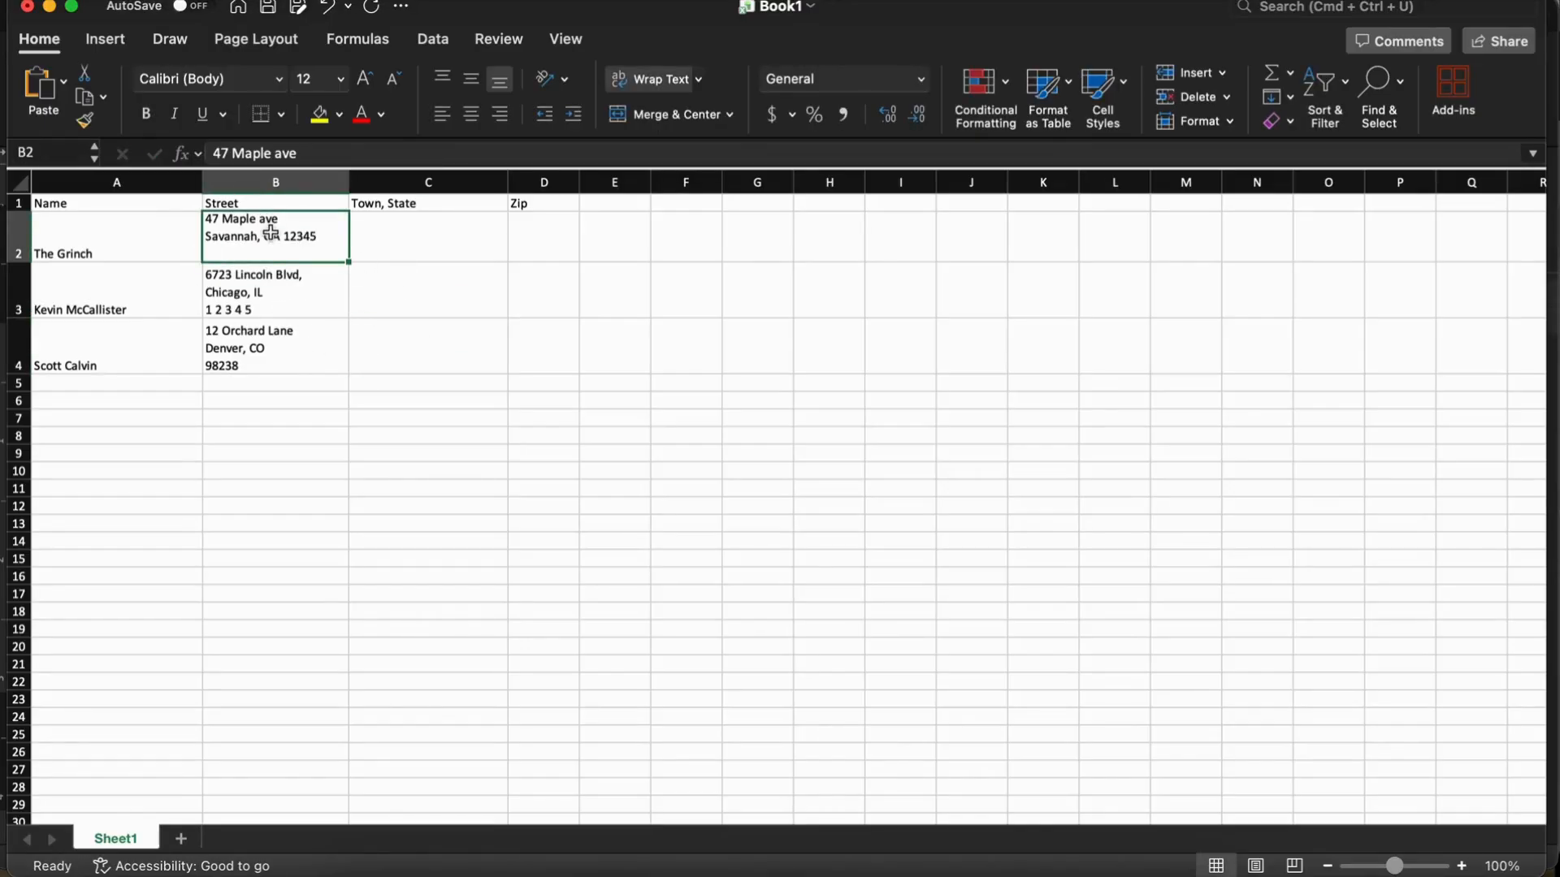
pyautogui.write('47 M')
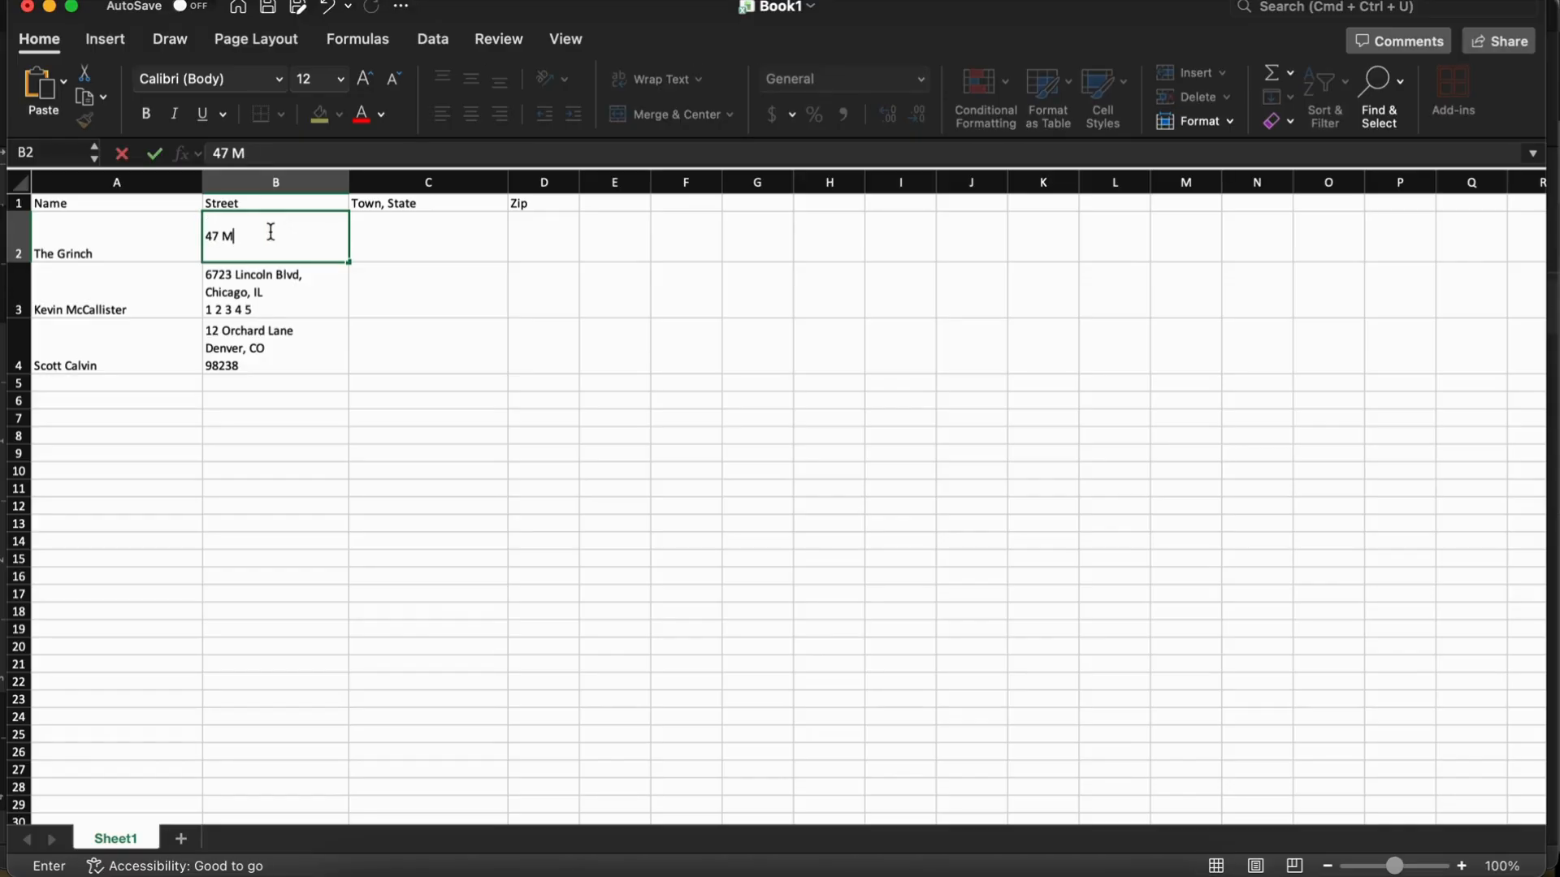
pyautogui.press('Tab')
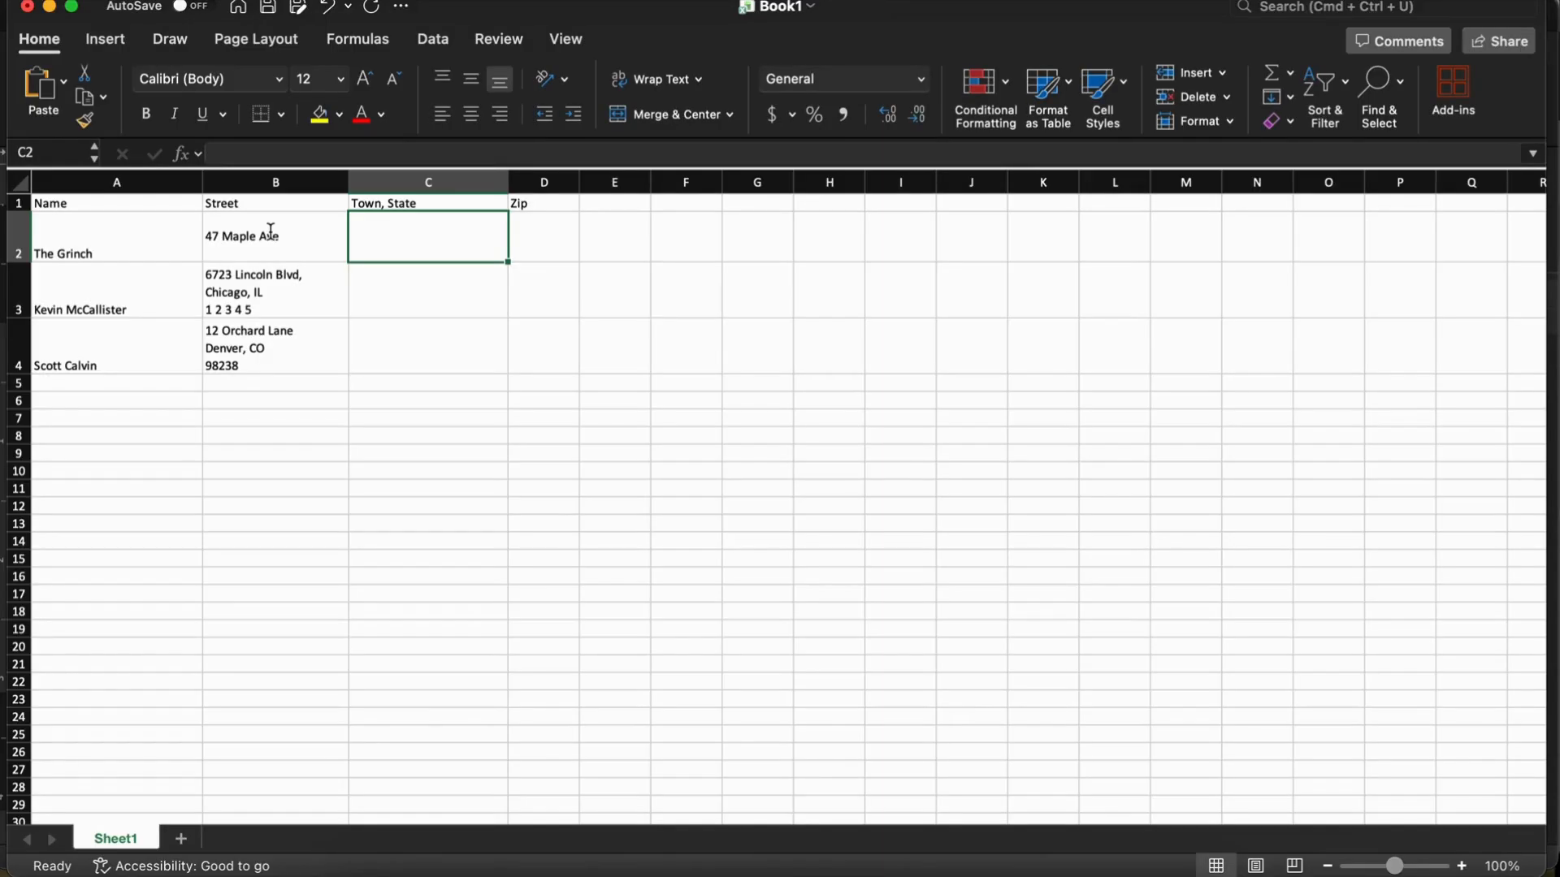
pyautogui.write('Chicago, IL')
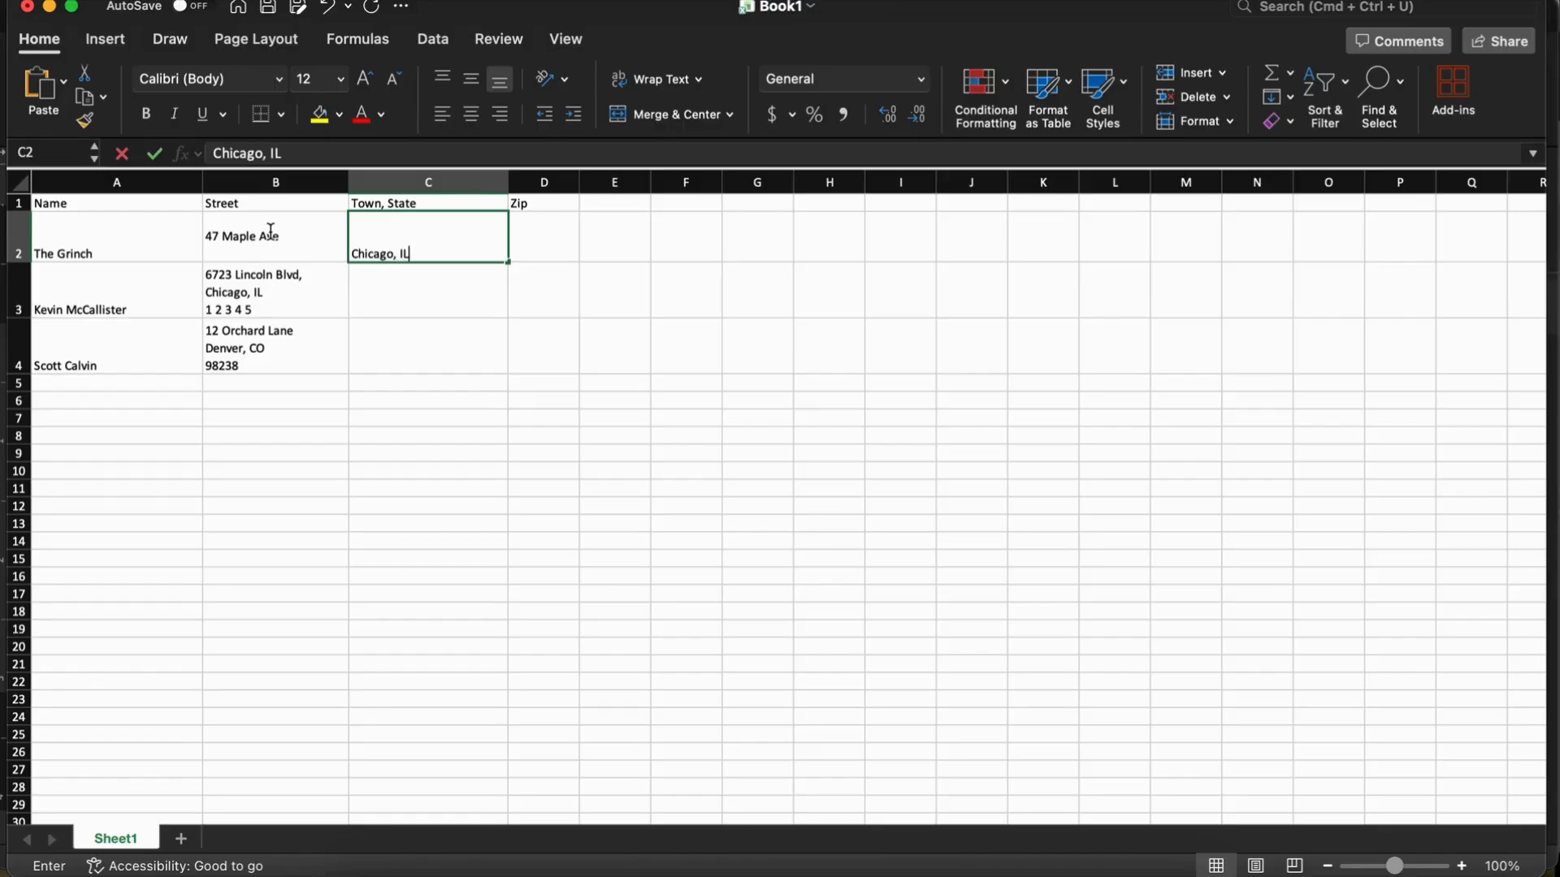
pyautogui.press('Tab')
pyautogui.write('12345')
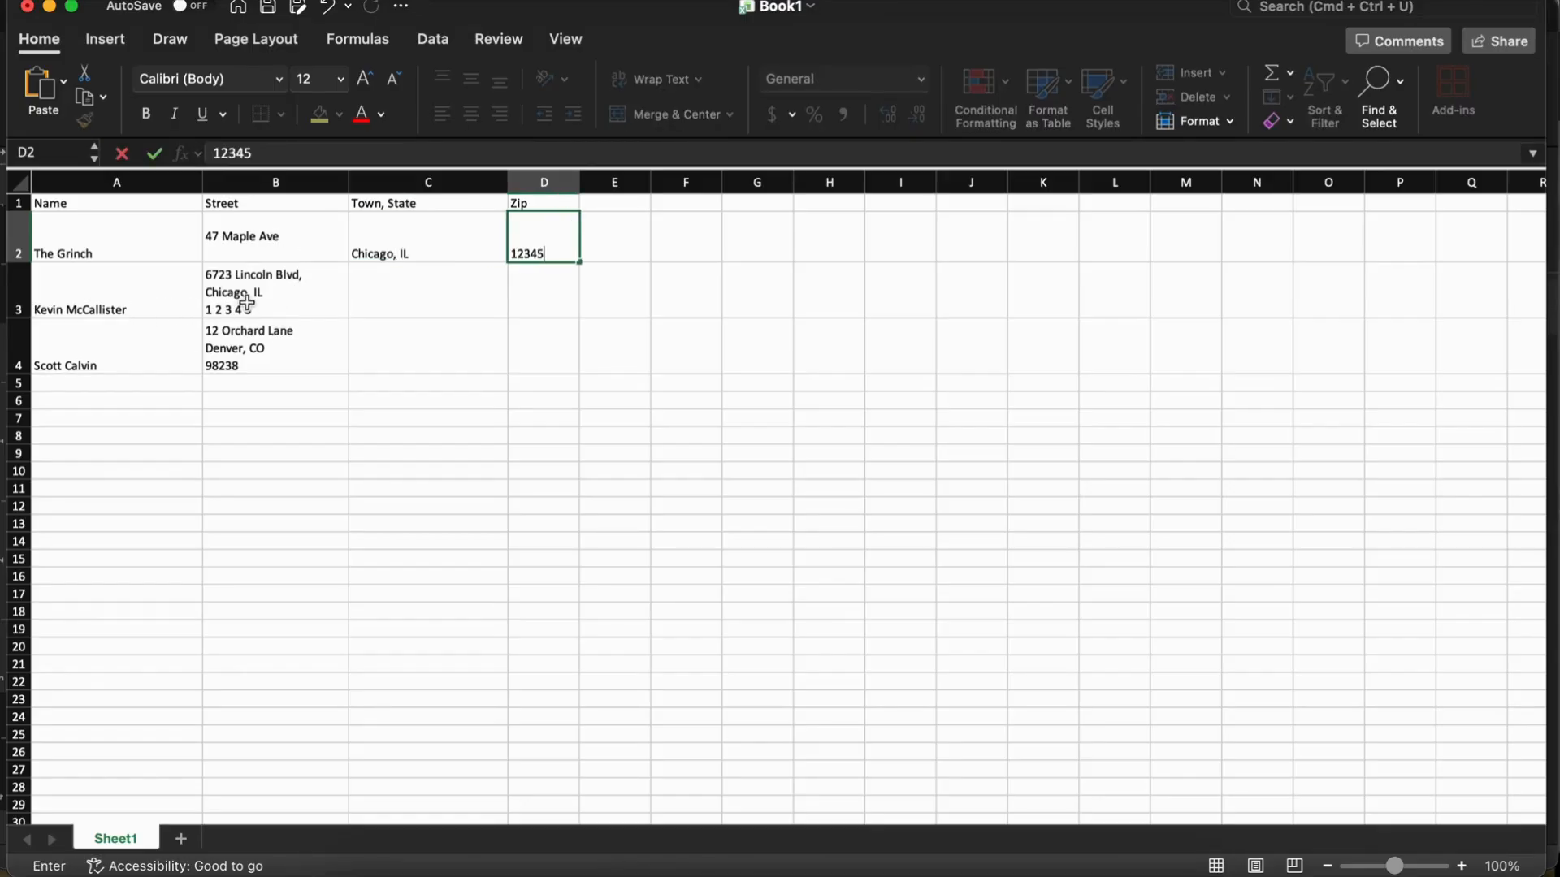
# Step: Trim the address in B3 to the street, and enter the town and state in C3 and the zip code in D3
pyautogui.click(247, 303)
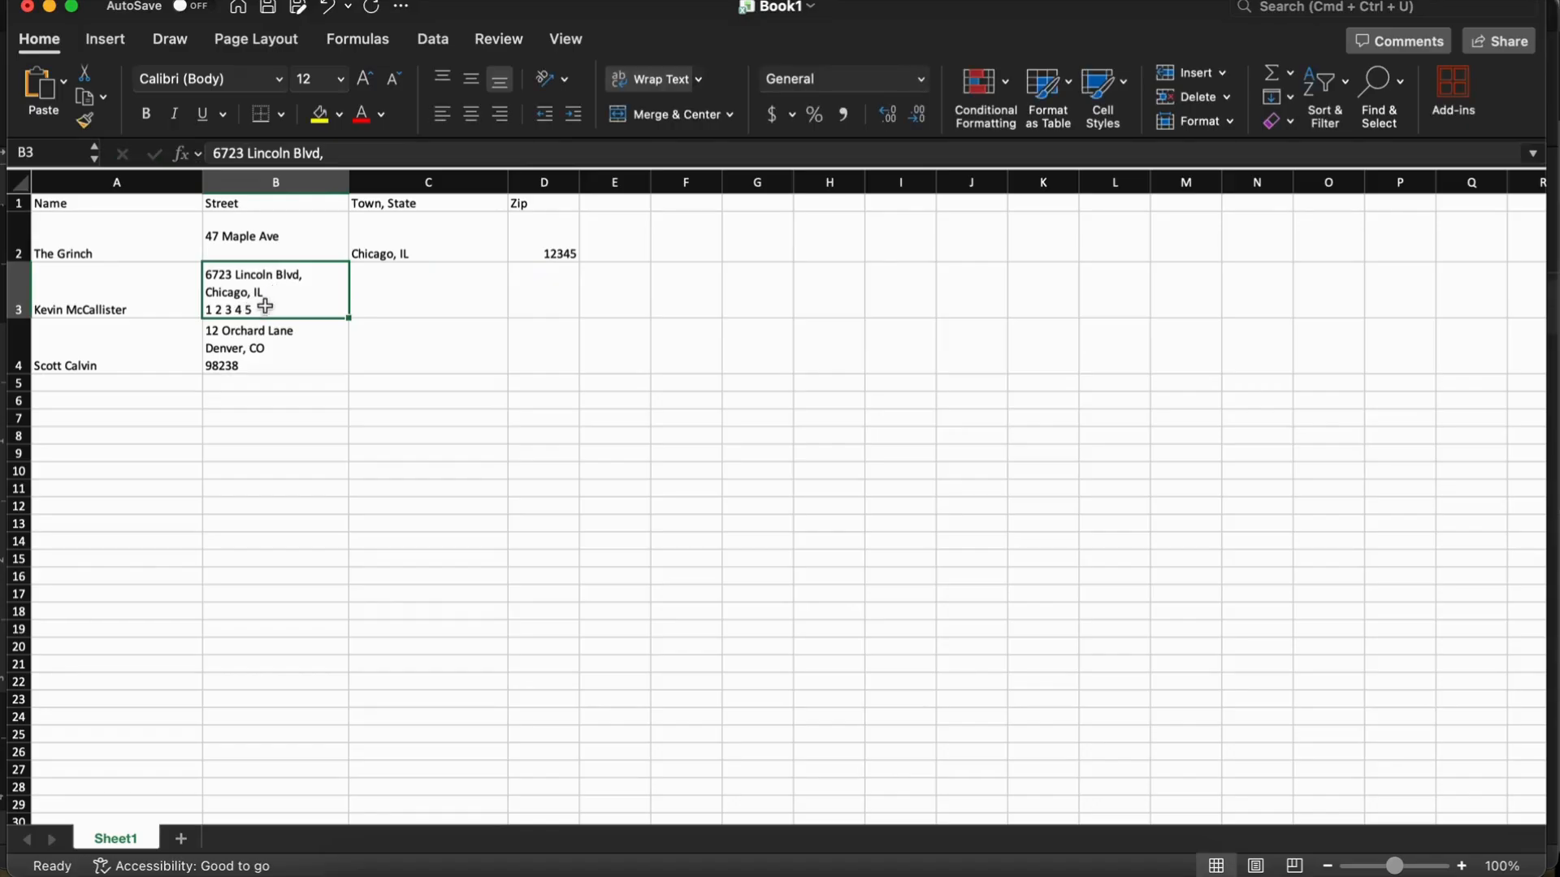
pyautogui.doubleClick(259, 307)
pyautogui.moveTo(260, 310); pyautogui.dragTo(198, 285)
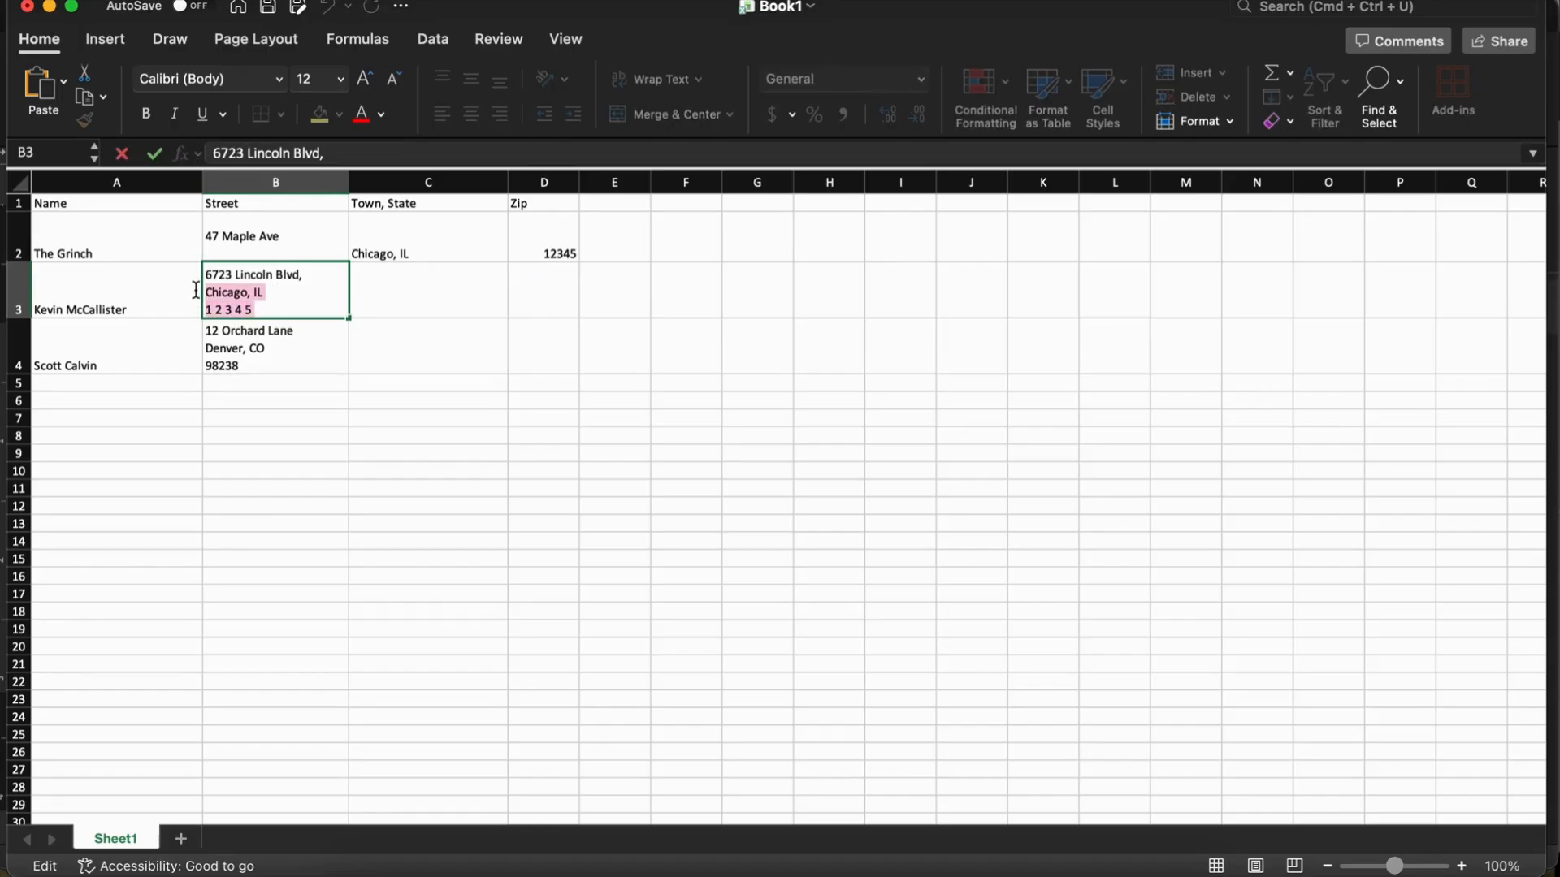
pyautogui.press('BackSpace')
pyautogui.press('BackSpace')
pyautogui.click(420, 284)
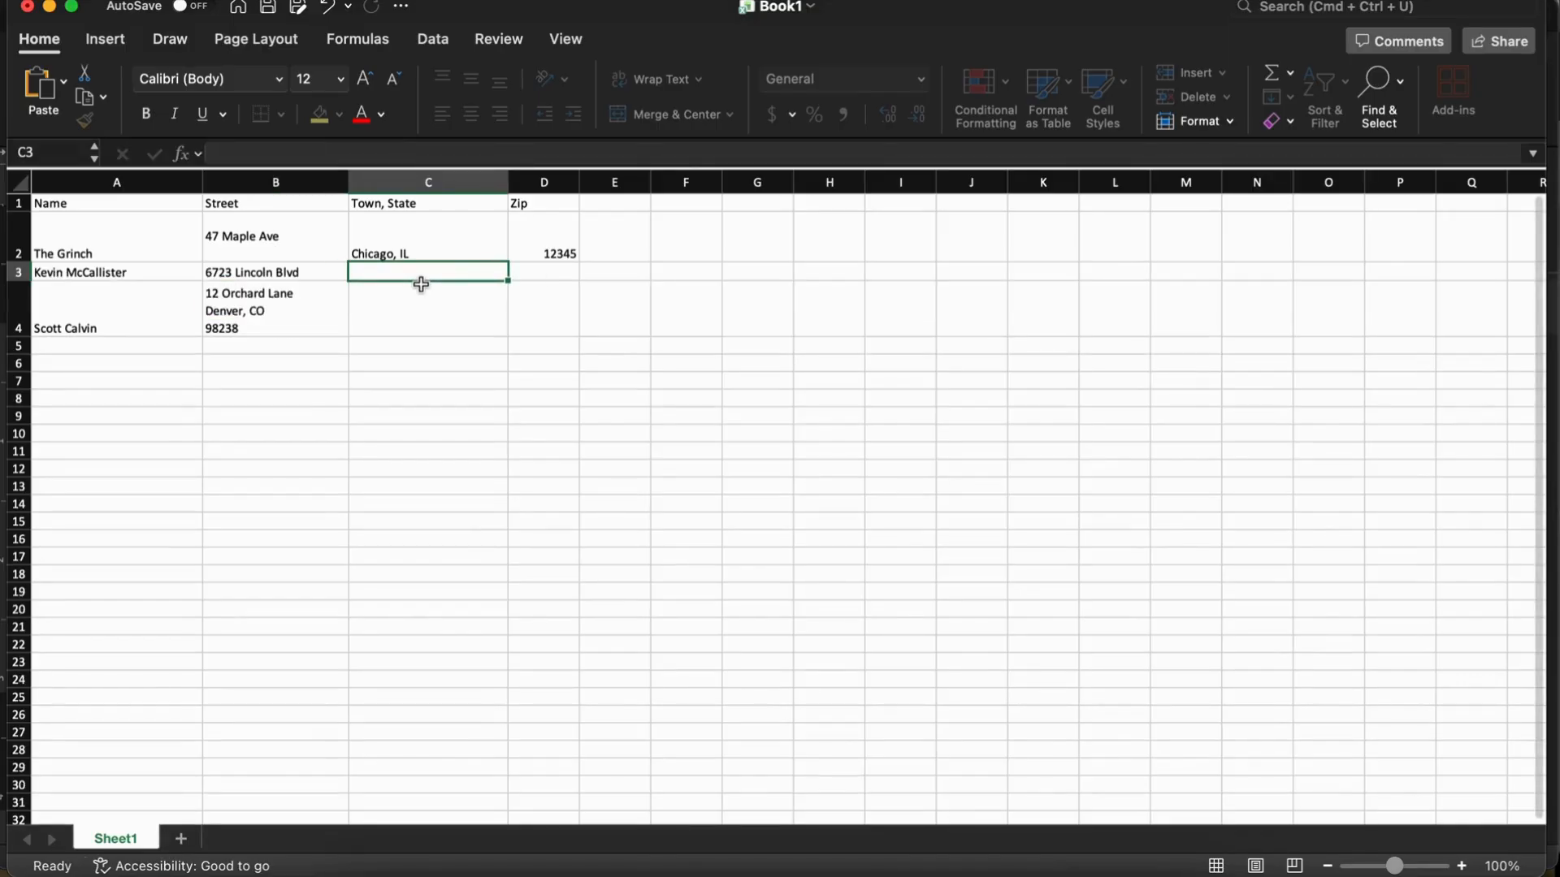
pyautogui.write('Chig')
pyautogui.press('BackSpace')
pyautogui.write('cago, IL')
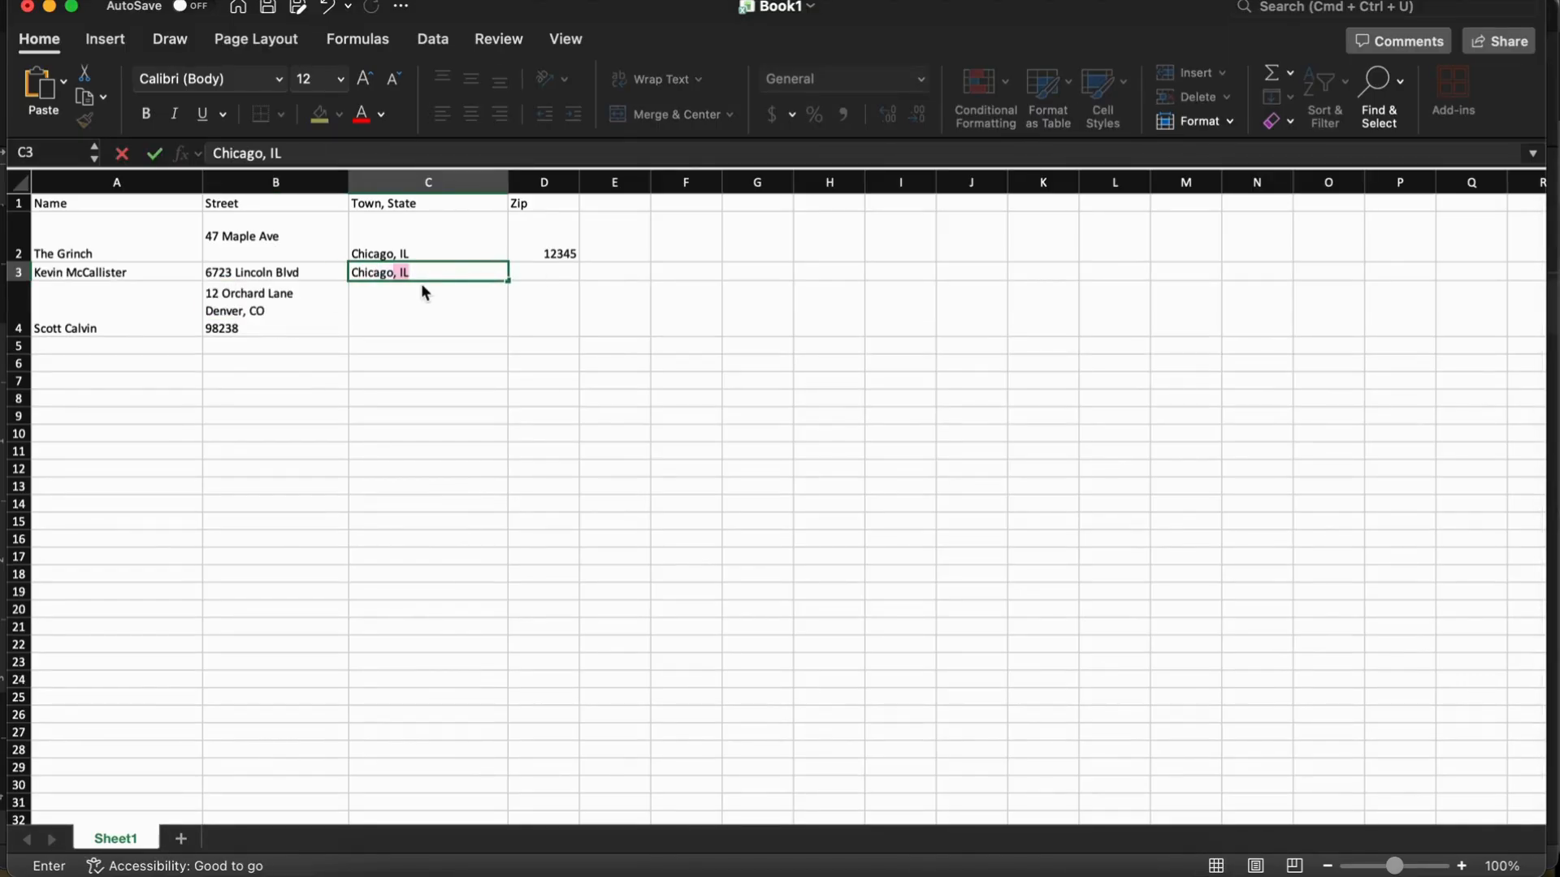
pyautogui.press('Tab')
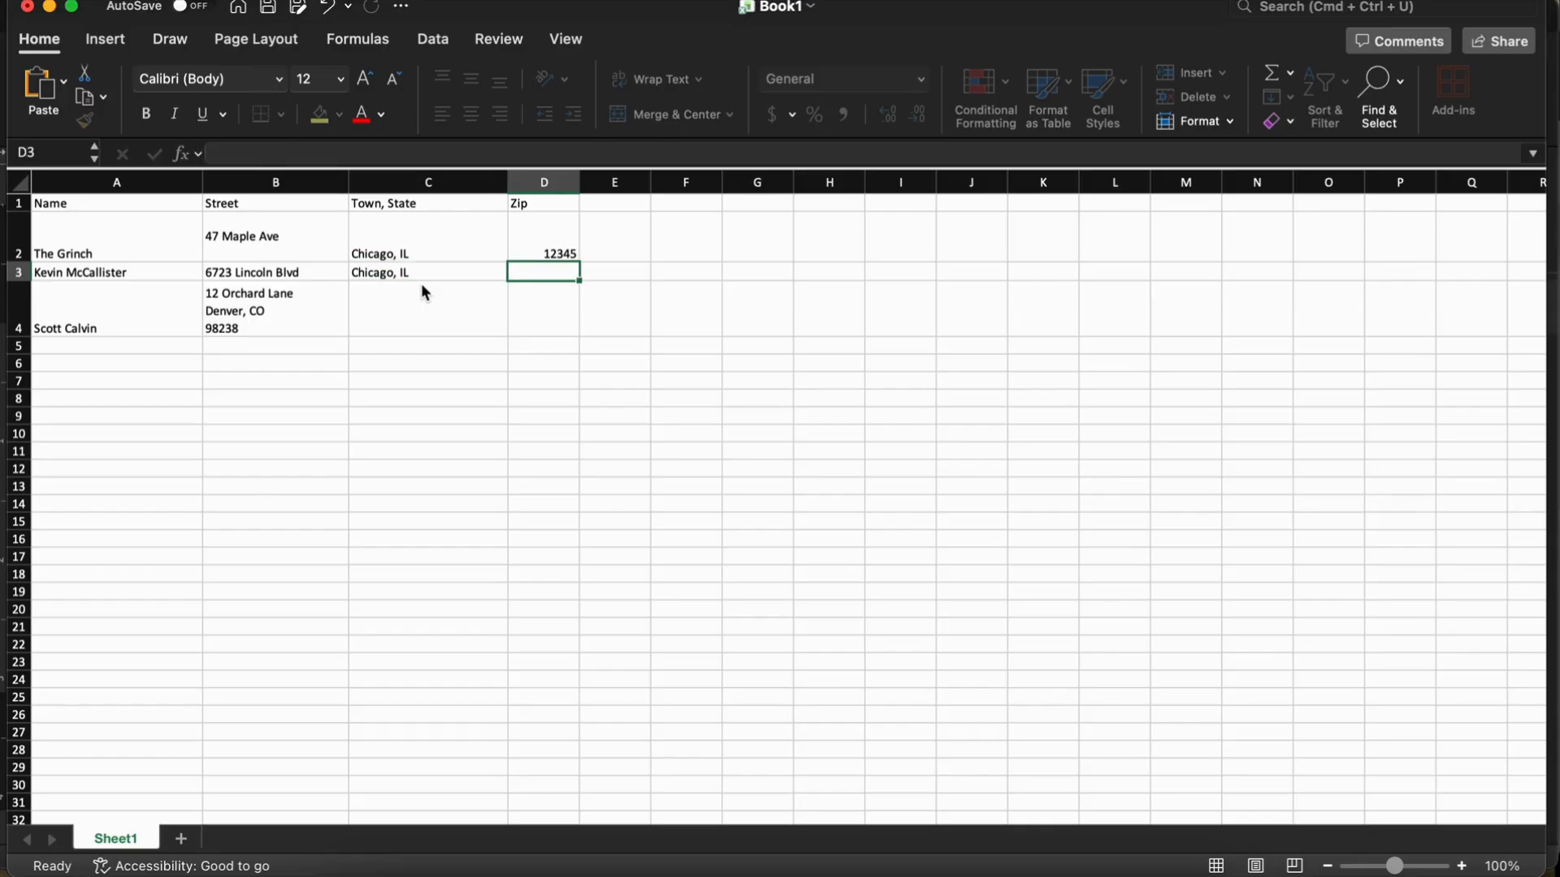
pyautogui.write('12345')
# Step: Trim the address in B4 to the street, and enter the town and state in C4 and the zip code in D4
pyautogui.click(271, 307)
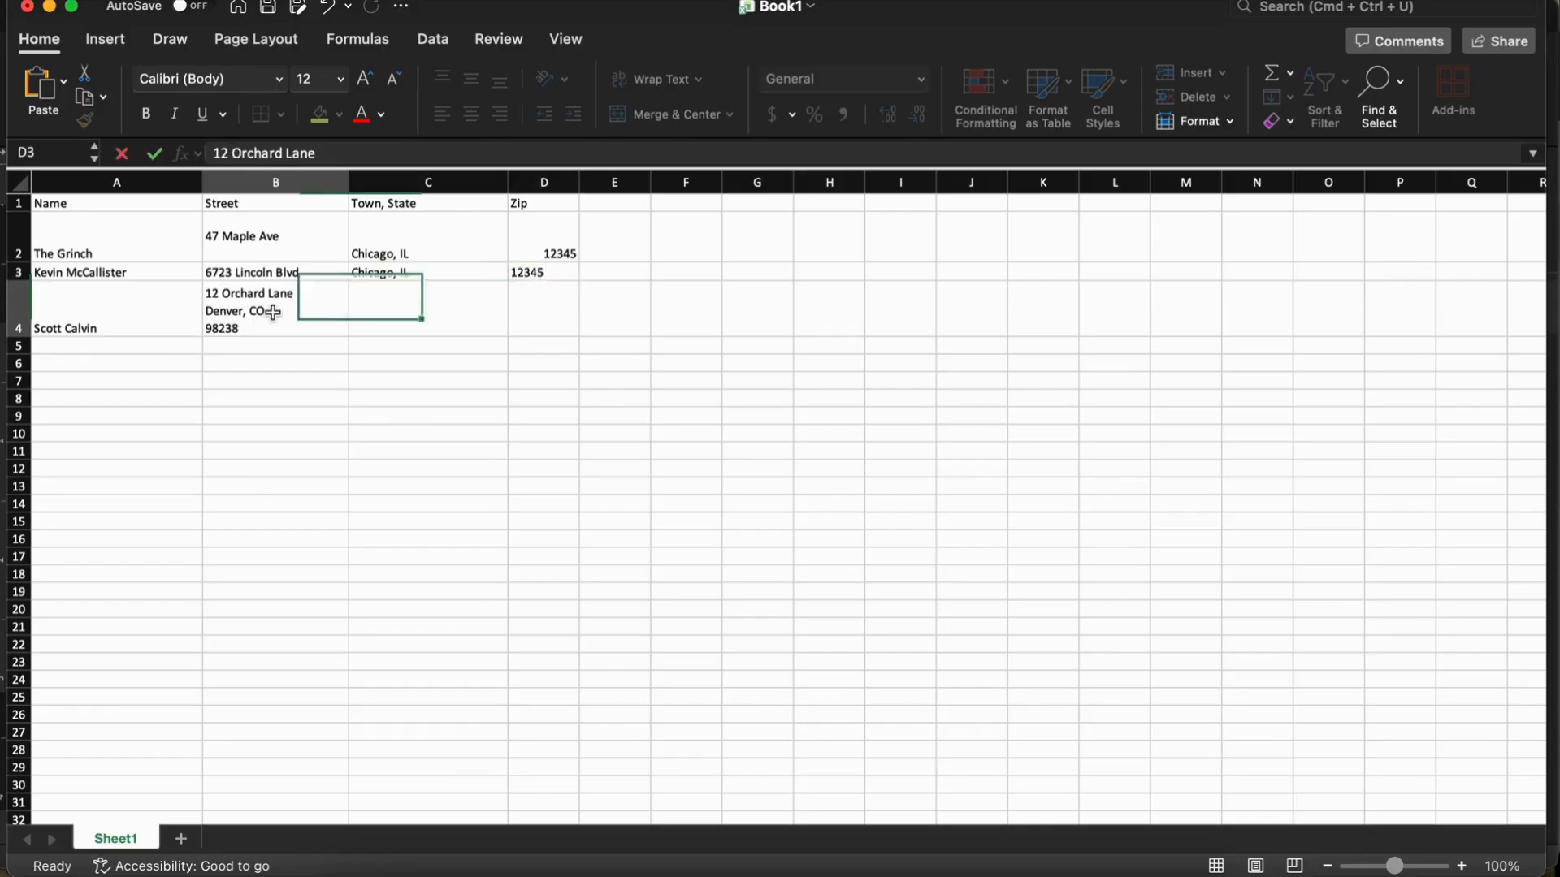
pyautogui.doubleClick(259, 326)
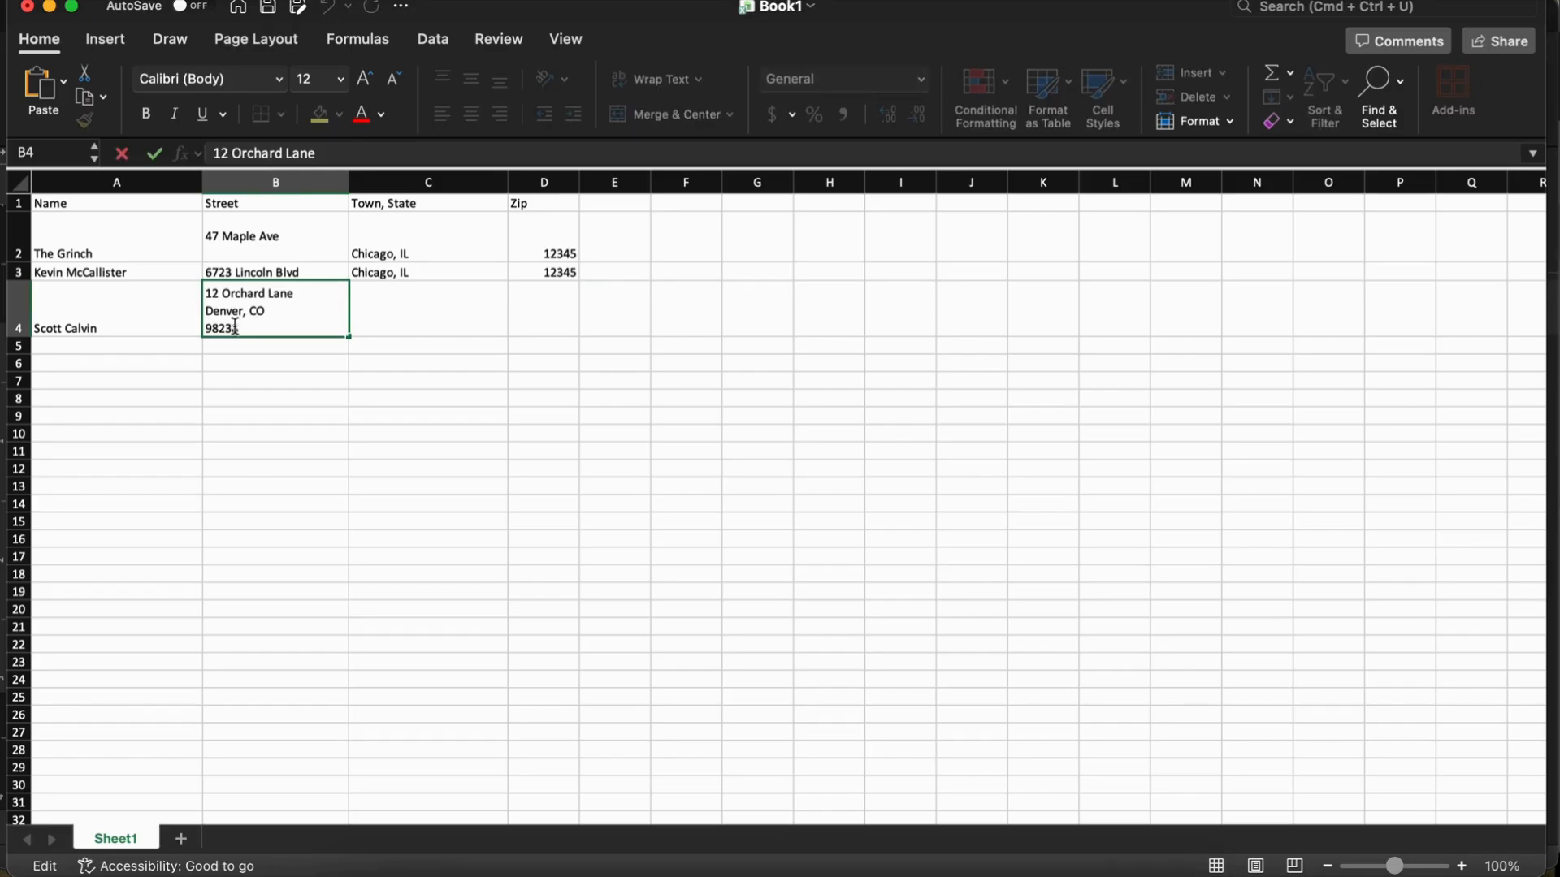
pyautogui.moveTo(241, 328); pyautogui.dragTo(204, 310)
pyautogui.press('BackSpace')
pyautogui.press('BackSpace')
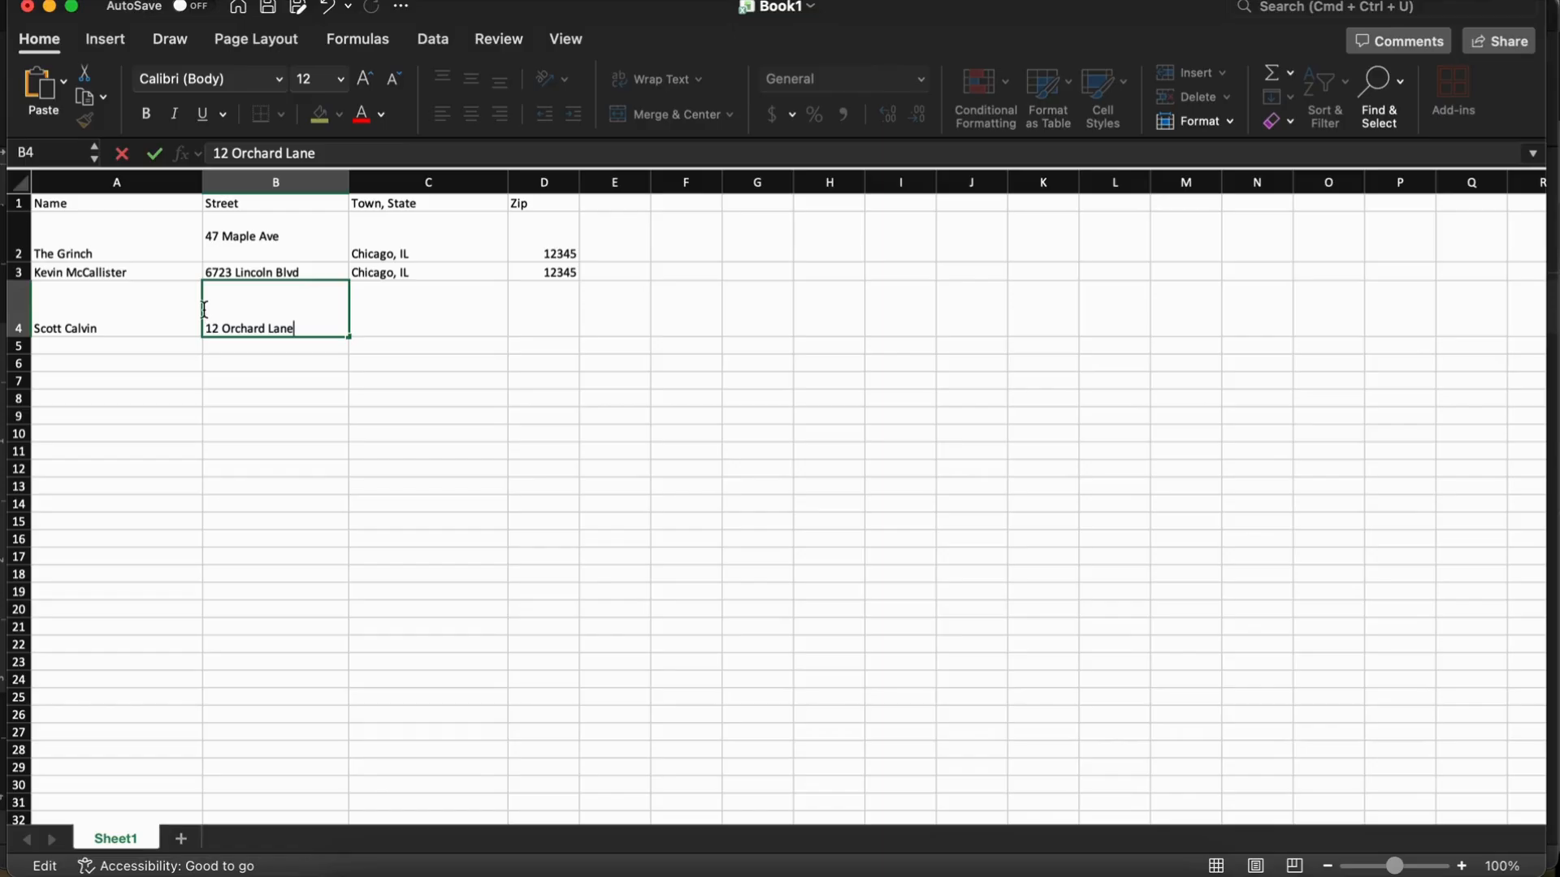
pyautogui.click(421, 329)
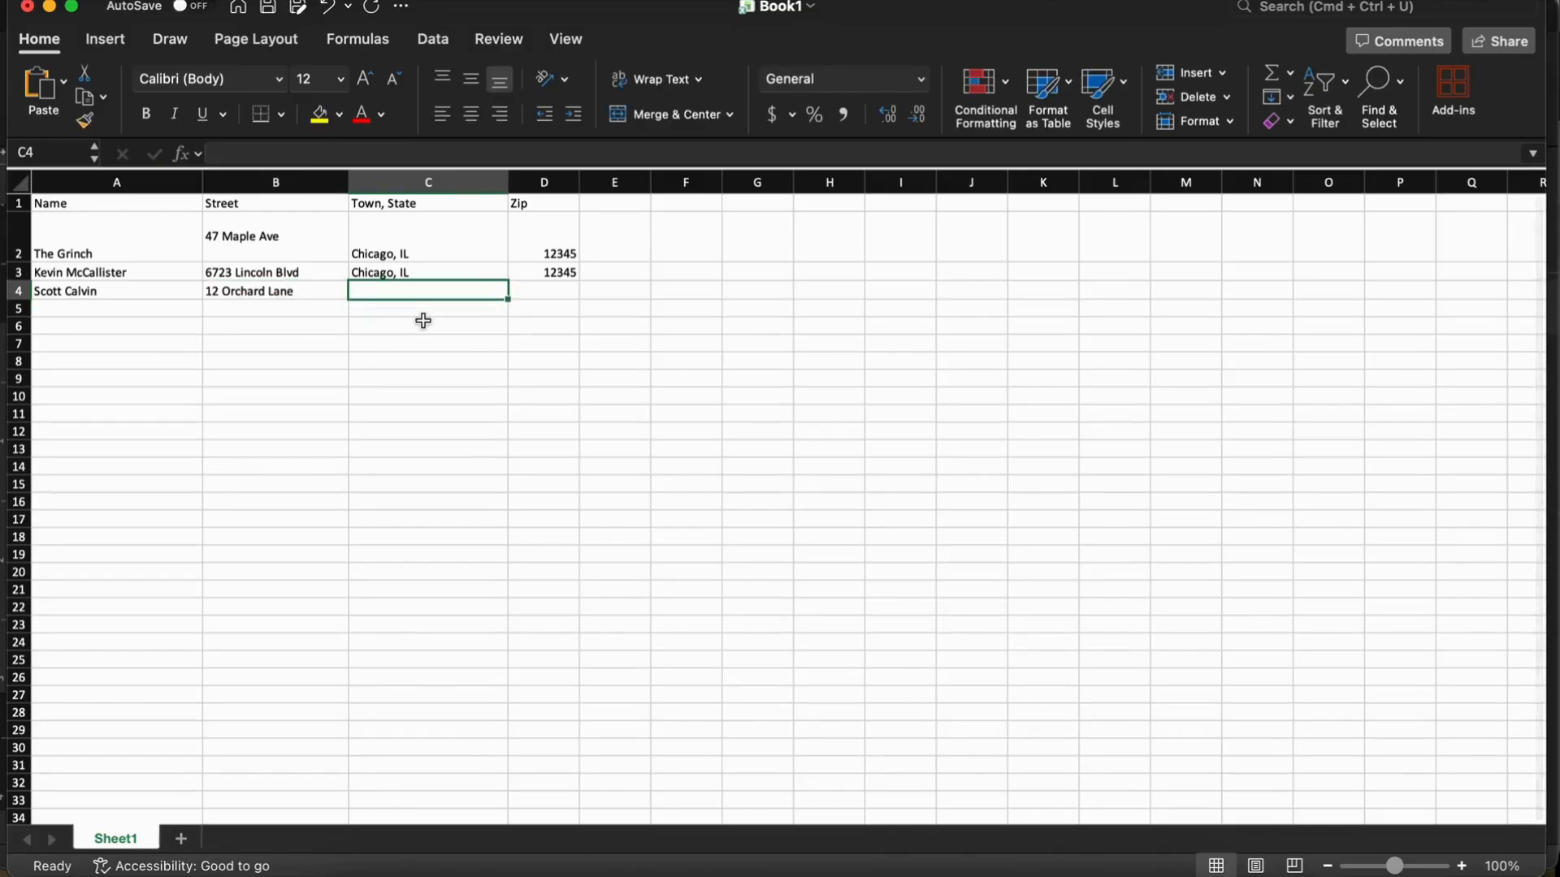
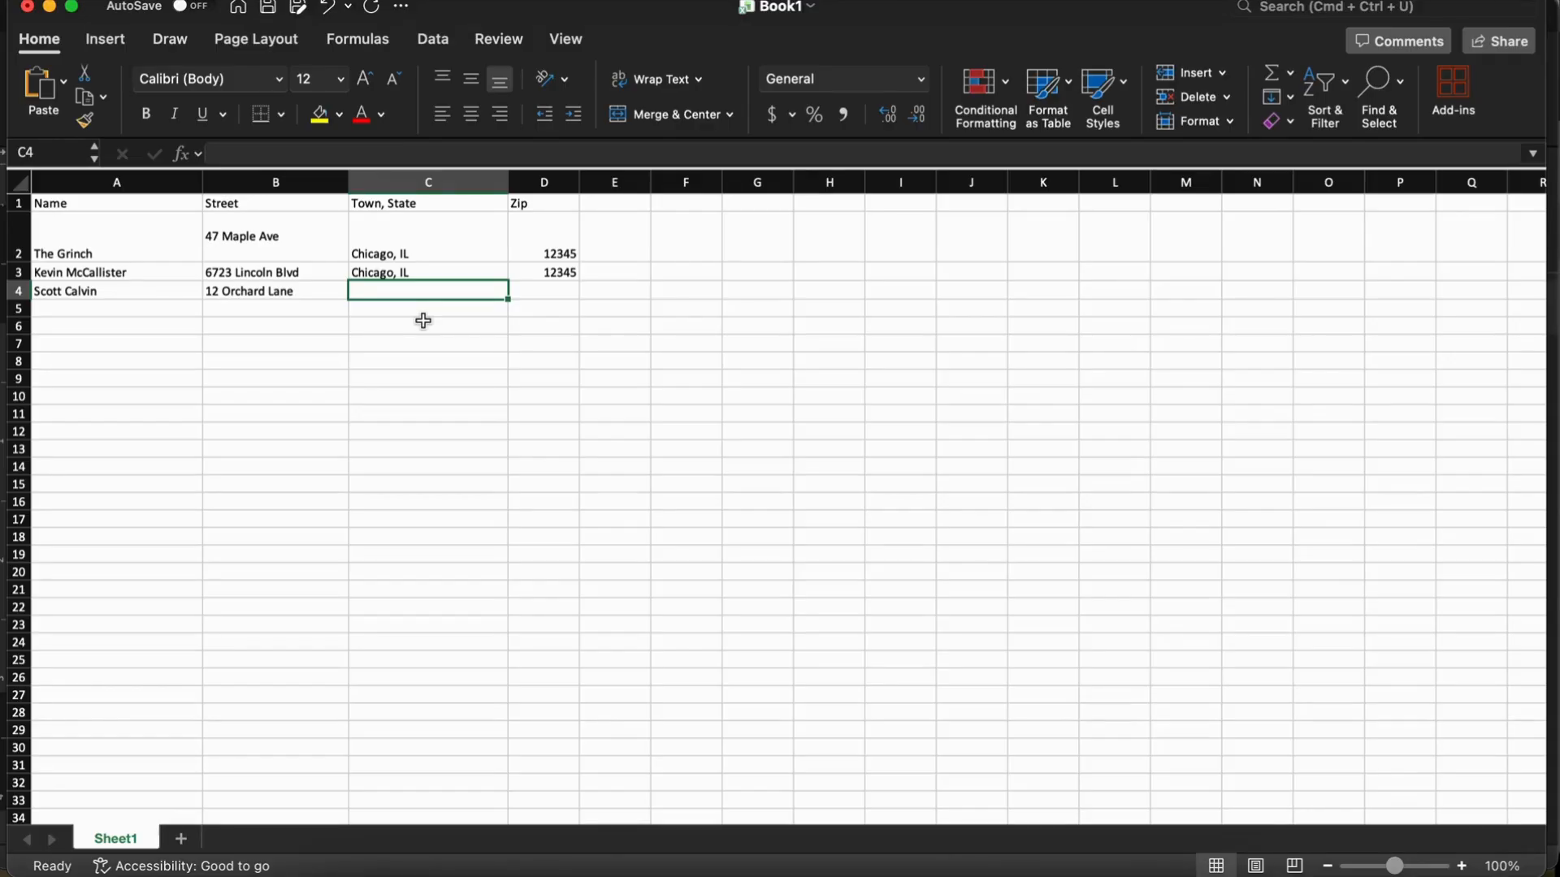
pyautogui.write('De')
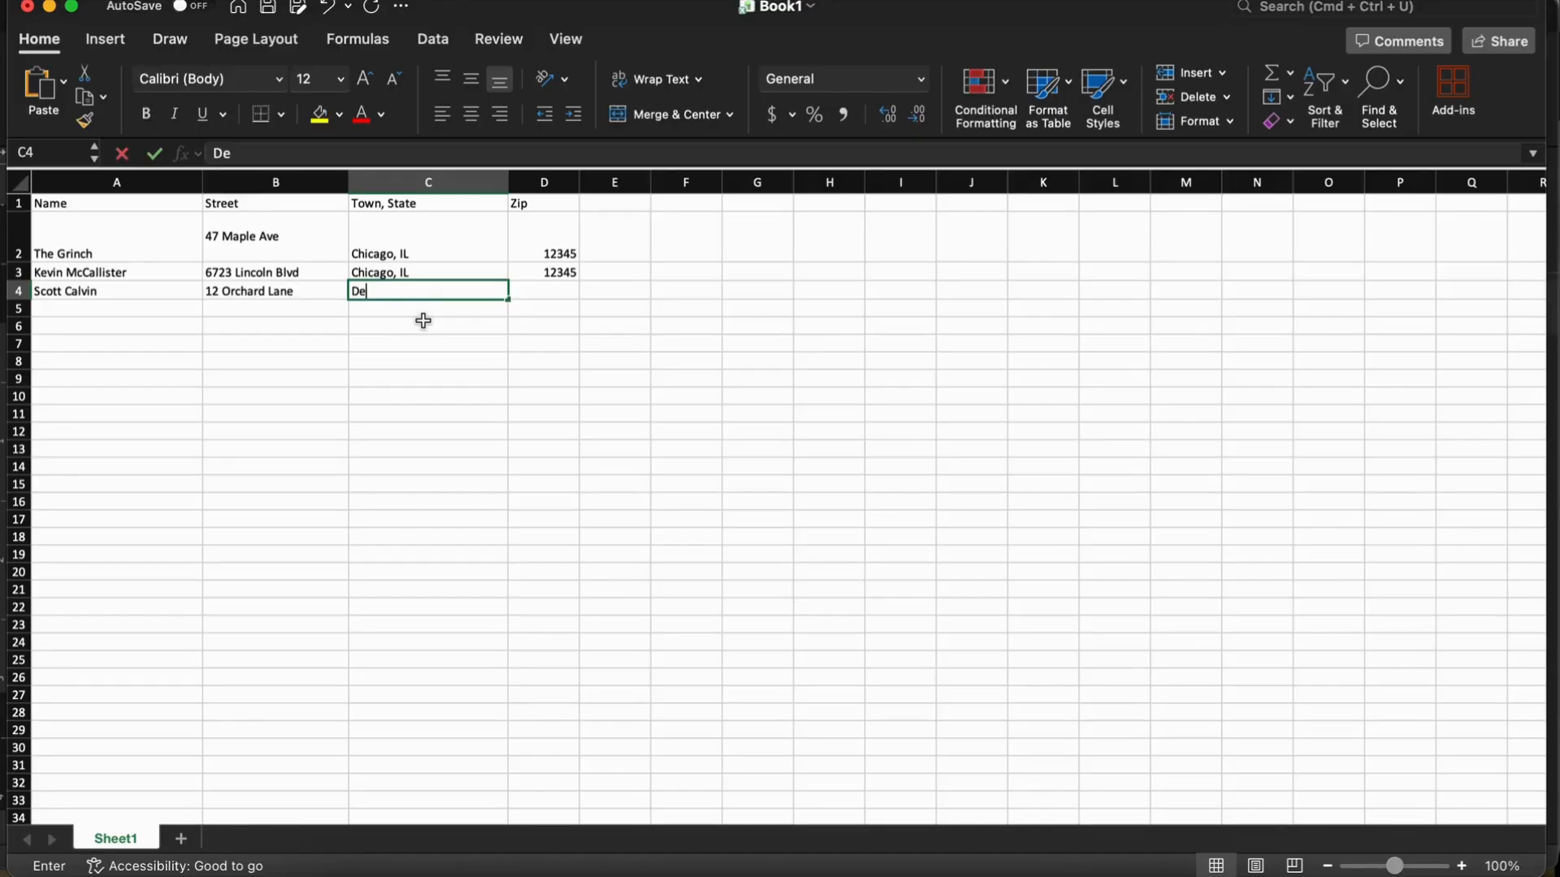
pyautogui.write('nver, CO')
pyautogui.press('Tab')
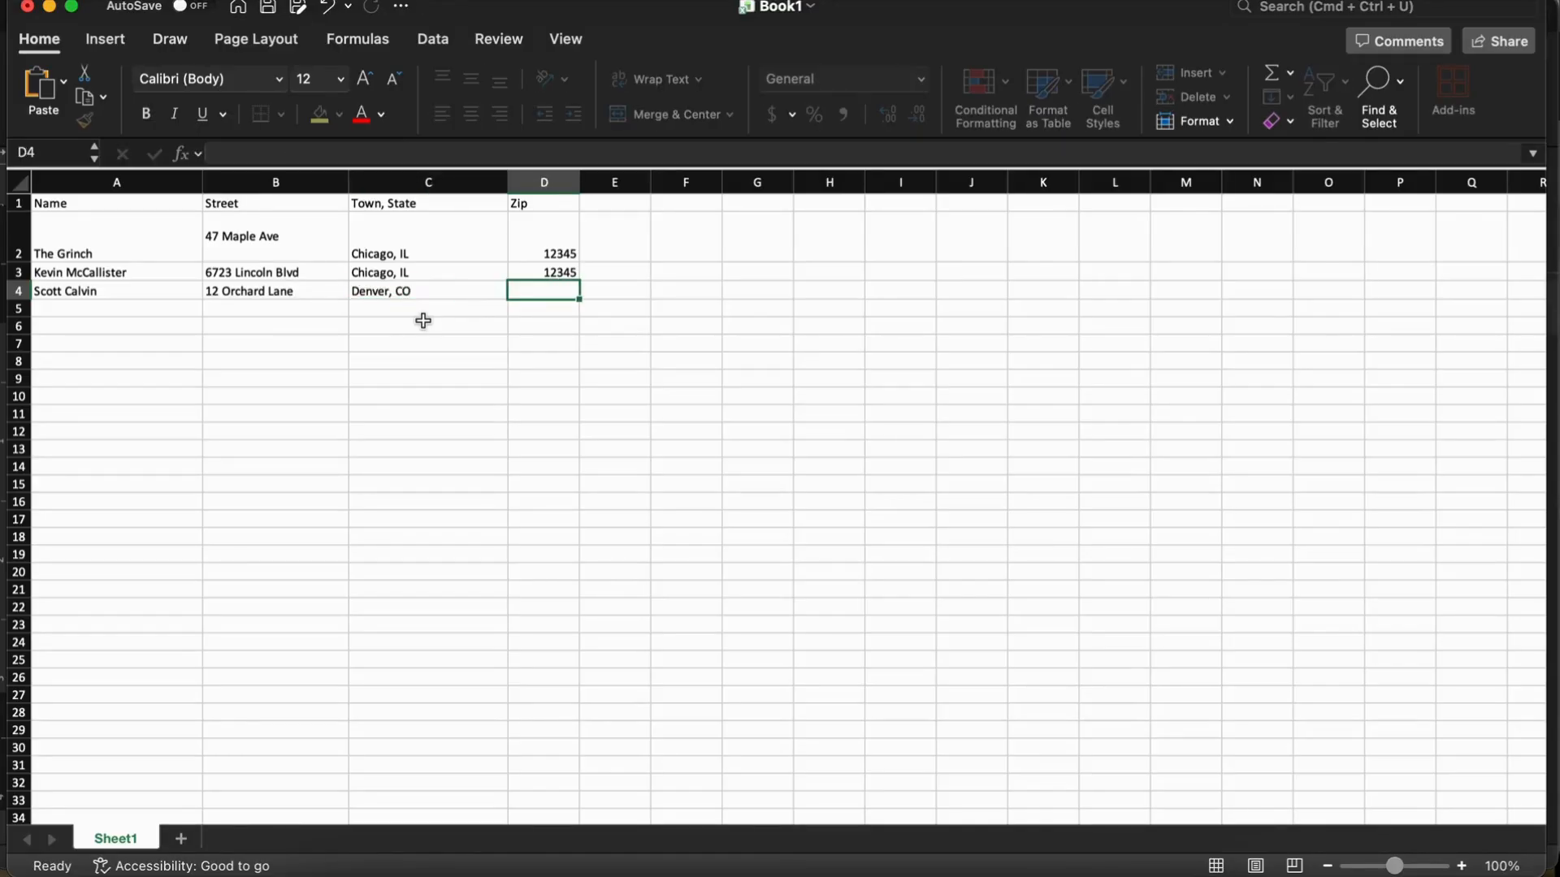
pyautogui.write('12345')
pyautogui.click(622, 399)
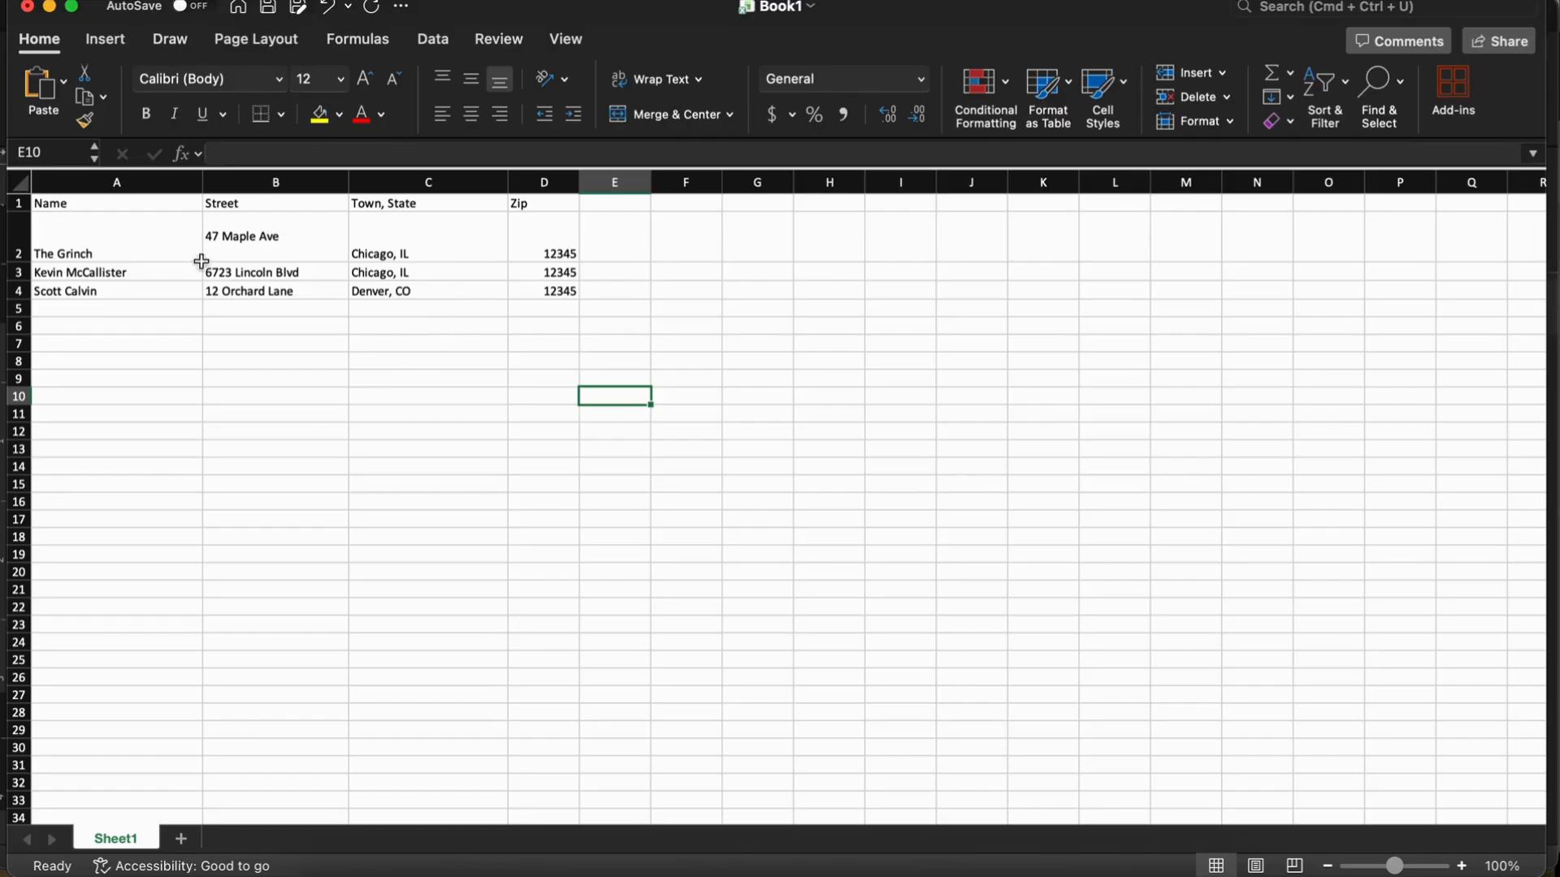
pyautogui.click(366, 337)
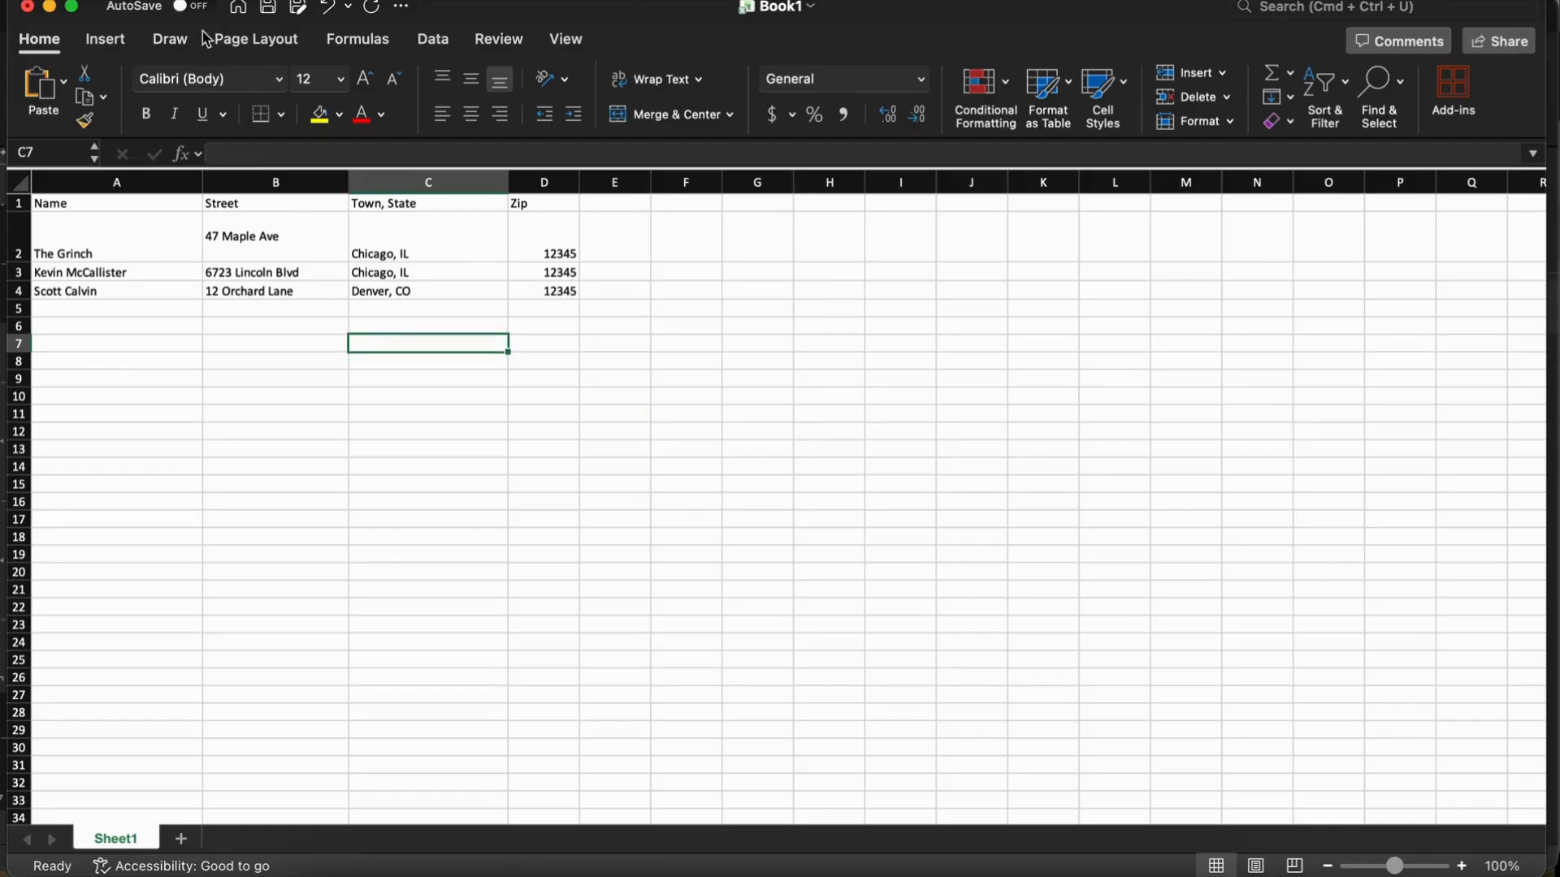
# Step: Save a copy of the workbook as Book2 in the Downloads folder
pyautogui.click(110, 0)
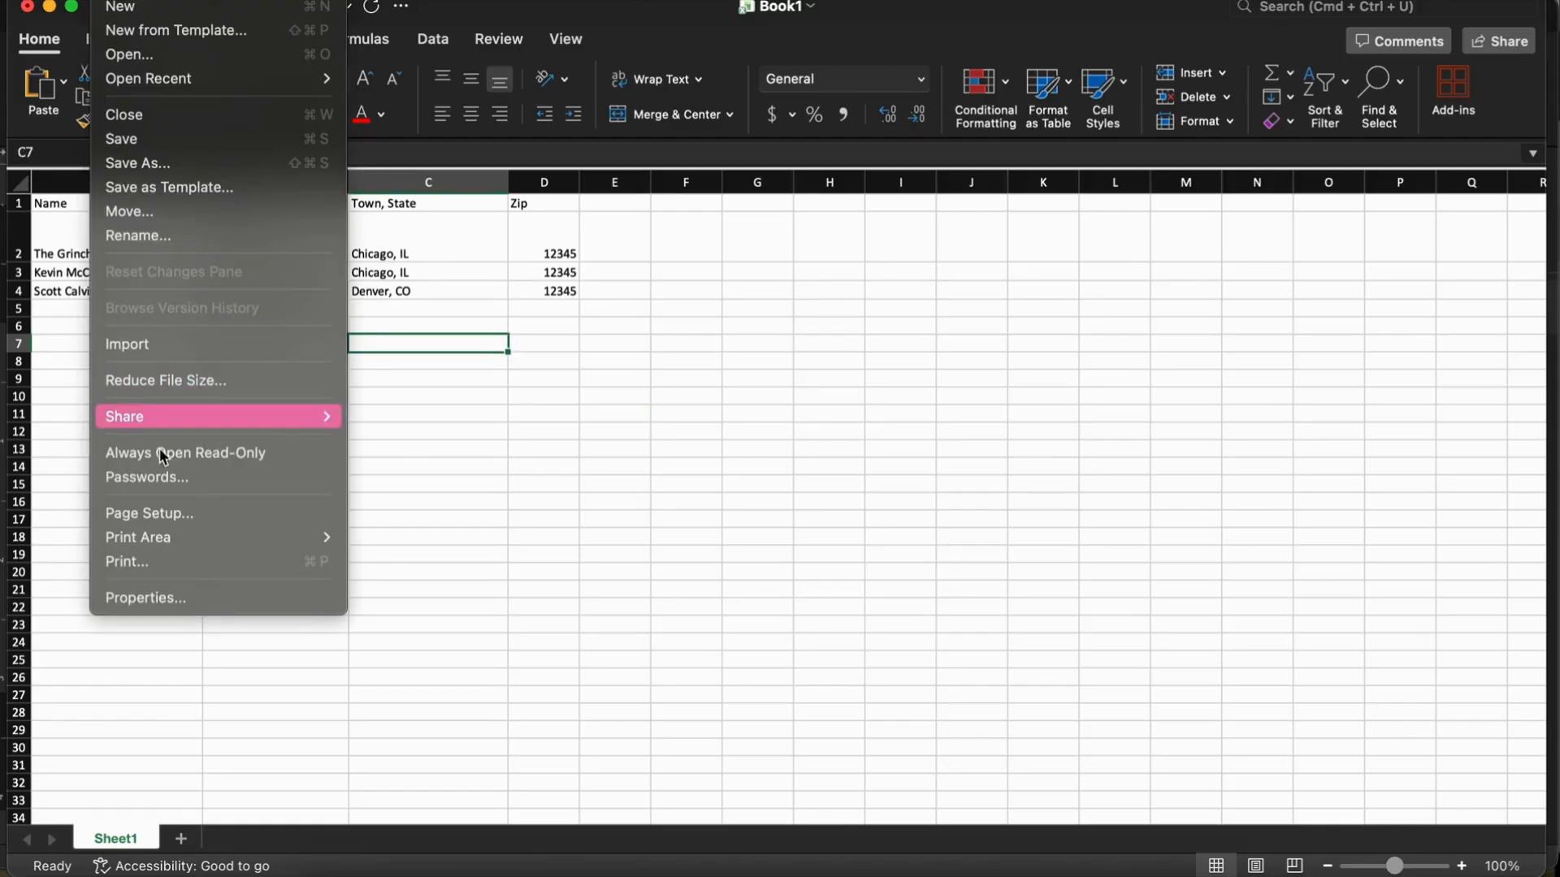
pyautogui.click(181, 173)
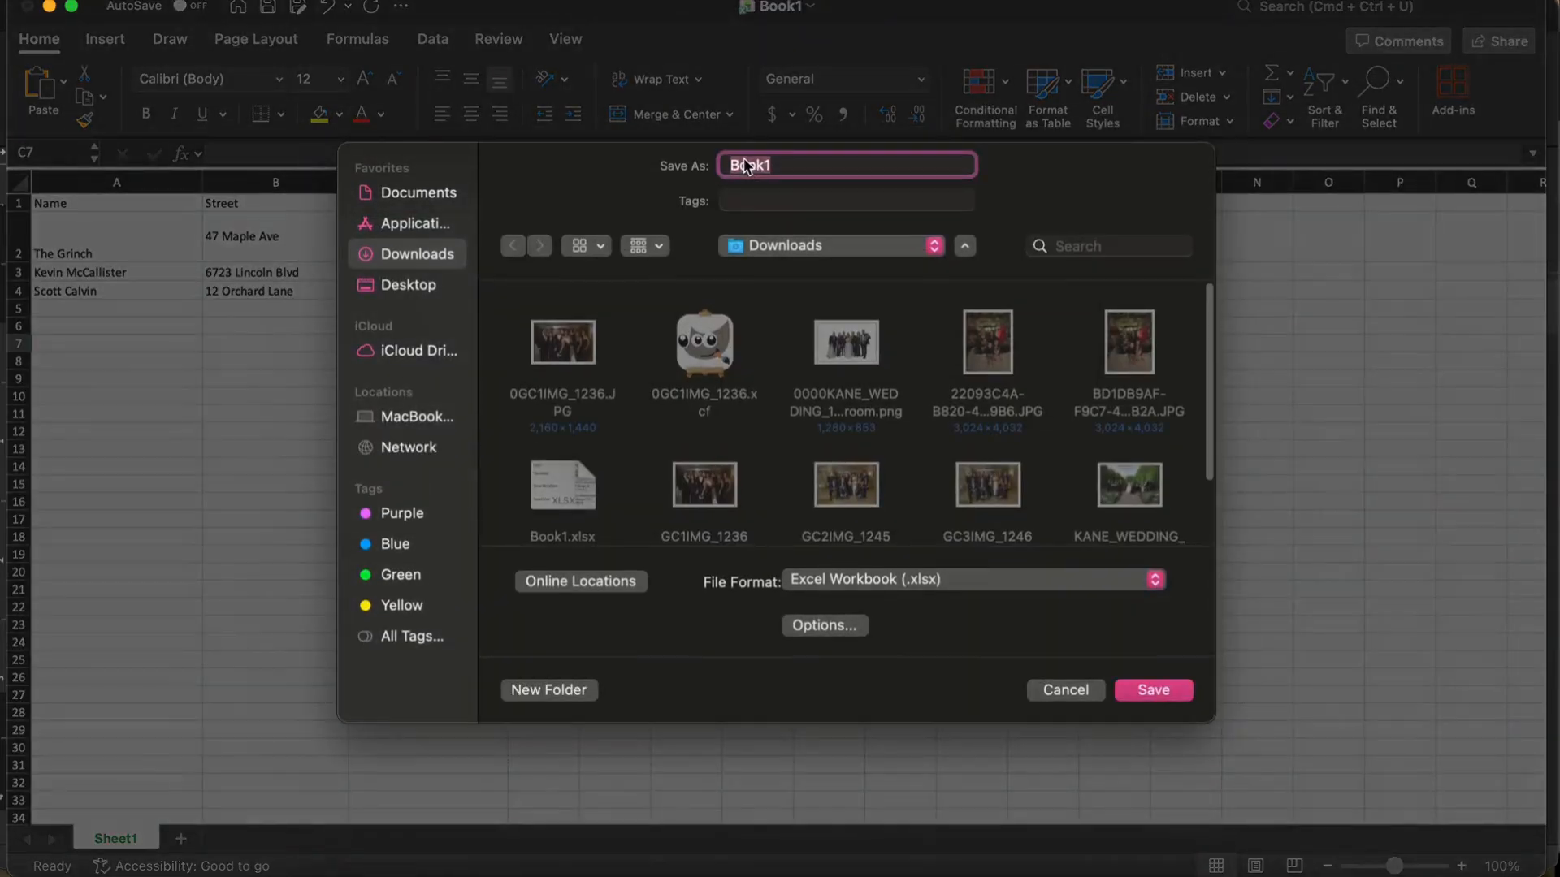
pyautogui.click(805, 166)
pyautogui.press('BackSpace')
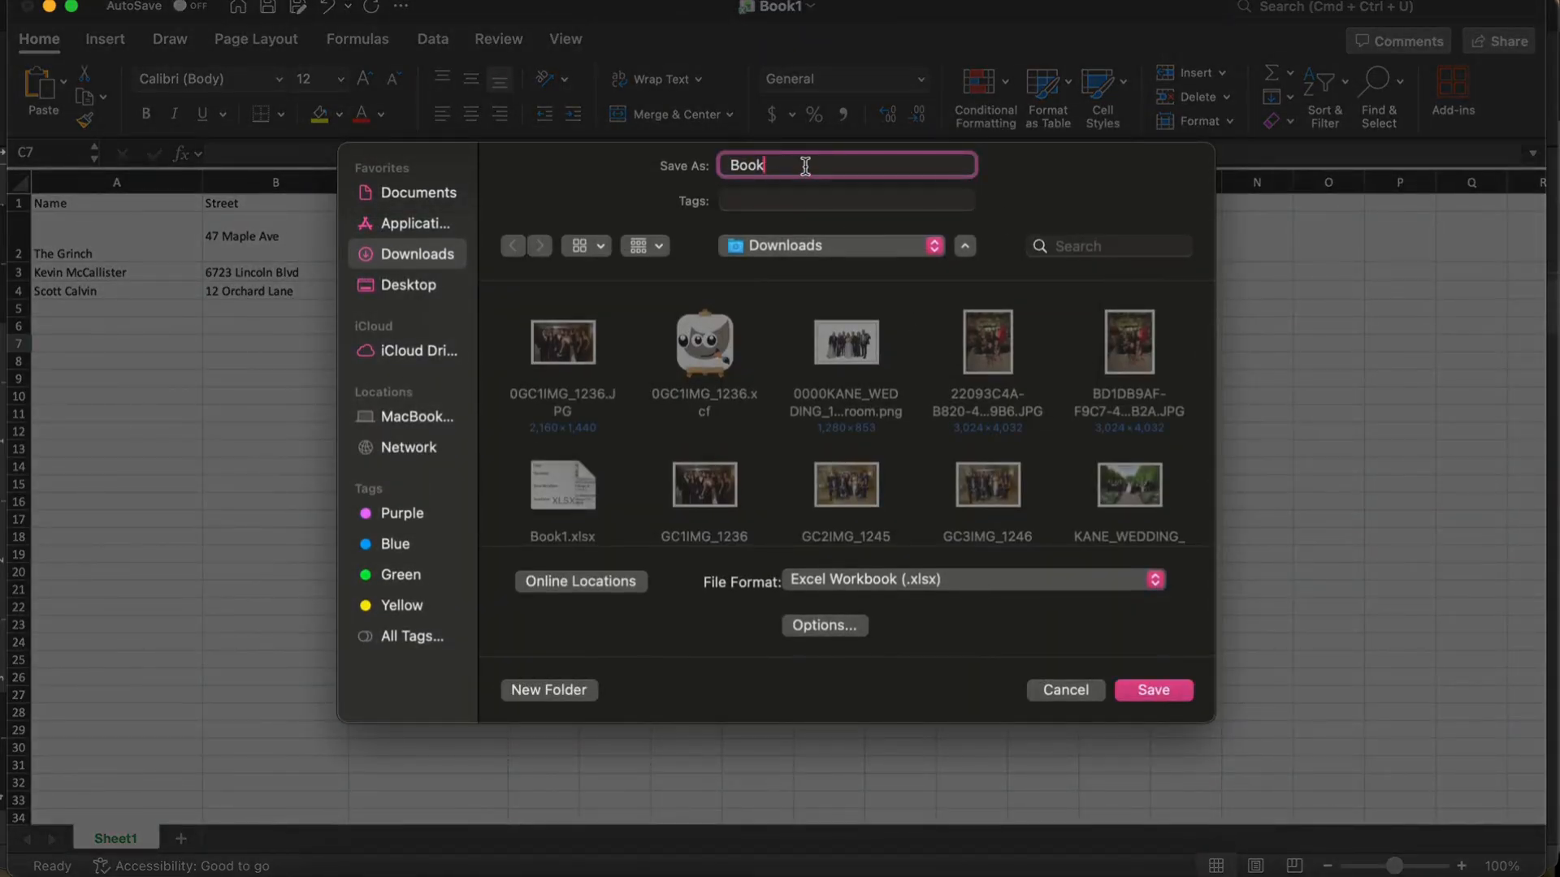
pyautogui.click(1176, 697)
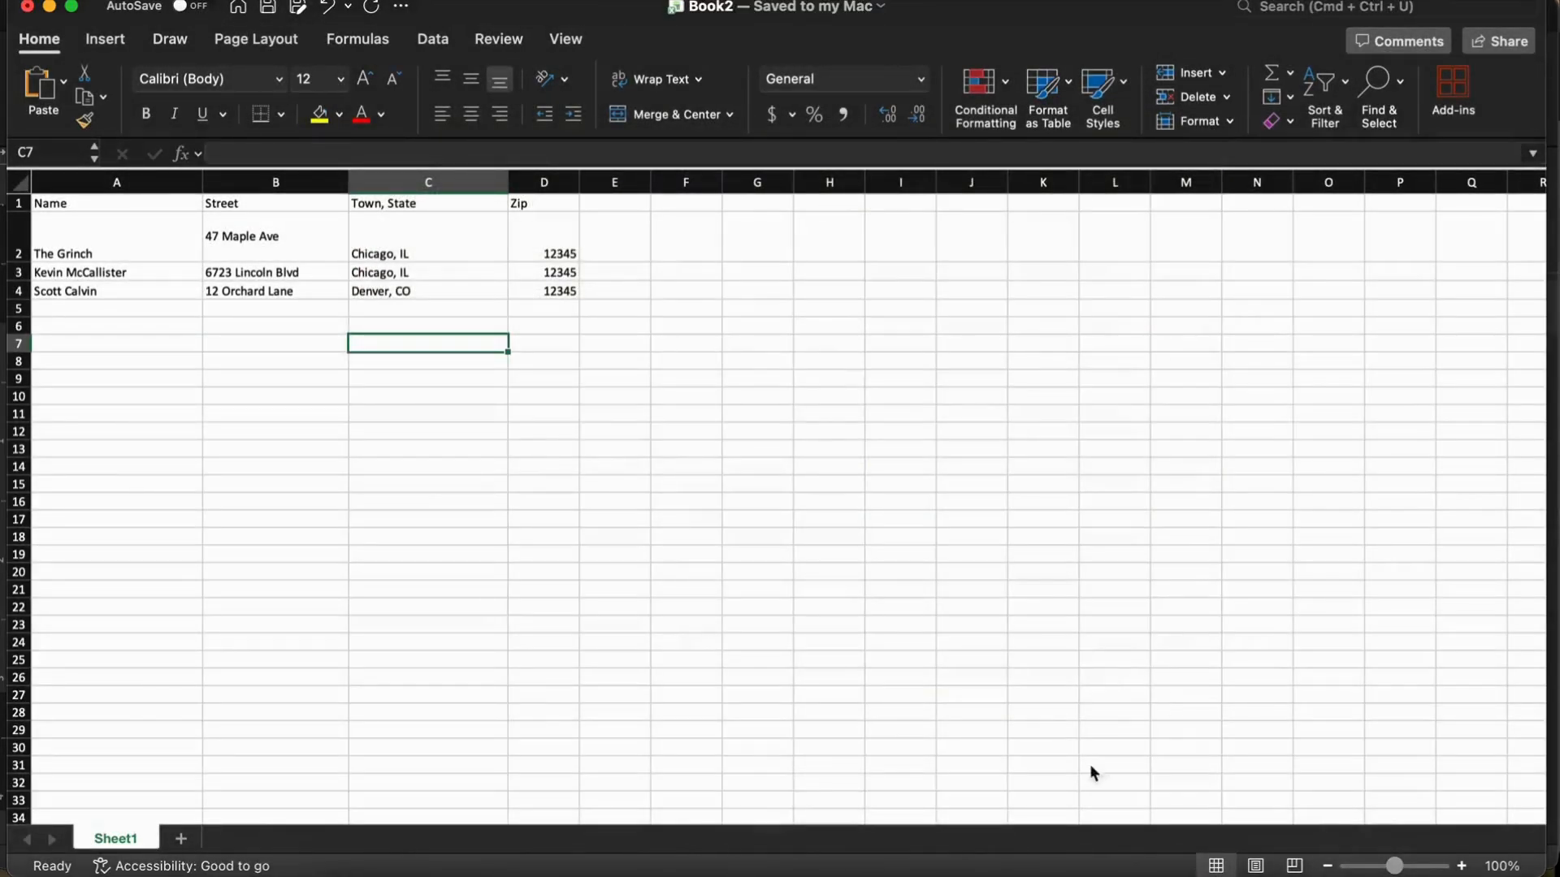
# Step: Switch to the Word envelope and delete the text boxes holding the Name and Address merge fields
pyautogui.click(870, 874)
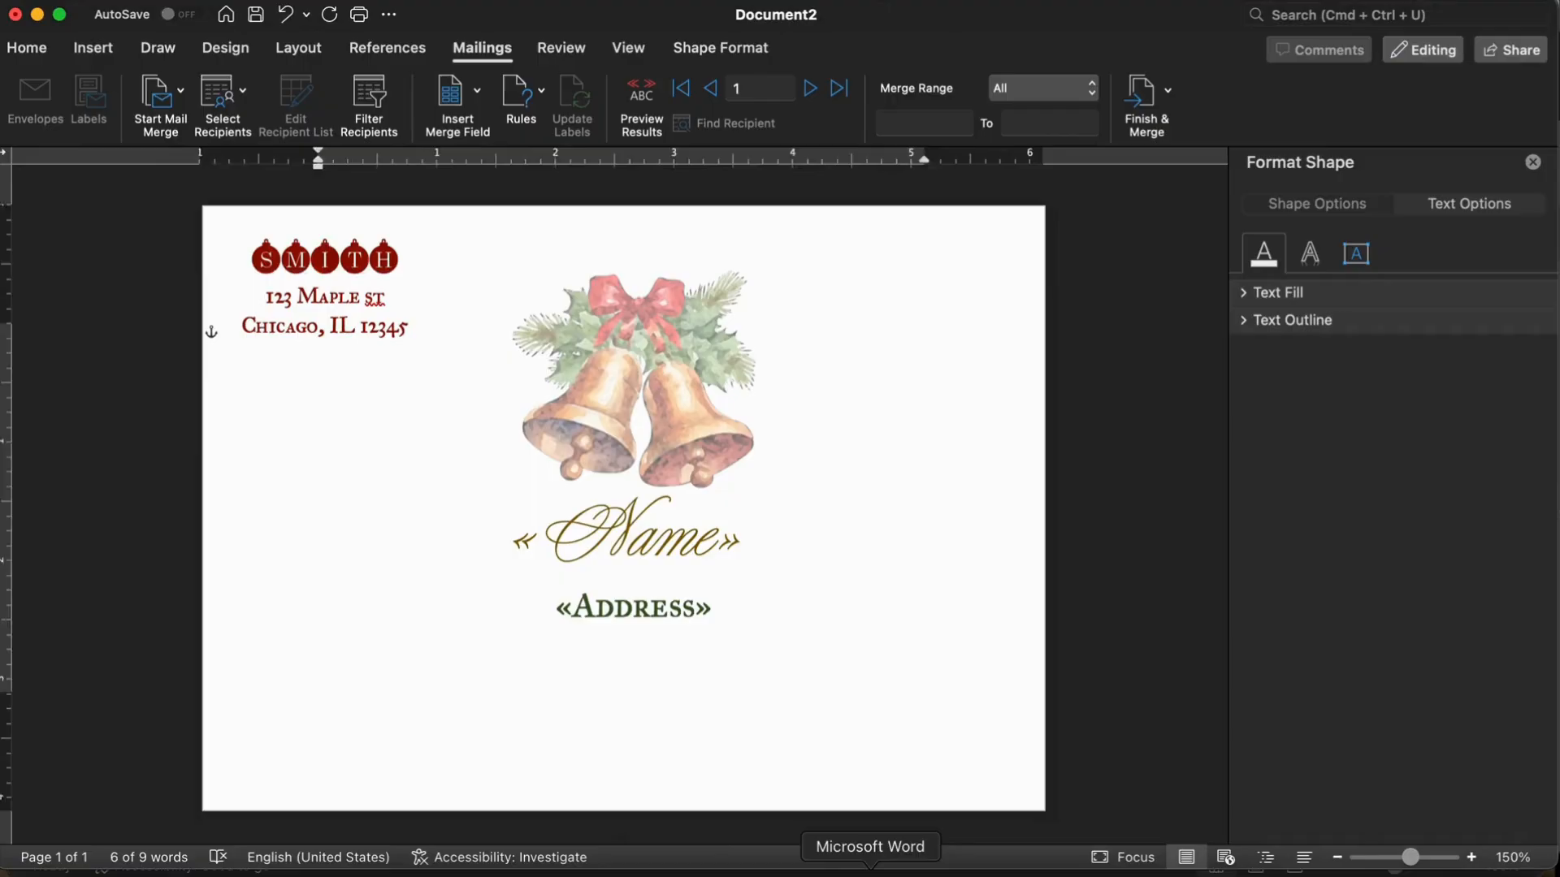
pyautogui.click(717, 445)
pyautogui.click(662, 548)
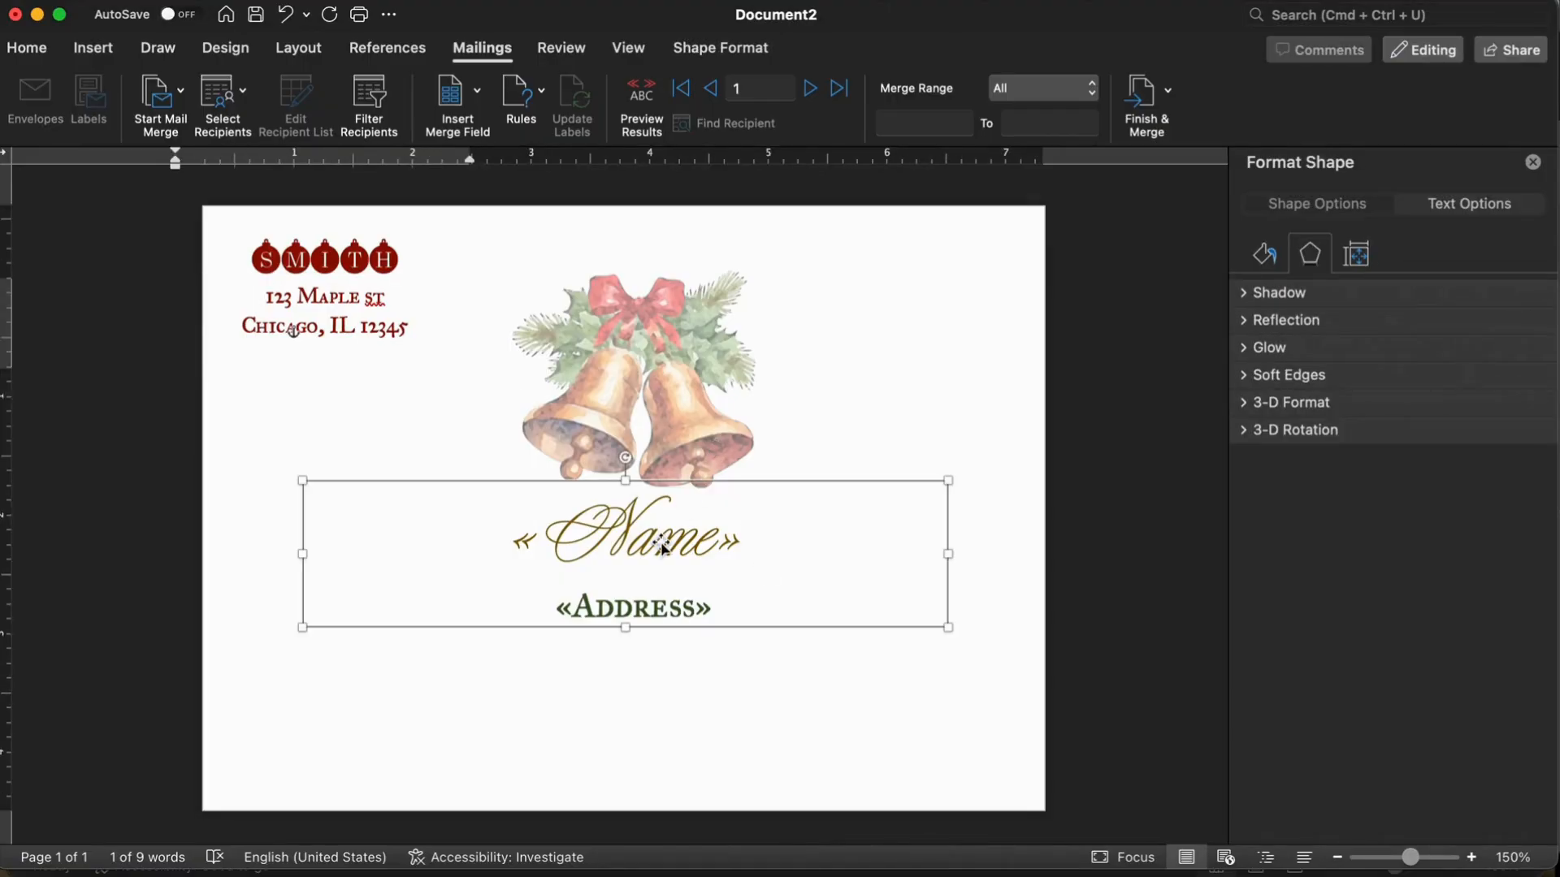
pyautogui.press('BackSpace')
pyautogui.click(650, 626)
pyautogui.press('BackSpace')
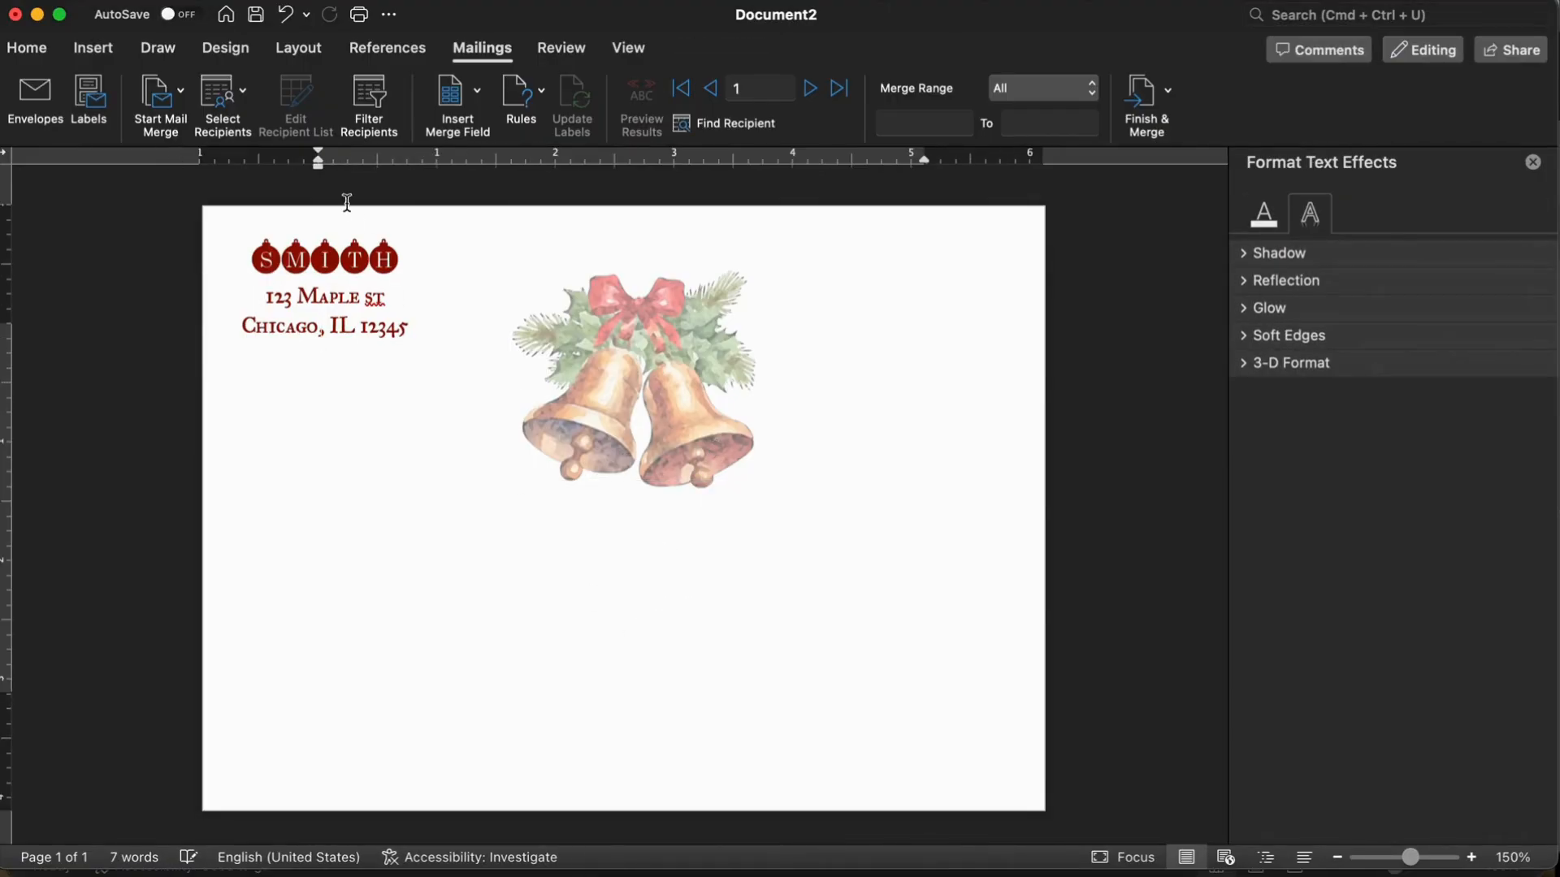
# Step: Duplicate the return address text box on the envelope
pyautogui.click(311, 294)
pyautogui.press('super+c')
pyautogui.press('super+v')
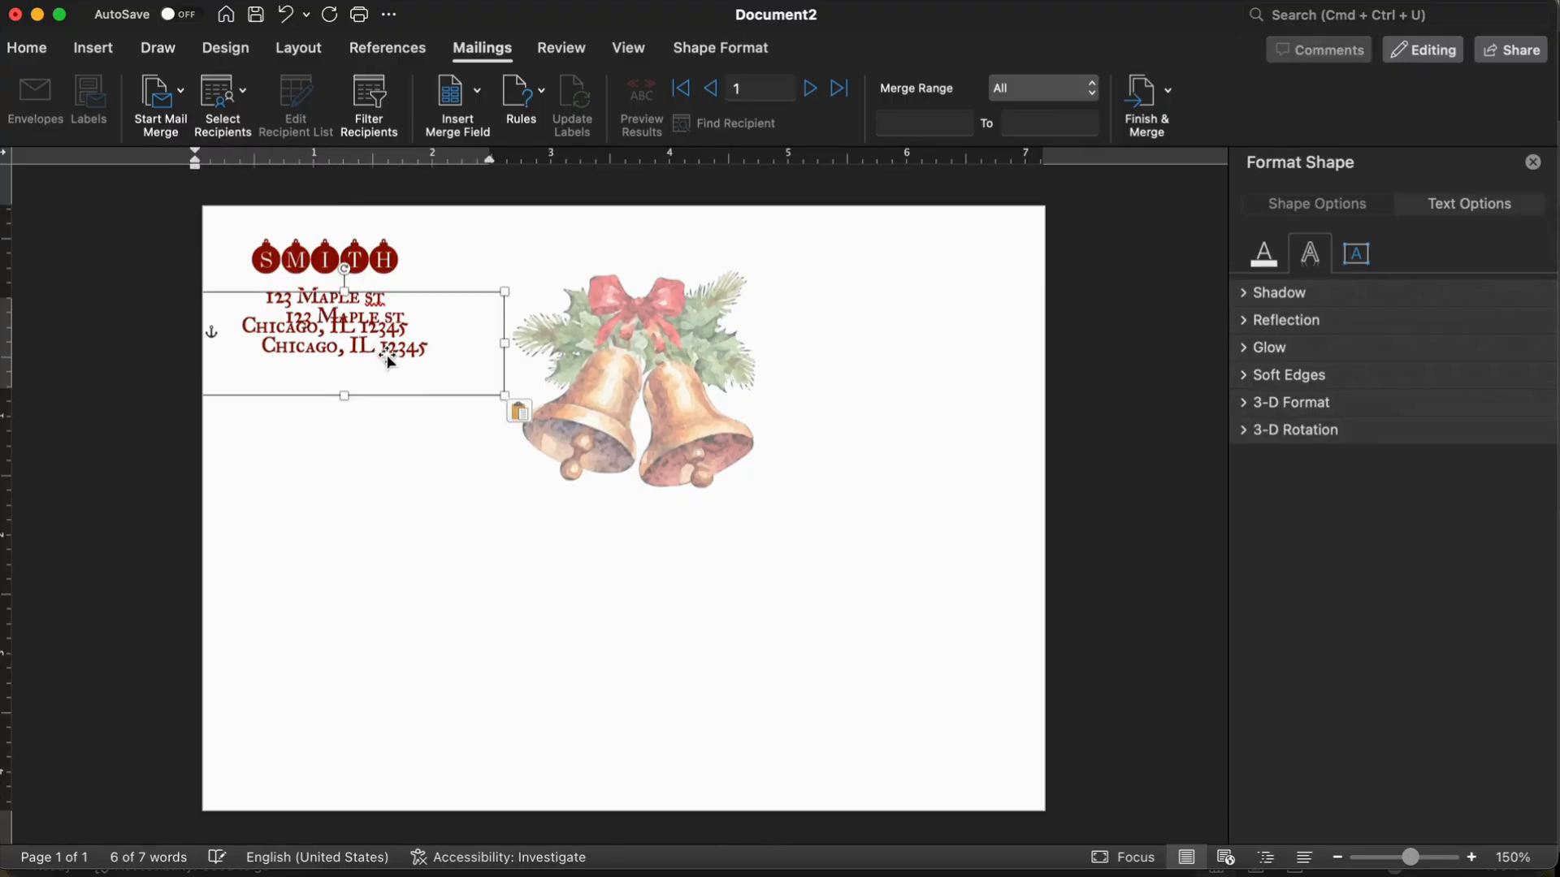
# Step: Move the duplicated text box below the bells and replace its text with "The Family"
pyautogui.moveTo(387, 359); pyautogui.dragTo(659, 586)
pyautogui.doubleClick(659, 586)
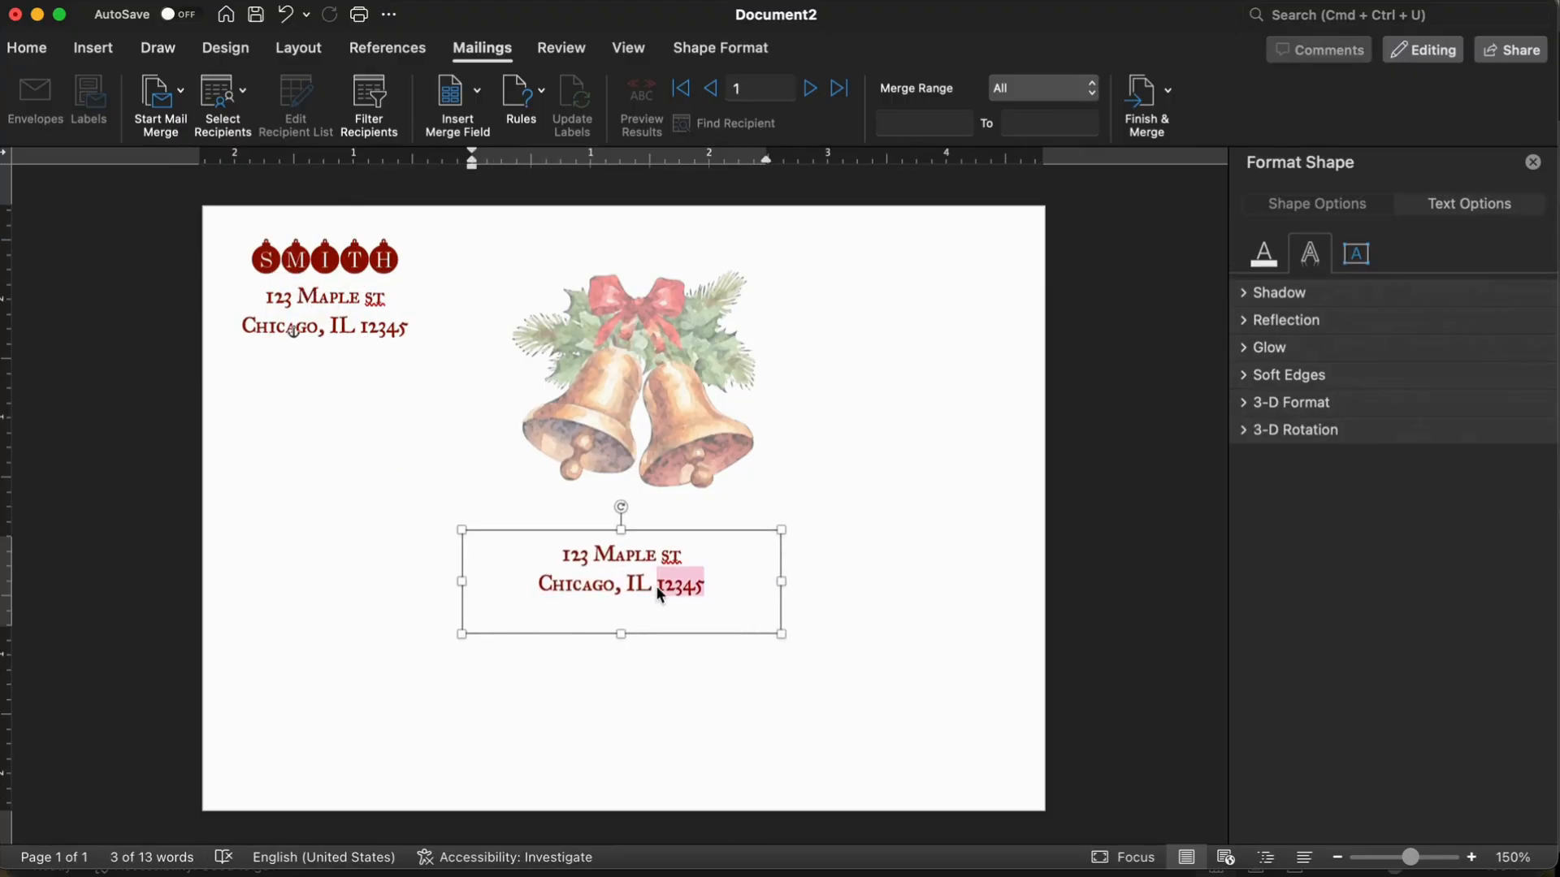
pyautogui.tripleClick(655, 586)
pyautogui.press('super+a')
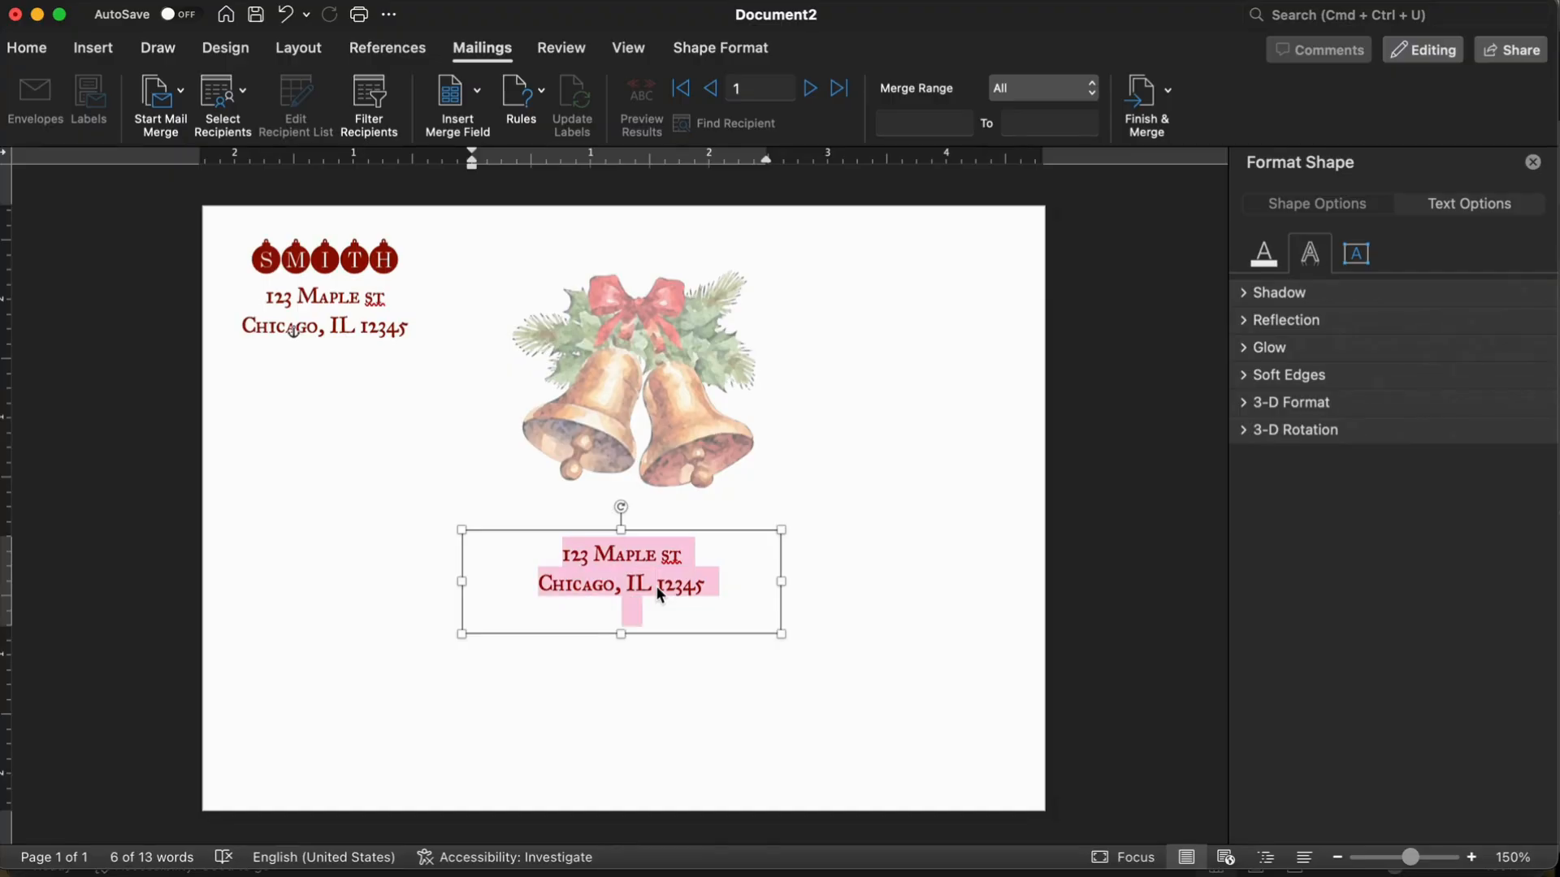
pyautogui.write('The F')
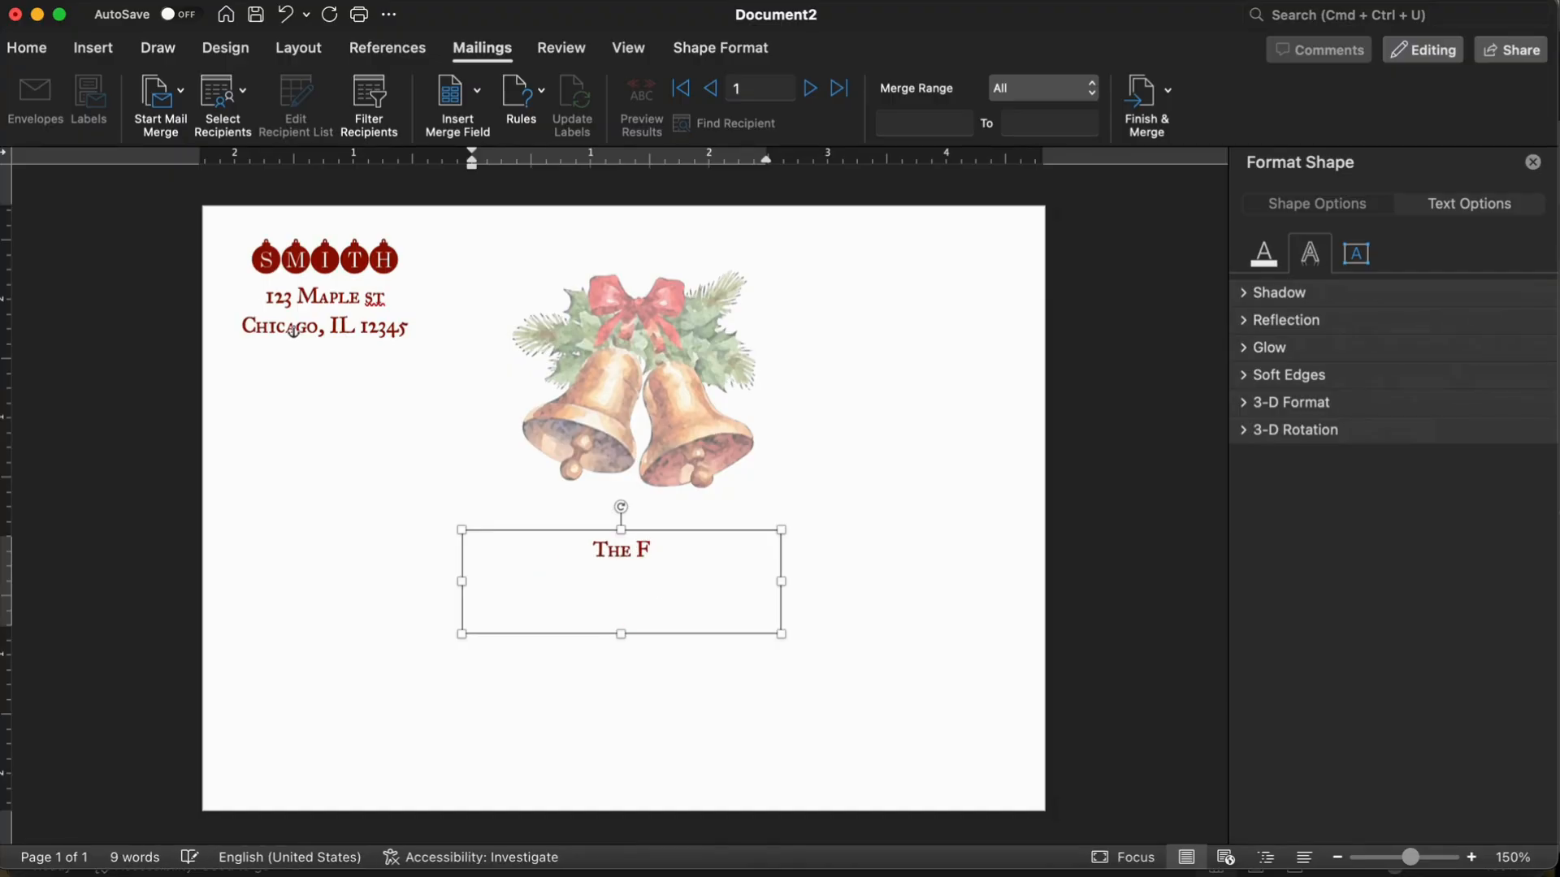
pyautogui.write('amily')
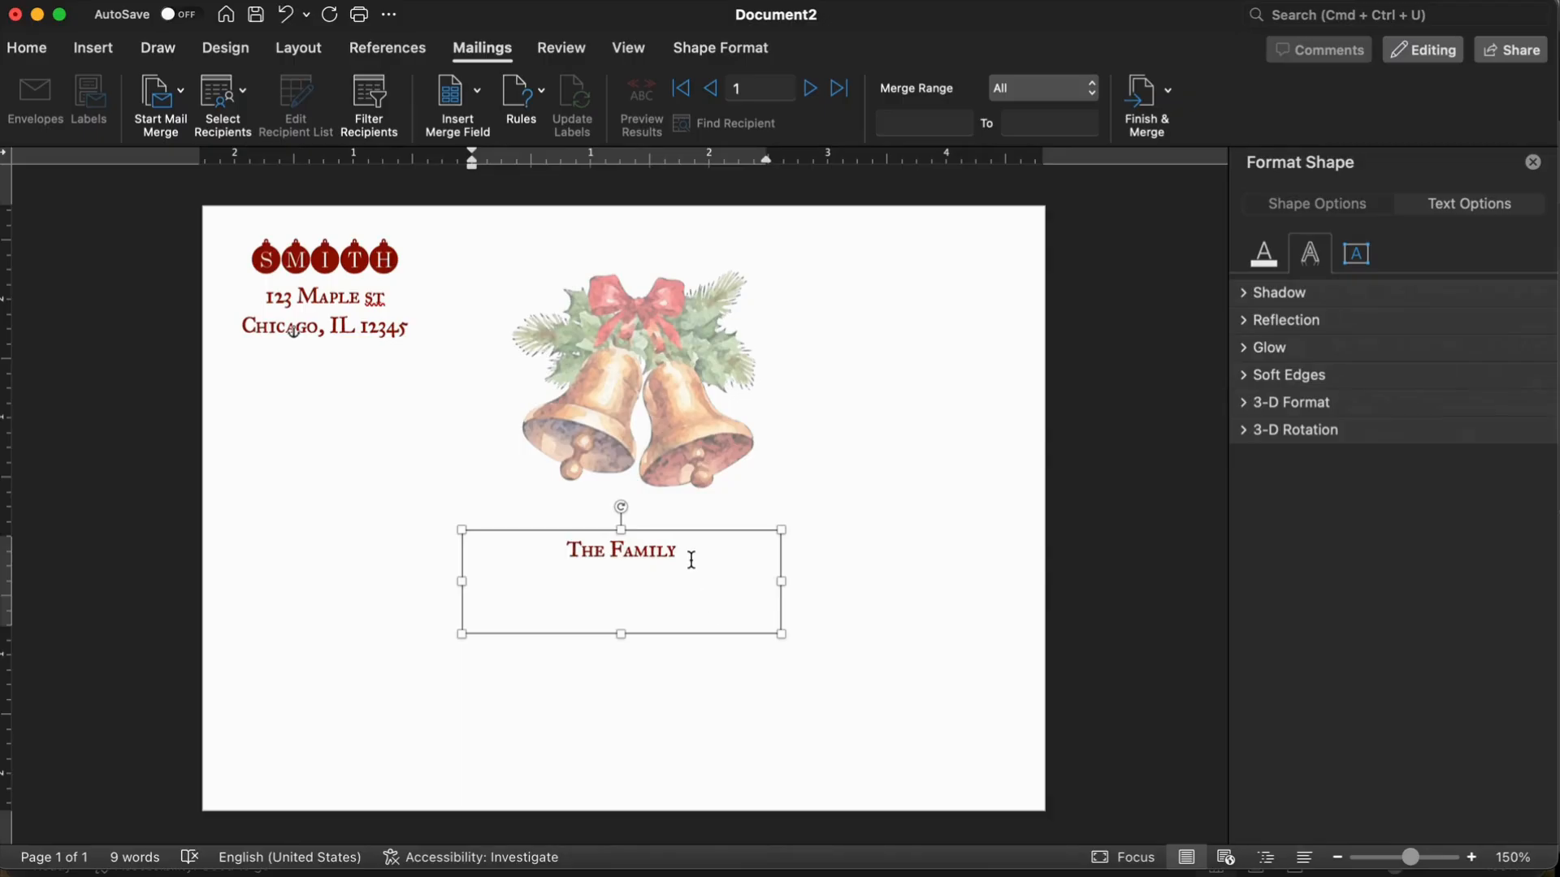
# Step: Set the "The Family" text to the Margarita script font at 36 pt
pyautogui.press('super+a')
pyautogui.click(27, 47)
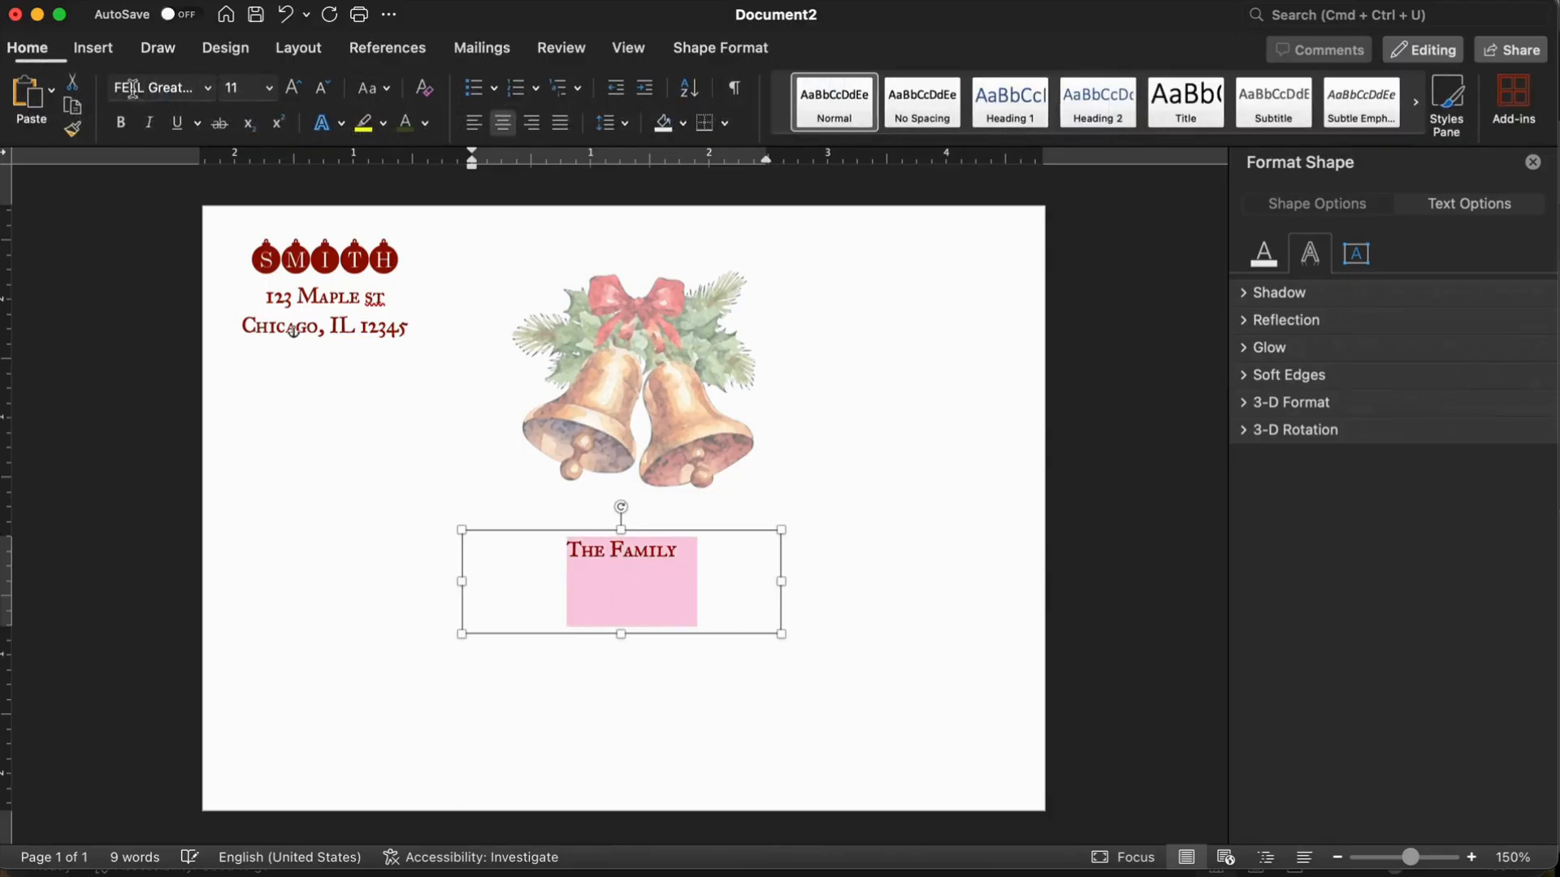
pyautogui.click(210, 87)
pyautogui.click(244, 307)
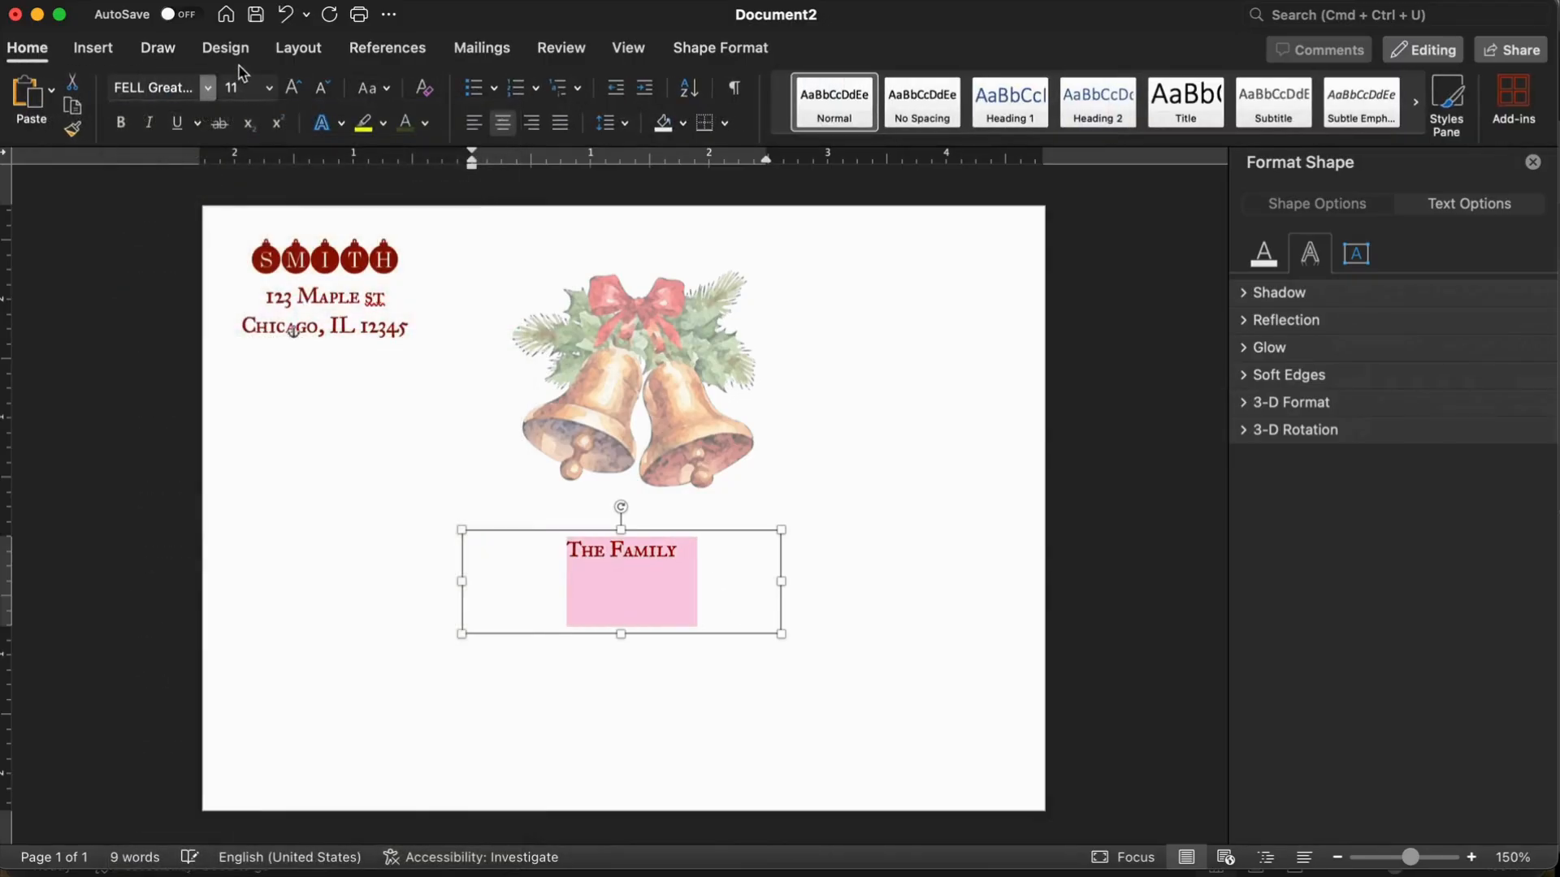
pyautogui.click(293, 87)
pyautogui.click(293, 88)
pyautogui.click(293, 88)
pyautogui.click(294, 88)
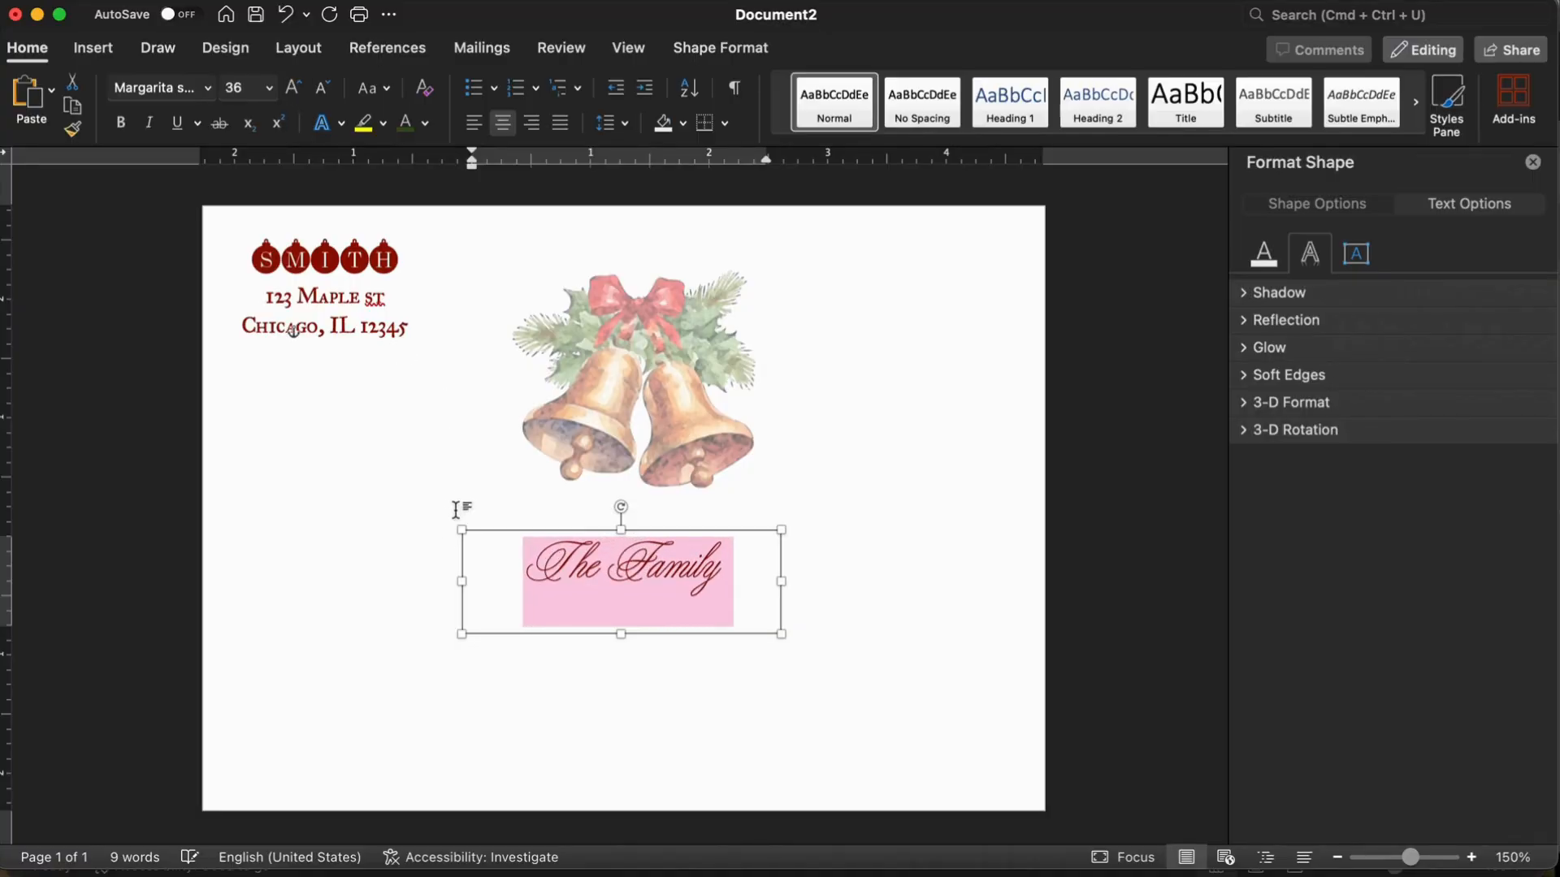
# Step: Enlarge the "The Family" text box and increase its font size to 80 pt, widening the box to fit the text
pyautogui.moveTo(461, 529); pyautogui.dragTo(354, 450)
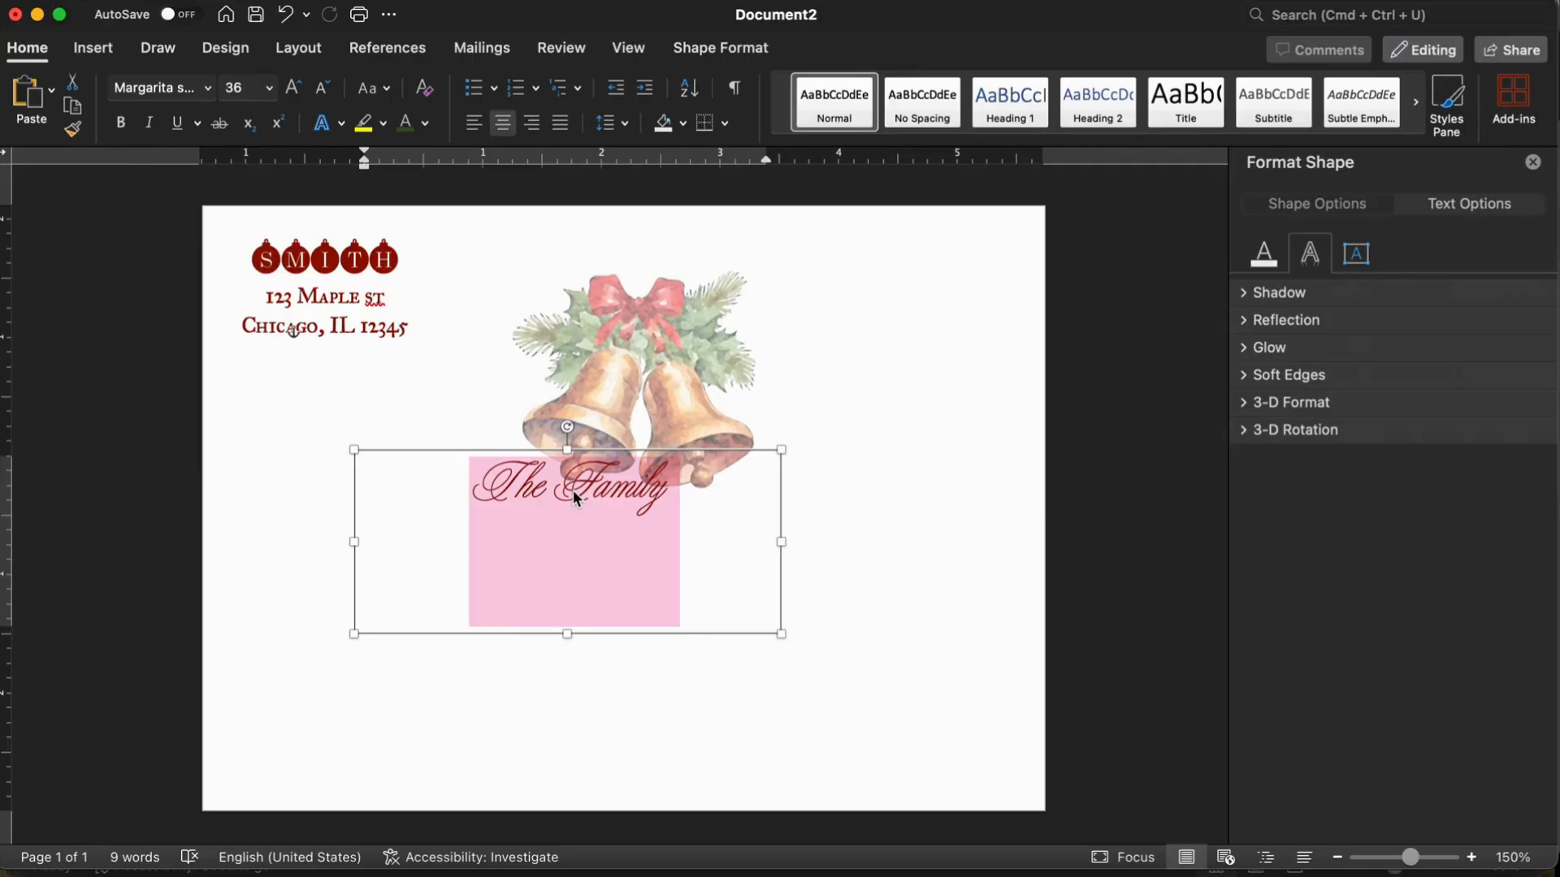
pyautogui.click(294, 88)
pyautogui.click(293, 88)
pyautogui.click(293, 88)
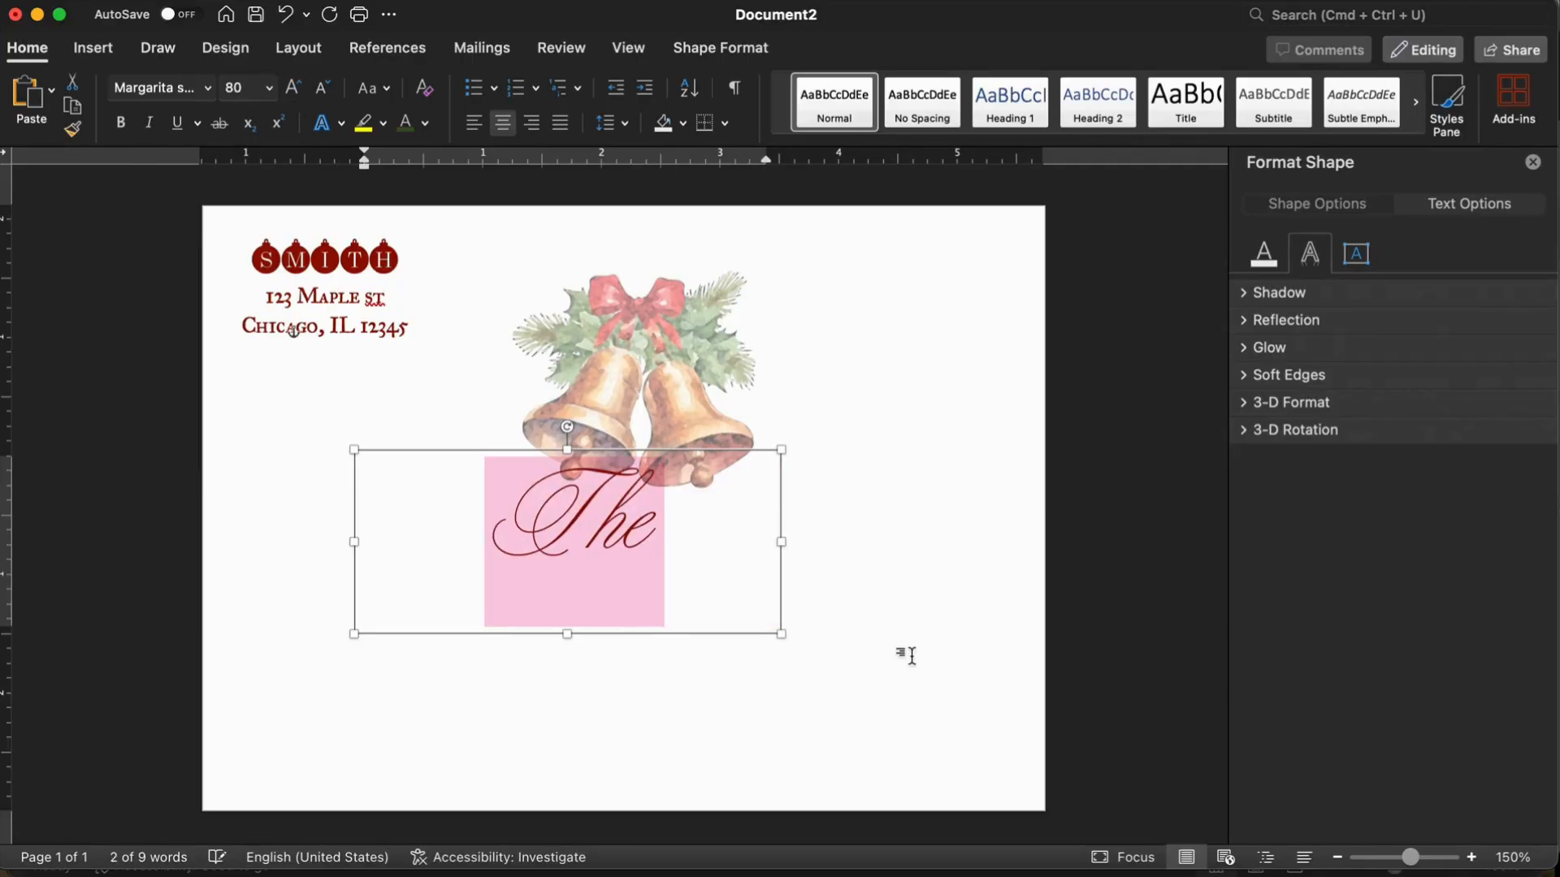
pyautogui.moveTo(785, 539); pyautogui.dragTo(934, 557)
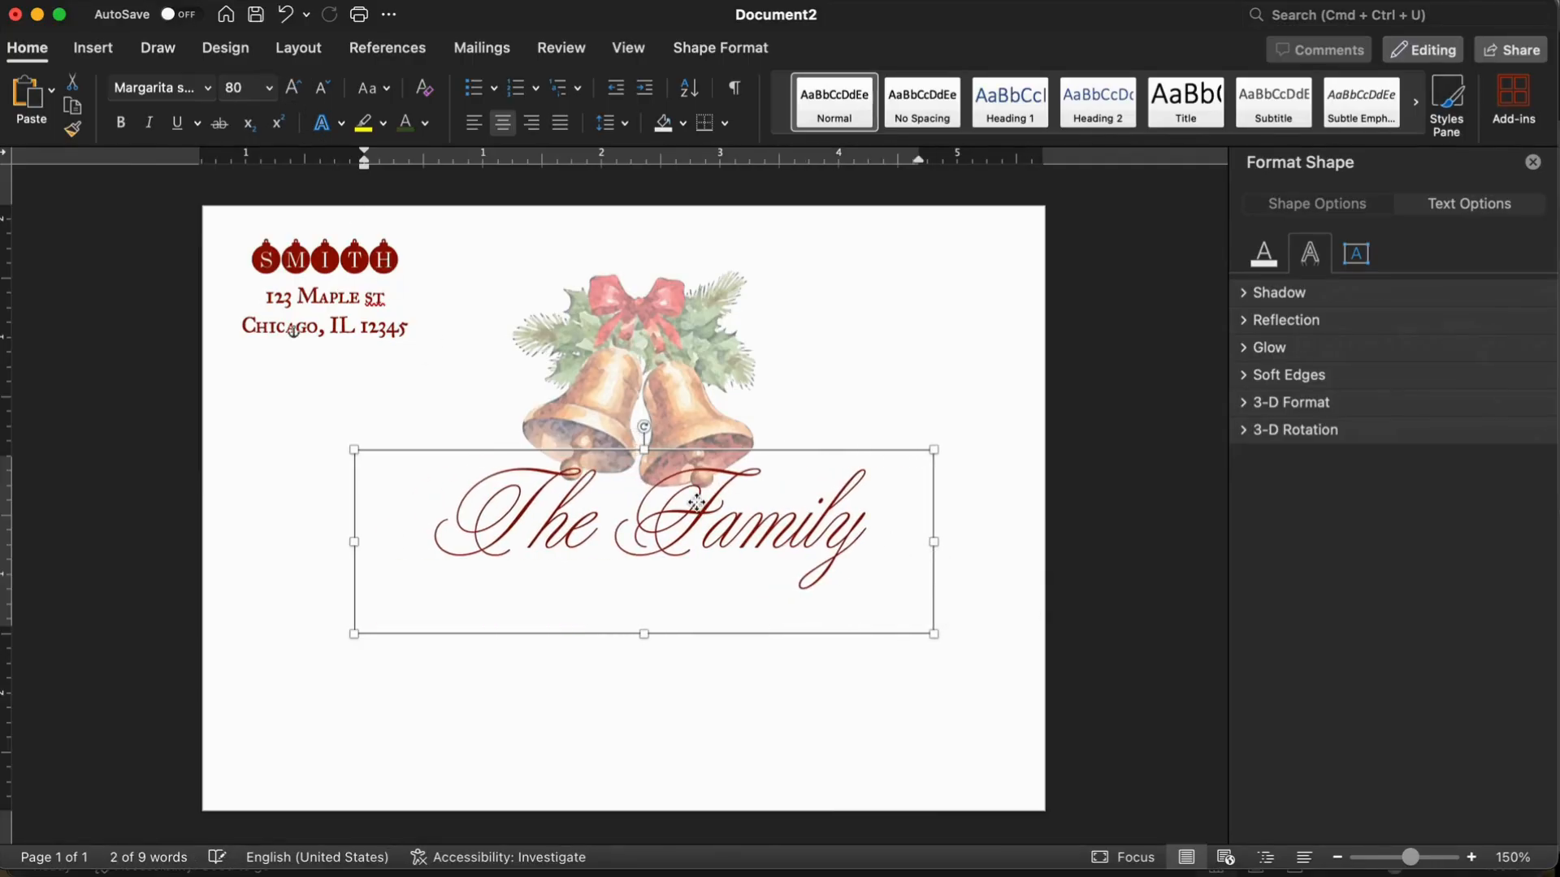
# Step: Place the "The Family" text box just under the bells, stretch it across the full envelope width and reduce its height slightly
pyautogui.moveTo(695, 506); pyautogui.dragTo(679, 552)
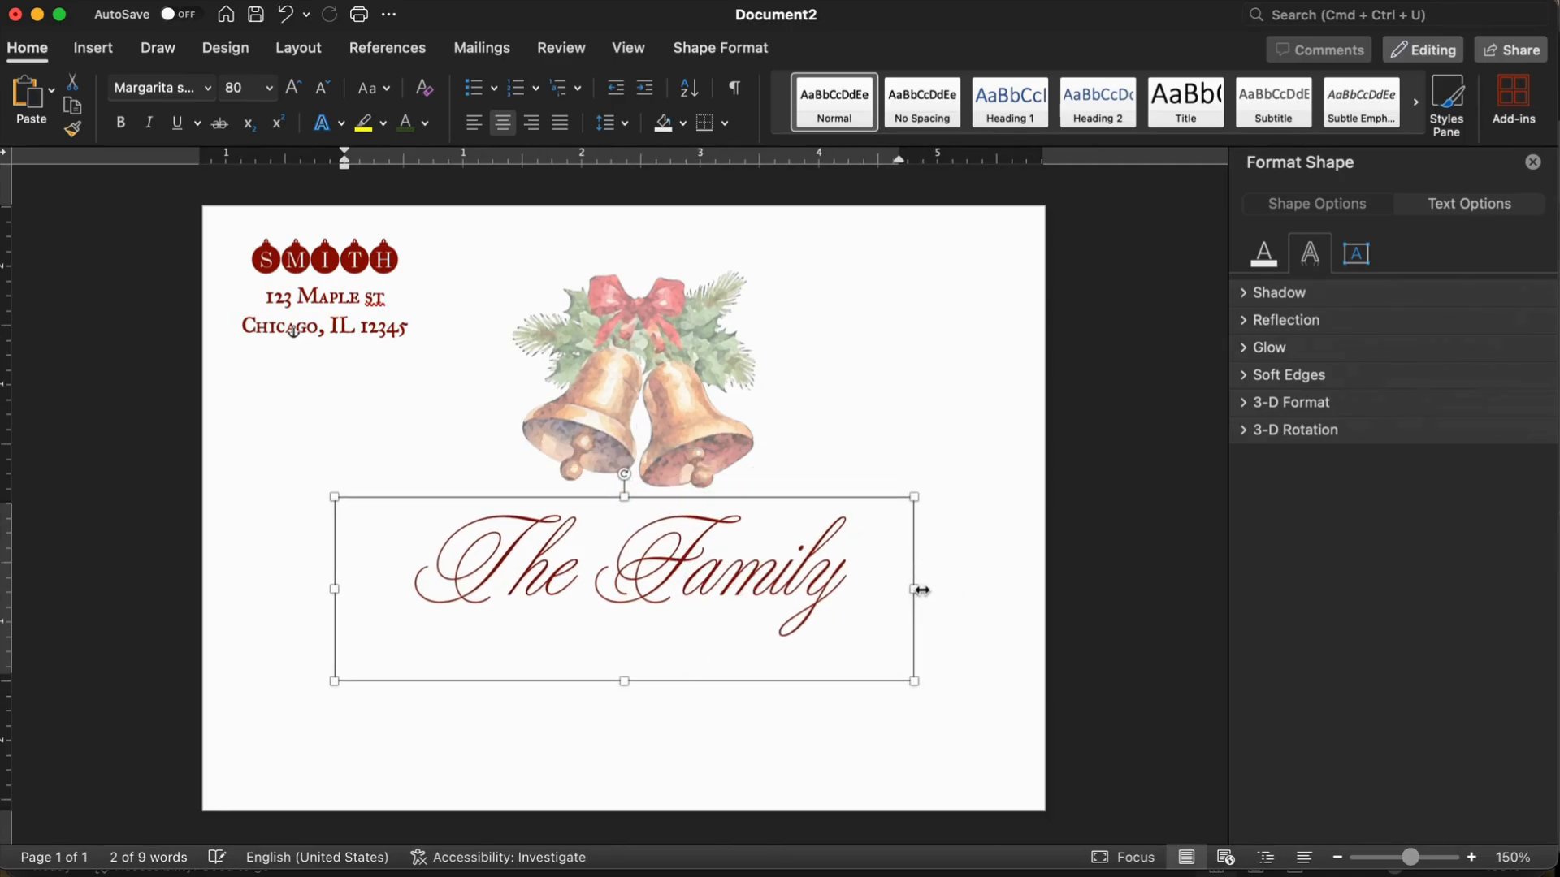
pyautogui.moveTo(925, 591); pyautogui.dragTo(1043, 592)
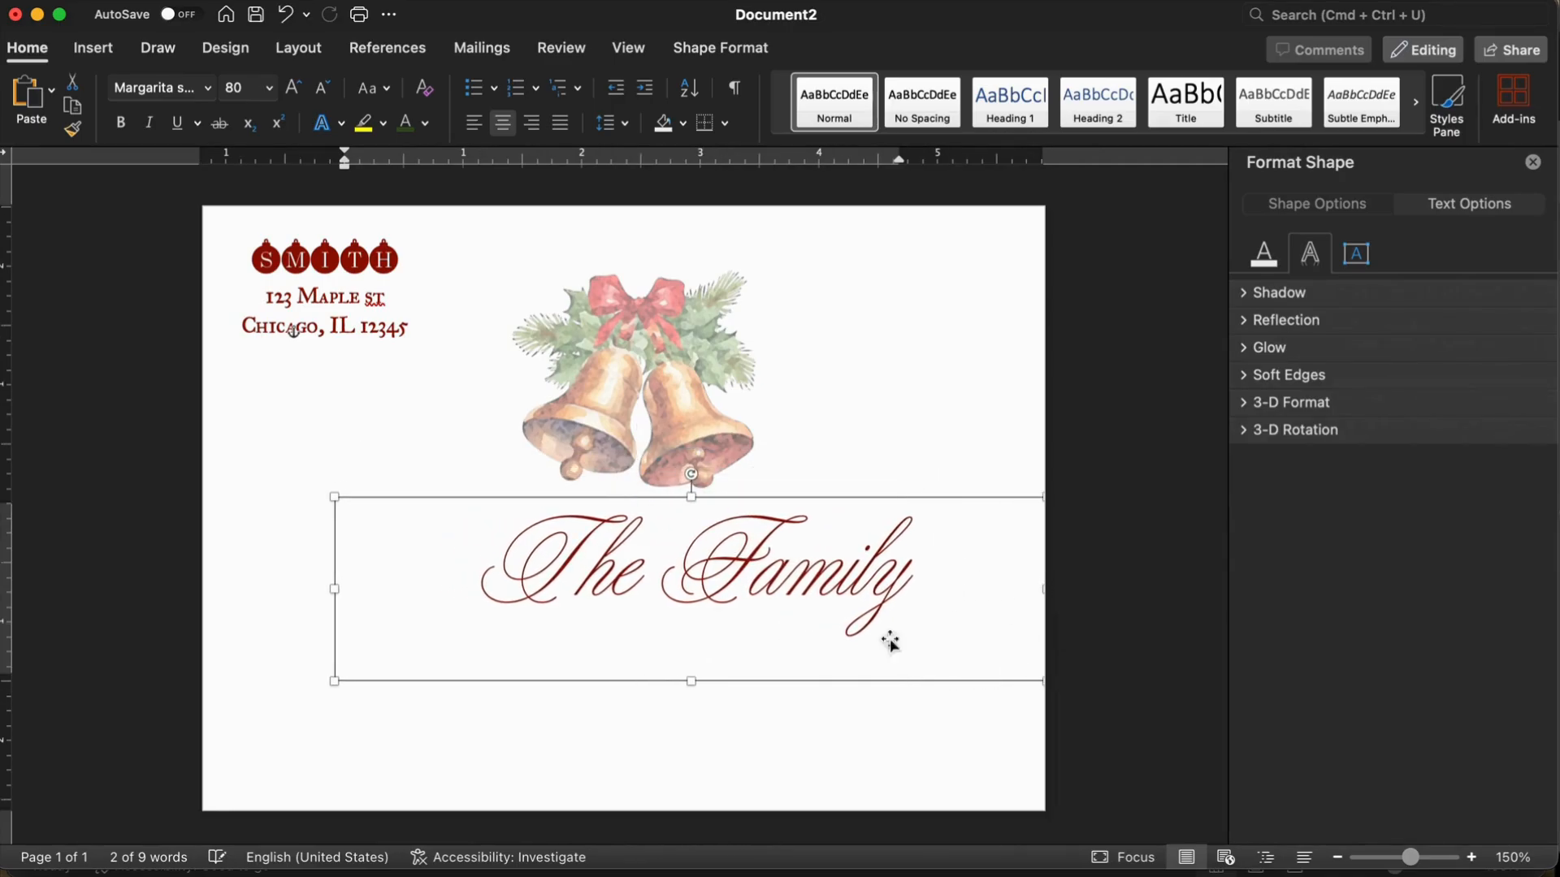
pyautogui.moveTo(302, 590); pyautogui.dragTo(204, 589)
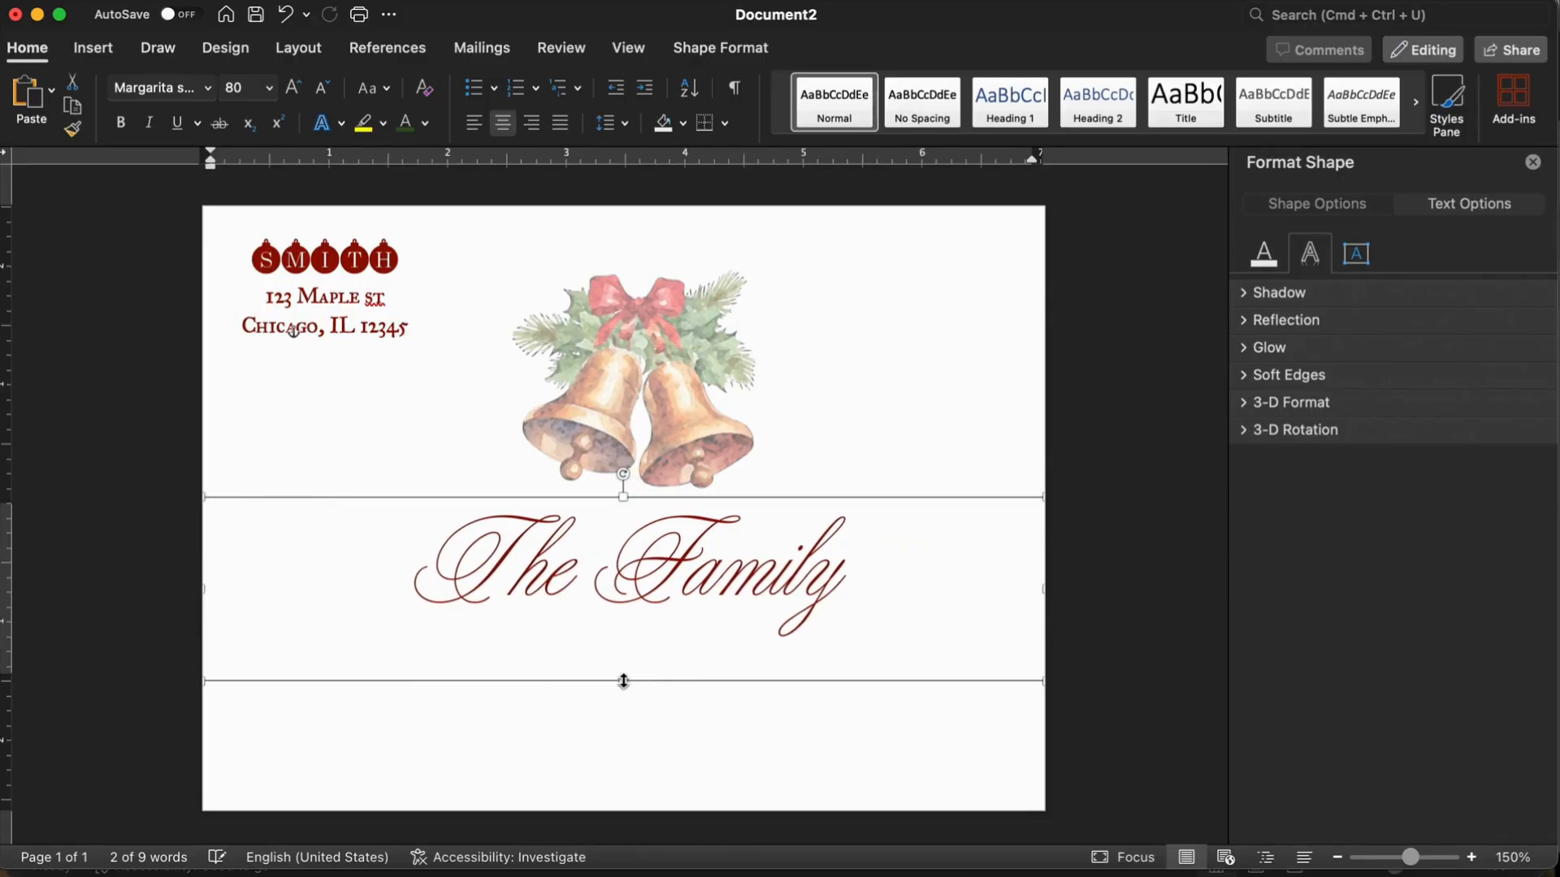
pyautogui.moveTo(623, 680); pyautogui.dragTo(623, 657)
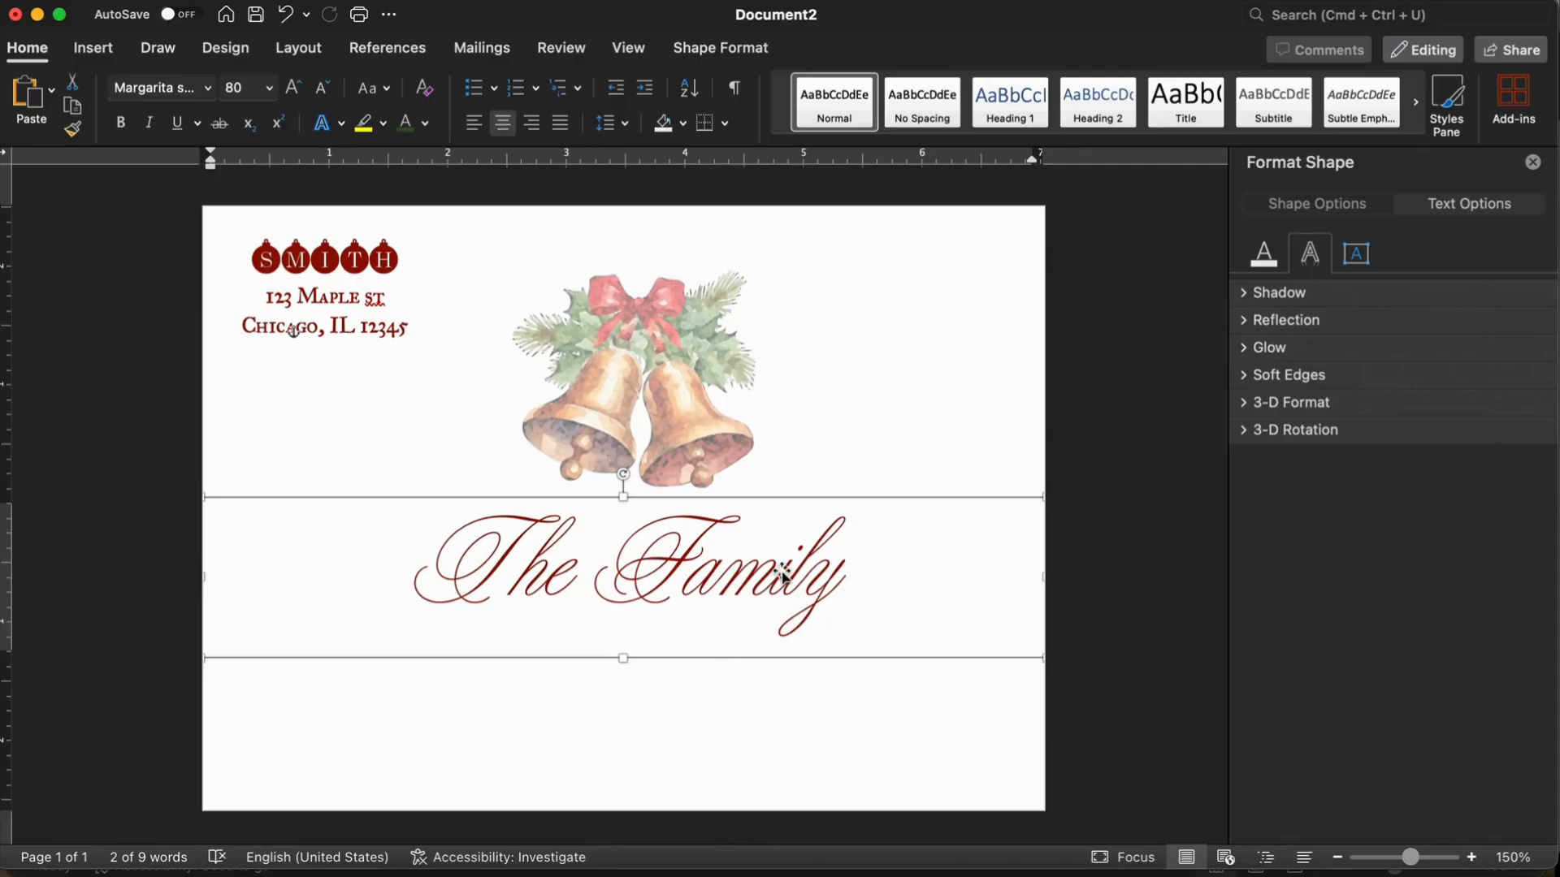
# Step: Reduce the "The Family" text to 72 pt
pyautogui.tripleClick(717, 572)
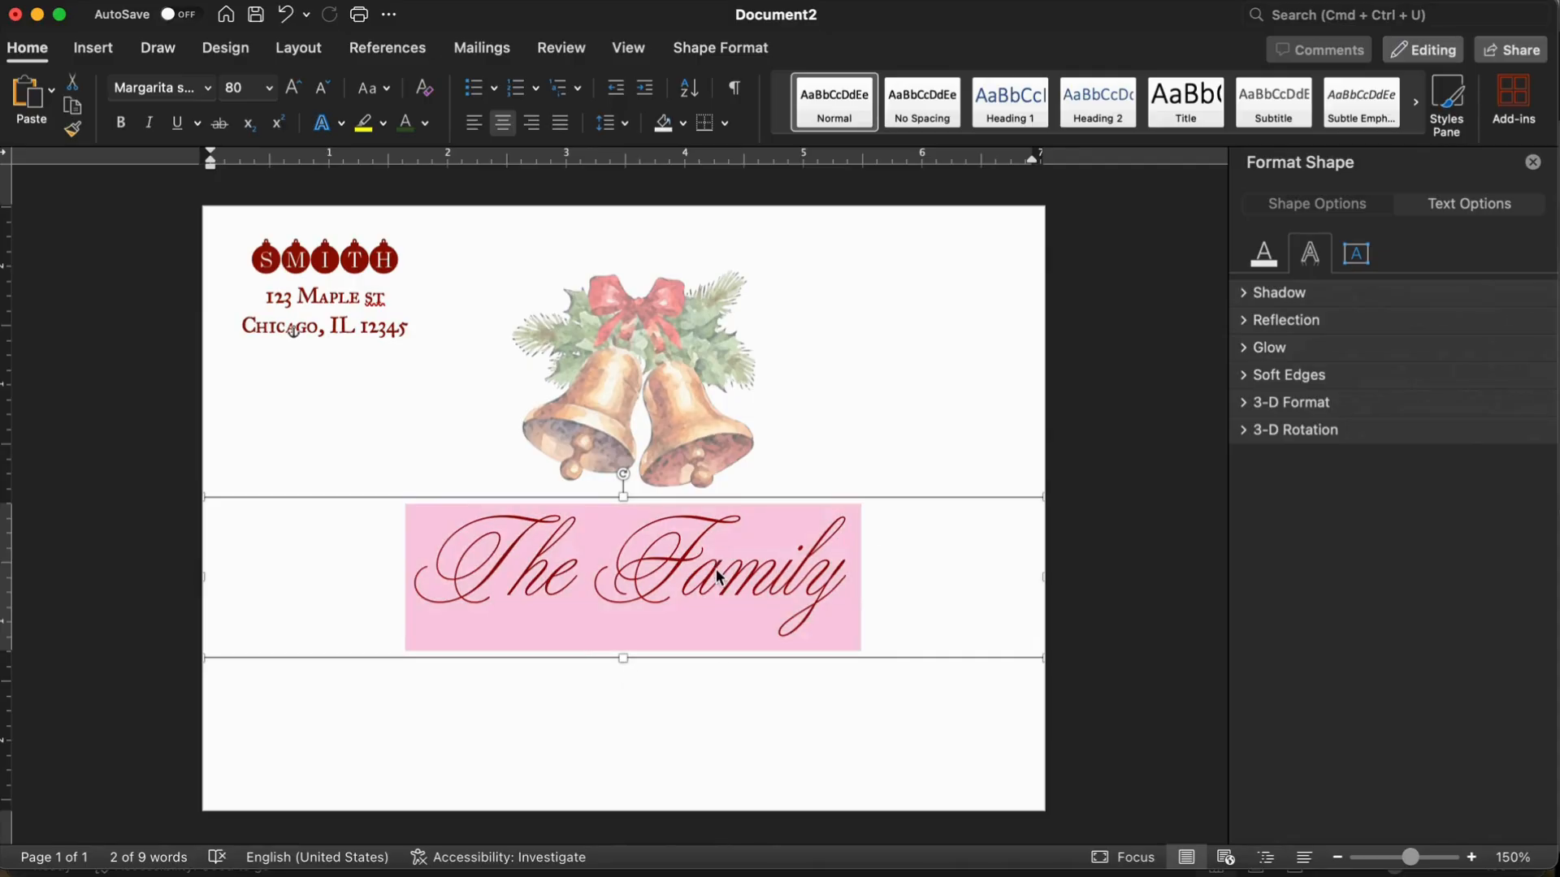
pyautogui.click(326, 89)
pyautogui.click(785, 754)
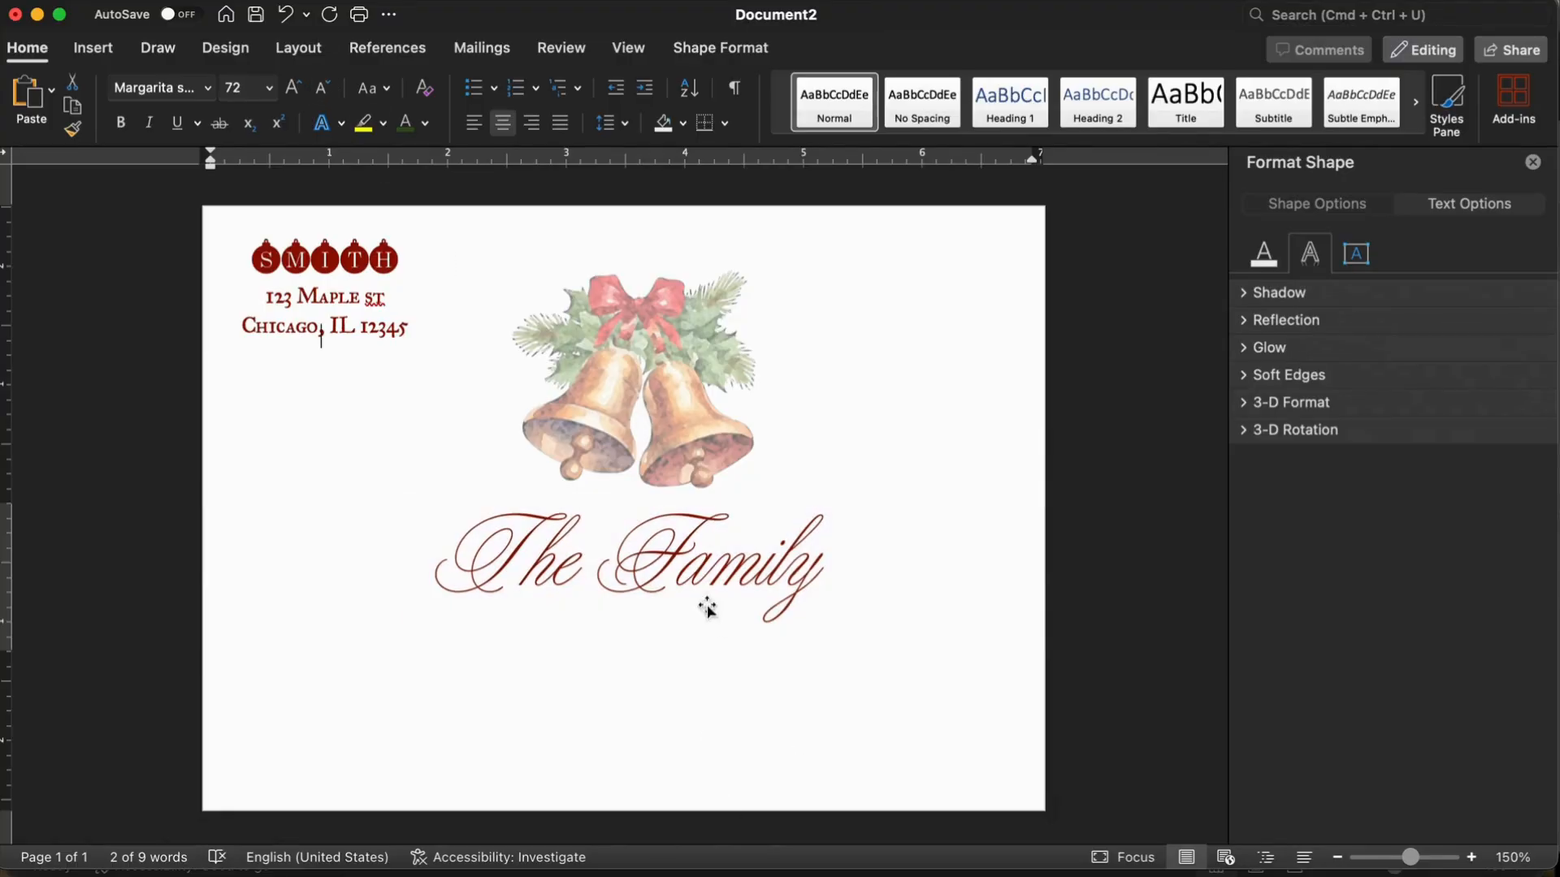
# Step: Duplicate the "The Family" text box below the original and set the copy to FELL Great Primer at 18 pt
pyautogui.click(689, 577)
pyautogui.moveTo(689, 577); pyautogui.dragTo(678, 671)
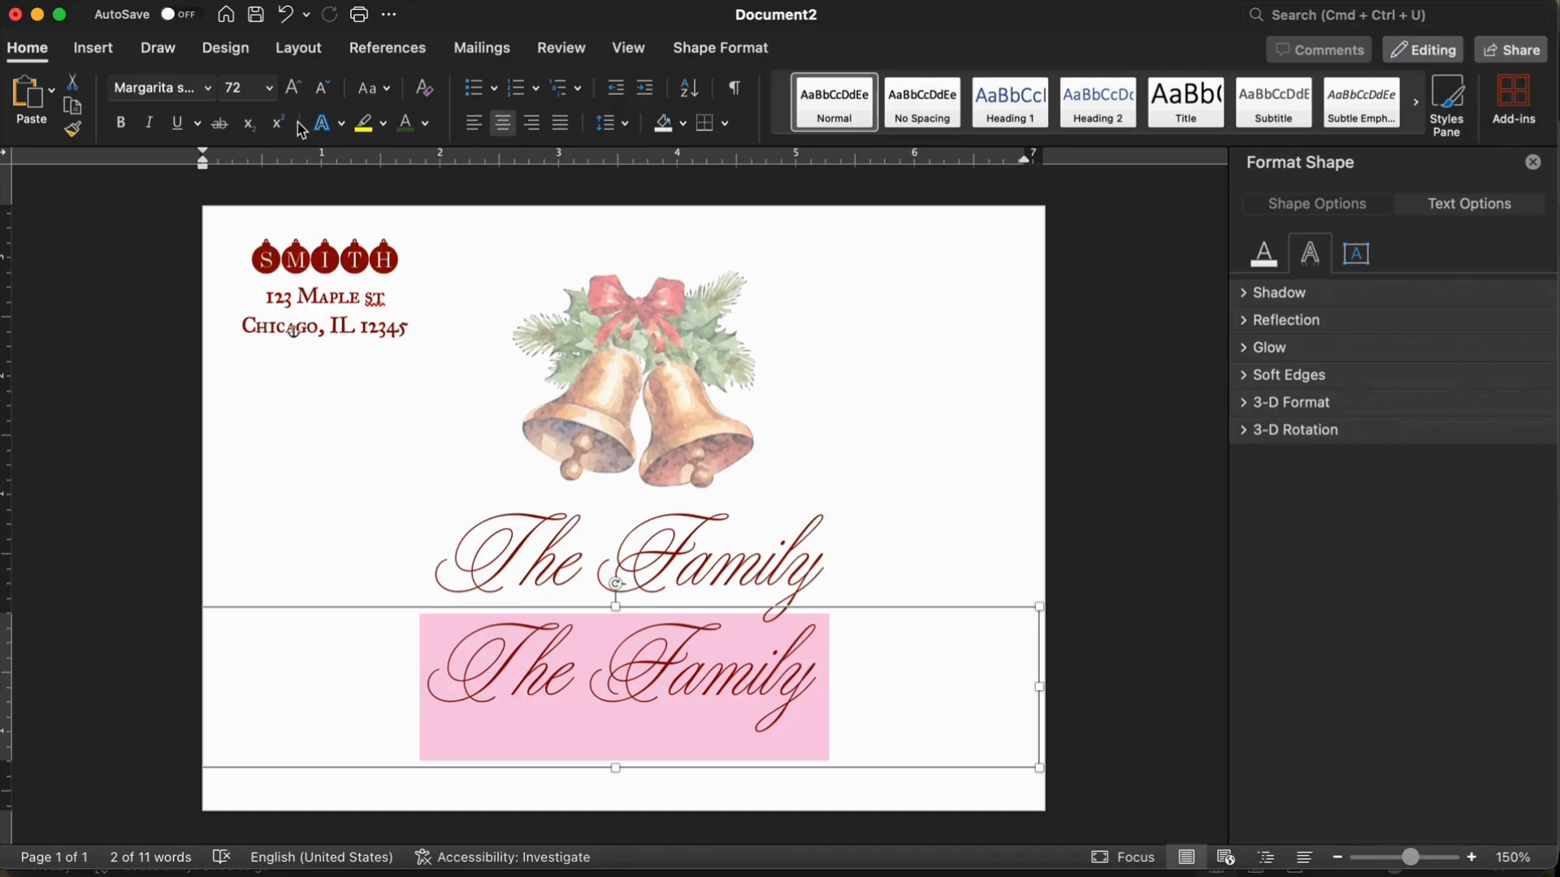
pyautogui.click(207, 89)
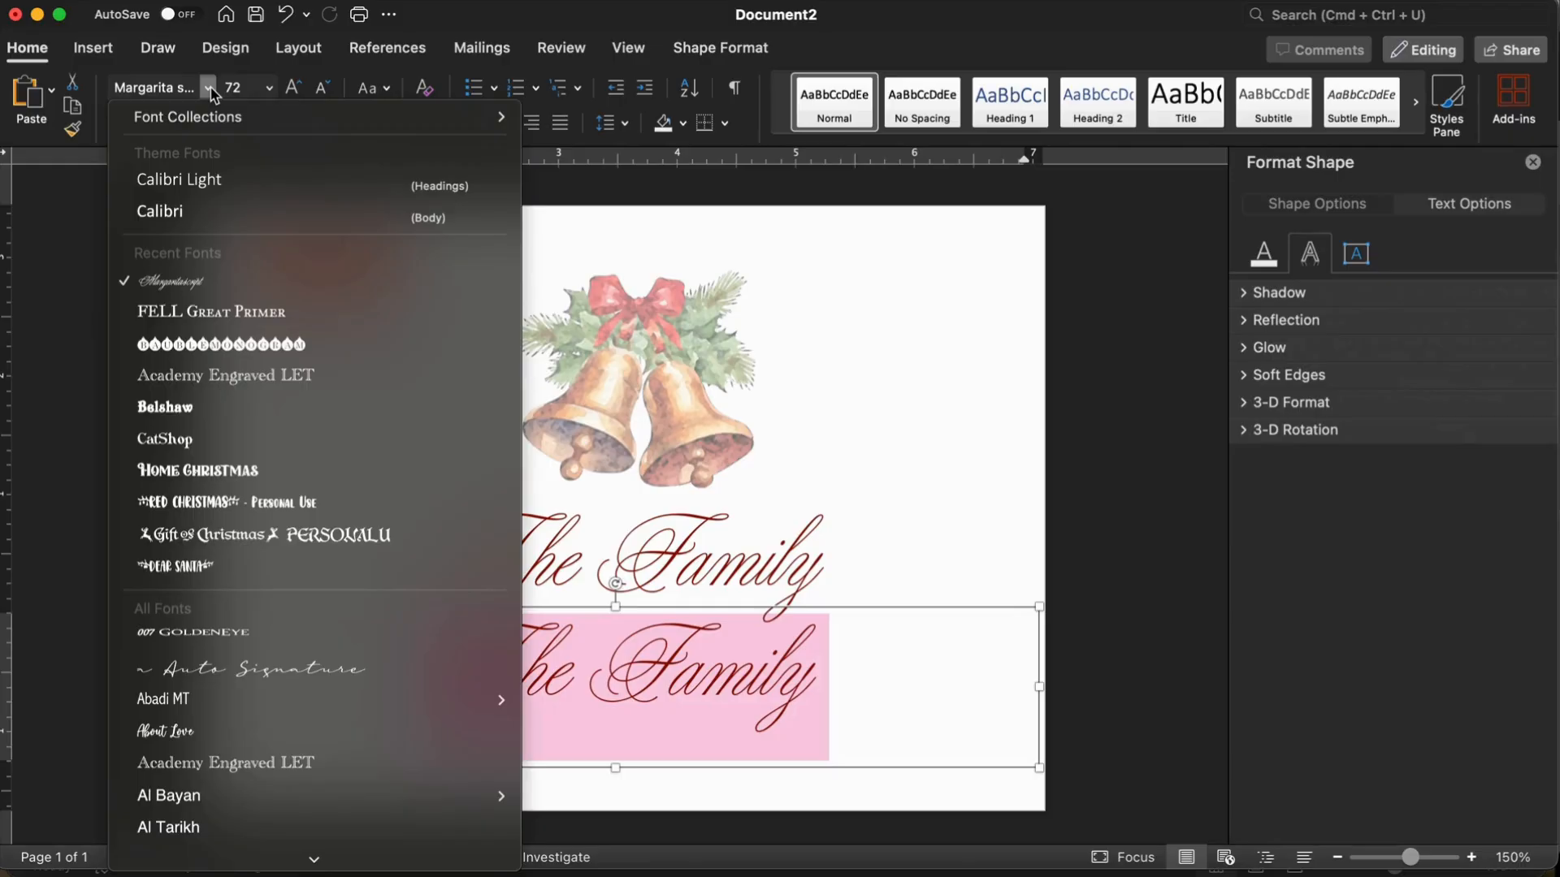
pyautogui.press('Escape')
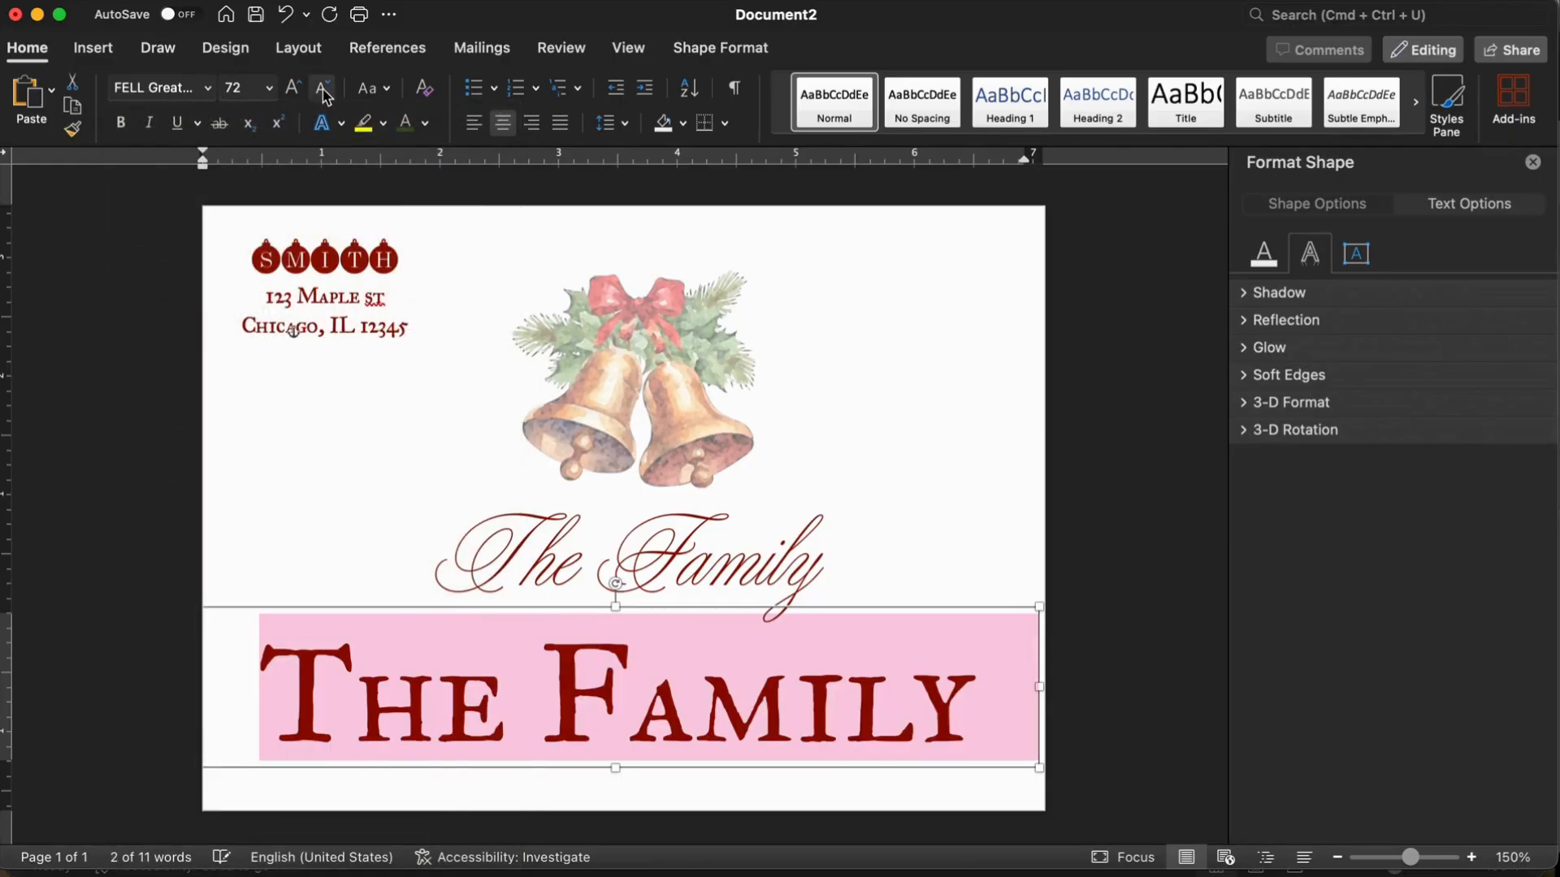
pyautogui.click(323, 88)
pyautogui.click(323, 88)
pyautogui.click(322, 88)
pyautogui.click(323, 88)
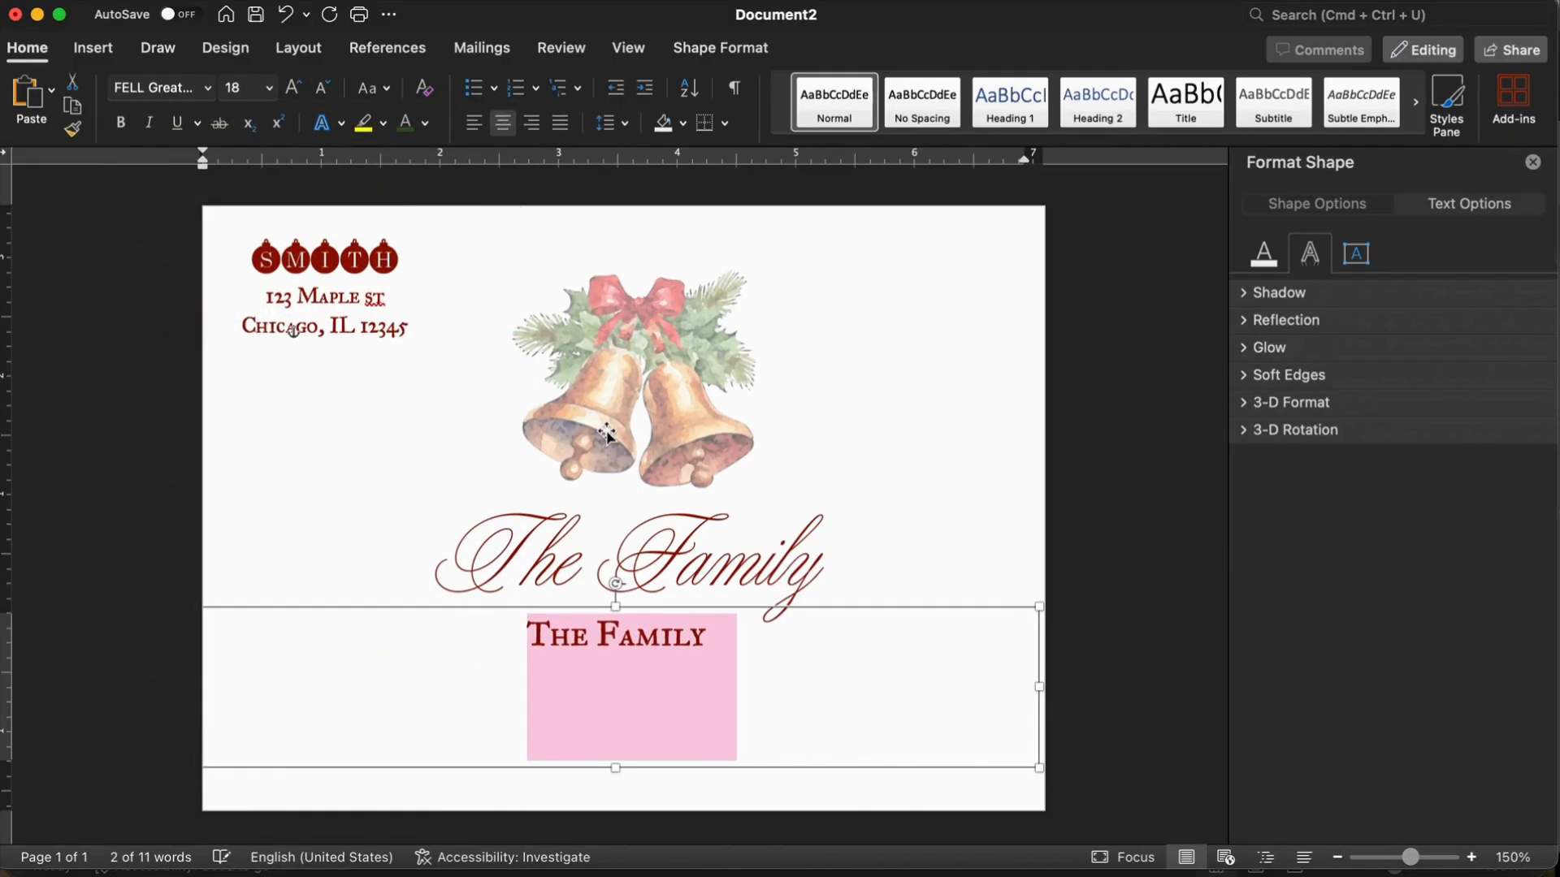
# Step: Replace the copy's text with "Street", "Town, State" and "Zip" on three lines, and set it to 16 pt
pyautogui.write('Street ')
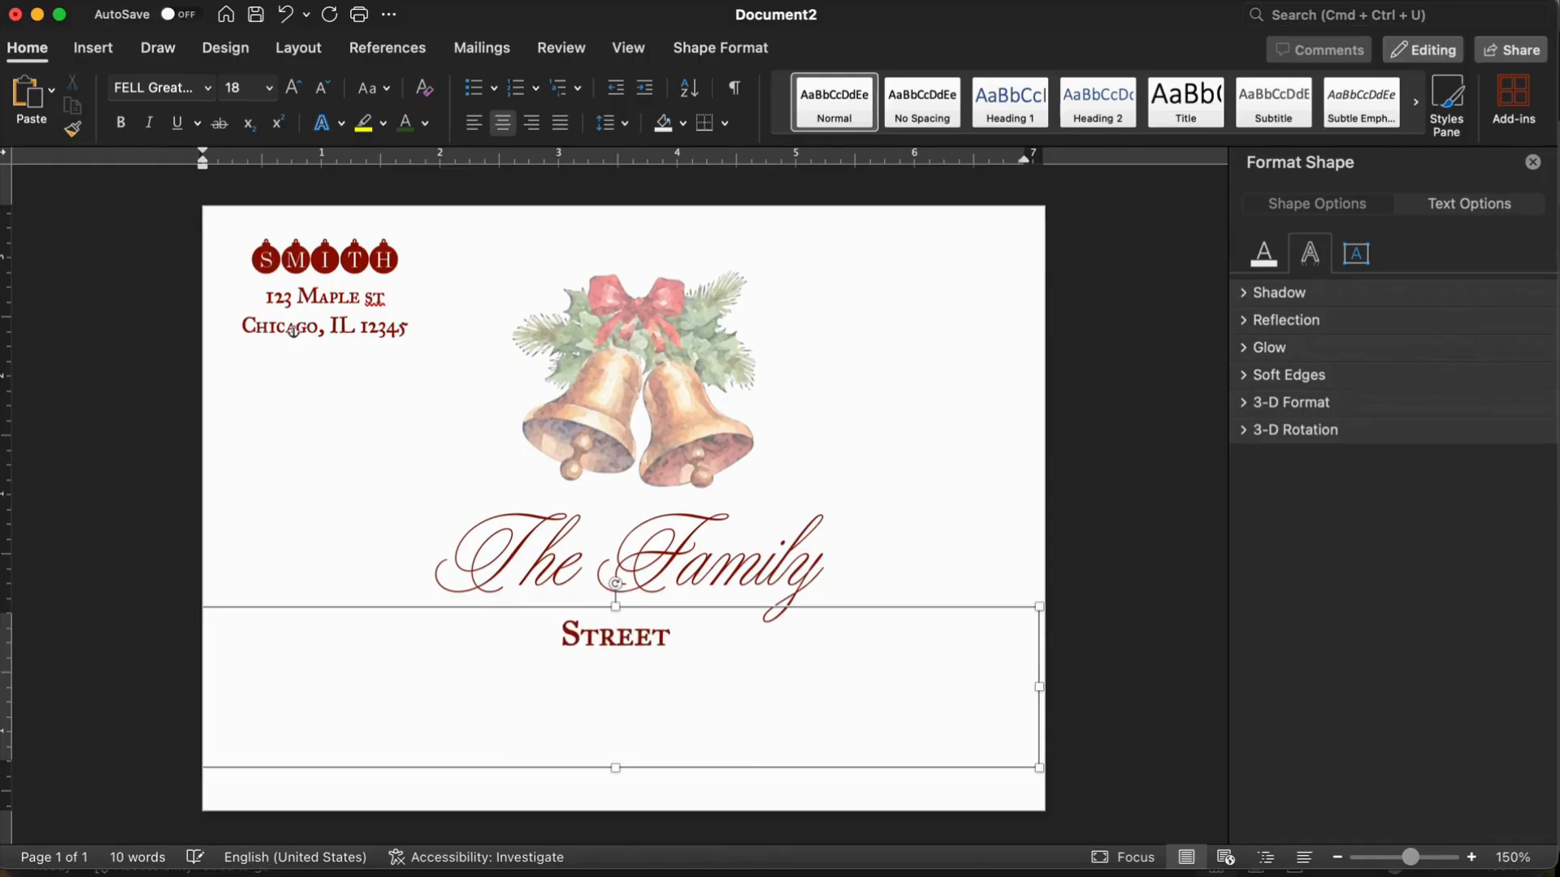
pyautogui.write('Town')
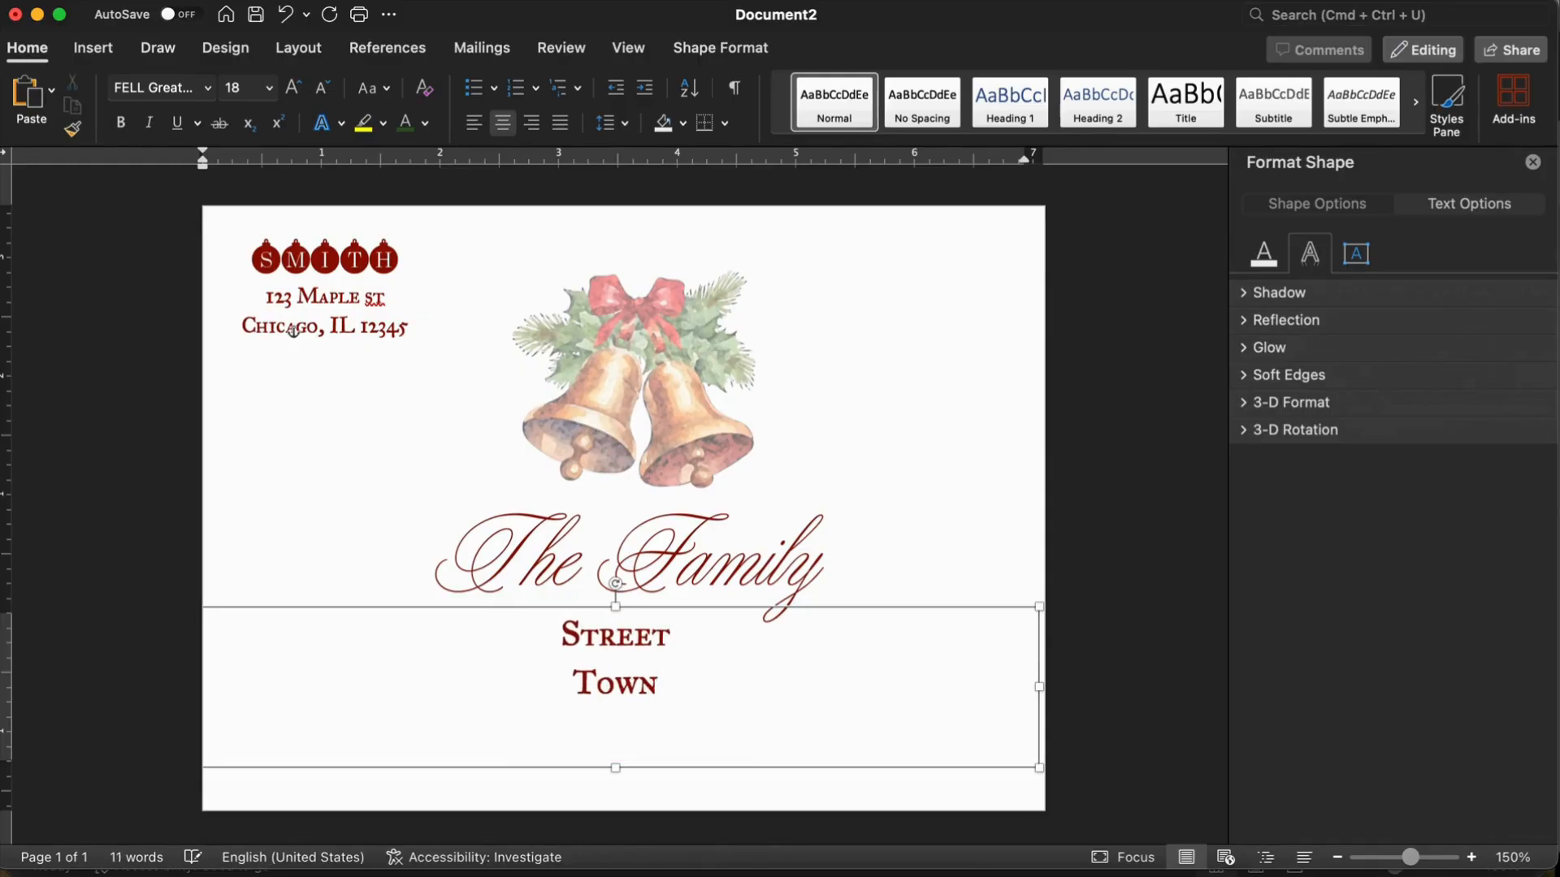
pyautogui.write(', State')
pyautogui.press('Return')
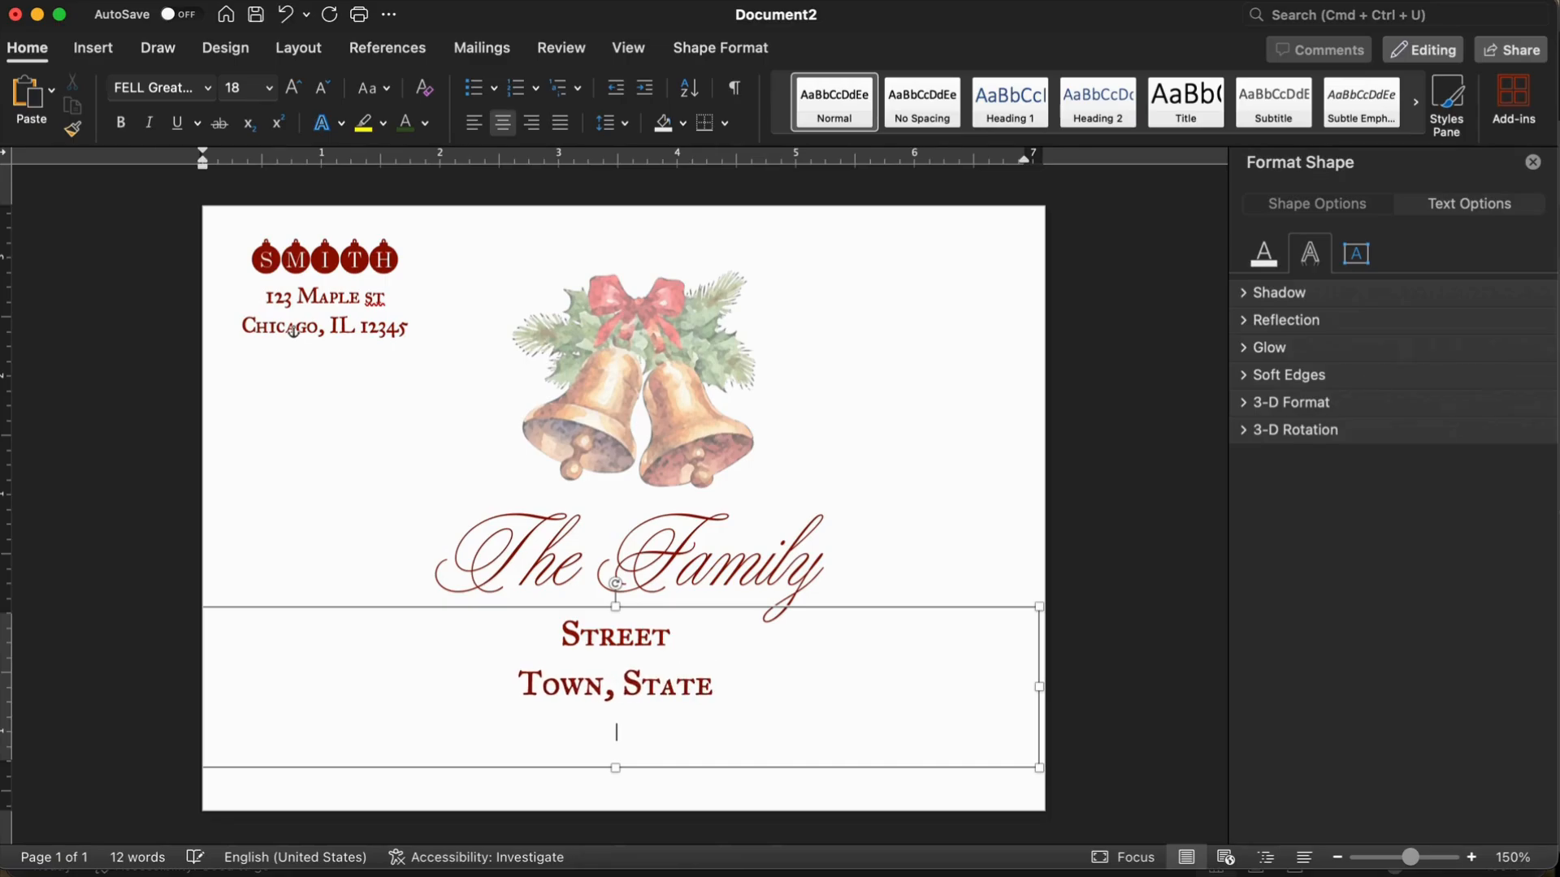
pyautogui.write('Zip')
pyautogui.moveTo(653, 735); pyautogui.dragTo(540, 619)
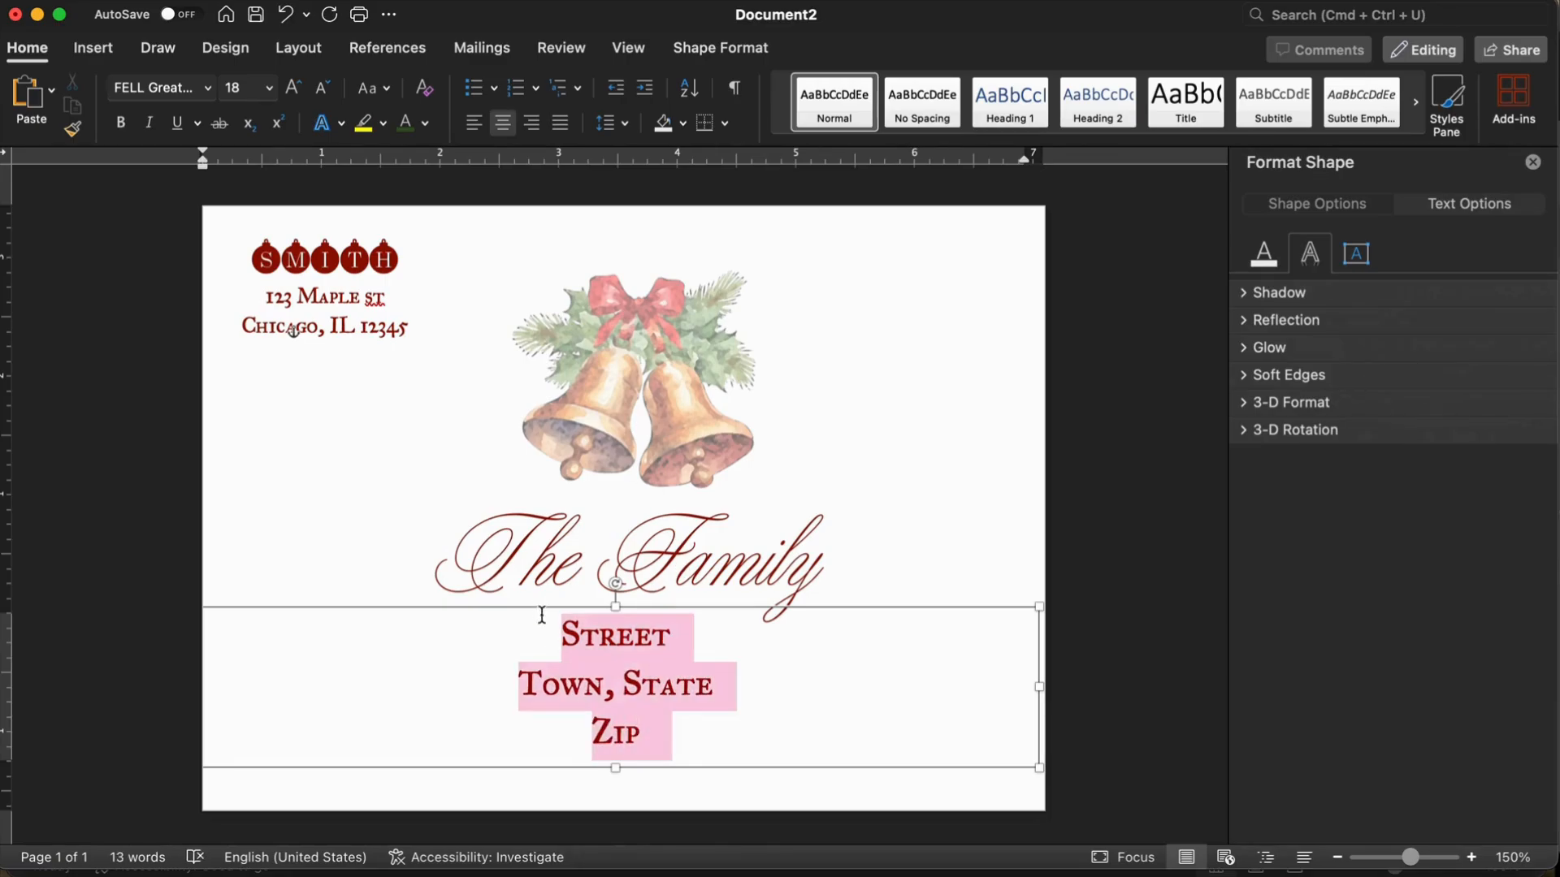
pyautogui.click(728, 752)
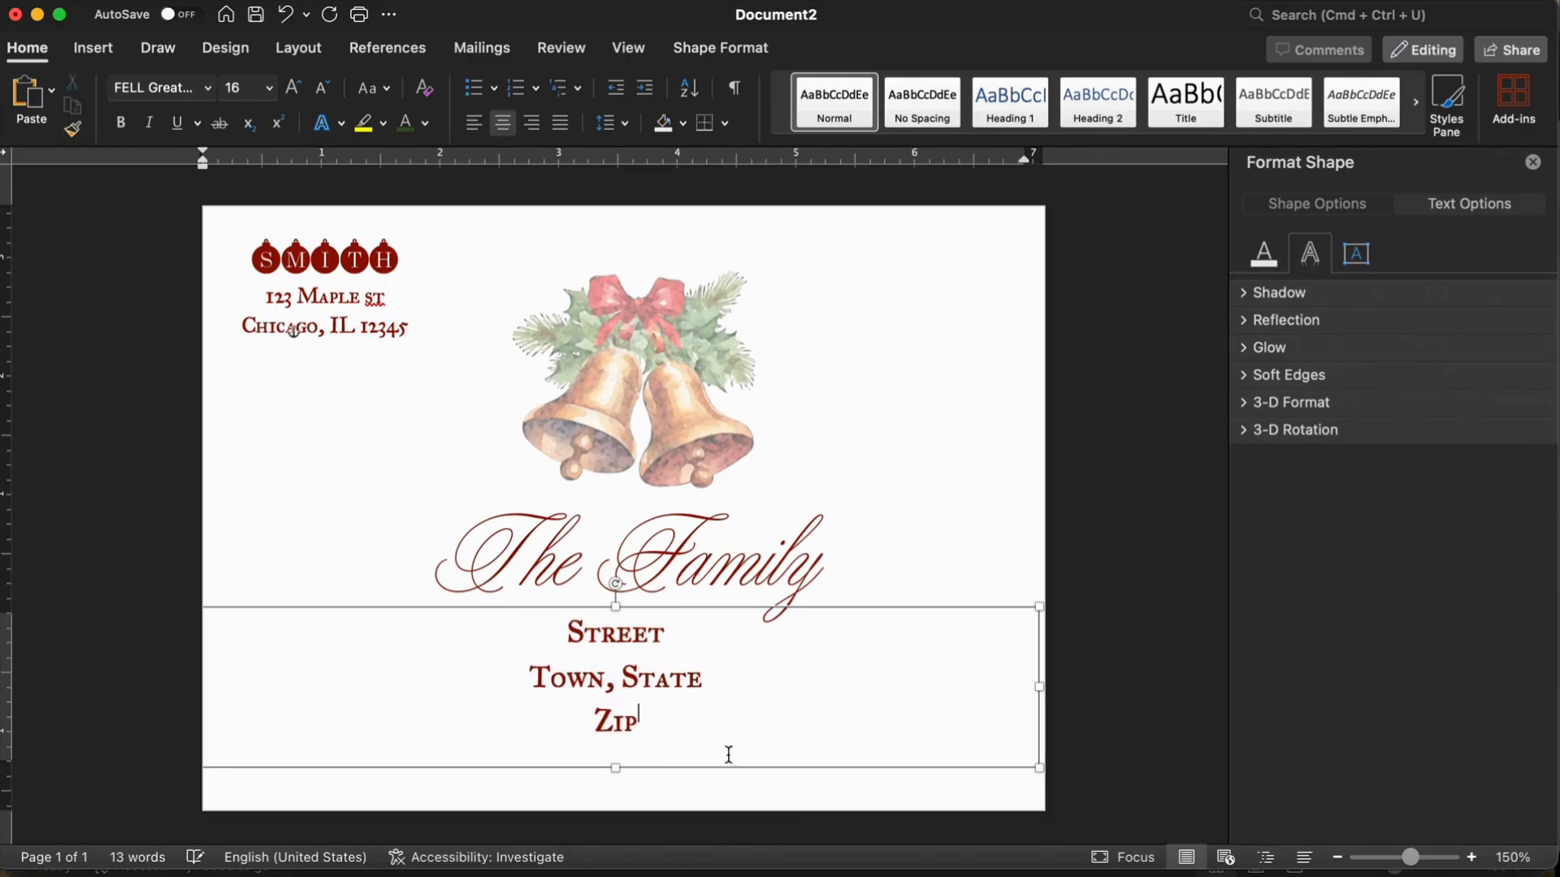
# Step: Switch to the Book2 workbook in Excel
pyautogui.click(933, 866)
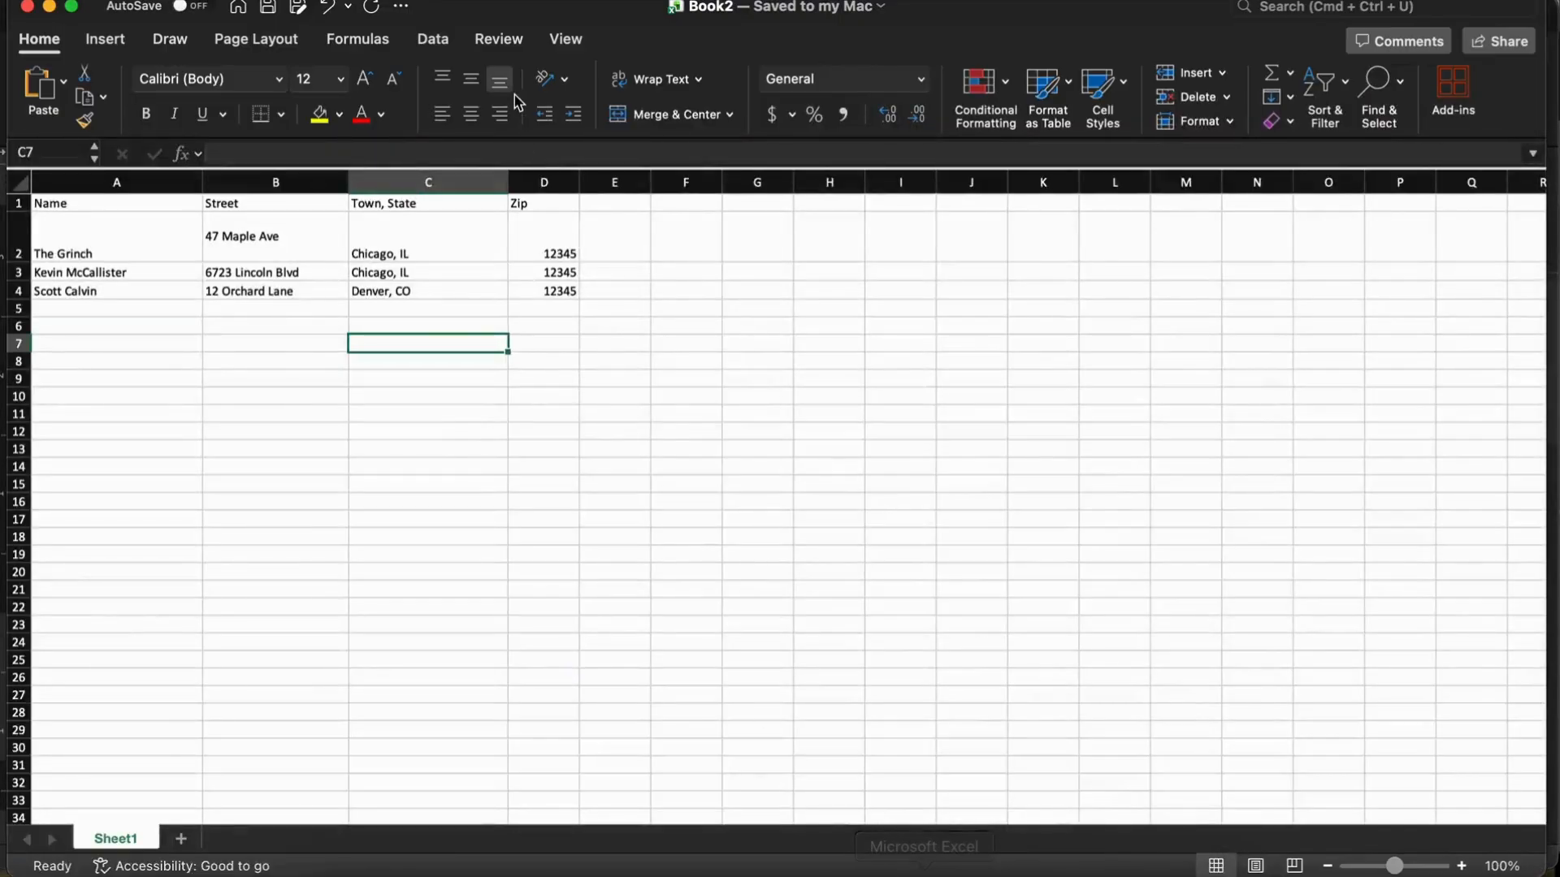
pyautogui.click(315, 185)
pyautogui.rightClick(316, 186)
pyautogui.click(393, 312)
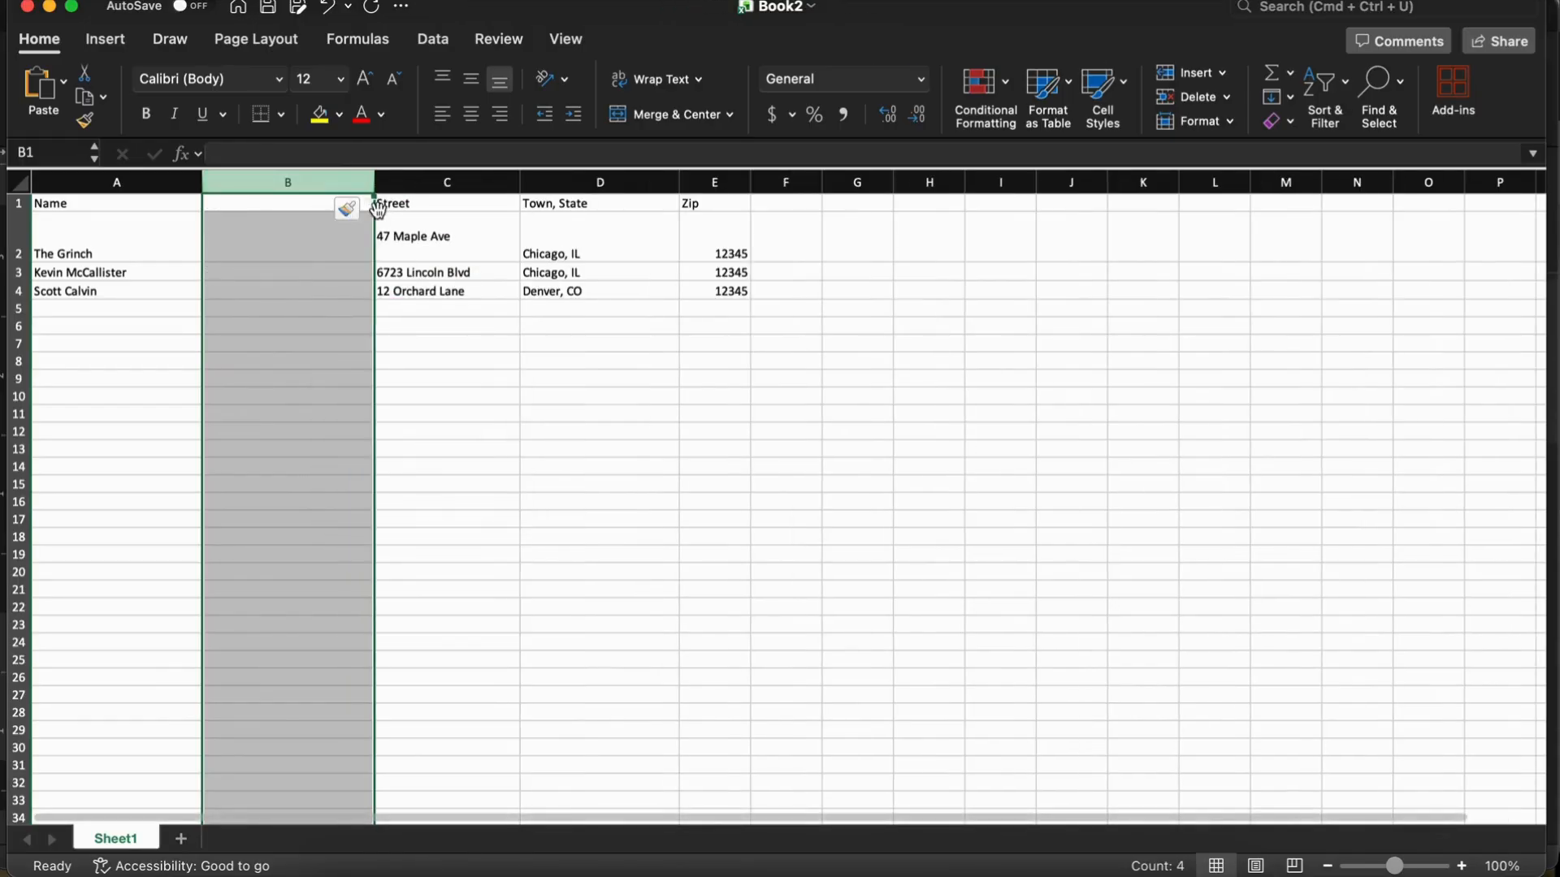
pyautogui.press('super+z')
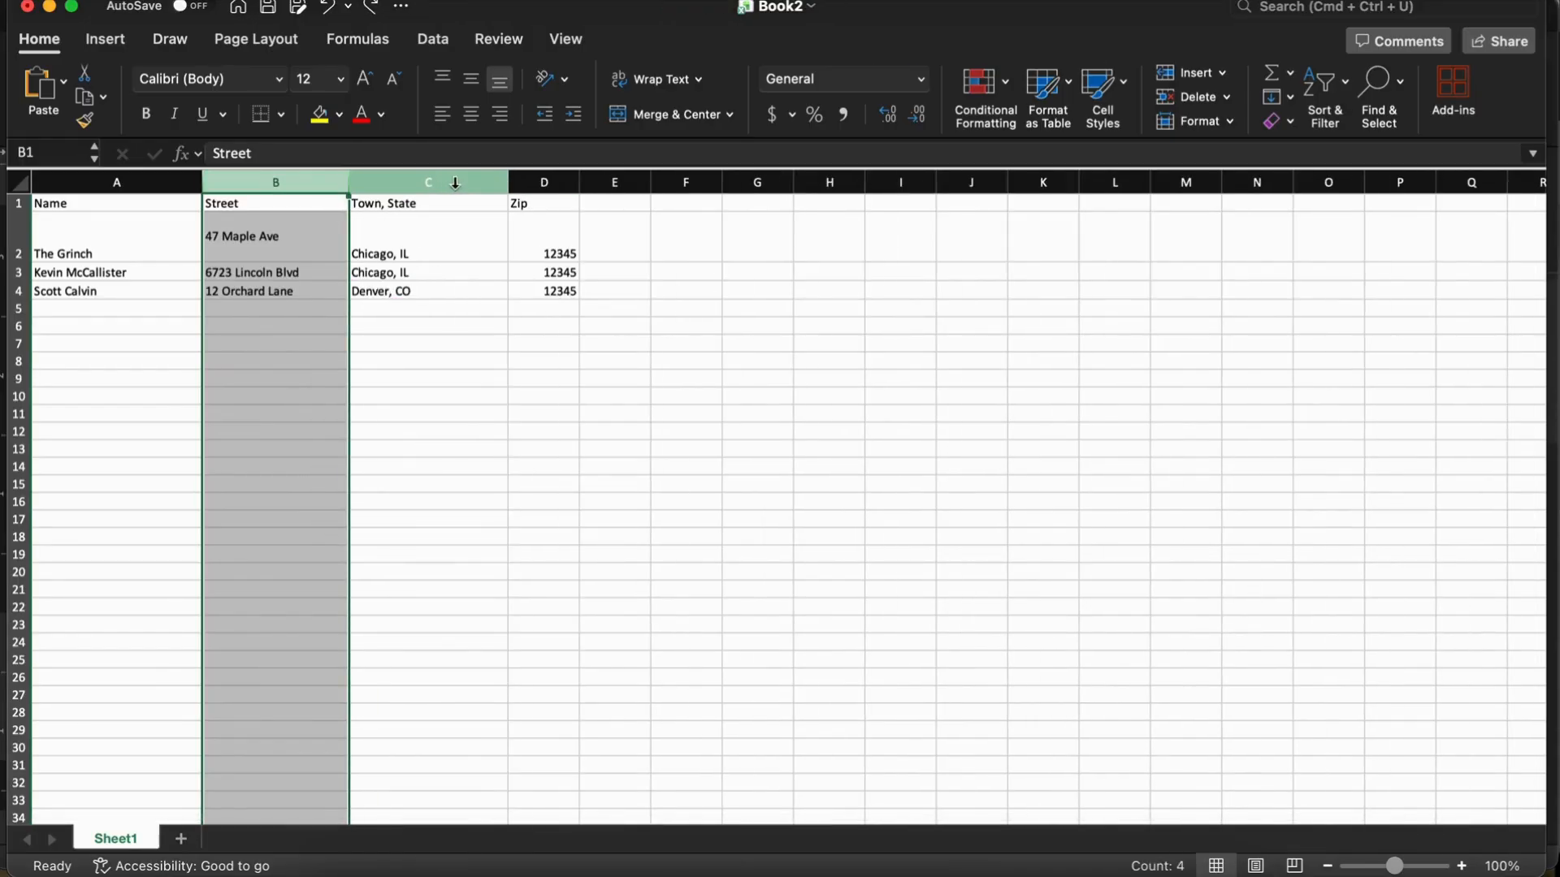
# Step: Insert a new column between Street and Town, State, and enter the header APT in C1
pyautogui.click(441, 181)
pyautogui.rightClick(439, 180)
pyautogui.click(510, 307)
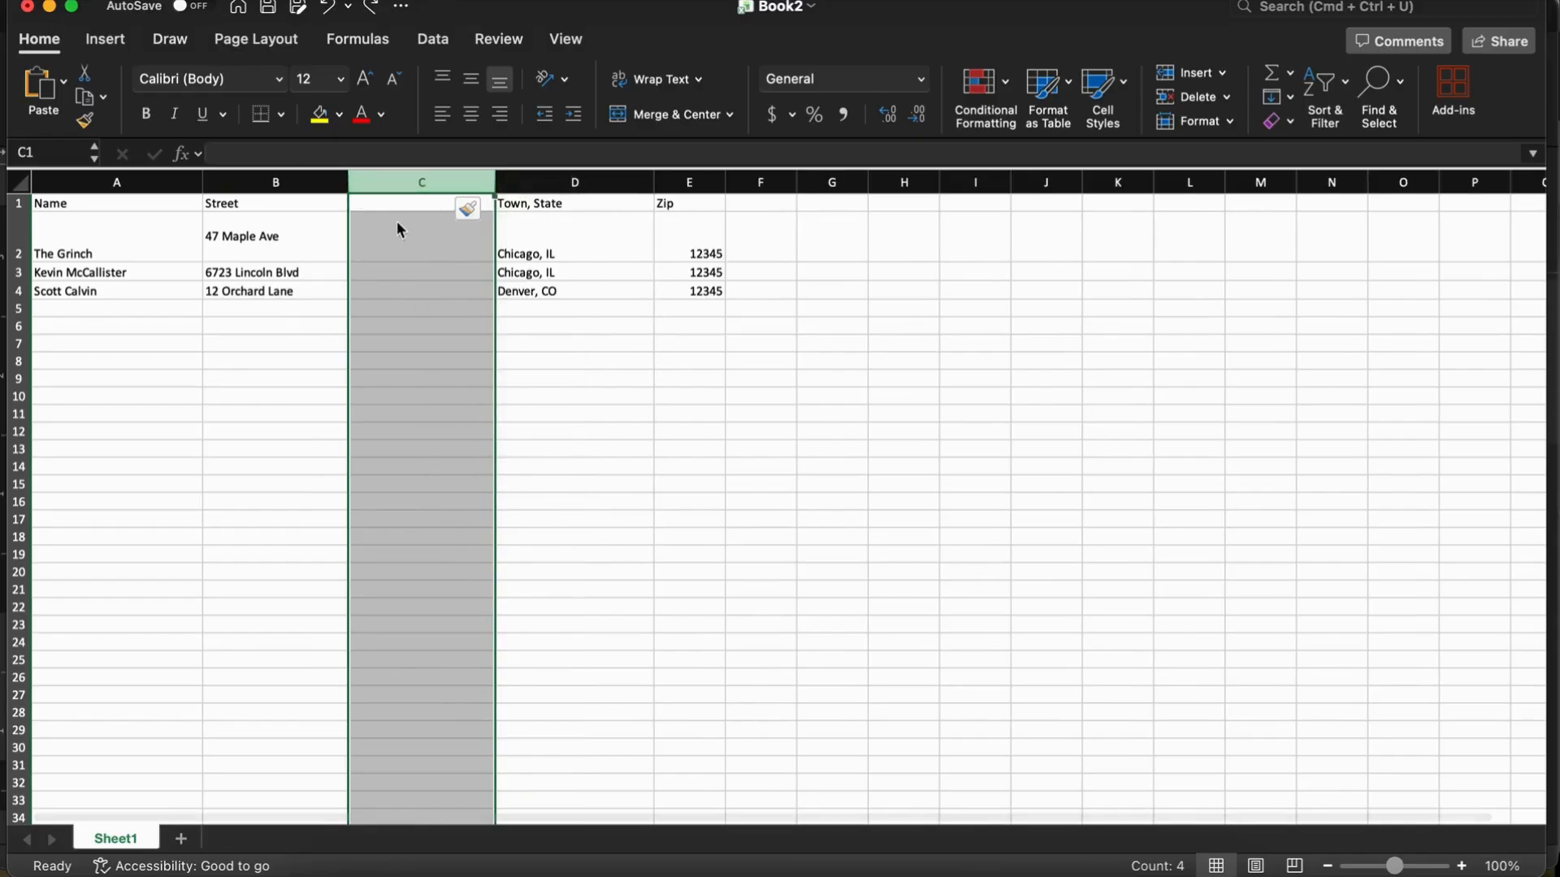
pyautogui.click(383, 203)
pyautogui.write('APT')
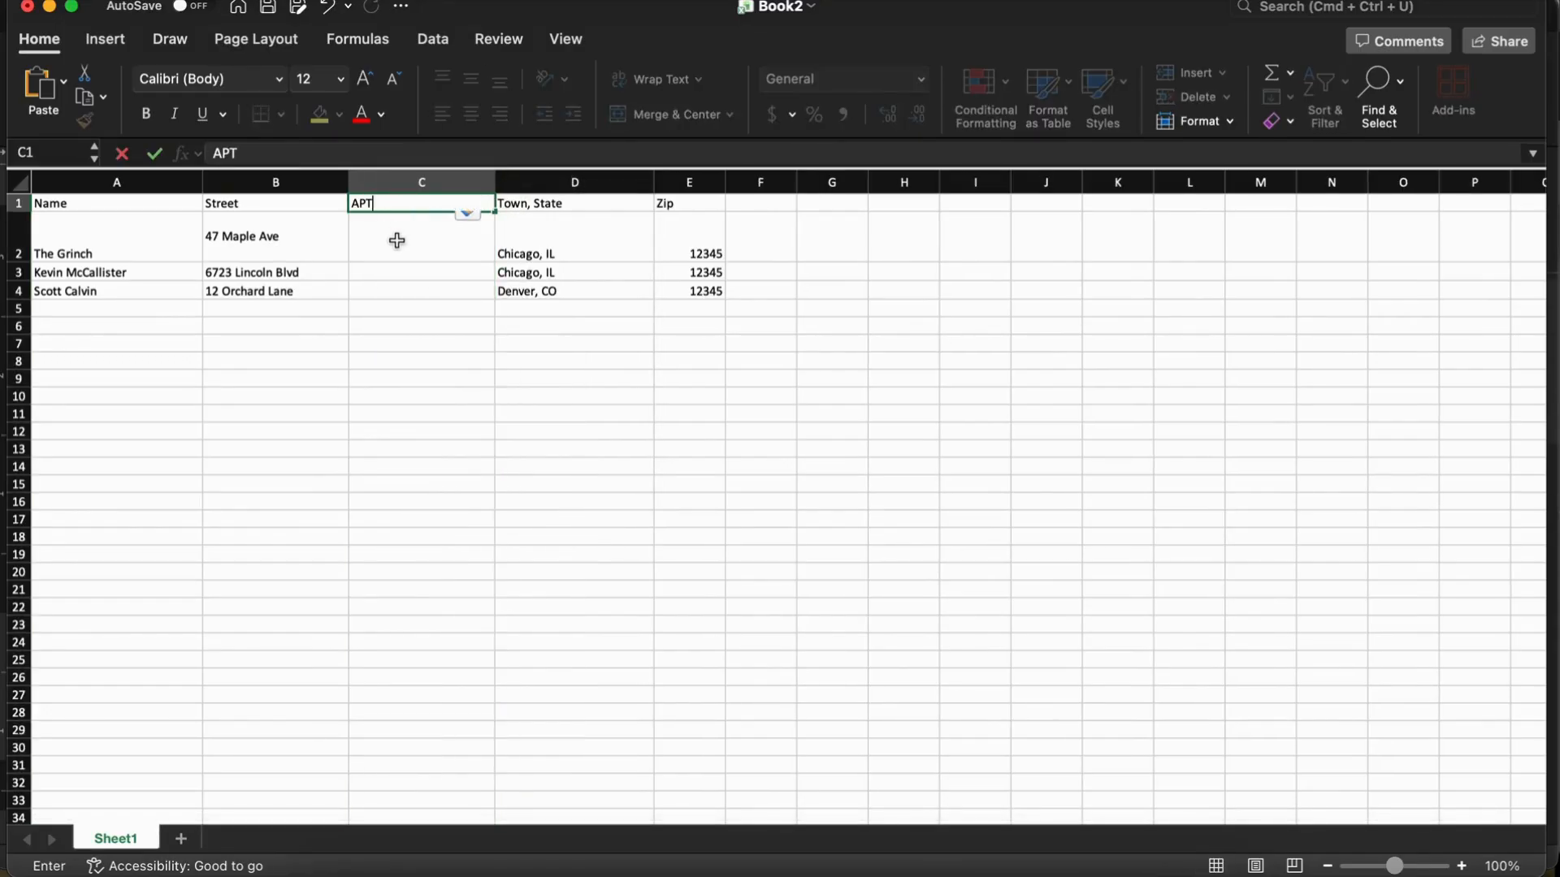
# Step: Enter the apartment values 5H in C2 and 4c in C4
pyautogui.click(397, 241)
pyautogui.write('5H')
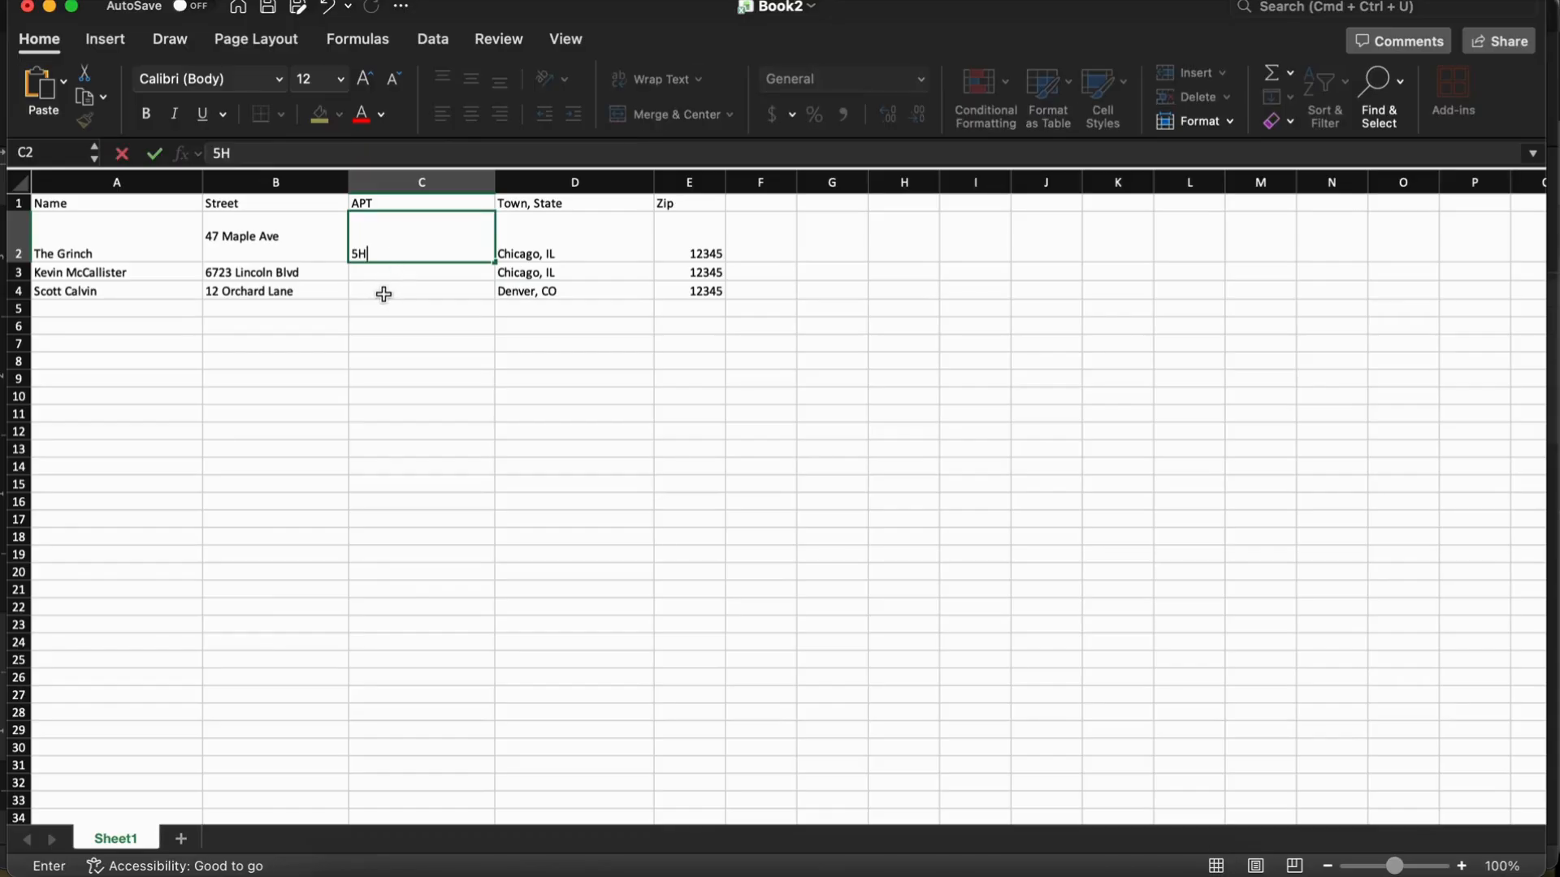
pyautogui.click(383, 293)
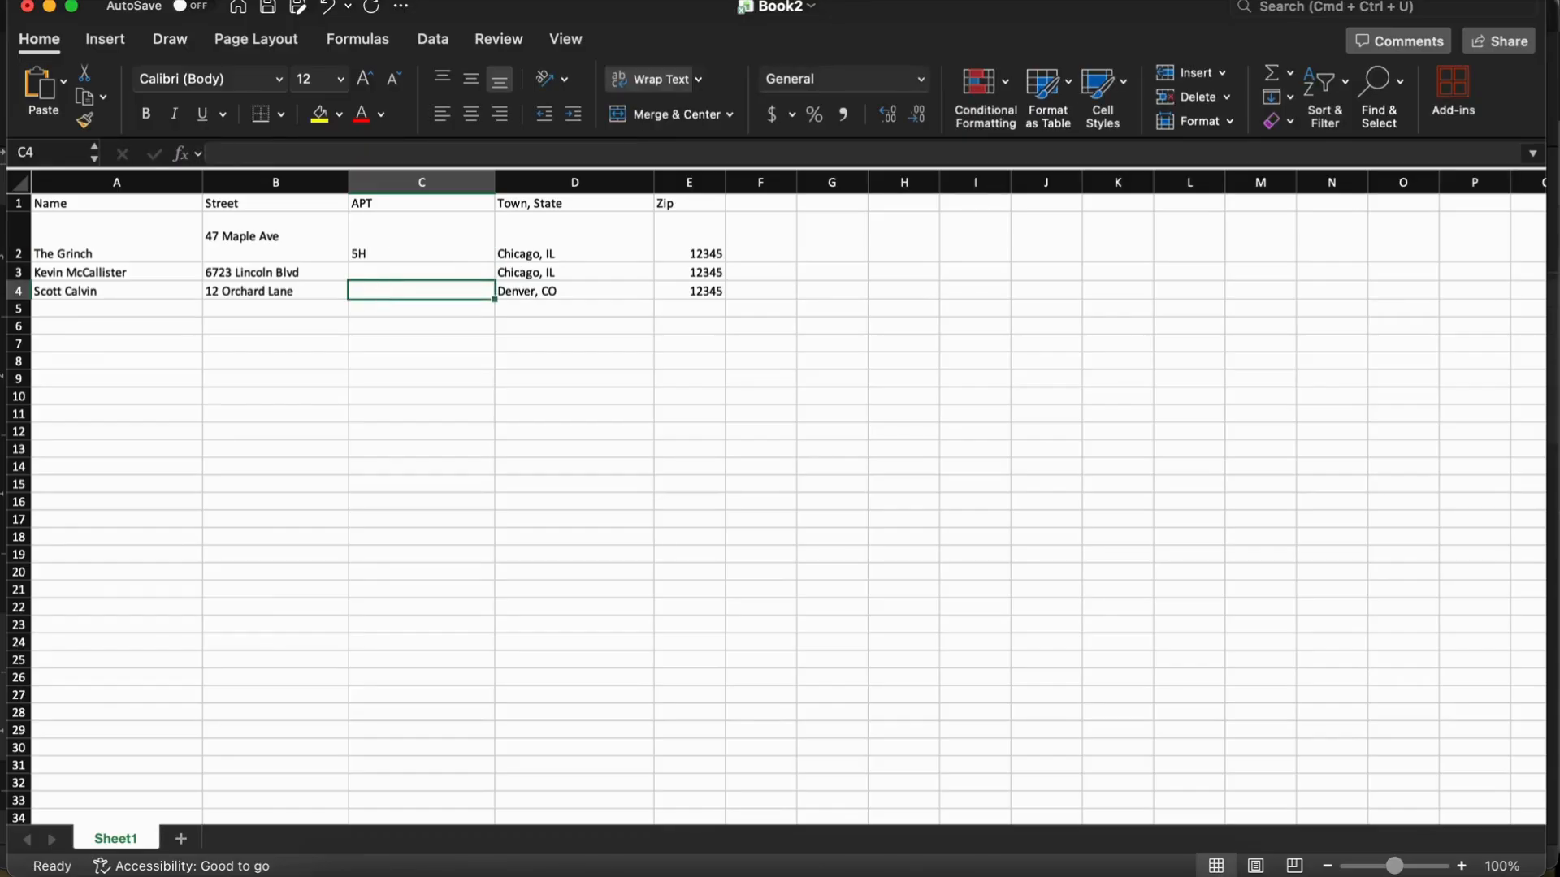
pyautogui.write('4c')
pyautogui.click(403, 380)
# Step: Save the workbook as Book2 in Excel Workbook (.xlsx) format in Downloads, replacing the existing file
pyautogui.click(122, 1)
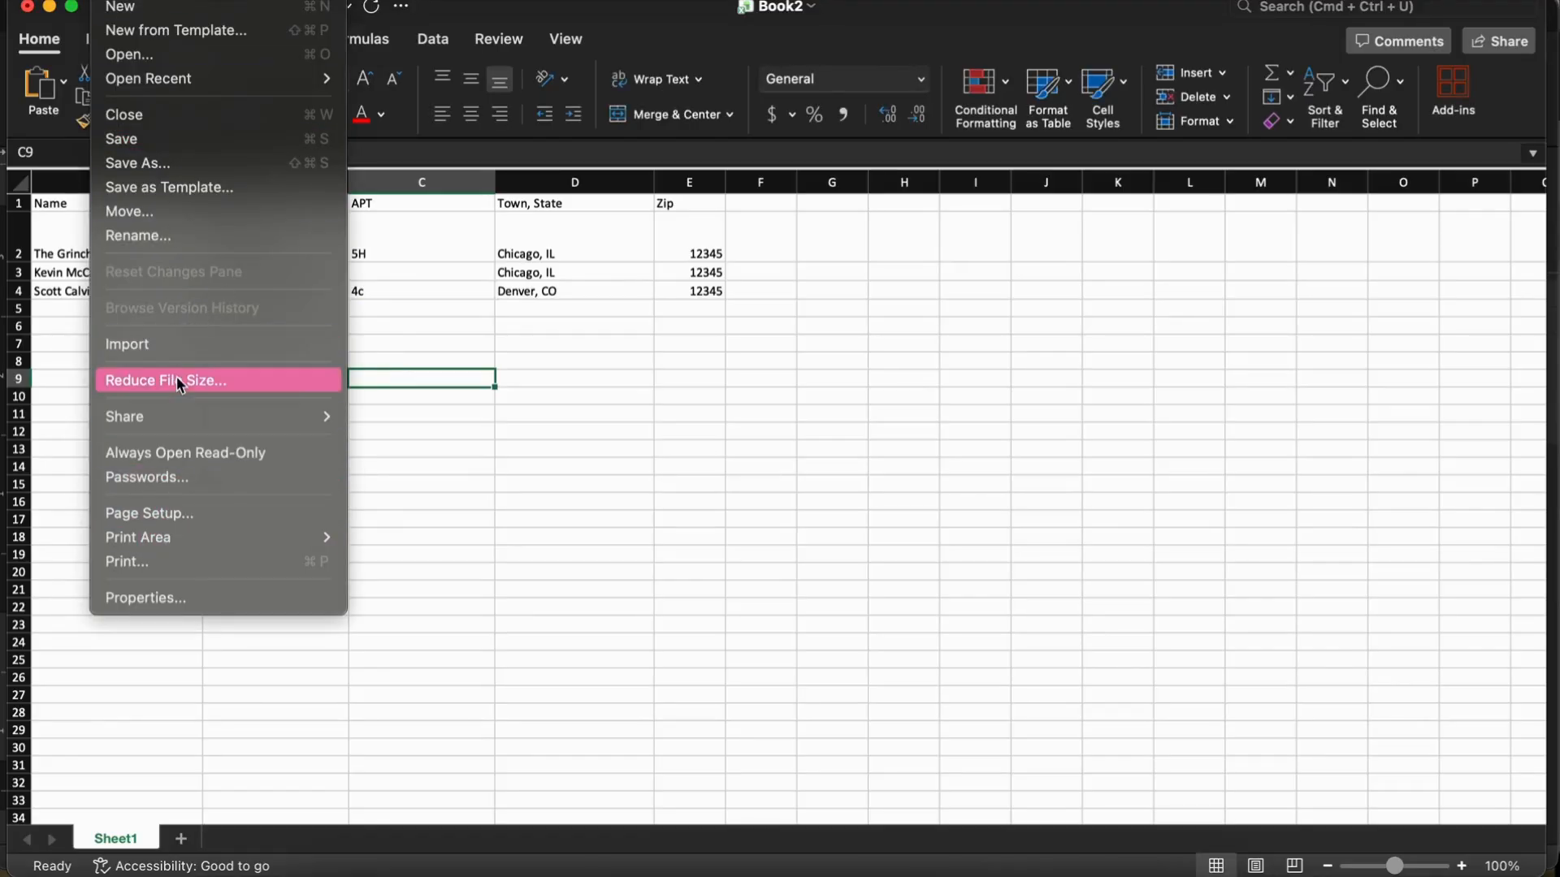
pyautogui.click(122, 163)
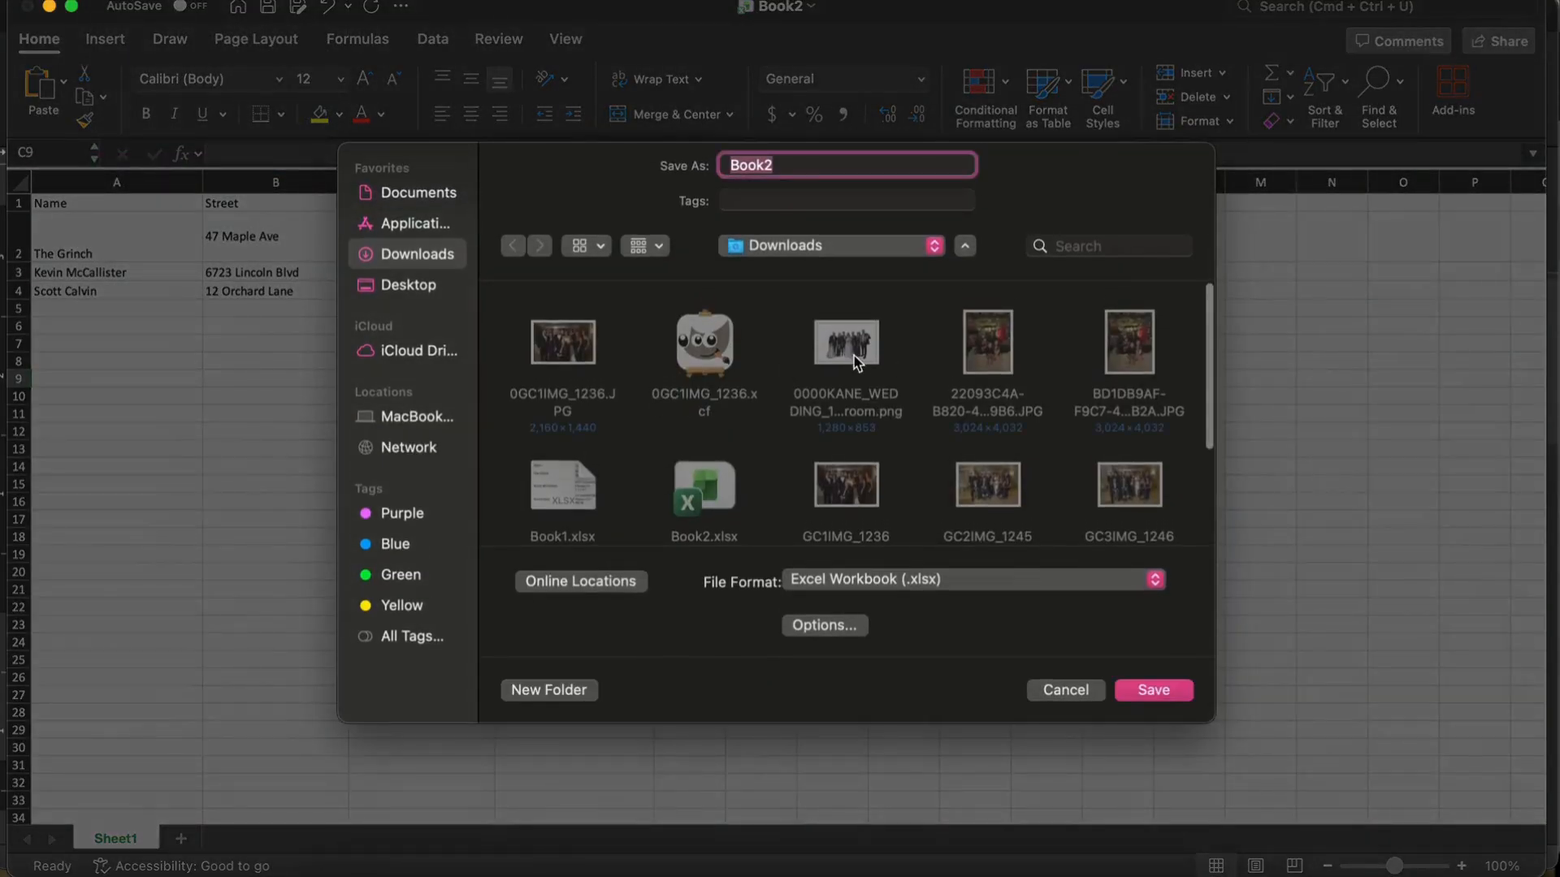
pyautogui.scroll(-2, 901, 366)
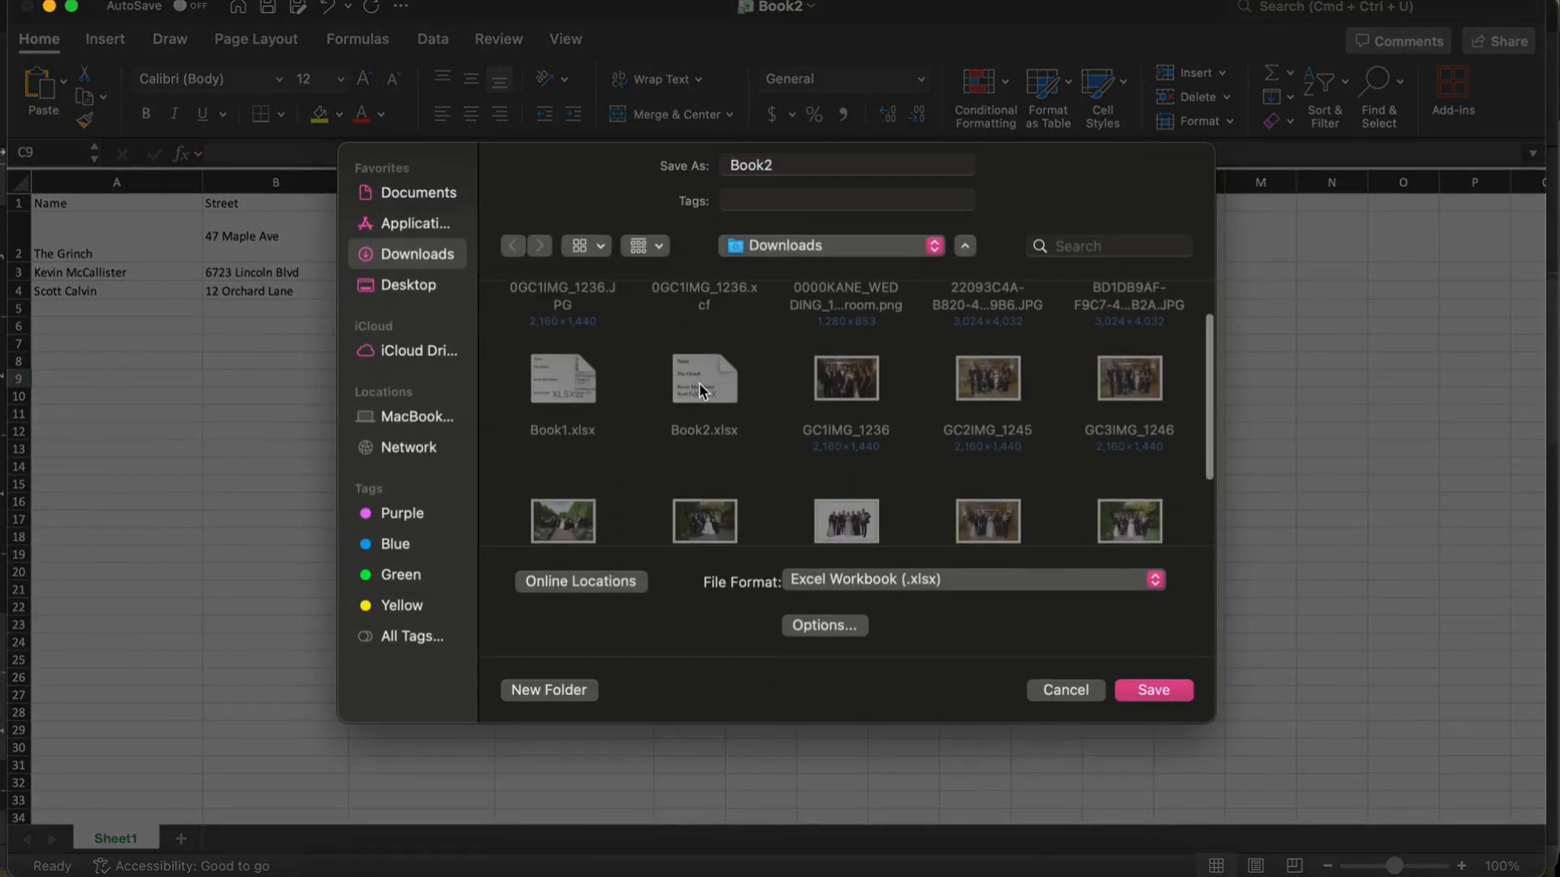
pyautogui.click(1172, 691)
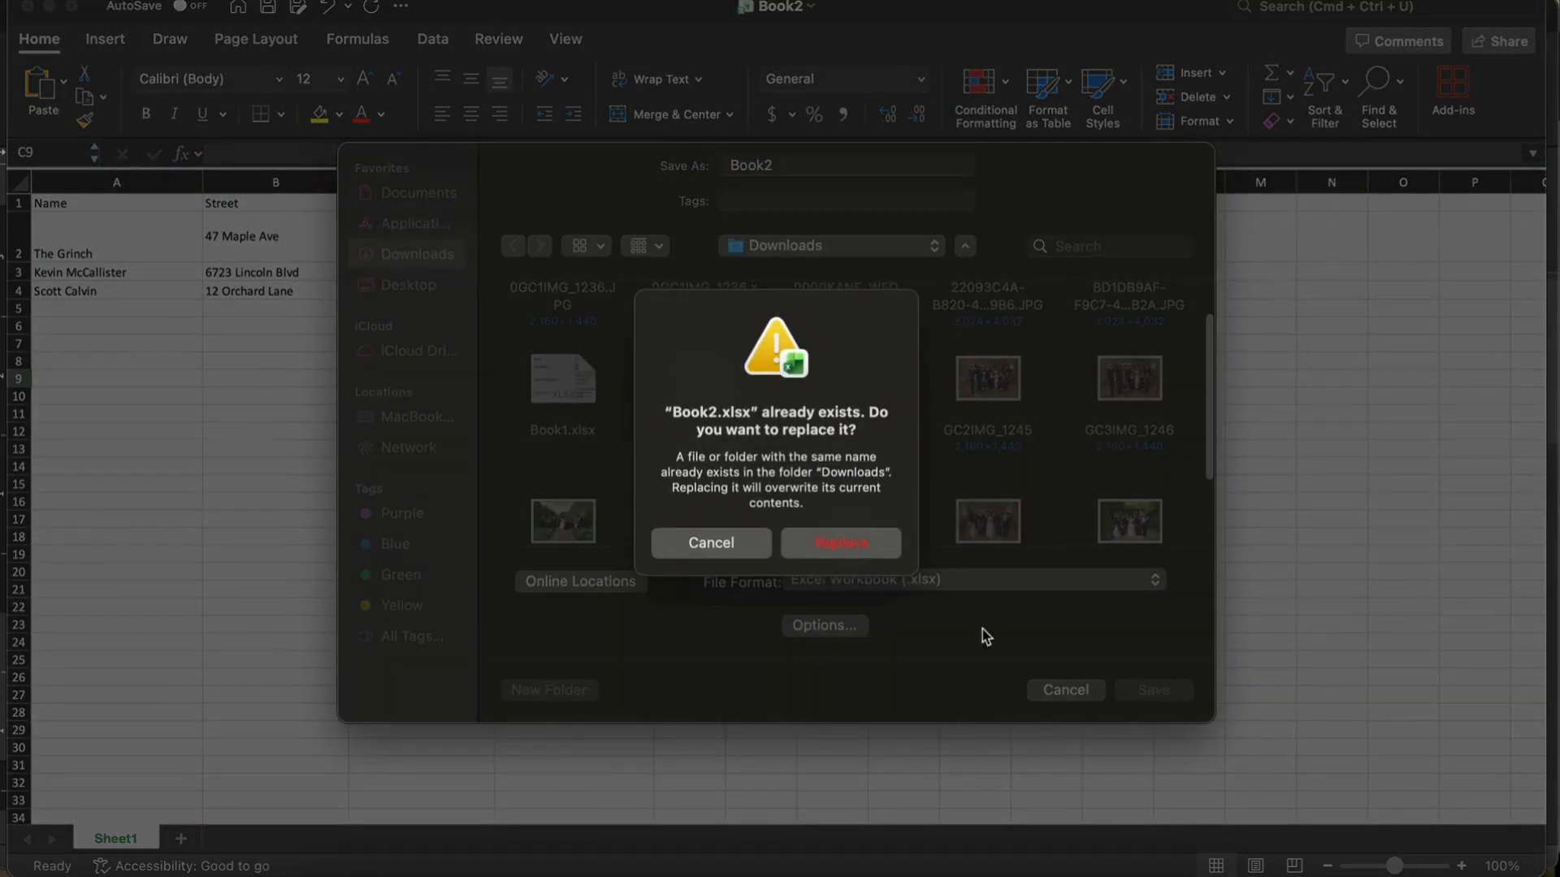
pyautogui.click(877, 543)
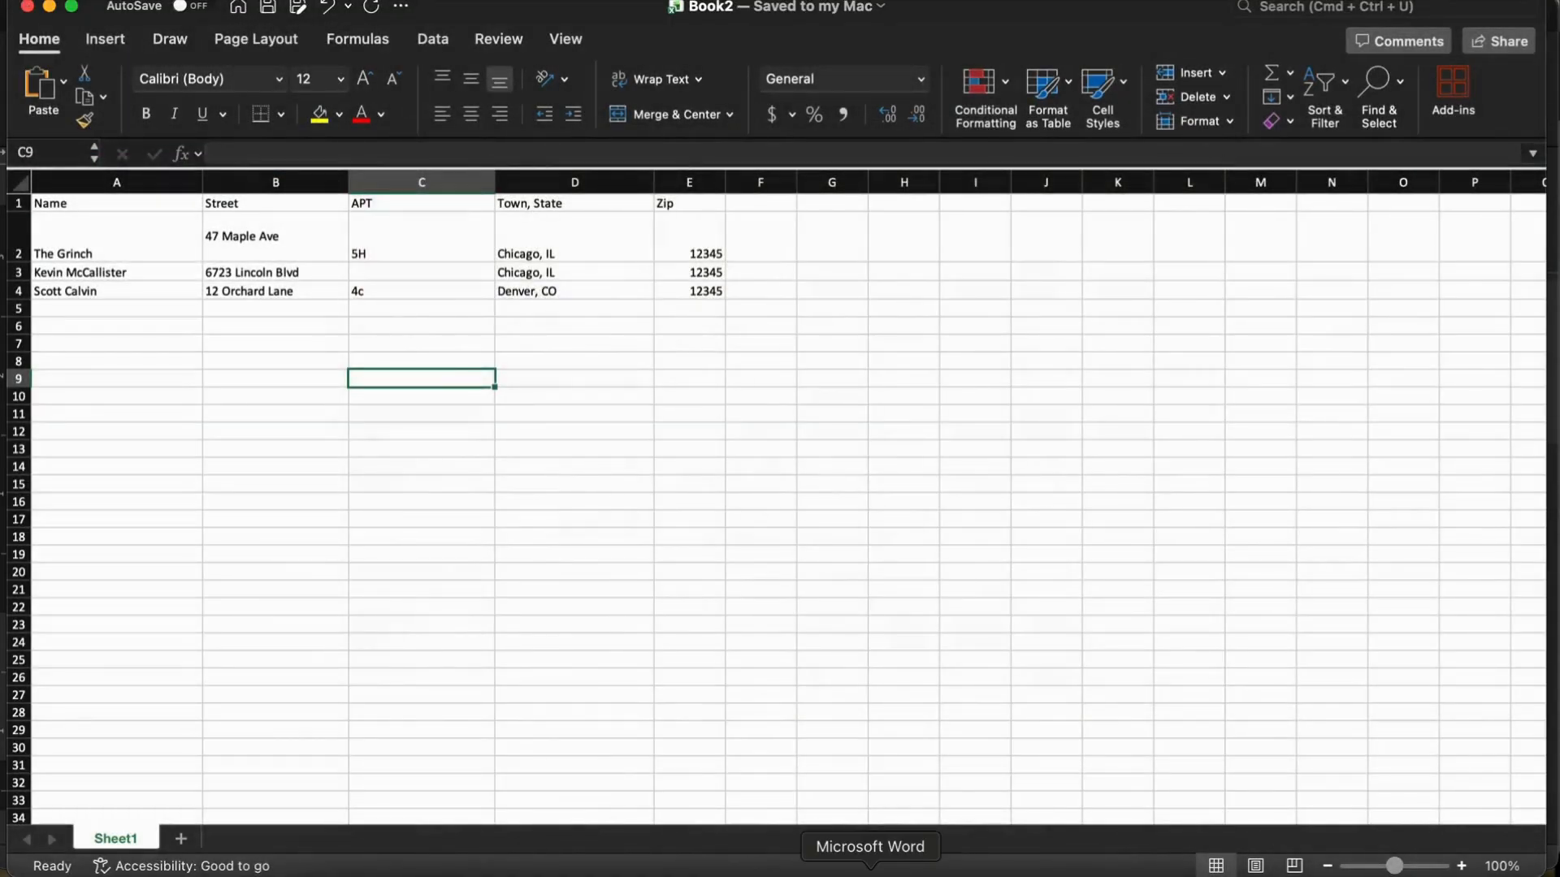
# Step: Switch to the envelope document in Word and activate the "The Family" text box for mail merge work
pyautogui.click(870, 873)
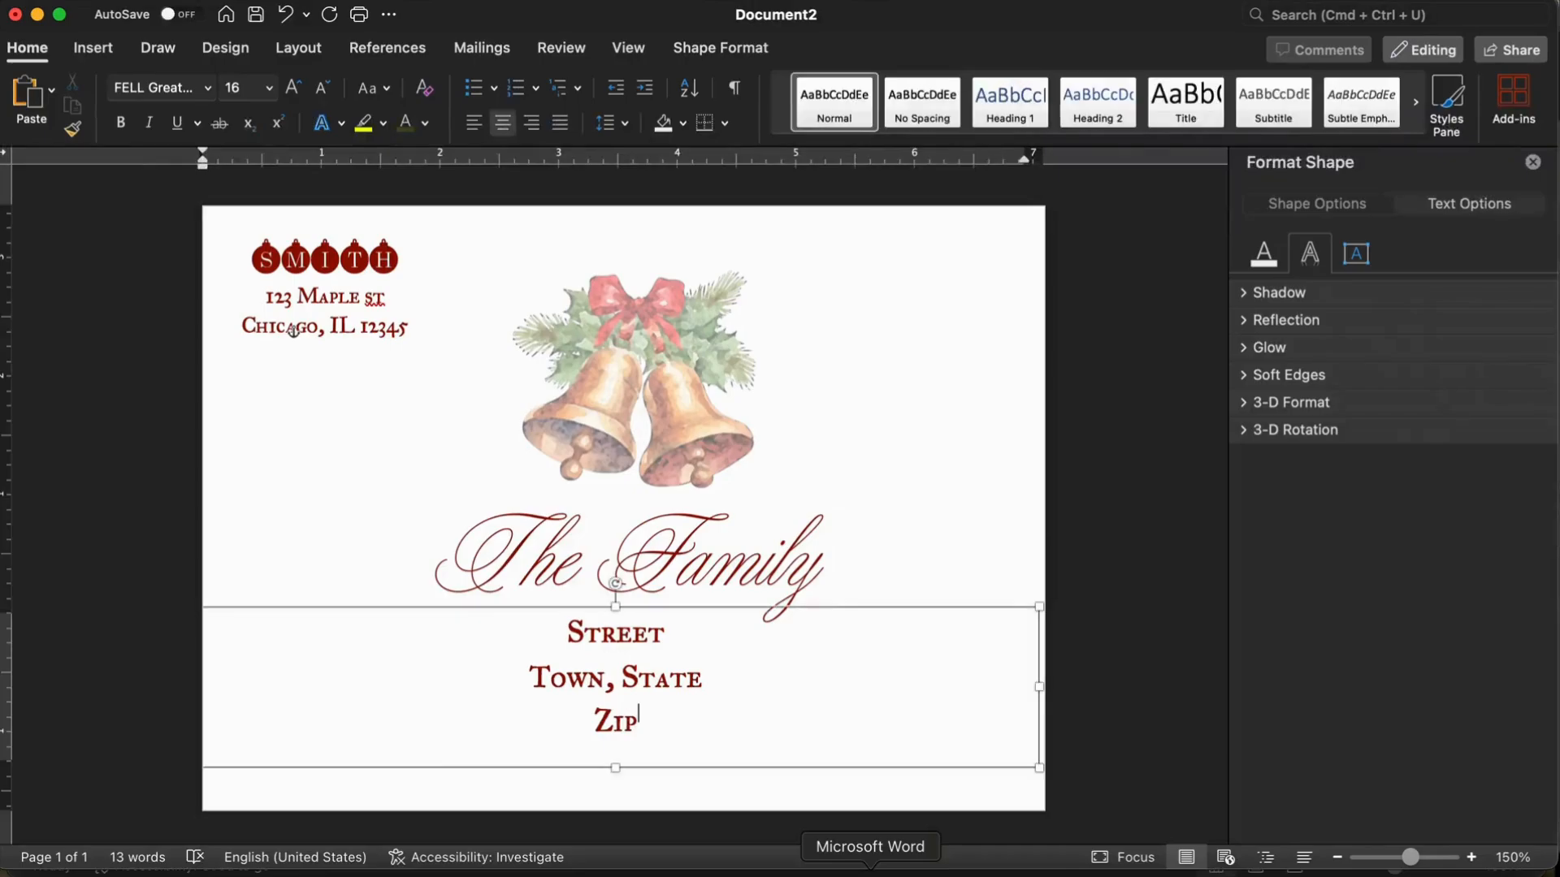
pyautogui.click(725, 533)
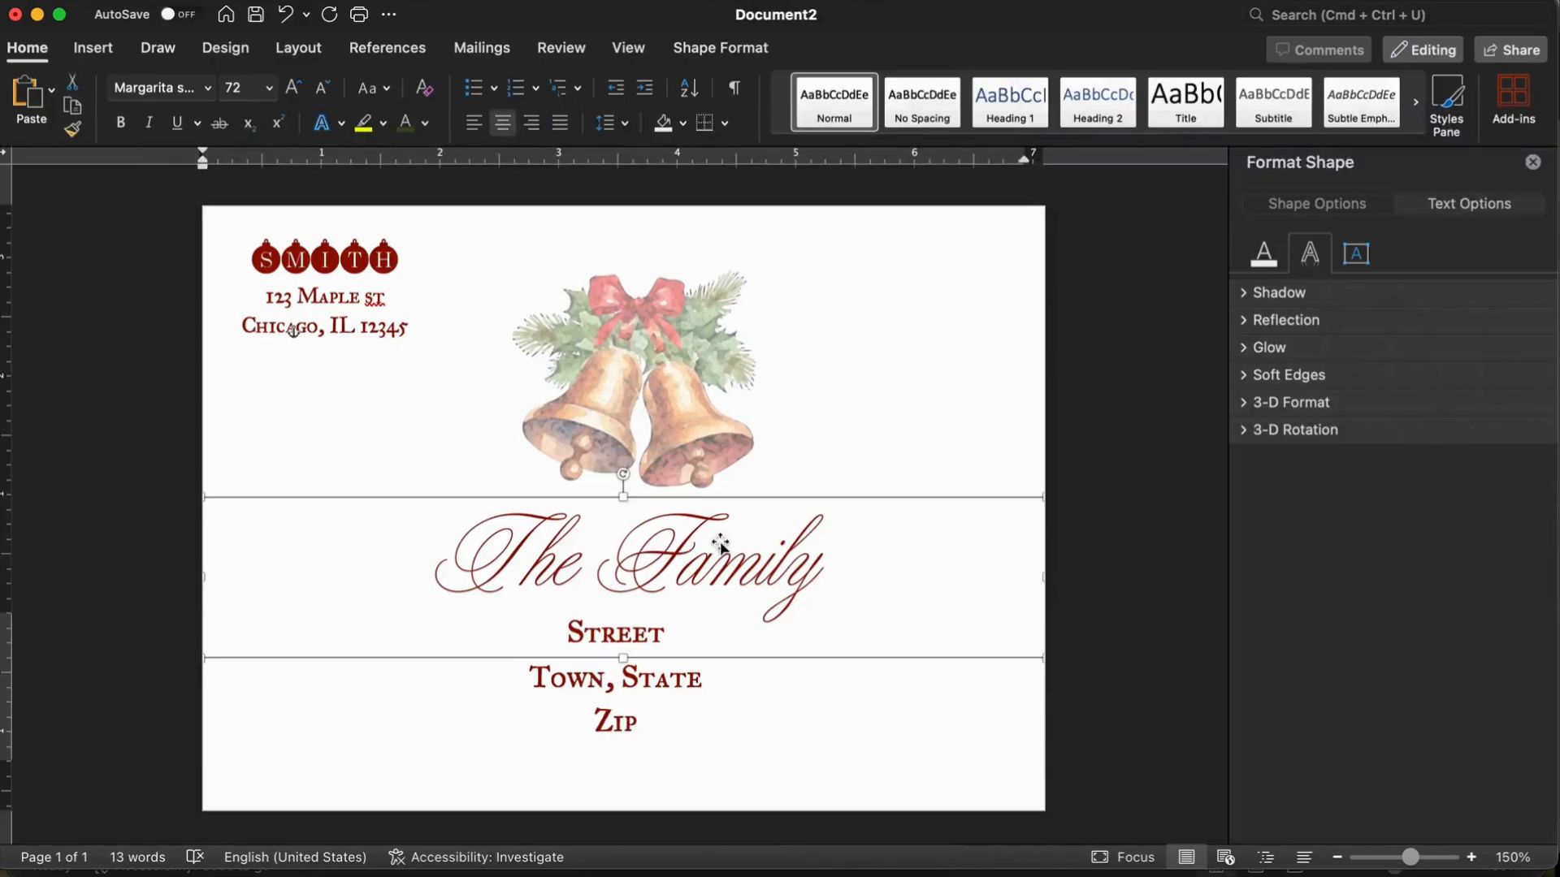
pyautogui.click(482, 47)
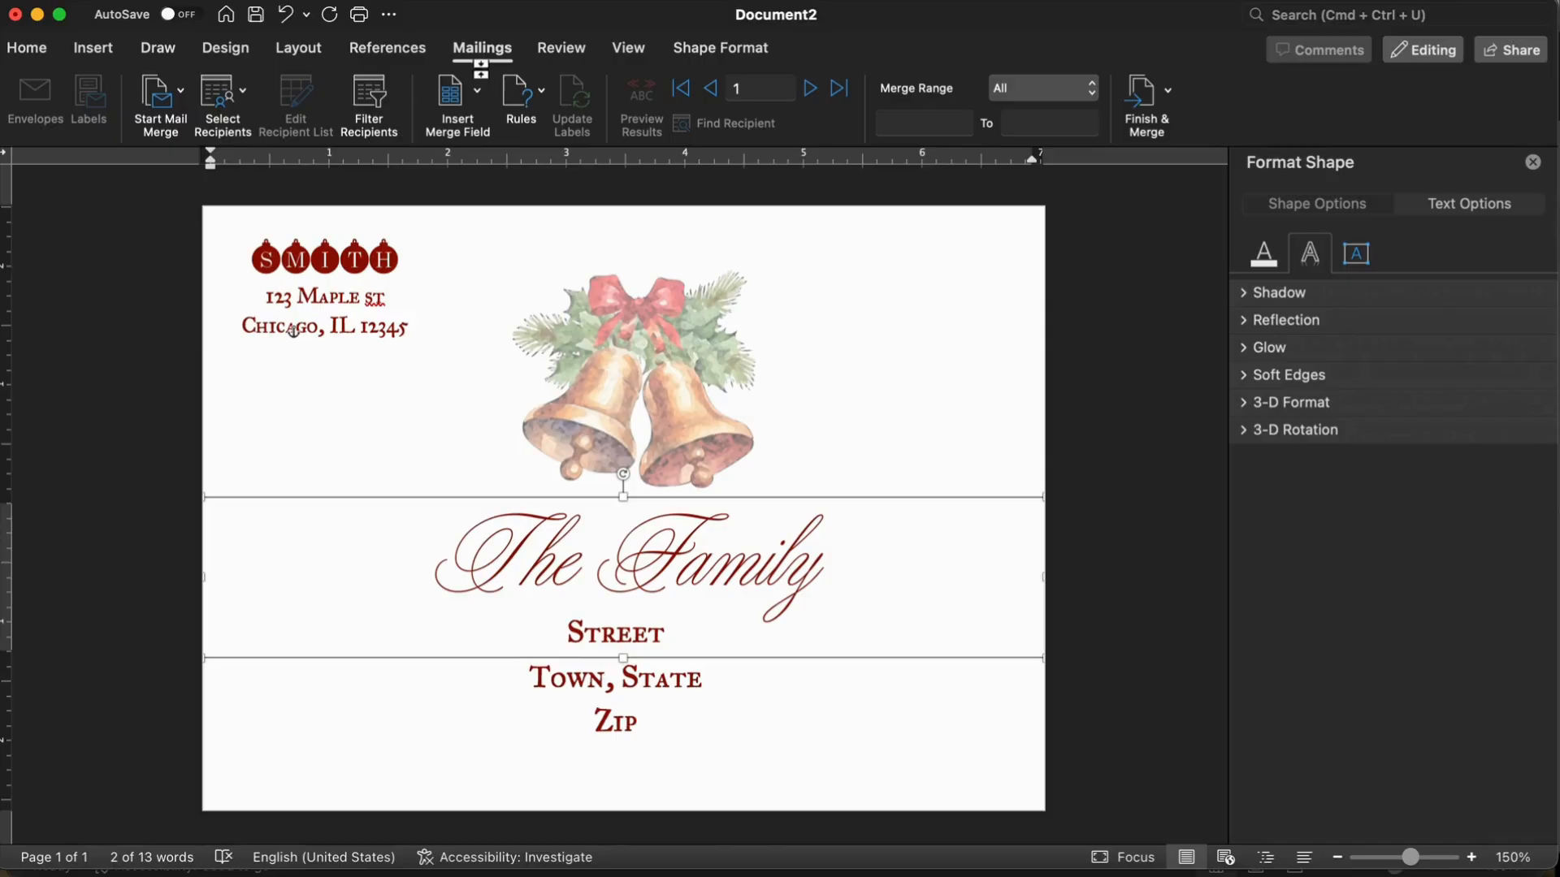
pyautogui.click(477, 104)
pyautogui.tripleClick(656, 562)
pyautogui.click(465, 109)
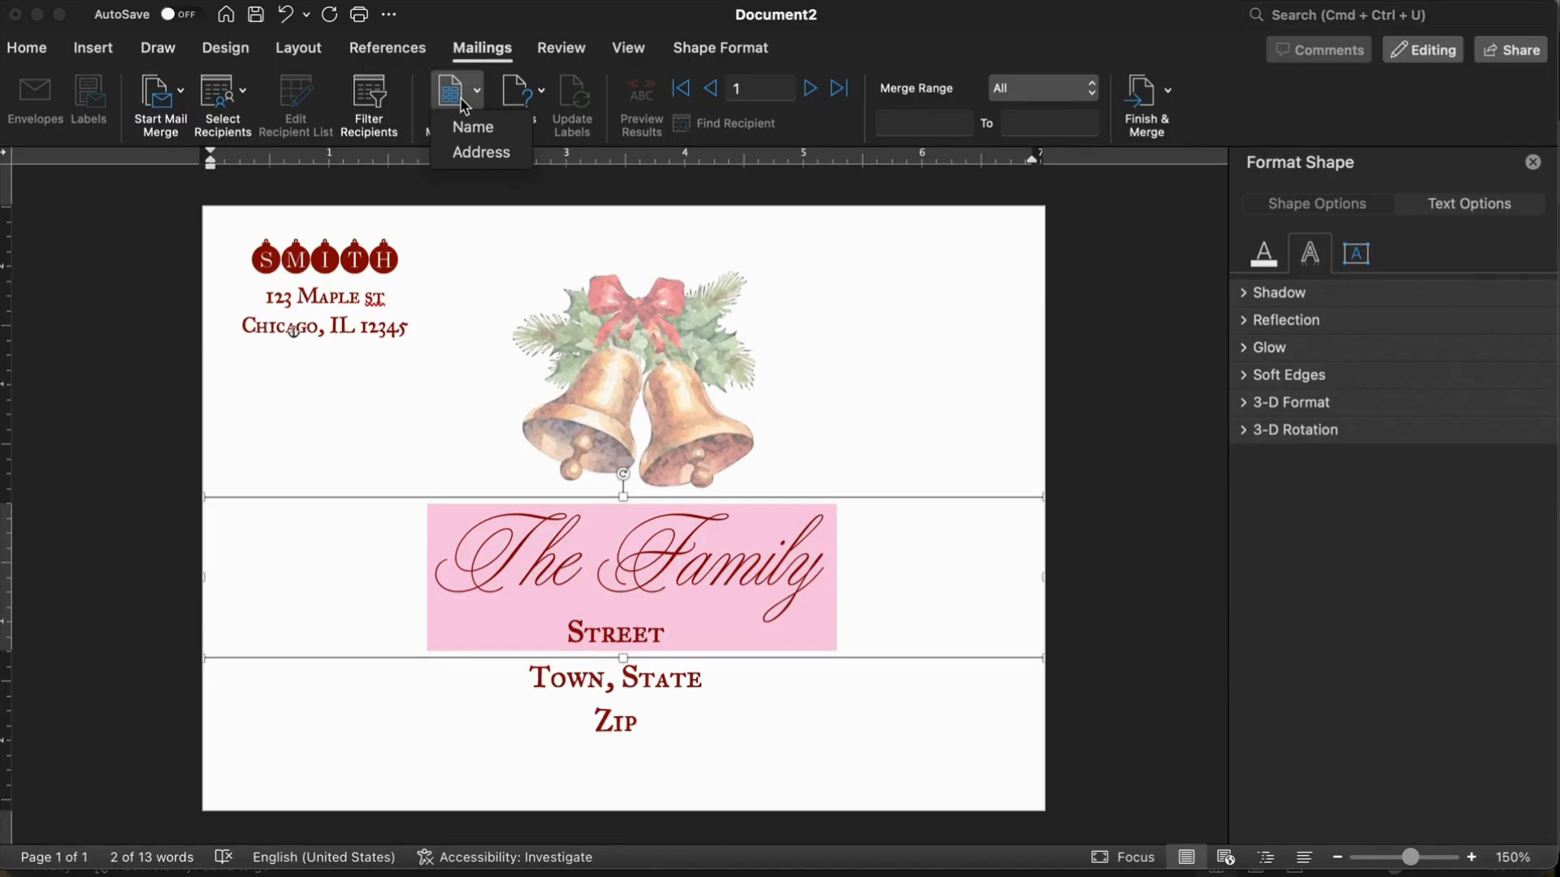
pyautogui.click(465, 109)
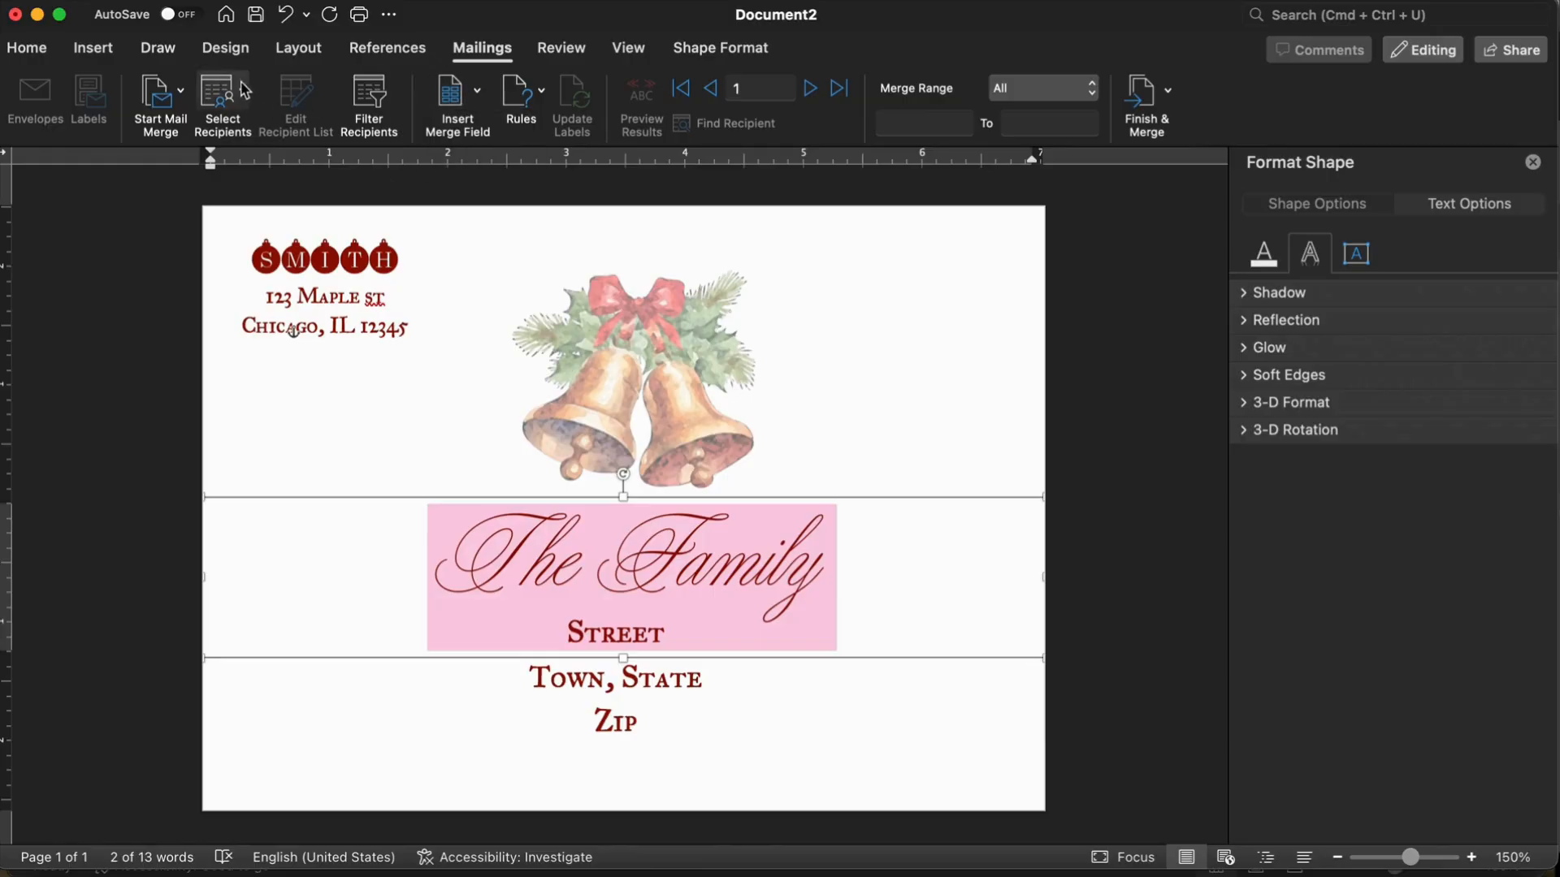
pyautogui.click(479, 96)
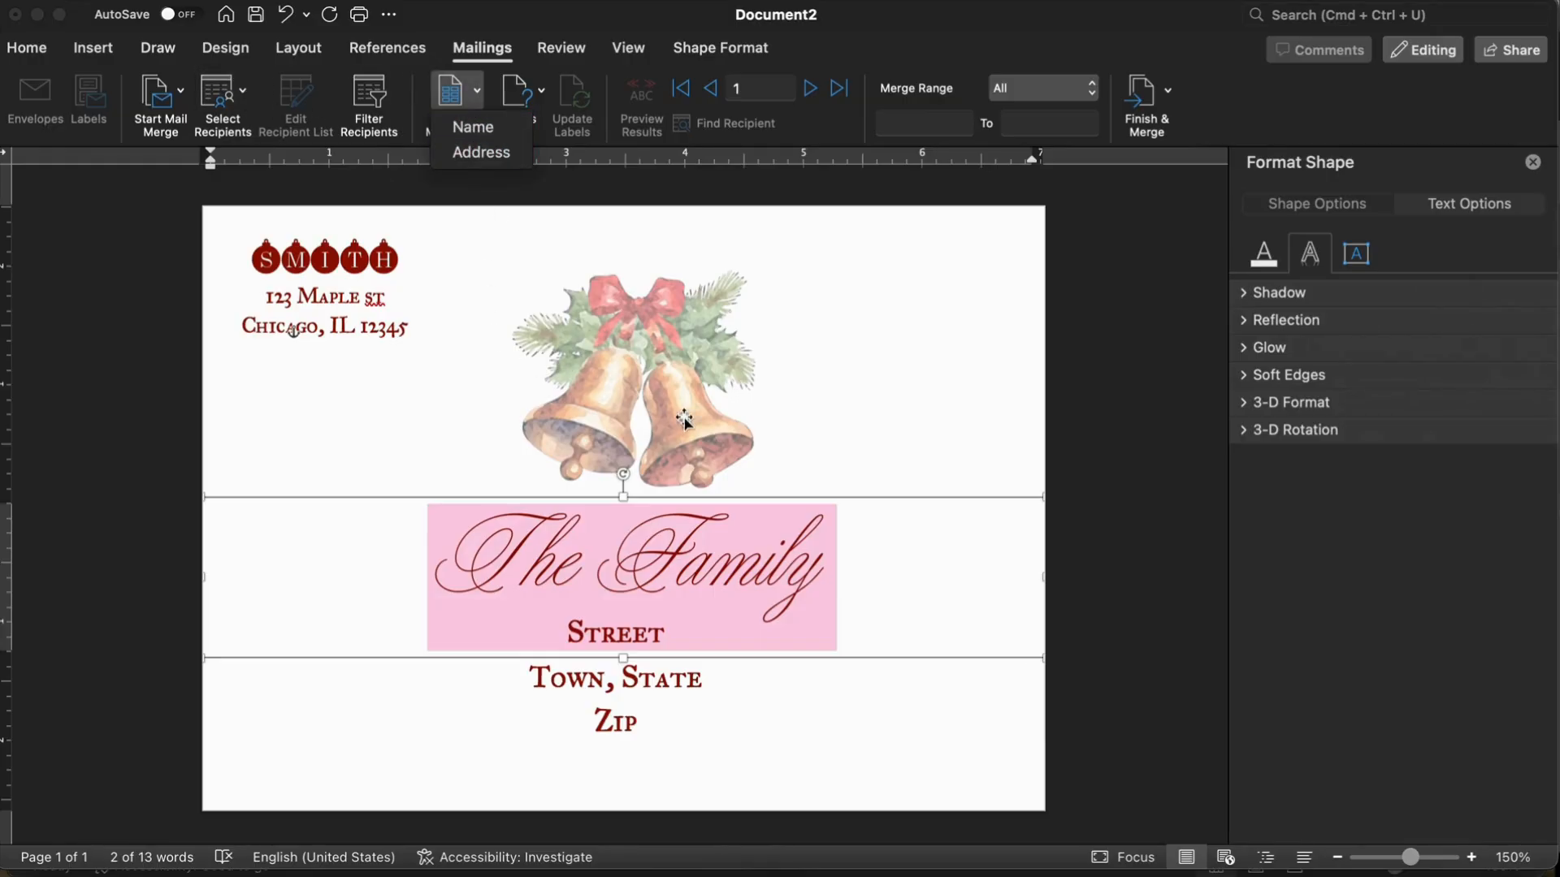
pyautogui.click(480, 96)
# Step: Attach Book2.xlsx from Downloads as the existing mail merge recipient list, opening the Entire Workbook
pyautogui.click(240, 91)
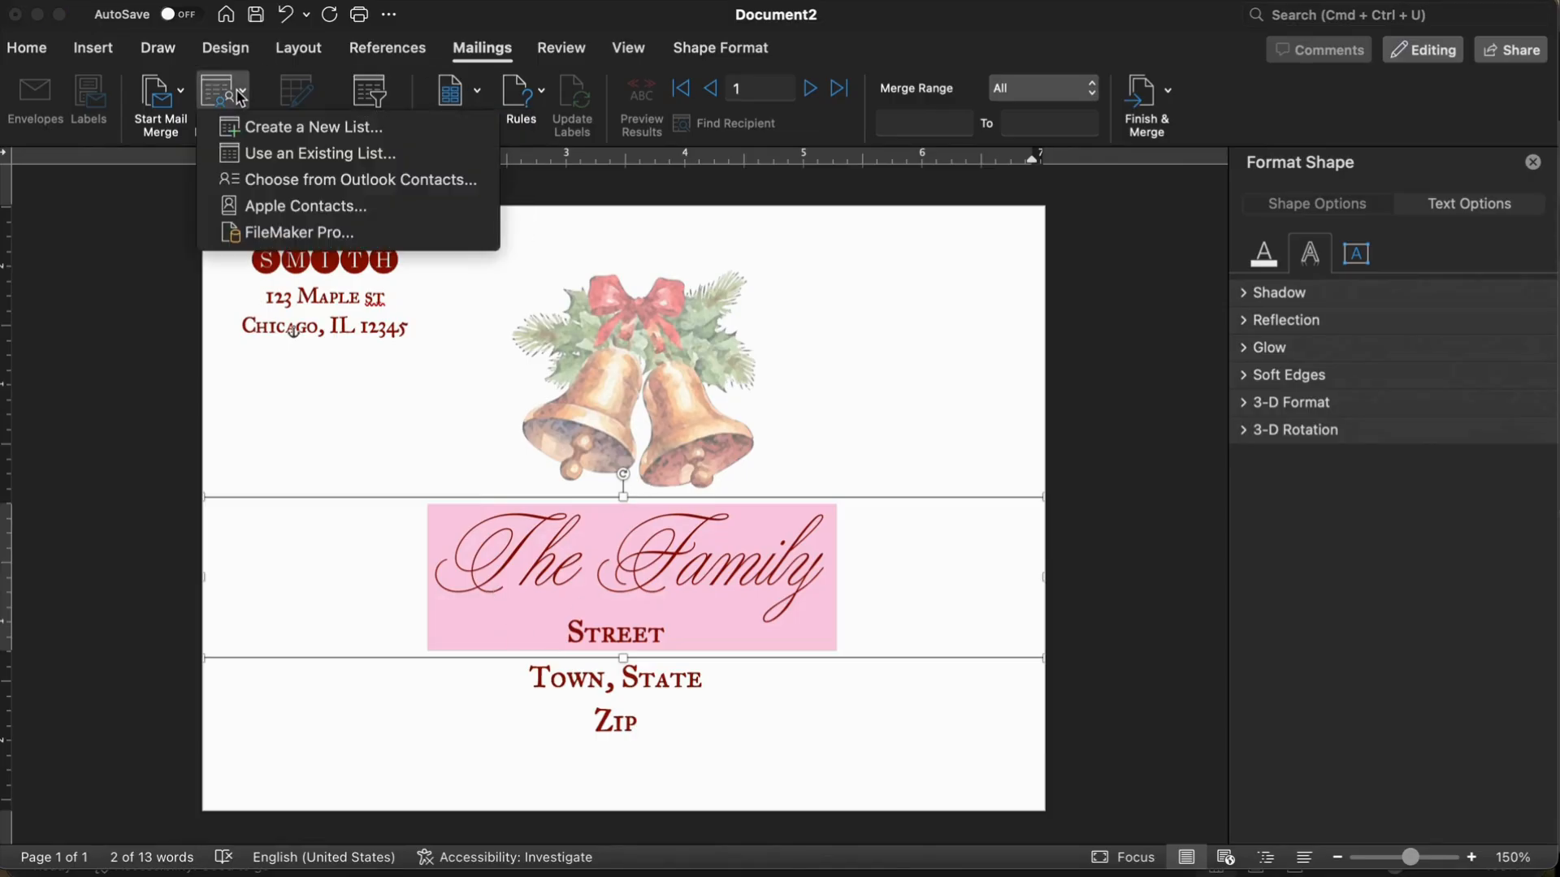
pyautogui.click(277, 152)
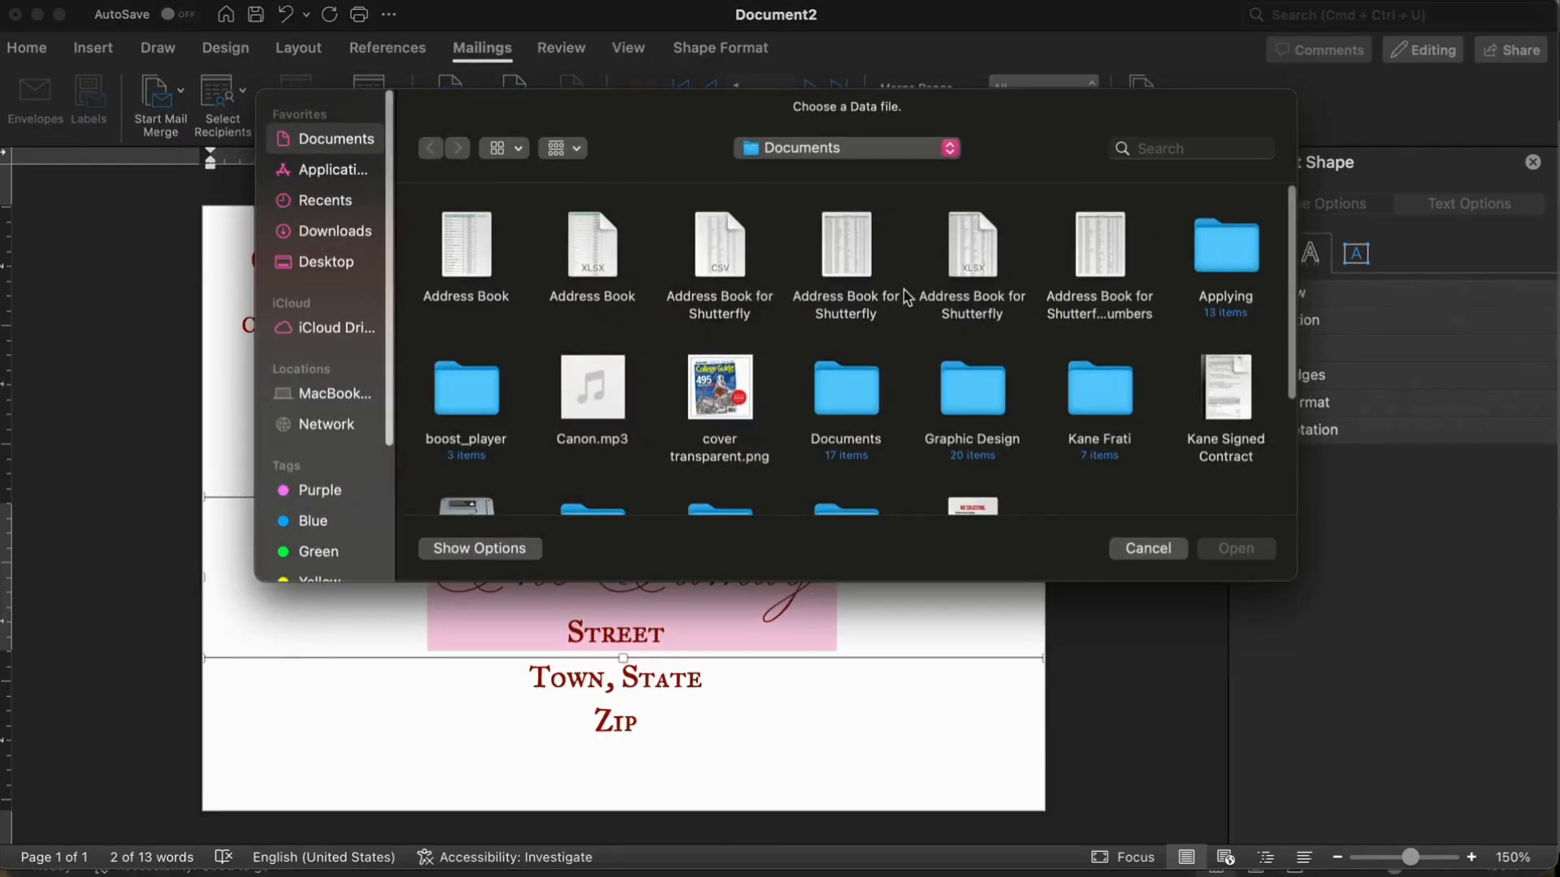
pyautogui.click(333, 232)
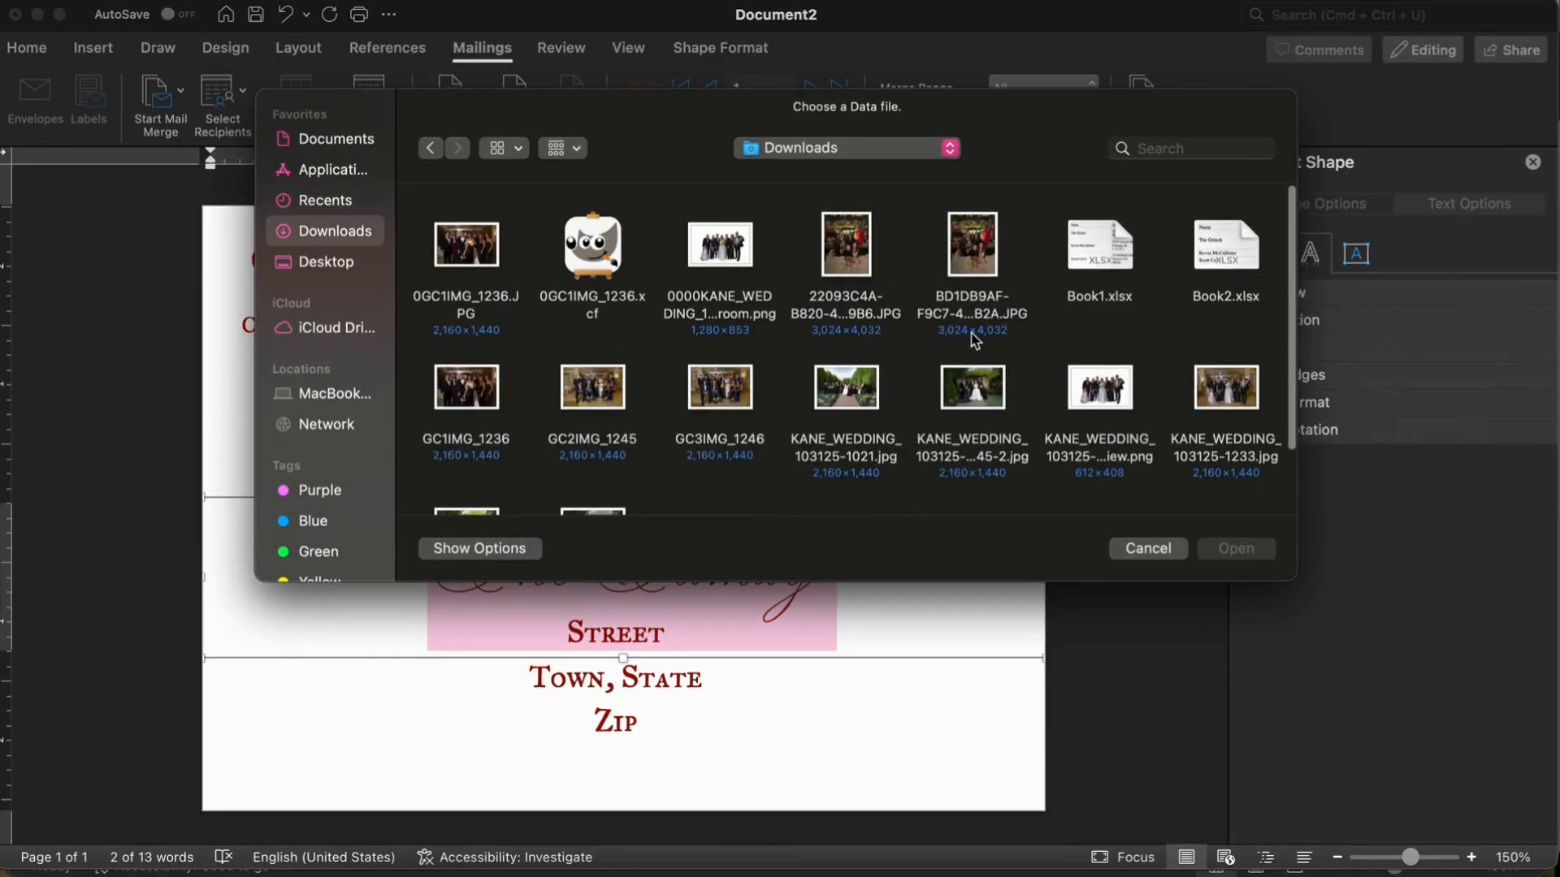
pyautogui.click(1224, 275)
pyautogui.click(1232, 548)
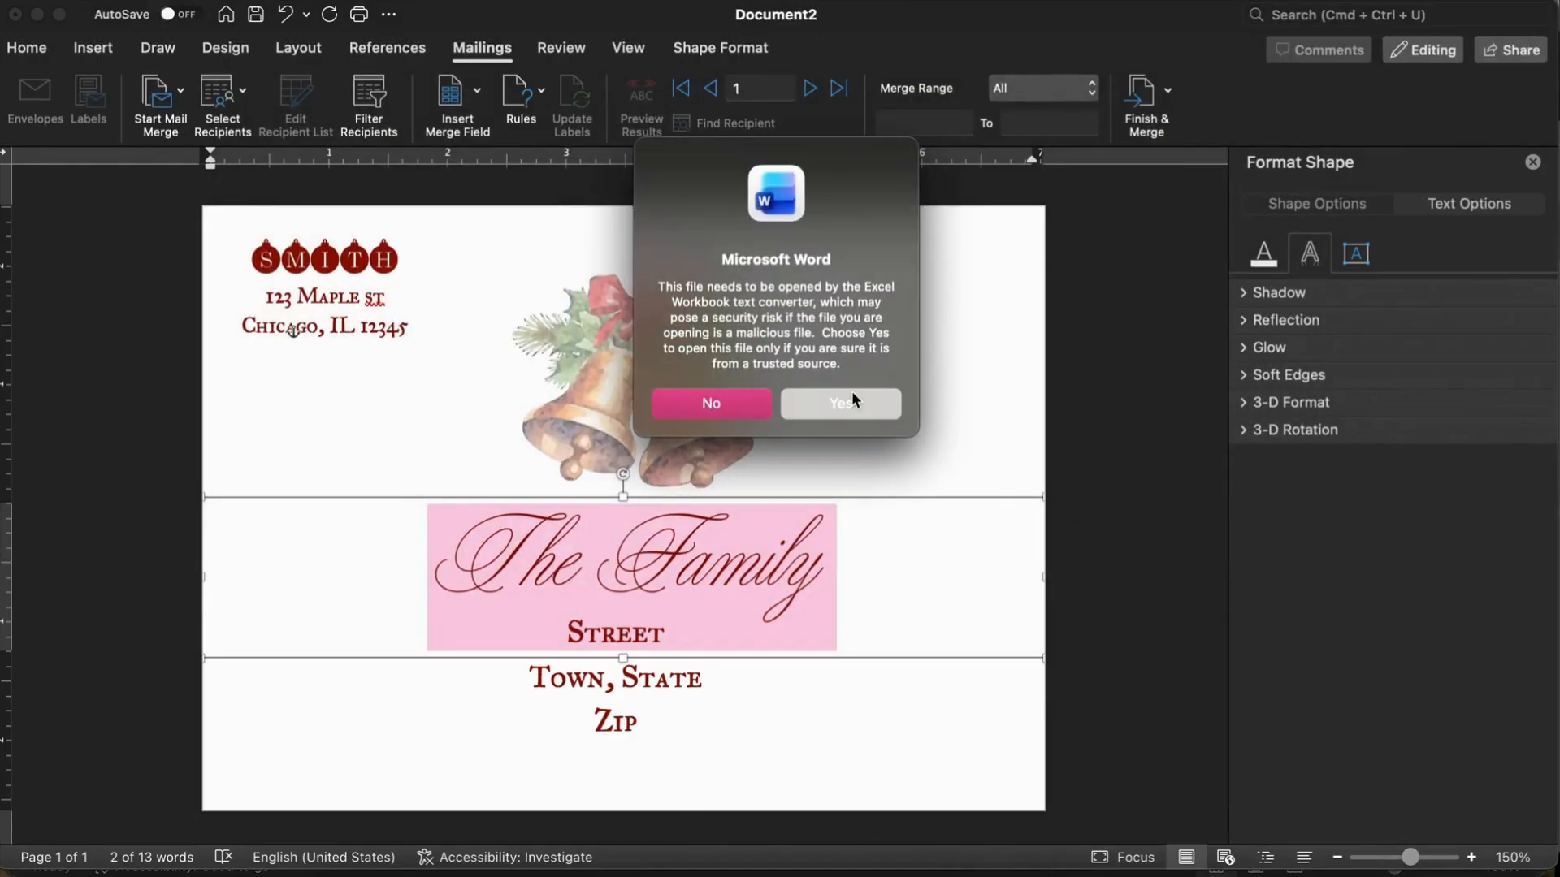
pyautogui.click(851, 392)
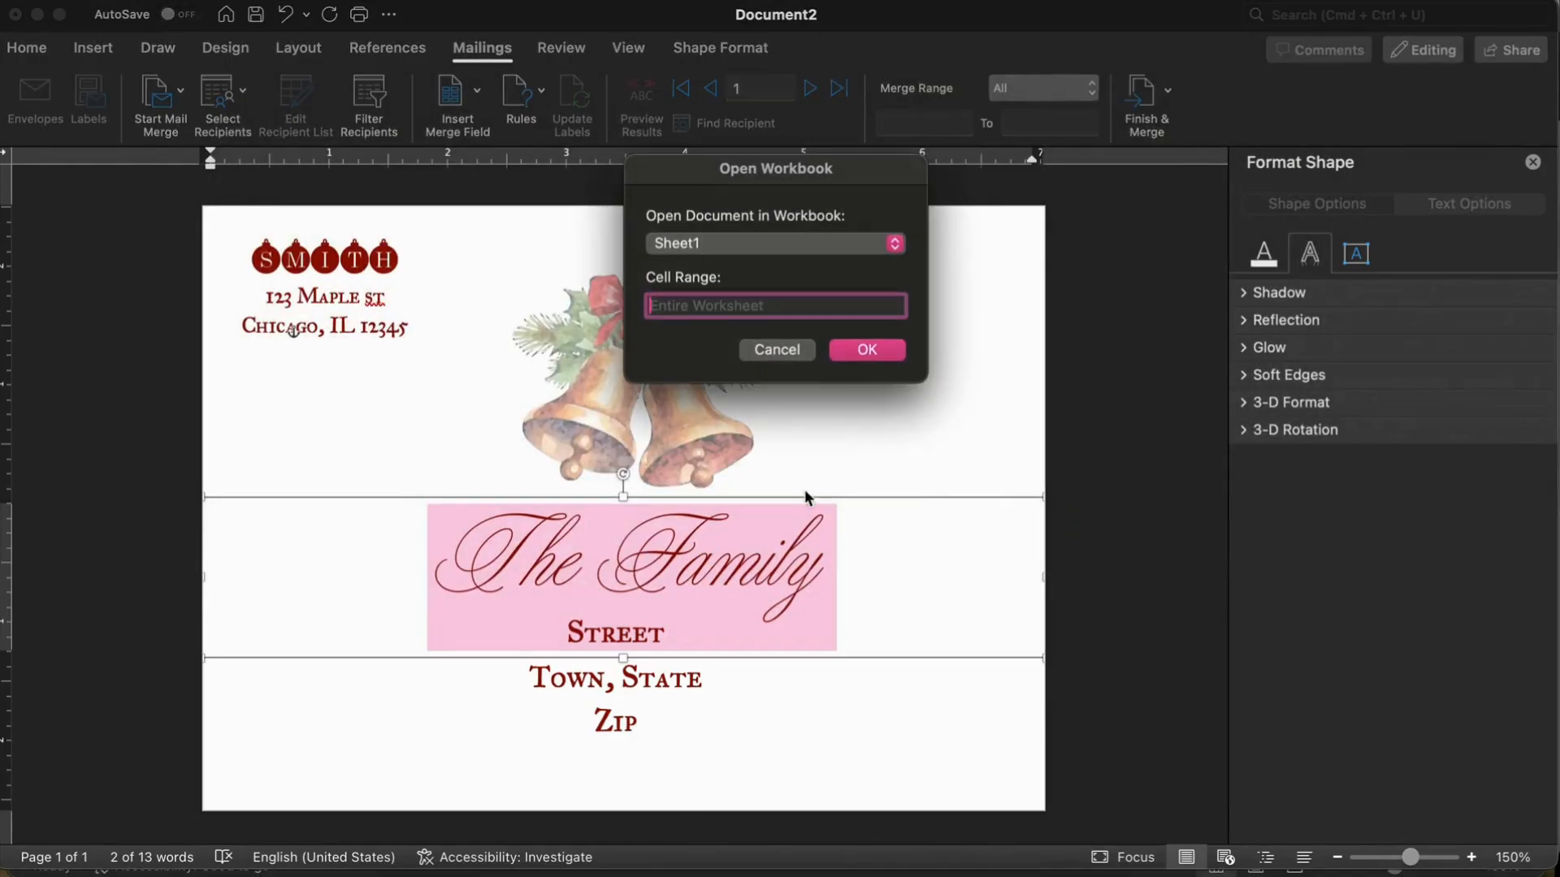
pyautogui.click(806, 246)
pyautogui.click(766, 221)
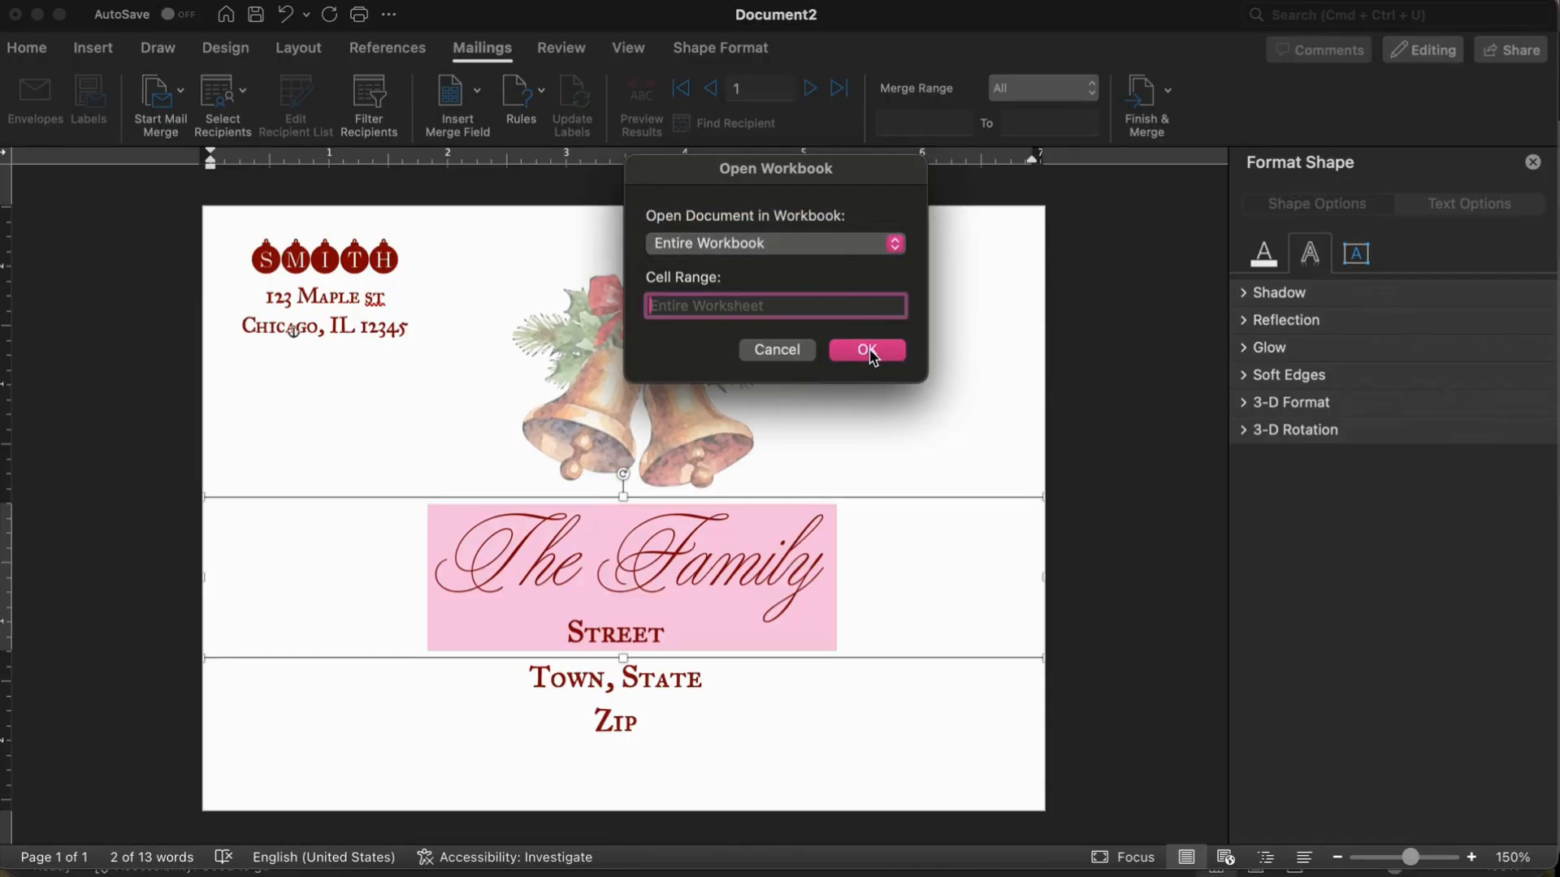
pyautogui.click(868, 350)
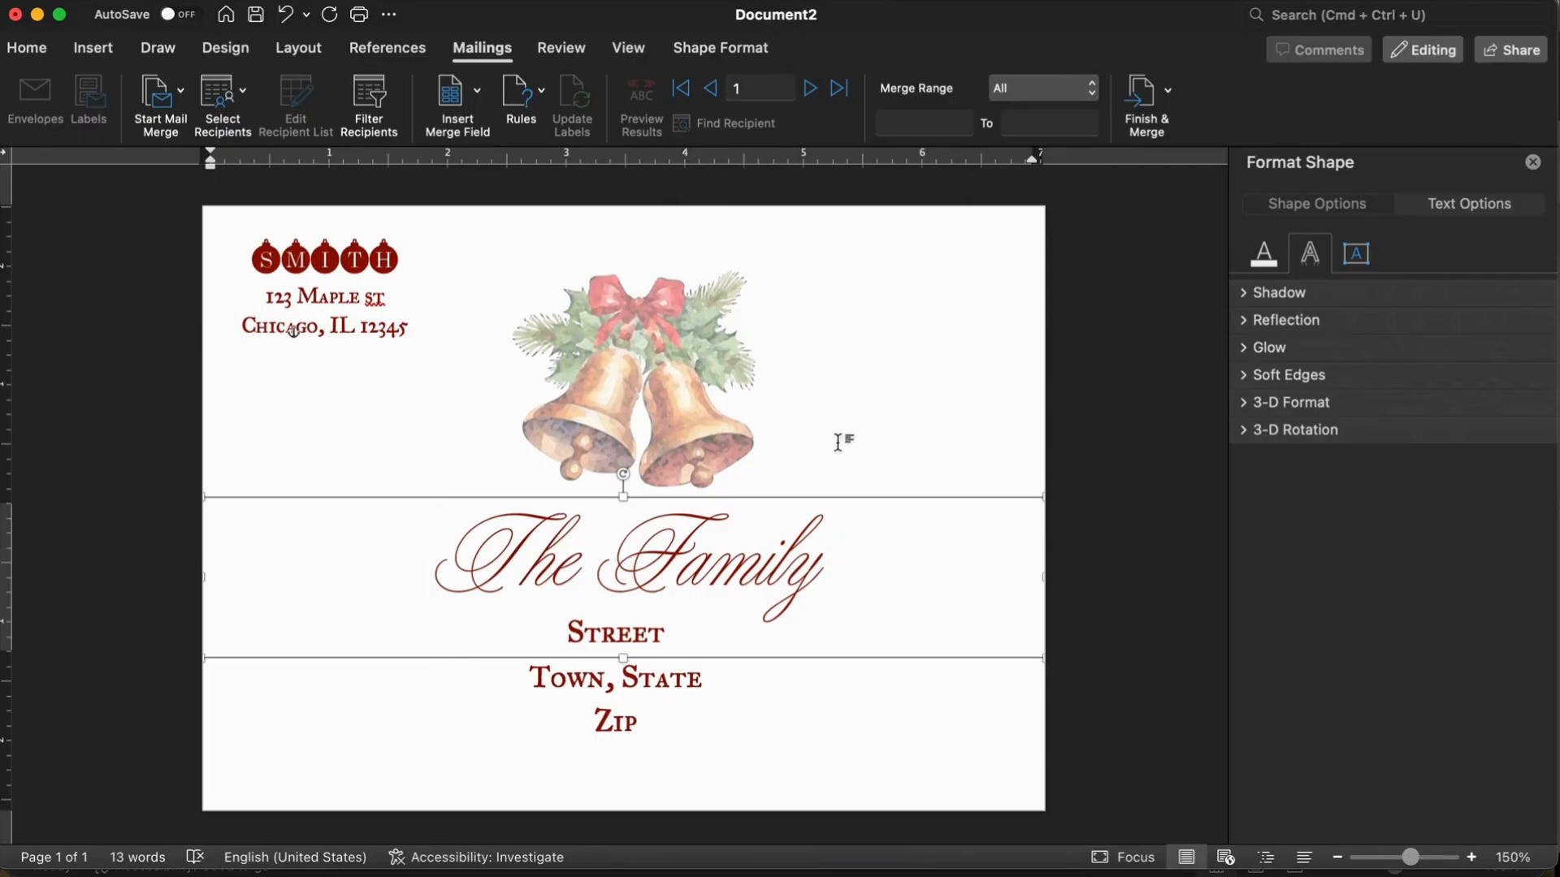
# Step: Replace the "The Family" text with the Name merge field
pyautogui.click(469, 108)
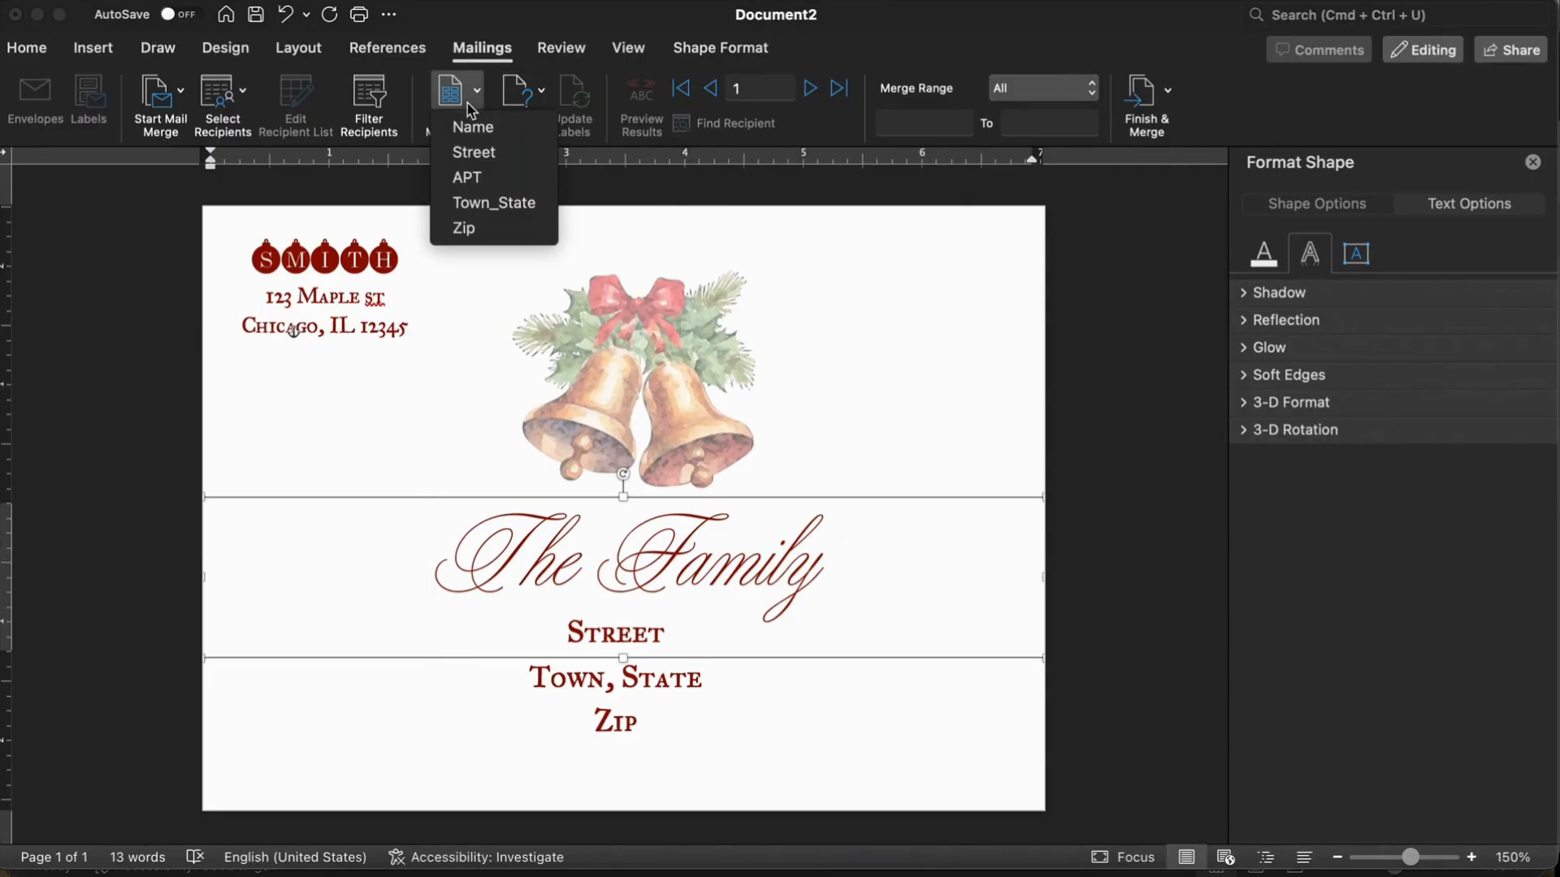
pyautogui.click(713, 563)
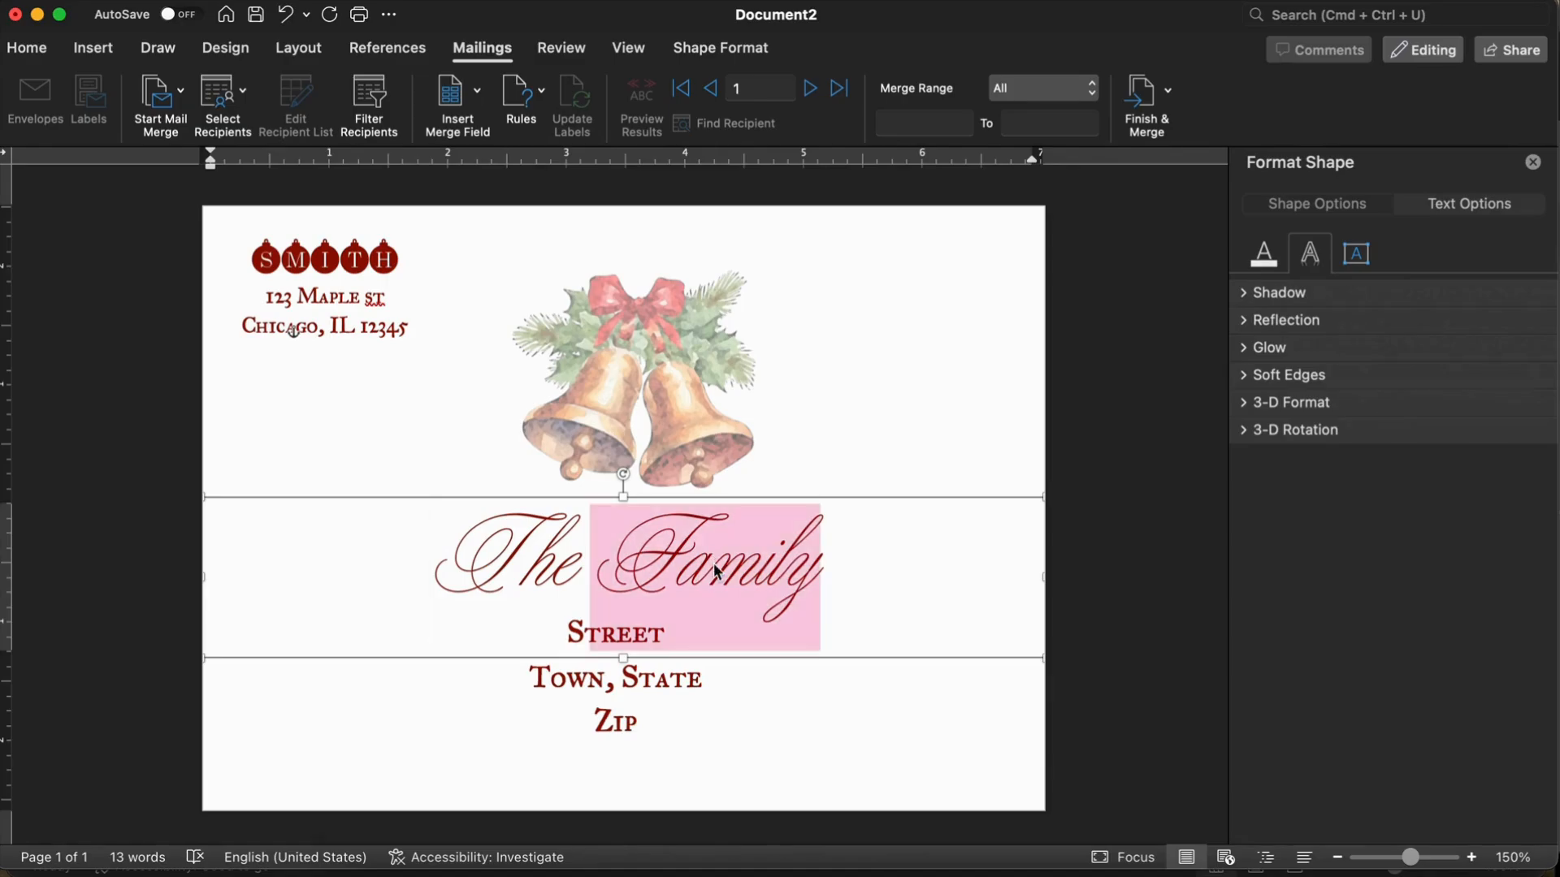
pyautogui.moveTo(844, 582); pyautogui.dragTo(428, 626)
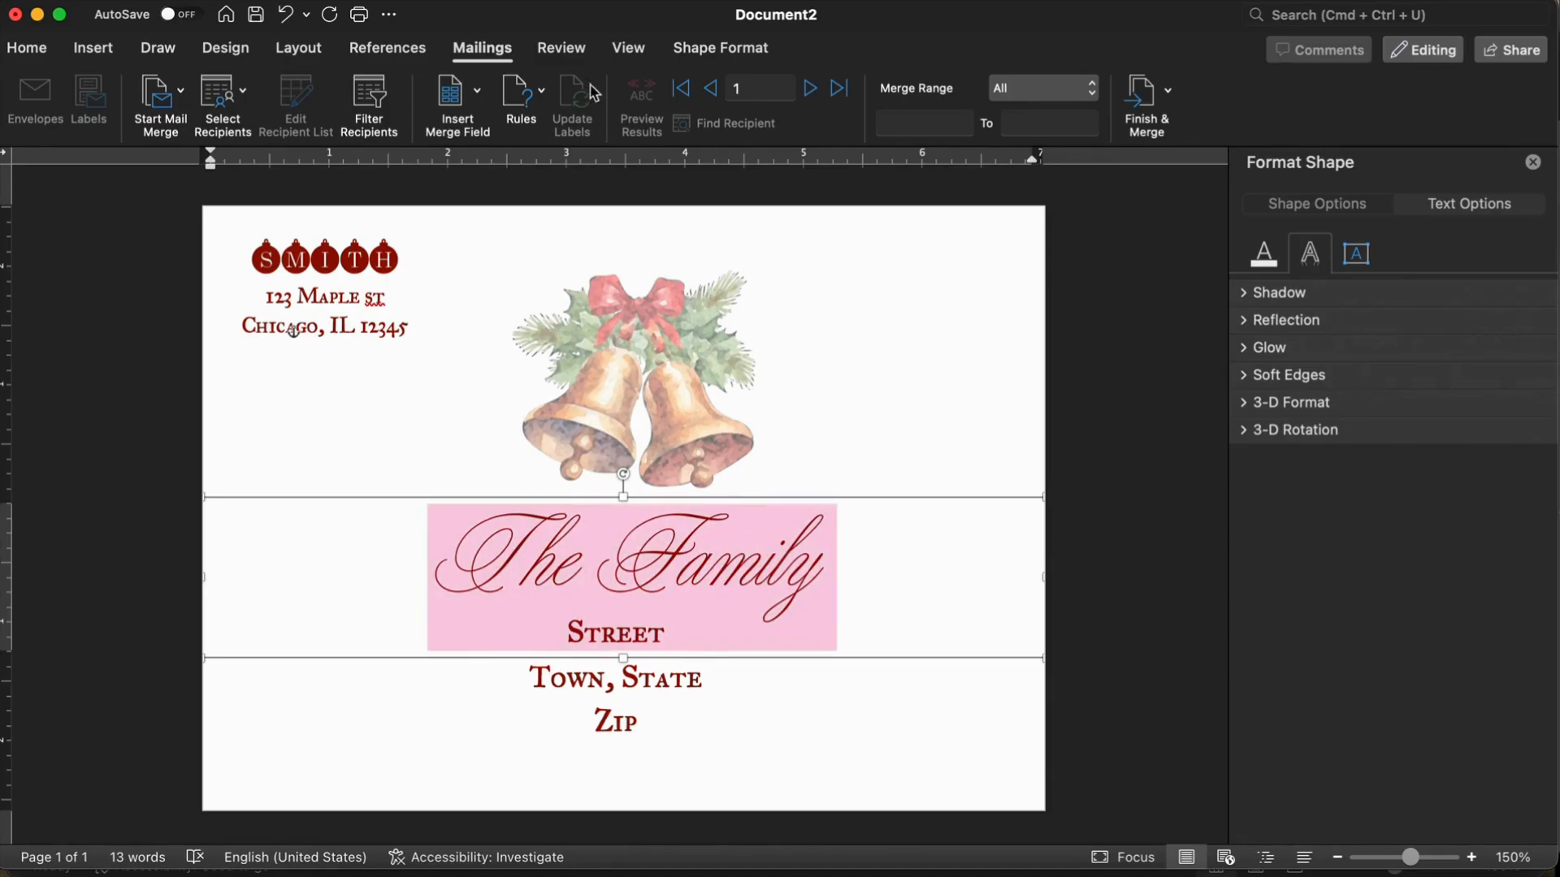
pyautogui.click(470, 93)
pyautogui.click(475, 127)
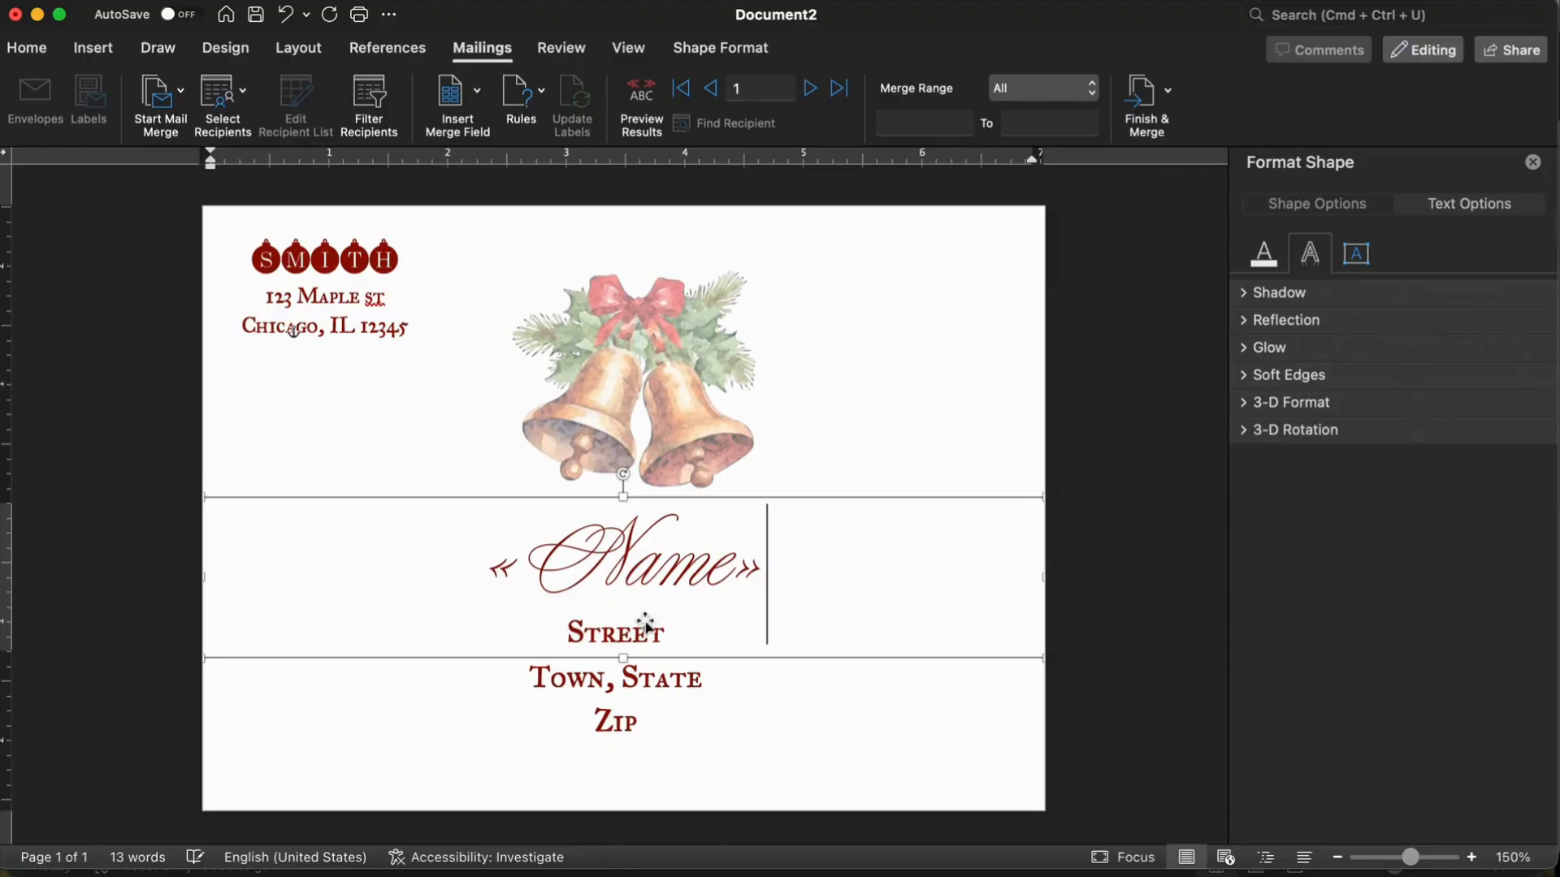
# Step: Replace the "Street" placeholder line with the Street merge field, followed by a space and a comma
pyautogui.click(658, 716)
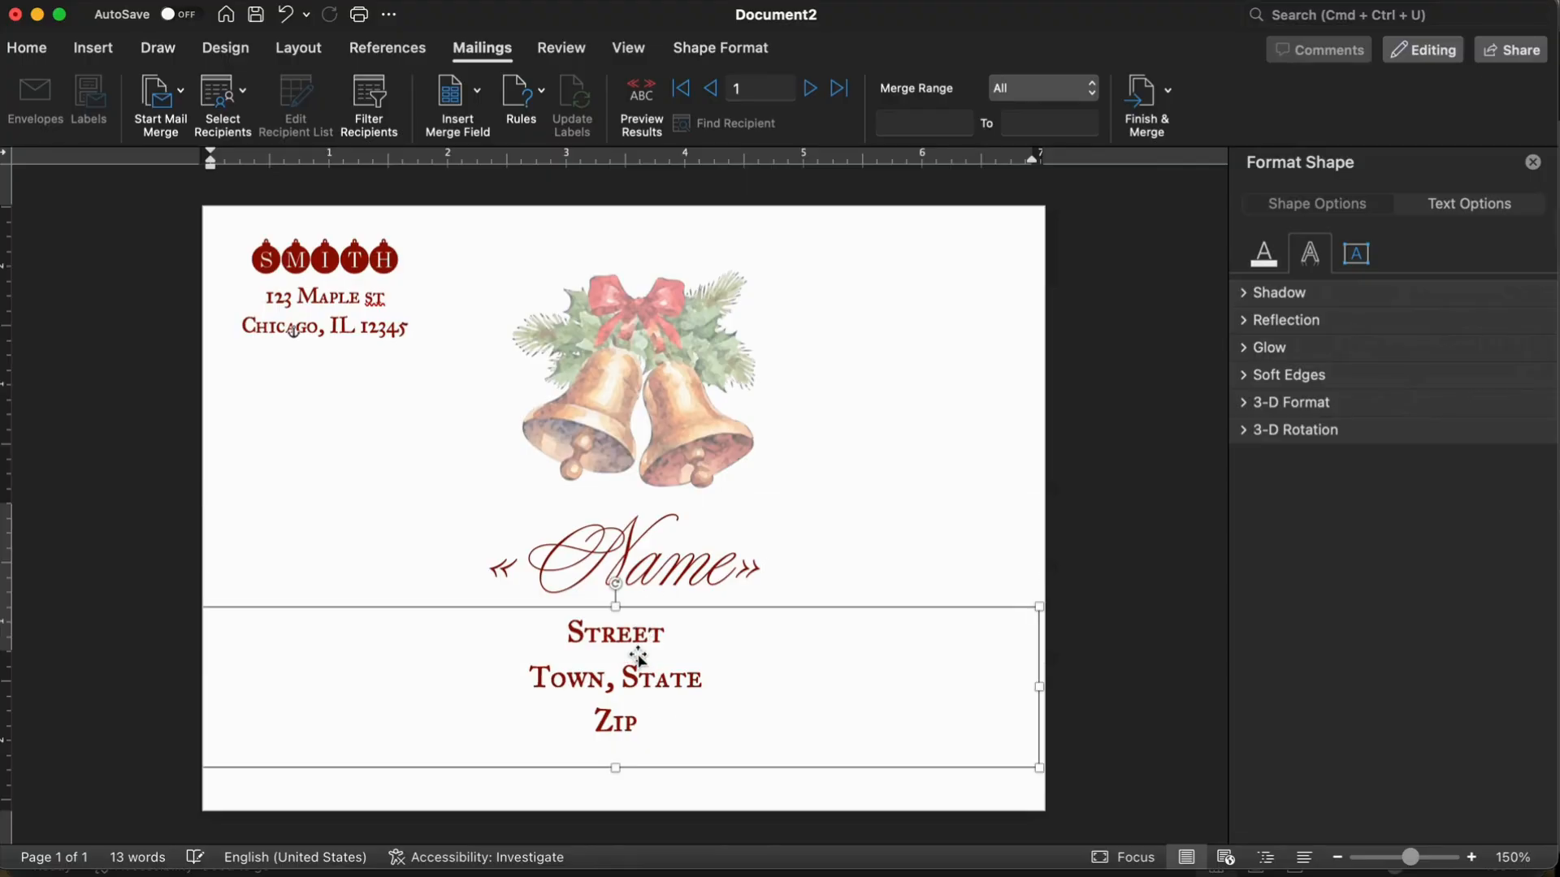
pyautogui.click(567, 633)
pyautogui.moveTo(566, 634); pyautogui.dragTo(713, 629)
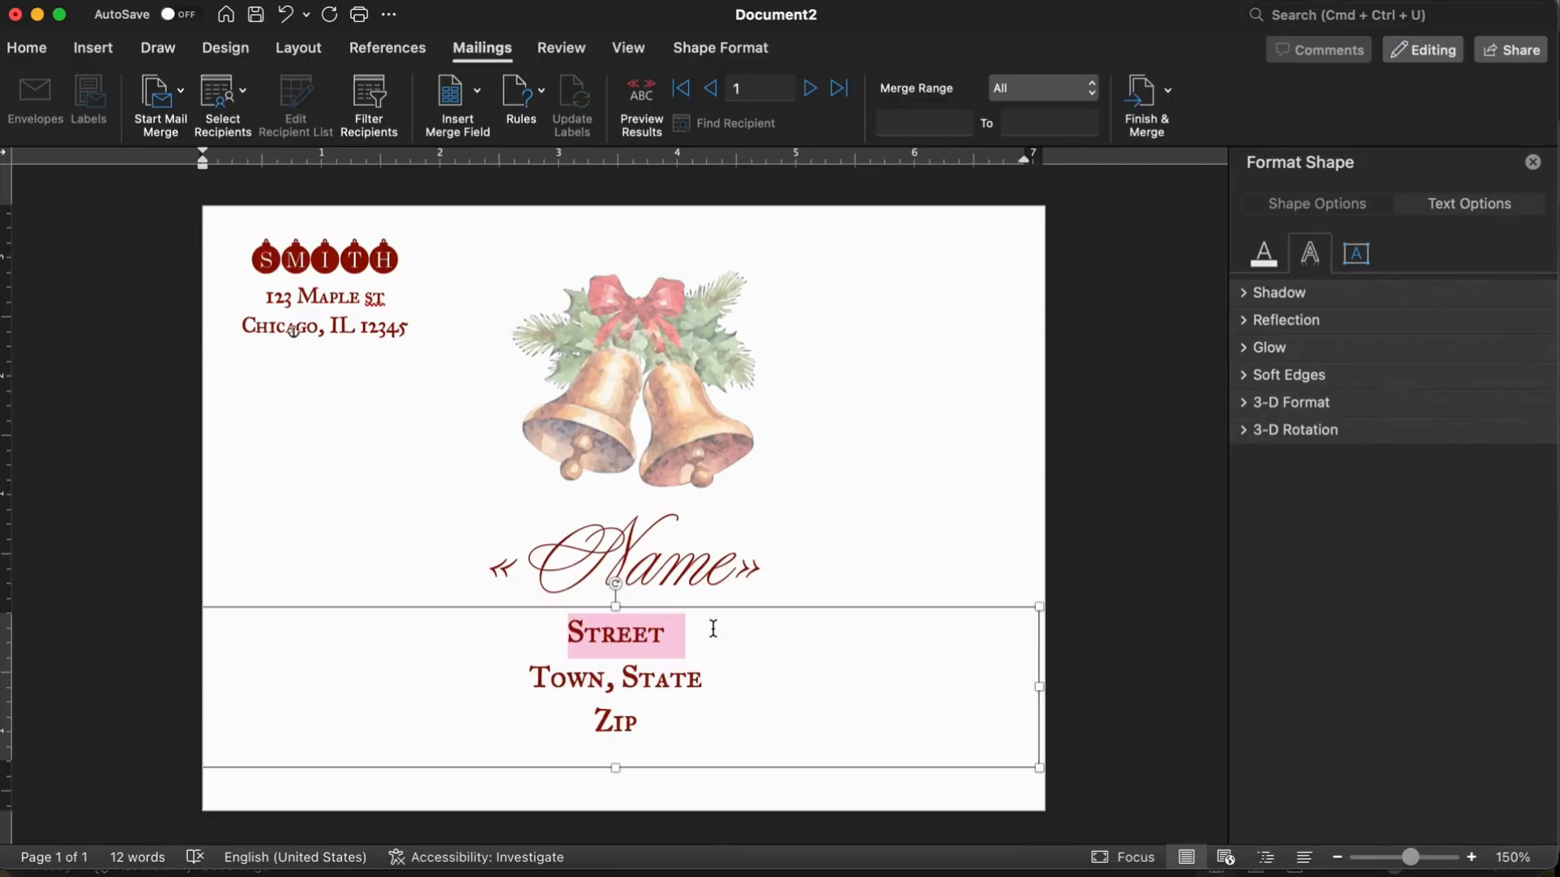
pyautogui.click(477, 90)
pyautogui.click(483, 152)
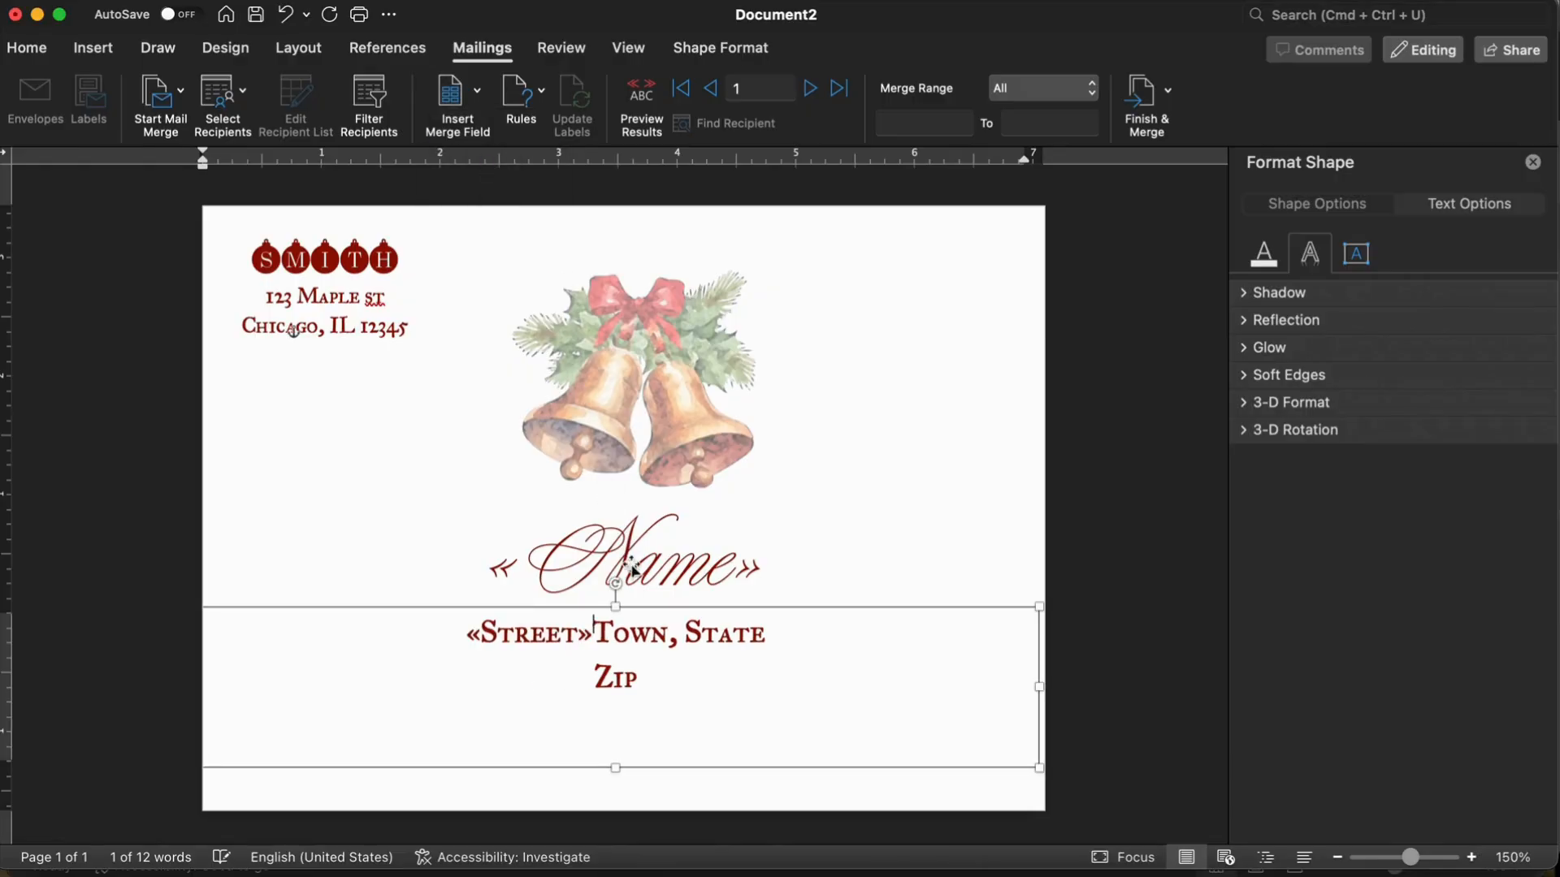
pyautogui.write(',')
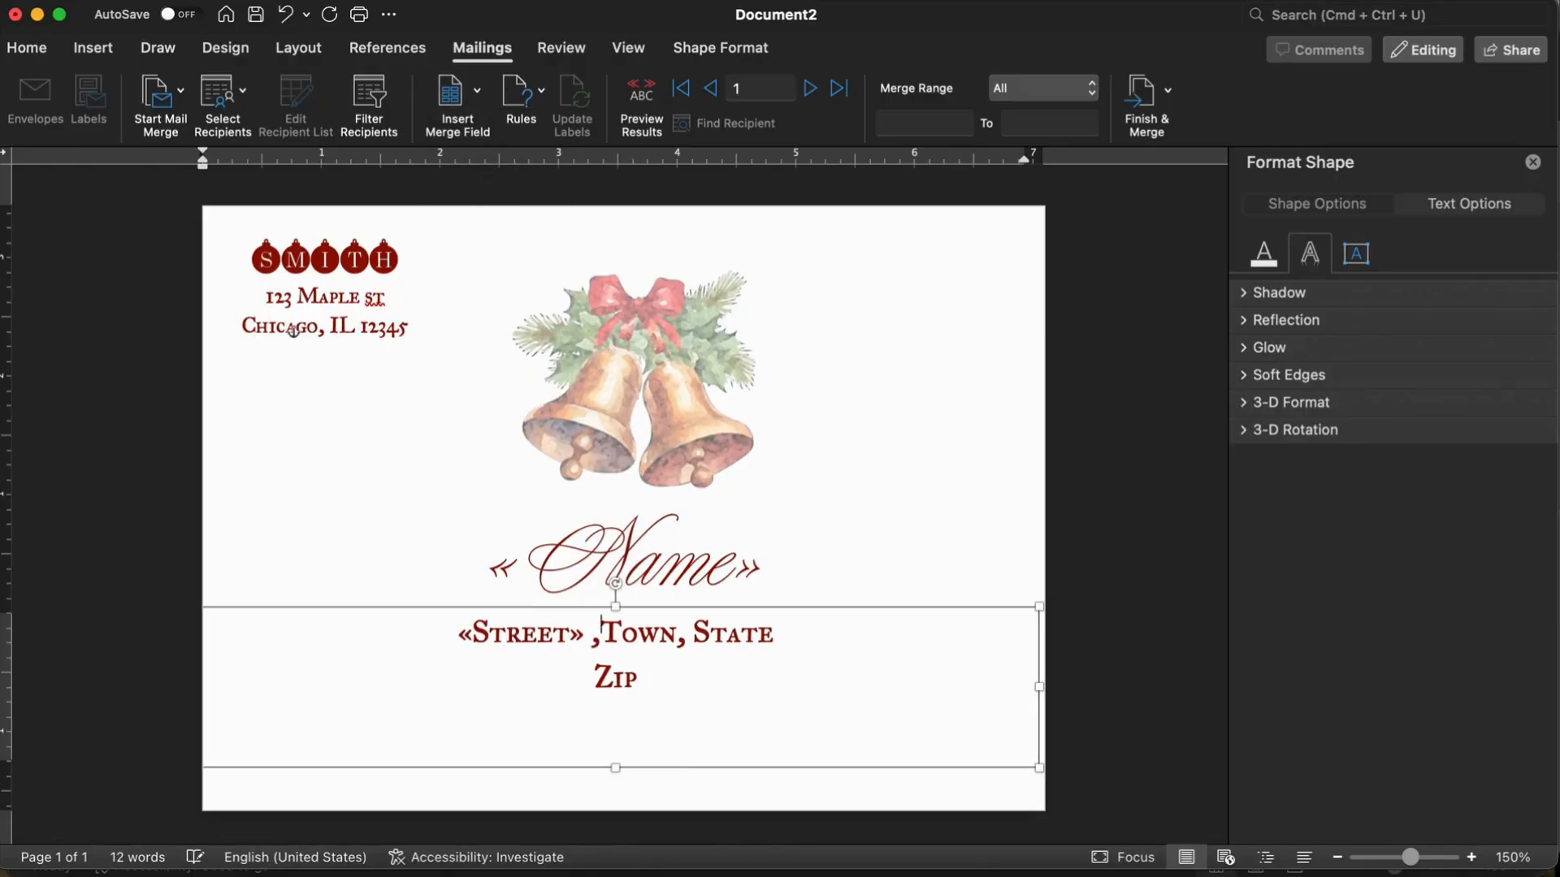
# Step: Replace the word "Town" with the Town_State merge field and delete the leftover word "State" after it
pyautogui.moveTo(611, 633); pyautogui.dragTo(677, 637)
pyautogui.click(479, 92)
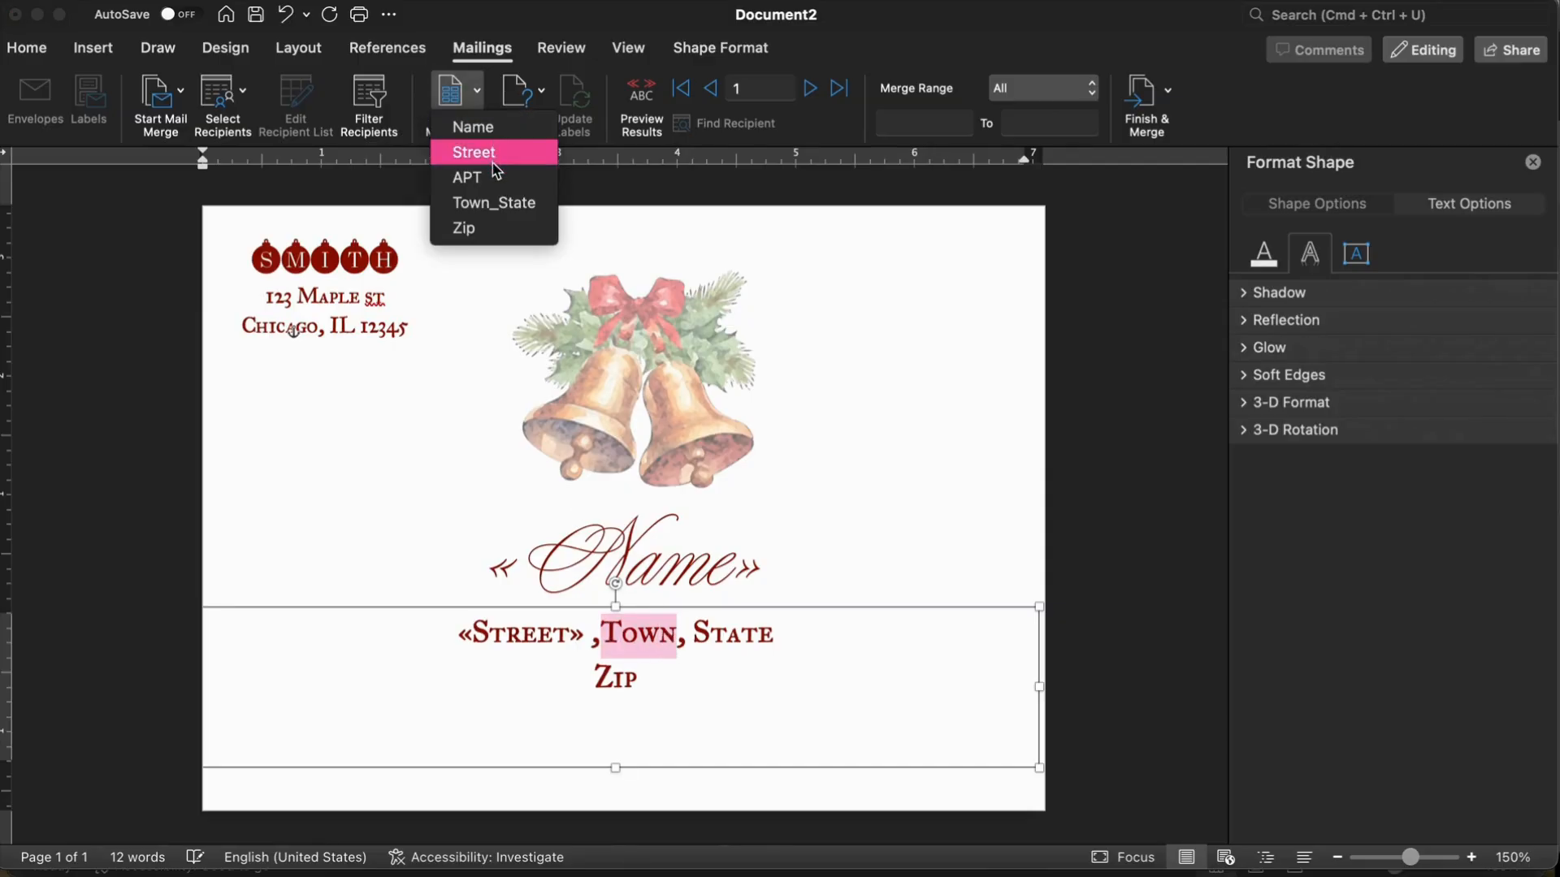
pyautogui.click(492, 202)
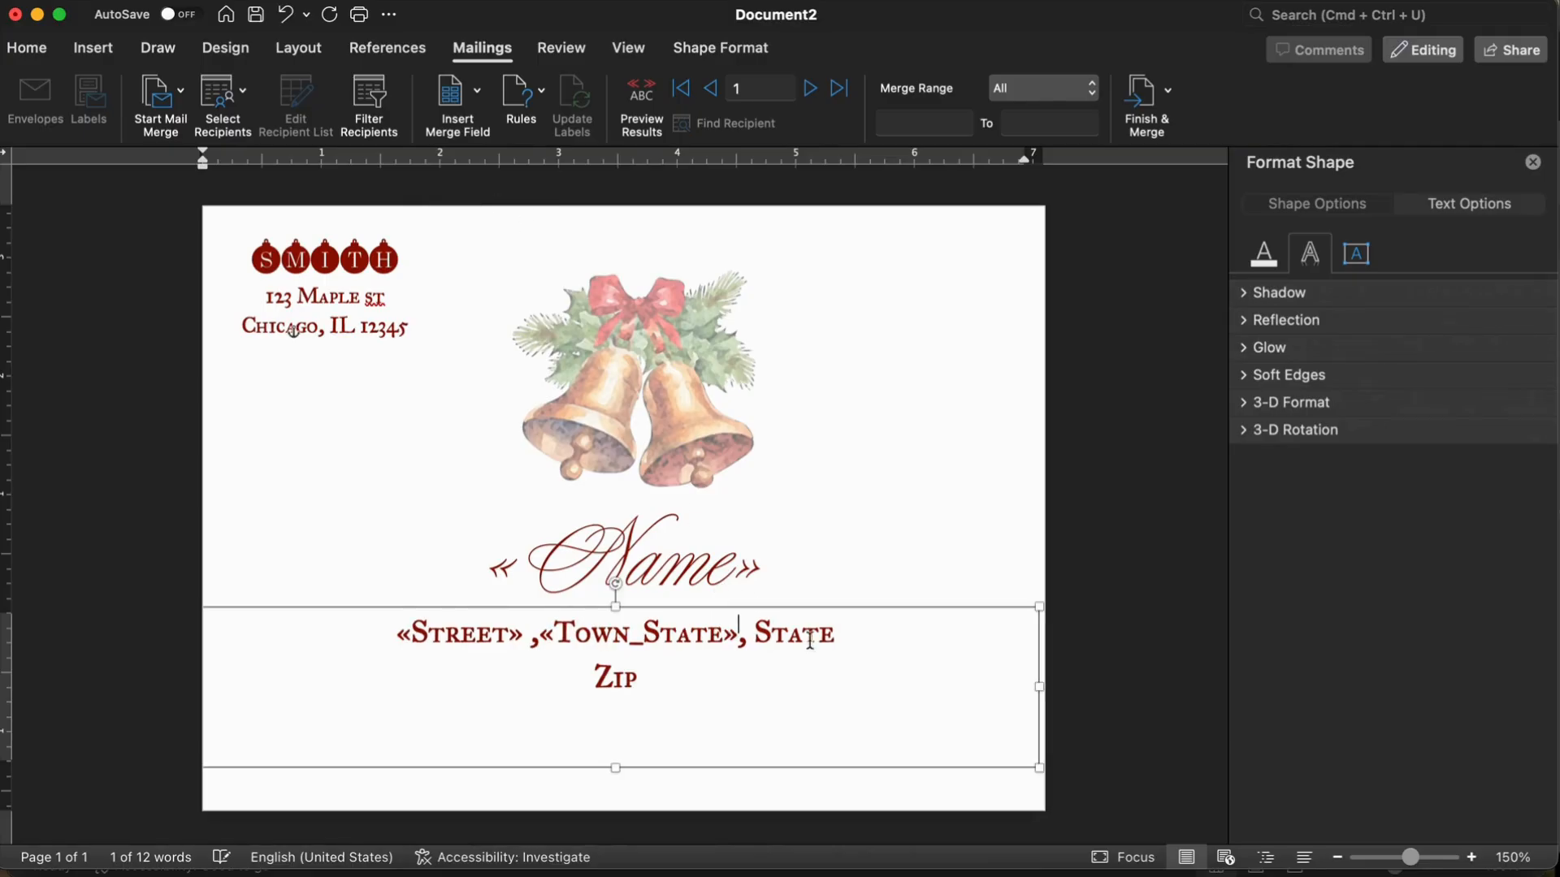
pyautogui.moveTo(844, 631); pyautogui.dragTo(753, 634)
pyautogui.press('BackSpace')
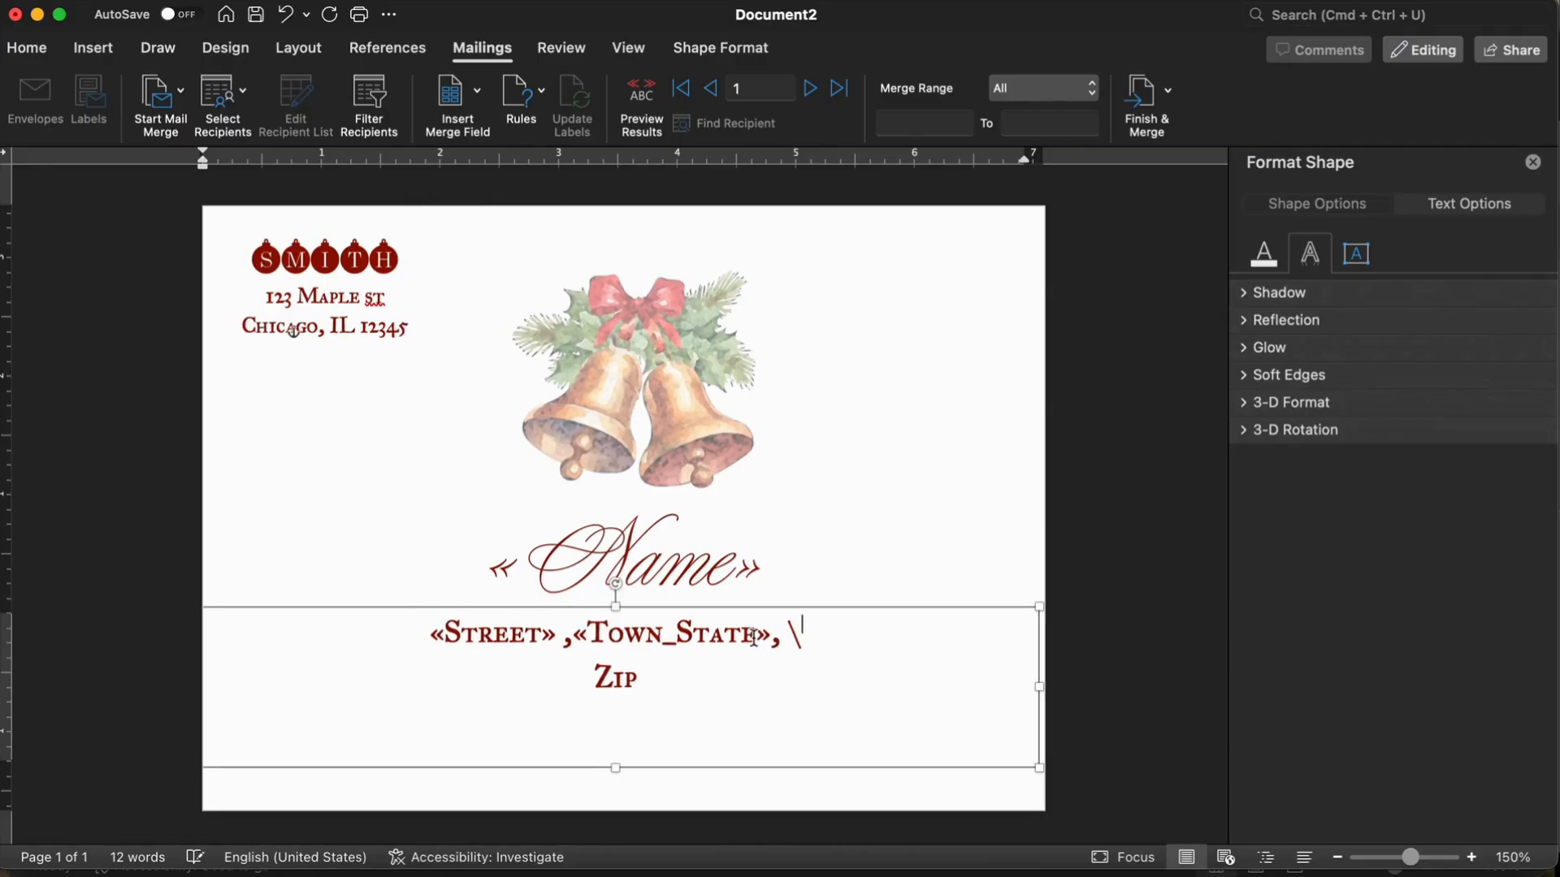
pyautogui.press('BackSpace')
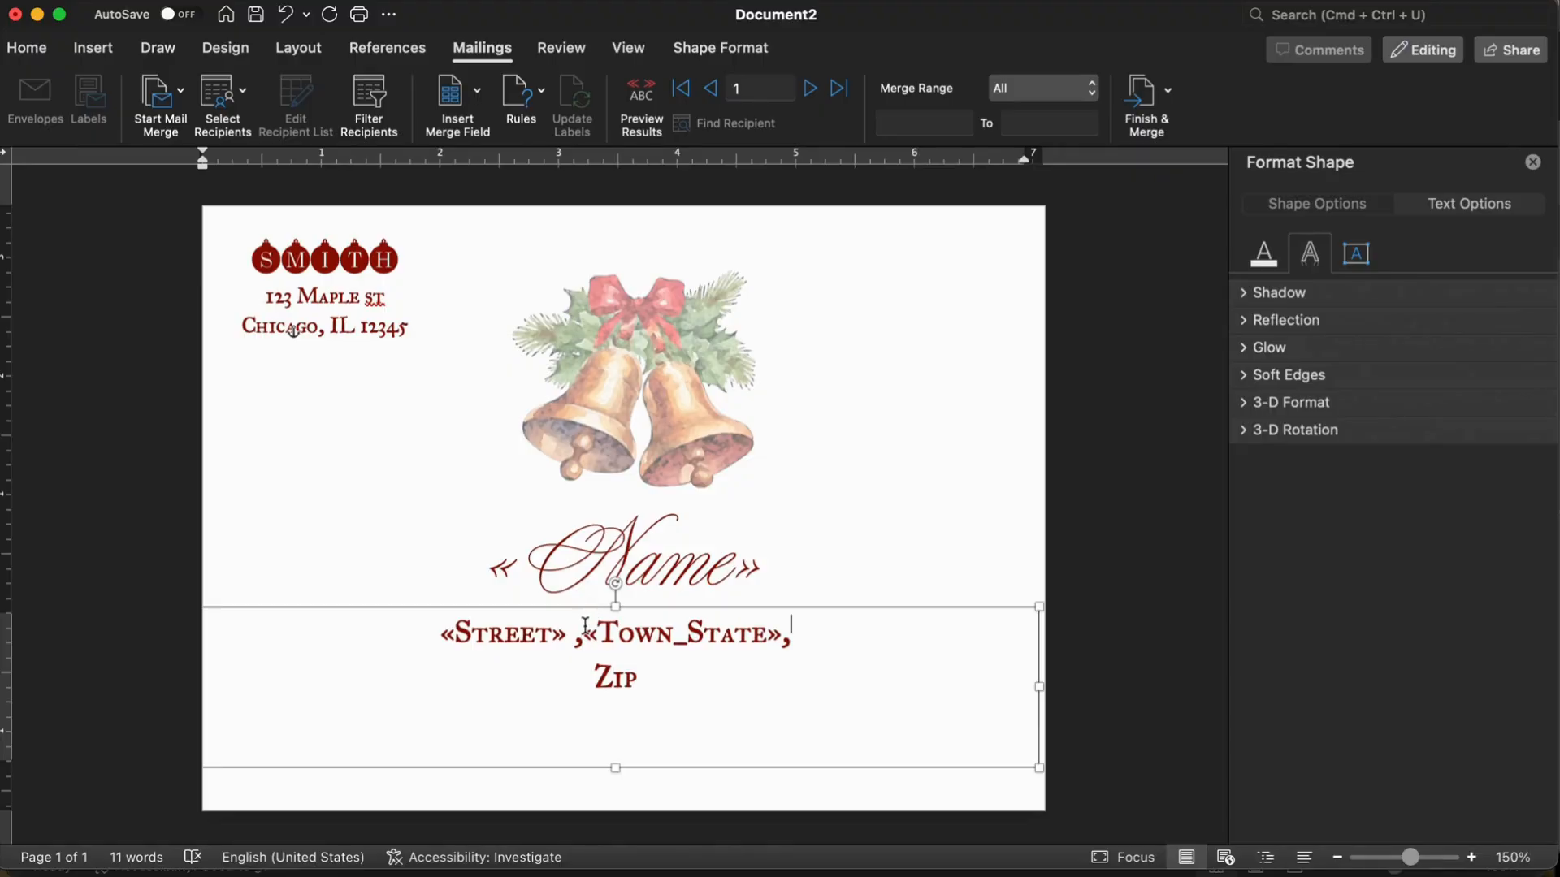
# Step: Move the comma and the Town_State field to a new centered line below the Street field
pyautogui.click(585, 626)
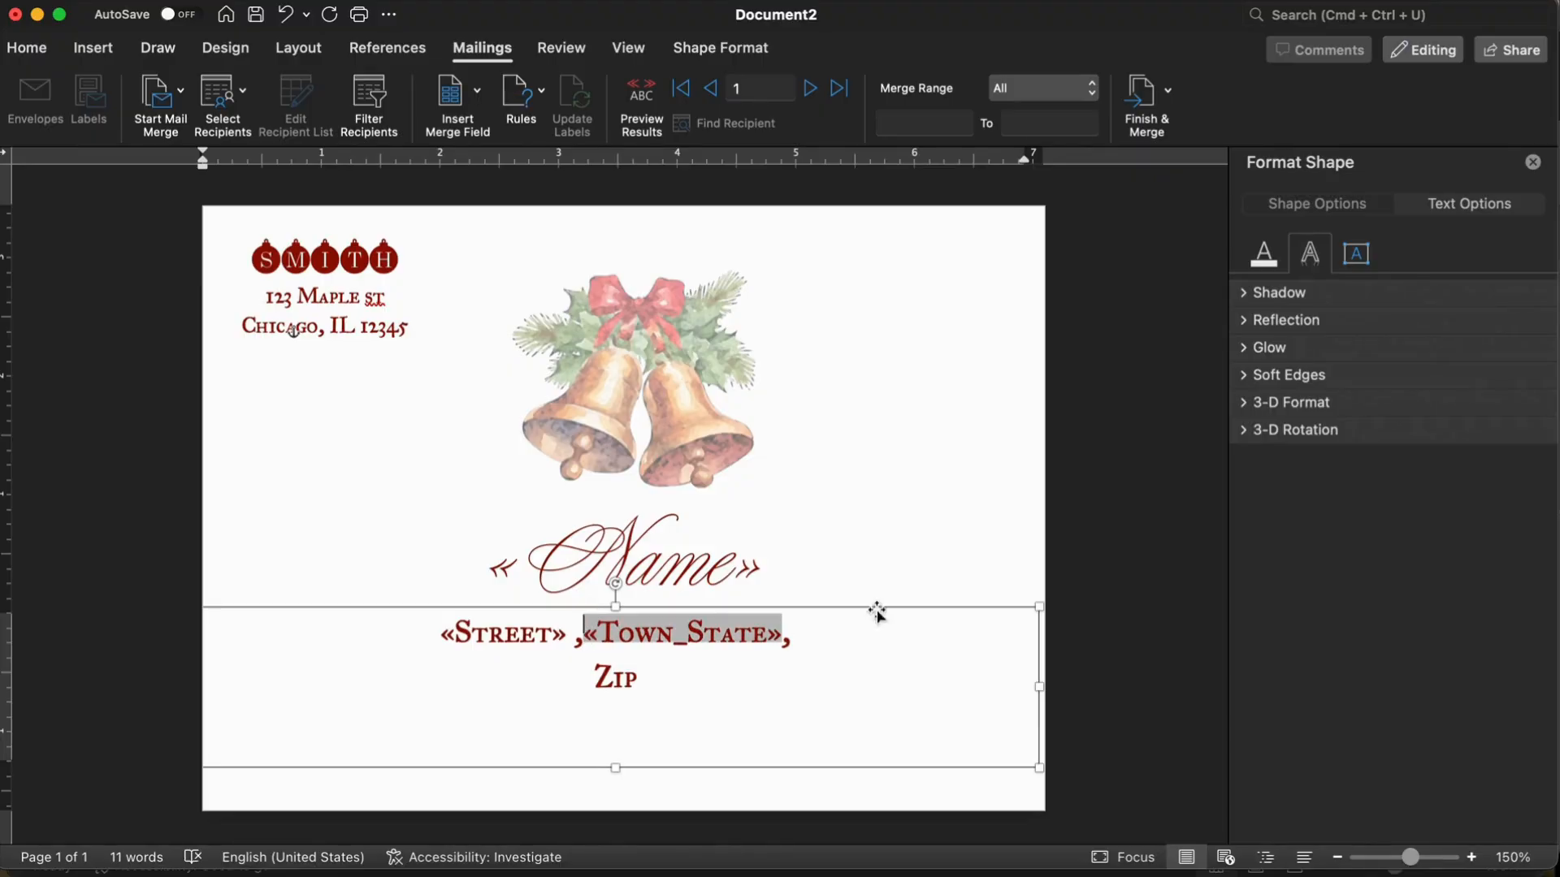
pyautogui.press('Return')
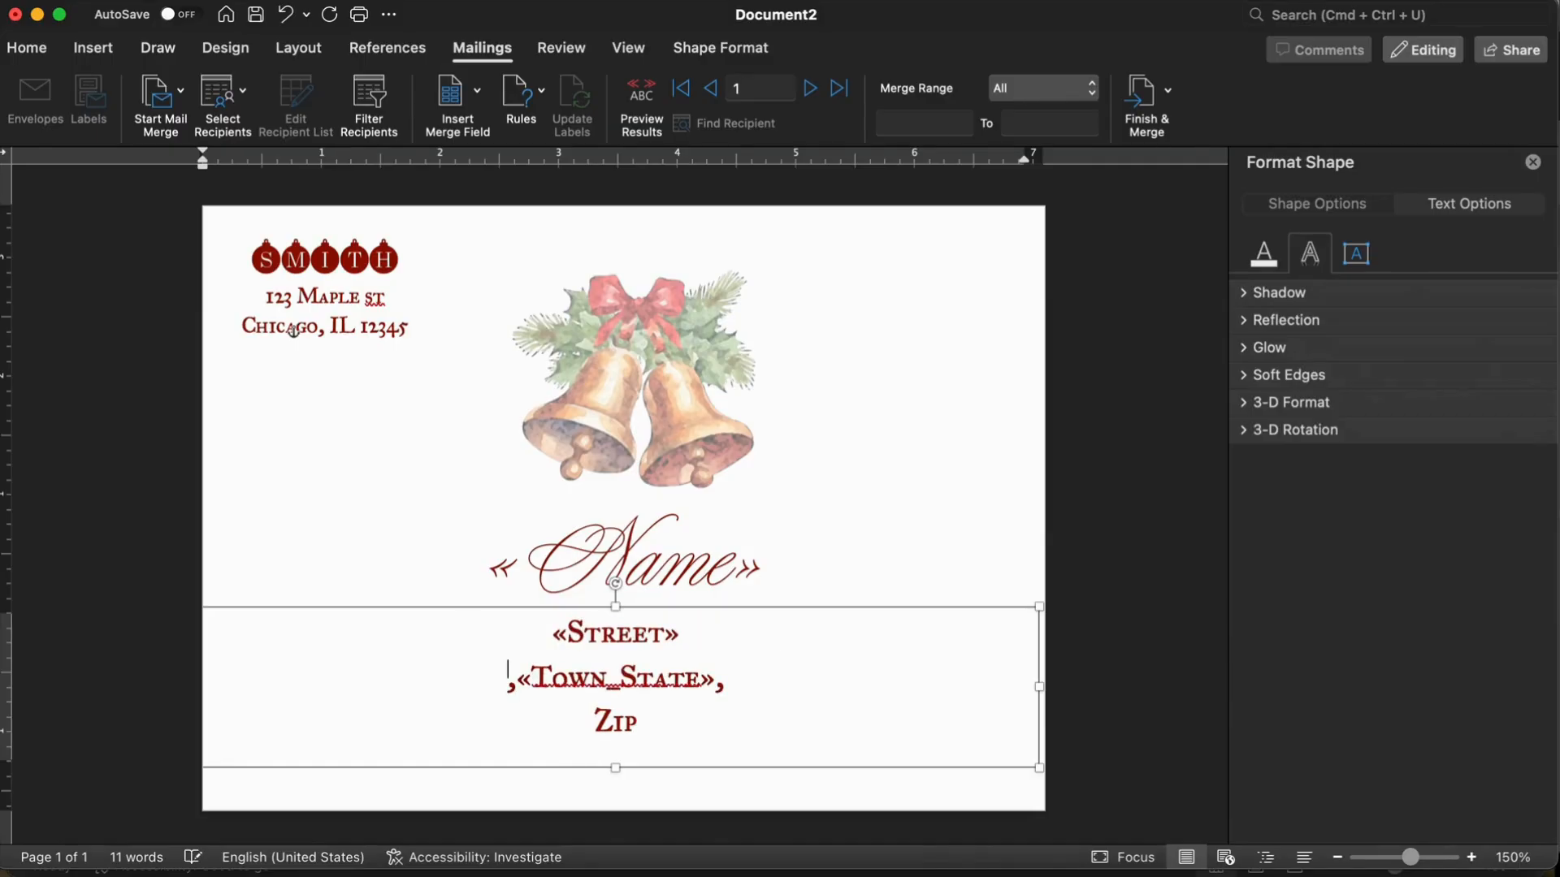
pyautogui.press('Right')
pyautogui.press('super+l')
pyautogui.press('super+e')
# Step: Replace the "Zip" placeholder with the Zip merge field and extend the address text box down to near the envelope's lower edge
pyautogui.doubleClick(650, 725)
pyautogui.click(483, 93)
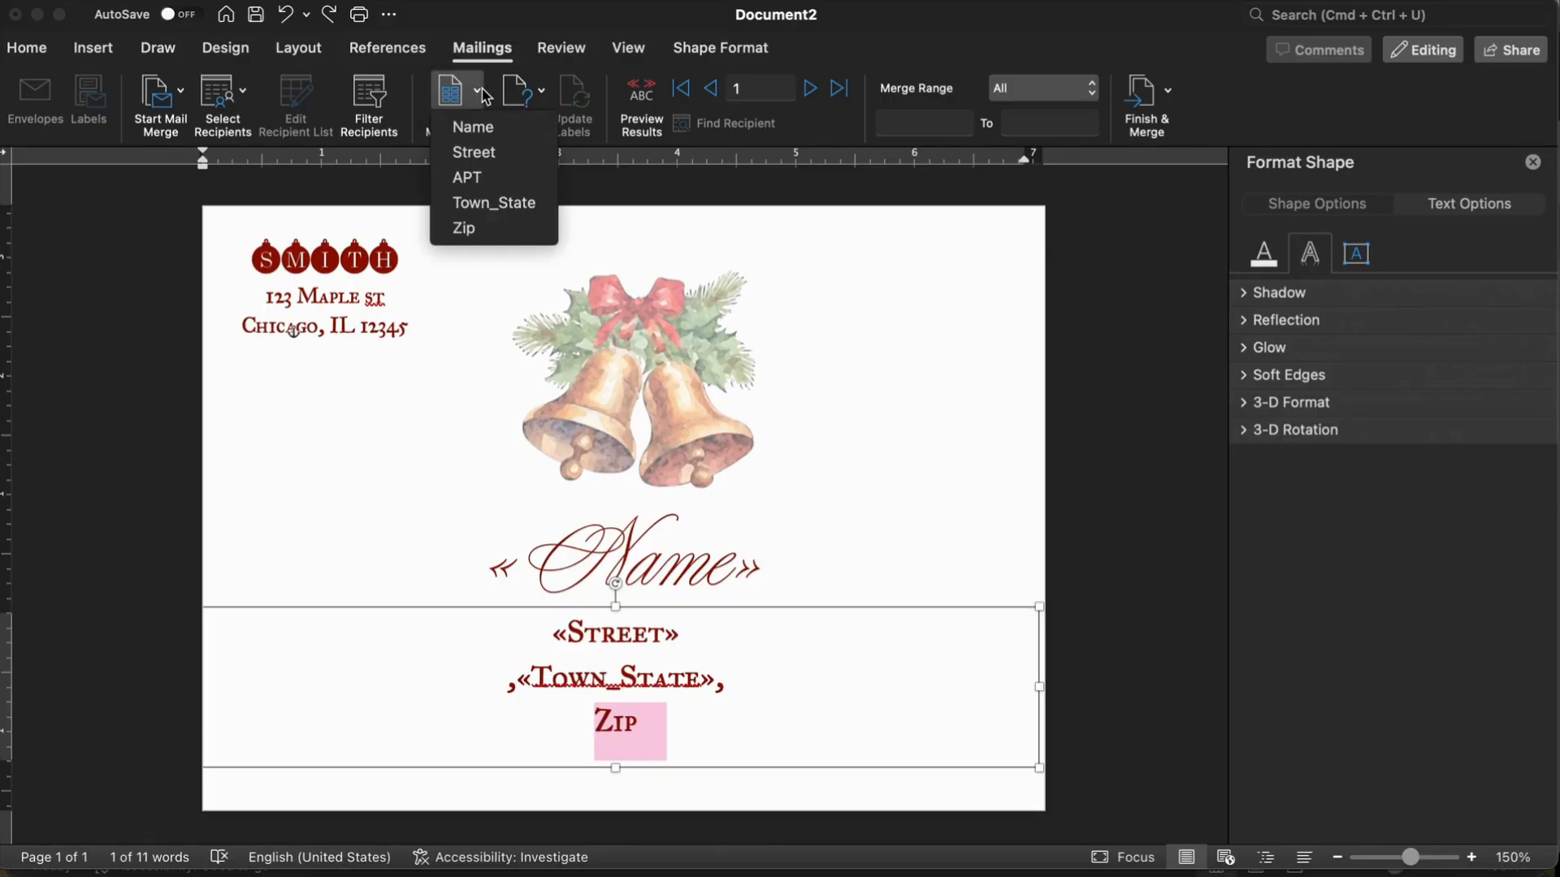
pyautogui.click(484, 225)
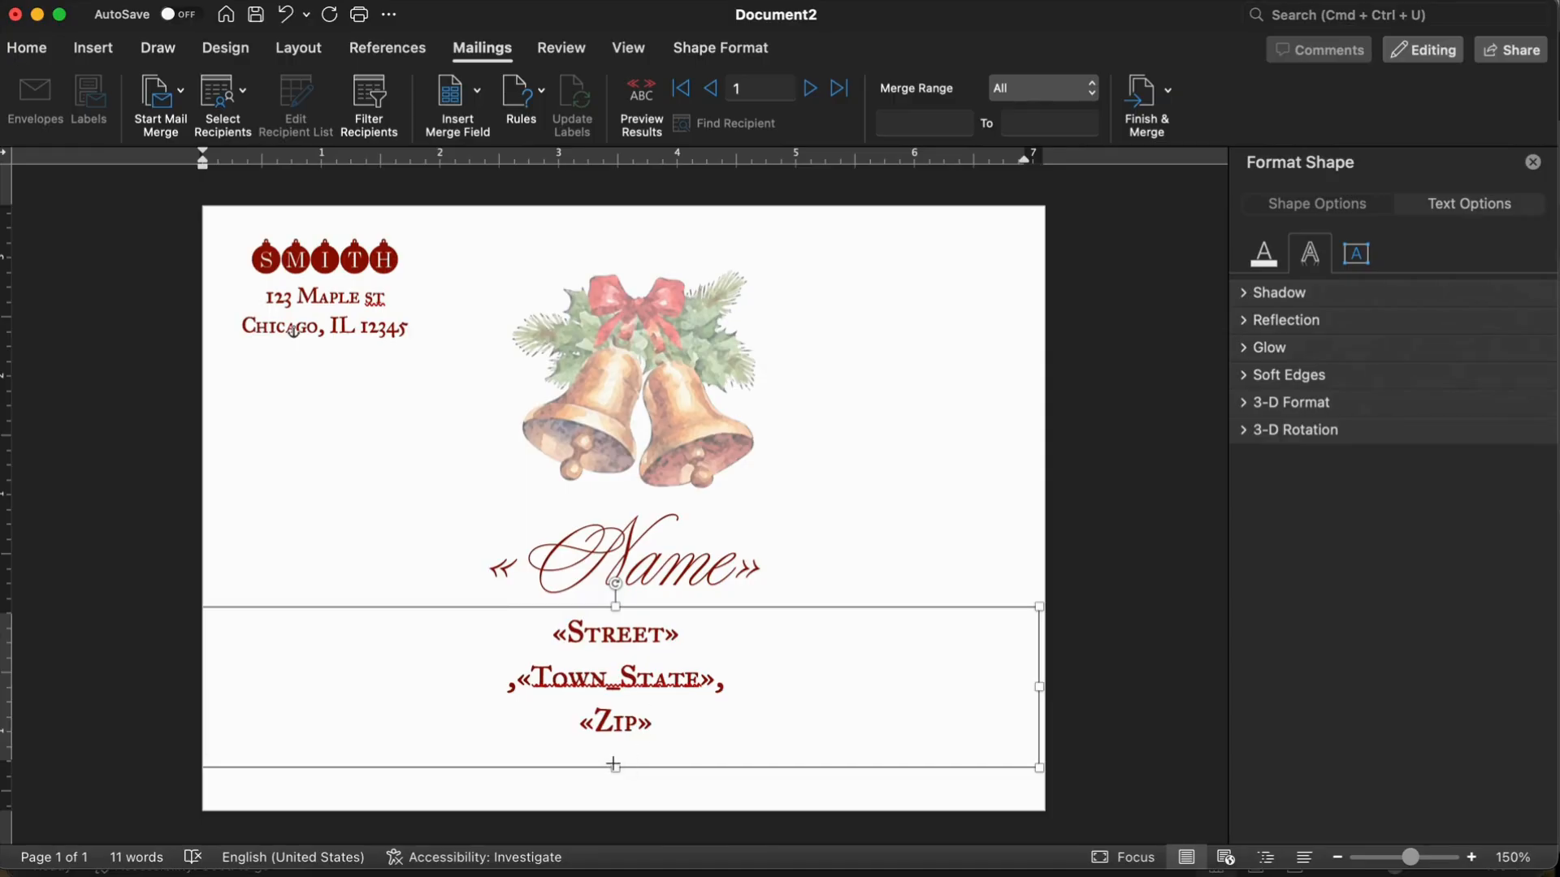
pyautogui.moveTo(615, 766); pyautogui.dragTo(615, 798)
pyautogui.click(670, 715)
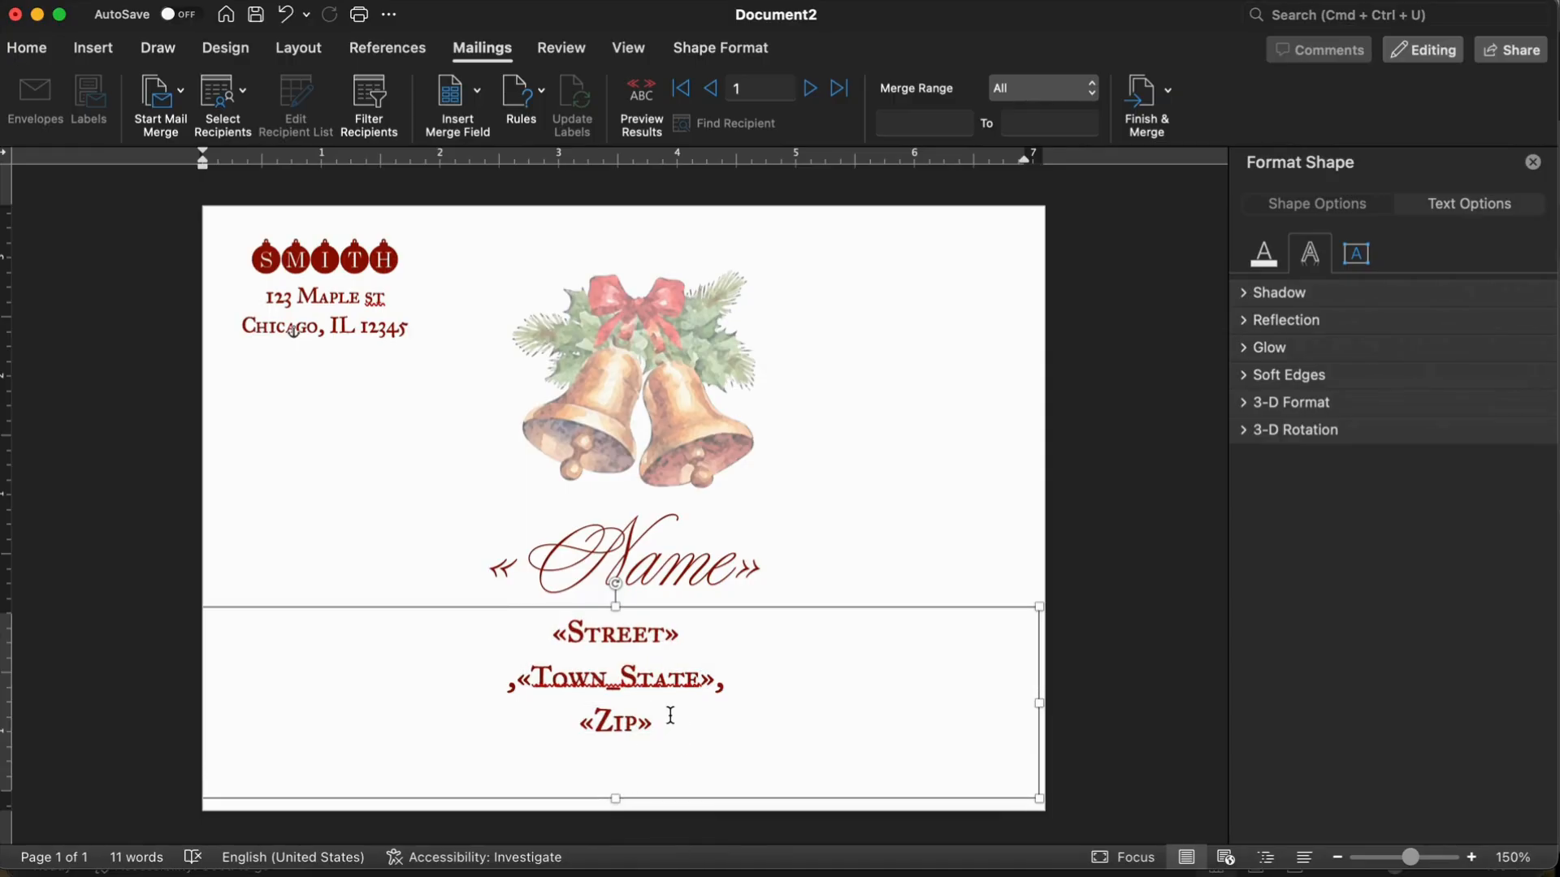
# Step: Add the APT merge field on its own line below the Zip field
pyautogui.click(477, 91)
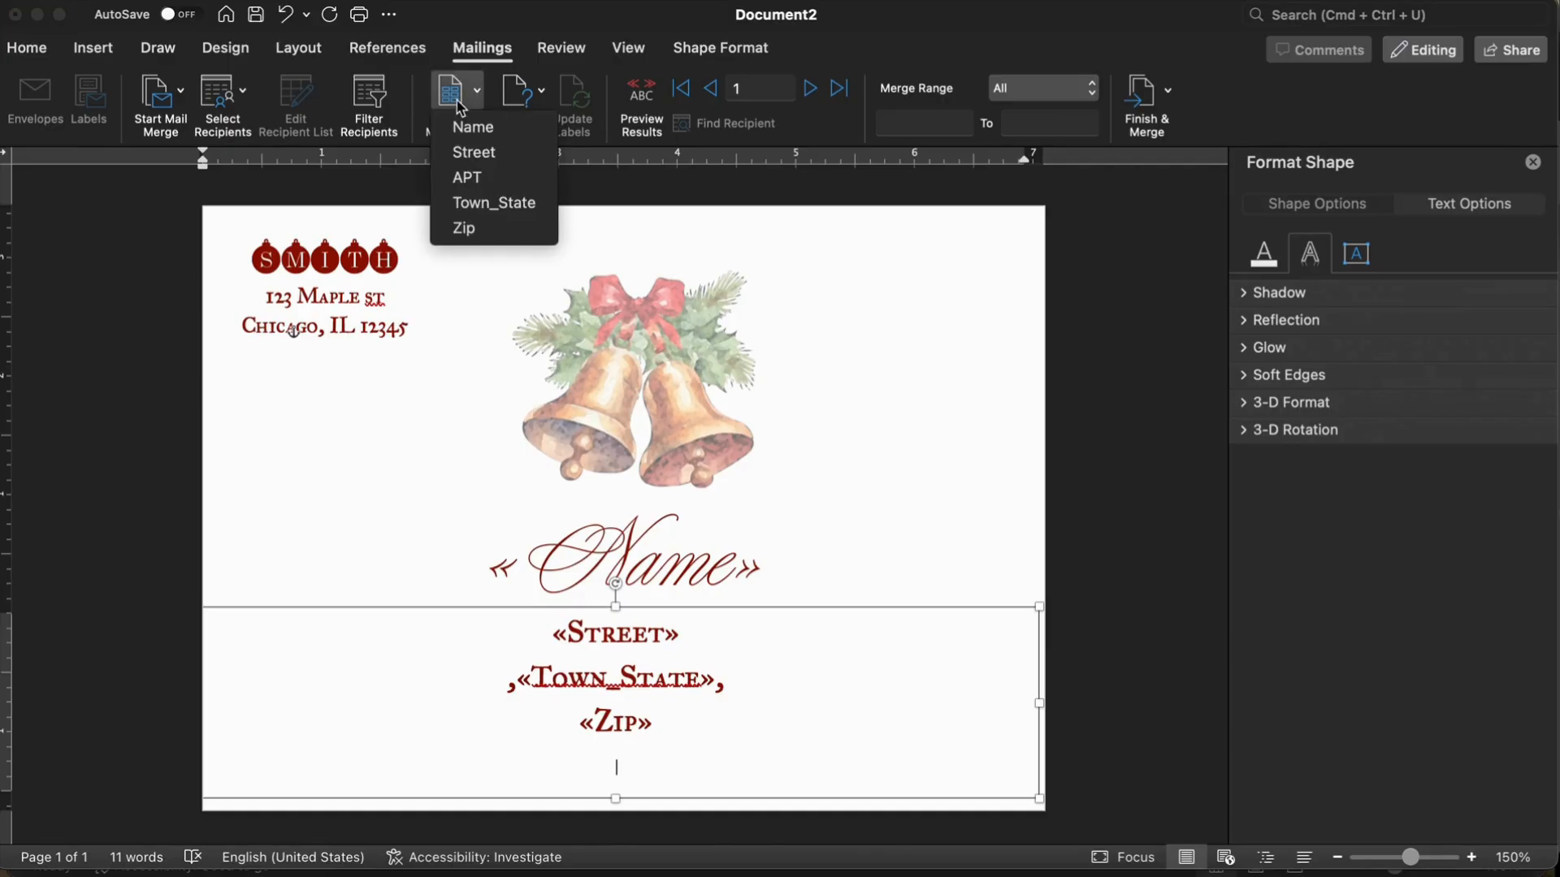
pyautogui.click(483, 178)
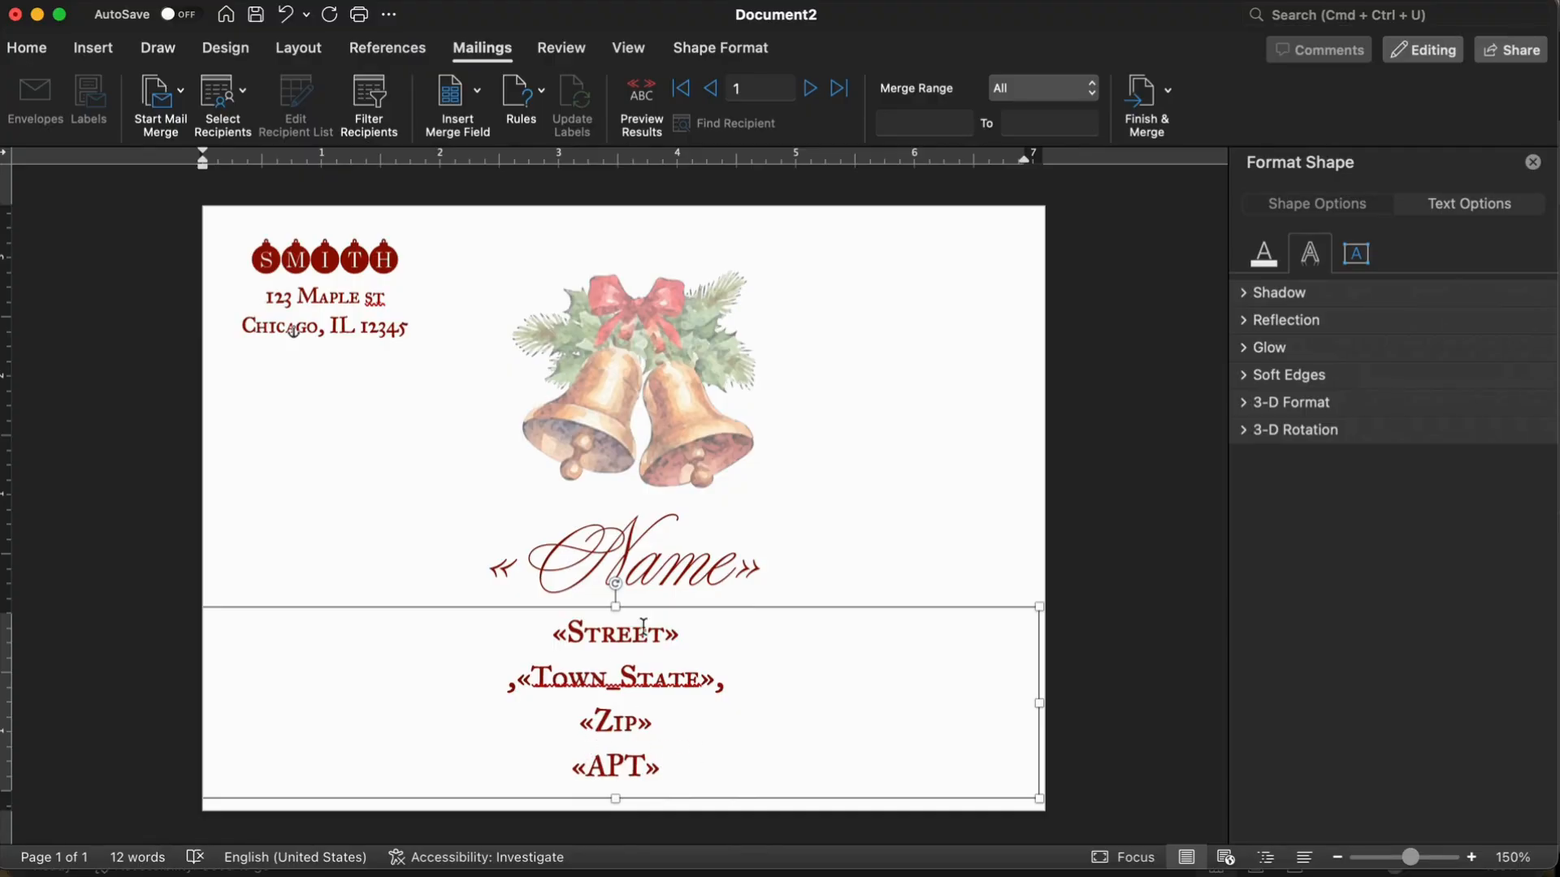
# Step: Merge all records into a new document of individual envelopes and check the address block on each page
pyautogui.click(1165, 101)
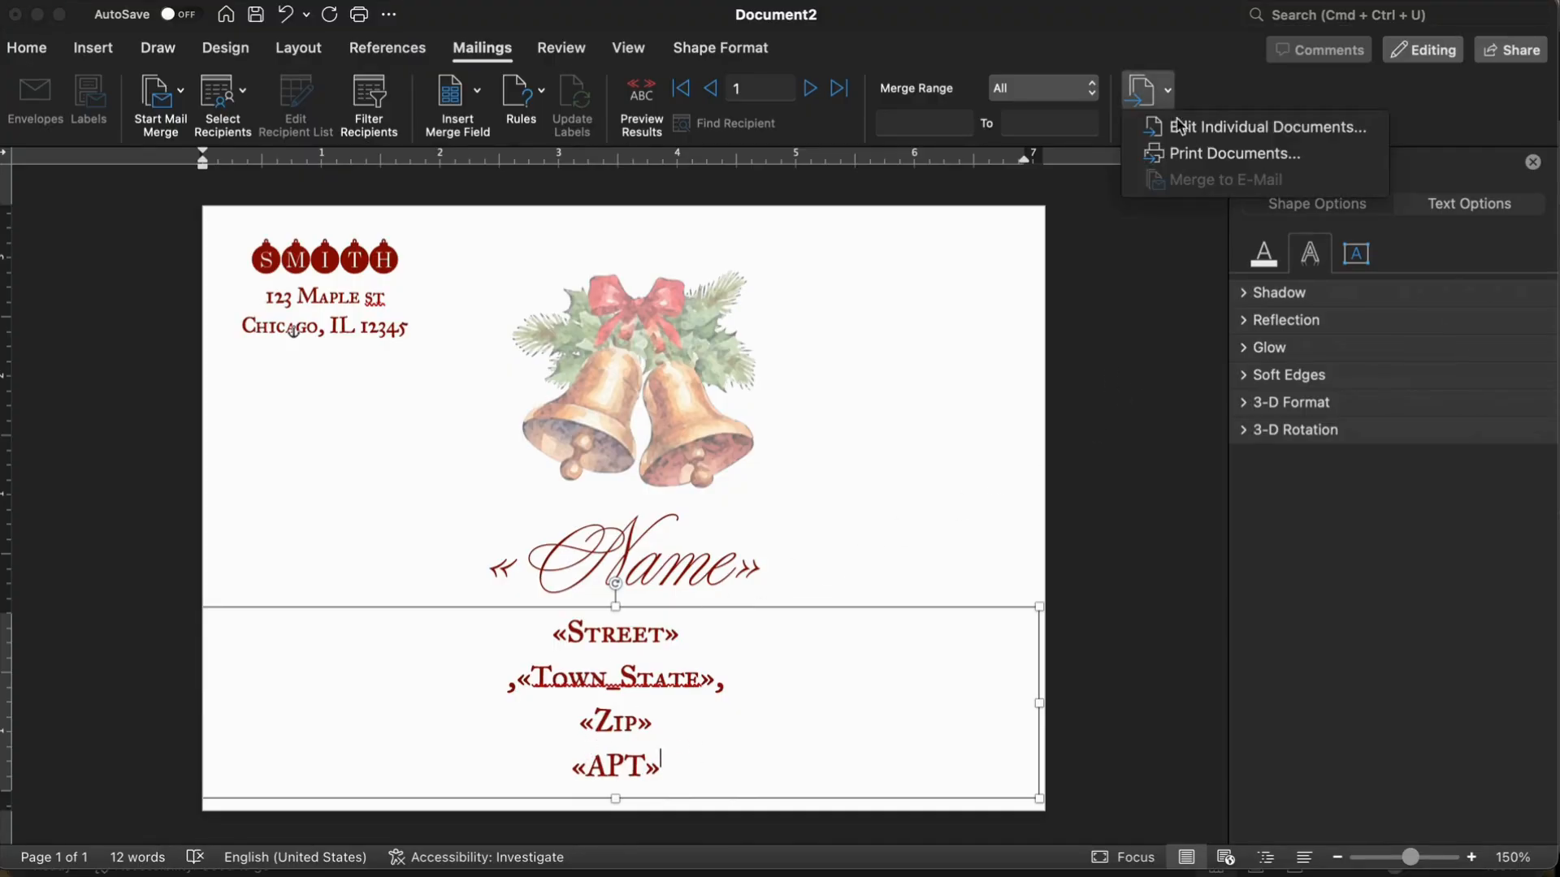
pyautogui.click(1202, 123)
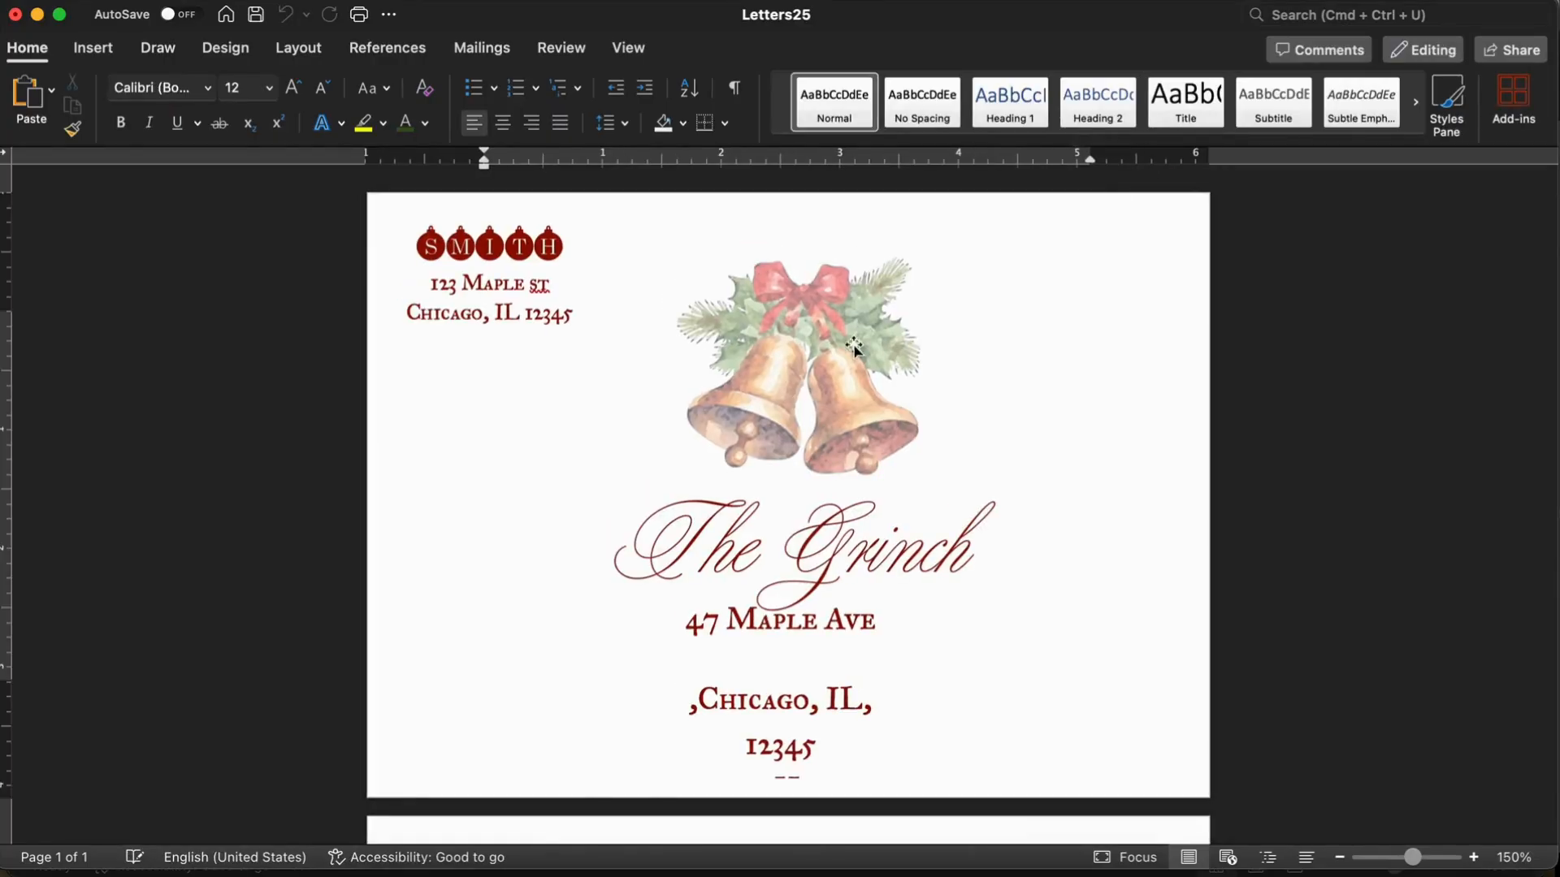
pyautogui.scroll(-10, 854, 366)
pyautogui.scroll(-1, 859, 424)
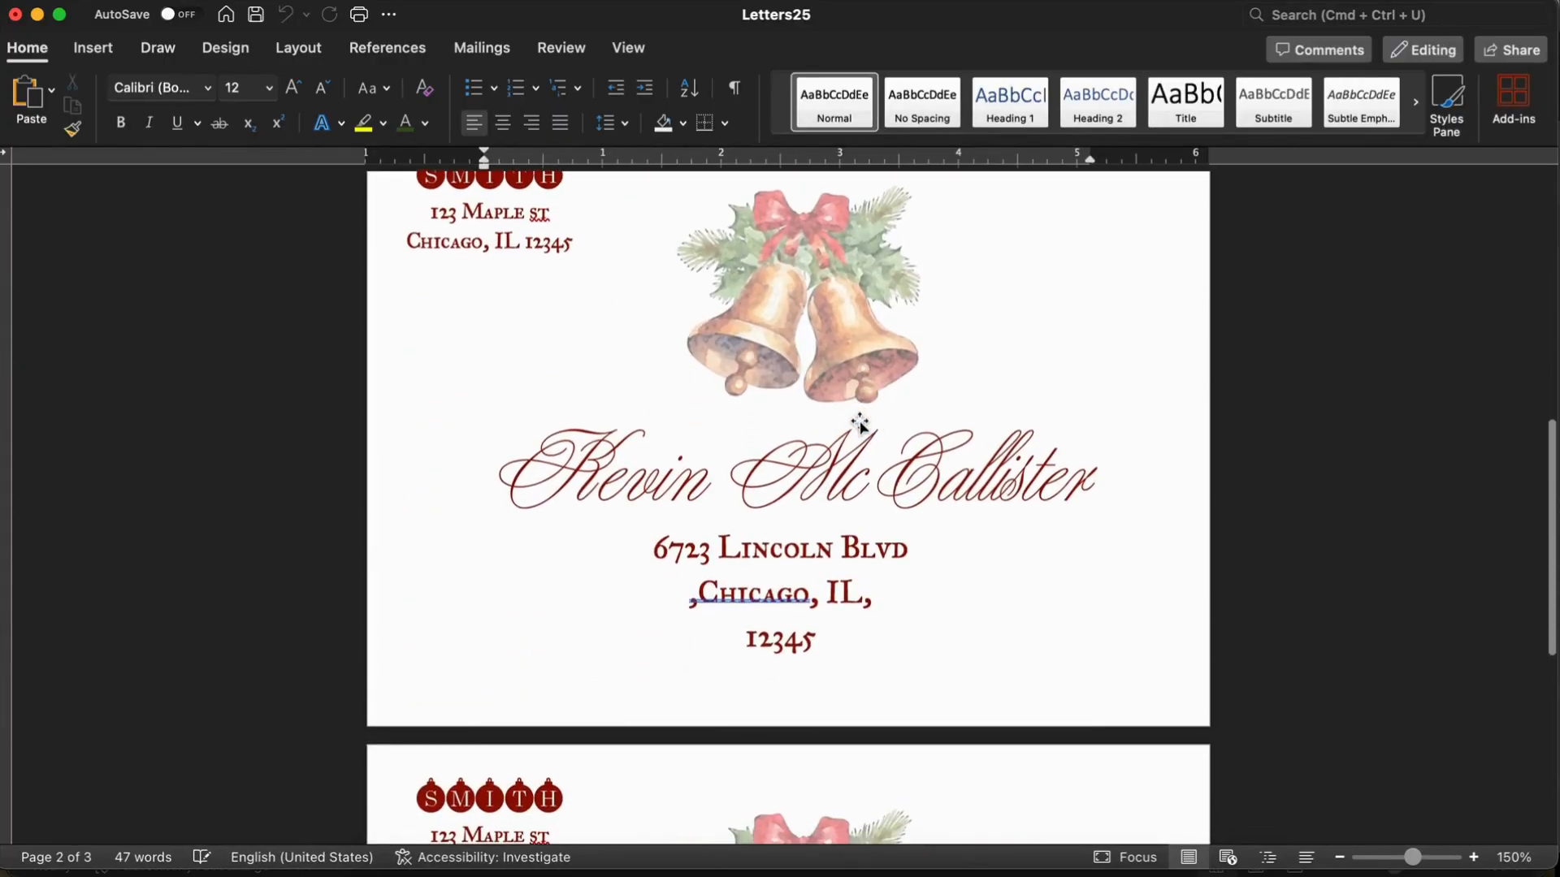
pyautogui.scroll(-10, 919, 571)
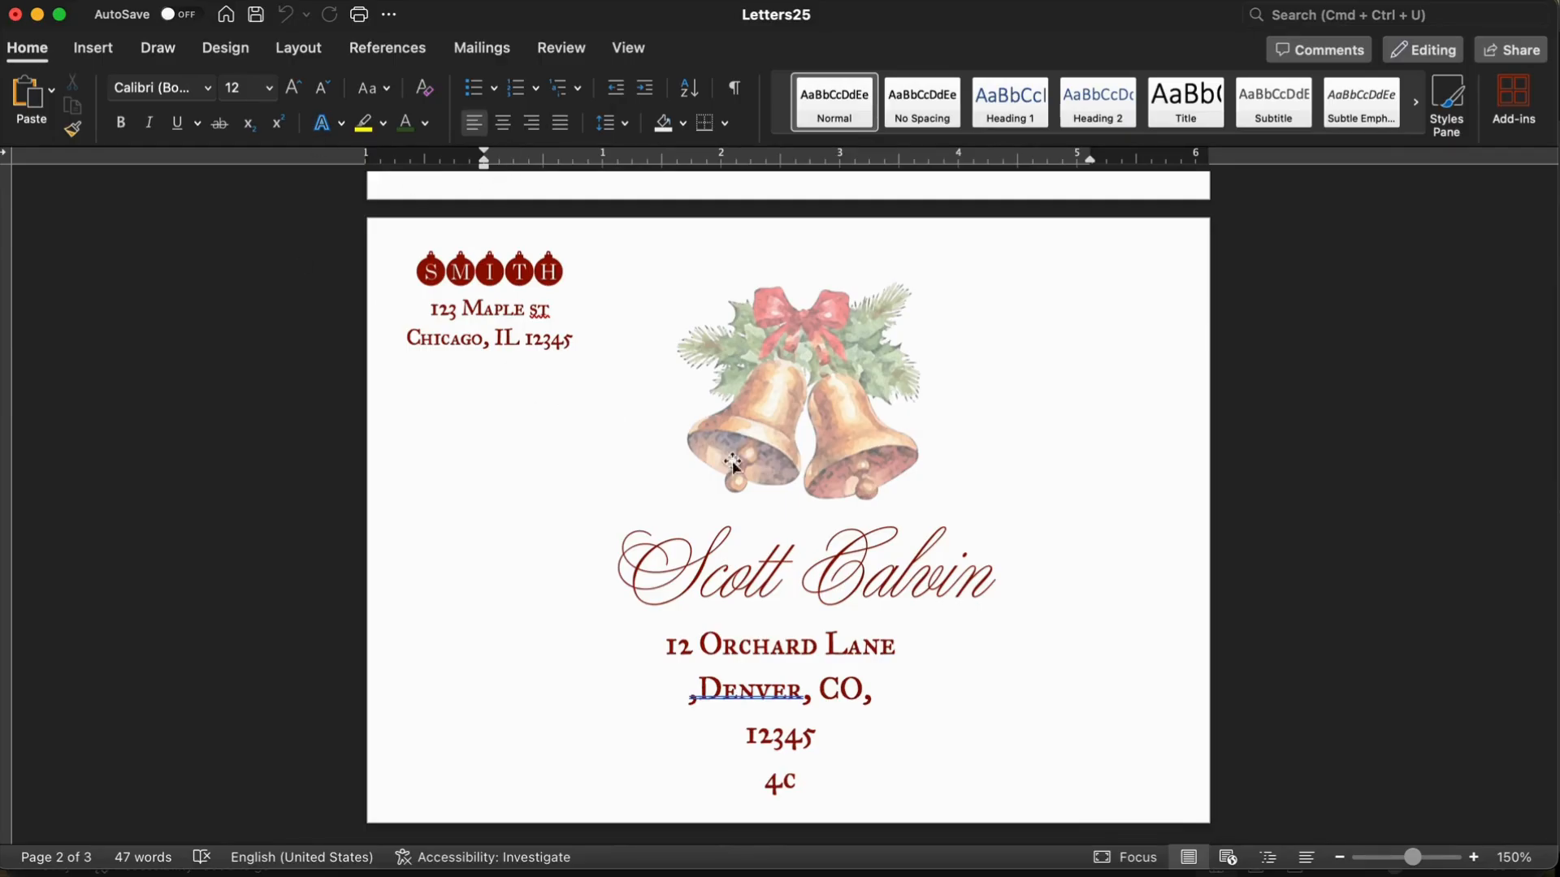
pyautogui.scroll(10, 991, 564)
pyautogui.scroll(10, 991, 569)
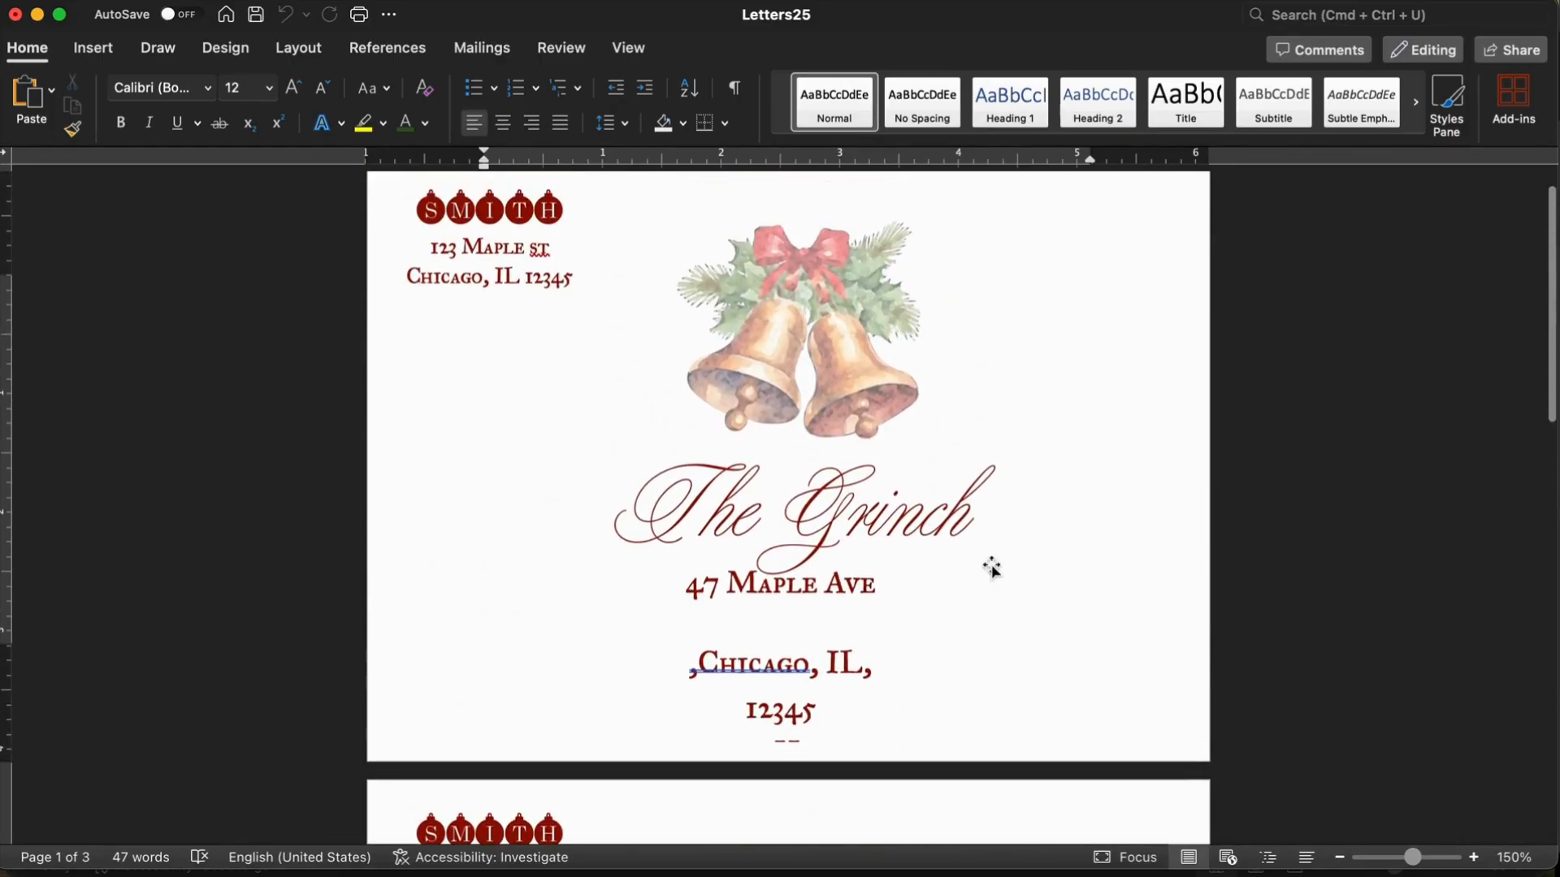
# Step: Extend the first merged envelope's address box upward, check the other envelopes, and discard the merged document without saving
pyautogui.click(791, 659)
pyautogui.moveTo(779, 536); pyautogui.dragTo(776, 504)
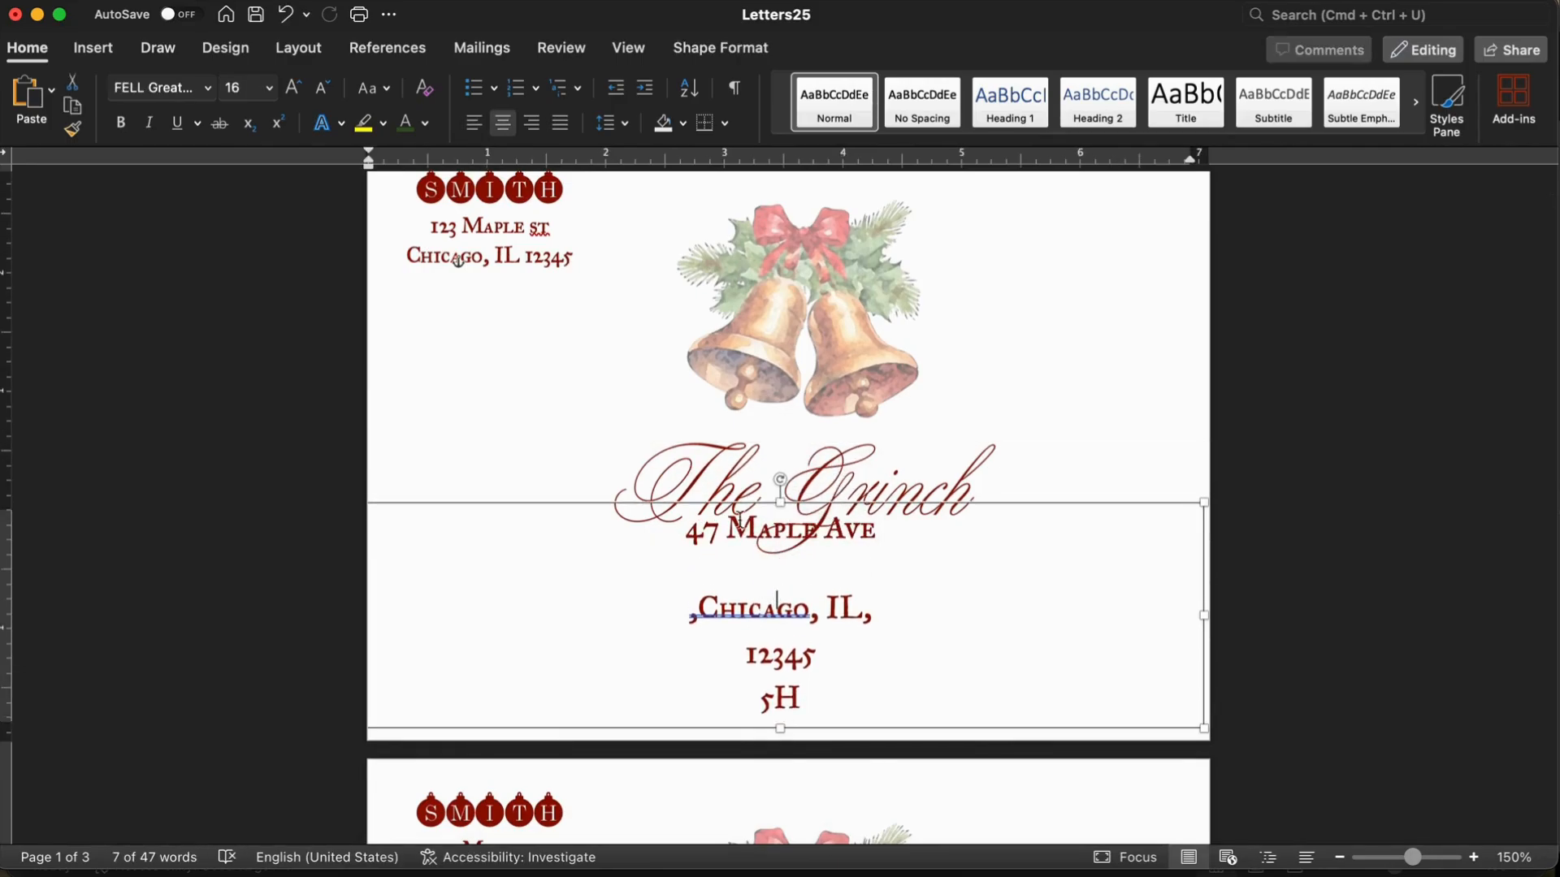
pyautogui.scroll(-15, 792, 502)
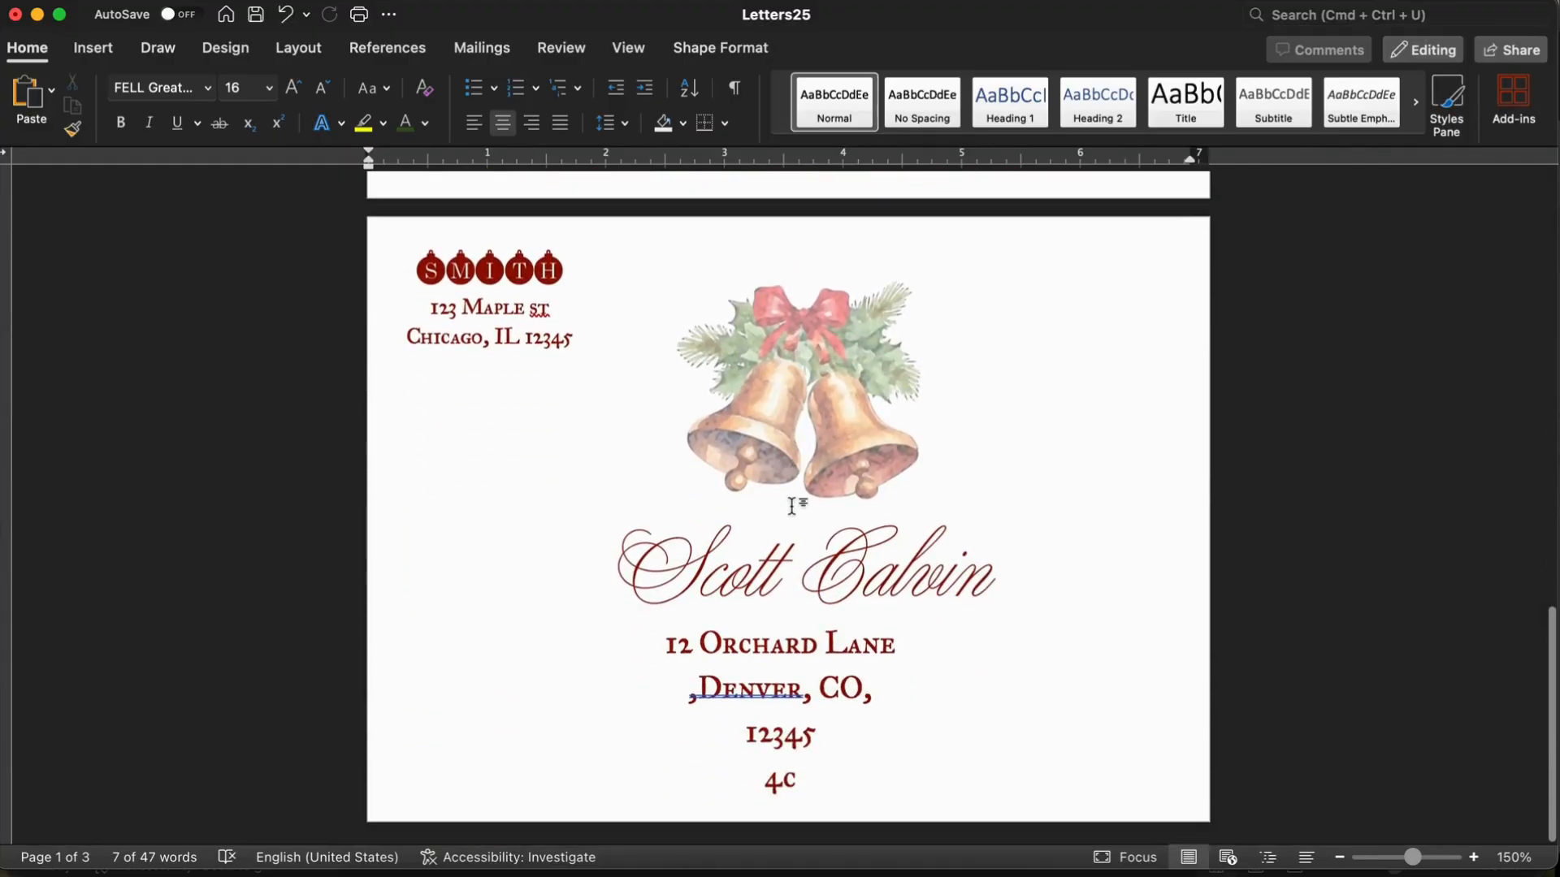
pyautogui.click(810, 716)
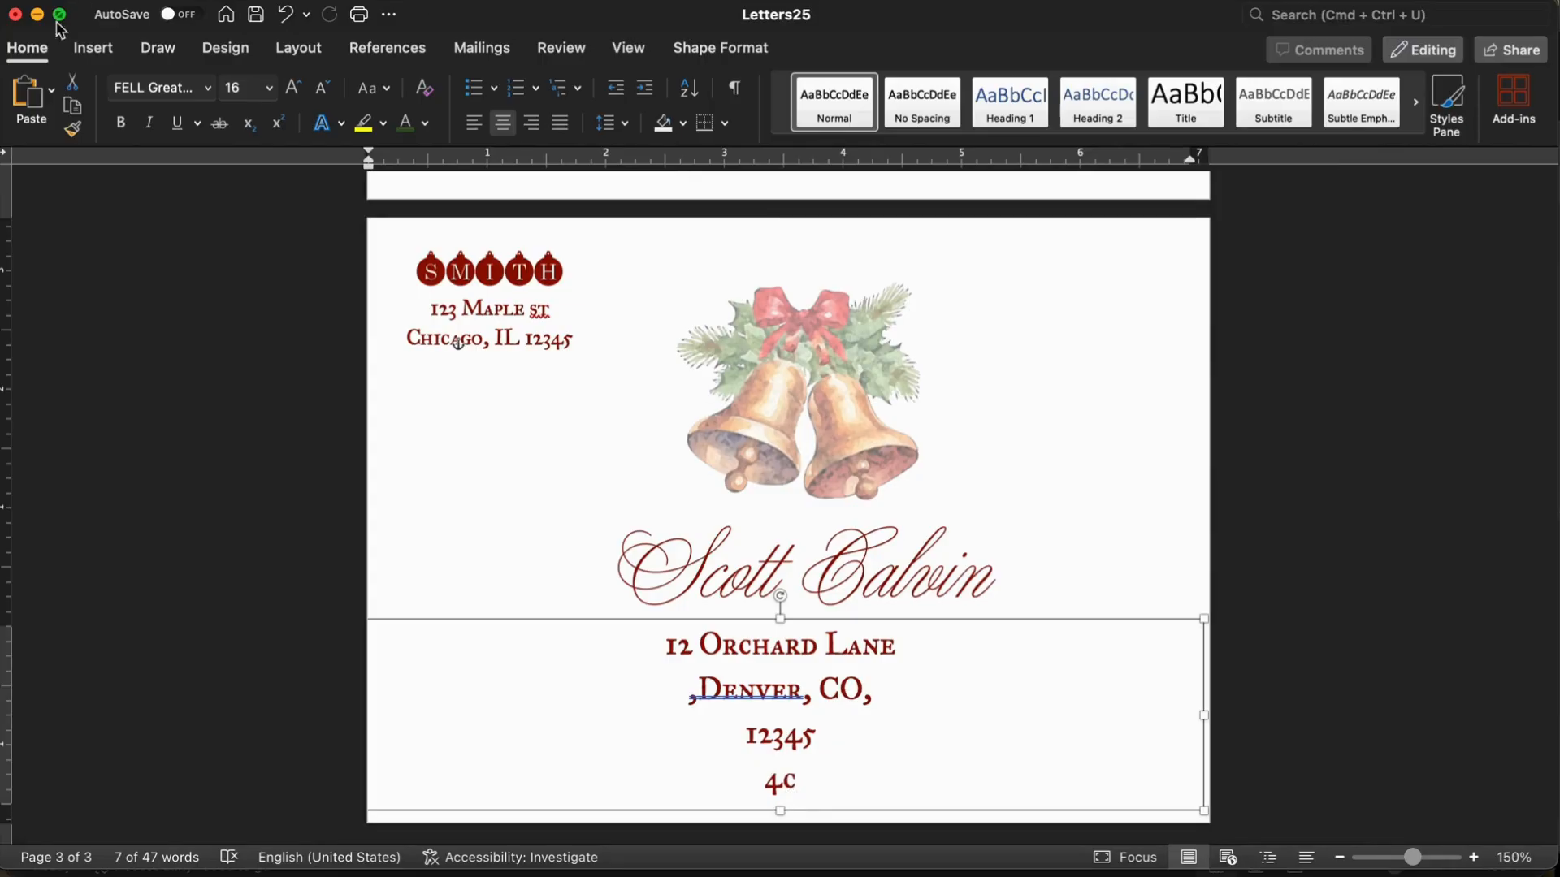
pyautogui.scroll(15, 466, 431)
pyautogui.scroll(-8, 467, 431)
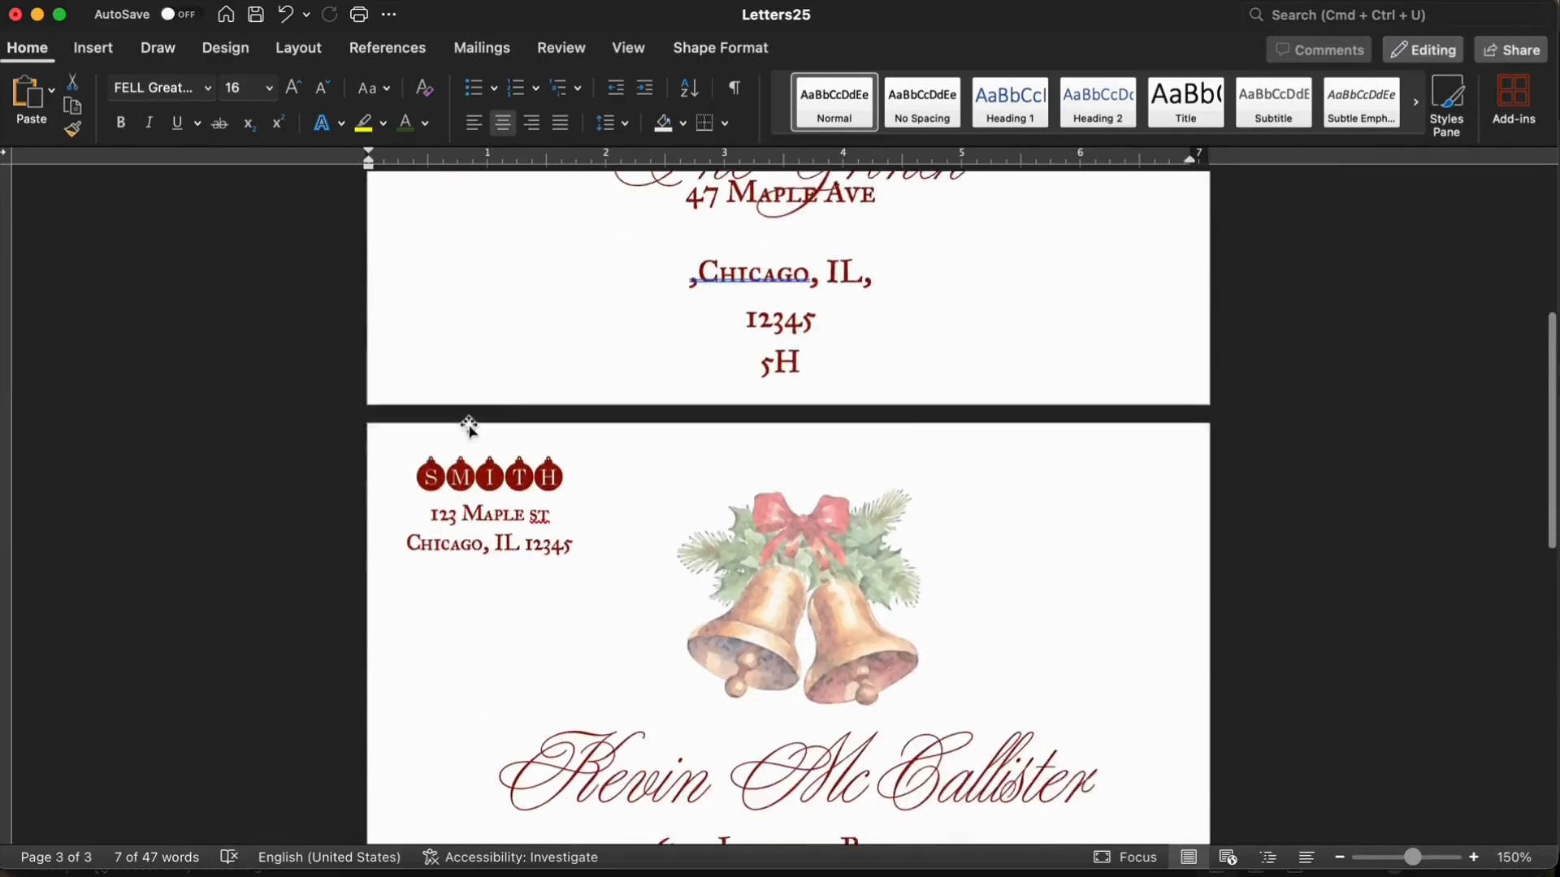
pyautogui.click(14, 13)
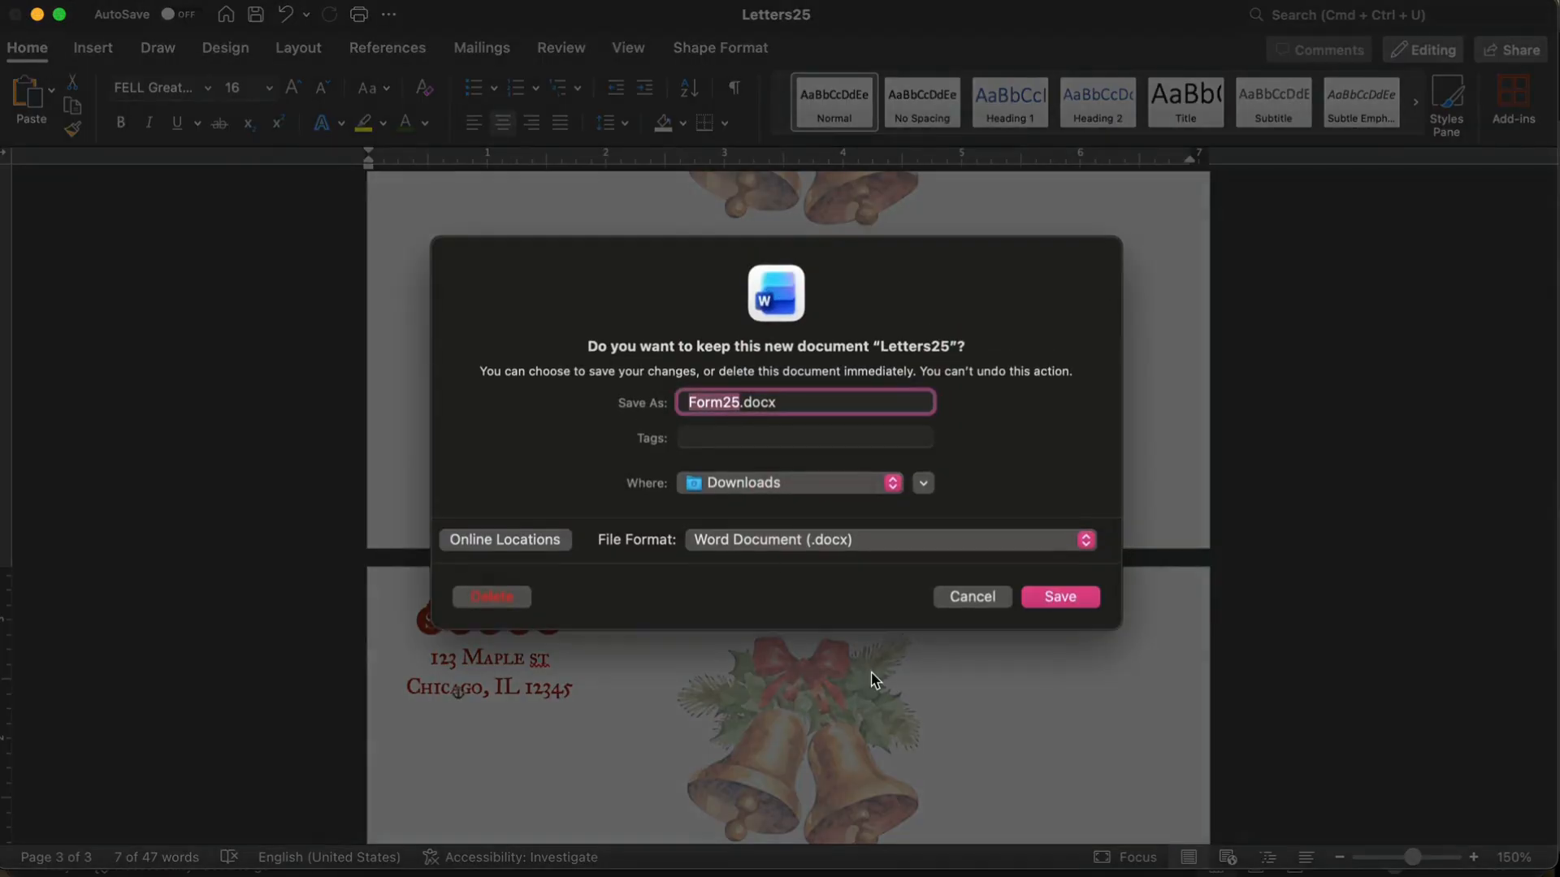
pyautogui.click(486, 599)
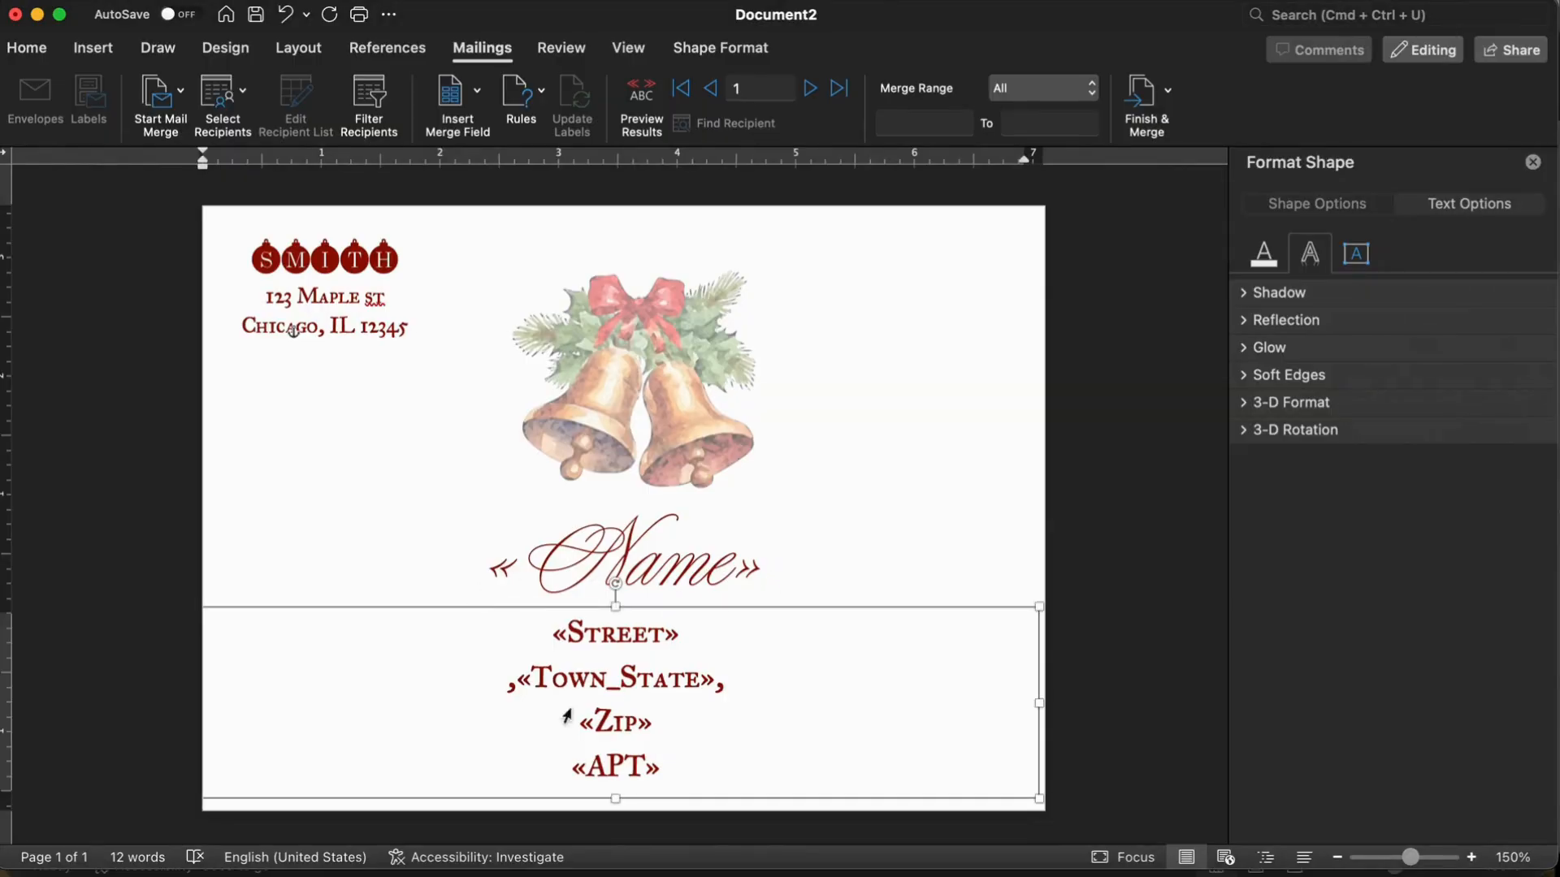
# Step: Delete the commas before and after the Town_State field in the envelope's address block
pyautogui.click(520, 676)
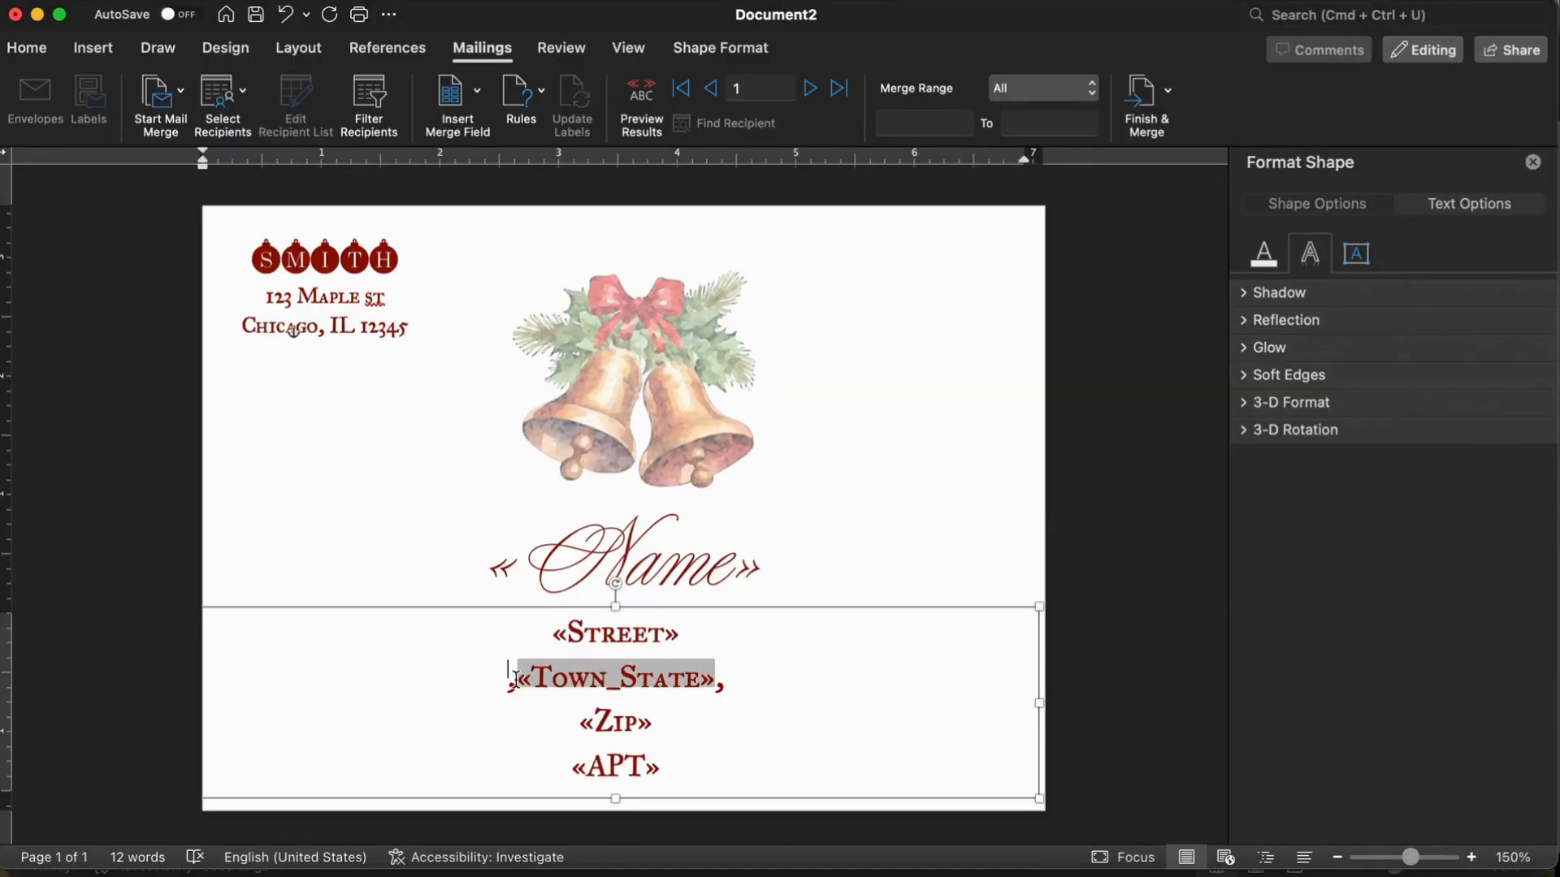
pyautogui.press('BackSpace')
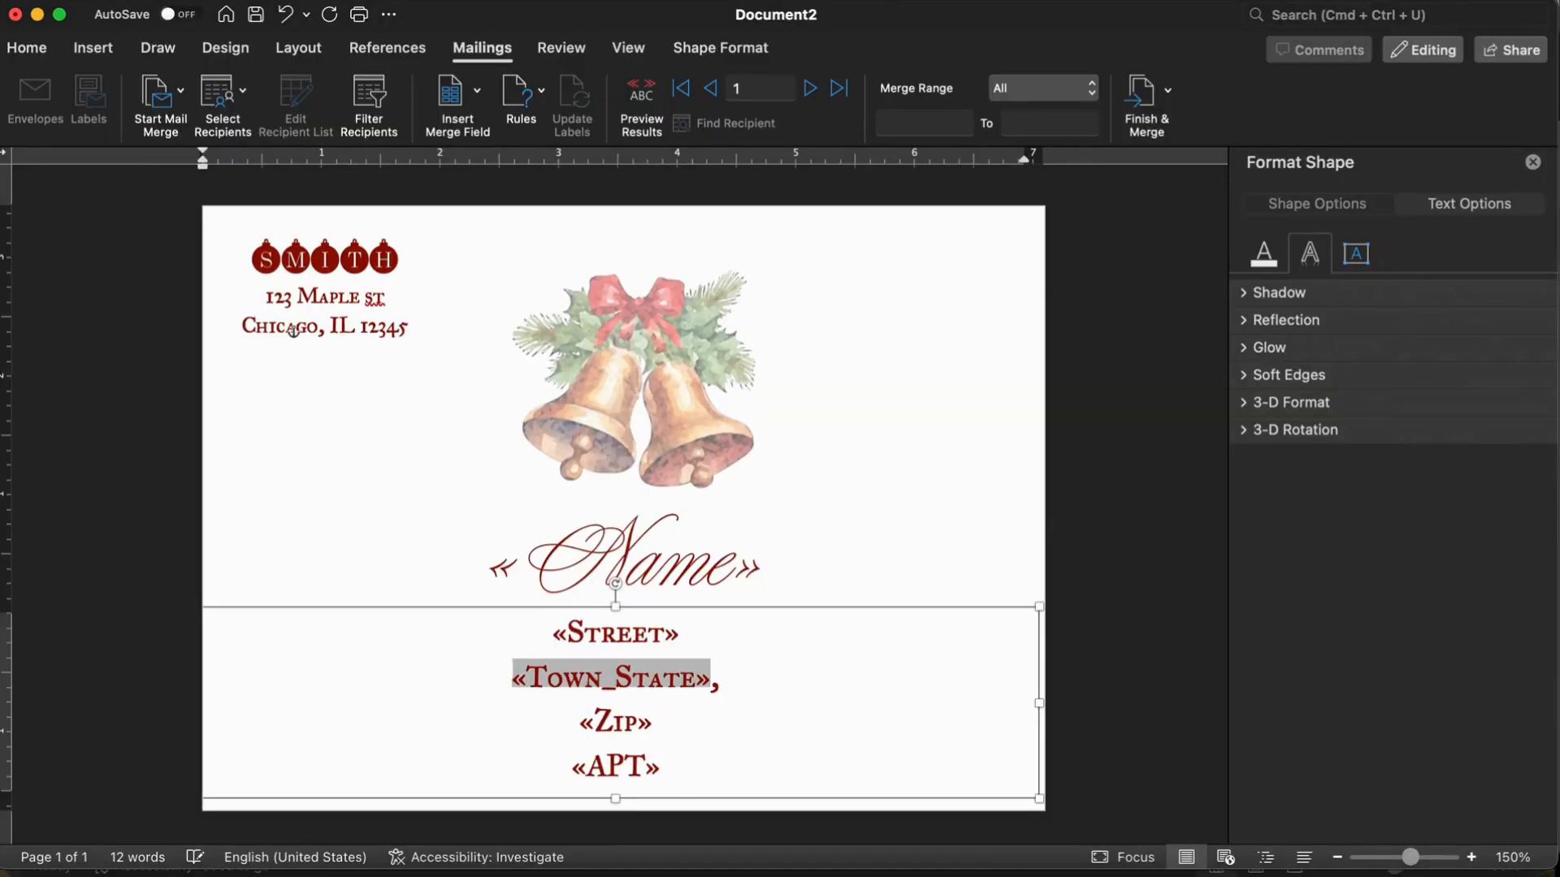
pyautogui.click(740, 680)
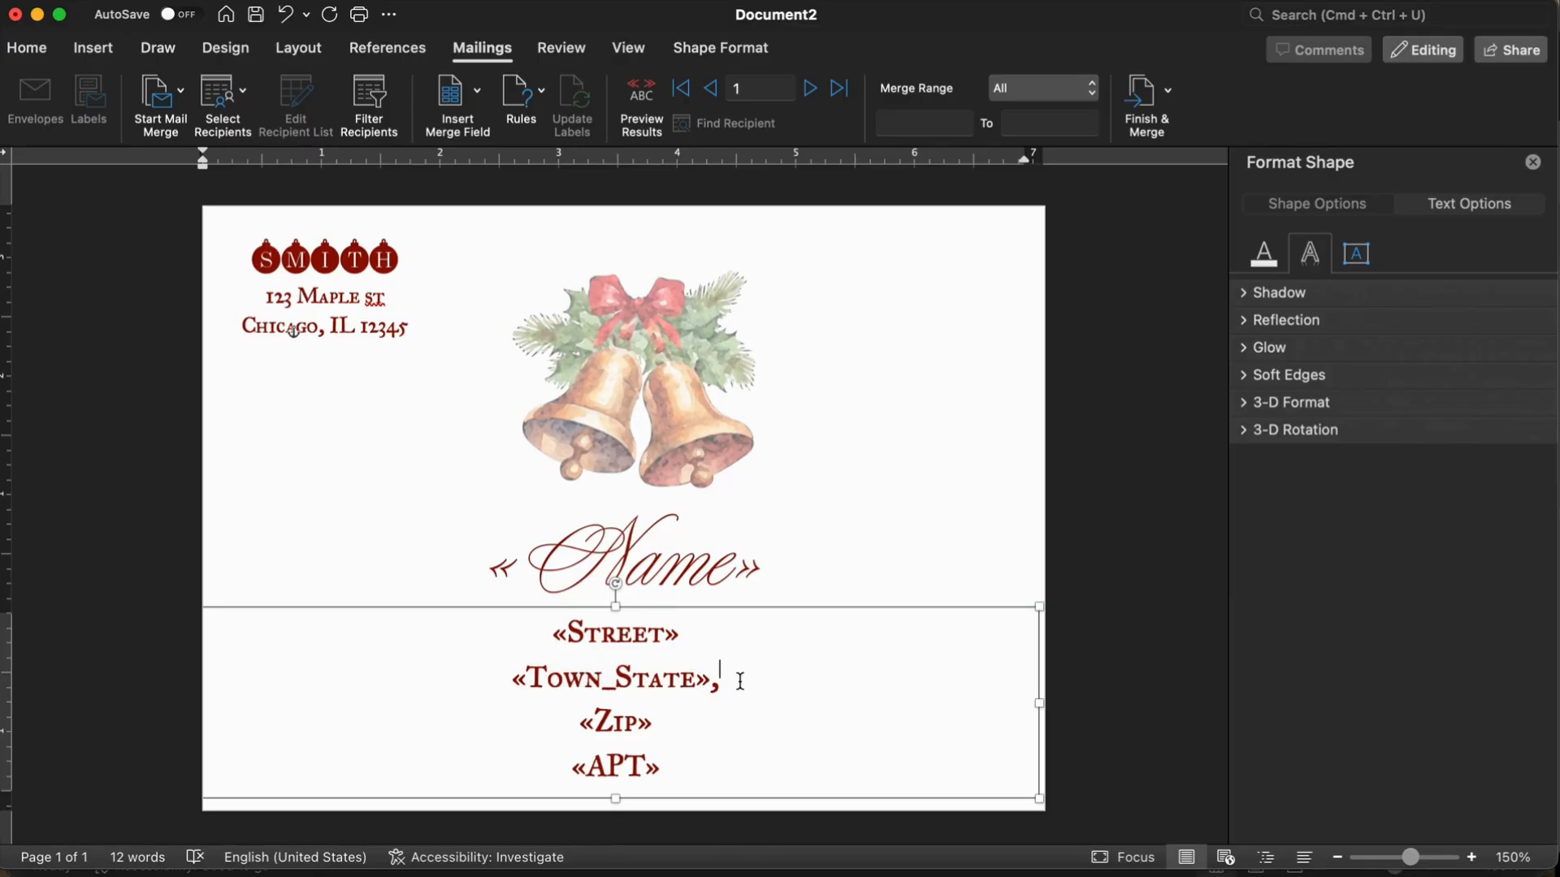
pyautogui.press('BackSpace')
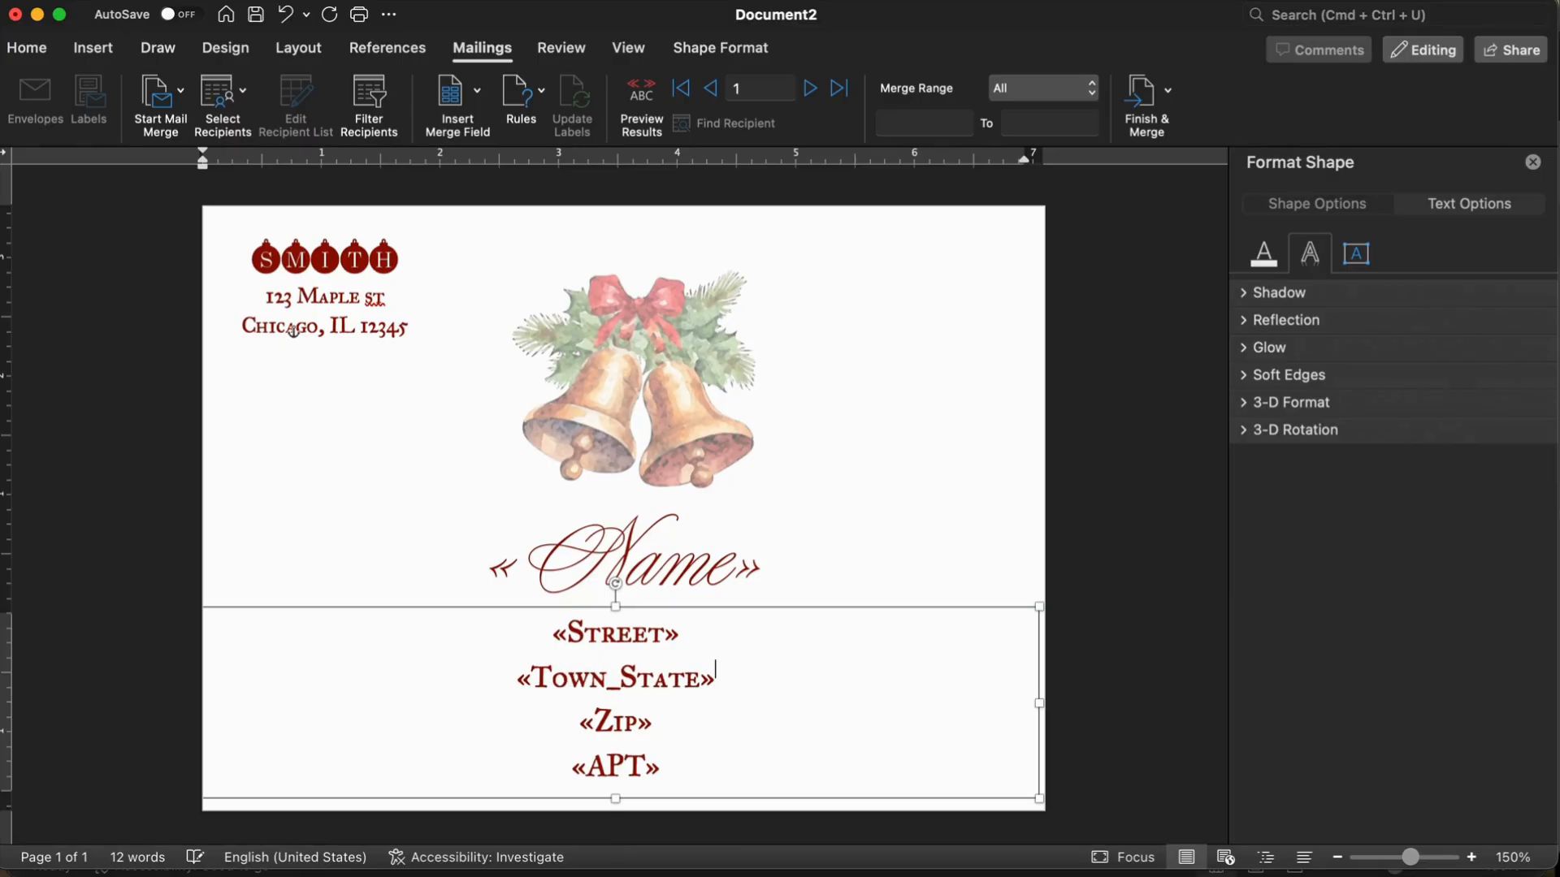
# Step: Remove the space after paragraphs for the Street, Town_State, Zip and APT lines
pyautogui.moveTo(686, 773); pyautogui.dragTo(487, 625)
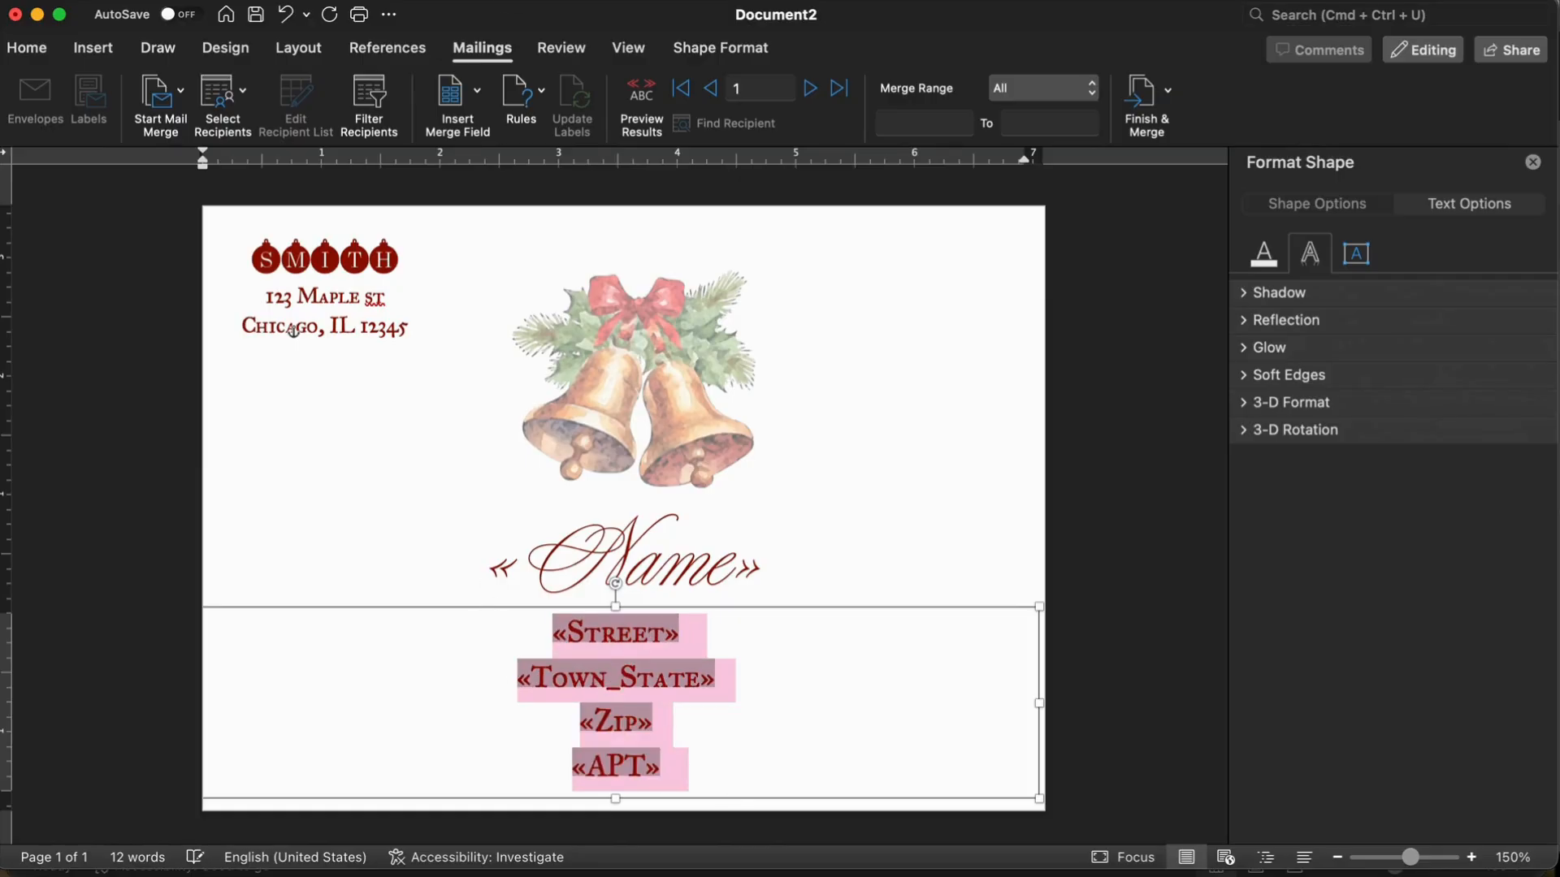
pyautogui.click(21, 49)
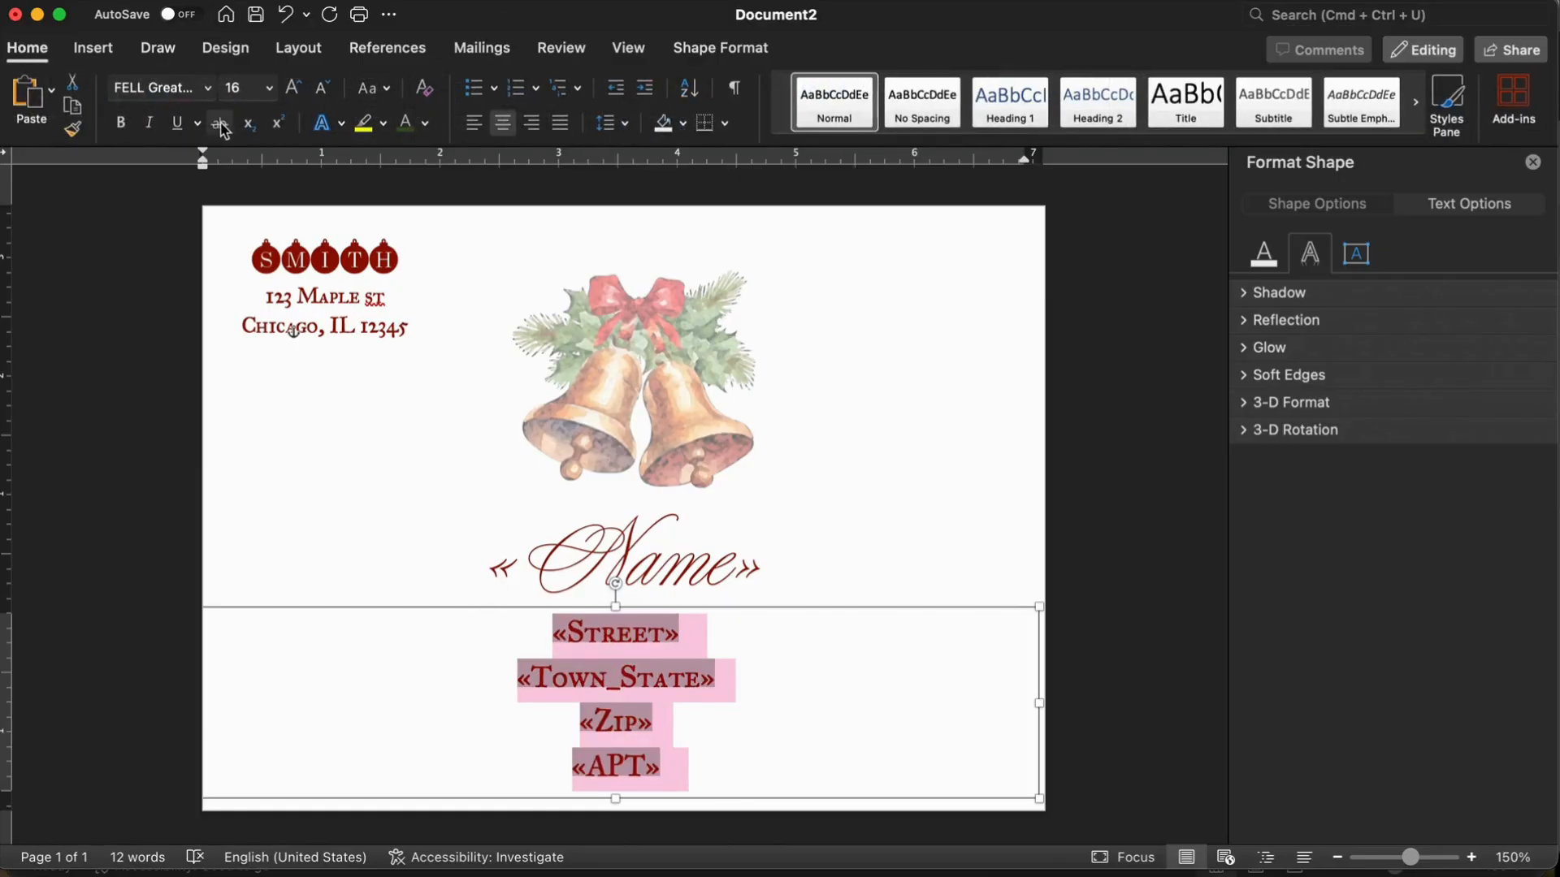
pyautogui.click(630, 125)
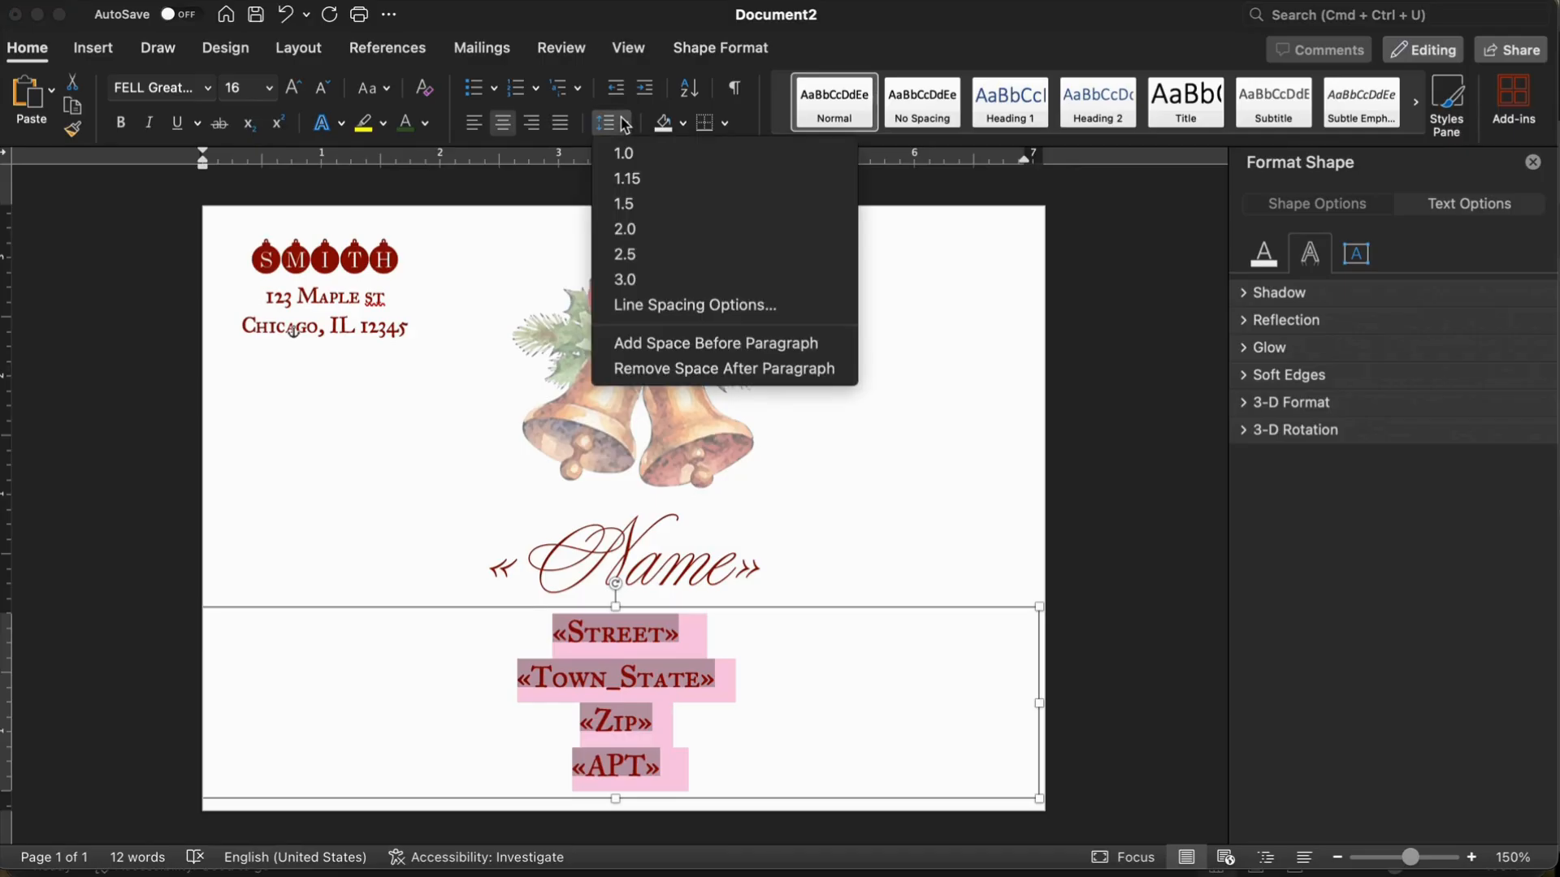
pyautogui.click(682, 368)
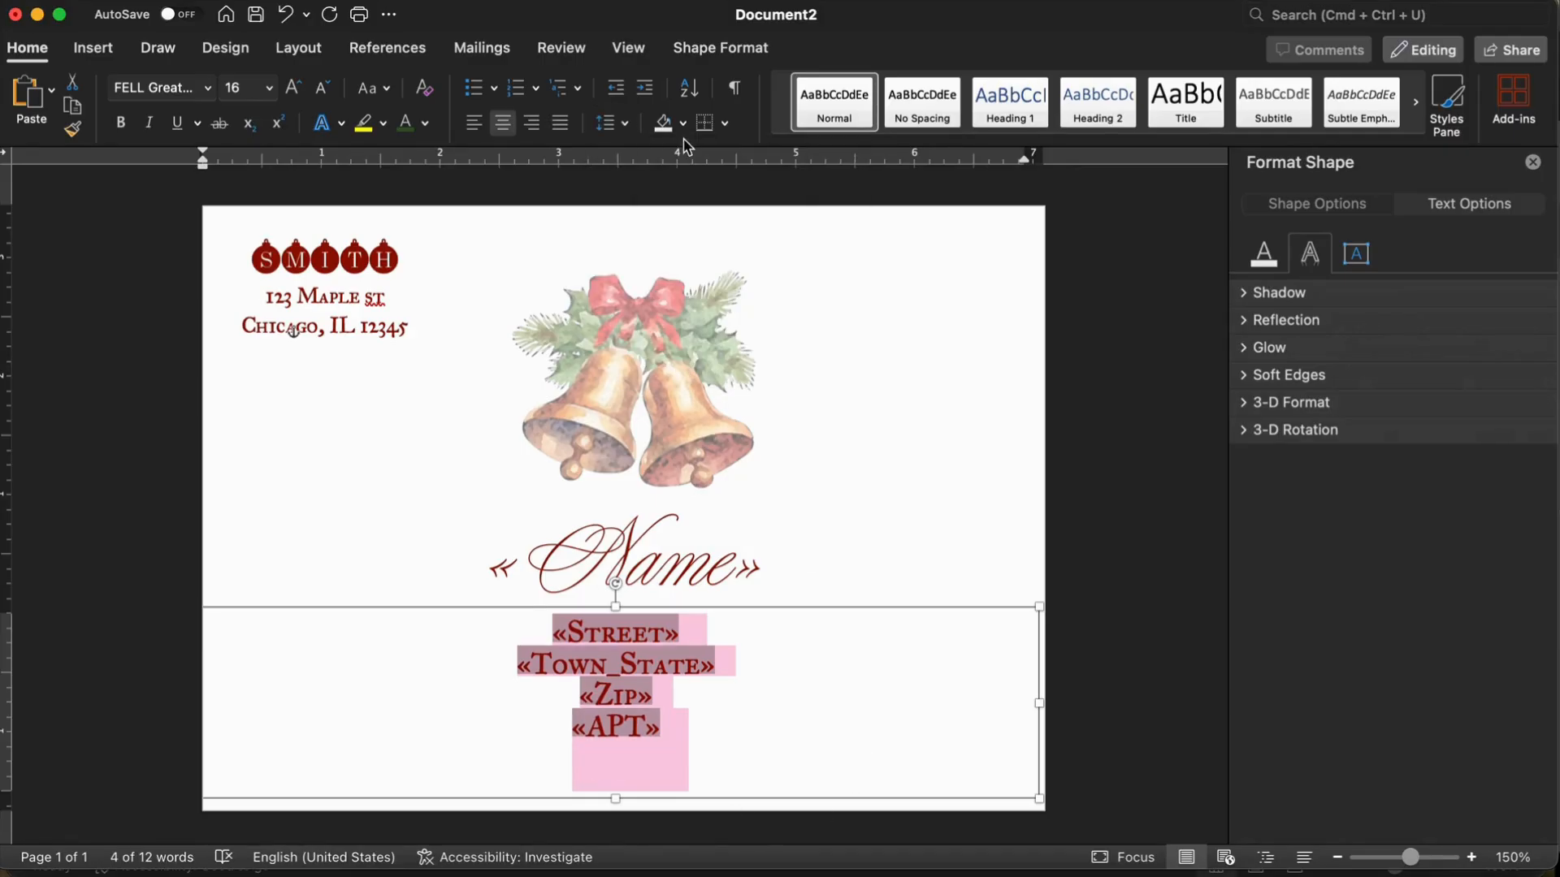
# Step: Set the four address merge fields to 14 pt in the Academy Engraved LET font
pyautogui.click(321, 88)
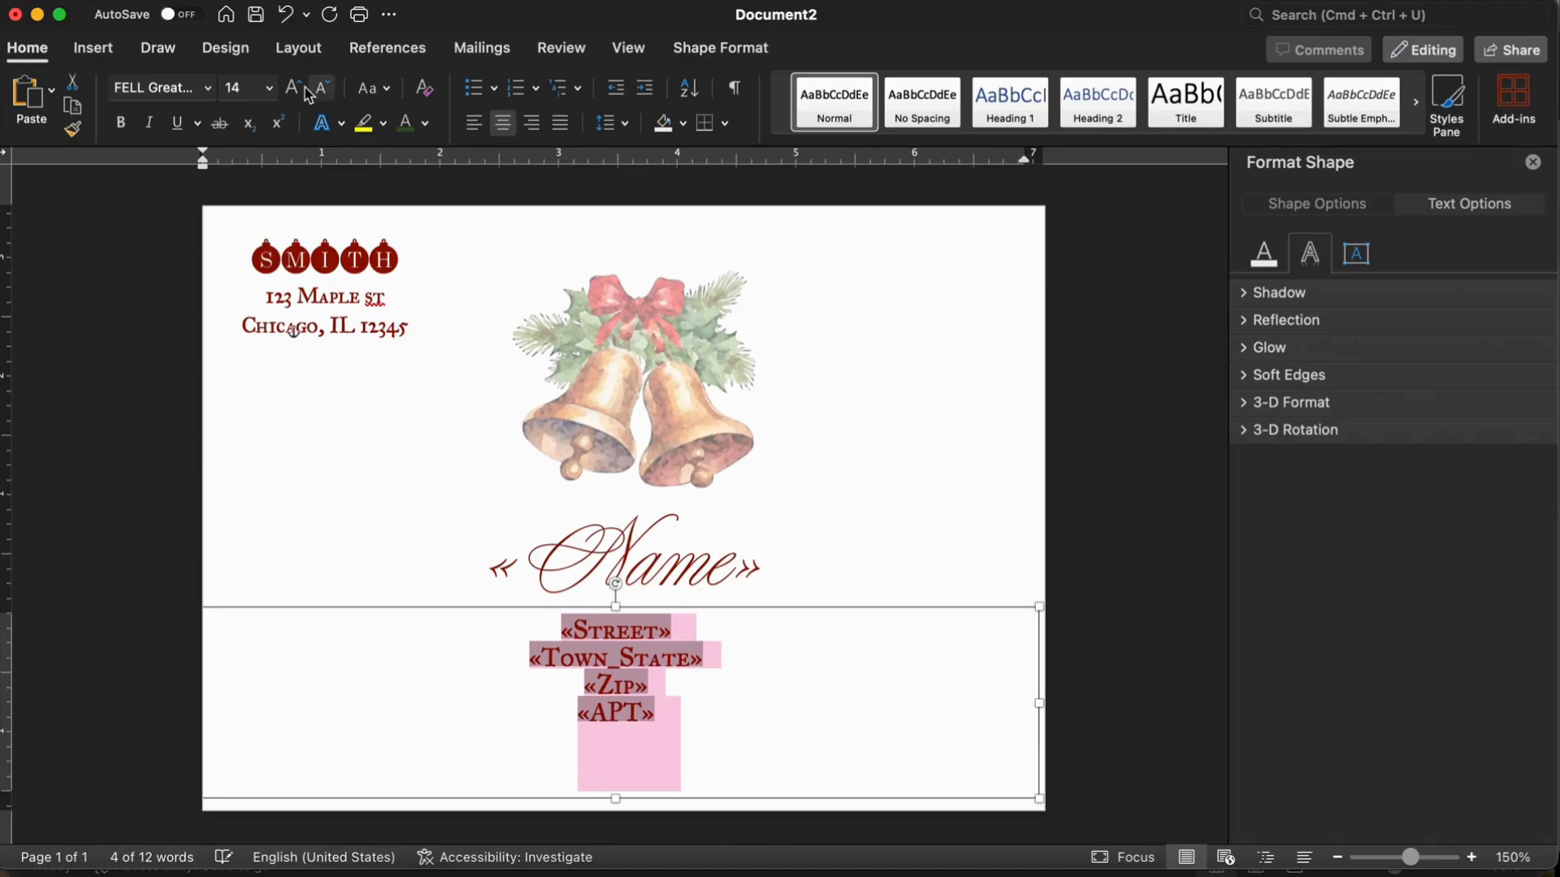
pyautogui.click(207, 89)
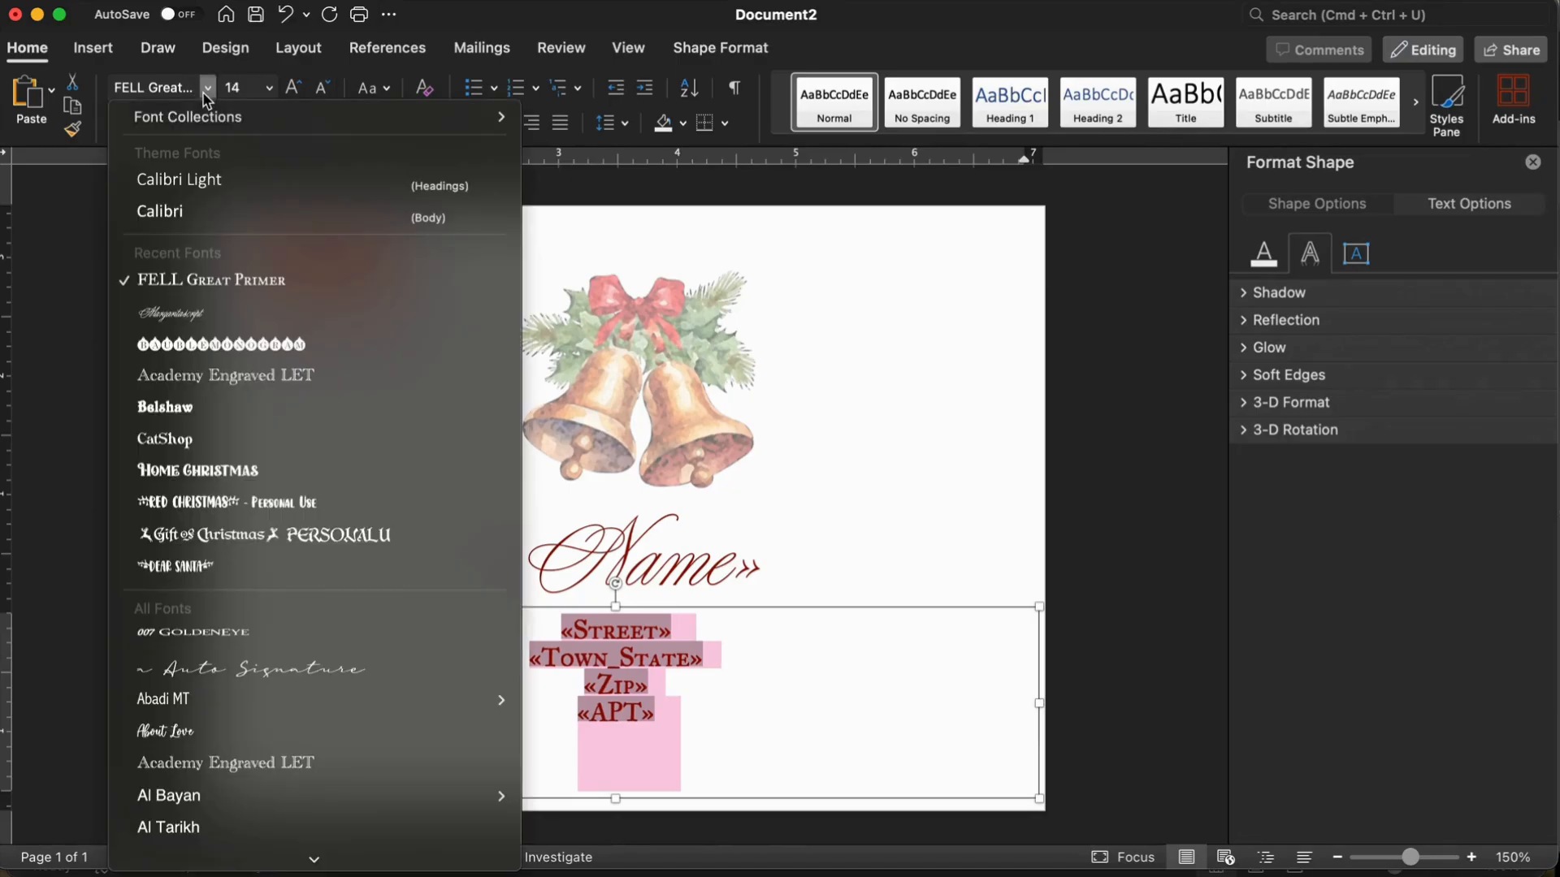
pyautogui.click(231, 372)
pyautogui.click(801, 547)
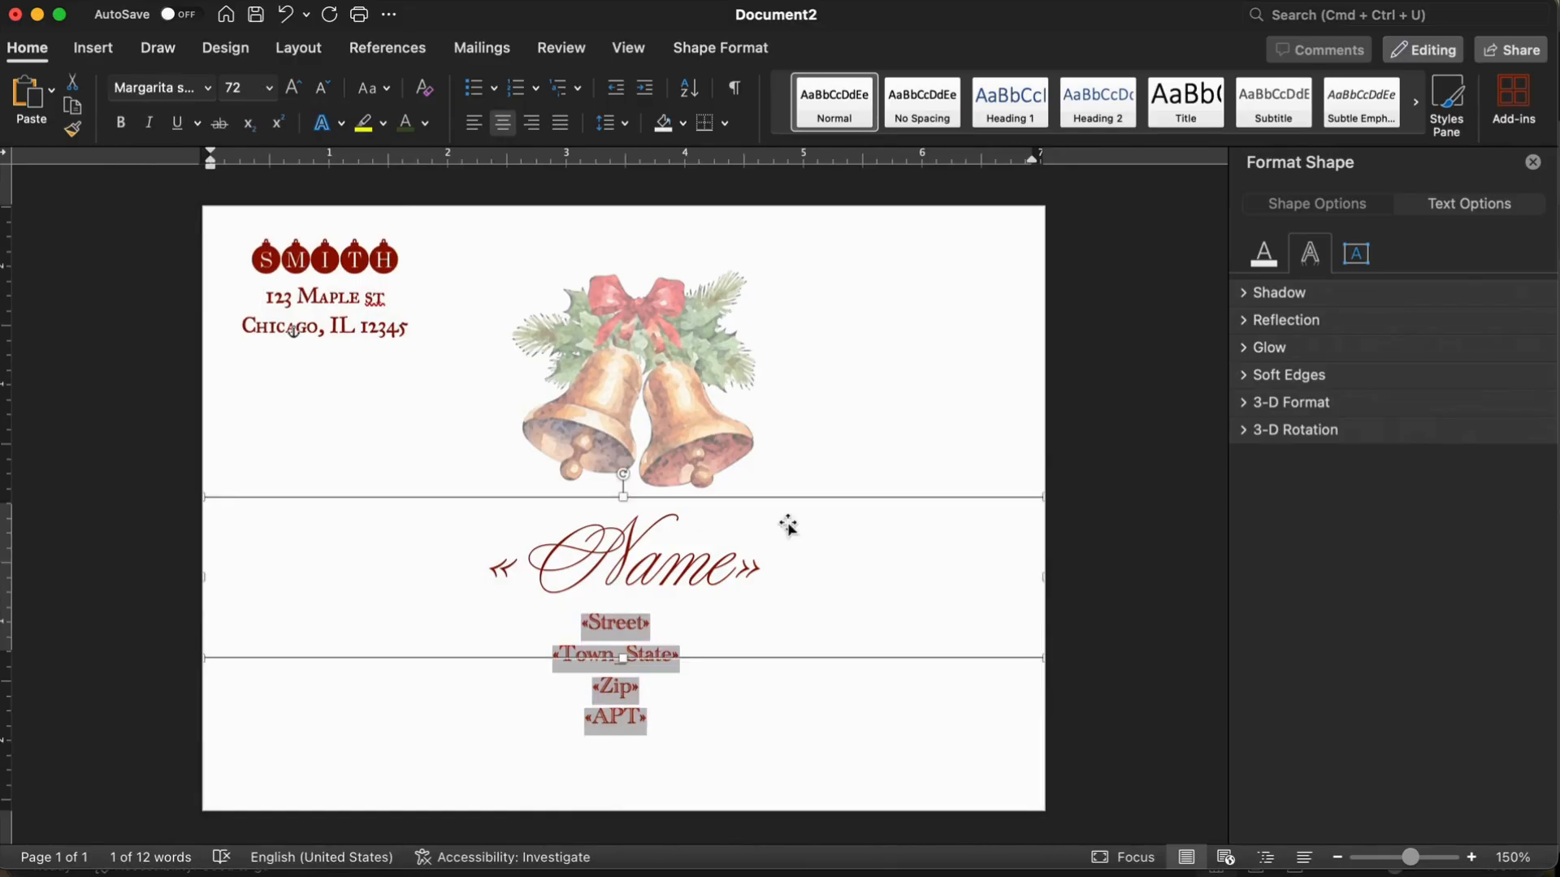
pyautogui.click(845, 358)
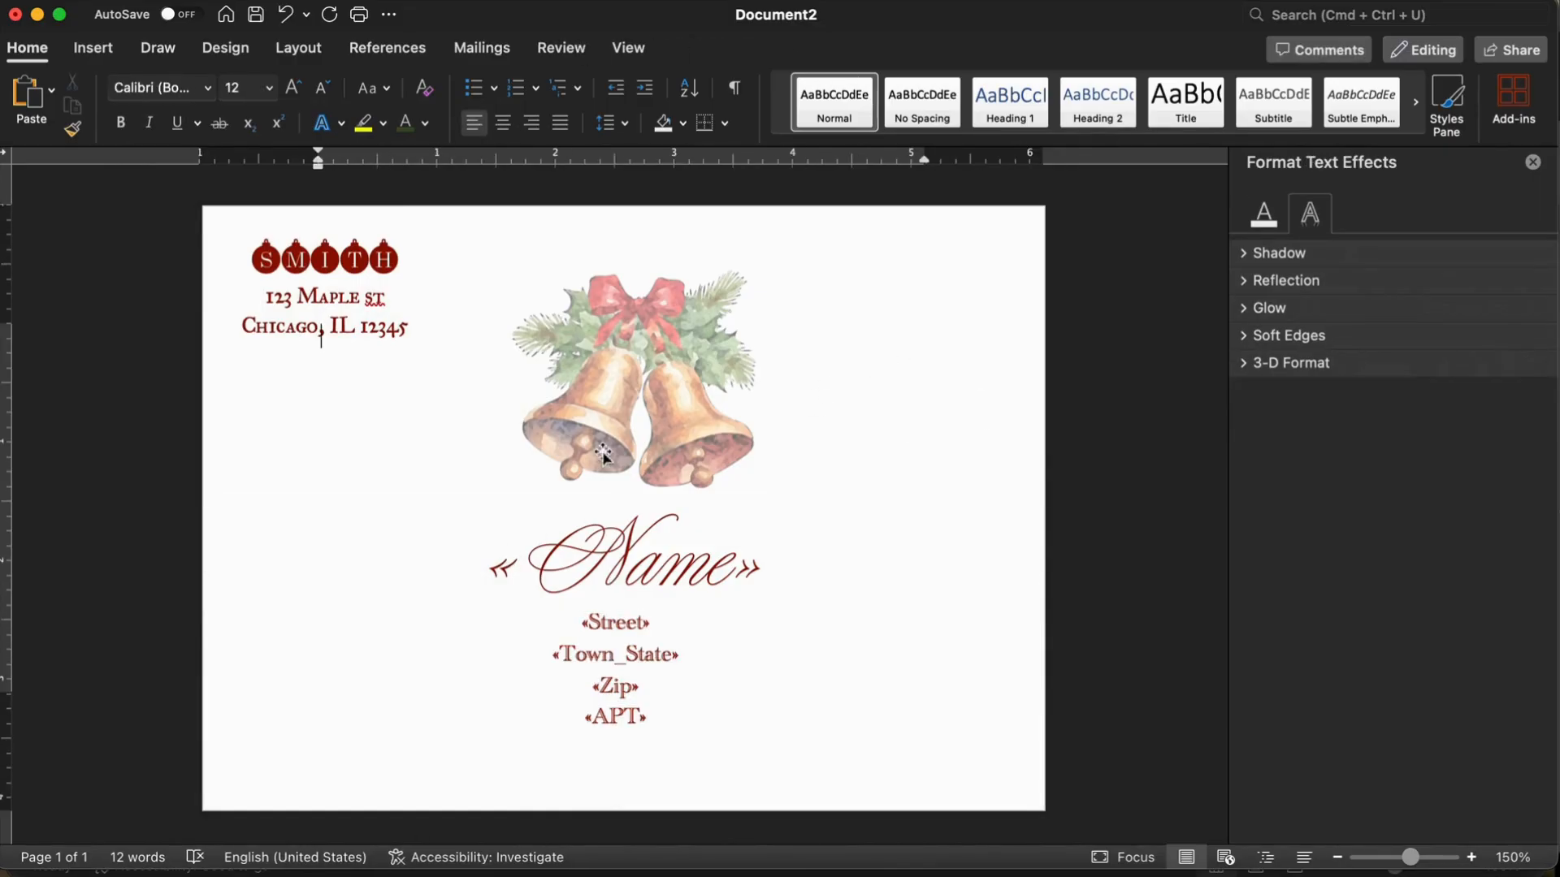
# Step: Shift the address text box slightly to the right to center it across the envelope under the Name field
pyautogui.click(644, 560)
pyautogui.click(630, 714)
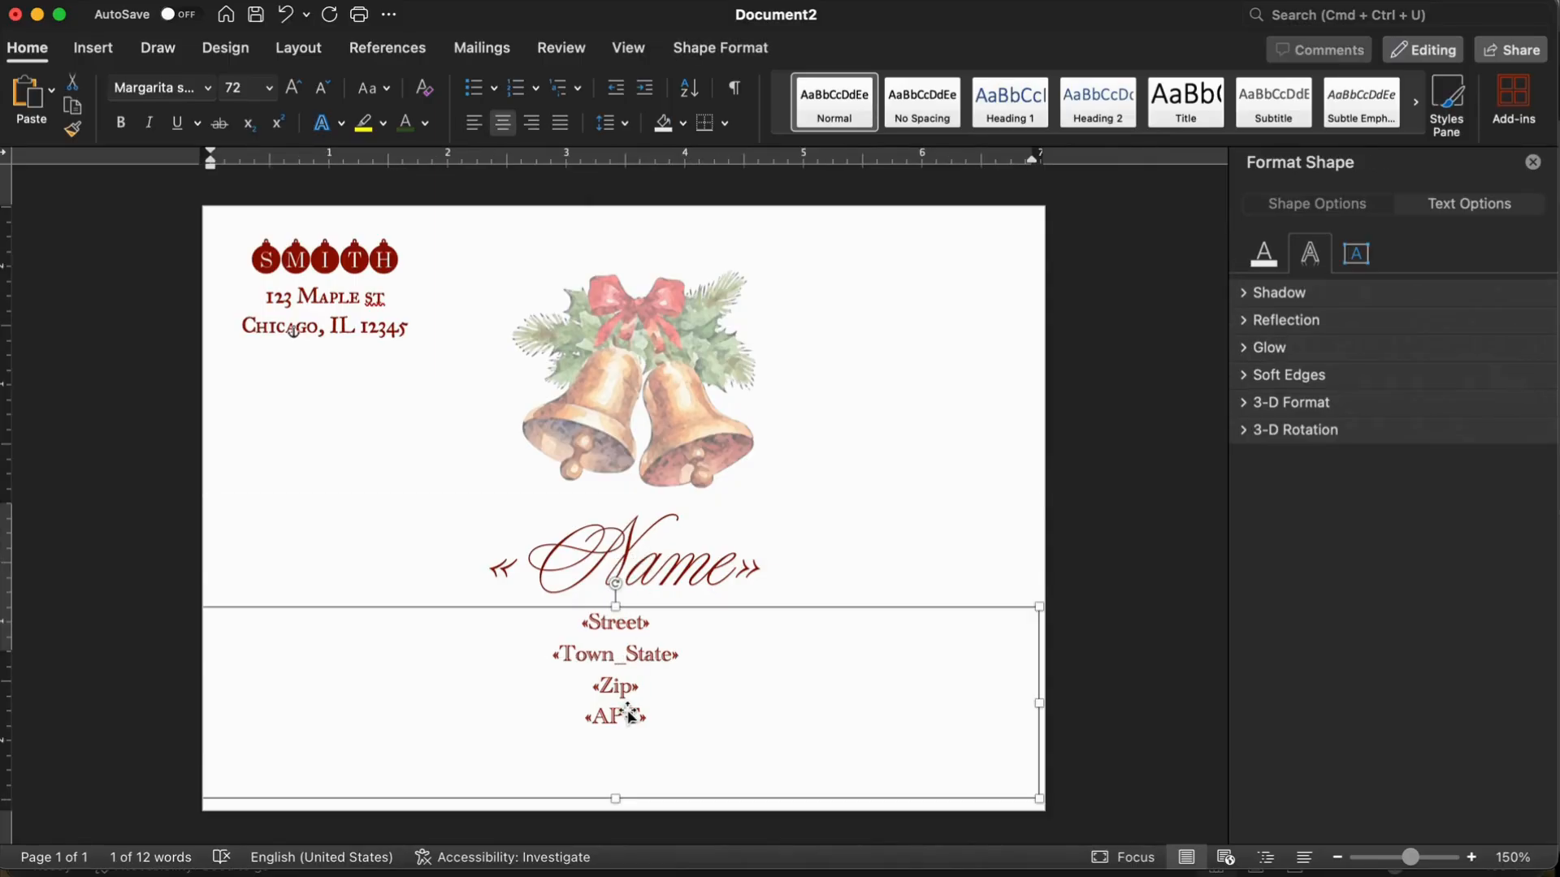
pyautogui.moveTo(631, 715); pyautogui.dragTo(638, 715)
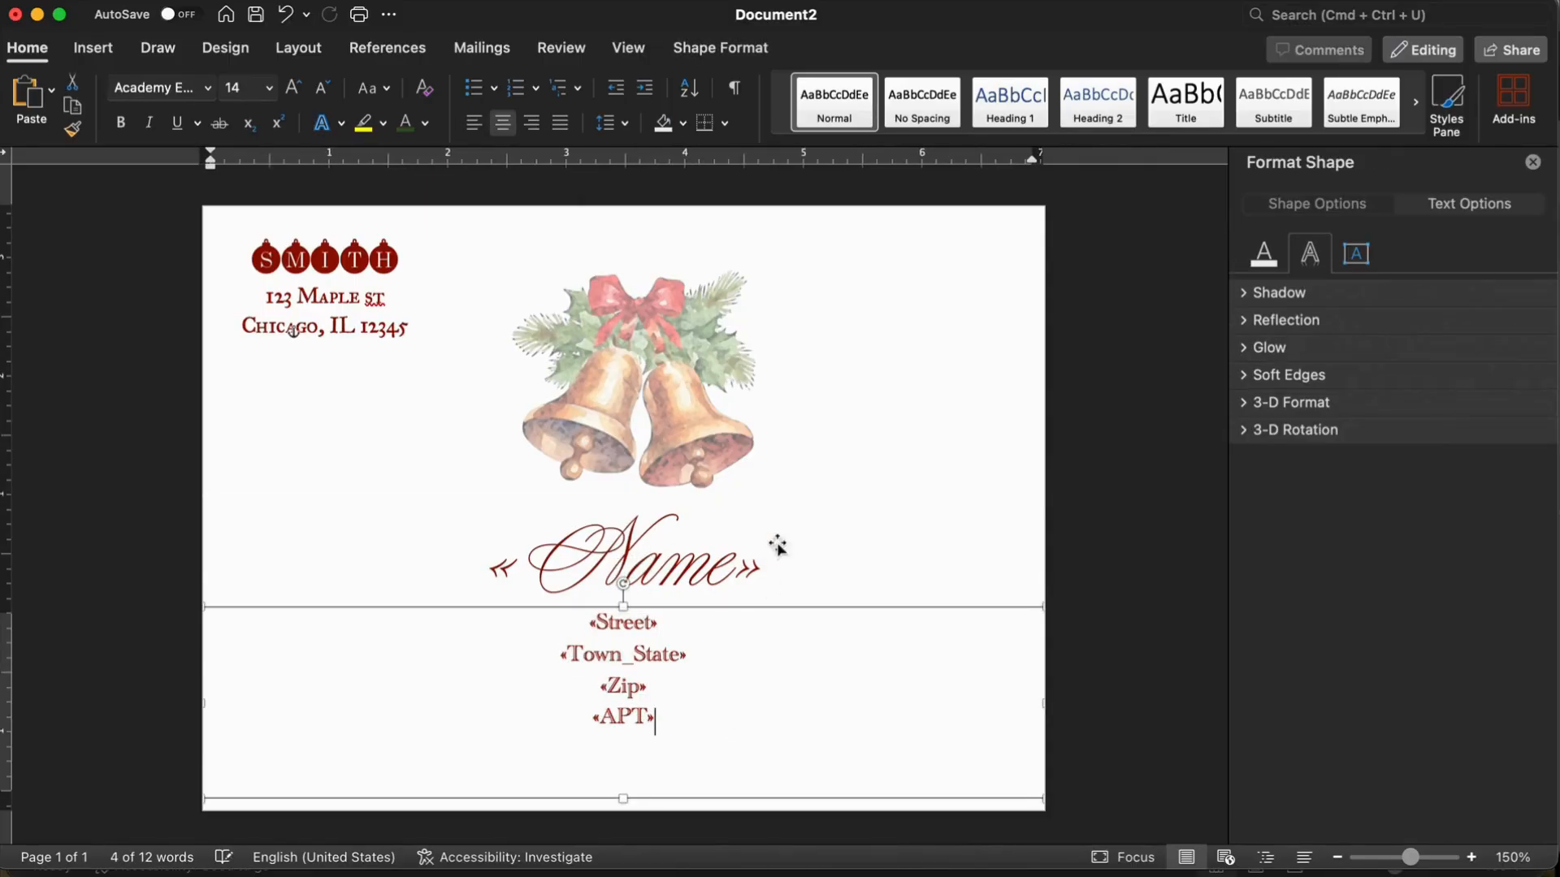
# Step: Merge all records into a new document of individual envelopes again and check the first envelope's address lines
pyautogui.click(472, 47)
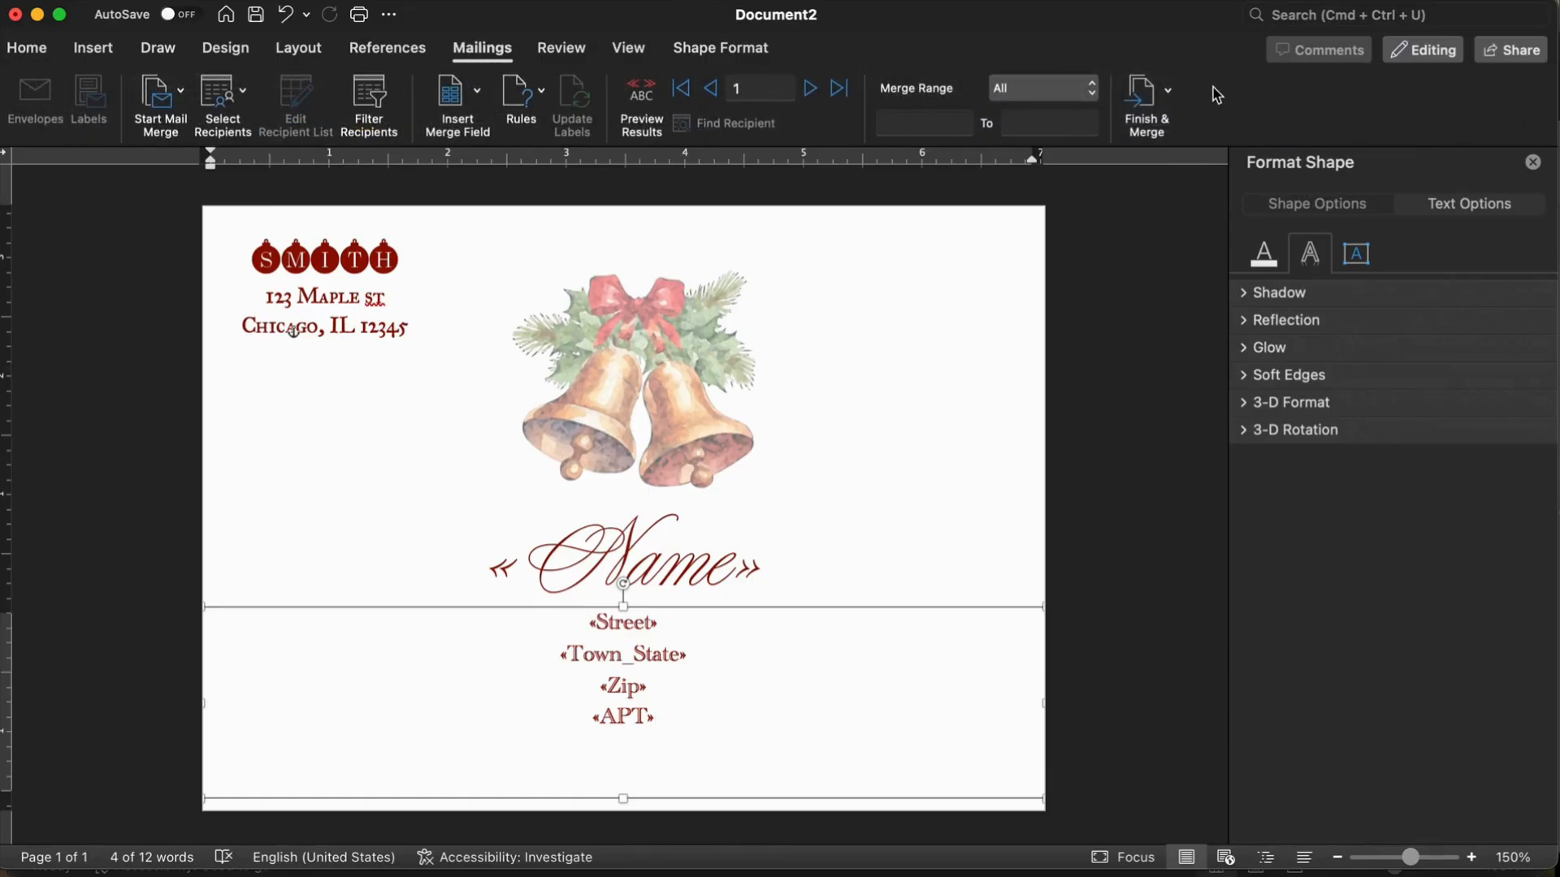
pyautogui.click(1169, 92)
pyautogui.click(1177, 130)
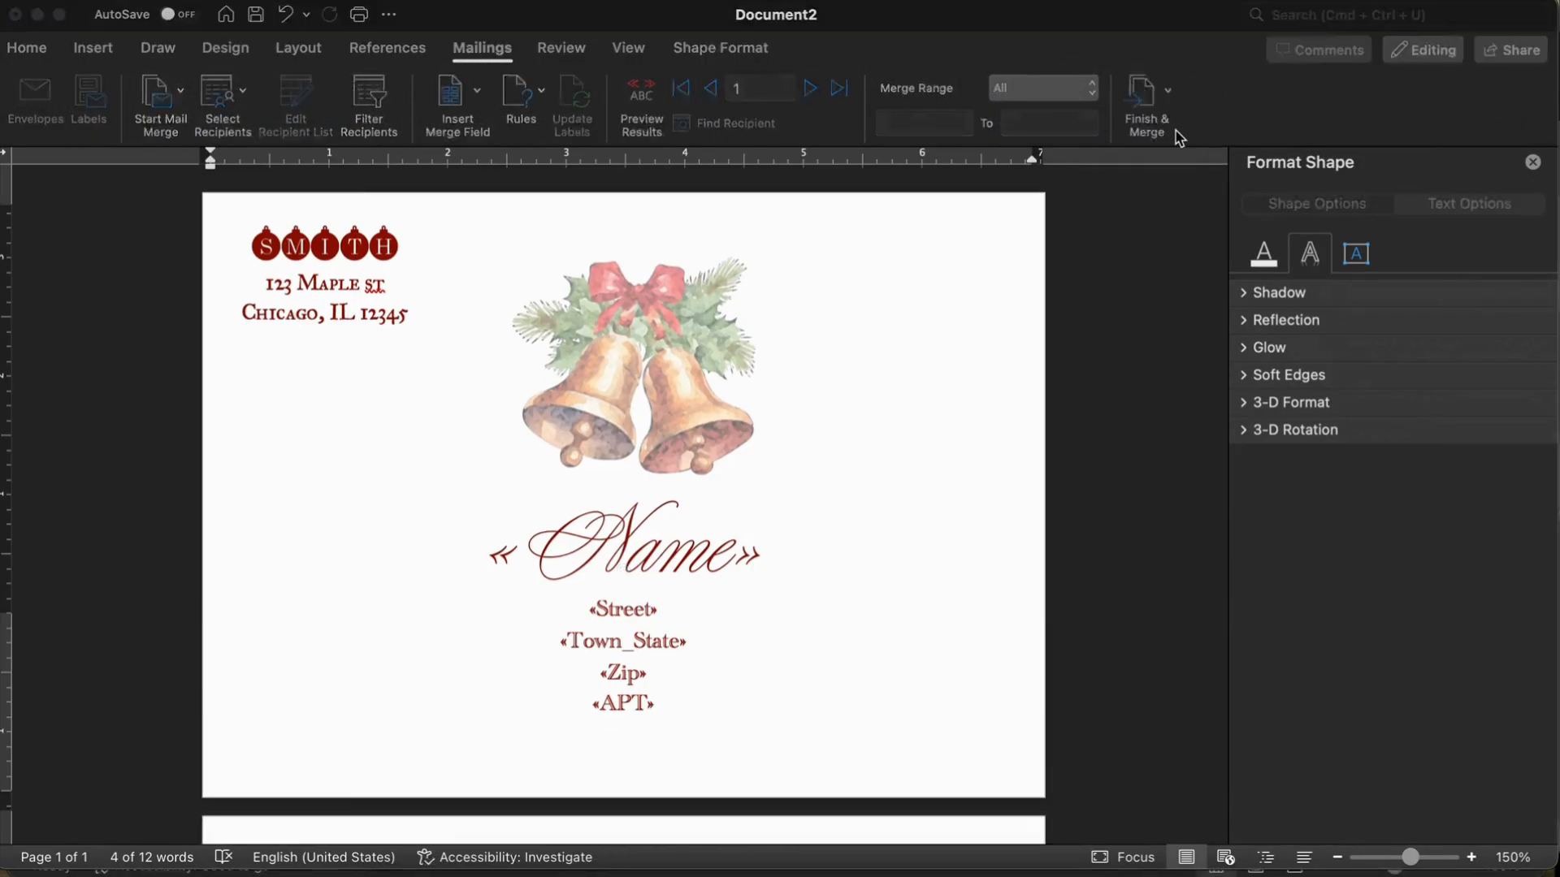
pyautogui.scroll(-5, 894, 424)
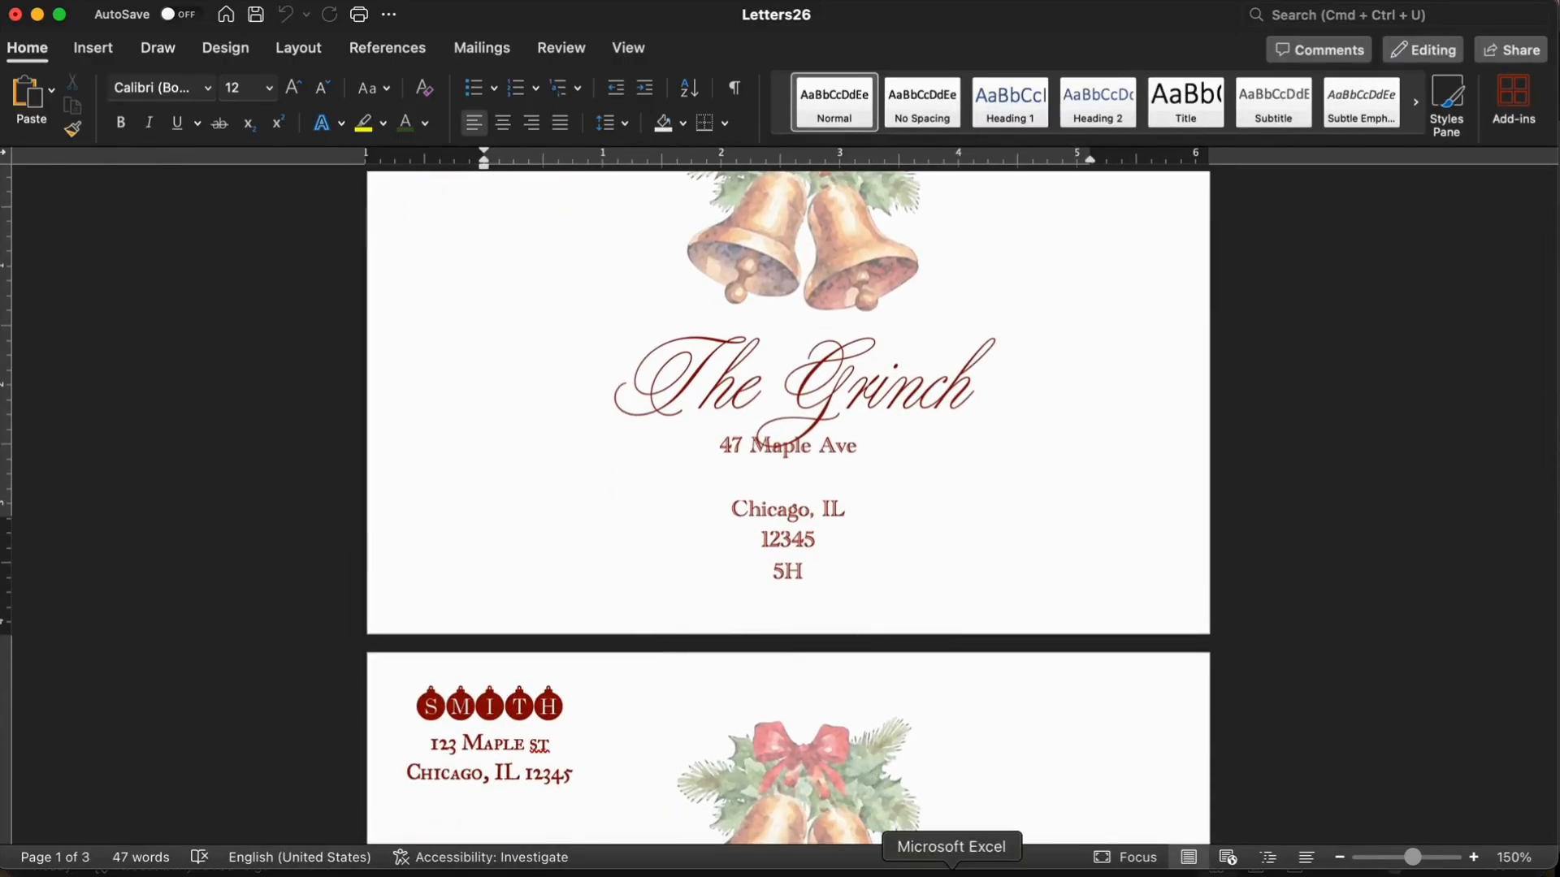
# Step: In Excel's Book2 list, reduce row 2's height and turn off text wrapping in cell B2, and return to Word
pyautogui.click(951, 871)
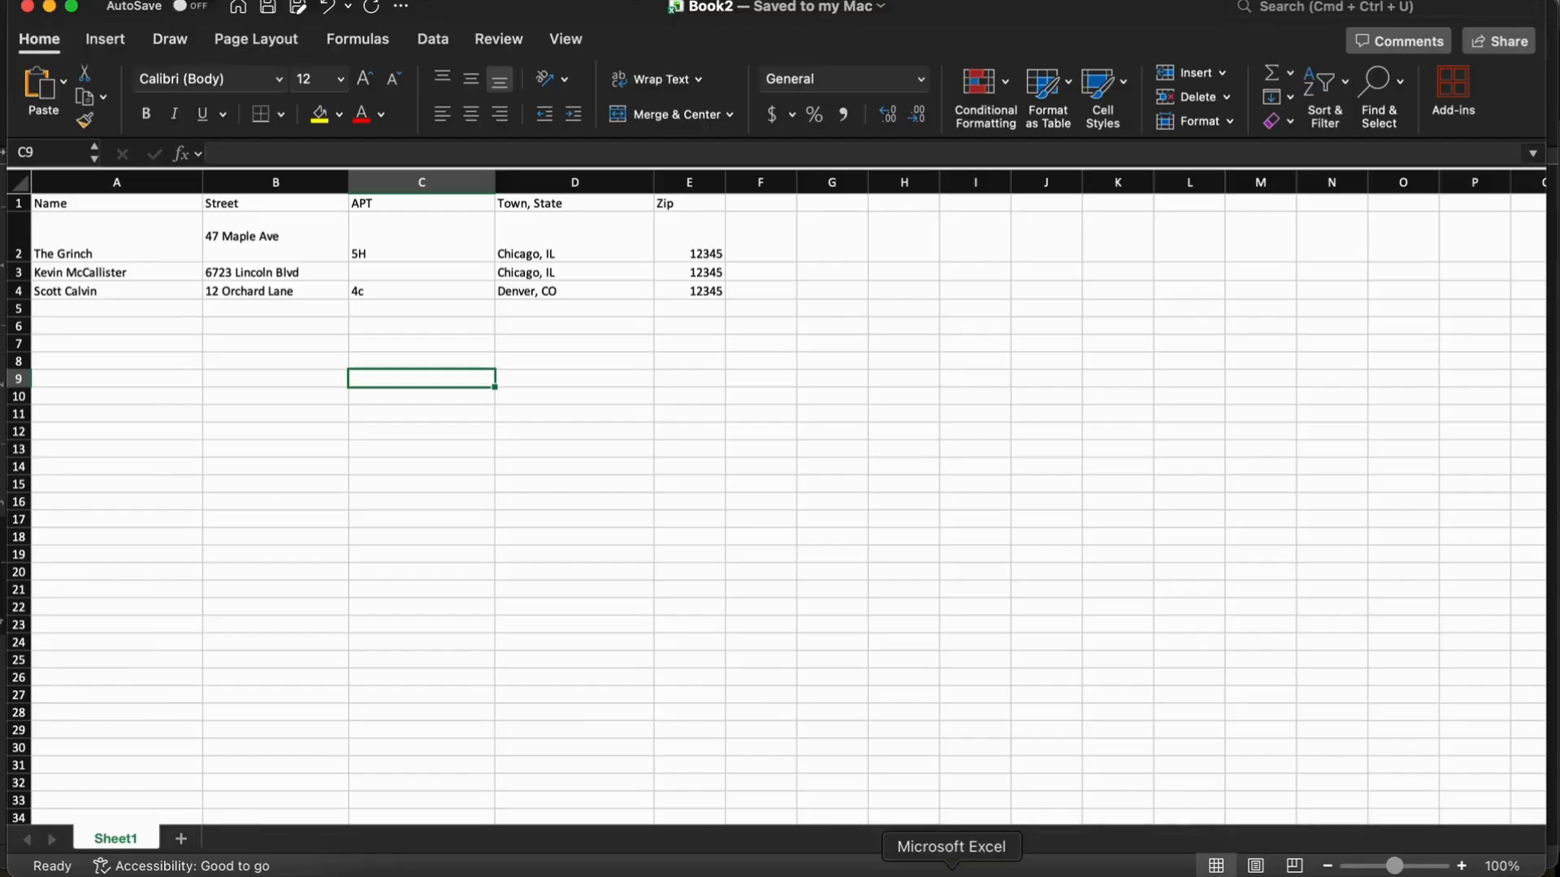
pyautogui.moveTo(18, 263); pyautogui.dragTo(19, 240)
pyautogui.click(223, 231)
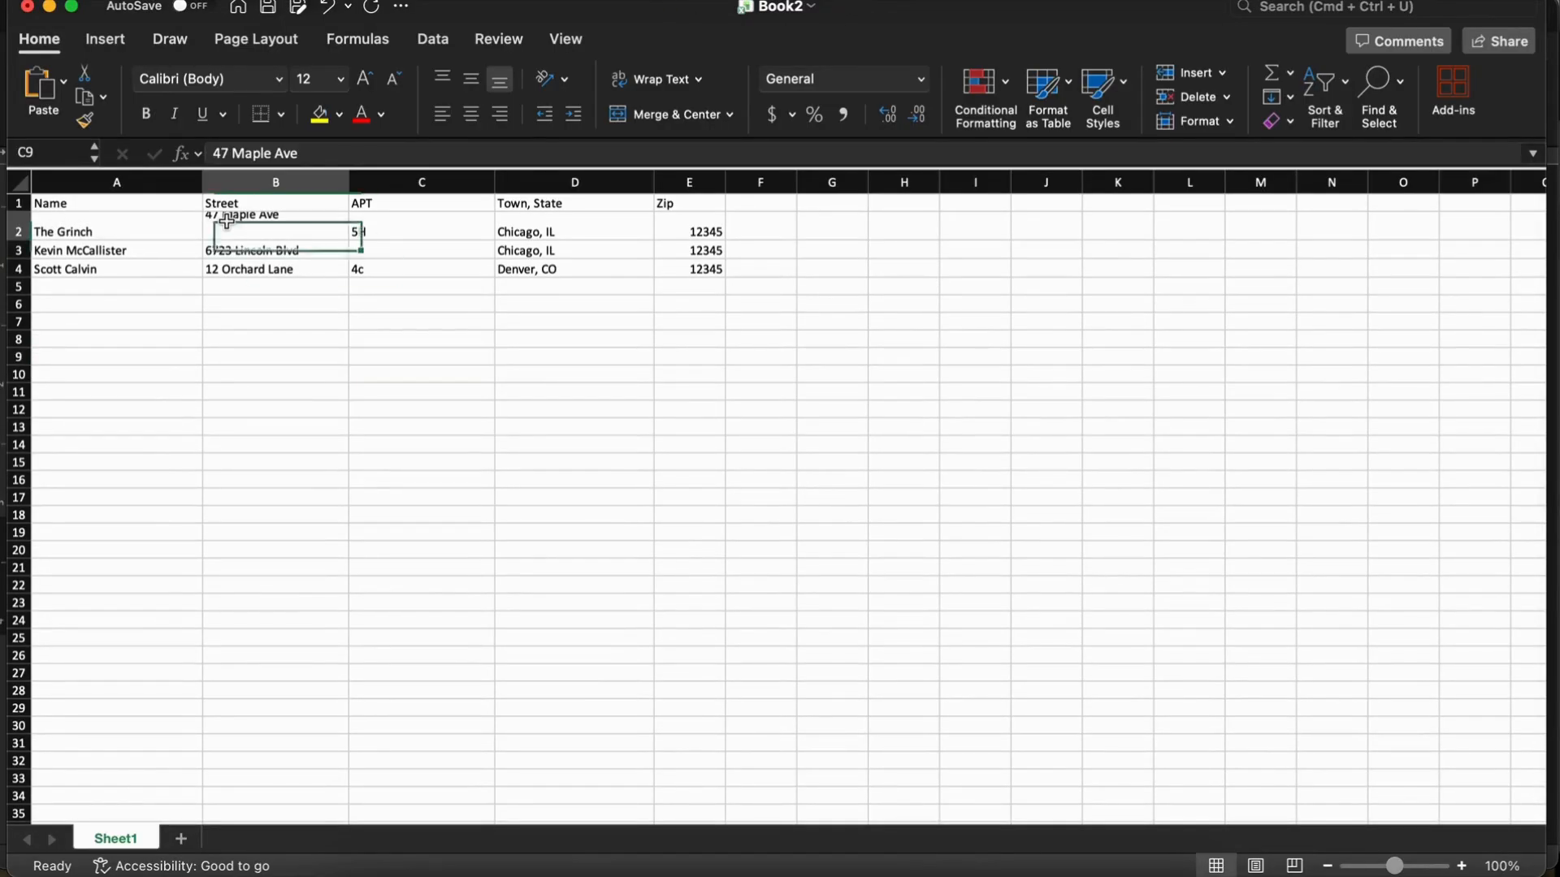
pyautogui.click(654, 89)
pyautogui.click(697, 78)
pyautogui.click(696, 112)
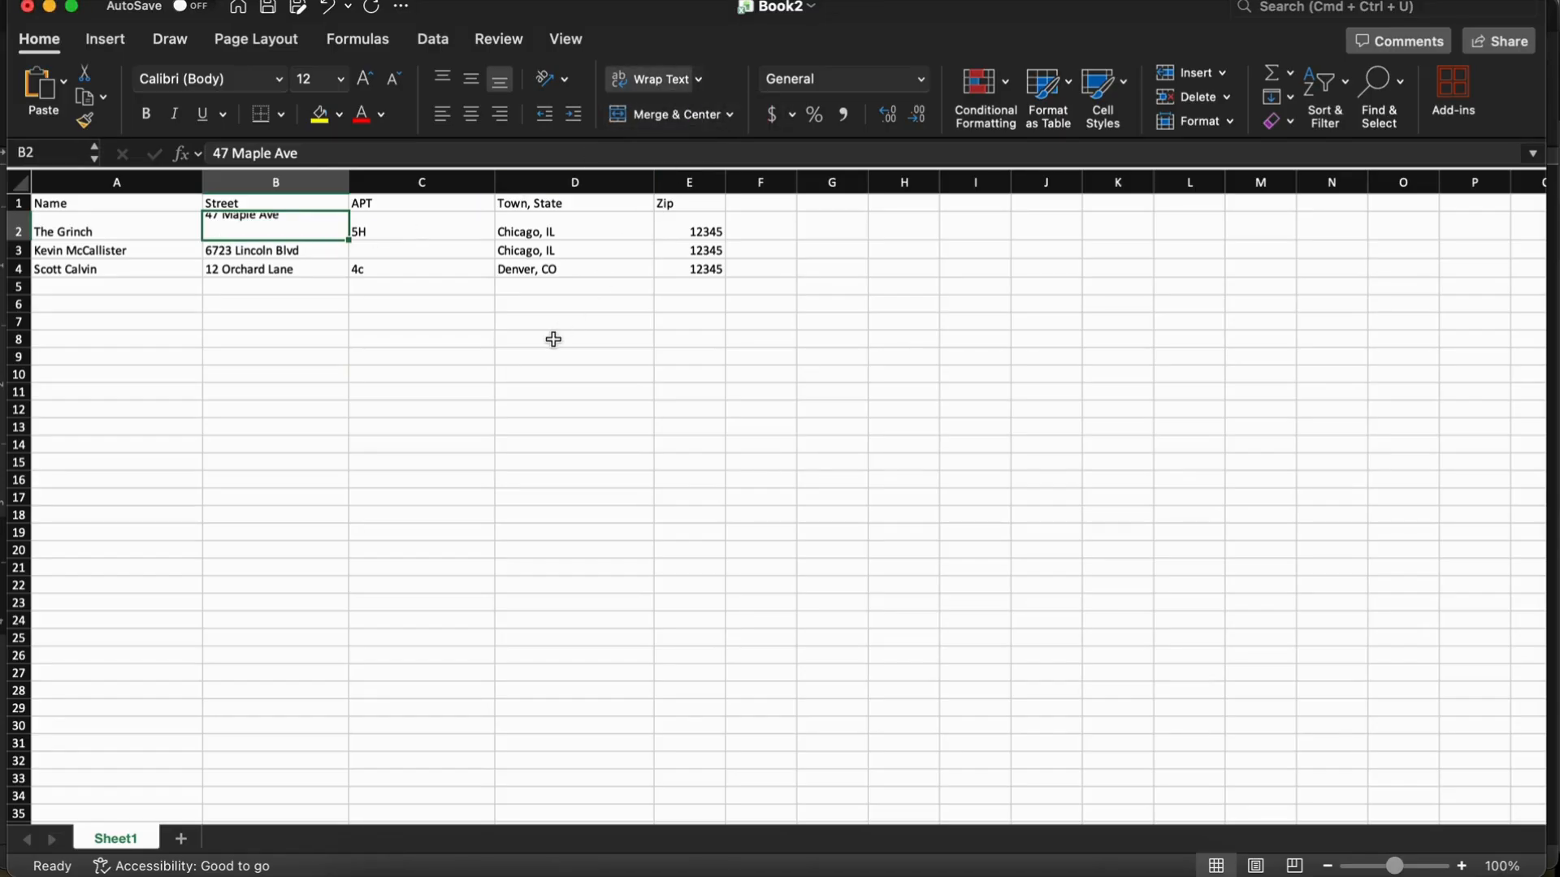
pyautogui.click(512, 355)
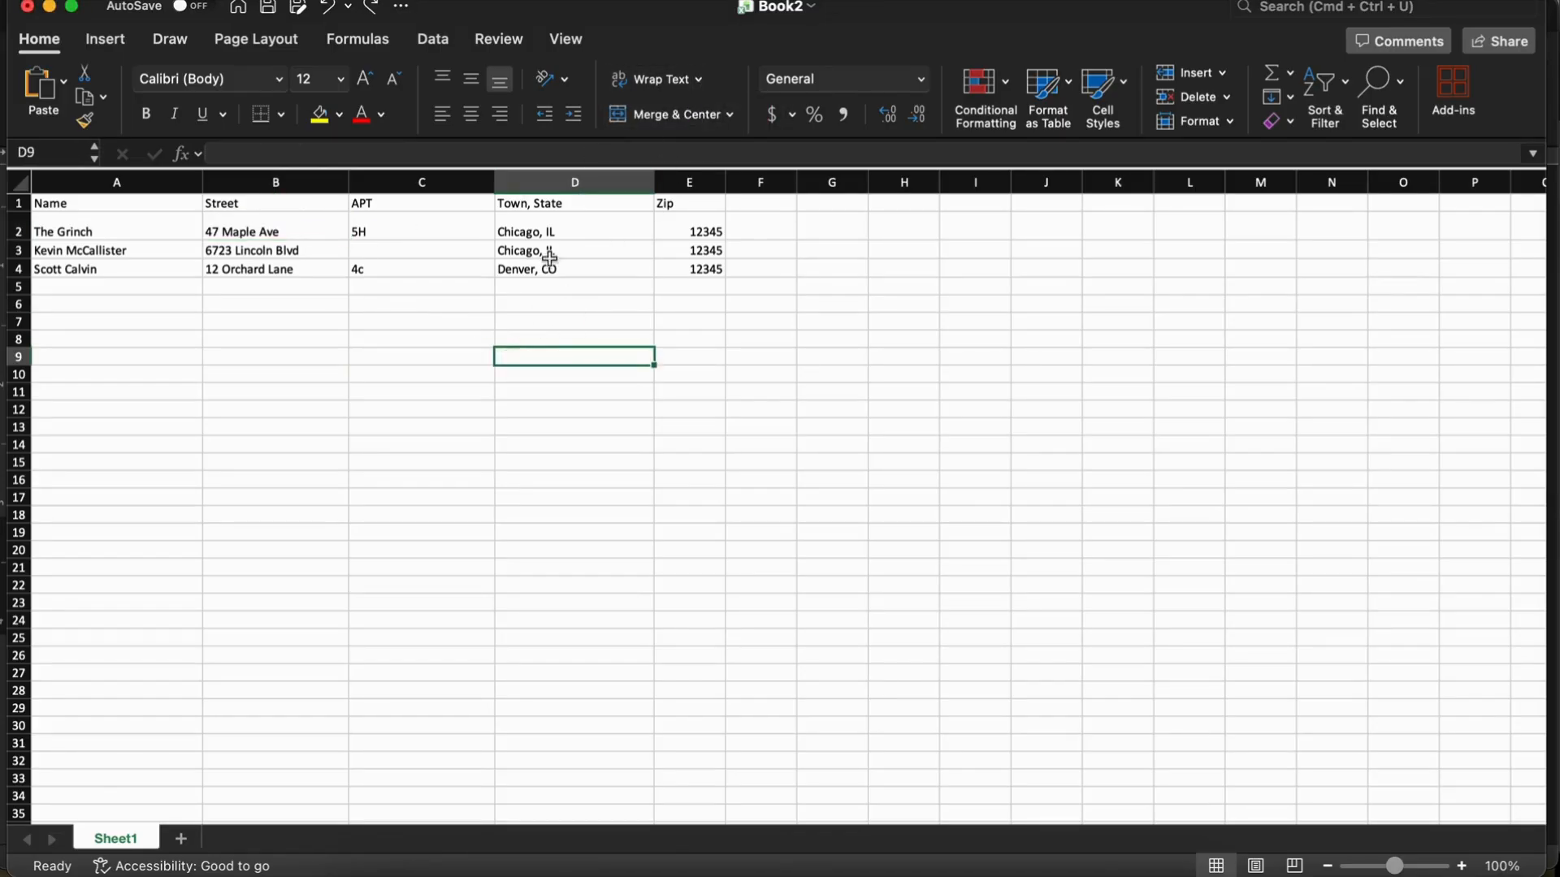
pyautogui.click(898, 860)
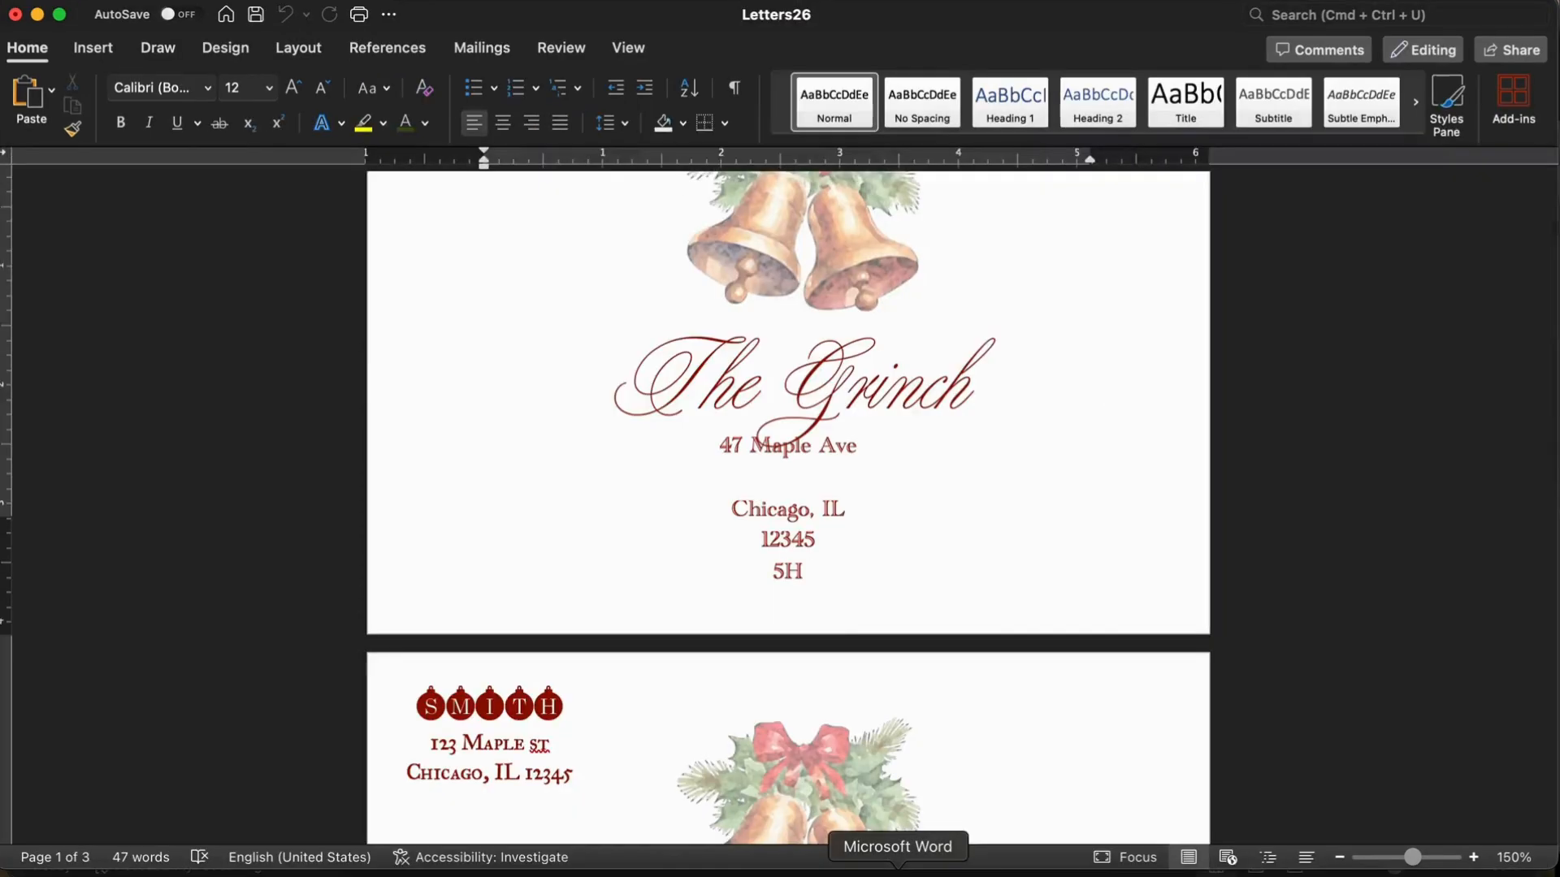
# Step: Check the address lines on the three merged envelopes and discard the merged document without saving it
pyautogui.scroll(-5, 904, 399)
pyautogui.scroll(-4, 904, 399)
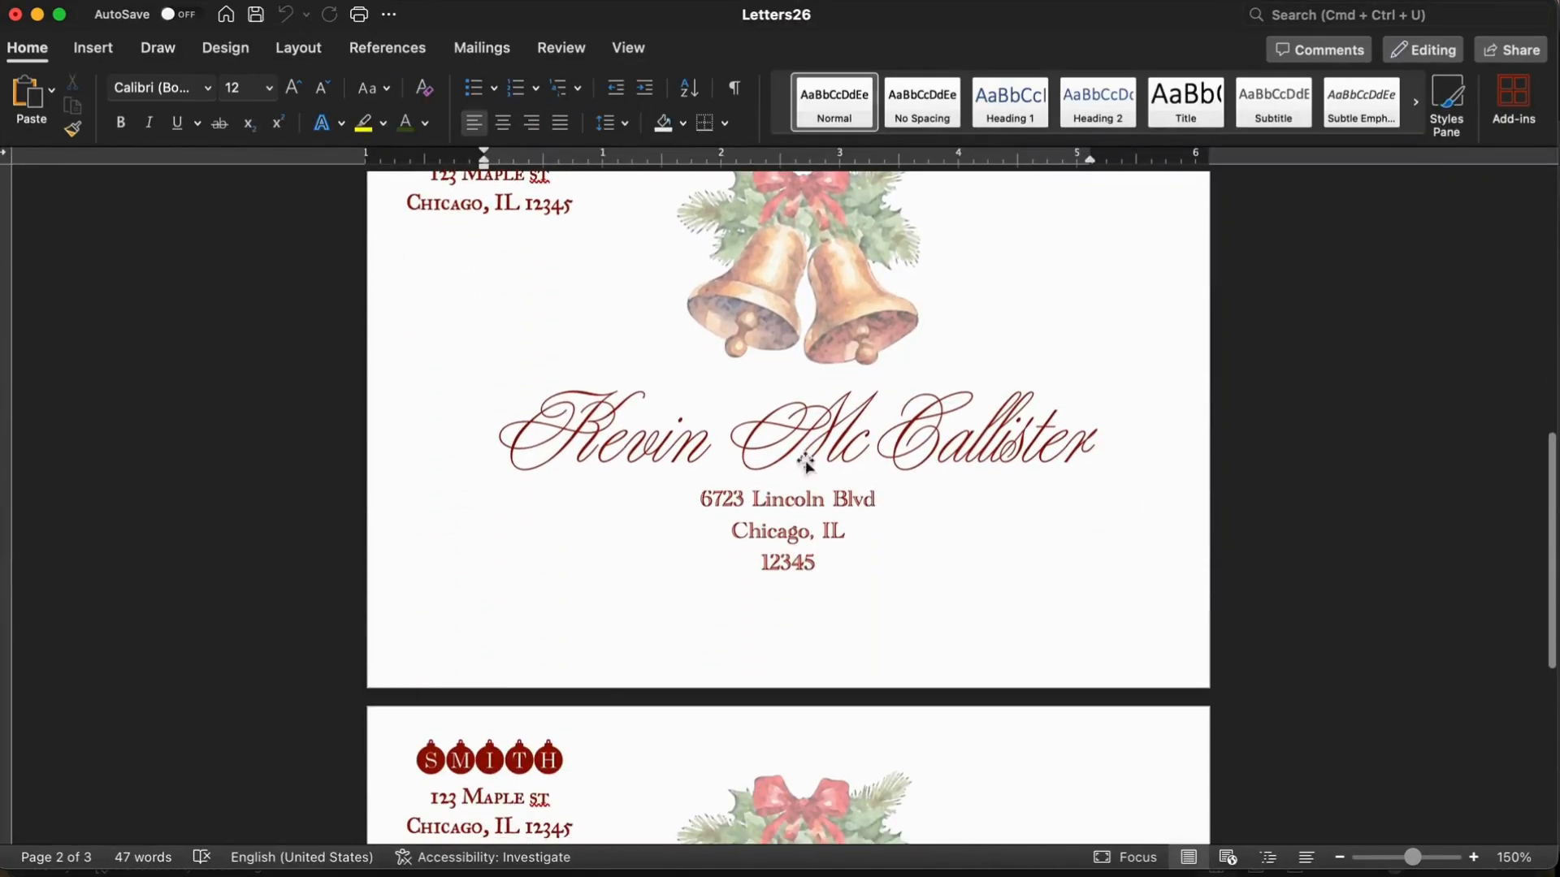
pyautogui.click(812, 505)
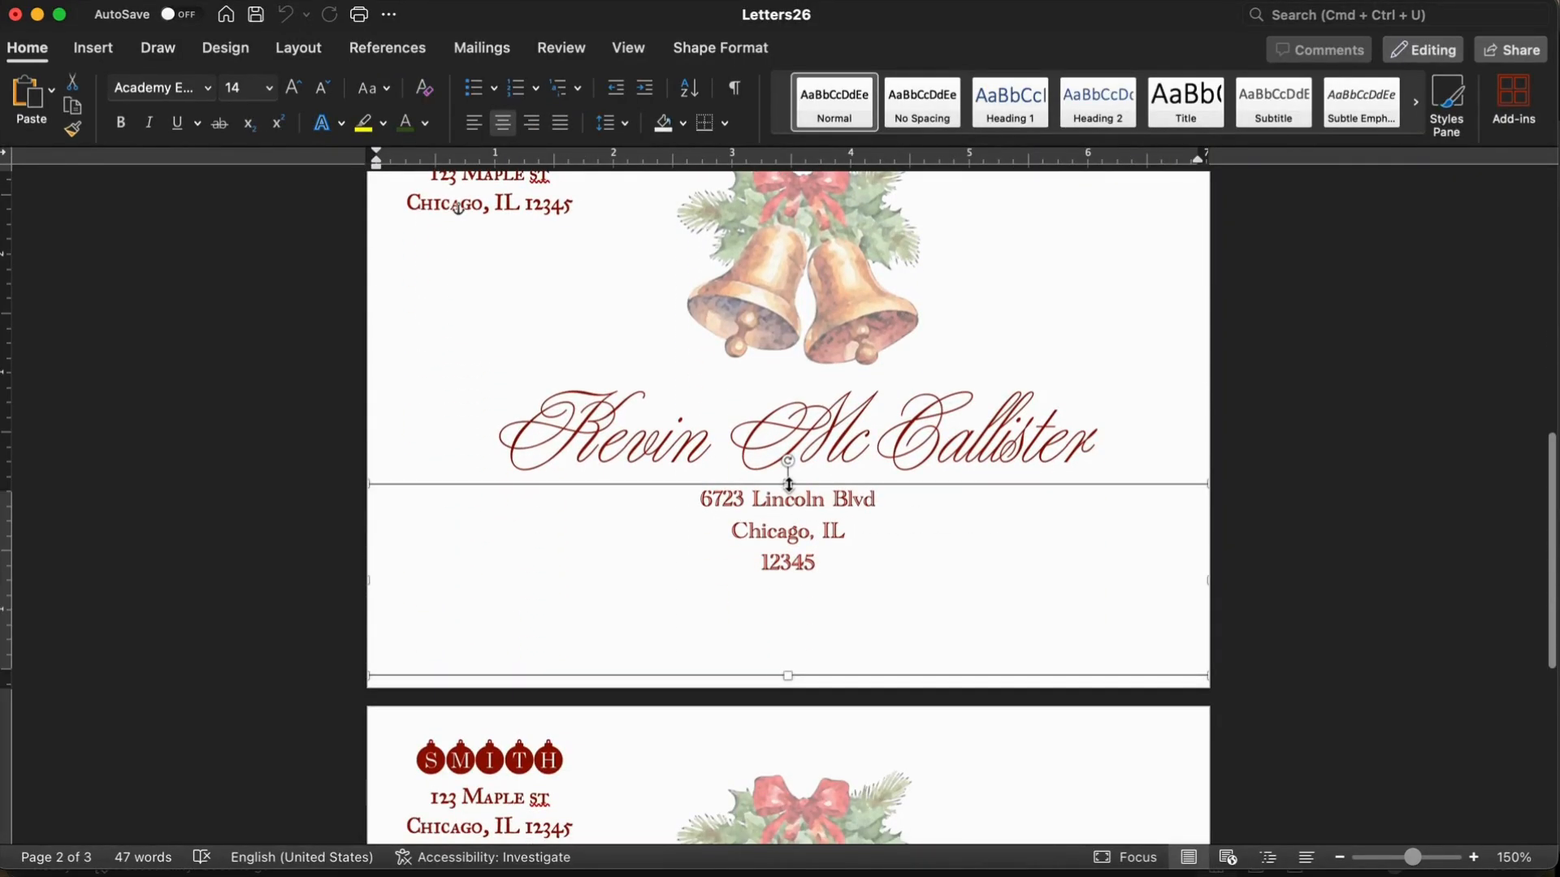
pyautogui.click(788, 484)
pyautogui.scroll(-7, 702, 593)
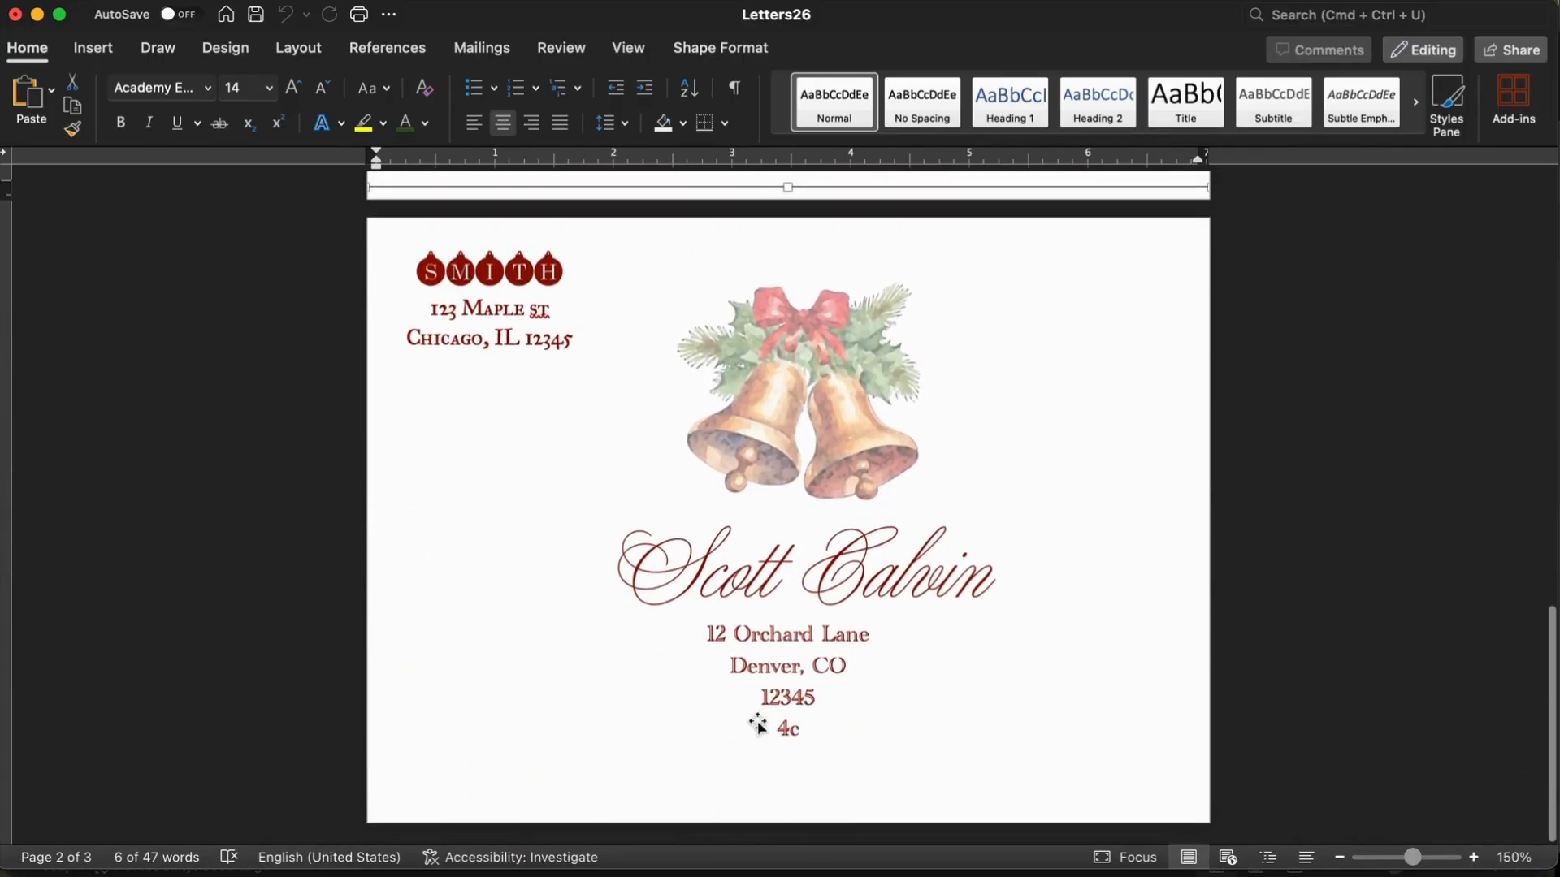
pyautogui.scroll(3, 796, 732)
pyautogui.scroll(2, 845, 386)
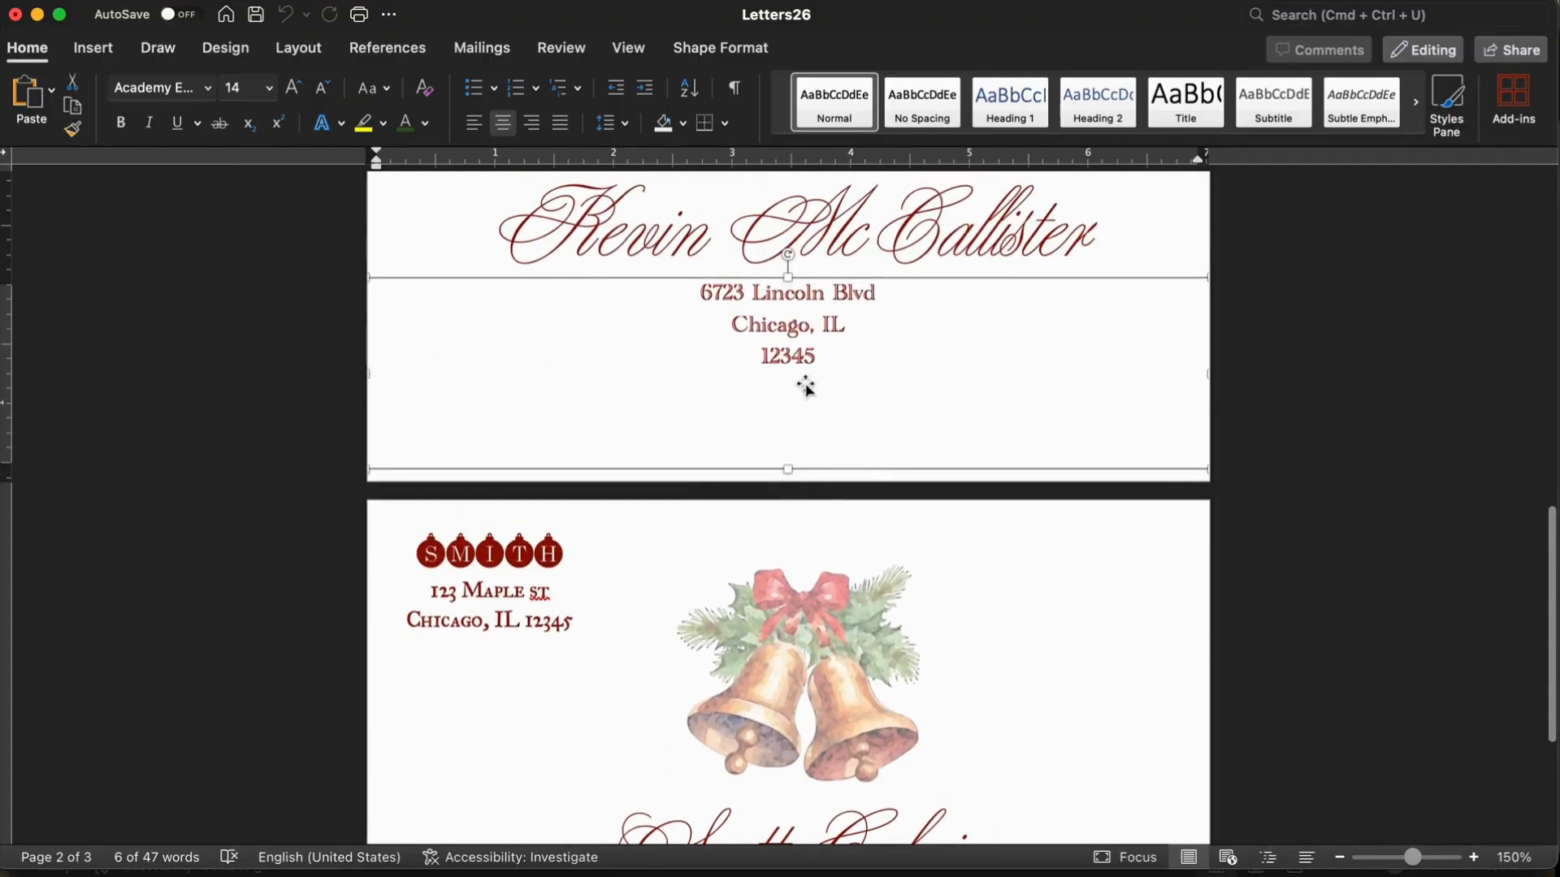
pyautogui.scroll(-4, 788, 398)
pyautogui.scroll(-1, 788, 398)
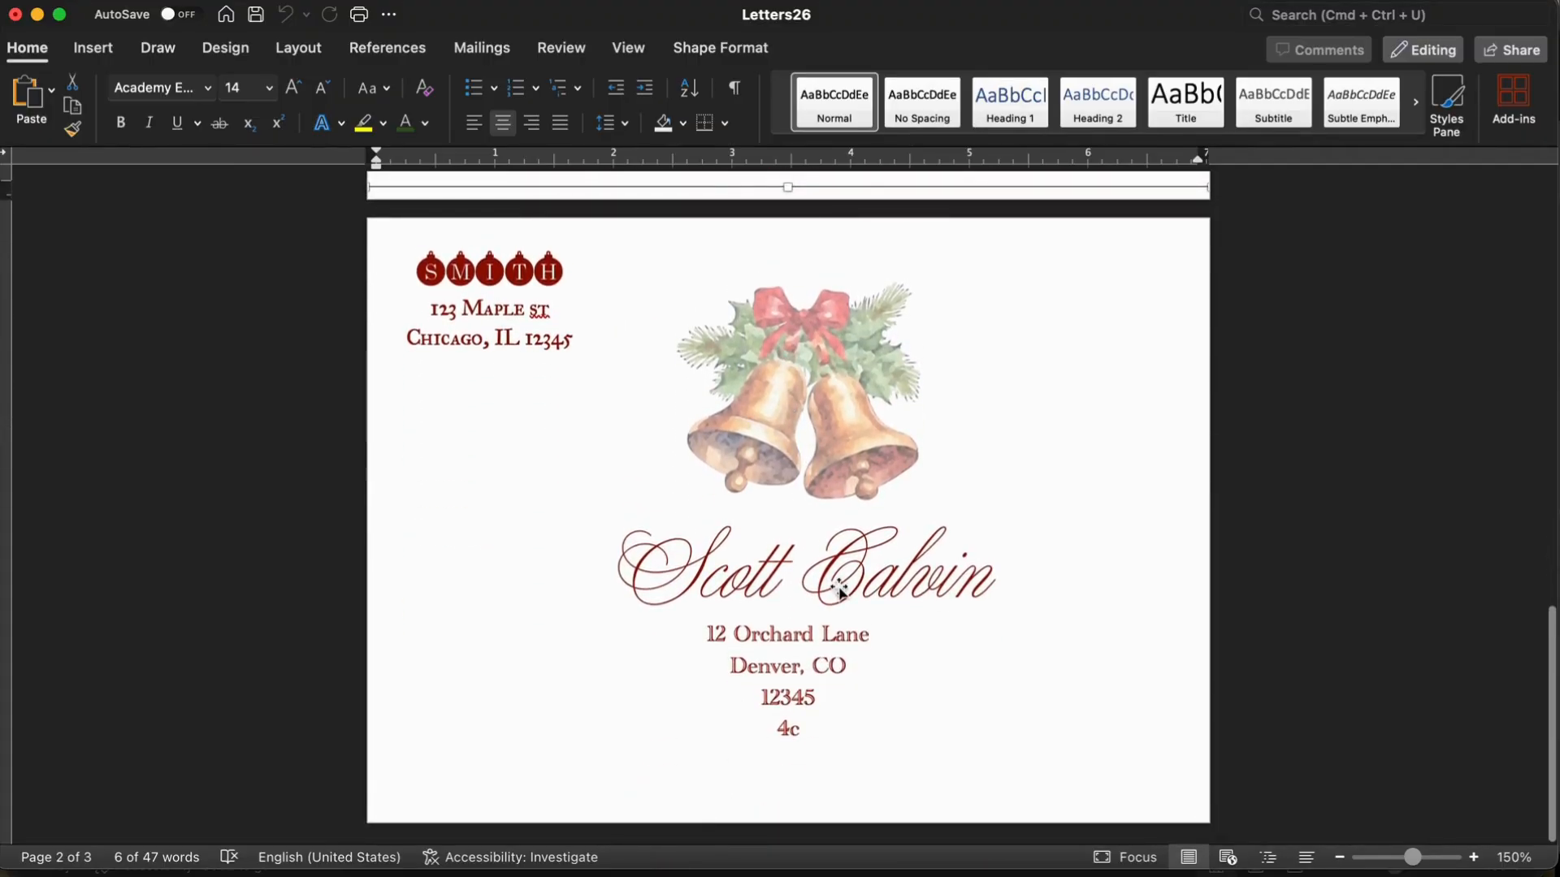
pyautogui.scroll(-12, 837, 592)
pyautogui.scroll(2, 837, 597)
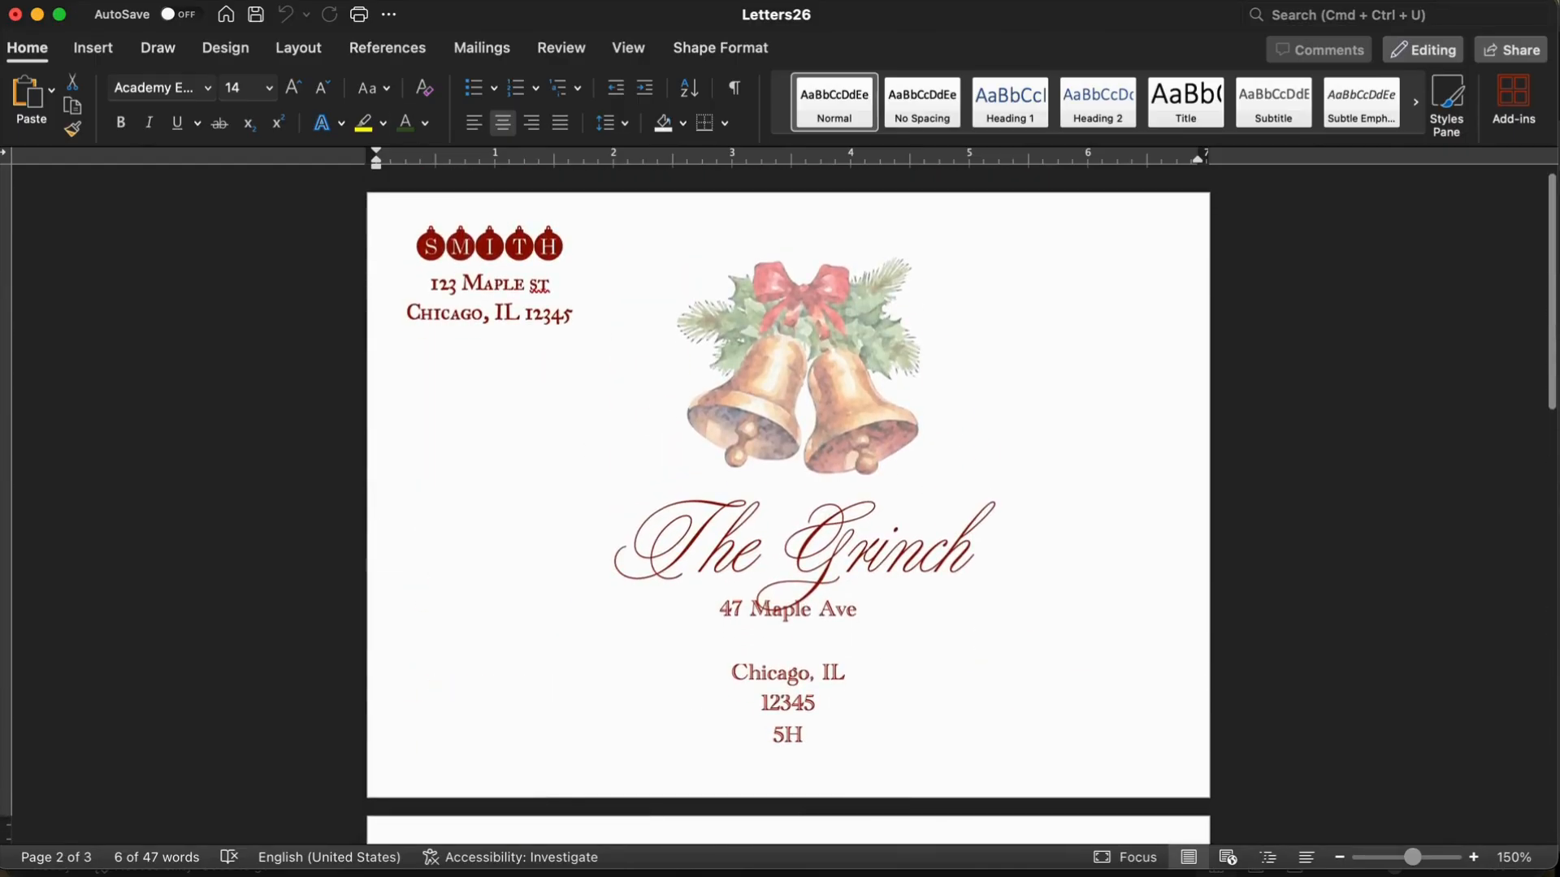
pyautogui.click(15, 14)
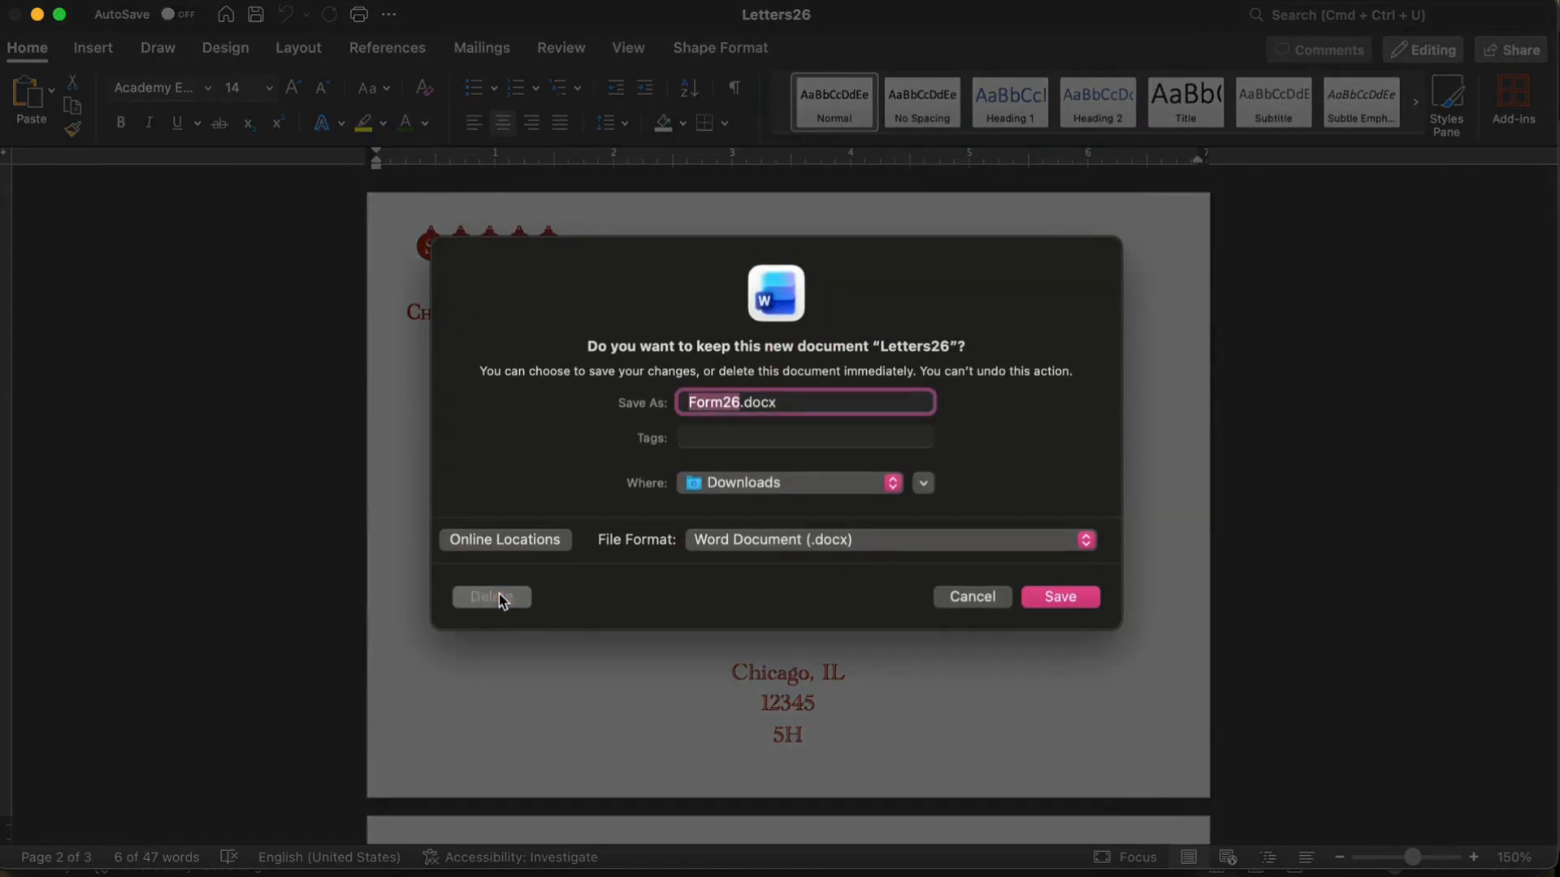
pyautogui.click(505, 599)
# Step: Remove the Town_State, Zip and APT fields from the address text box and shrink the box to fit the Street line
pyautogui.click(644, 658)
pyautogui.moveTo(685, 725); pyautogui.dragTo(539, 668)
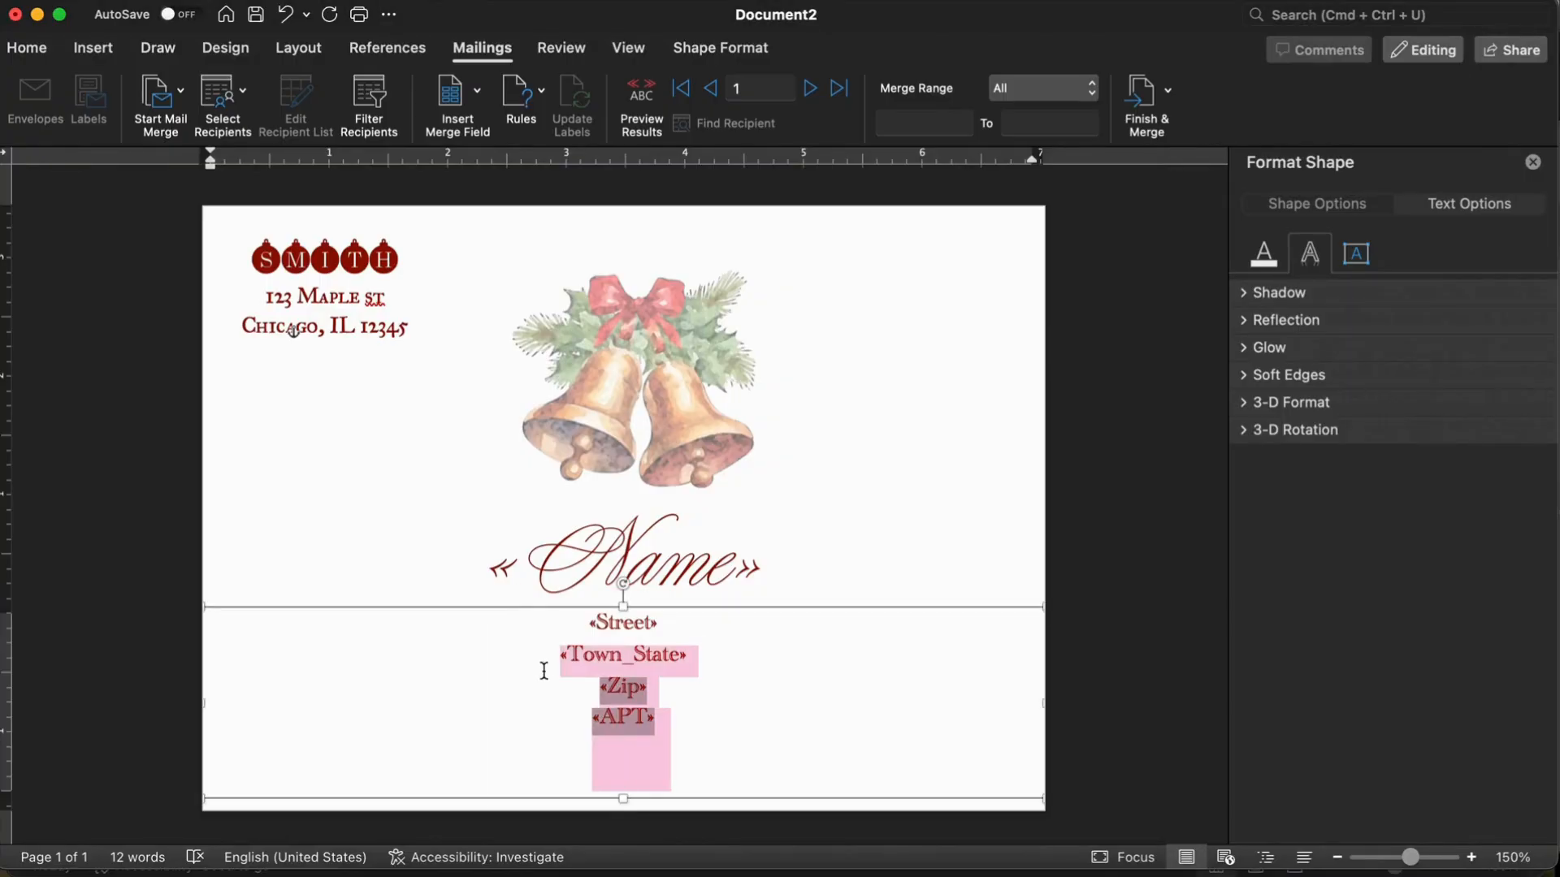
pyautogui.press('BackSpace')
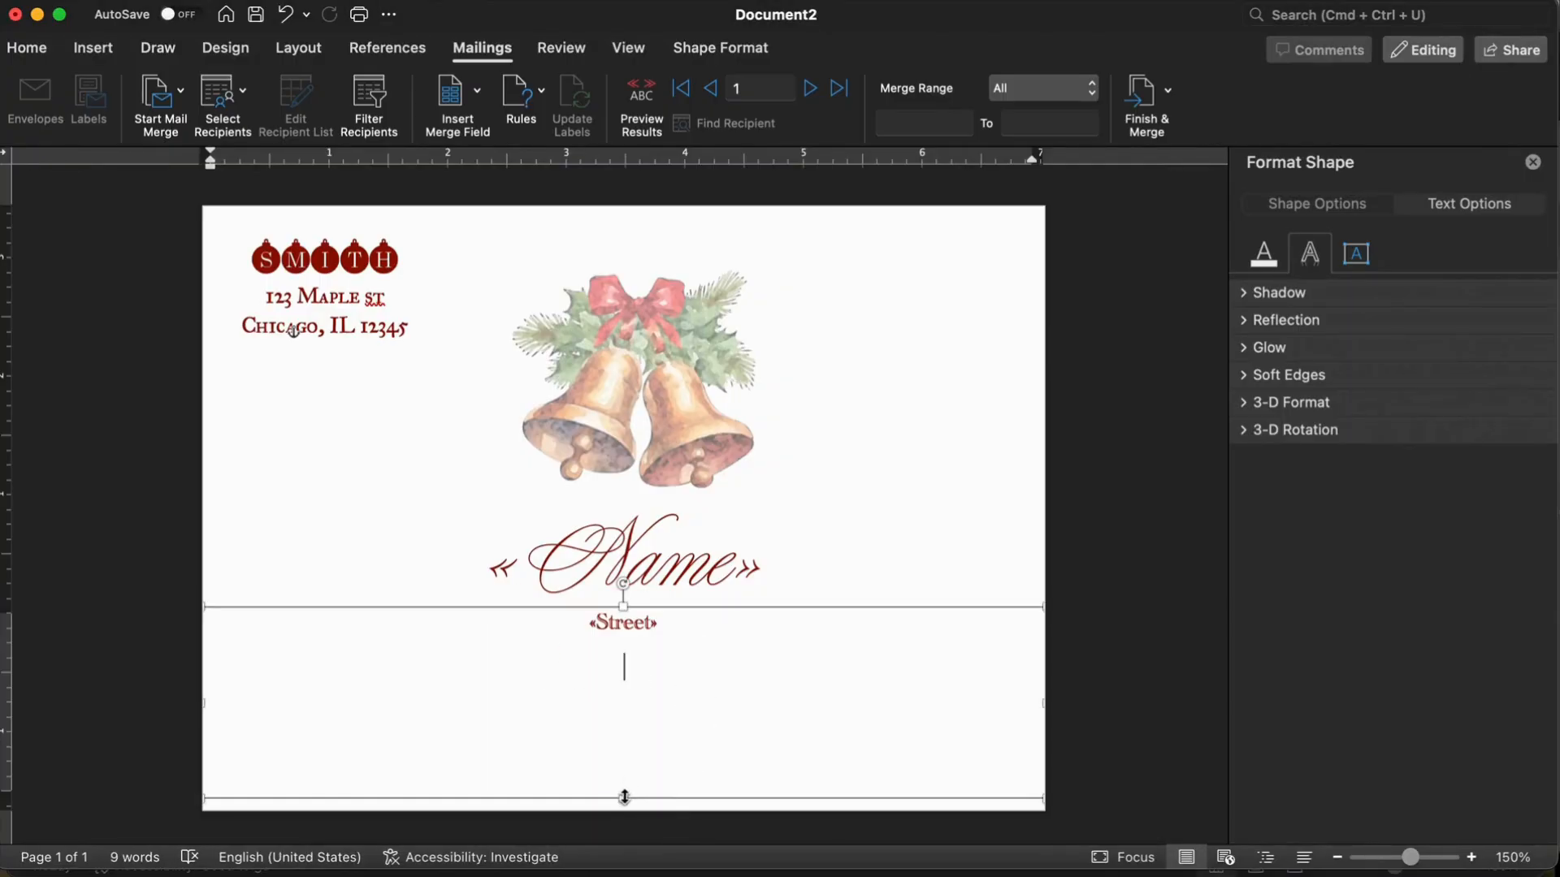
pyautogui.moveTo(624, 798); pyautogui.dragTo(625, 655)
pyautogui.click(811, 528)
pyautogui.click(768, 707)
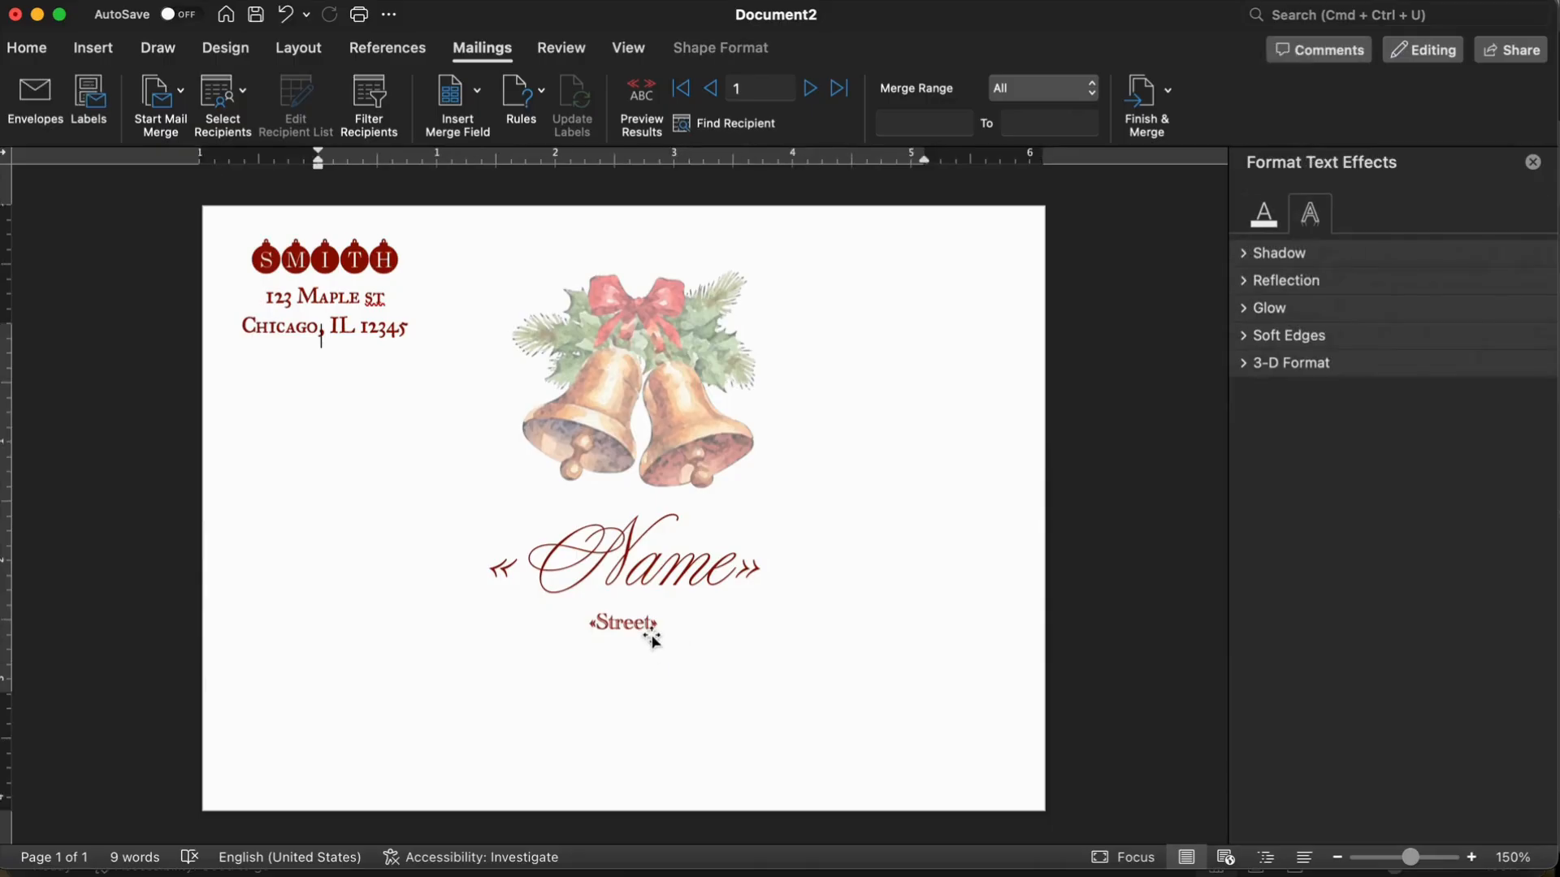
# Step: Duplicate the Street text box and align the copy directly beneath the original
pyautogui.click(653, 640)
pyautogui.press('super+c')
pyautogui.press('super+v')
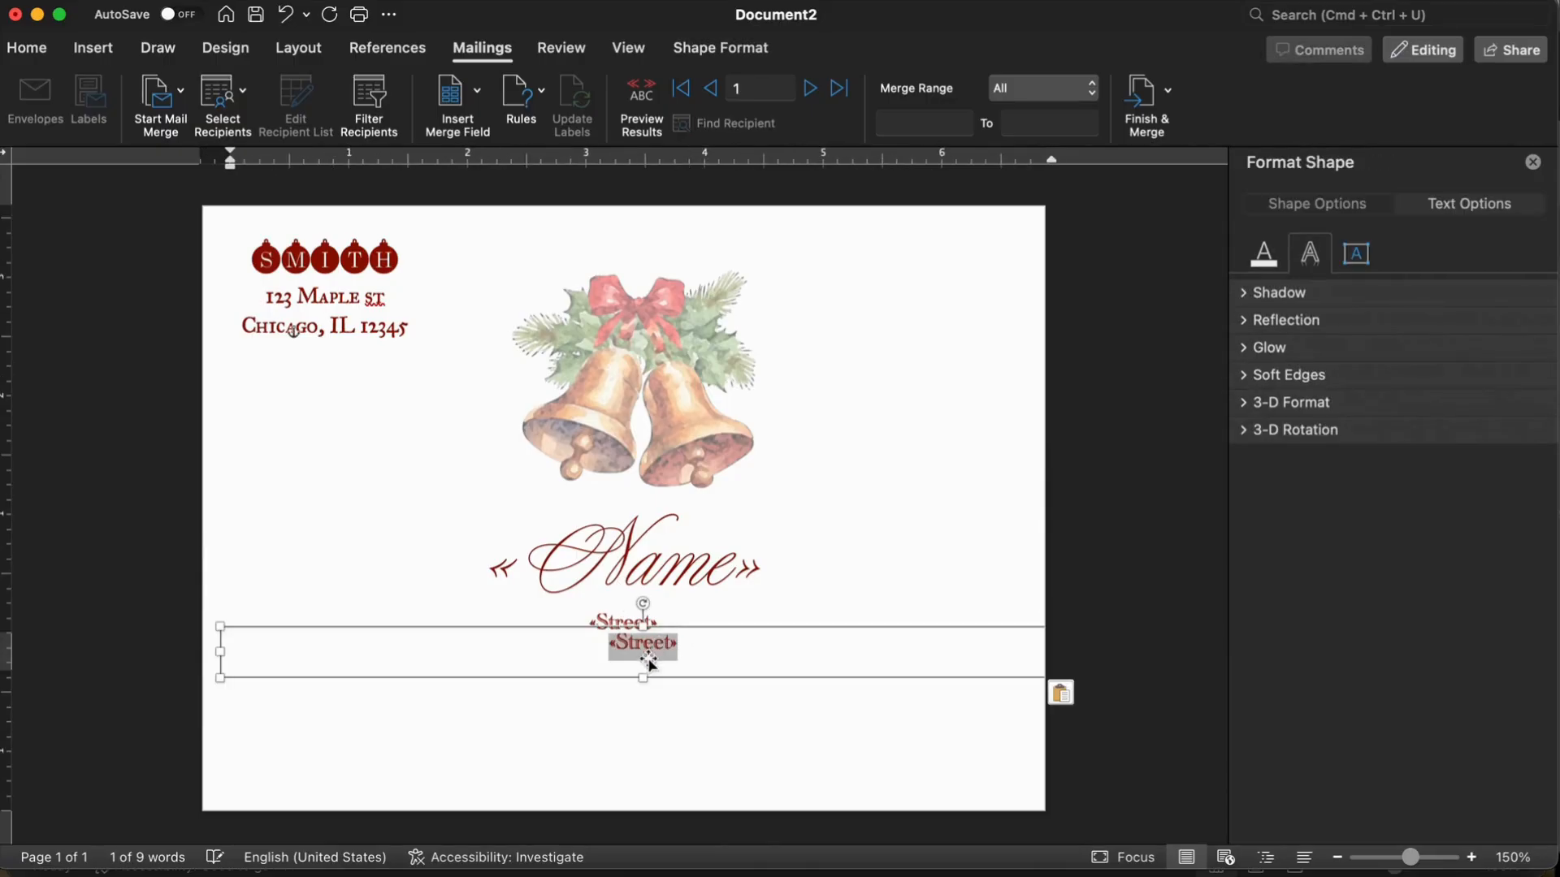
pyautogui.moveTo(648, 662); pyautogui.dragTo(629, 679)
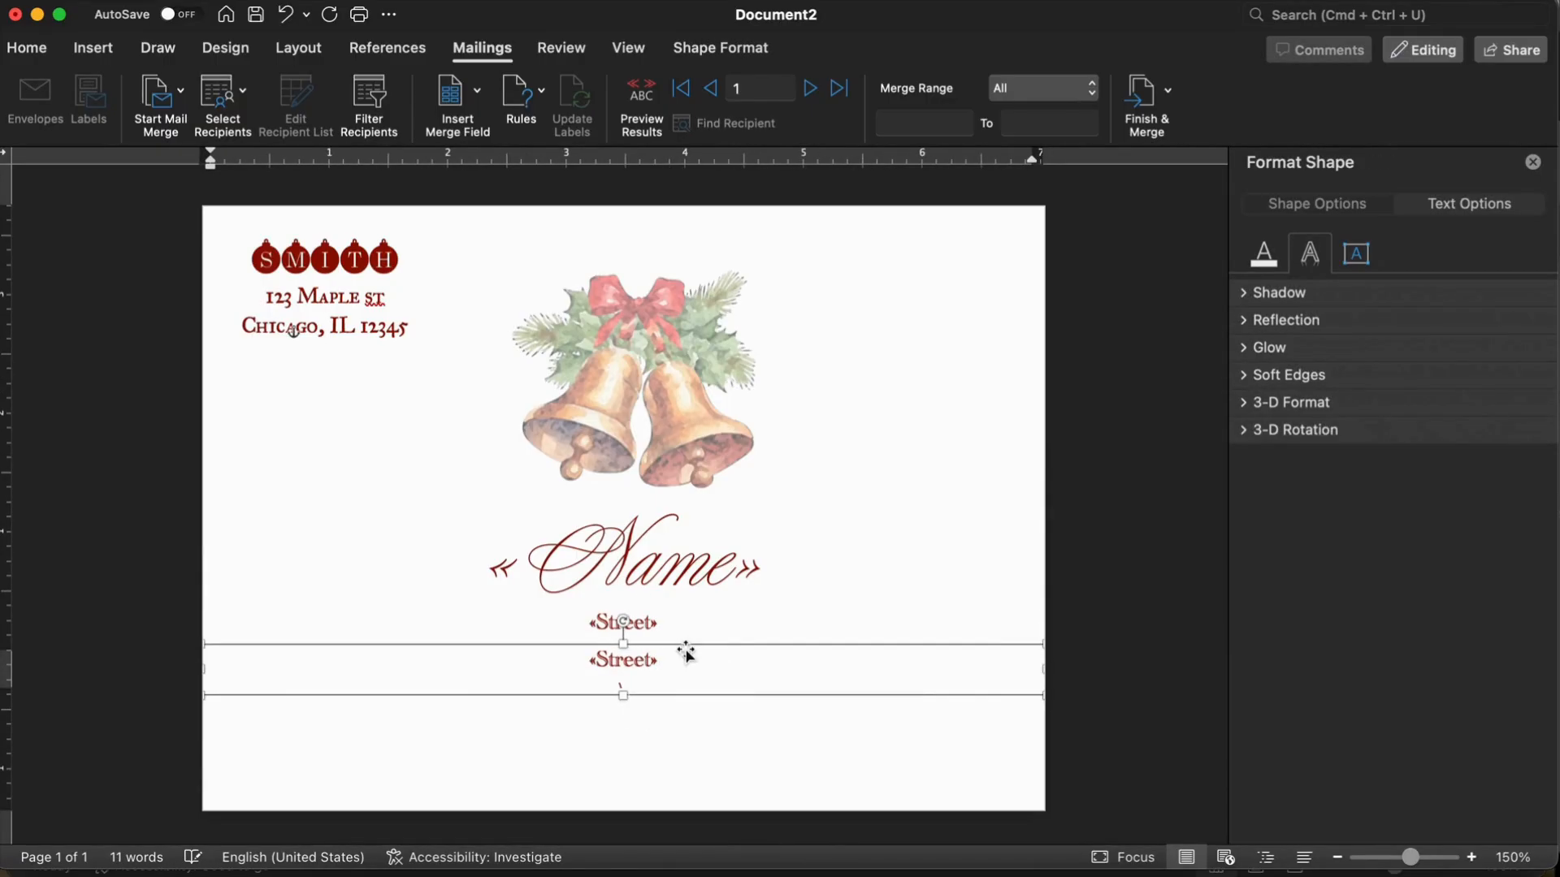
# Step: Replace the Street merge field in the lower text box with the Town_State field
pyautogui.doubleClick(642, 674)
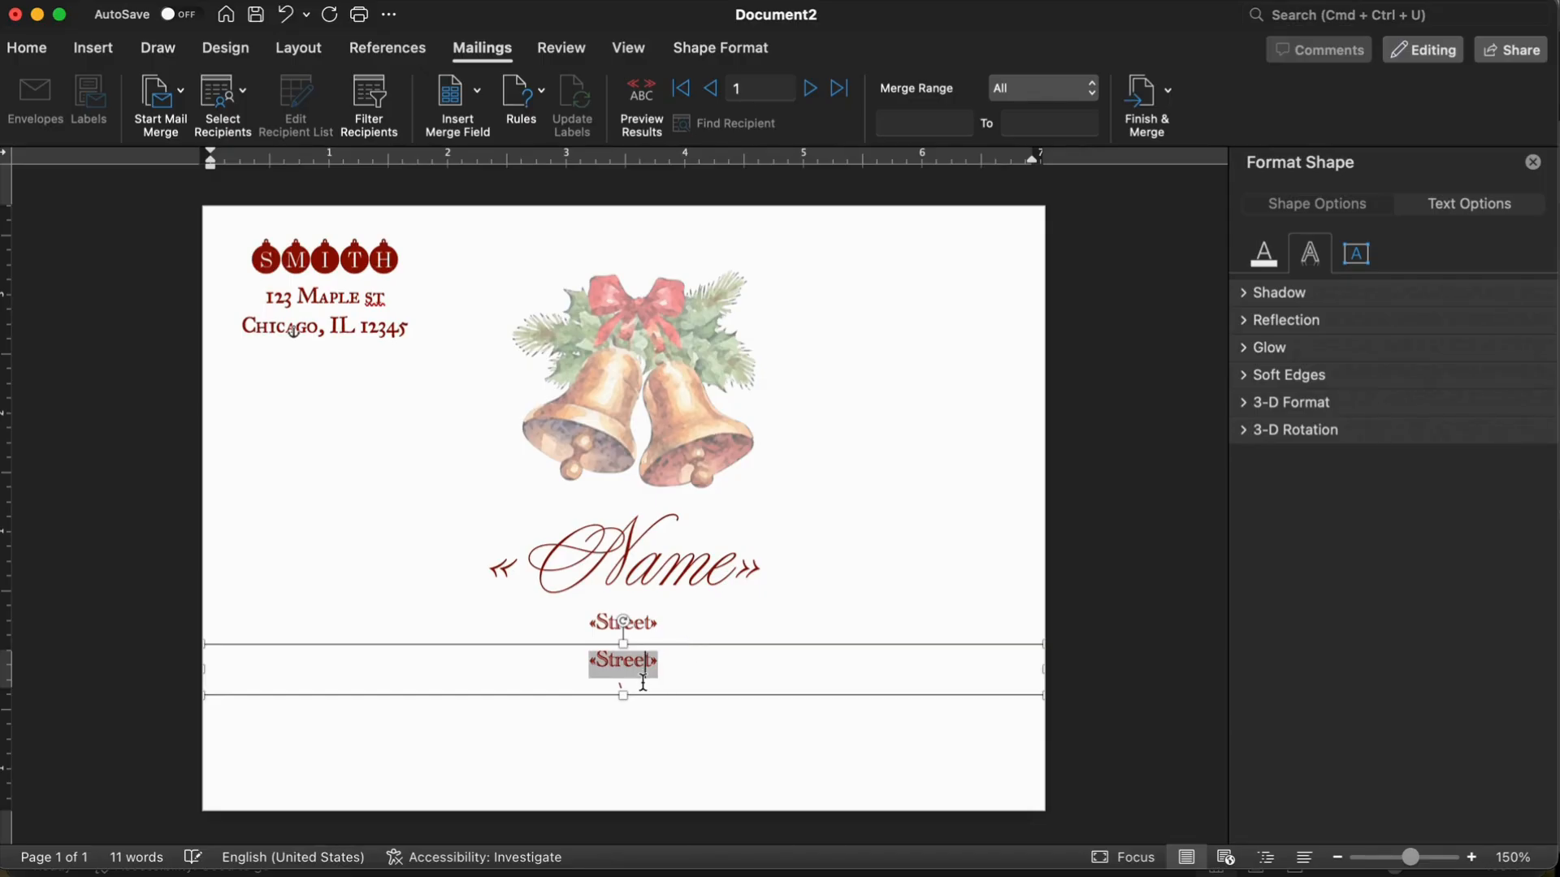
pyautogui.click(643, 683)
pyautogui.write('\\')
pyautogui.press('BackSpace')
pyautogui.press('BackSpace')
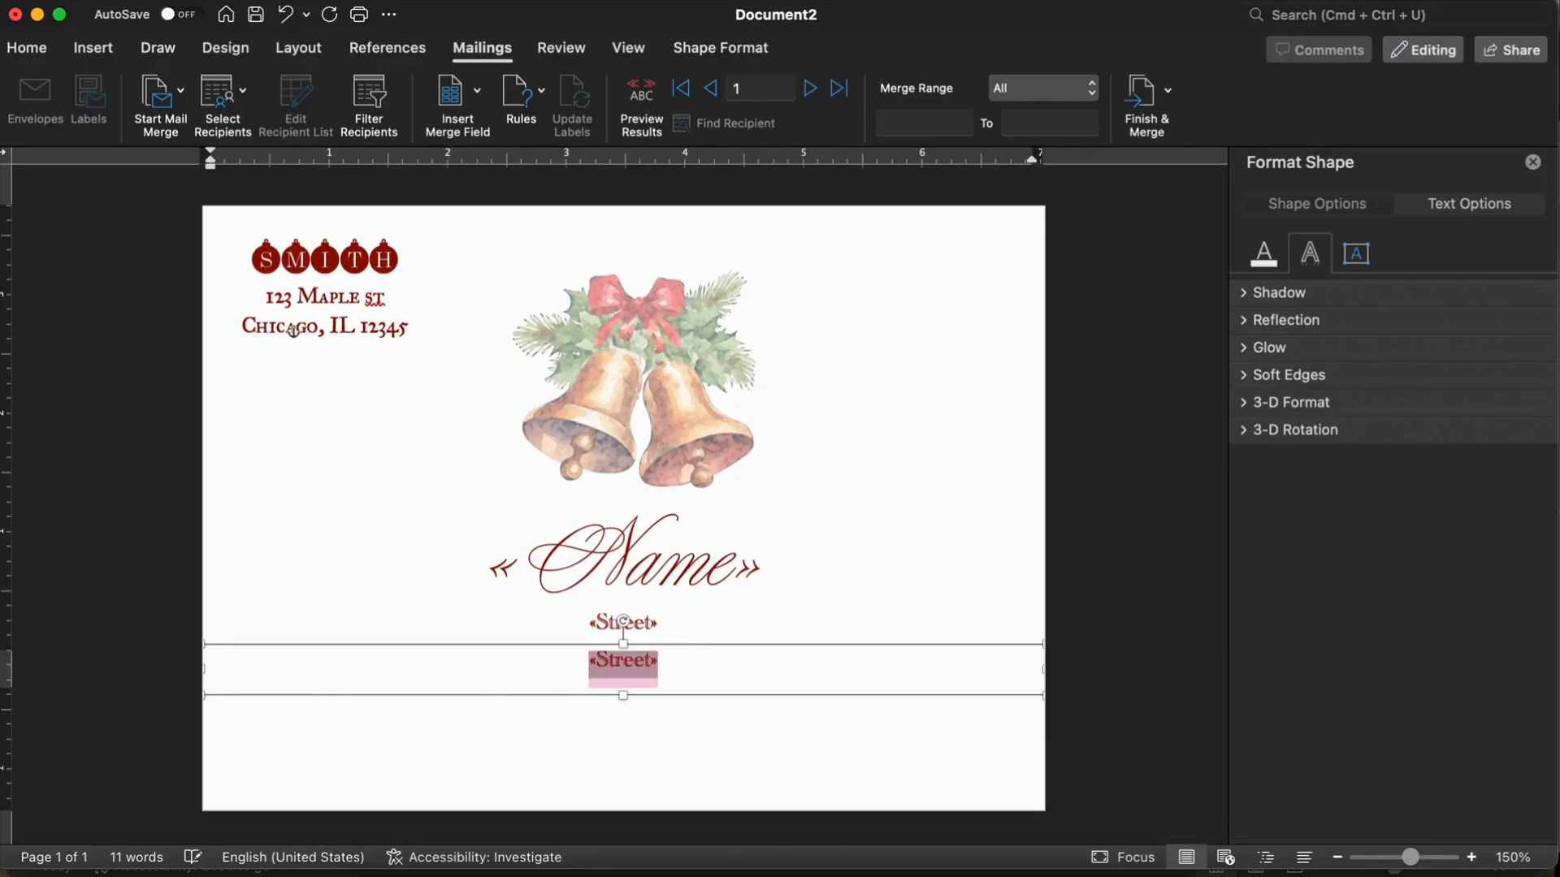
pyautogui.press('BackSpace')
pyautogui.click(481, 95)
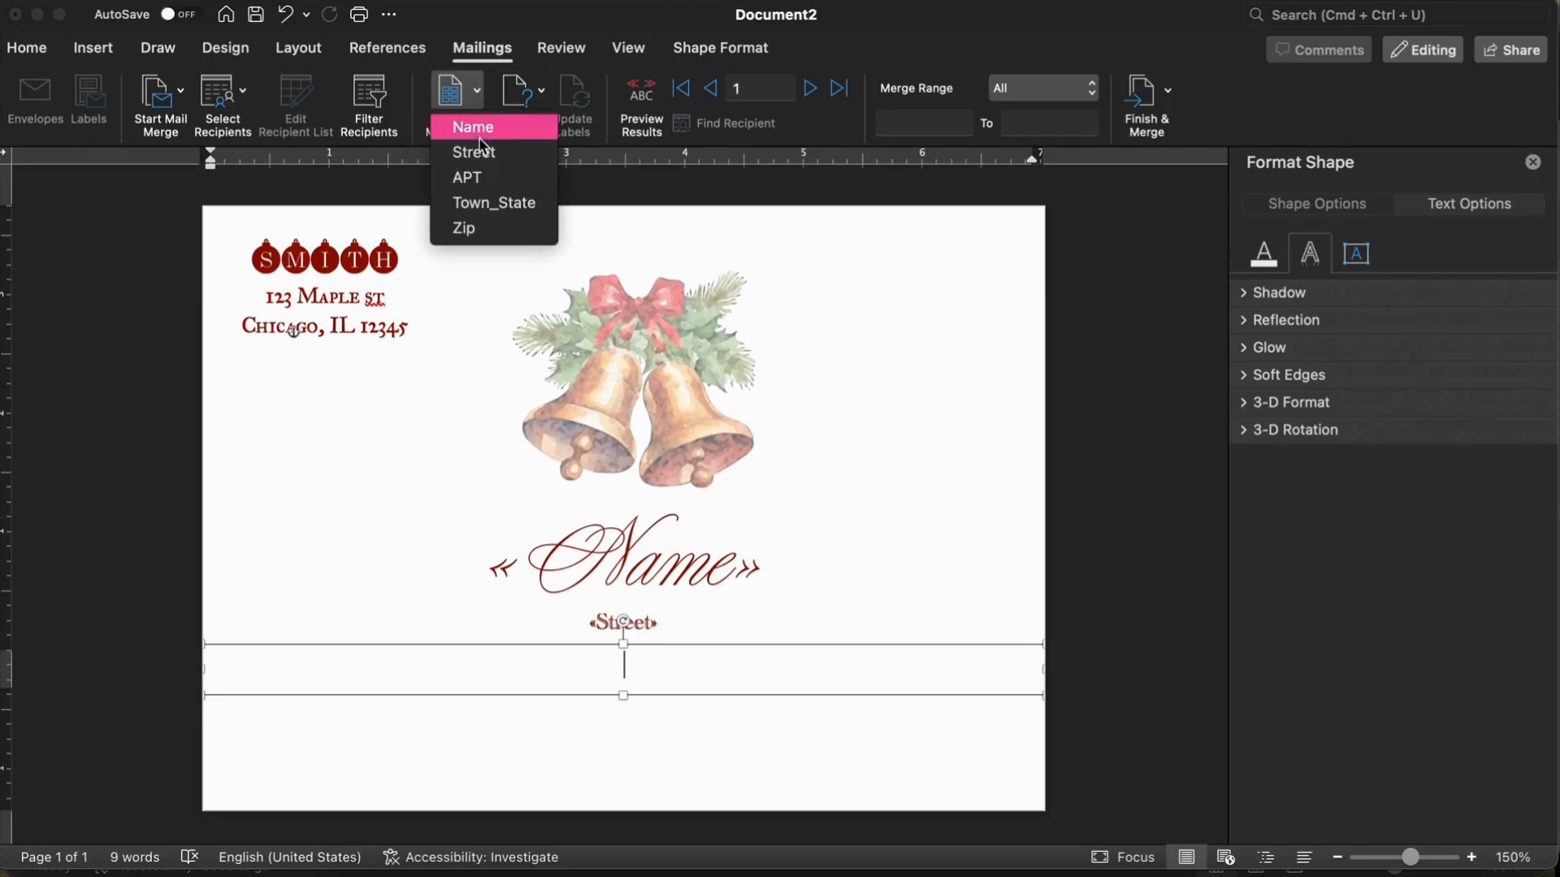
pyautogui.click(505, 206)
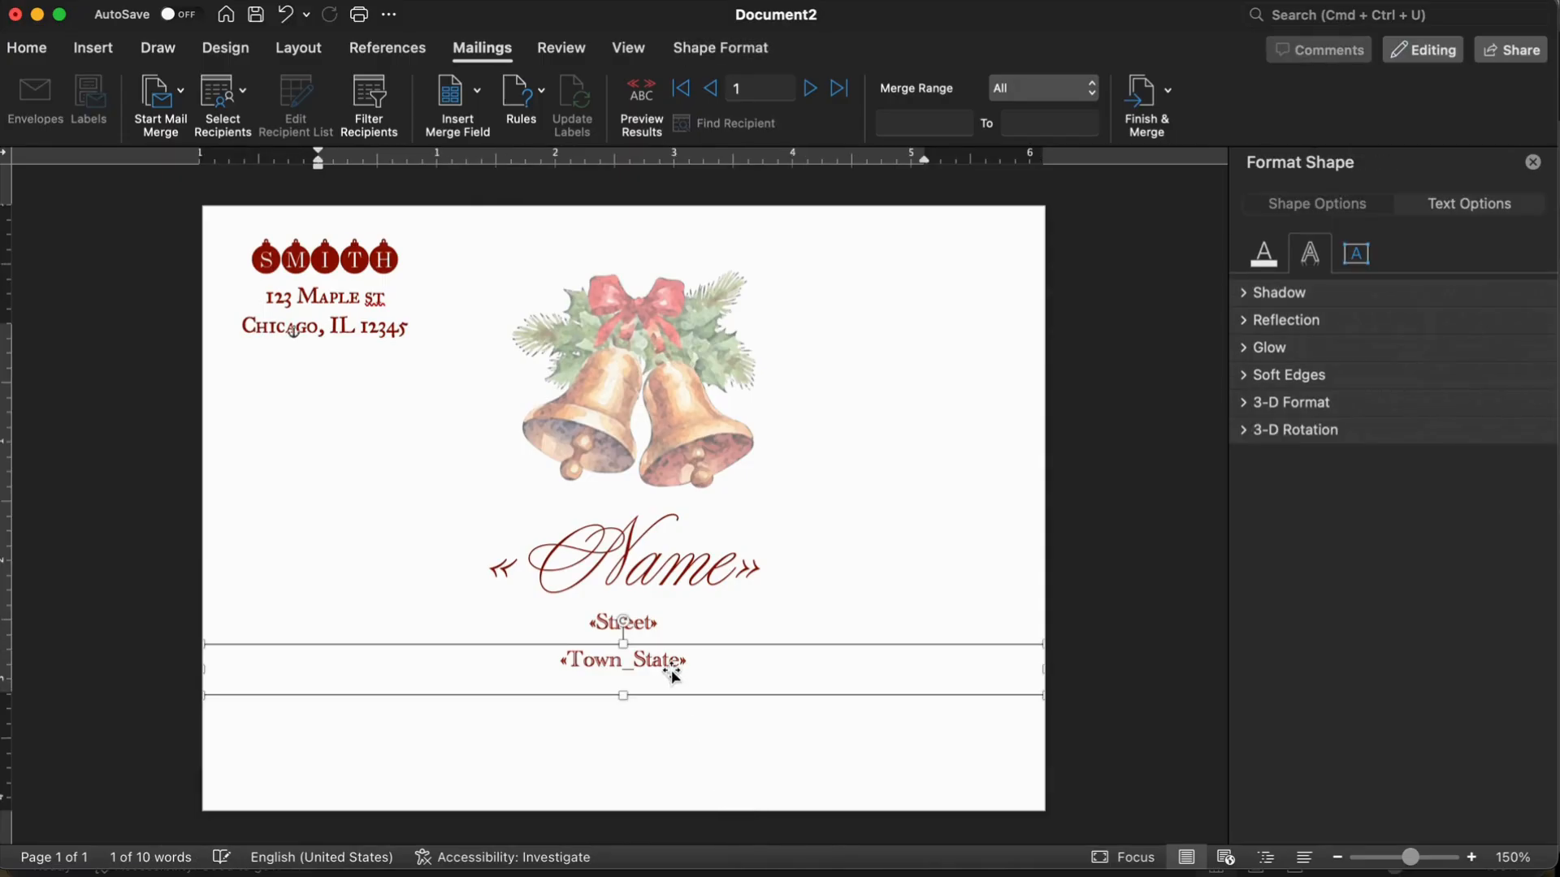
# Step: Paste another copy of the text box and align it directly beneath the Town_State line
pyautogui.press('super+v')
pyautogui.moveTo(689, 691); pyautogui.dragTo(673, 705)
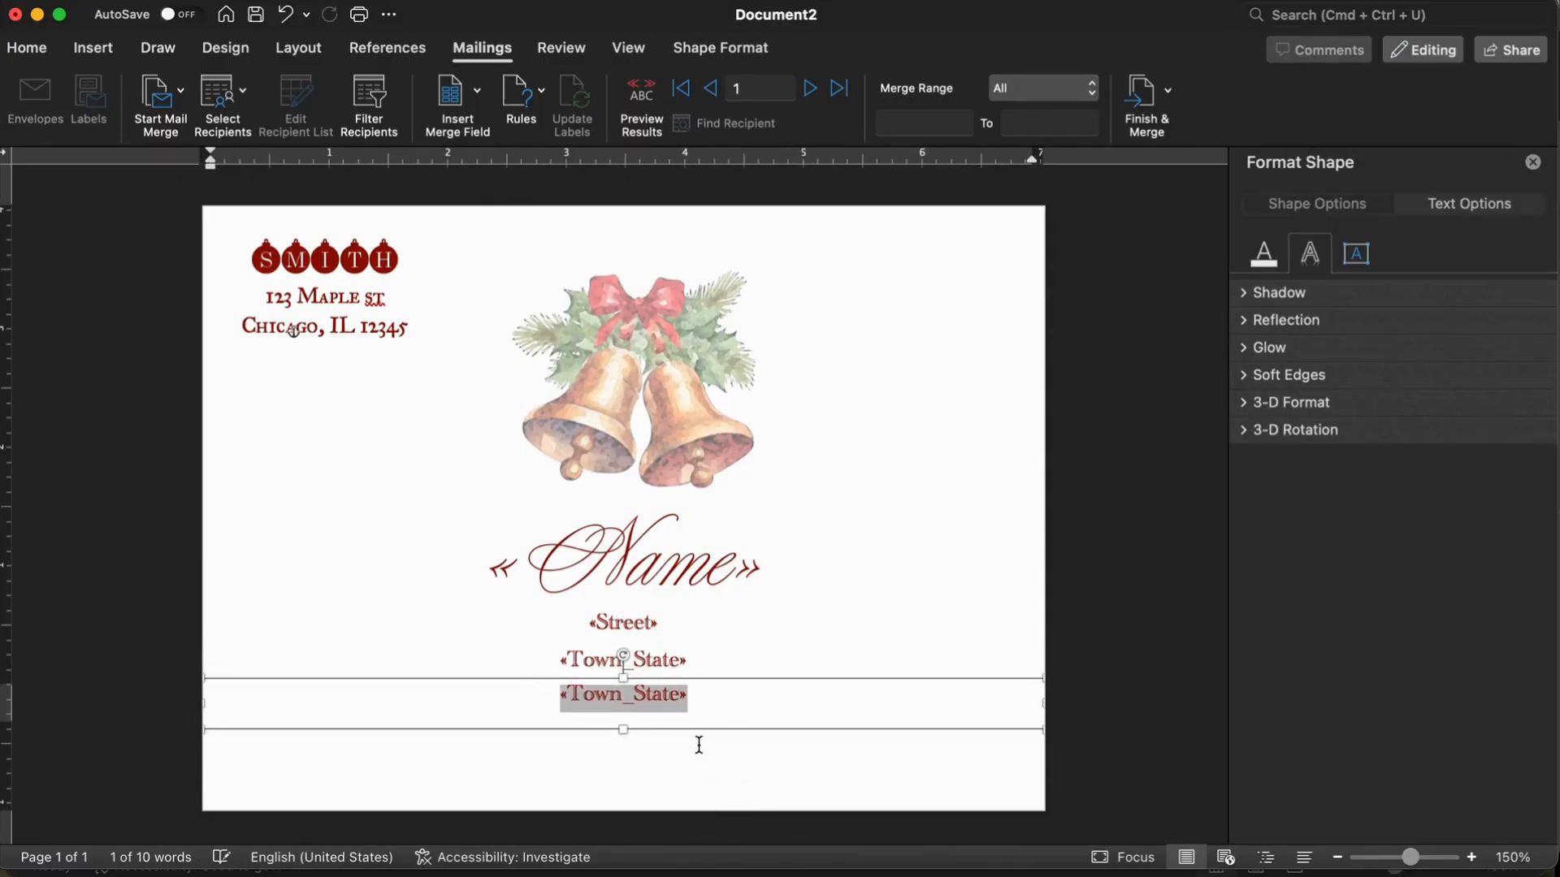
pyautogui.click(476, 91)
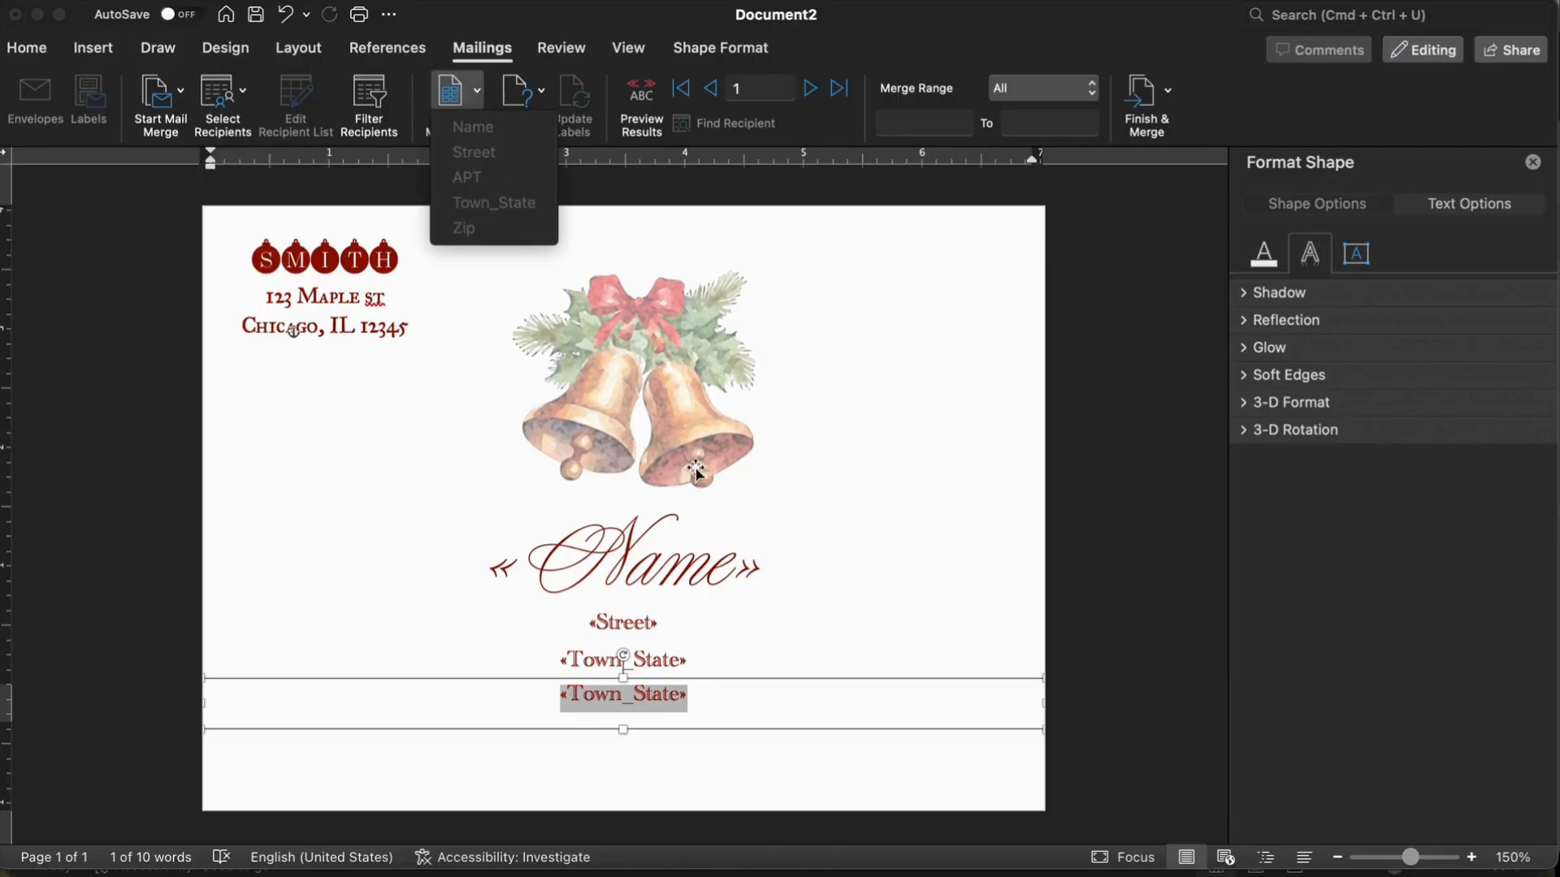
pyautogui.click(728, 697)
pyautogui.moveTo(708, 700); pyautogui.dragTo(571, 700)
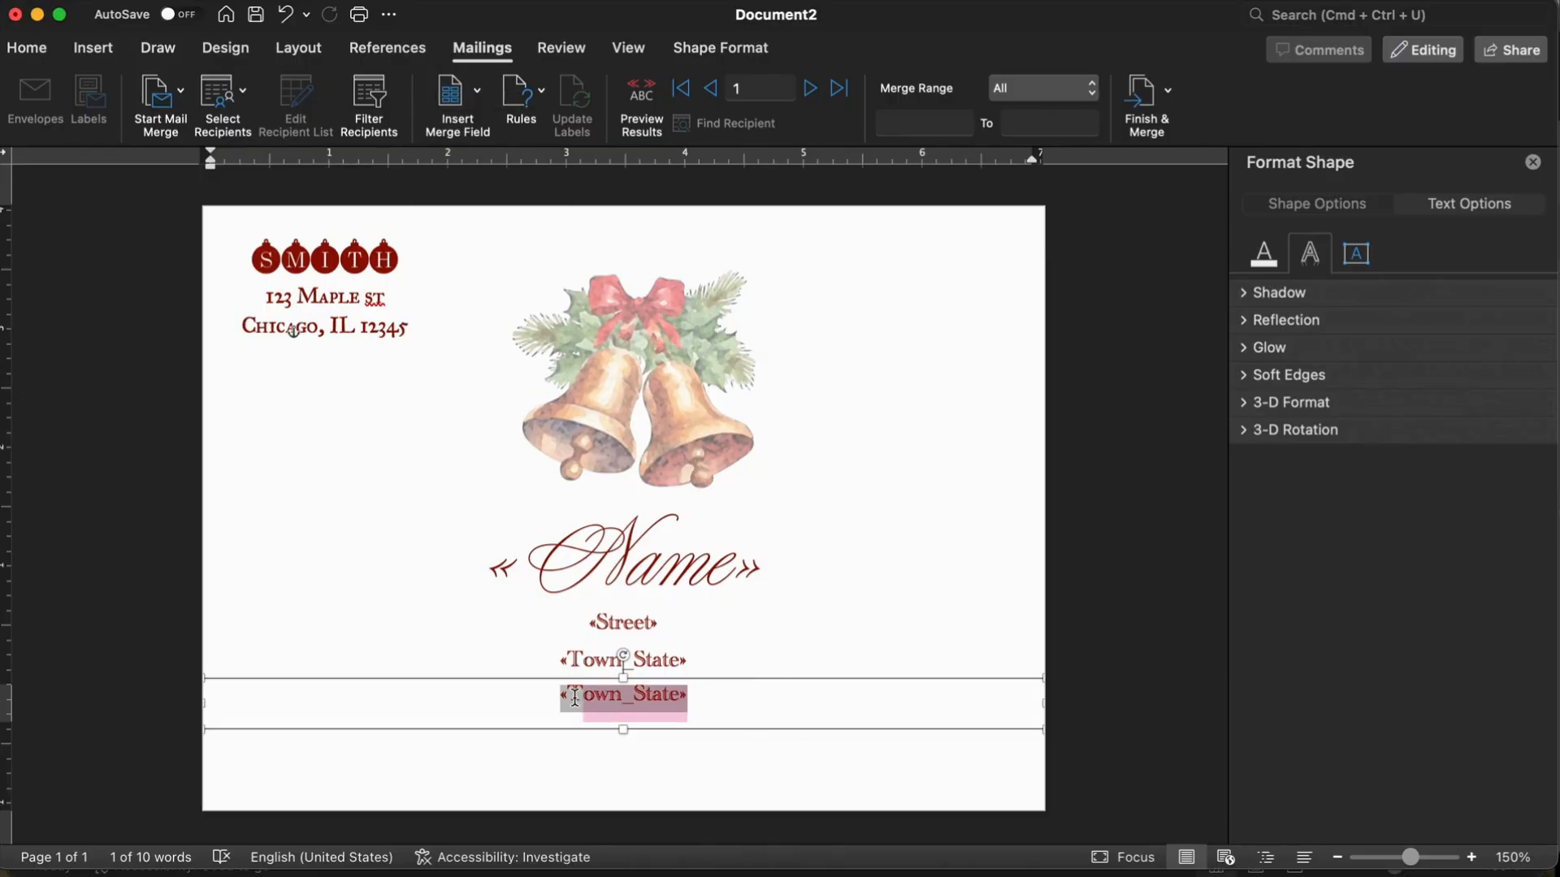
pyautogui.press('BackSpace')
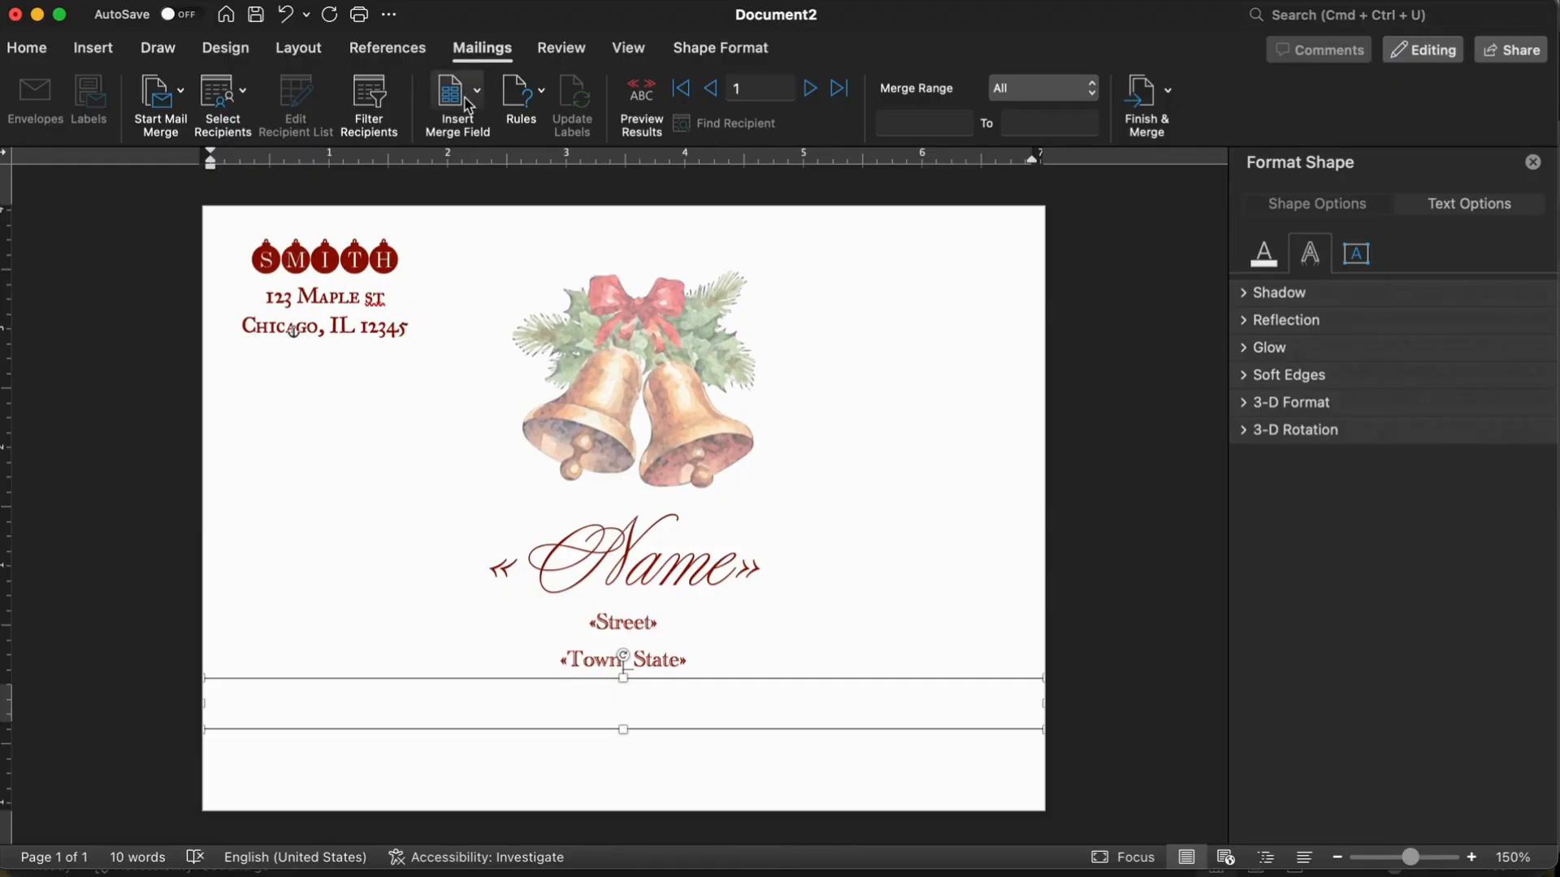
pyautogui.click(476, 91)
pyautogui.click(493, 202)
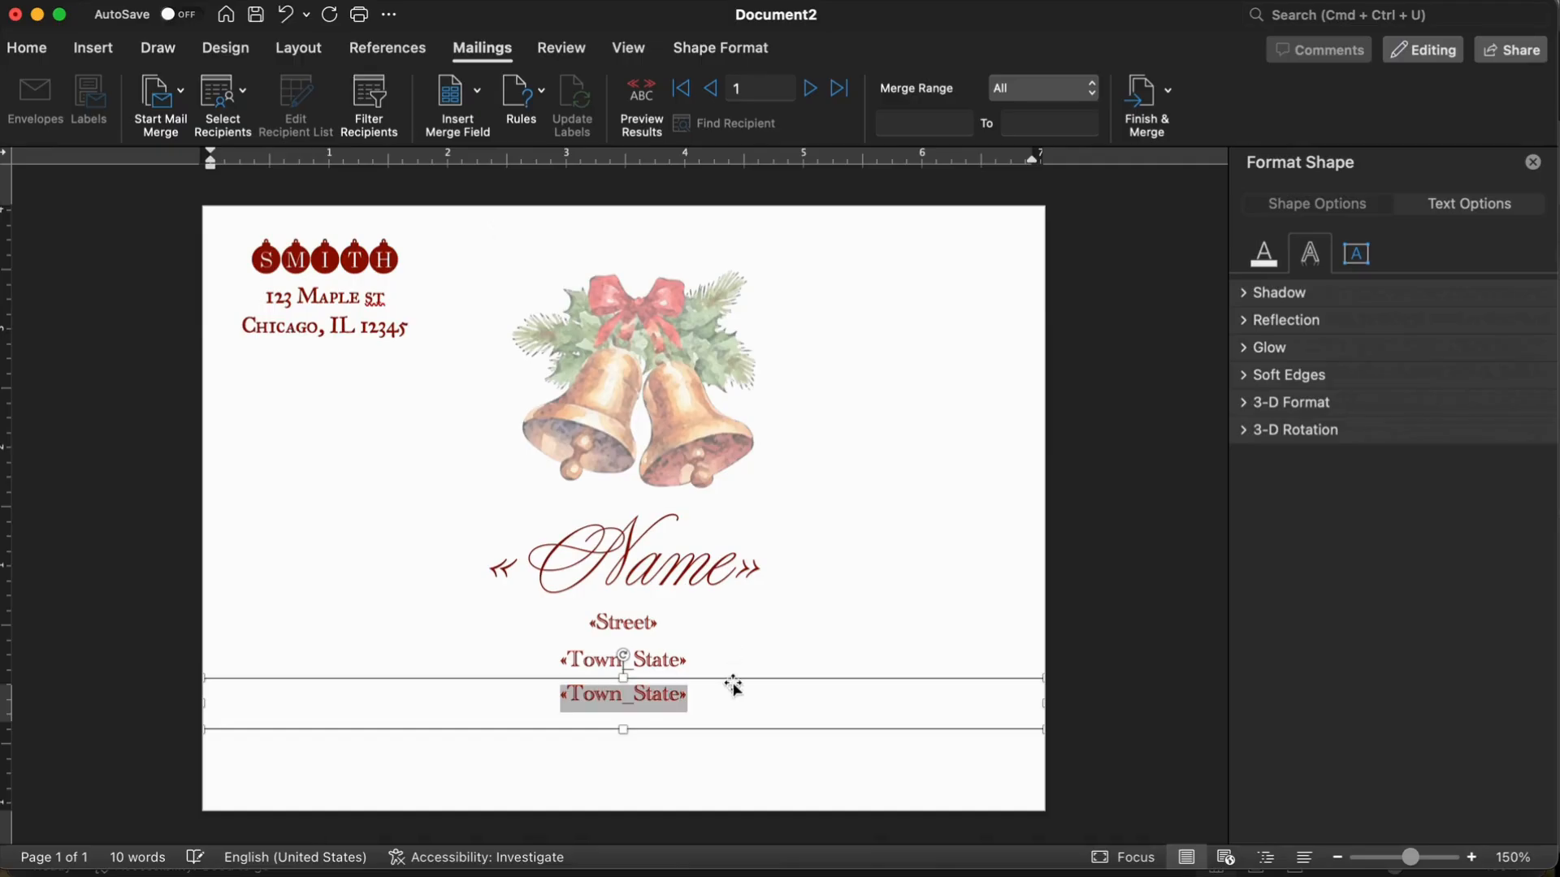
# Step: Replace the duplicate Town_State field in the lowest text box with the Zip merge field
pyautogui.moveTo(699, 697); pyautogui.dragTo(559, 697)
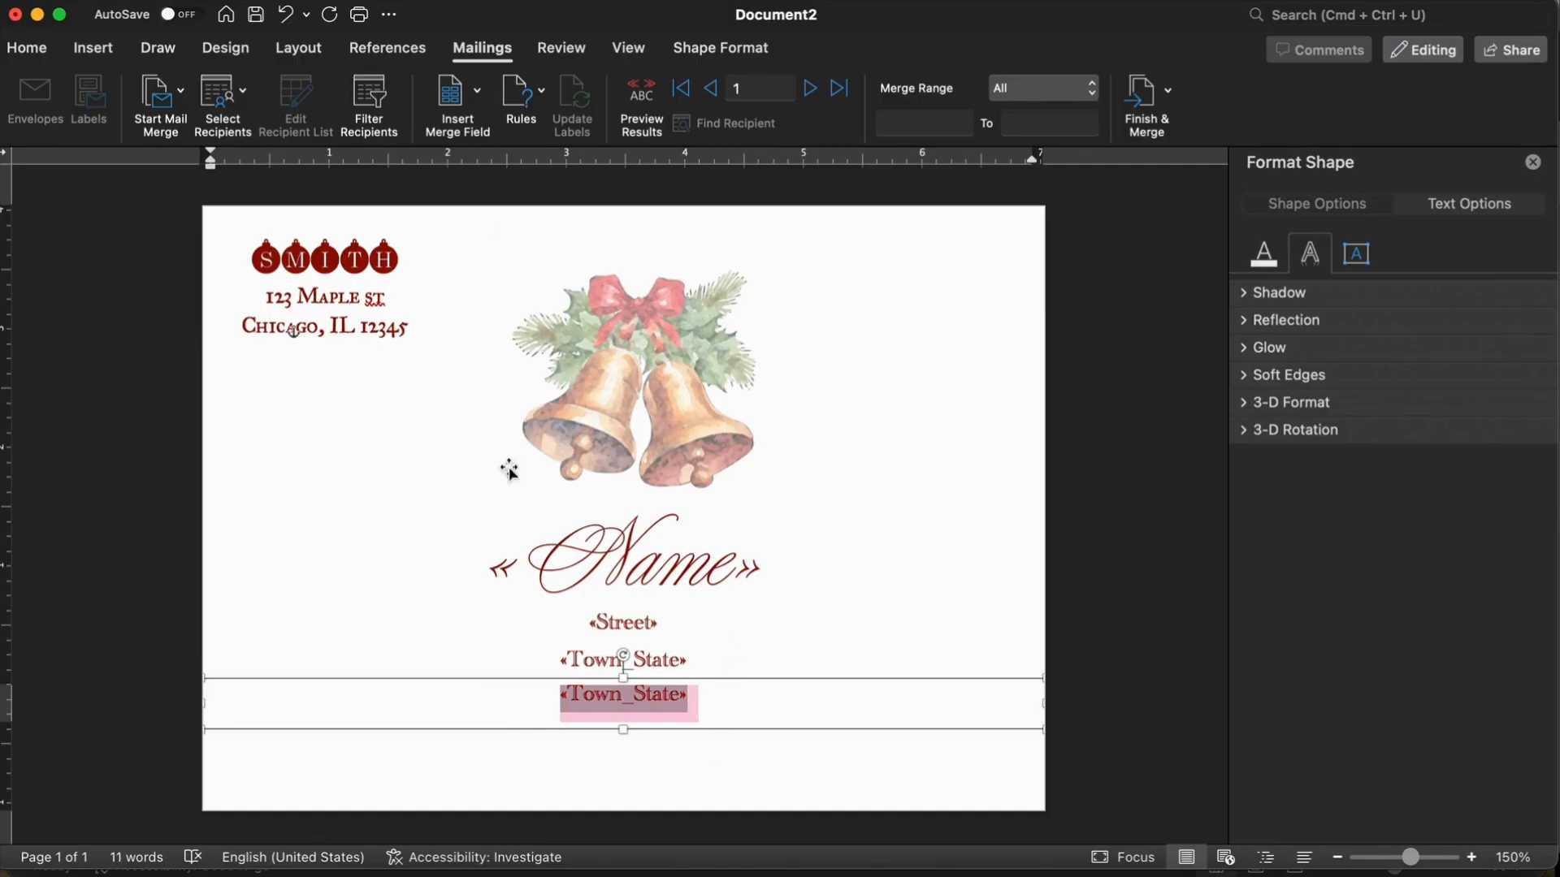
pyautogui.click(477, 85)
pyautogui.click(476, 231)
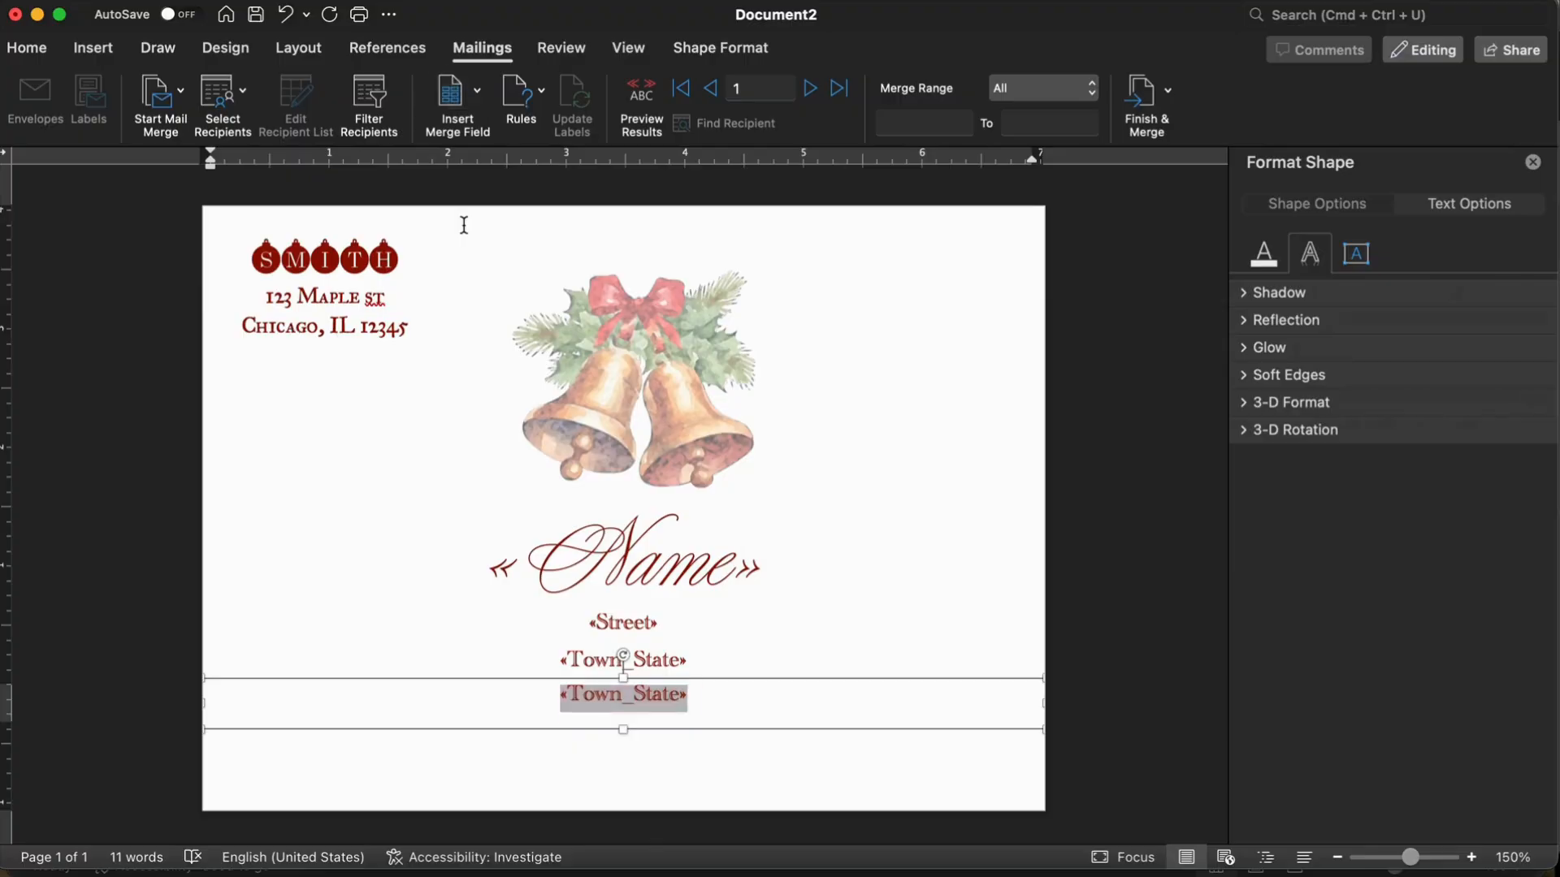
pyautogui.click(696, 768)
# Step: Duplicate the Zip text box beneath it with APT as its merge field, spaced evenly with the lines above
pyautogui.click(629, 717)
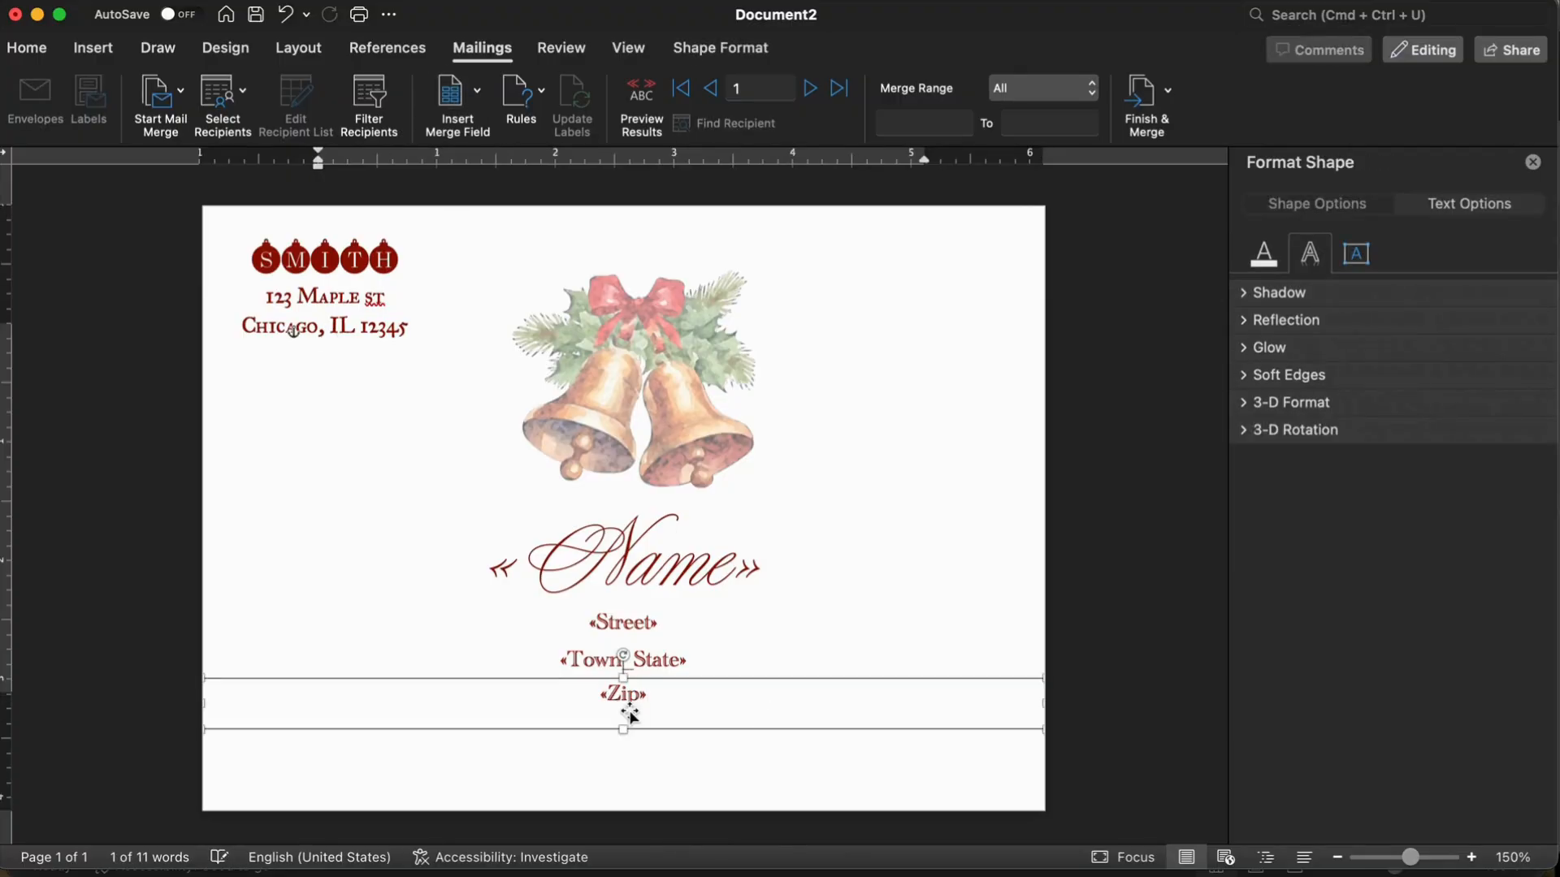
pyautogui.press('super+c')
pyautogui.press('super+v')
pyautogui.moveTo(645, 725); pyautogui.dragTo(582, 727)
pyautogui.click(658, 726)
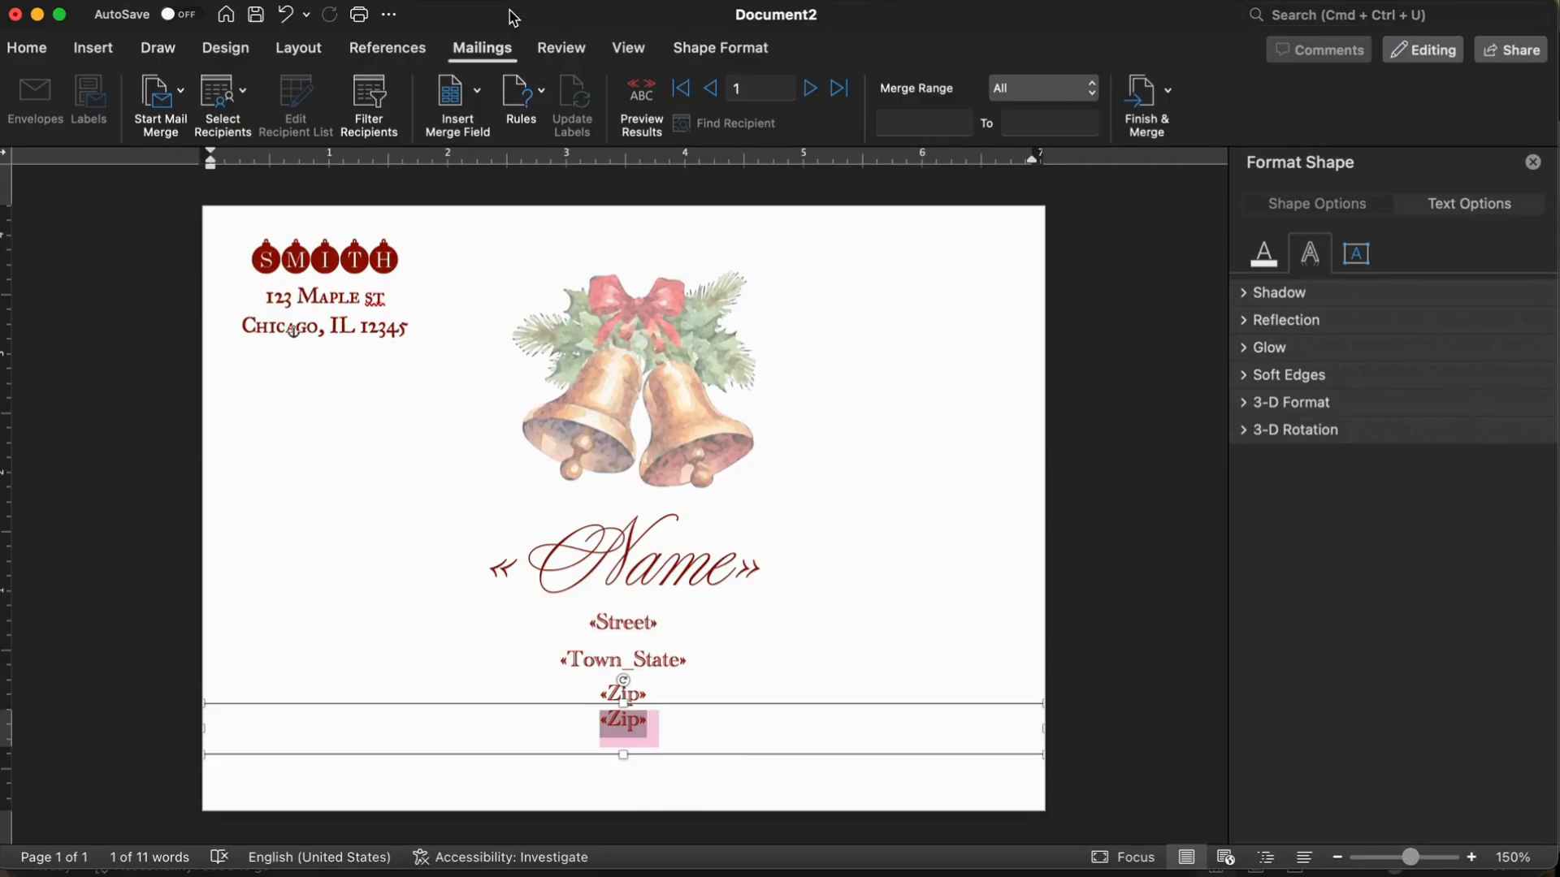
pyautogui.click(451, 91)
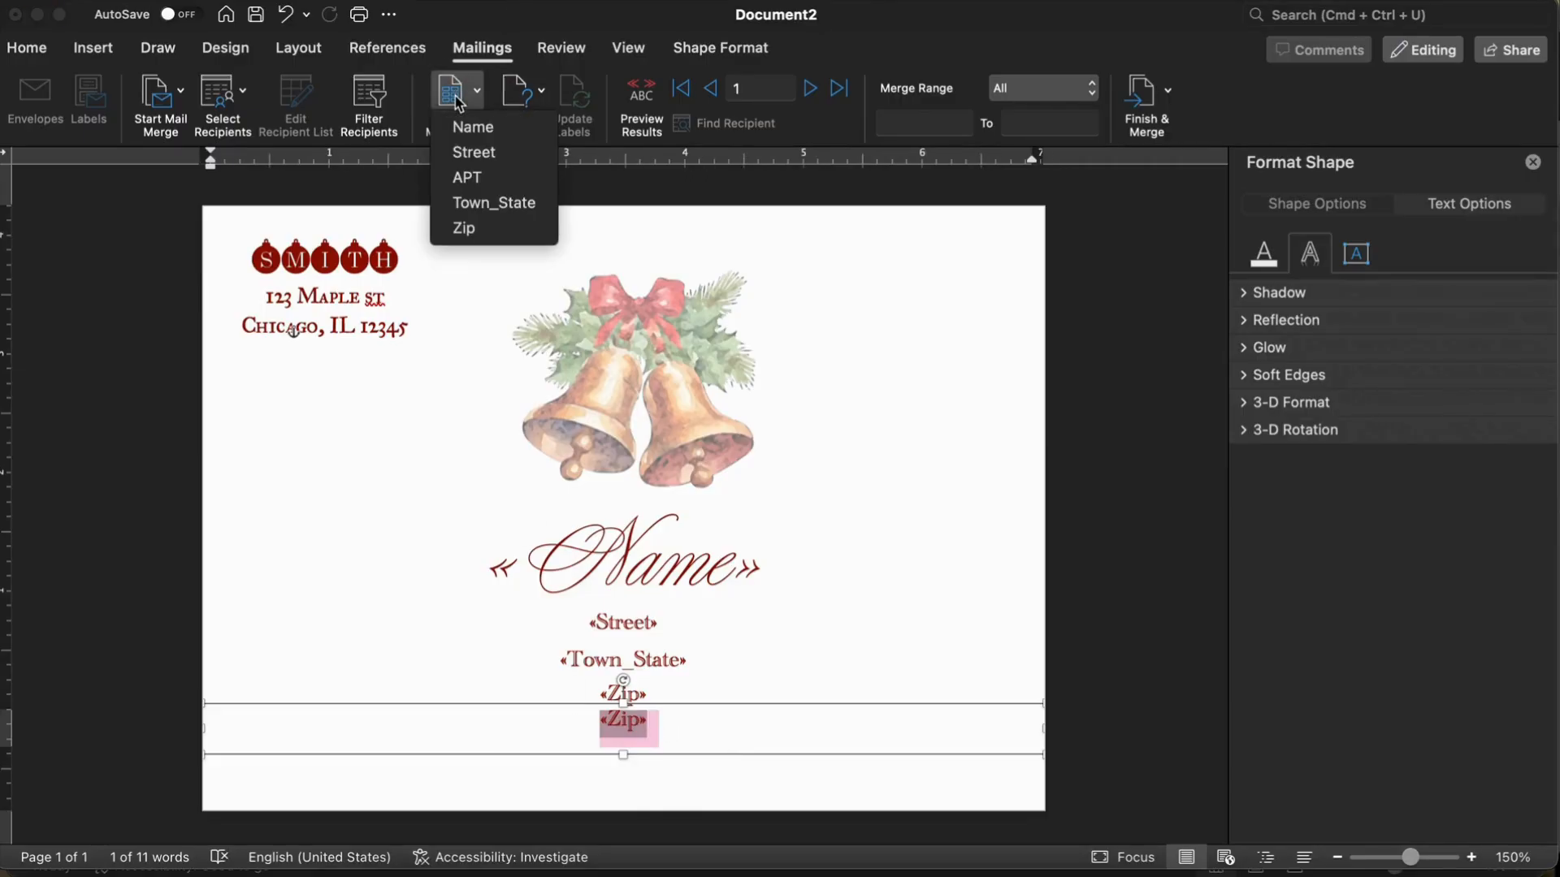
pyautogui.click(485, 178)
pyautogui.click(624, 722)
pyautogui.moveTo(624, 722); pyautogui.dragTo(625, 733)
# Step: Color the Town_State field with the standard dark red
pyautogui.click(696, 665)
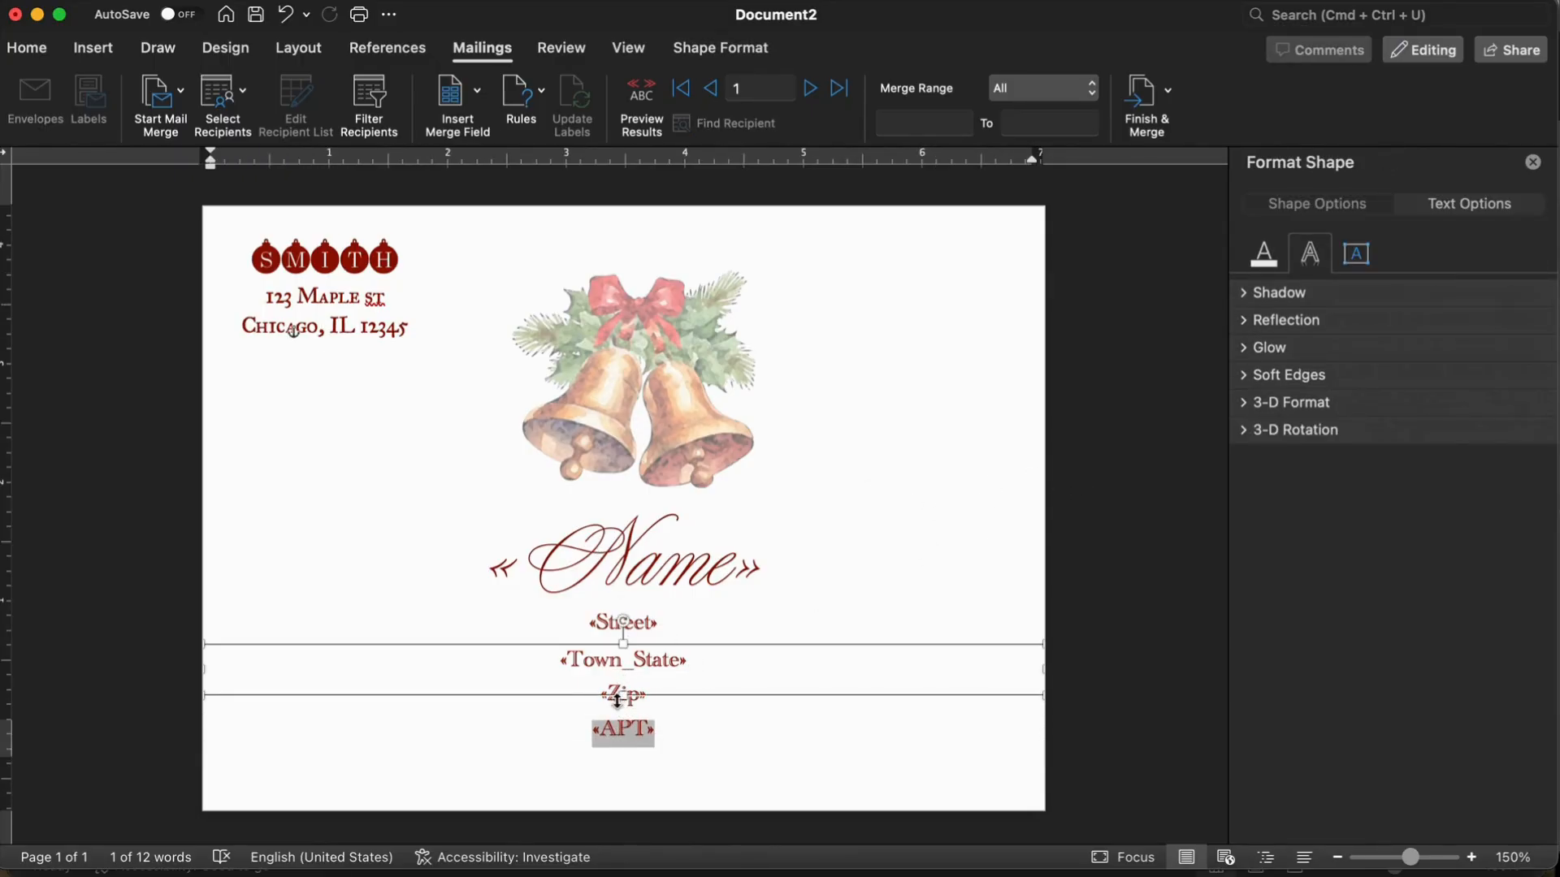
pyautogui.click(91, 50)
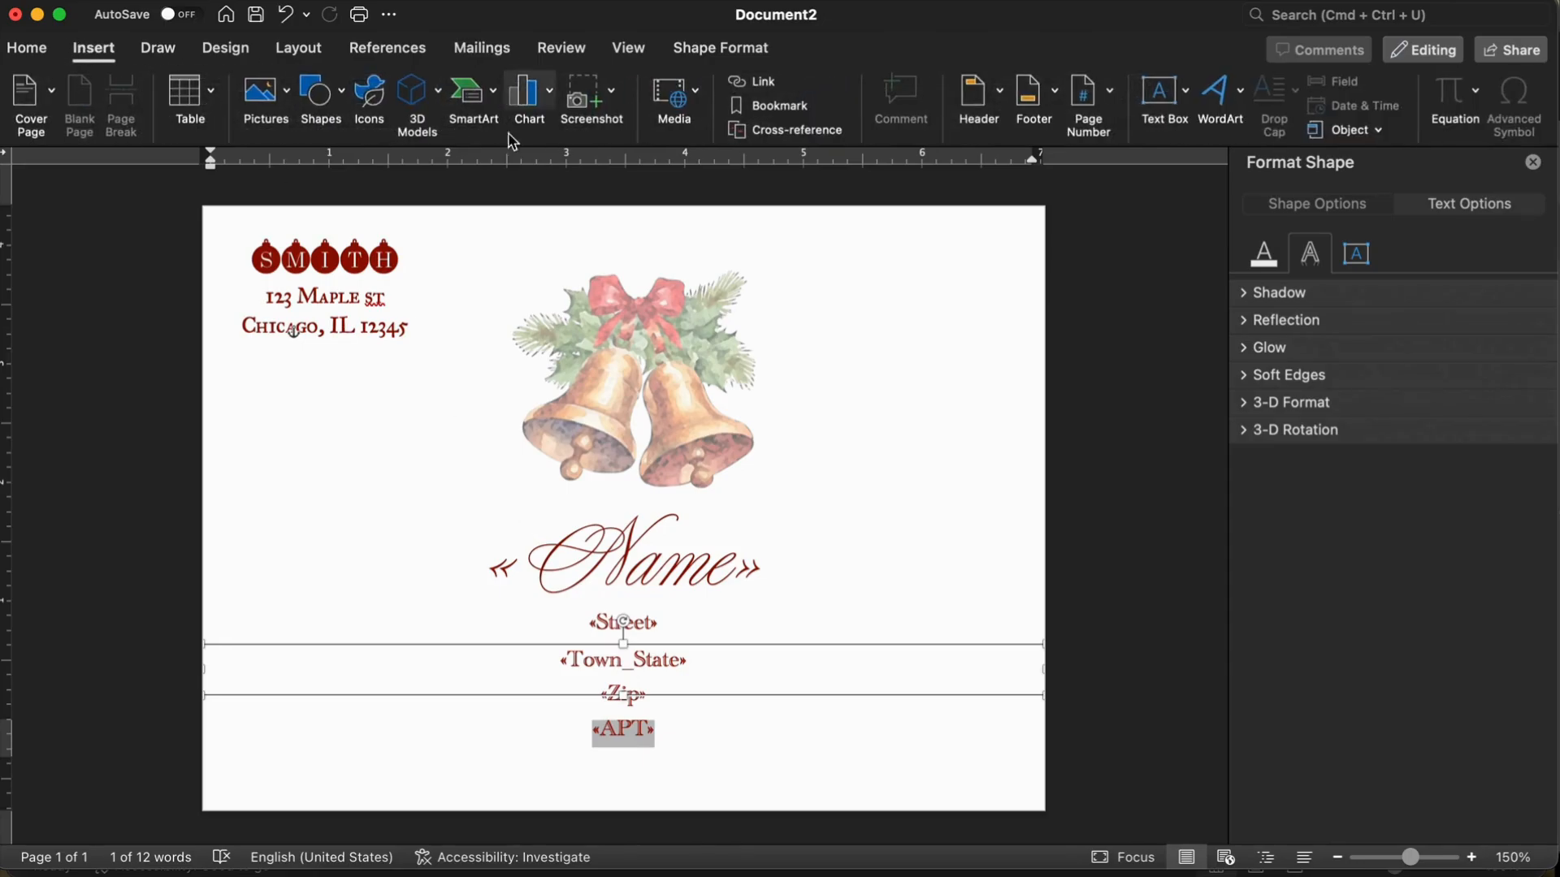
pyautogui.click(10, 51)
pyautogui.click(424, 126)
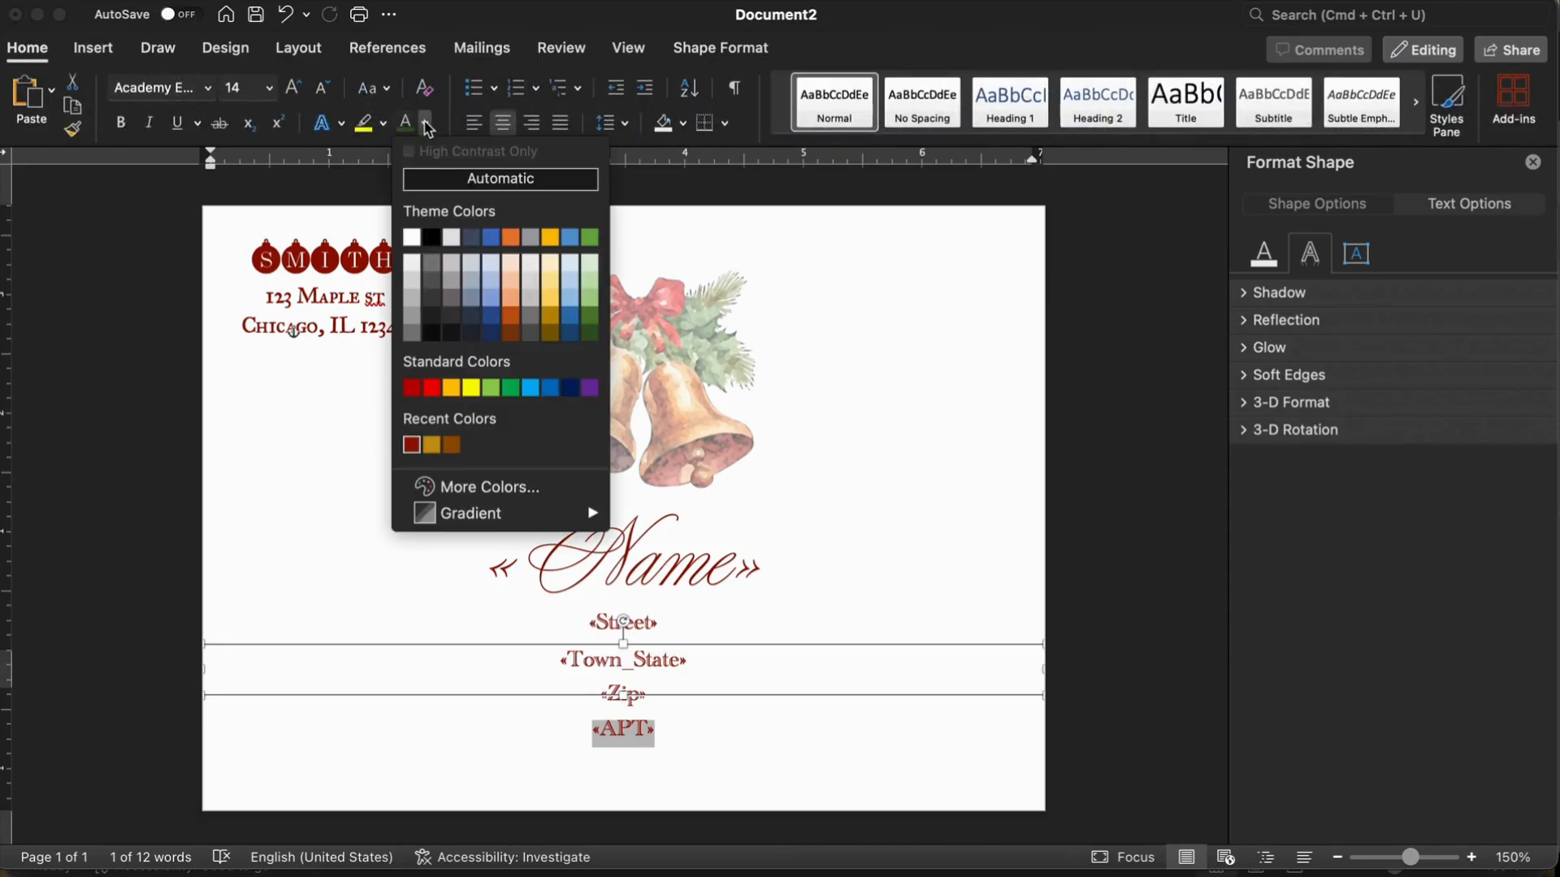
pyautogui.click(413, 388)
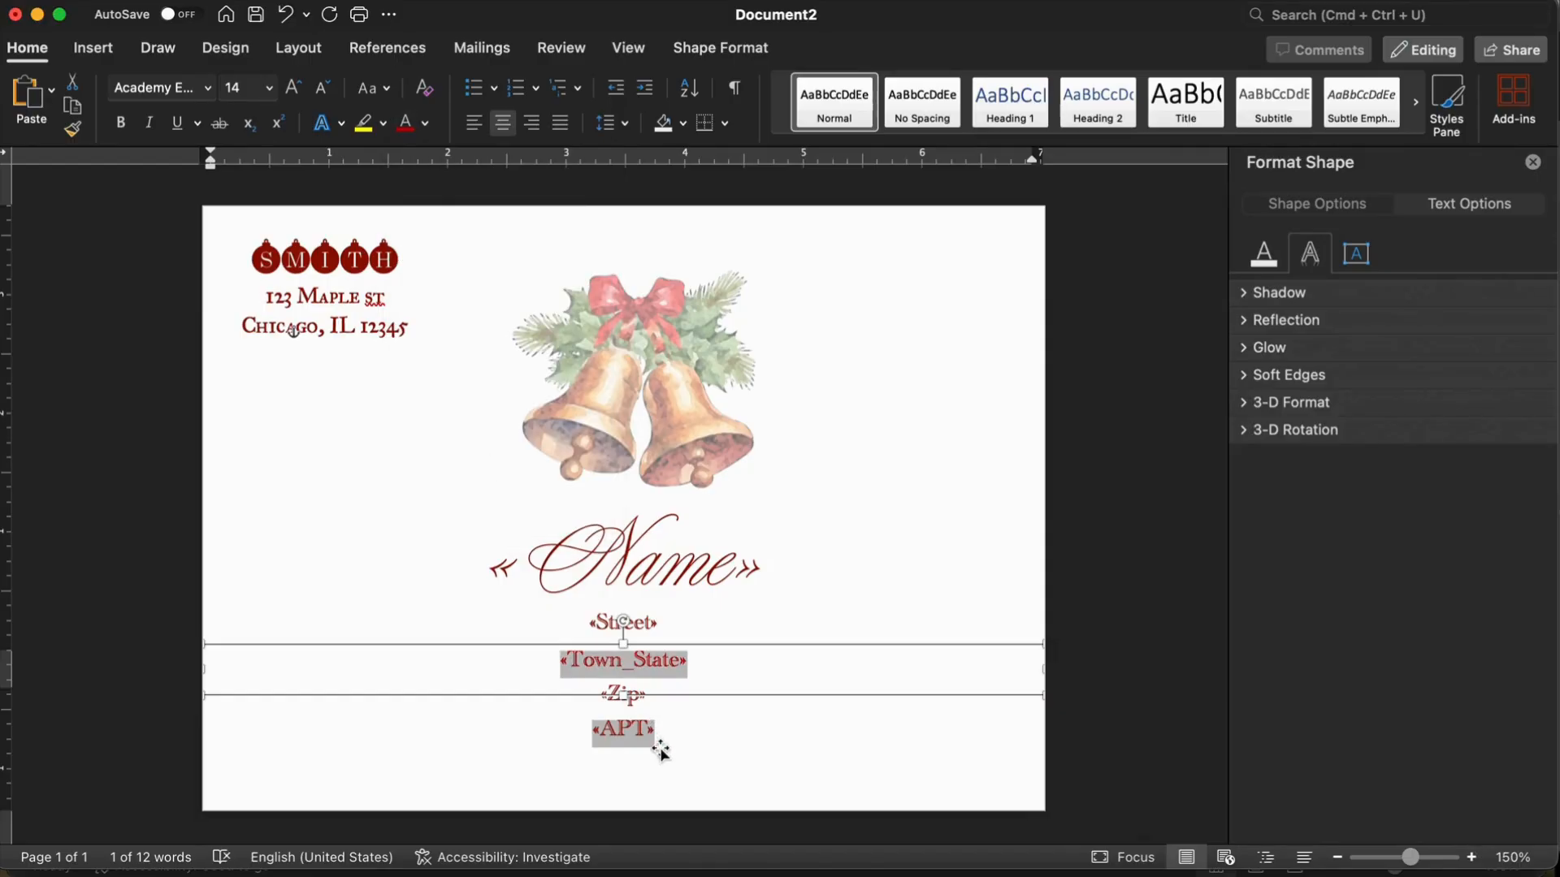
# Step: Color the Zip field with a darker shade of the theme green
pyautogui.click(637, 710)
pyautogui.click(427, 125)
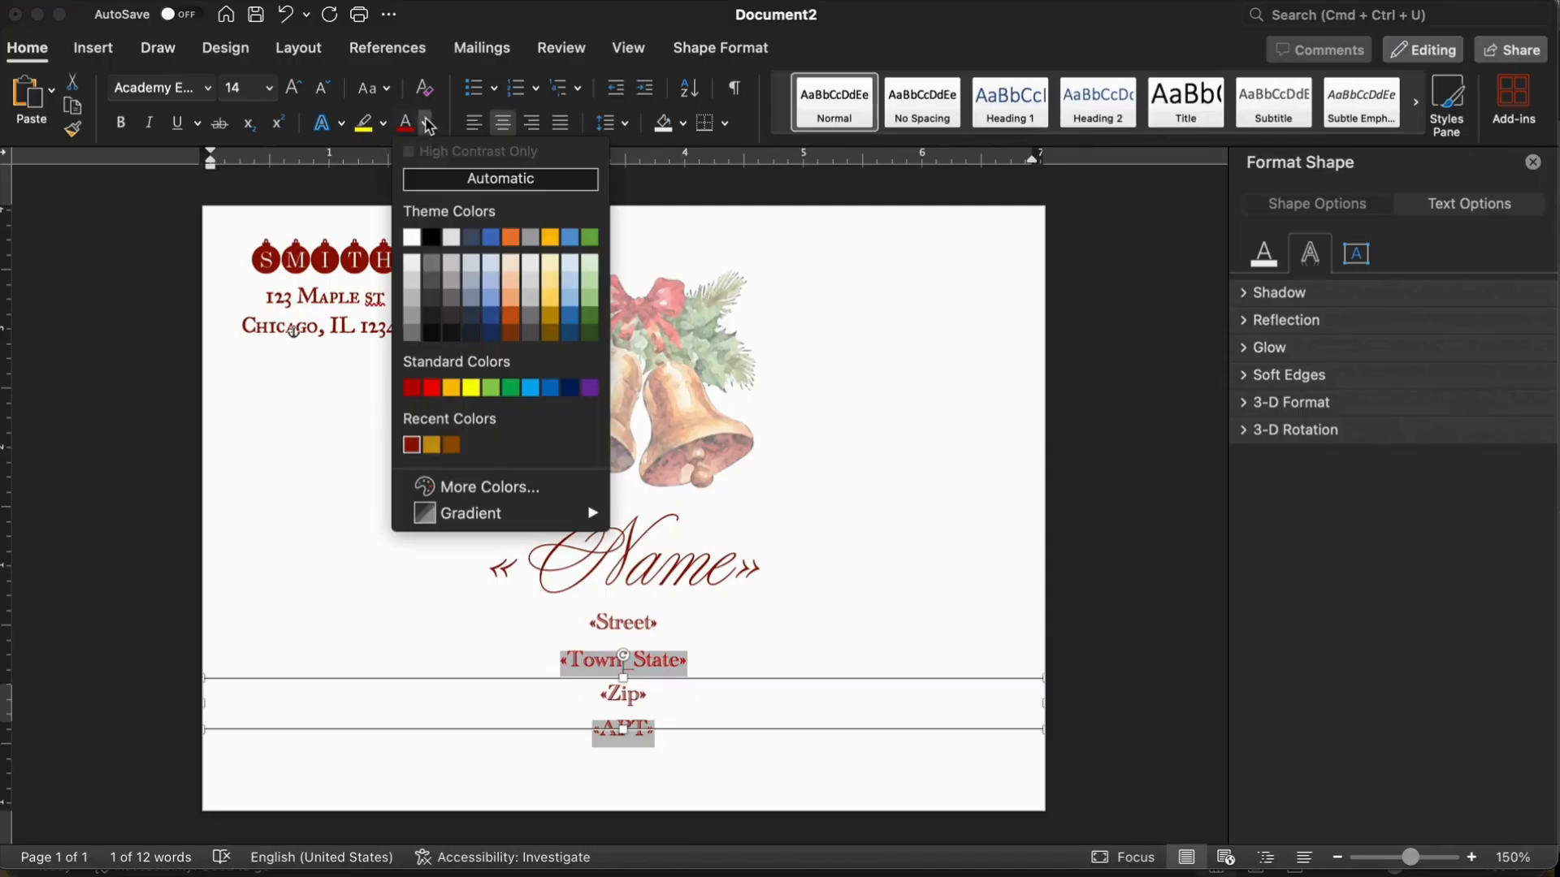
pyautogui.click(590, 317)
# Step: Color the Street field with a darker shade of the theme gold and deselect its text box
pyautogui.click(648, 619)
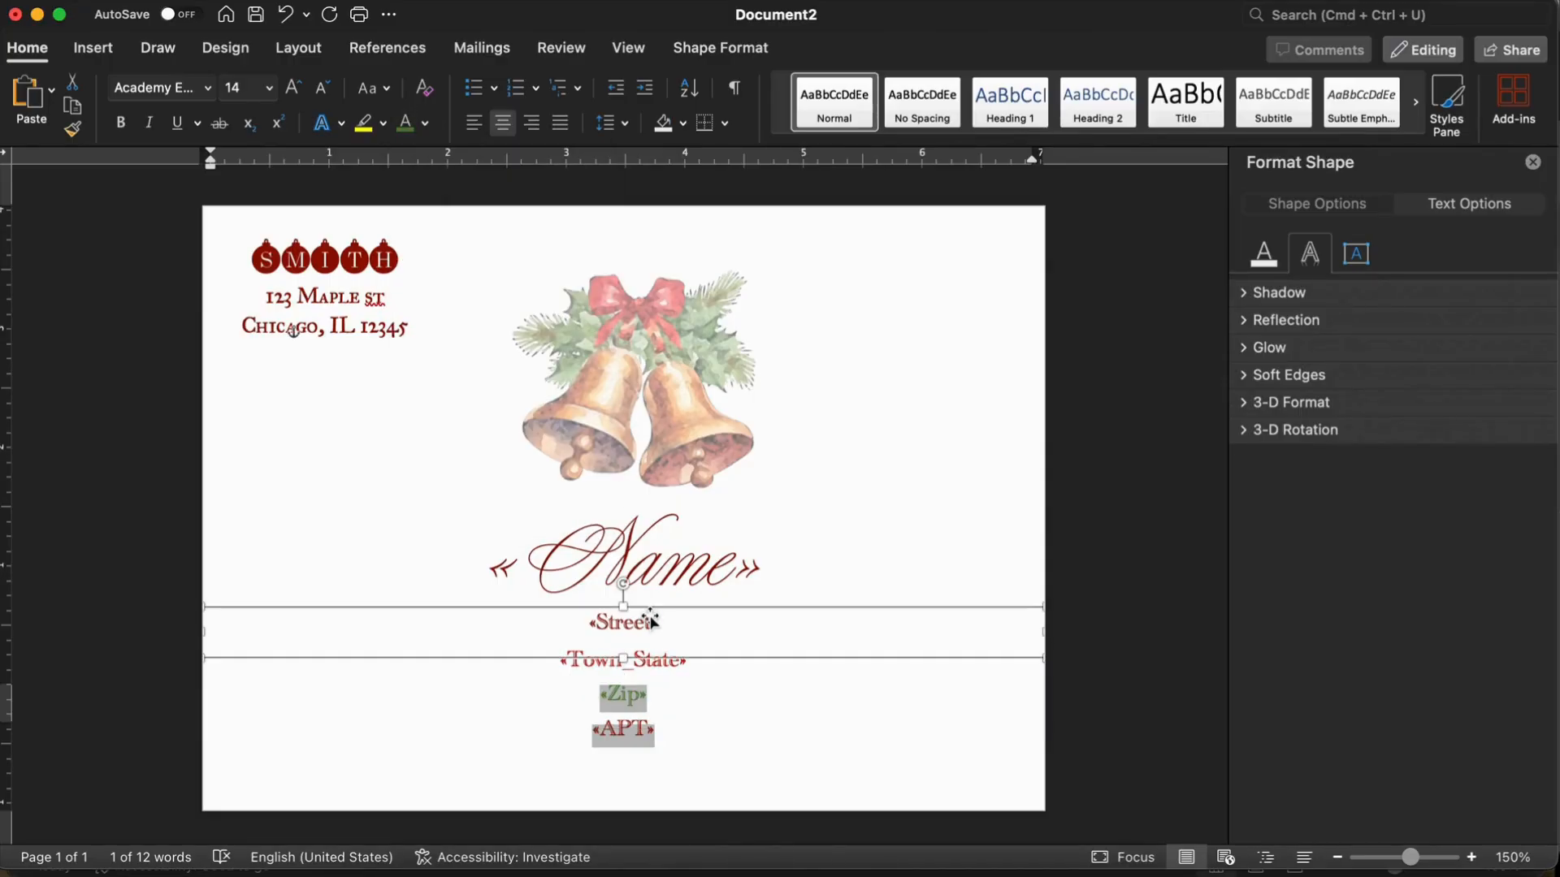
pyautogui.click(427, 124)
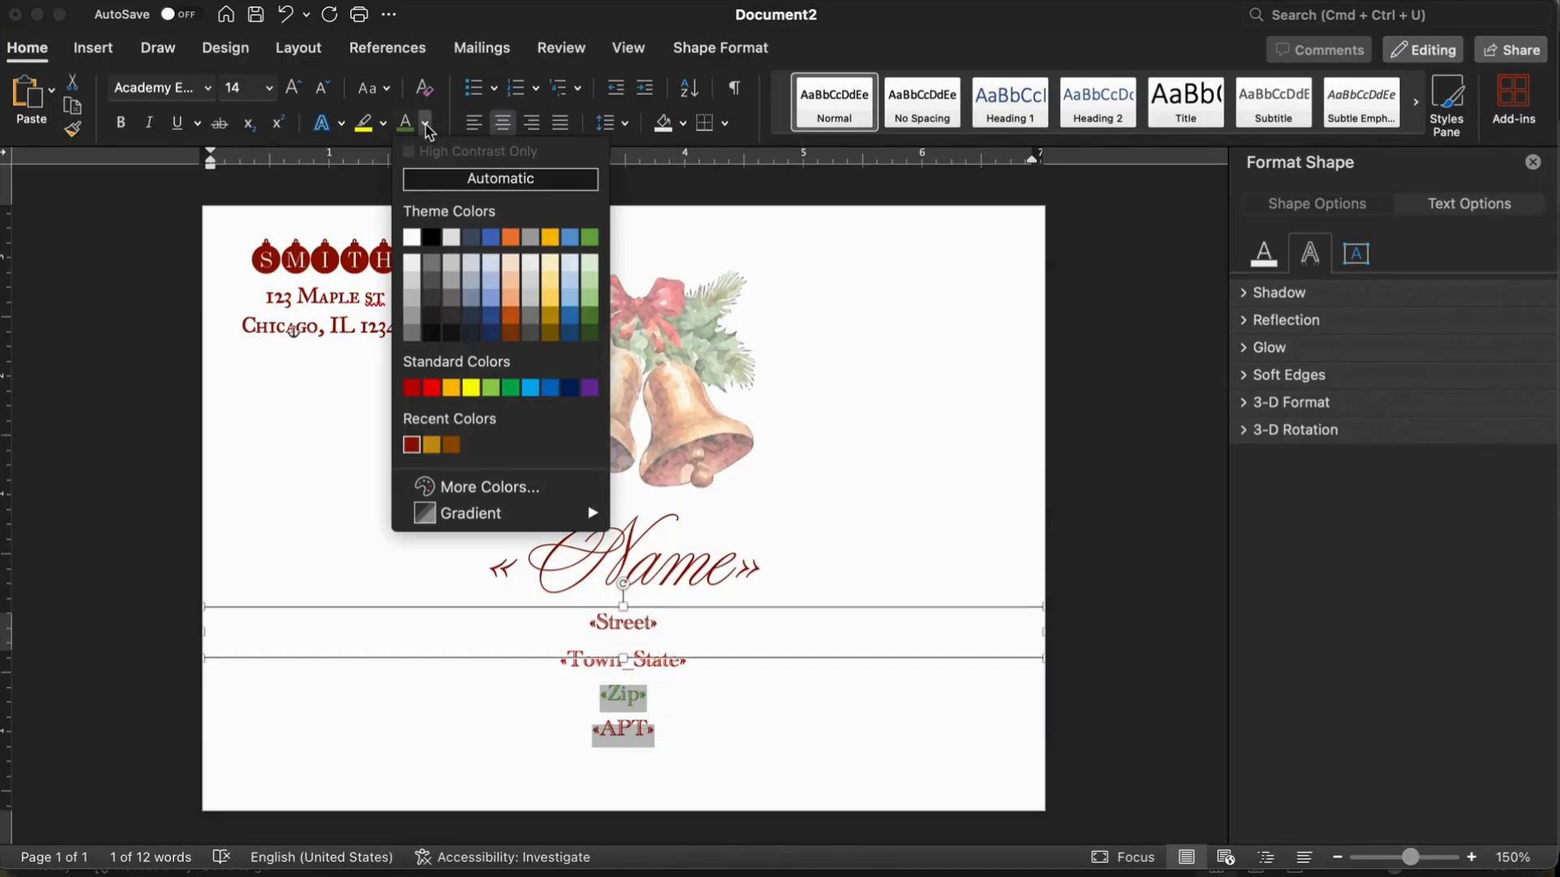
pyautogui.click(551, 316)
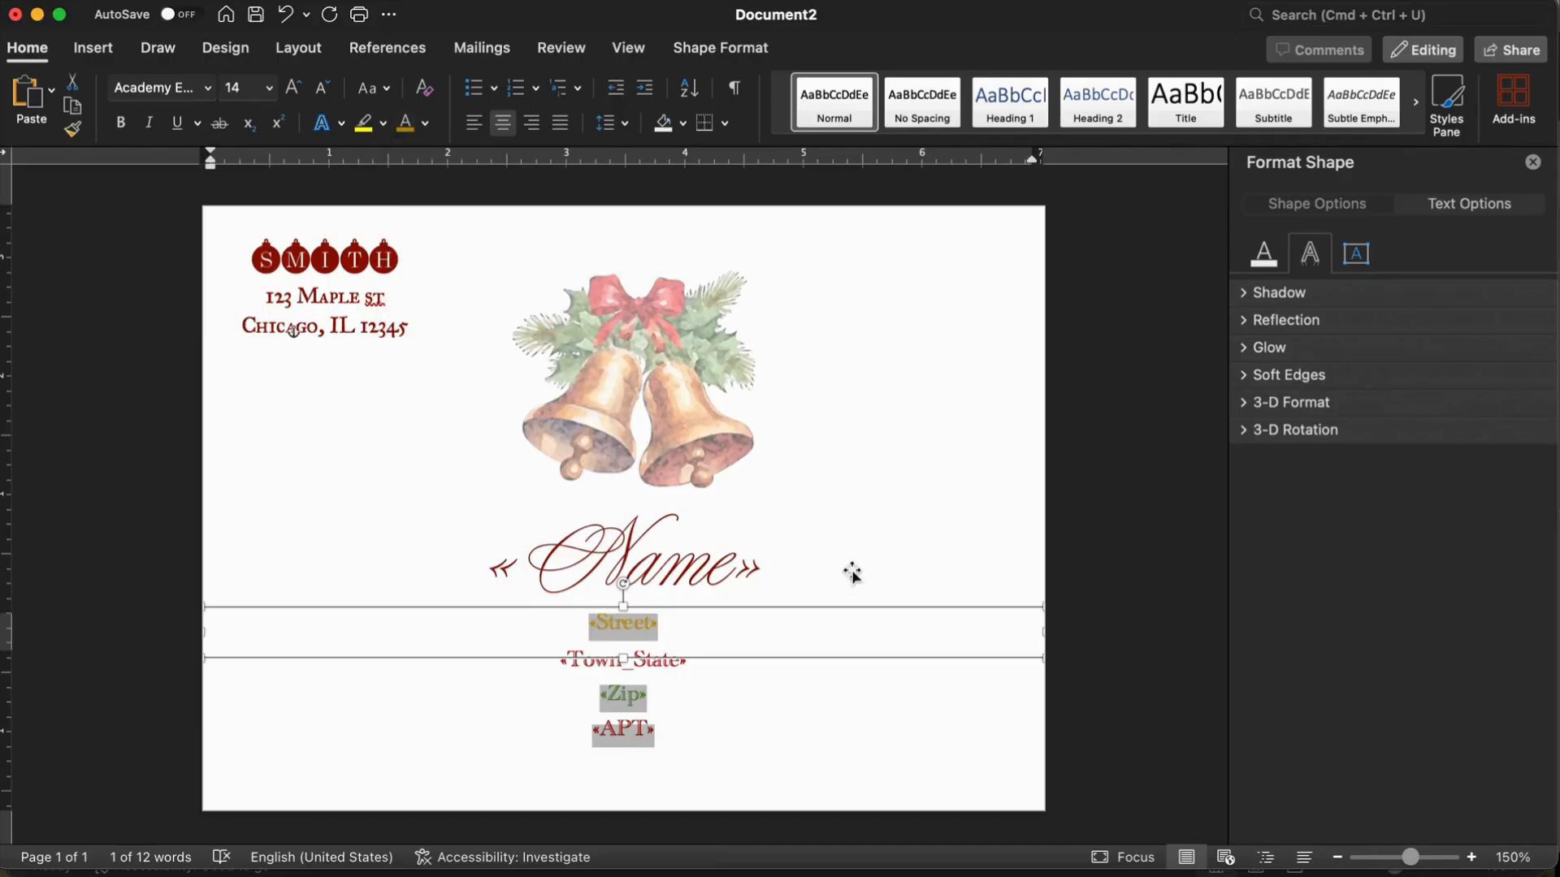
pyautogui.click(1038, 450)
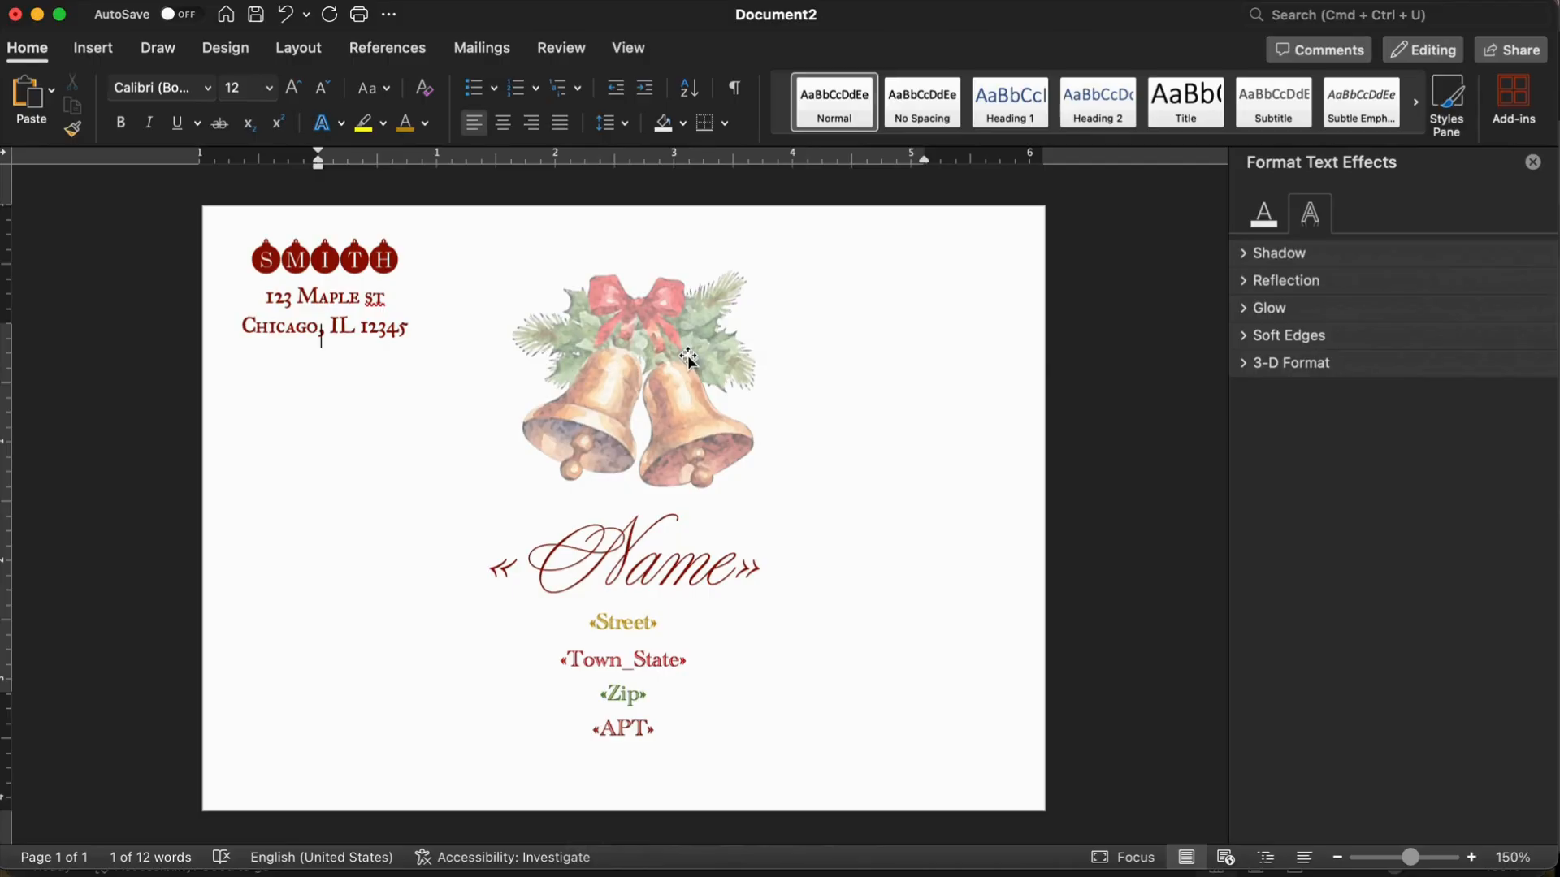
# Step: Merge all recipients into individual editable envelopes and review the resulting pages
pyautogui.click(484, 47)
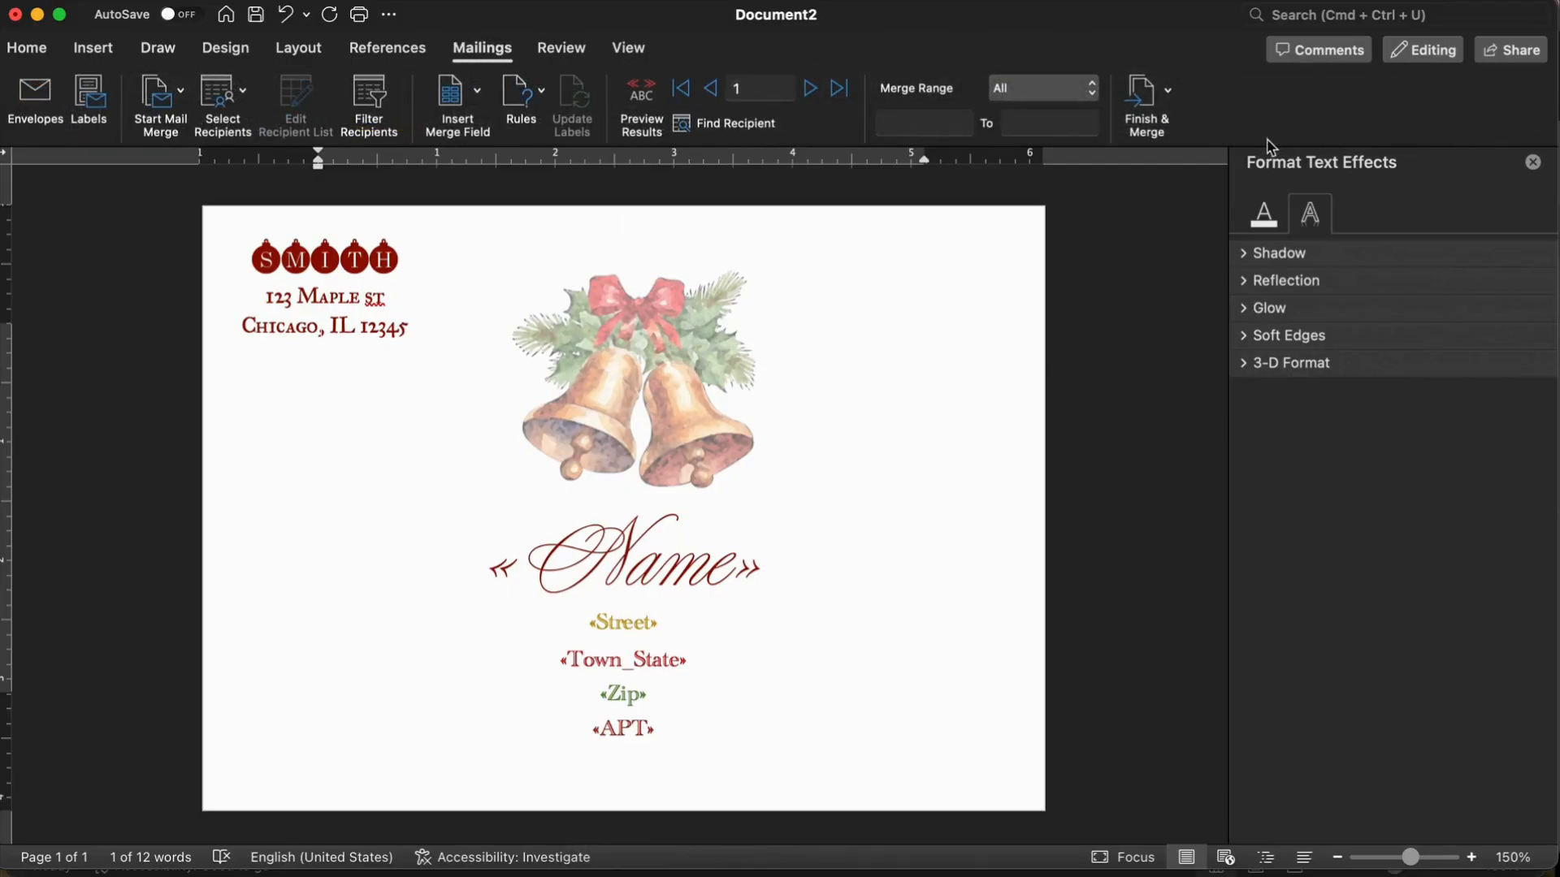
pyautogui.click(1166, 99)
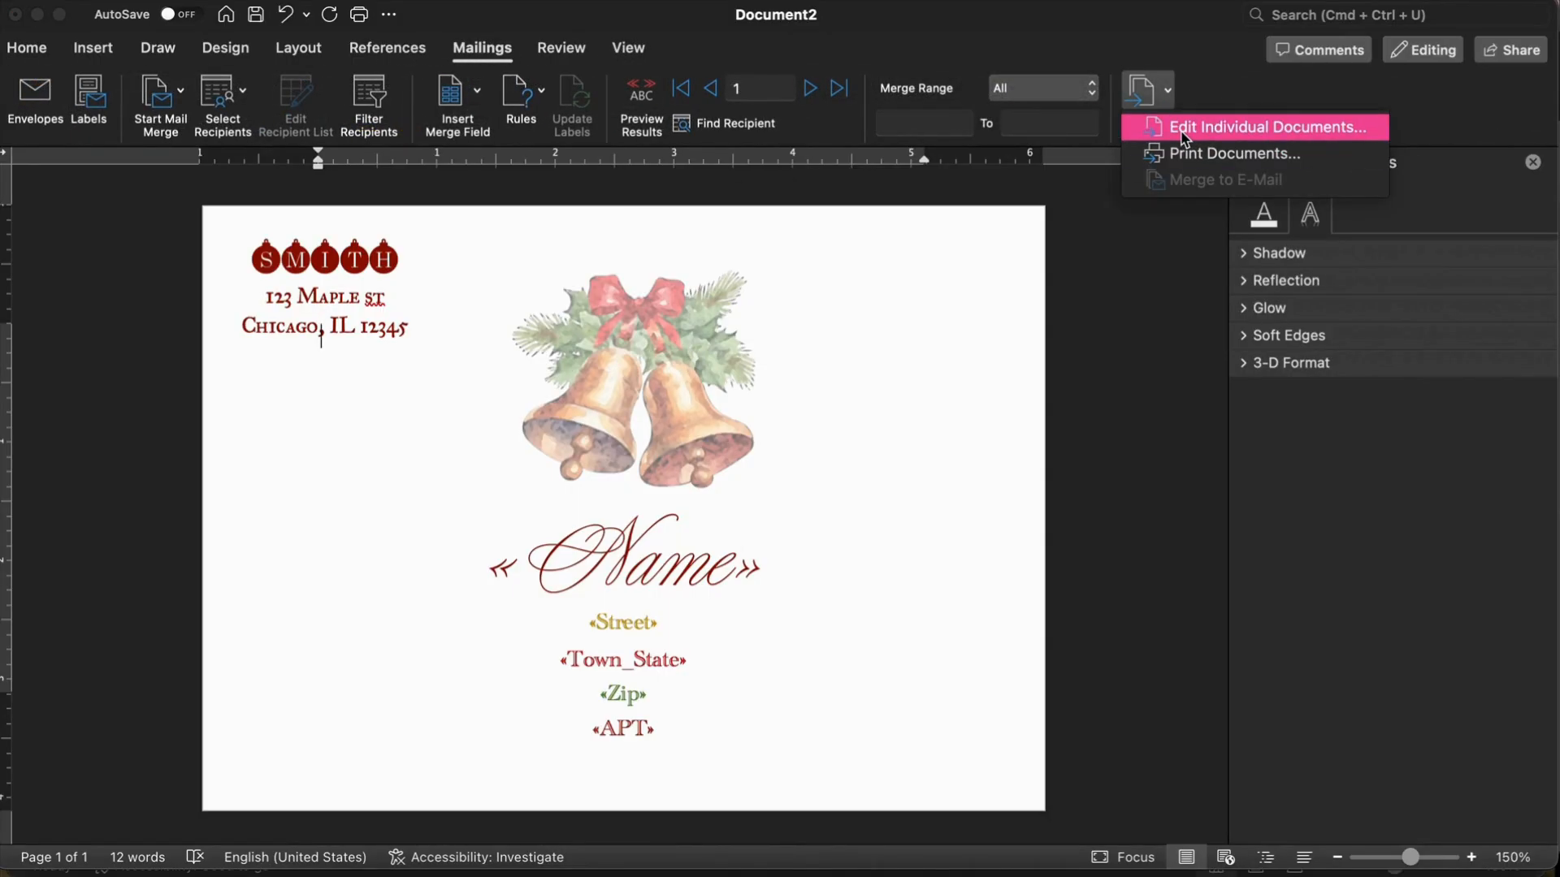
pyautogui.click(1184, 129)
pyautogui.scroll(-5, 1065, 419)
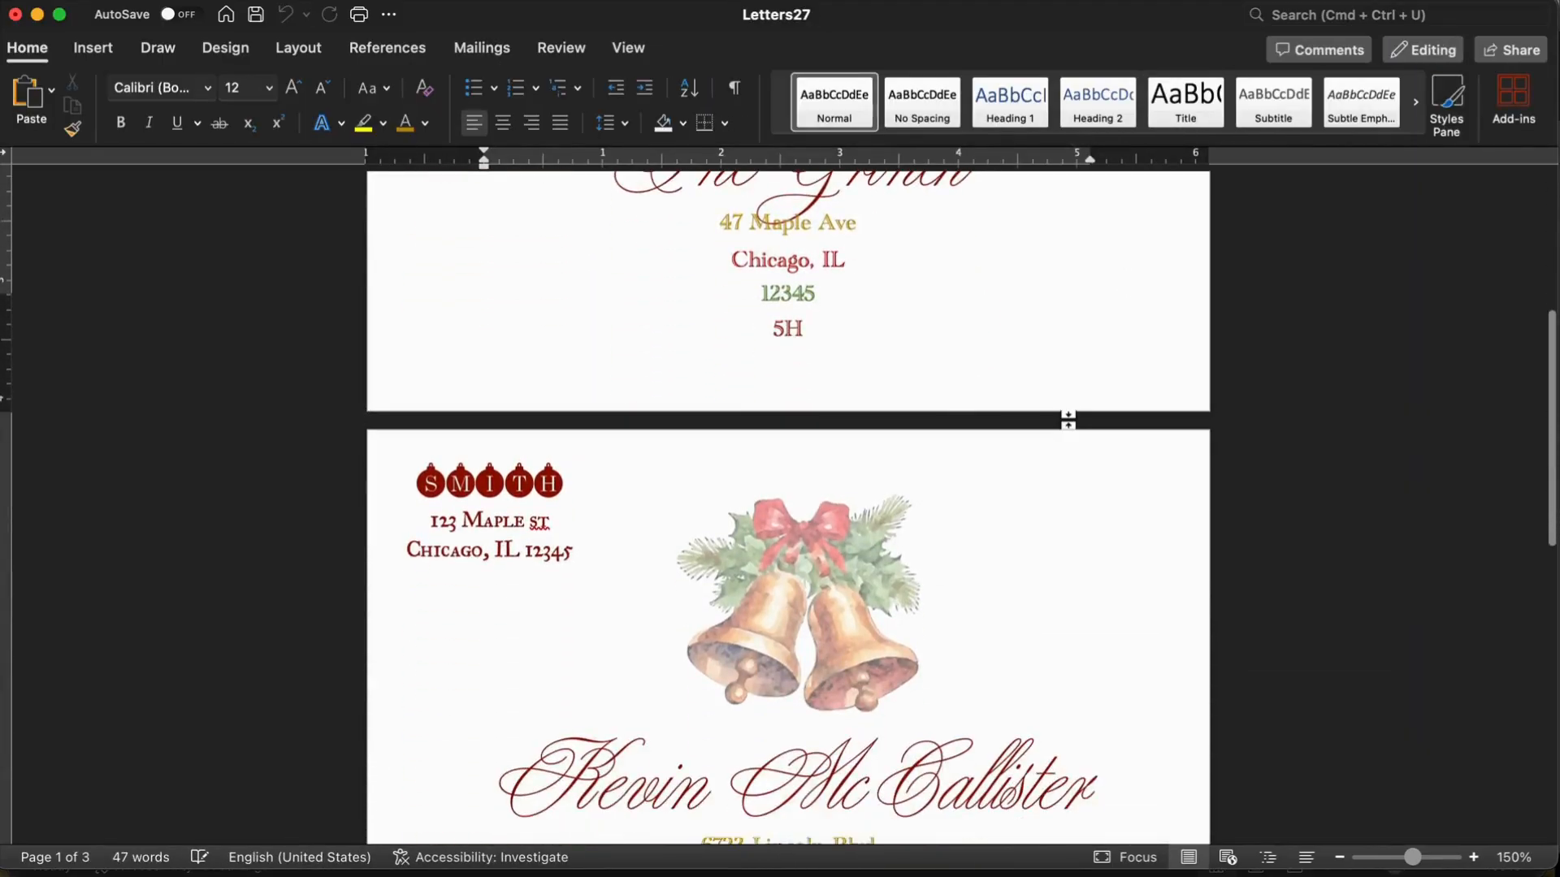
pyautogui.scroll(-10, 1068, 420)
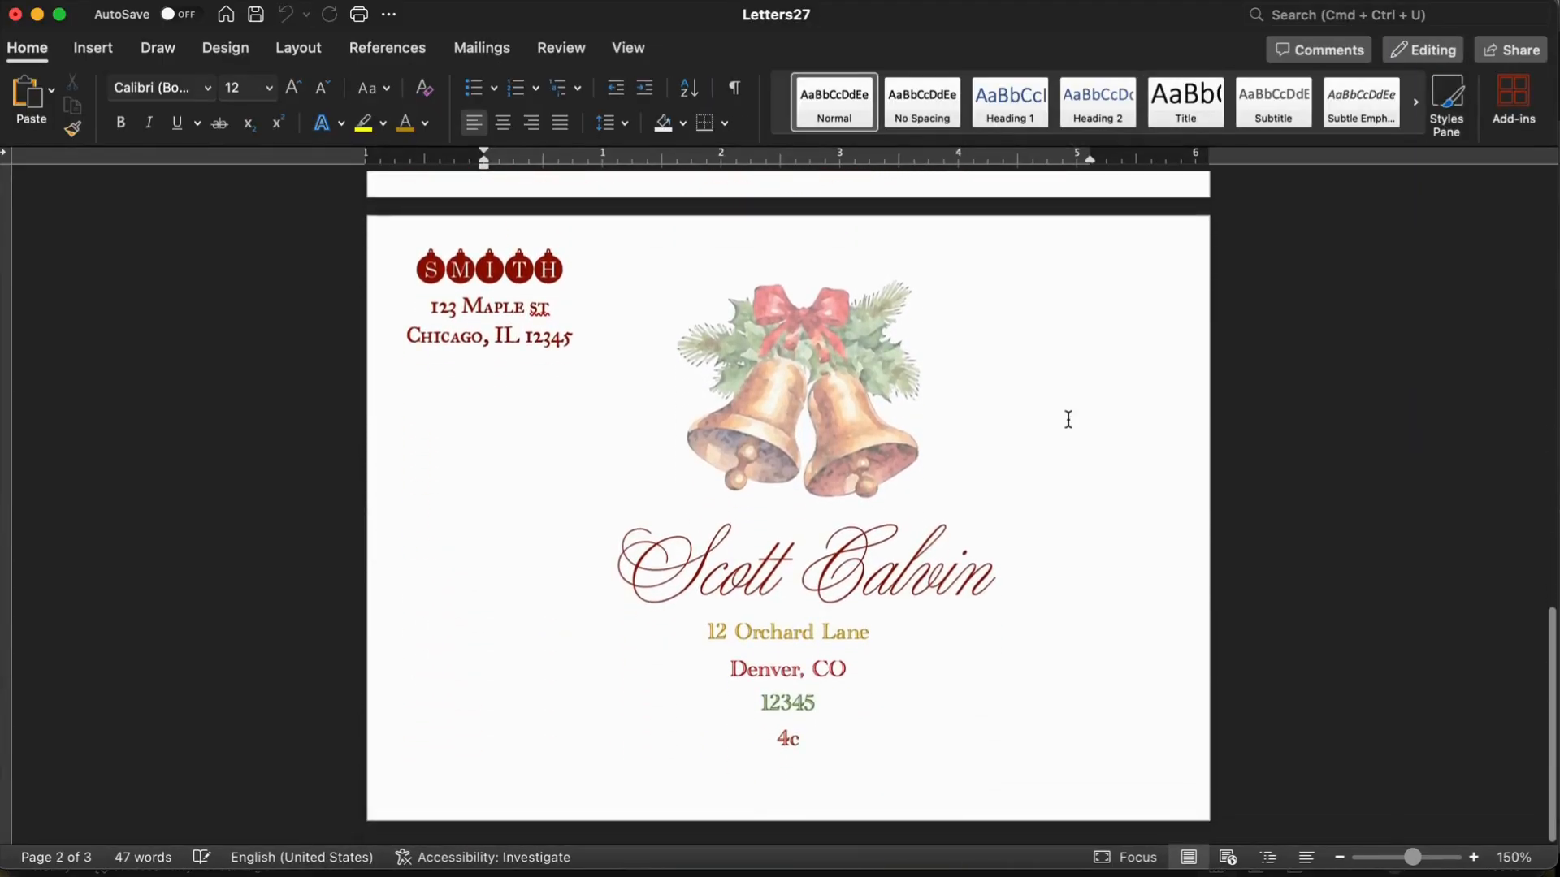
pyautogui.scroll(-8, 1068, 419)
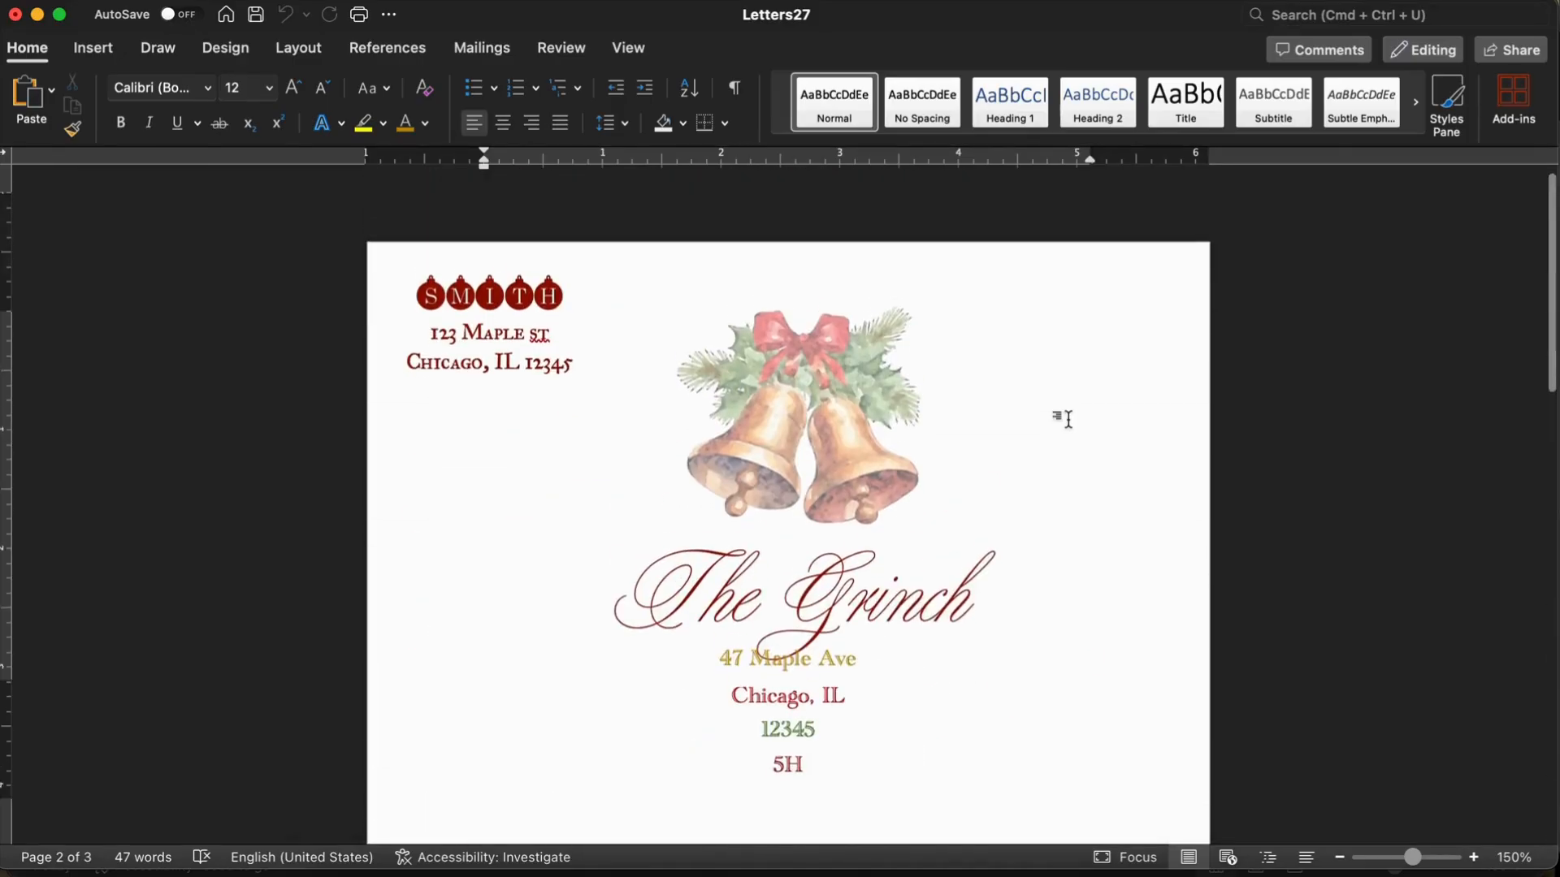
pyautogui.scroll(-16, 631, 335)
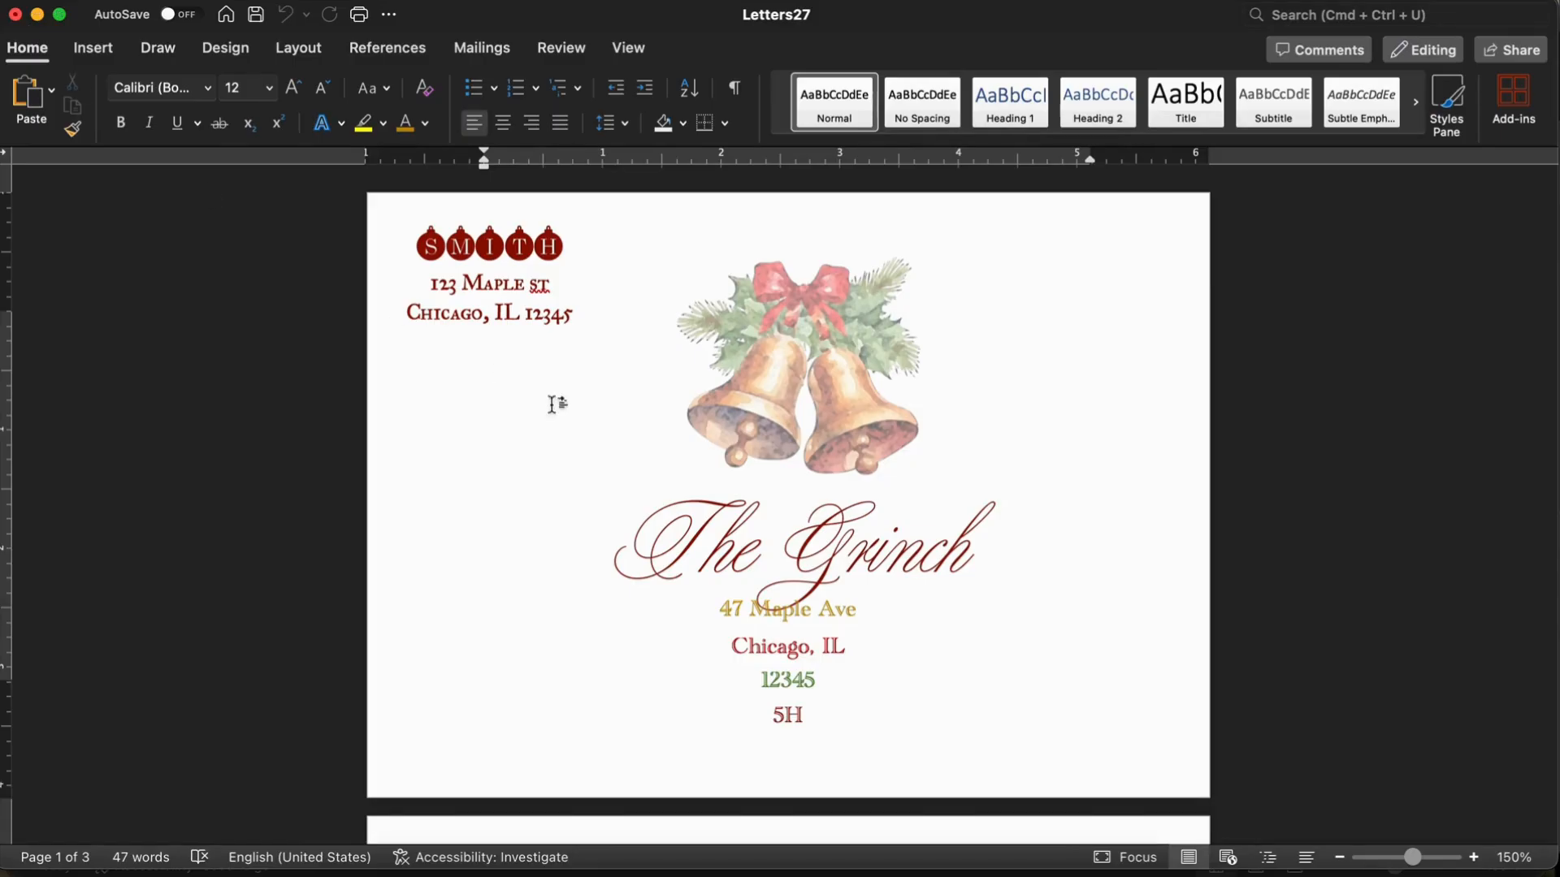
# Step: On the first merged envelope, move the recipient name up over the bells and the street line up beneath it
pyautogui.scroll(-3, 651, 476)
pyautogui.click(815, 441)
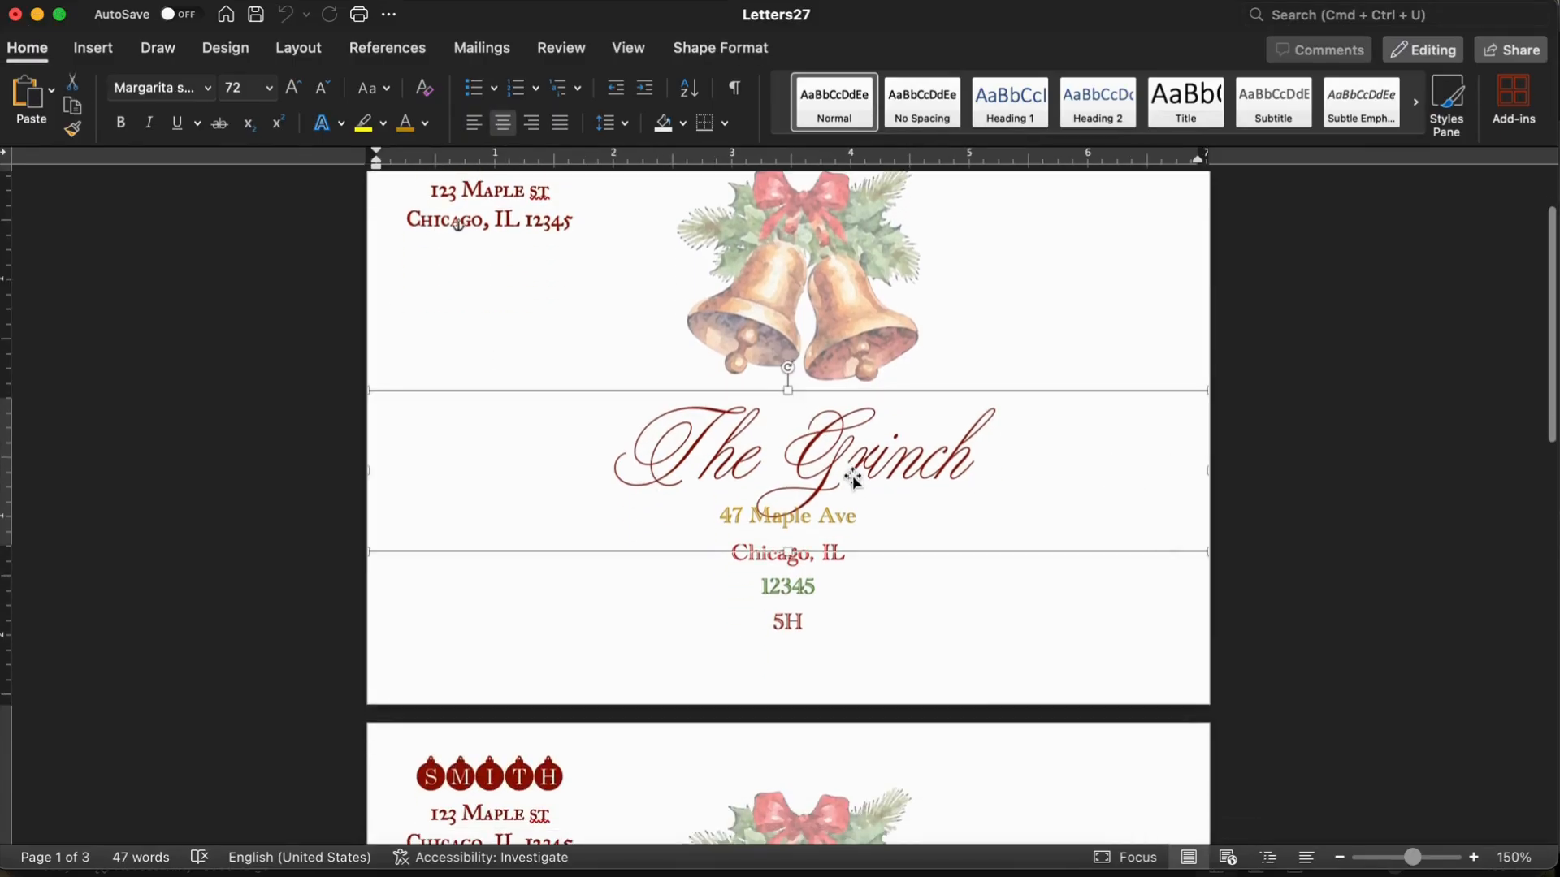
pyautogui.moveTo(800, 557); pyautogui.dragTo(675, 464)
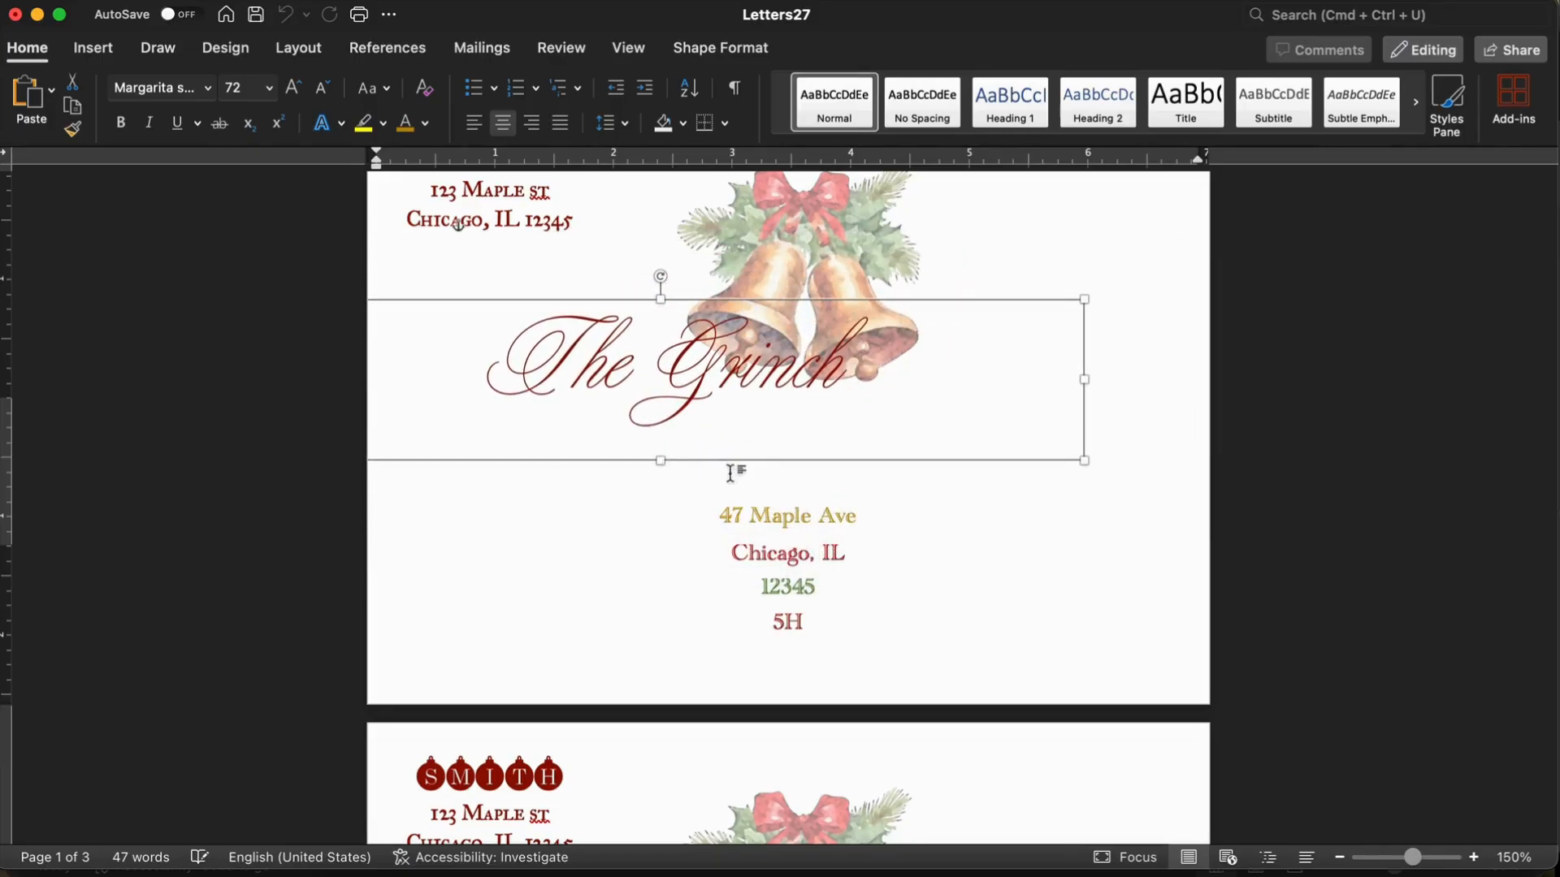
pyautogui.click(763, 523)
pyautogui.moveTo(763, 522); pyautogui.dragTo(801, 431)
# Step: Scatter the first envelope's town, zip and apartment text boxes to different spots below the street line
pyautogui.click(787, 528)
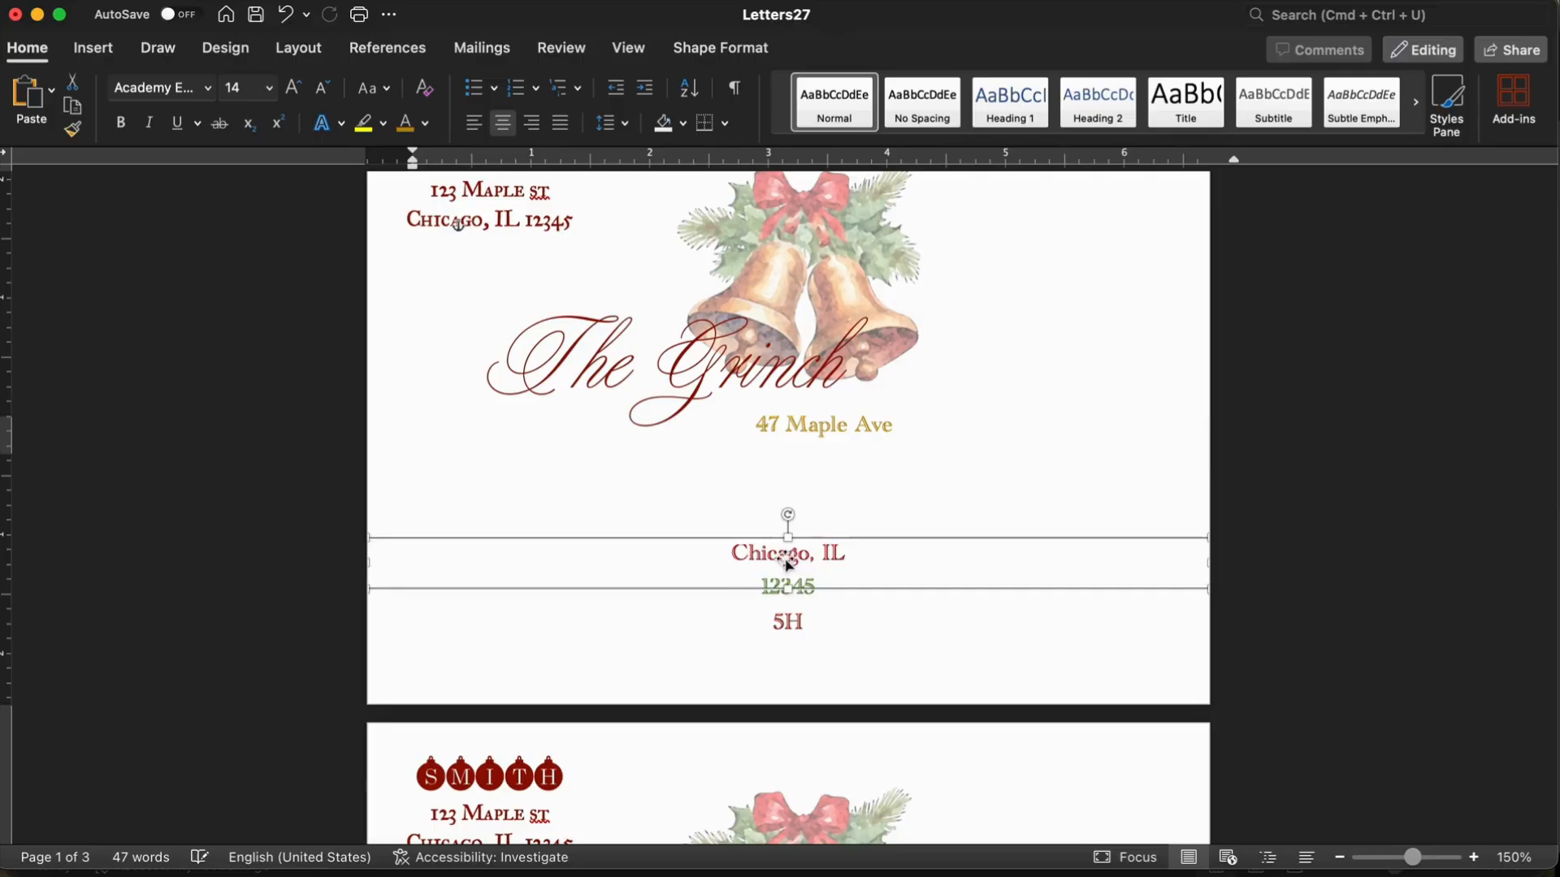
pyautogui.moveTo(787, 528); pyautogui.dragTo(660, 500)
pyautogui.click(780, 601)
pyautogui.moveTo(780, 601); pyautogui.dragTo(905, 587)
pyautogui.click(792, 630)
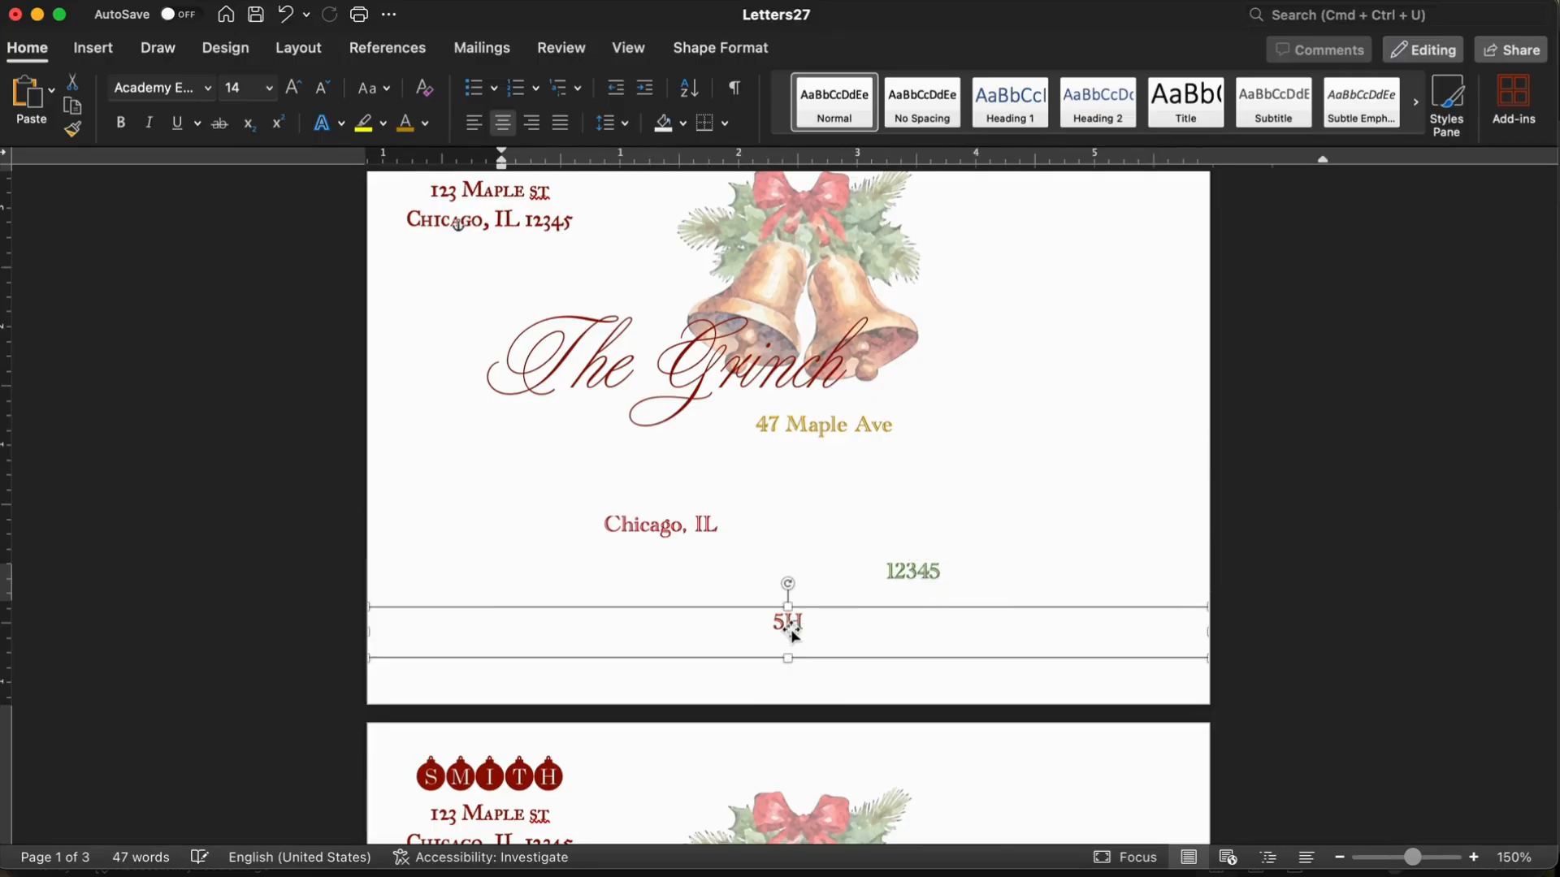
pyautogui.moveTo(792, 629); pyautogui.dragTo(722, 643)
# Step: Delete the bells picture from the second merged envelope
pyautogui.scroll(-7, 954, 377)
pyautogui.click(859, 394)
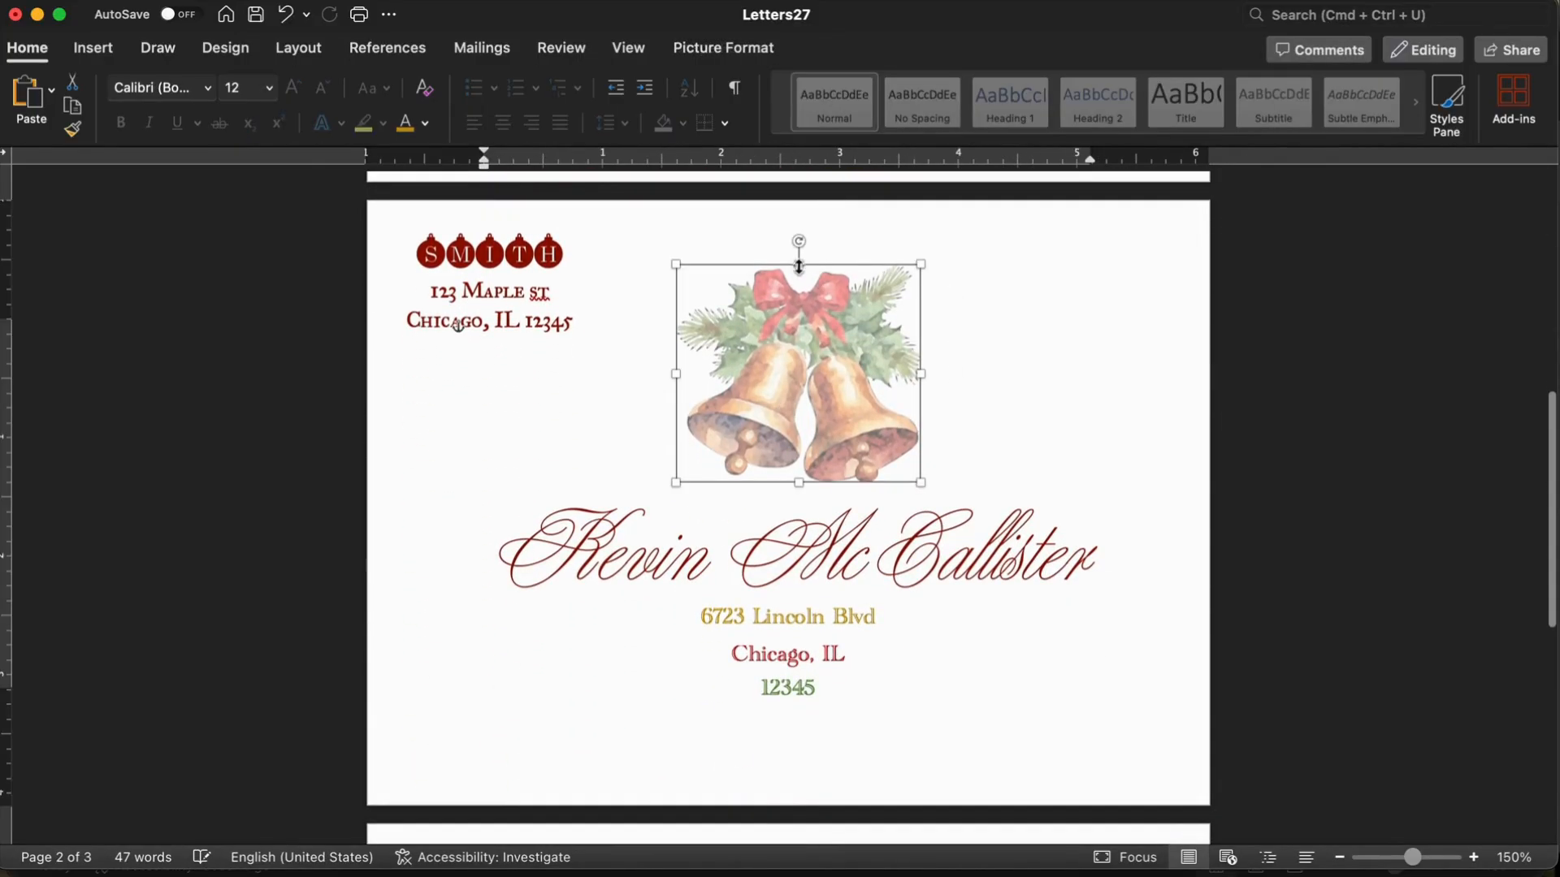
pyautogui.press('Delete')
pyautogui.scroll(-7, 879, 438)
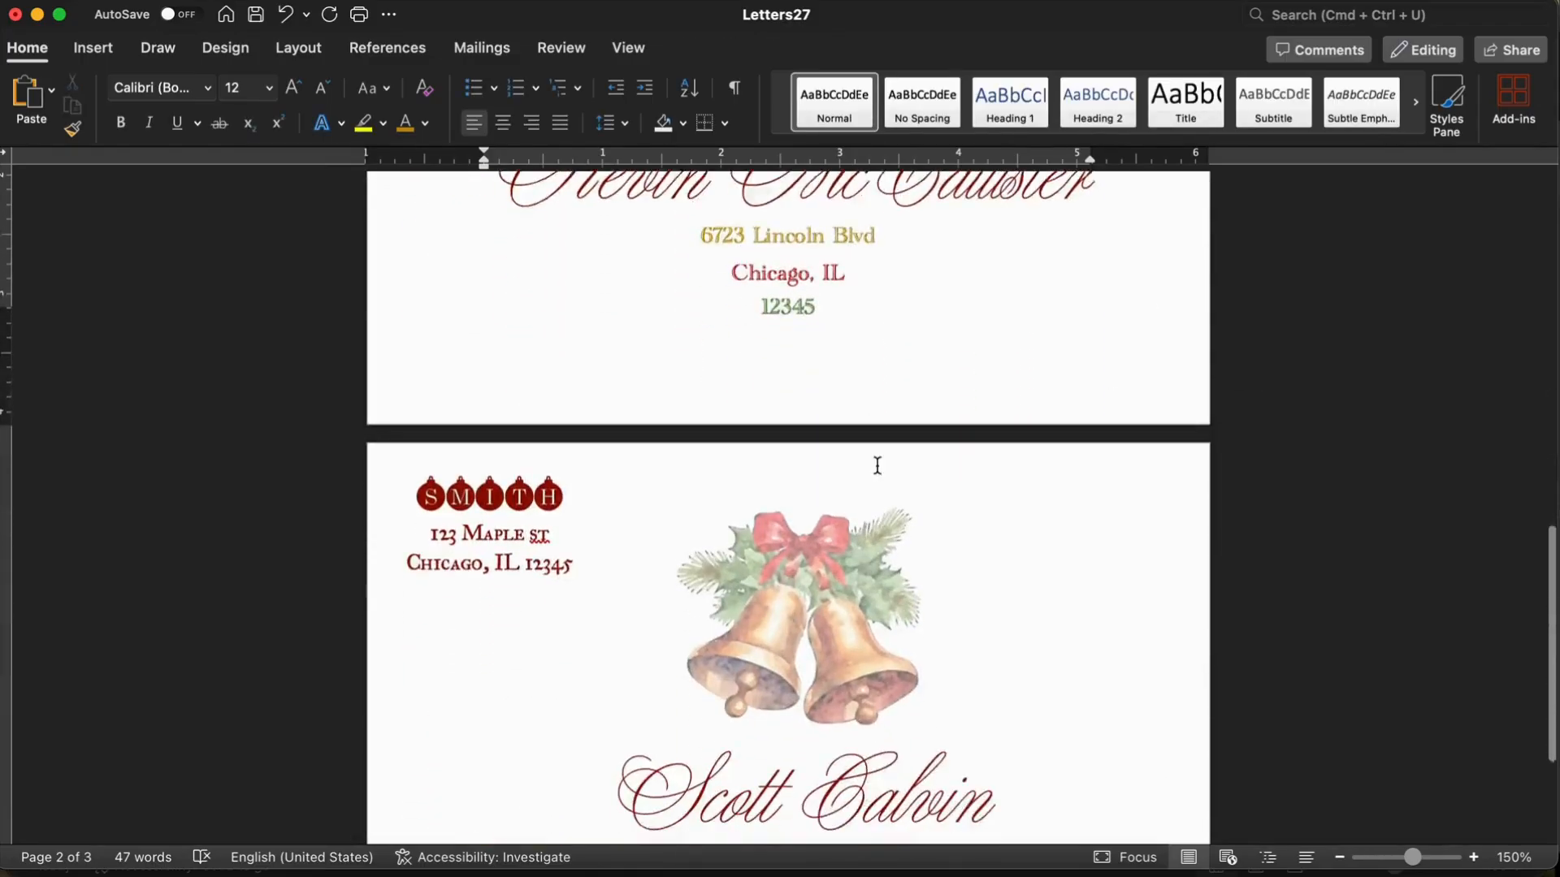
# Step: Recolor the ornament-style surname in the third envelope's return address gold and review the other envelopes
pyautogui.click(505, 317)
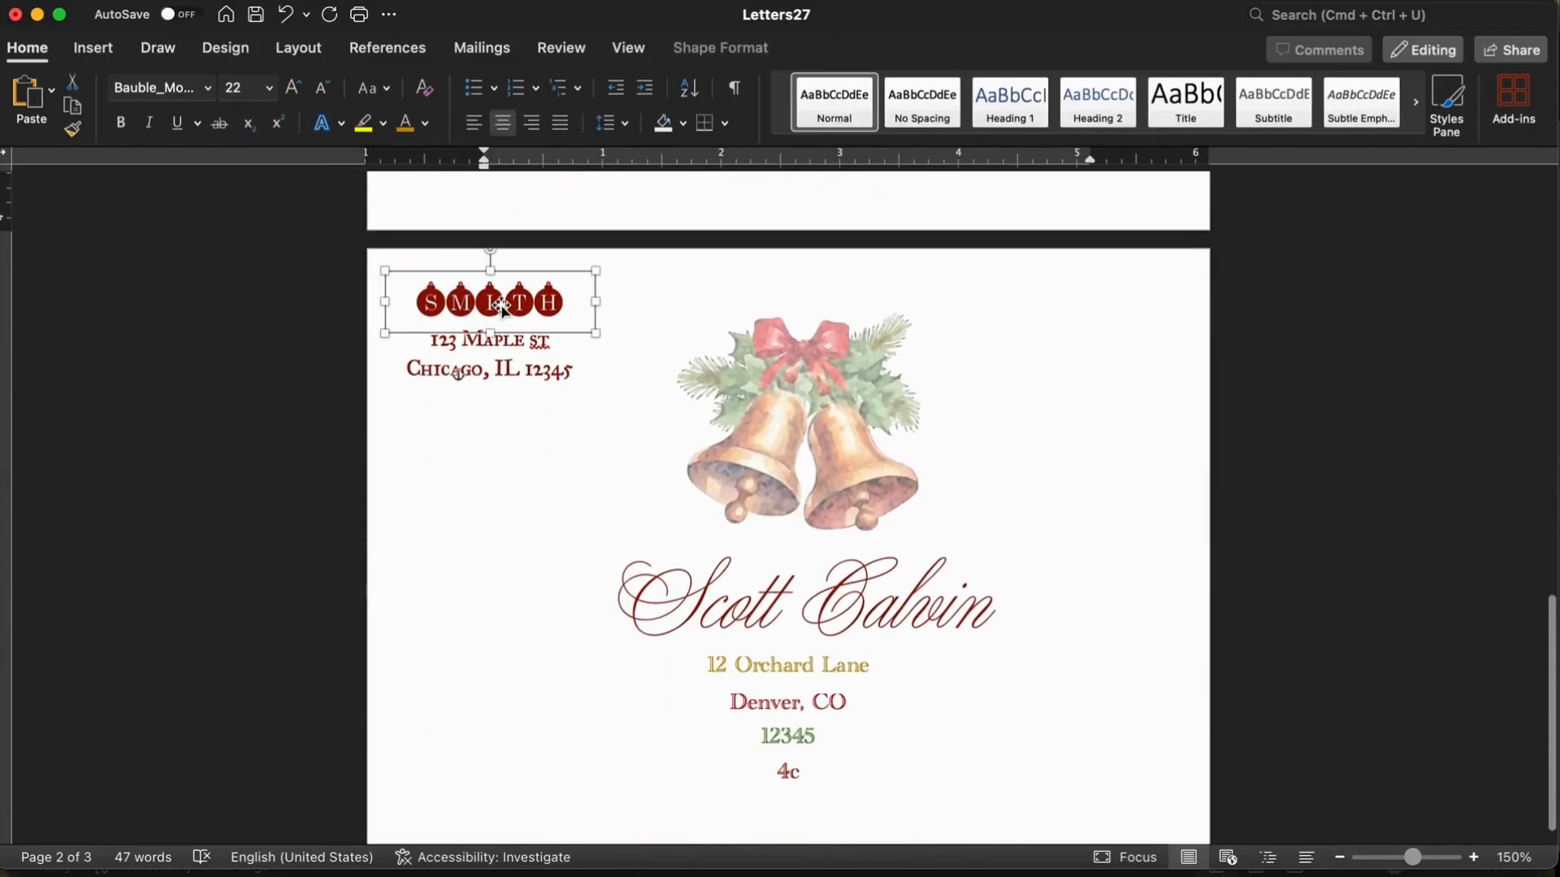
pyautogui.click(404, 122)
pyautogui.click(459, 415)
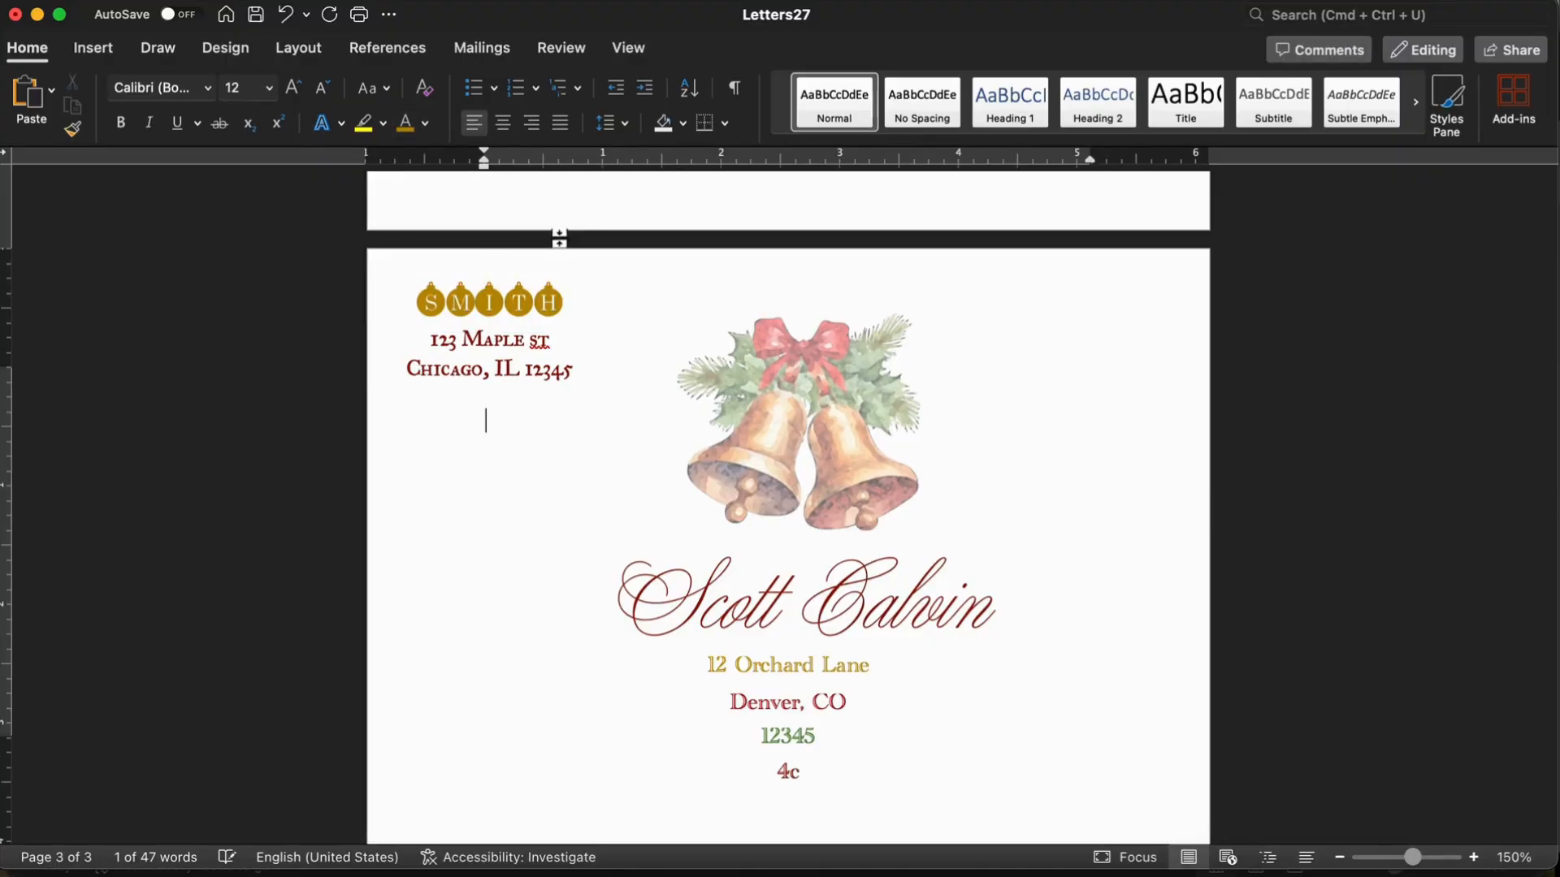
pyautogui.scroll(-10, 581, 407)
pyautogui.scroll(-12, 586, 410)
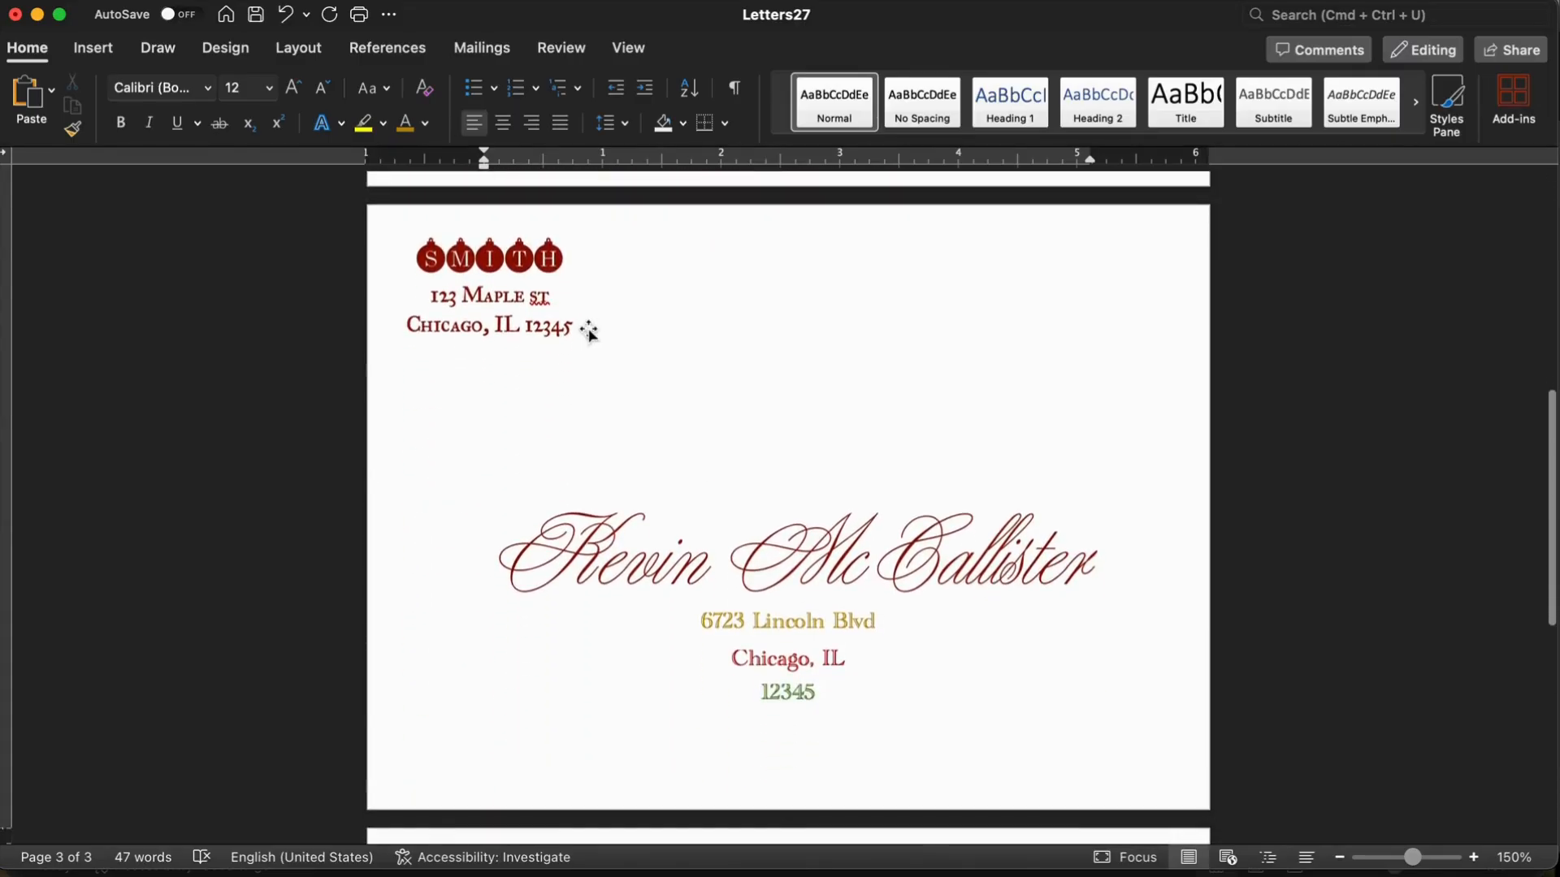
# Step: View the save options for closing the merged document, then its print preview, cancelling both
pyautogui.click(17, 14)
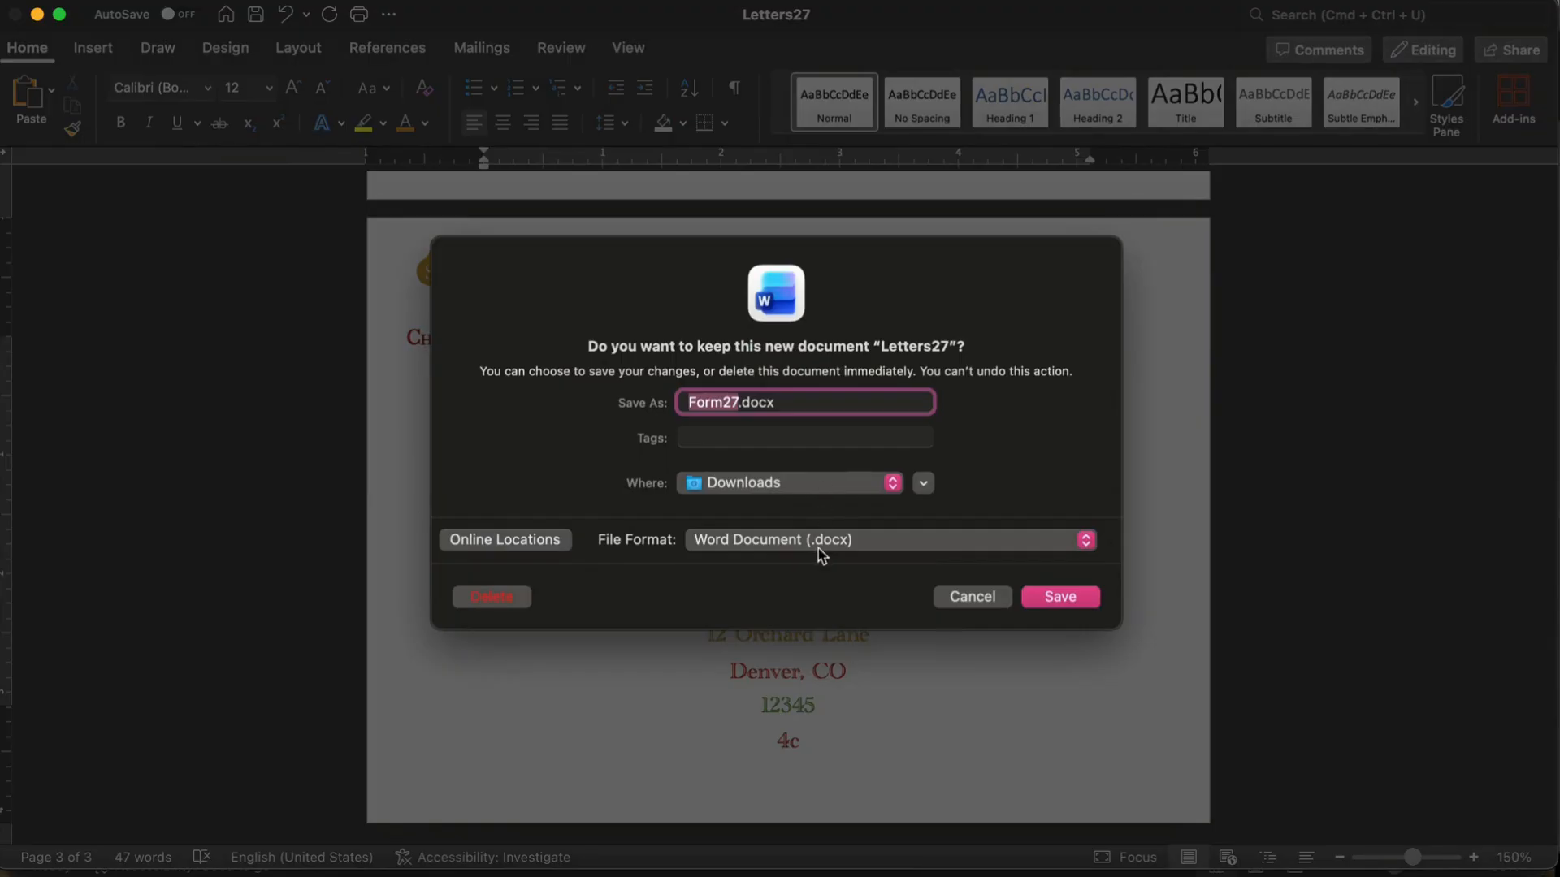
pyautogui.click(987, 596)
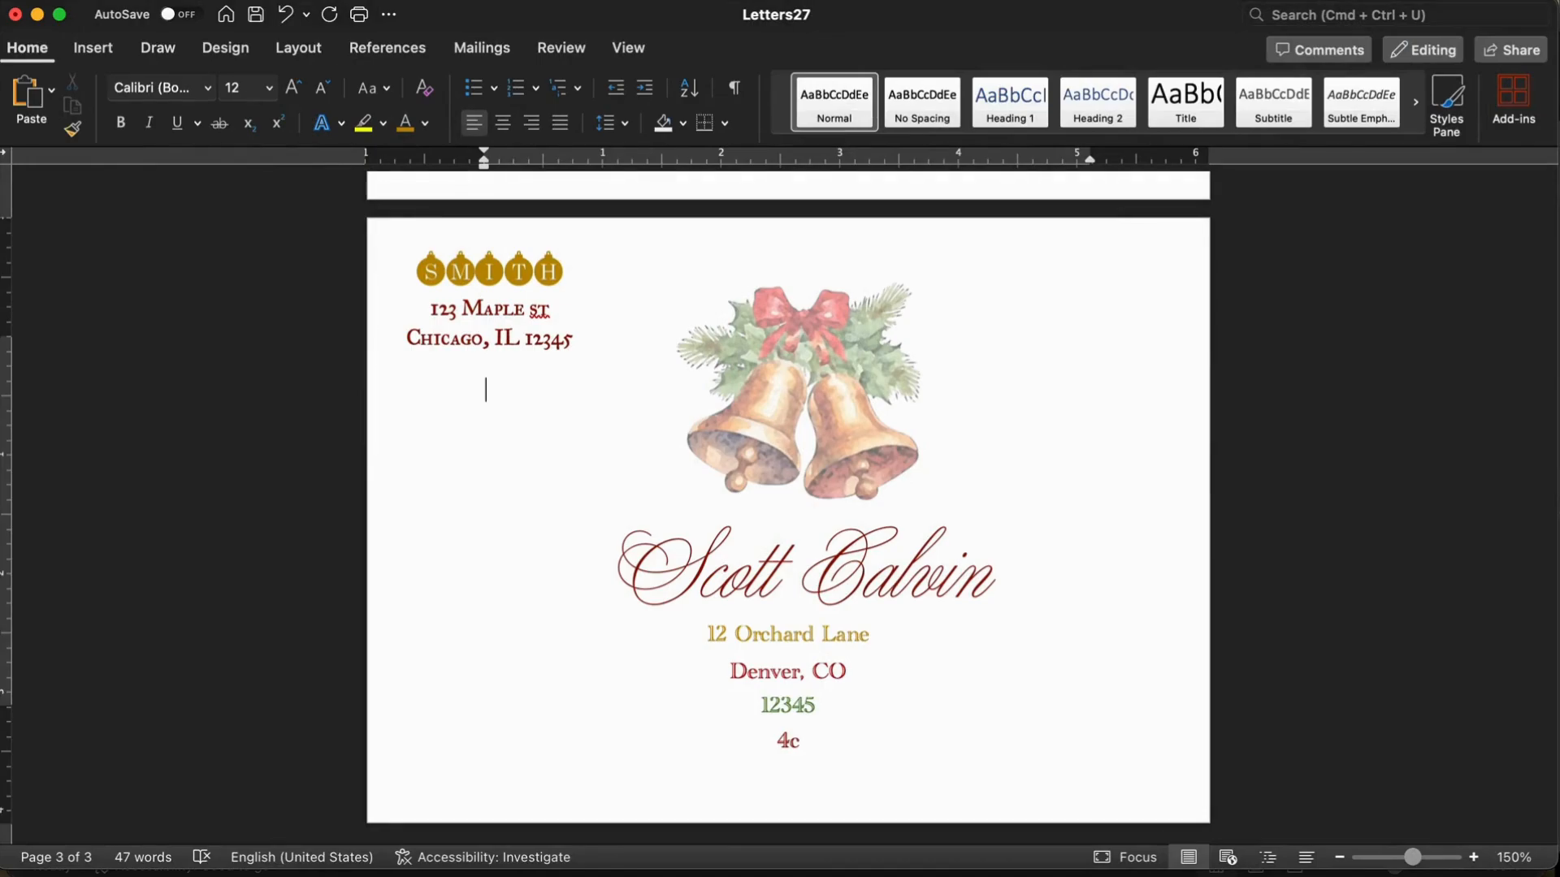
pyautogui.click(110, 0)
pyautogui.click(166, 395)
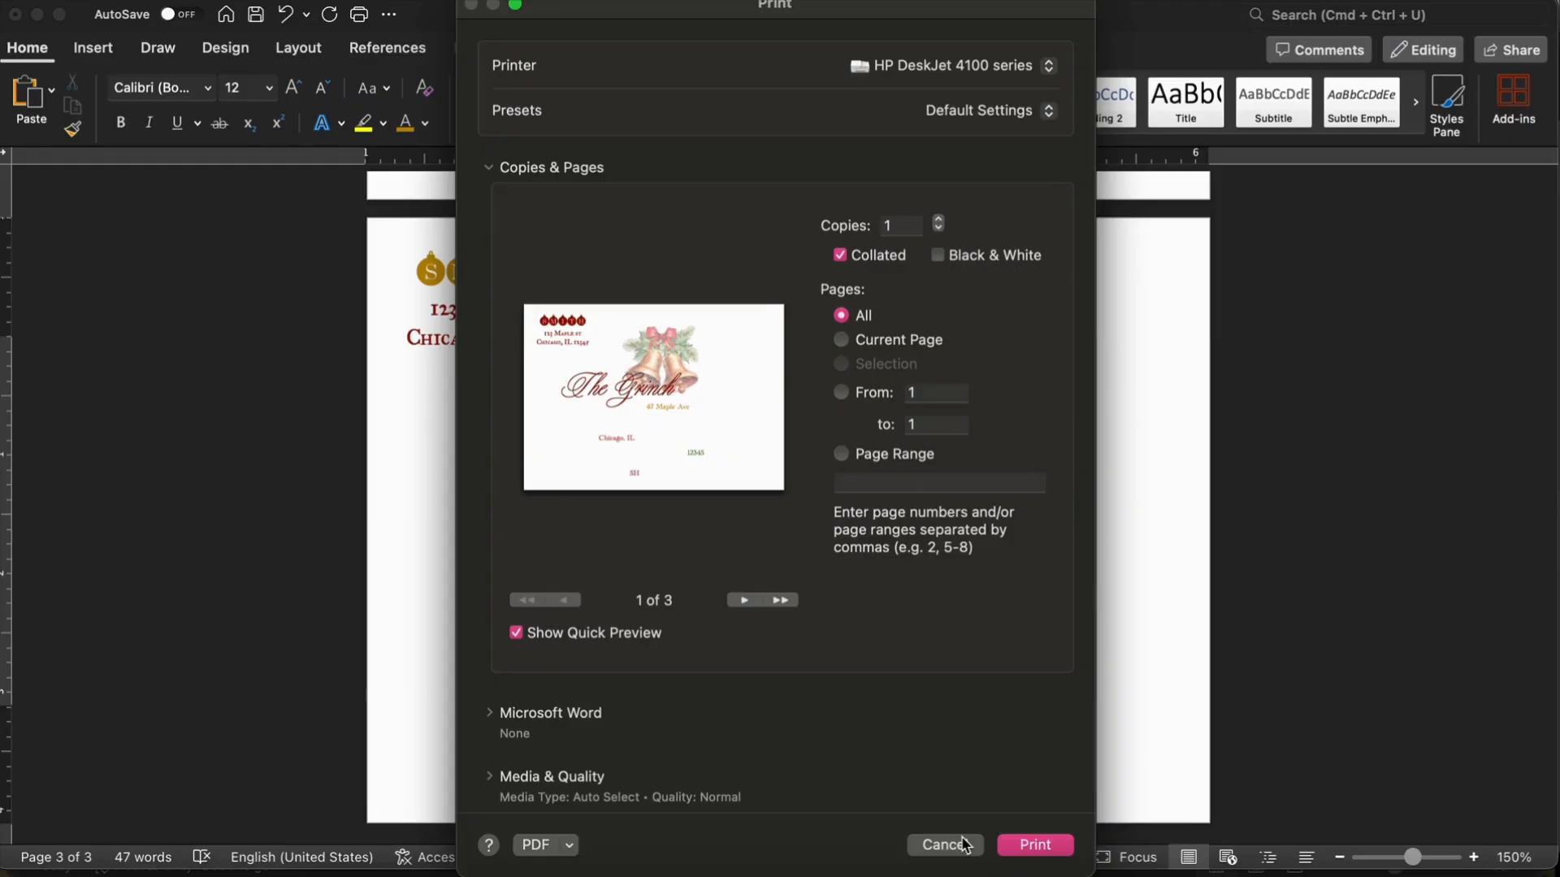
pyautogui.click(964, 845)
# Step: Undo all individual edits made to the merged envelopes, back to their original merged layout
pyautogui.scroll(10, 899, 714)
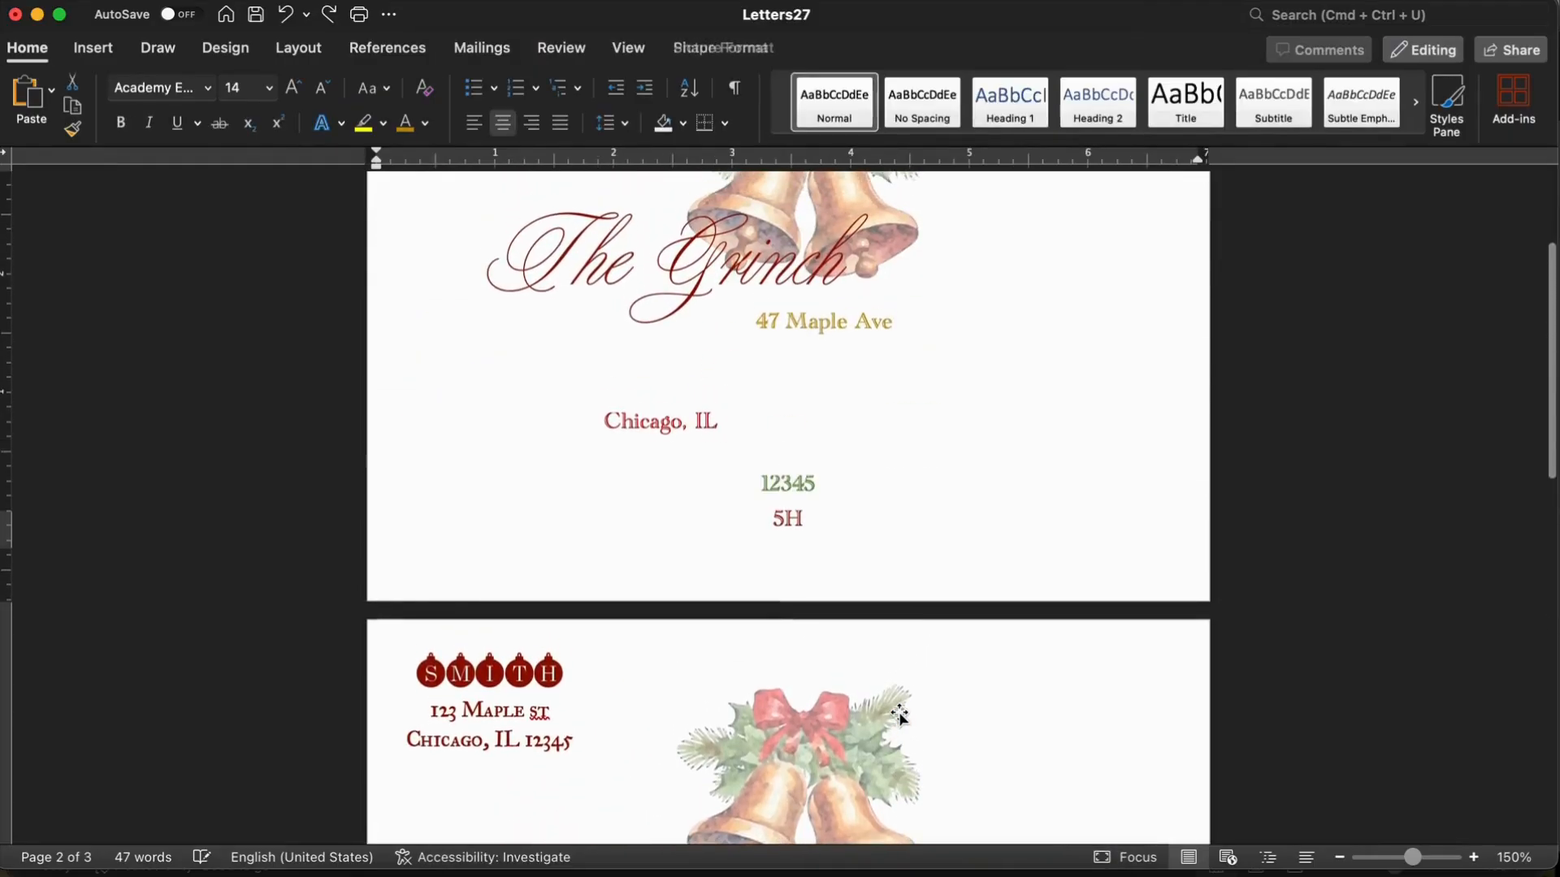
pyautogui.press('super+z')
pyautogui.press('super+z')
pyautogui.press('super+z')
pyautogui.press('super+z')
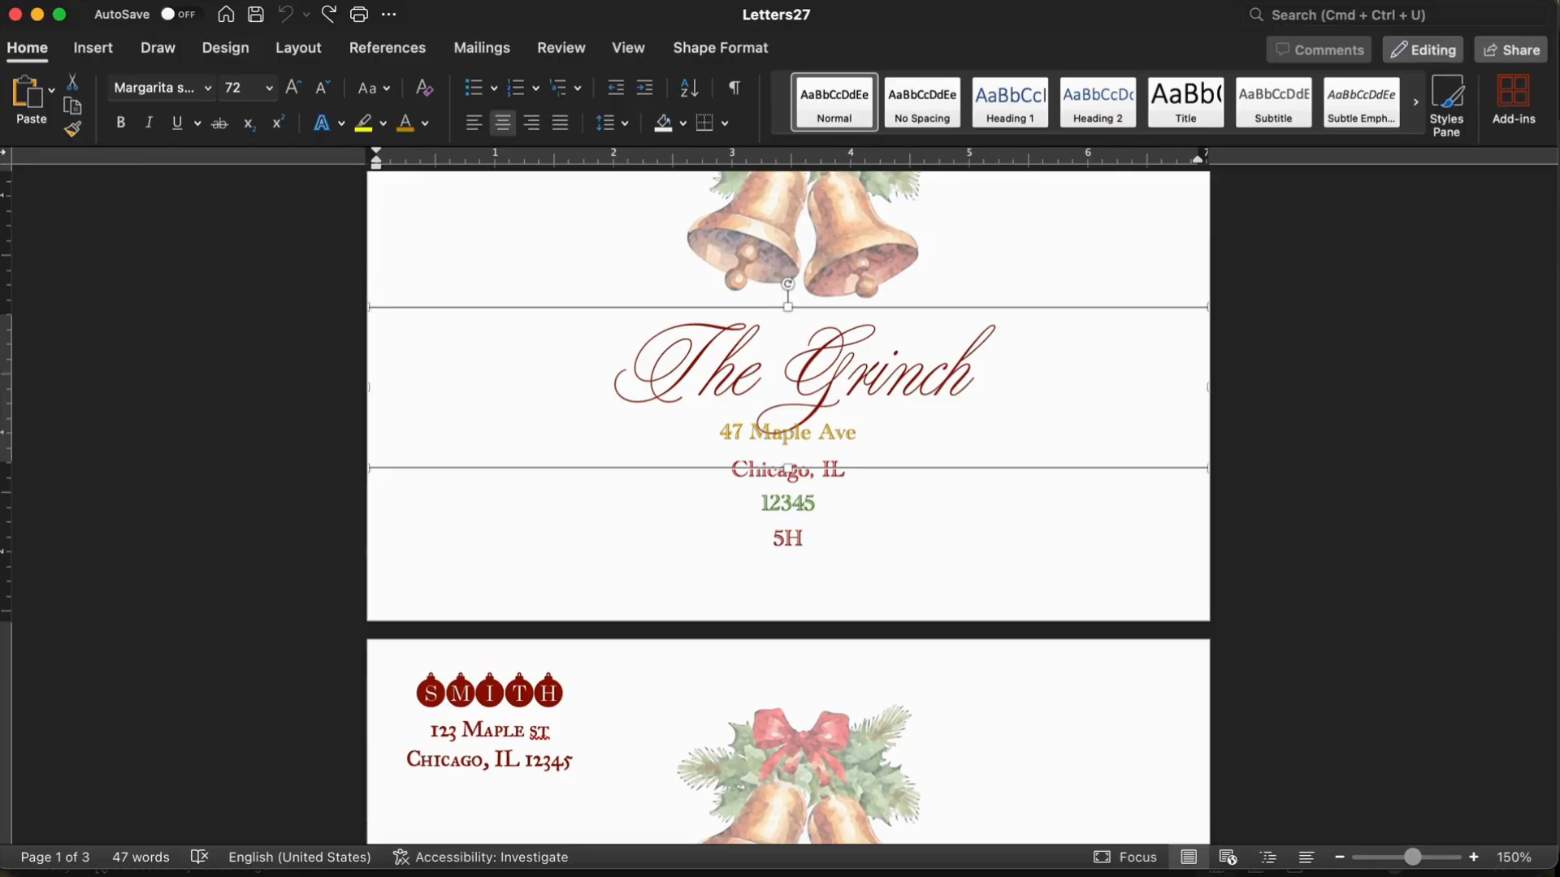
# Step: Preview all the merged envelopes in the print settings, try the Current Page option, and cancel without printing
pyautogui.click(111, 1)
pyautogui.click(197, 396)
pyautogui.click(742, 601)
pyautogui.click(742, 601)
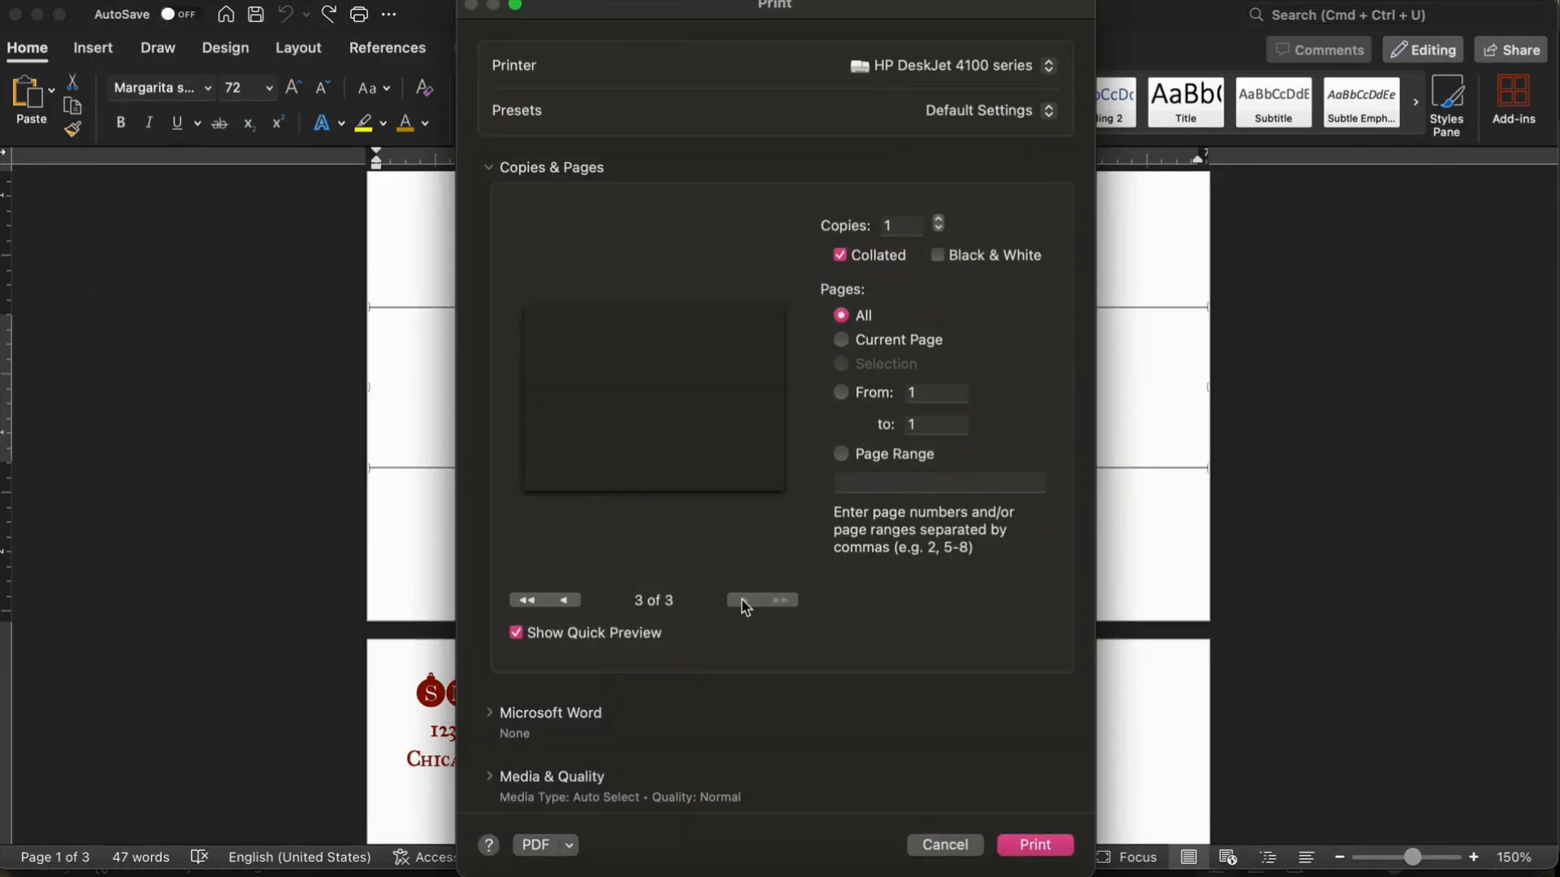
pyautogui.click(565, 602)
pyautogui.click(563, 601)
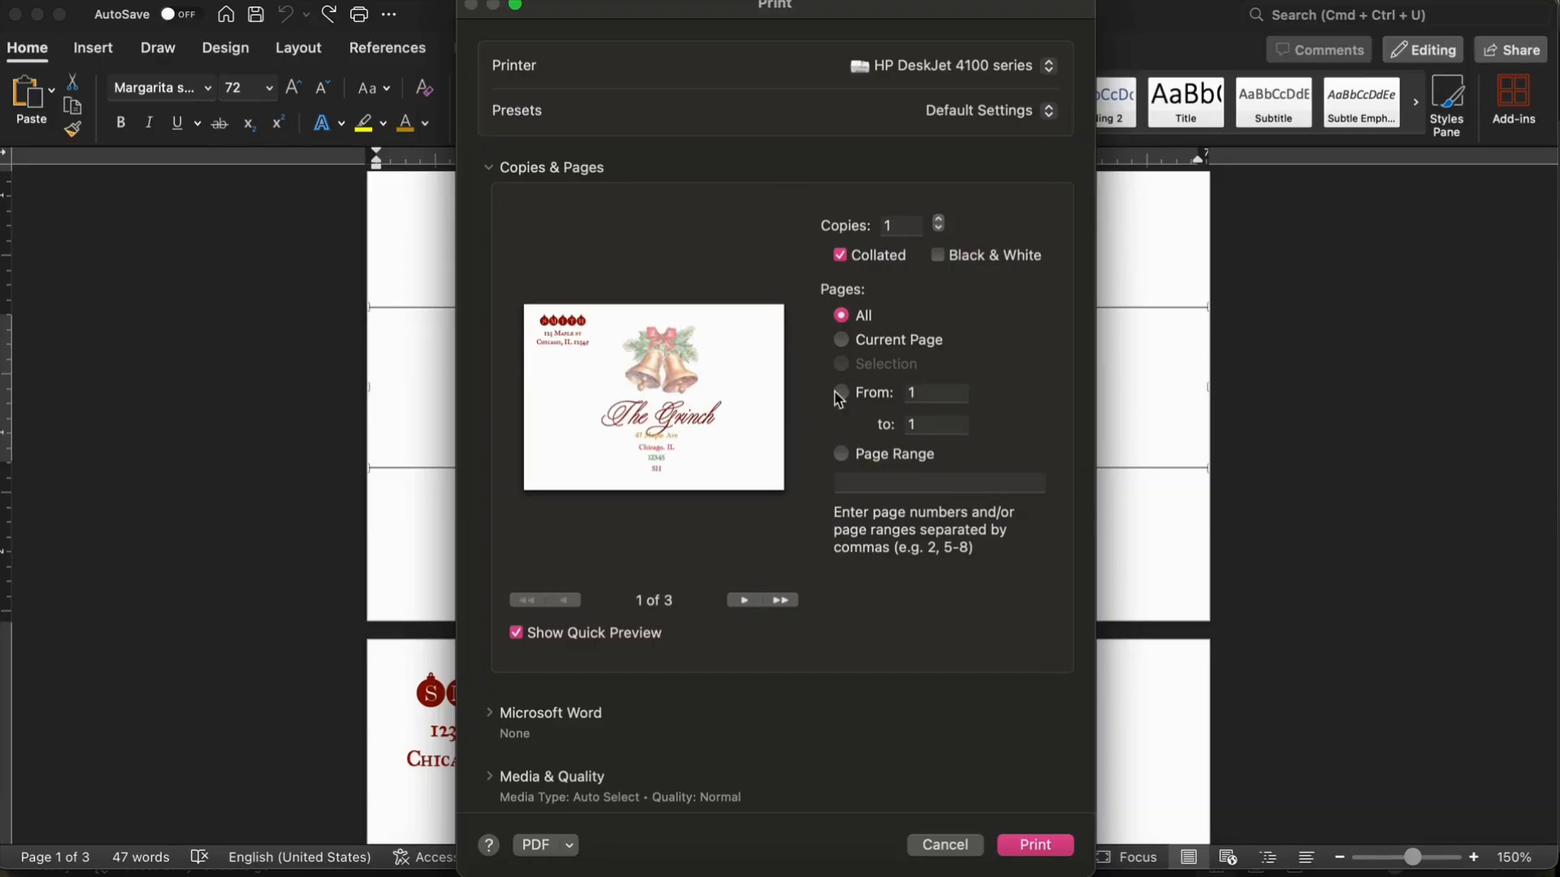
pyautogui.click(842, 341)
pyautogui.click(940, 845)
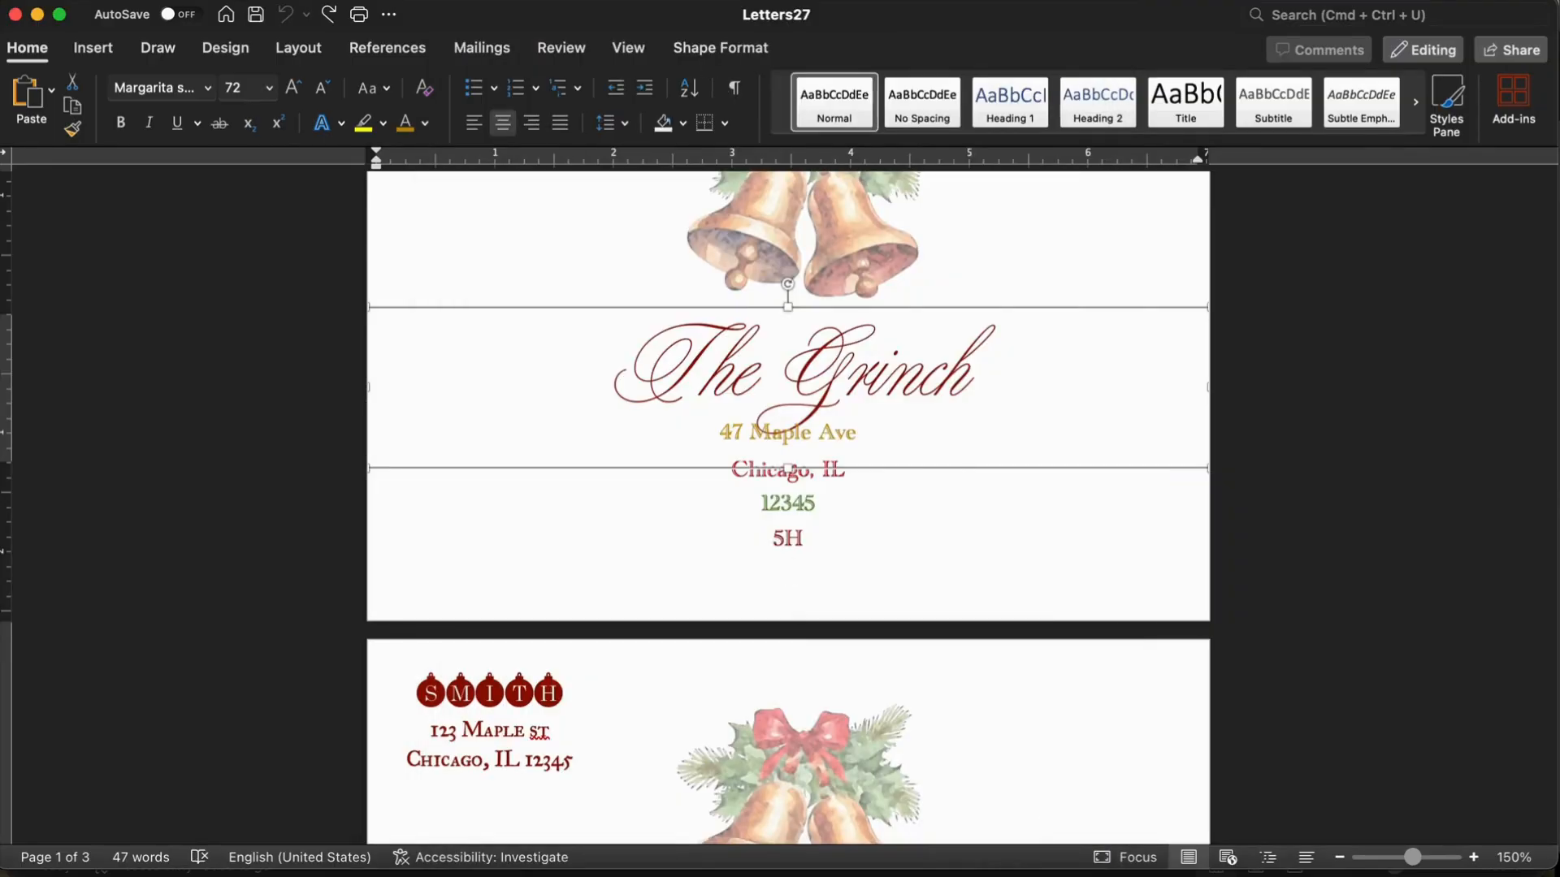